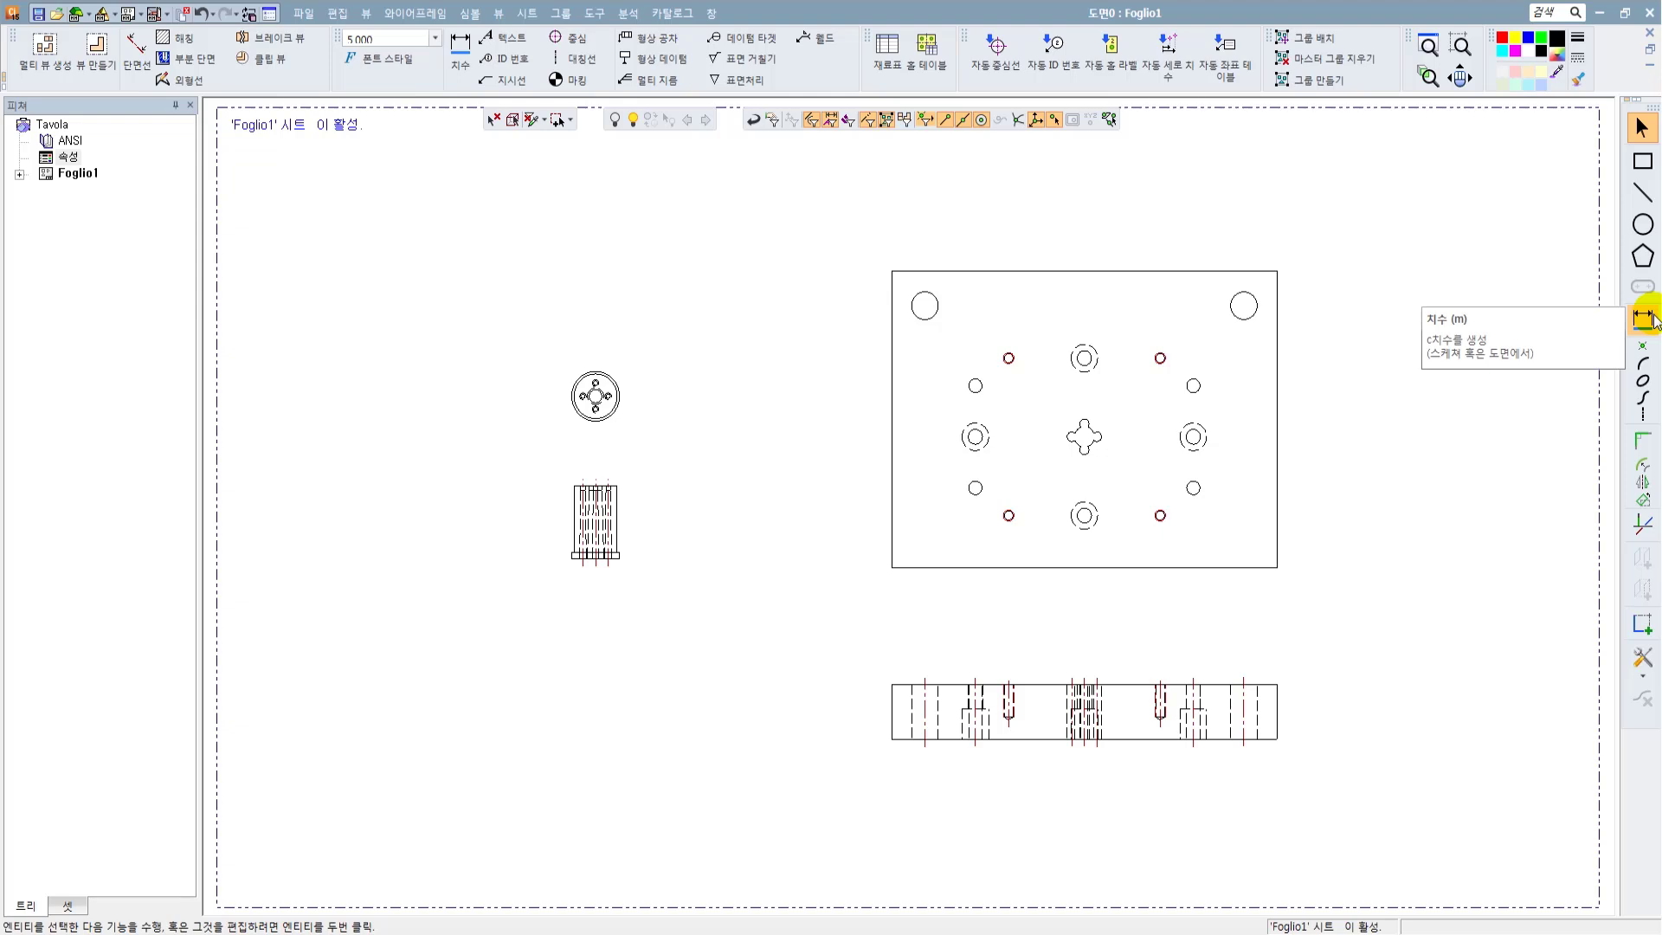
click(1644, 319)
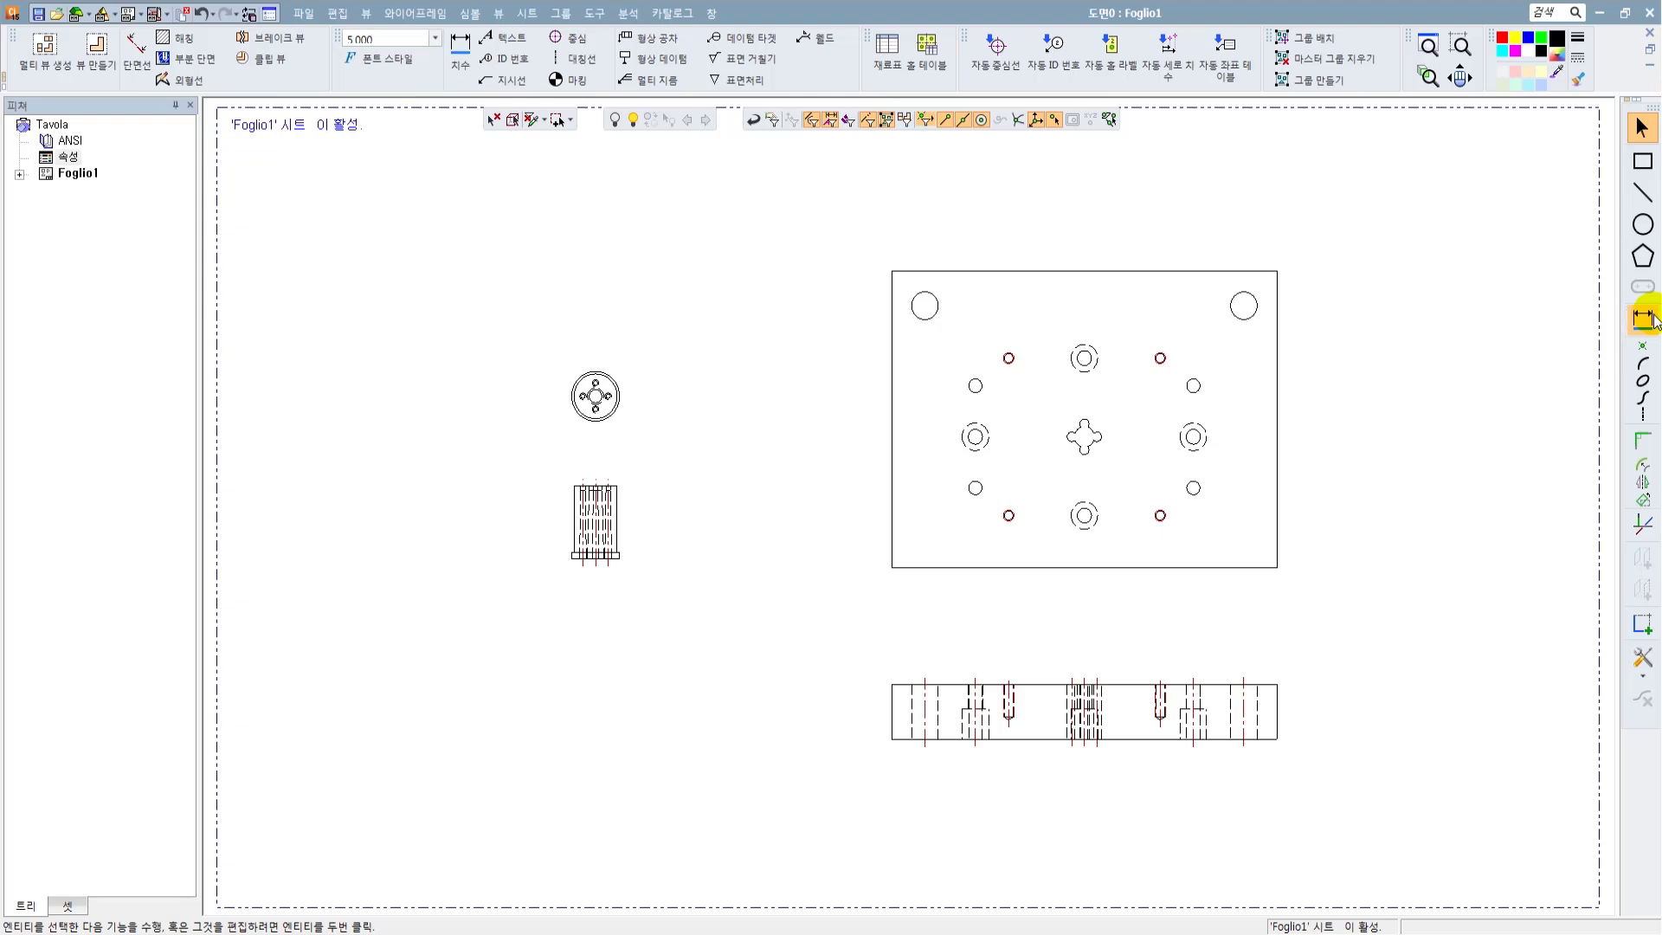
click(1567, 262)
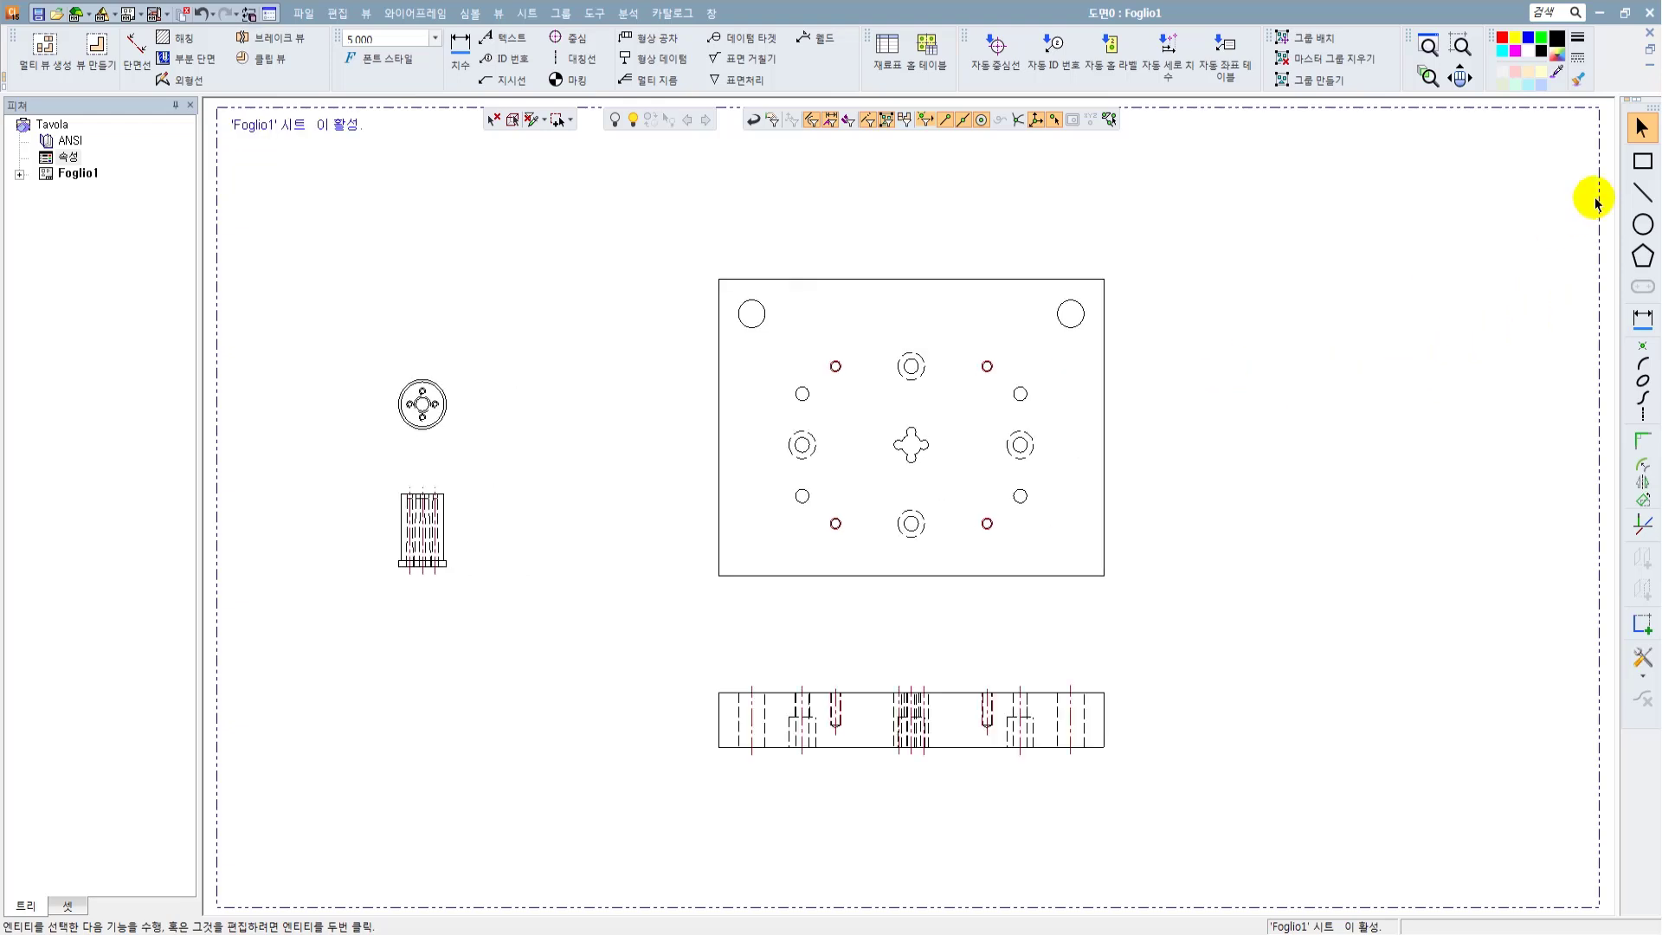
Step: Draw a rectangle about 104 mm wide in the empty area beside the plate's top view
click(1642, 161)
click(1235, 330)
click(1373, 395)
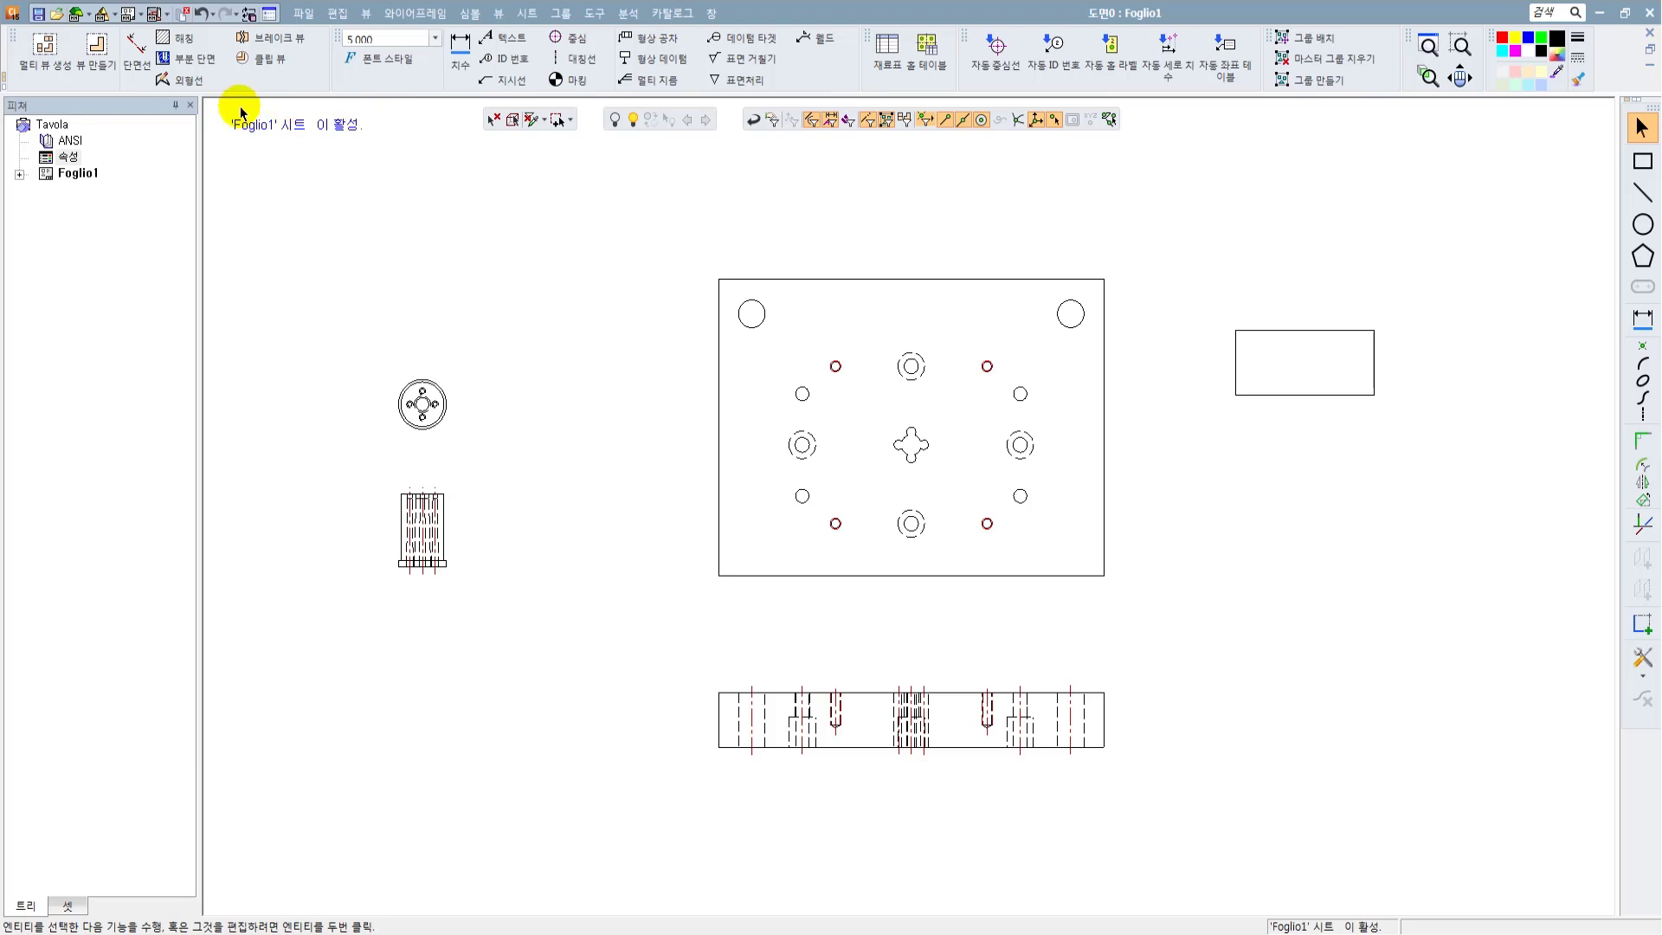
Step: Dimension the lower edge of the new rectangle, placing the dimension below it
click(1642, 318)
click(1312, 396)
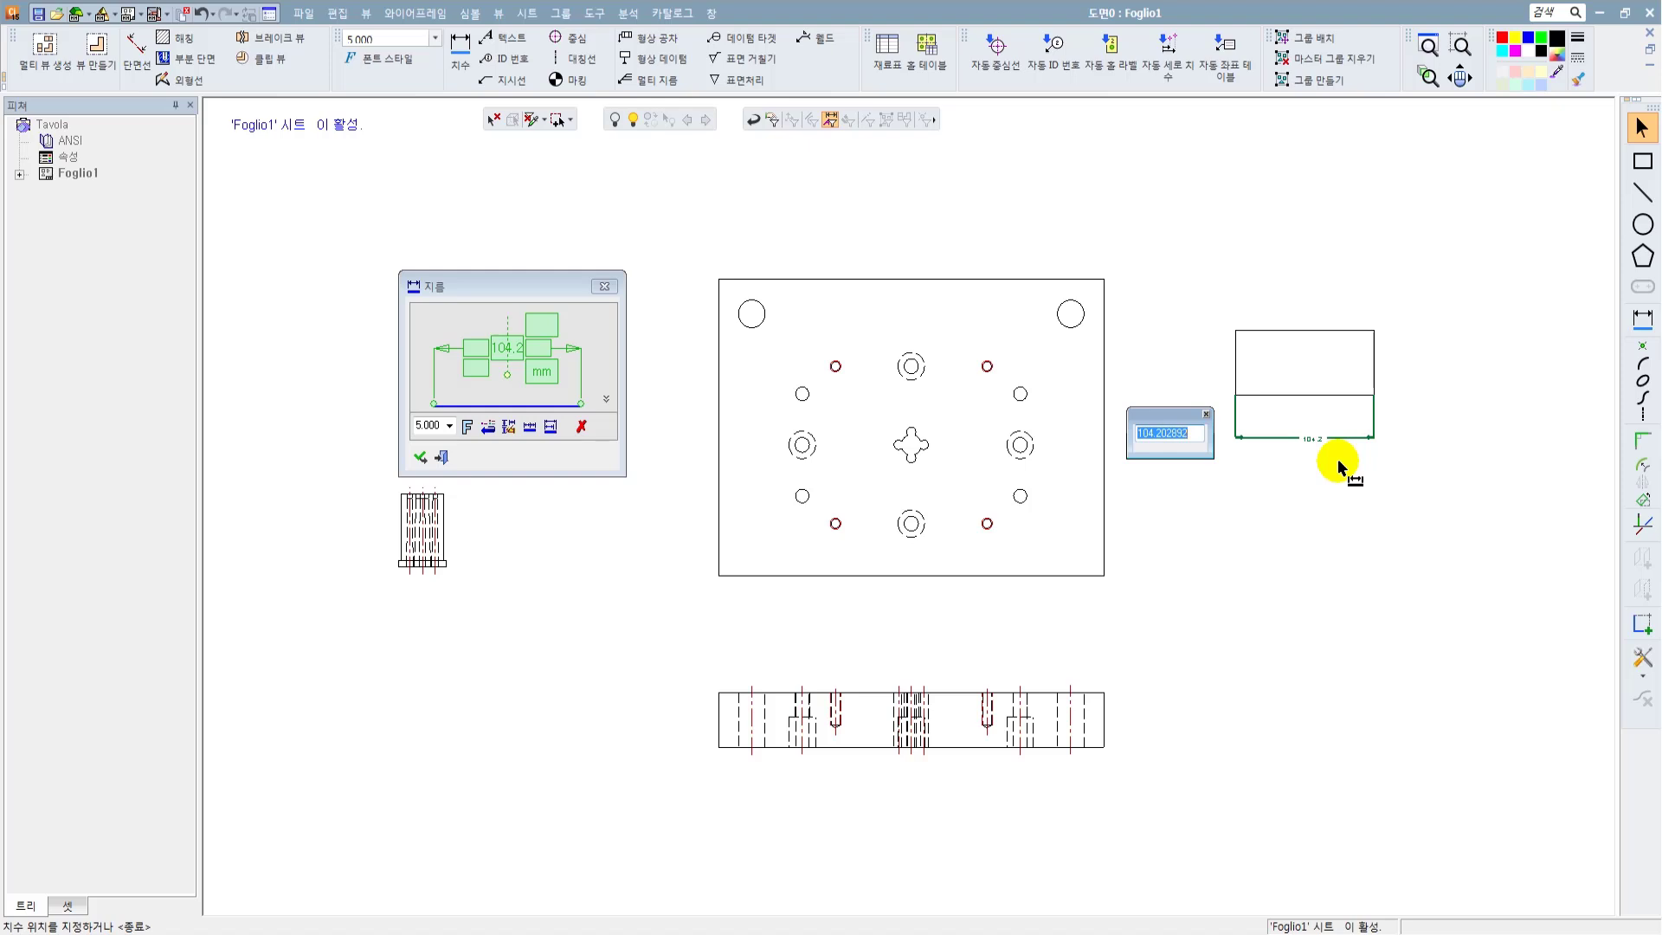
click(1308, 463)
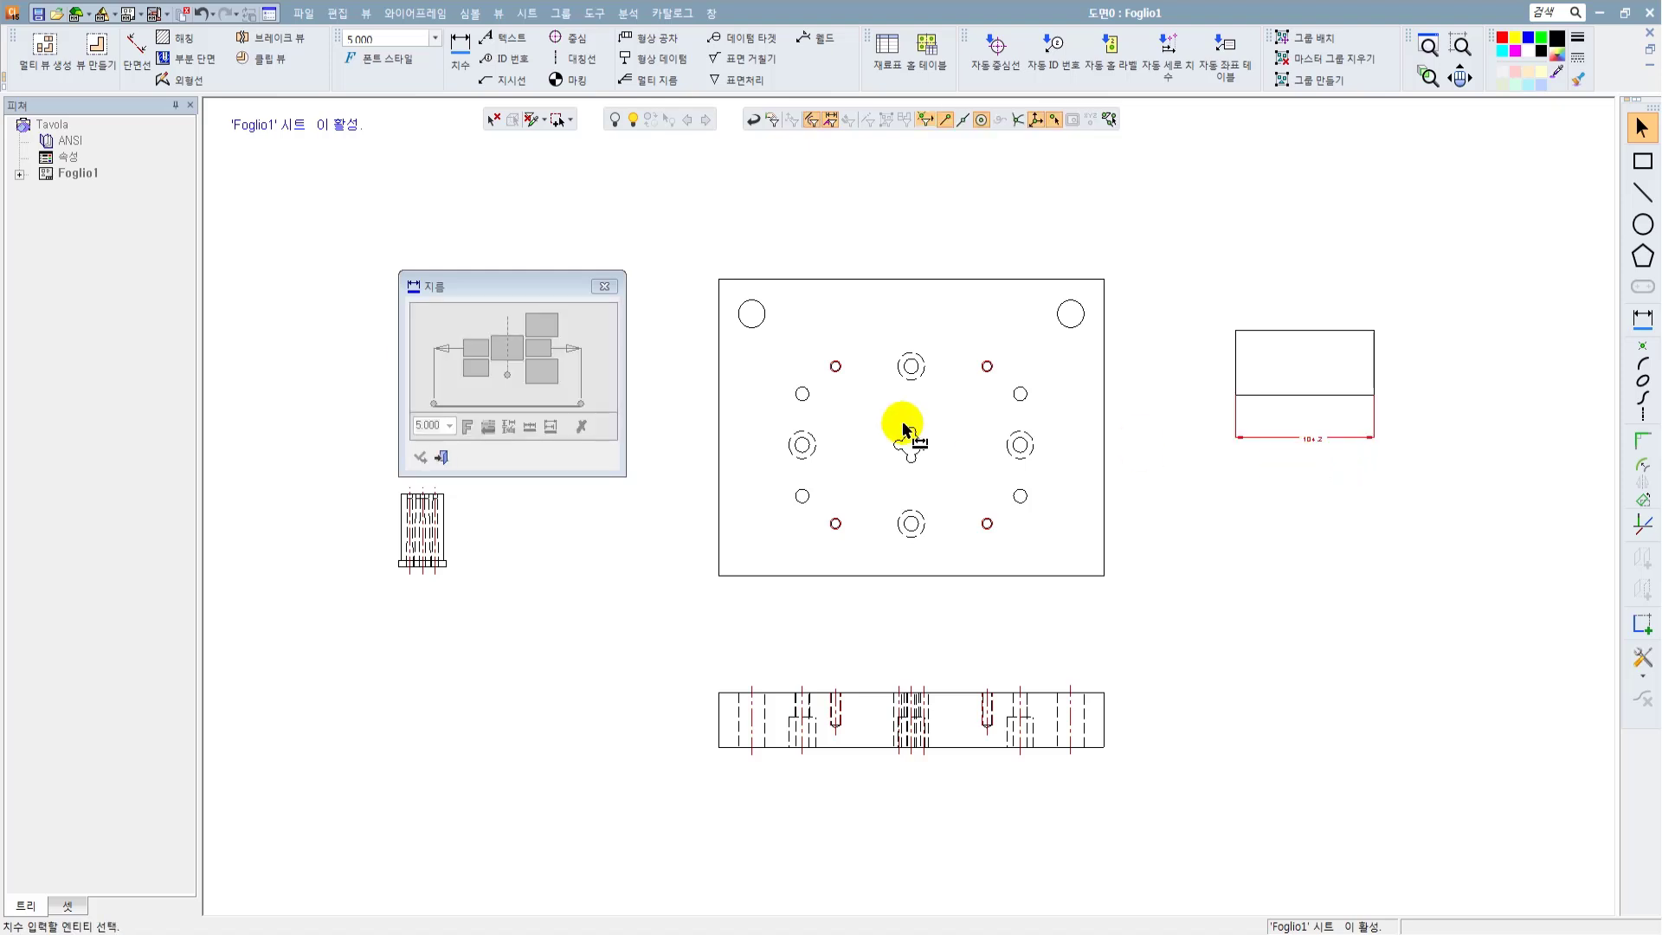
click(1266, 518)
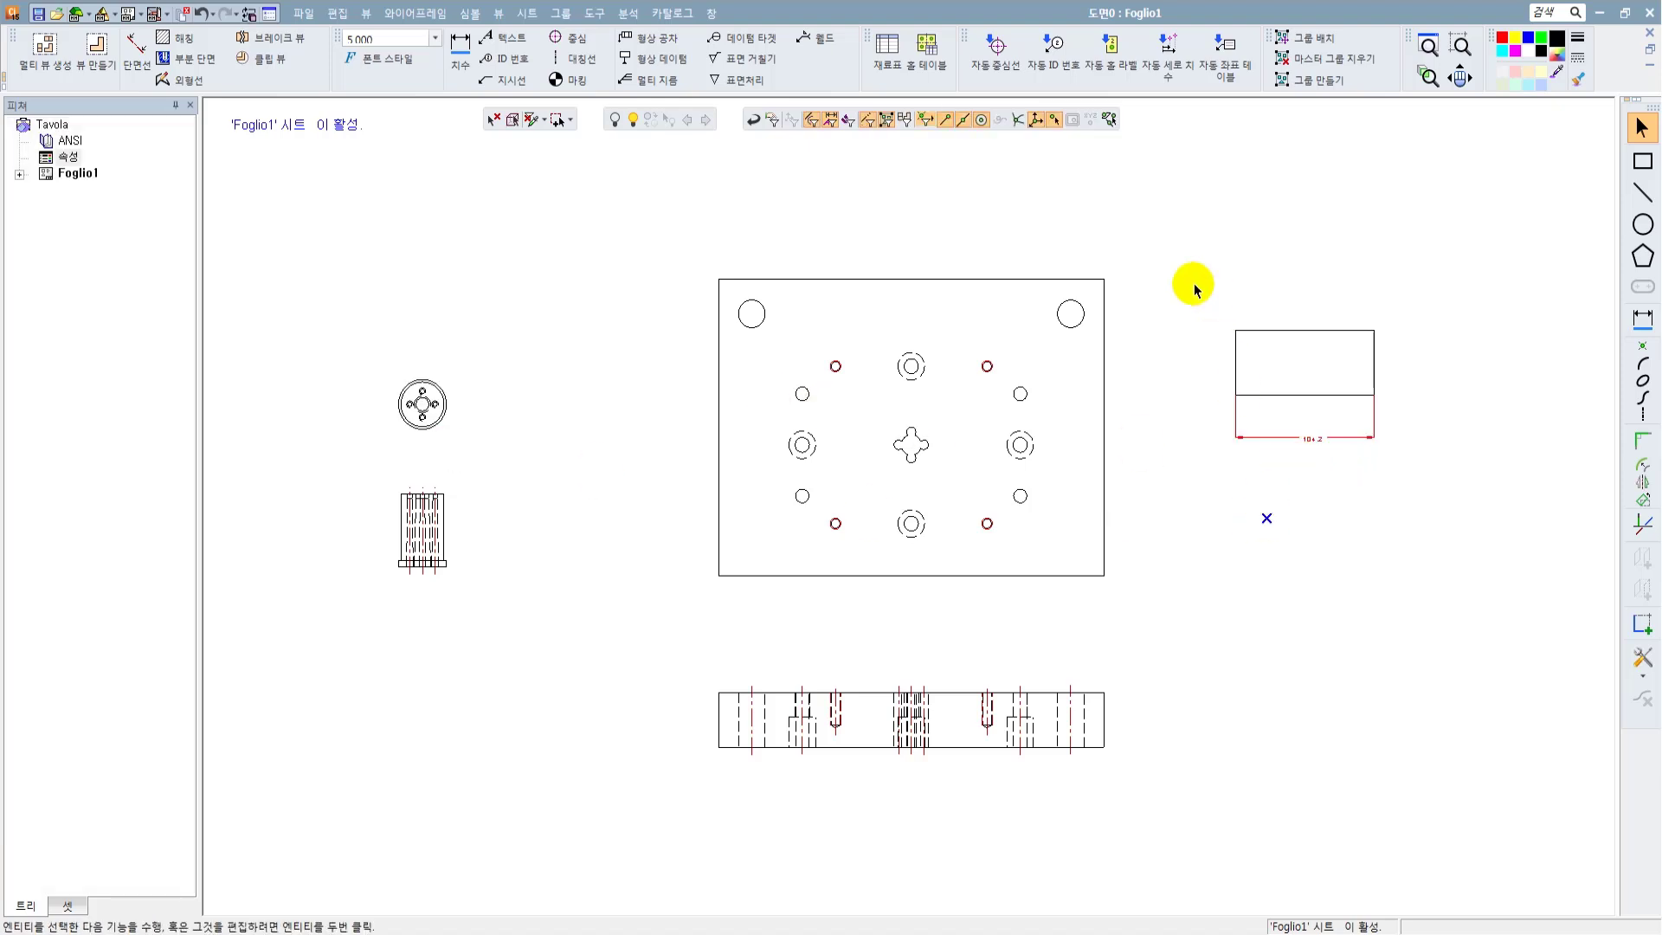
key(Escape)
Step: Delete the rectangle beside the plate together with its width dimension
click(1442, 504)
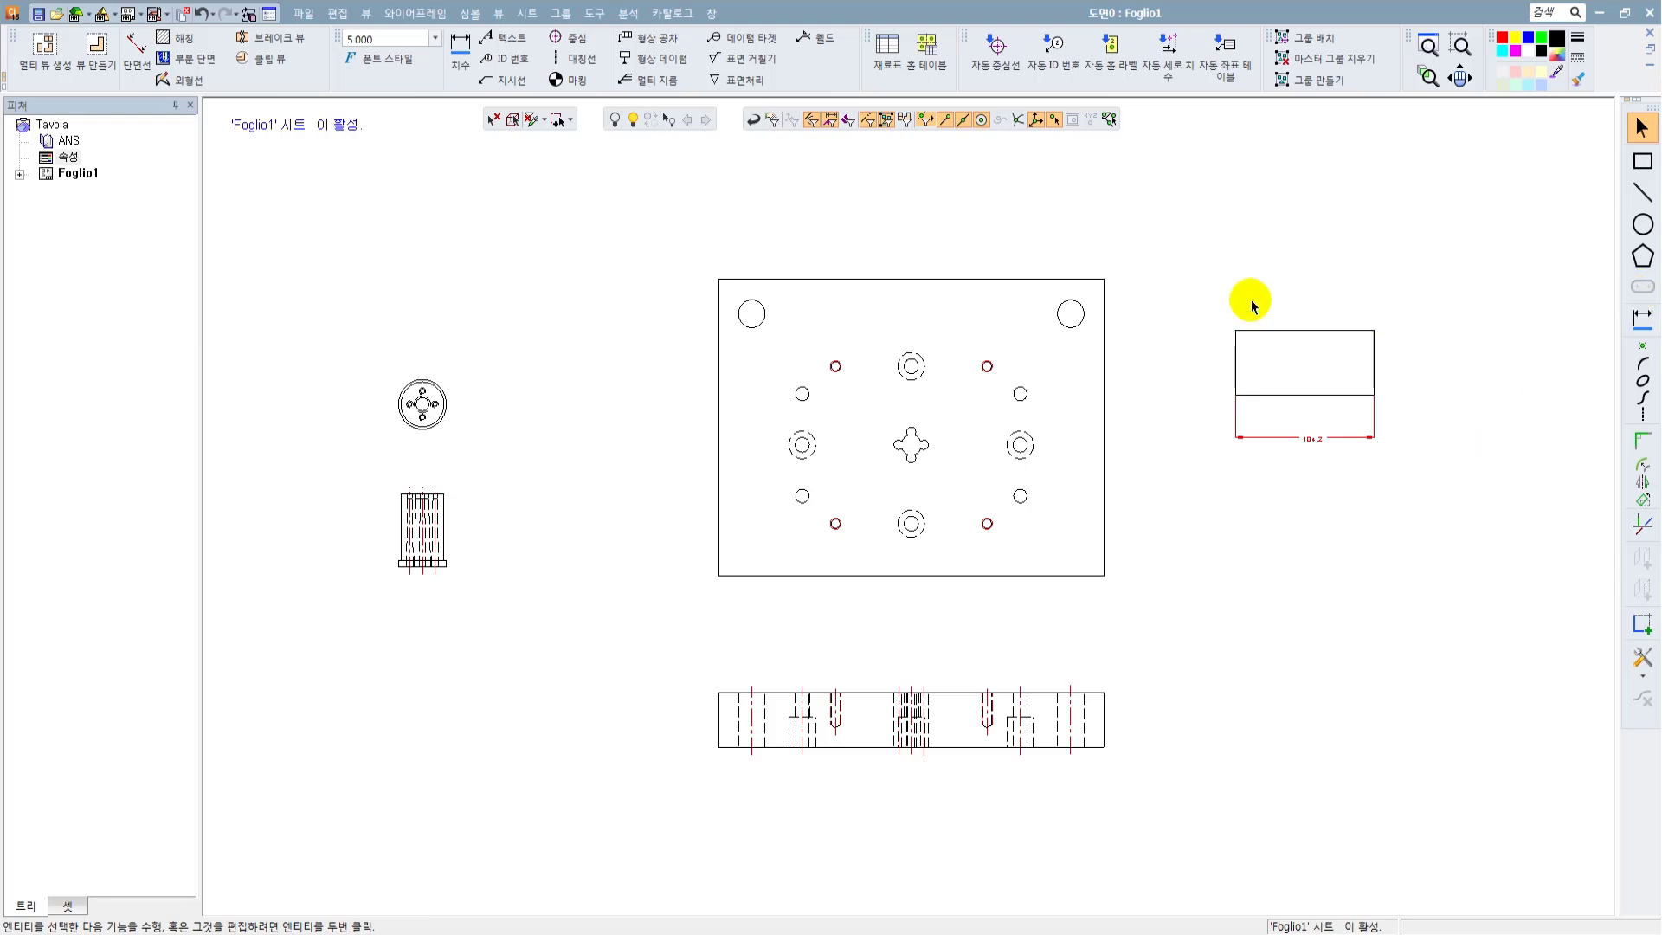
drag(1207, 277, 1430, 495)
key(Delete)
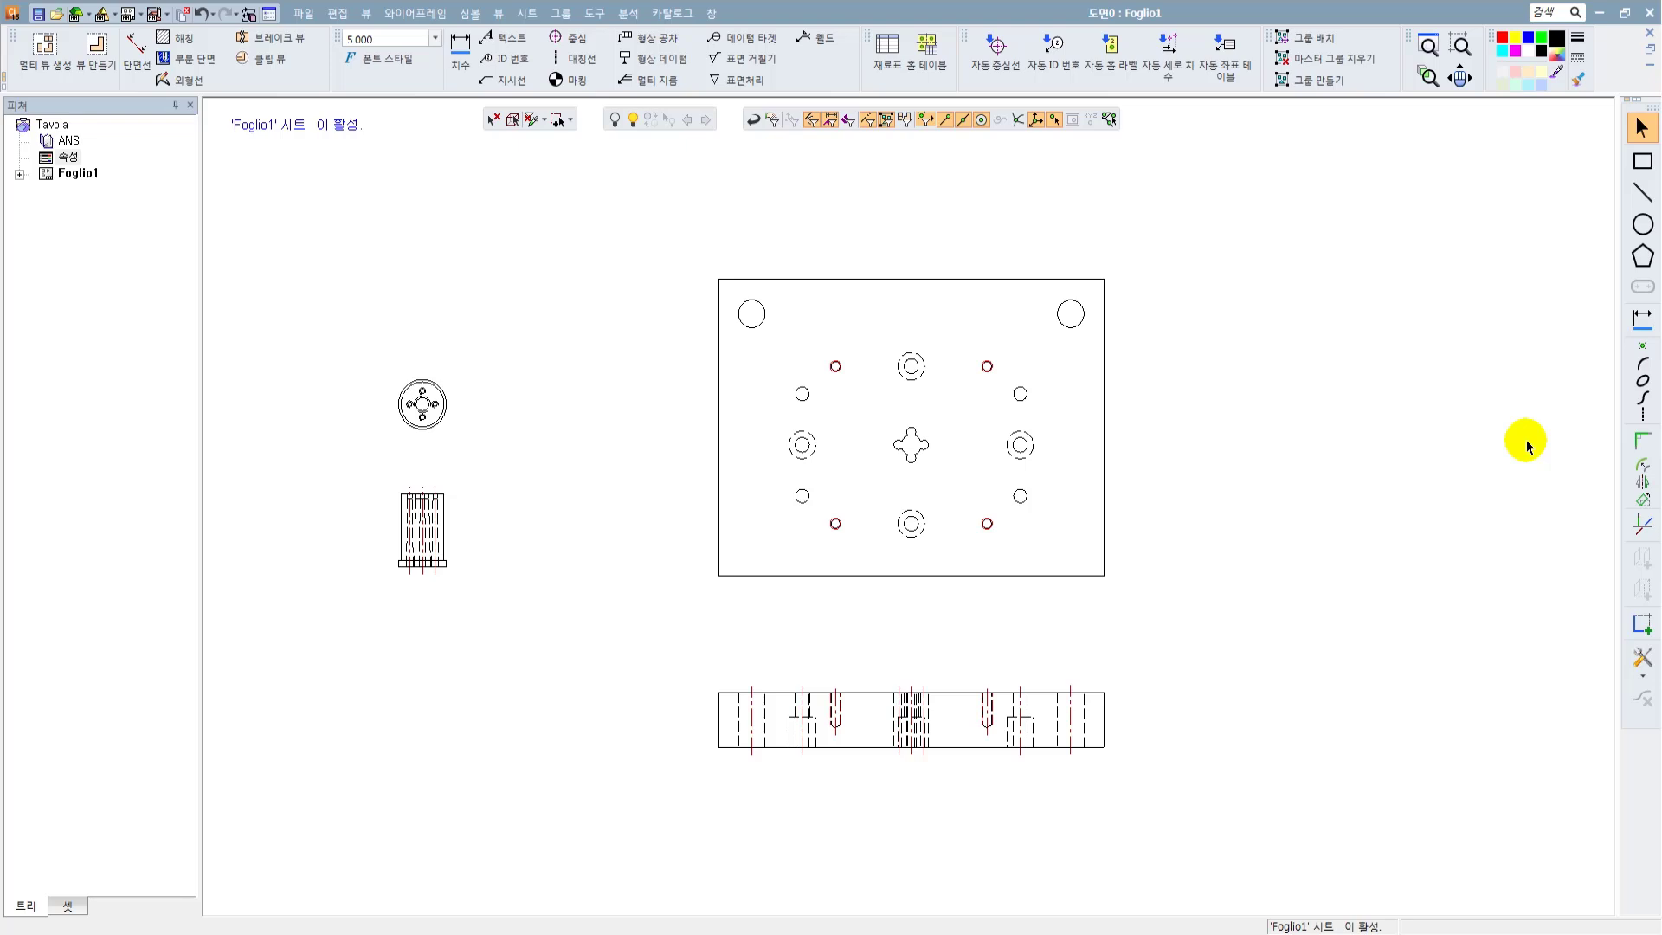
Step: Dimension the upper edge of the flanged cylinder's side view above the part, with the text height set to 2.5
middle_drag(586, 546, 701, 586)
scroll(613, 549, up, 3)
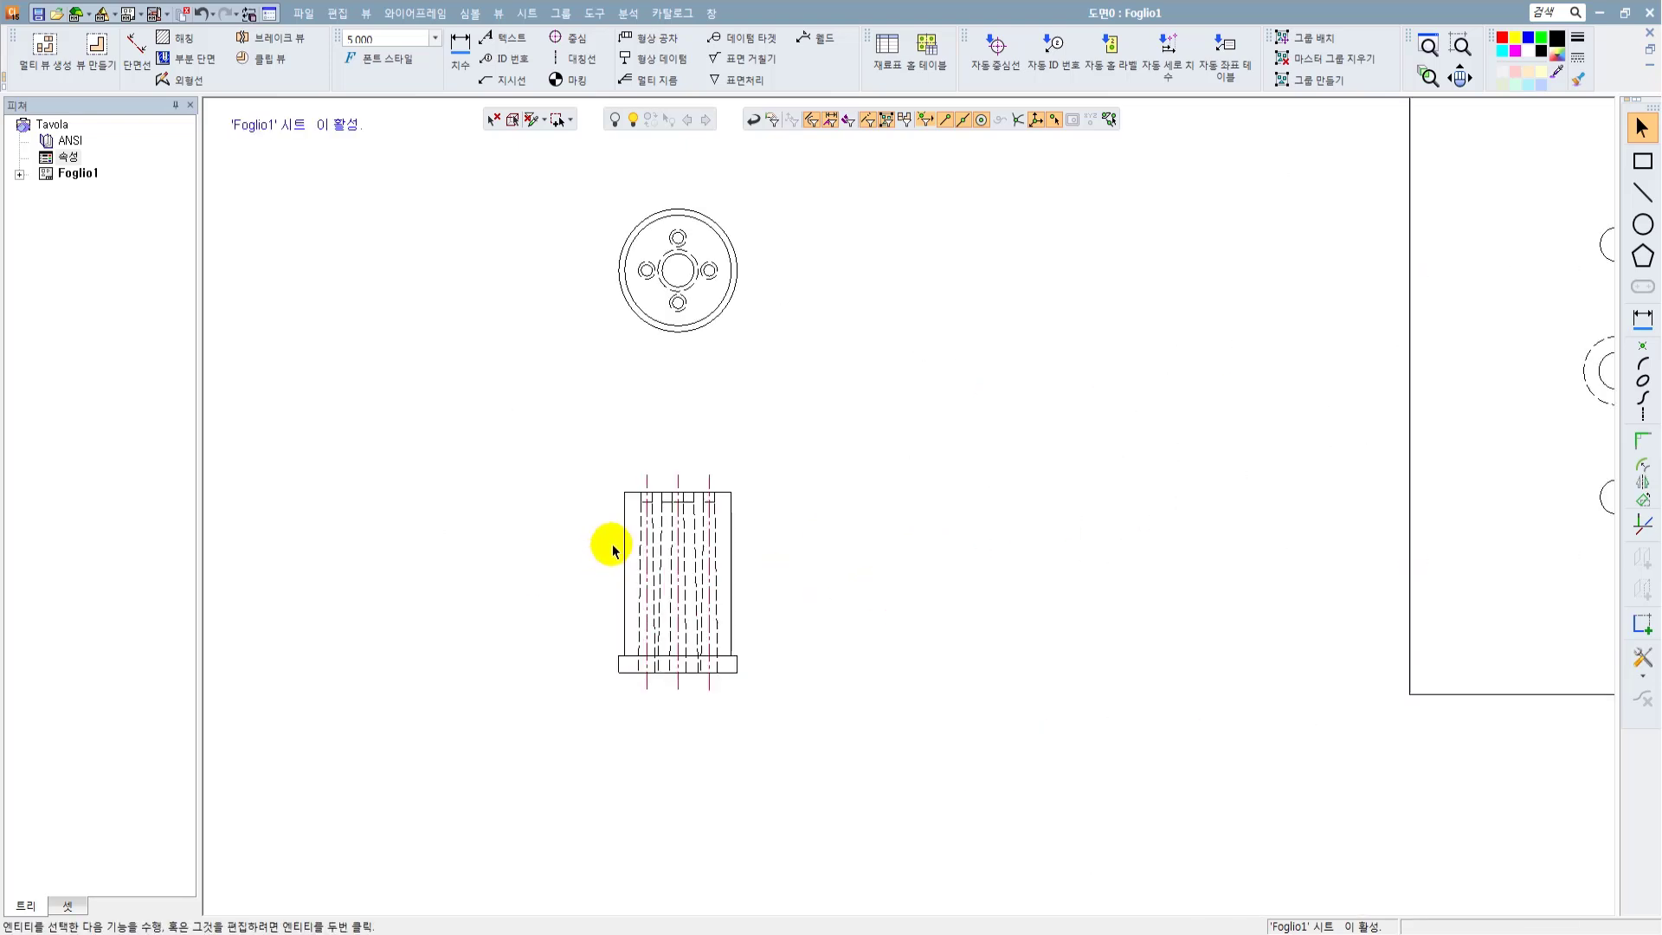
middle_drag(692, 444, 771, 482)
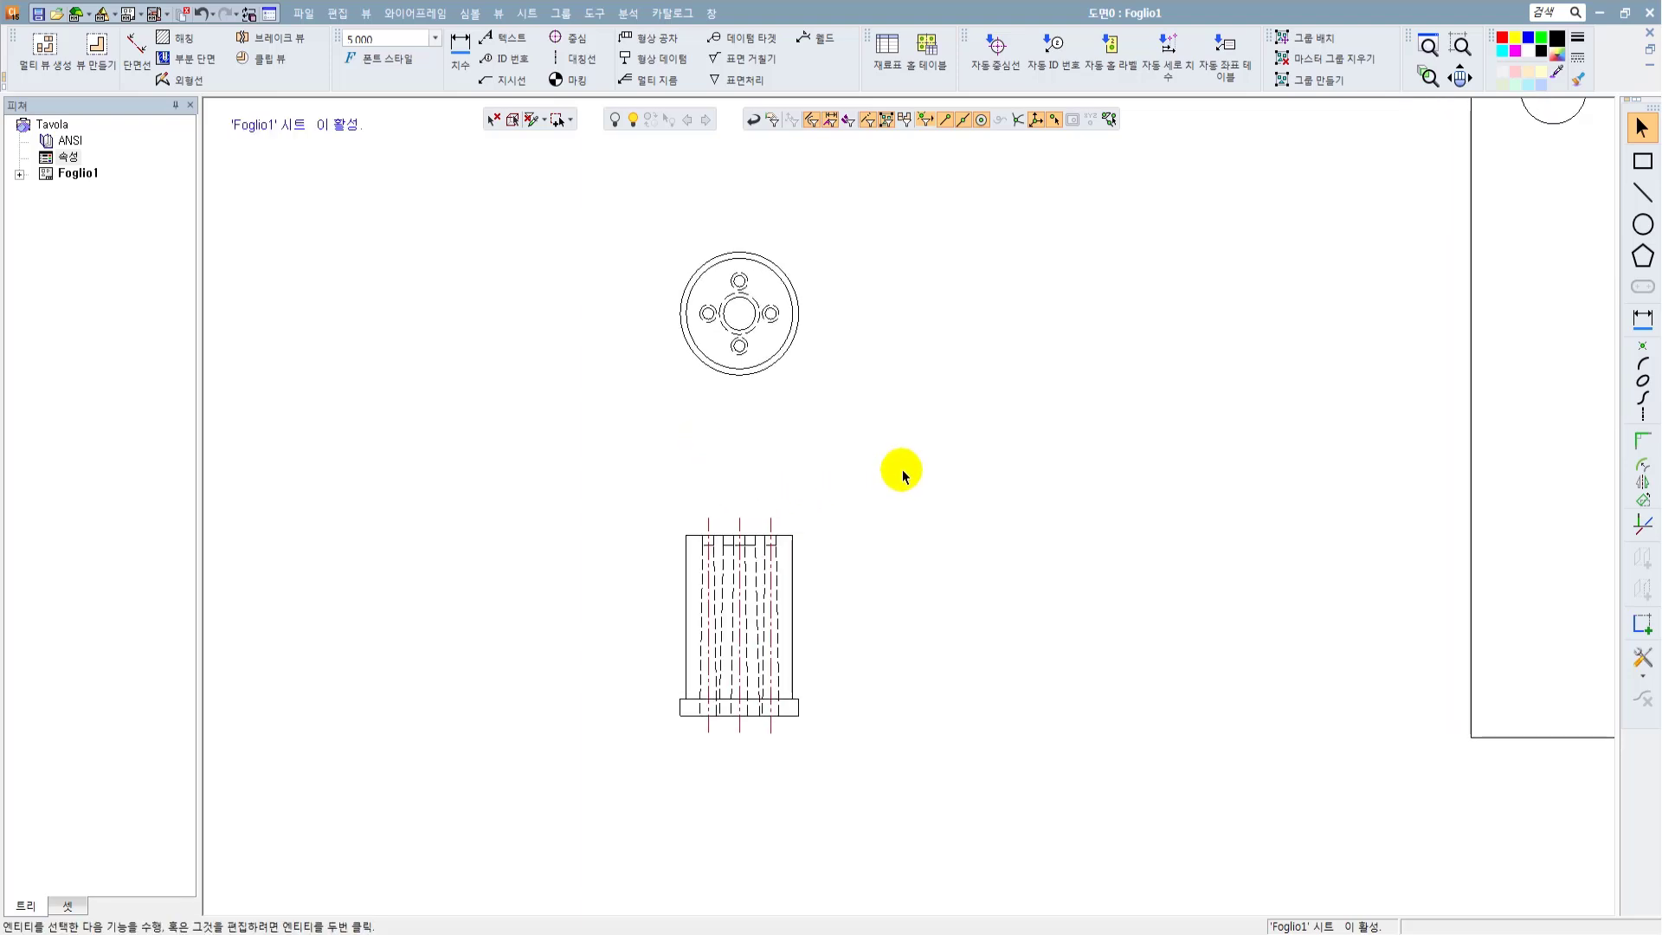
click(1642, 320)
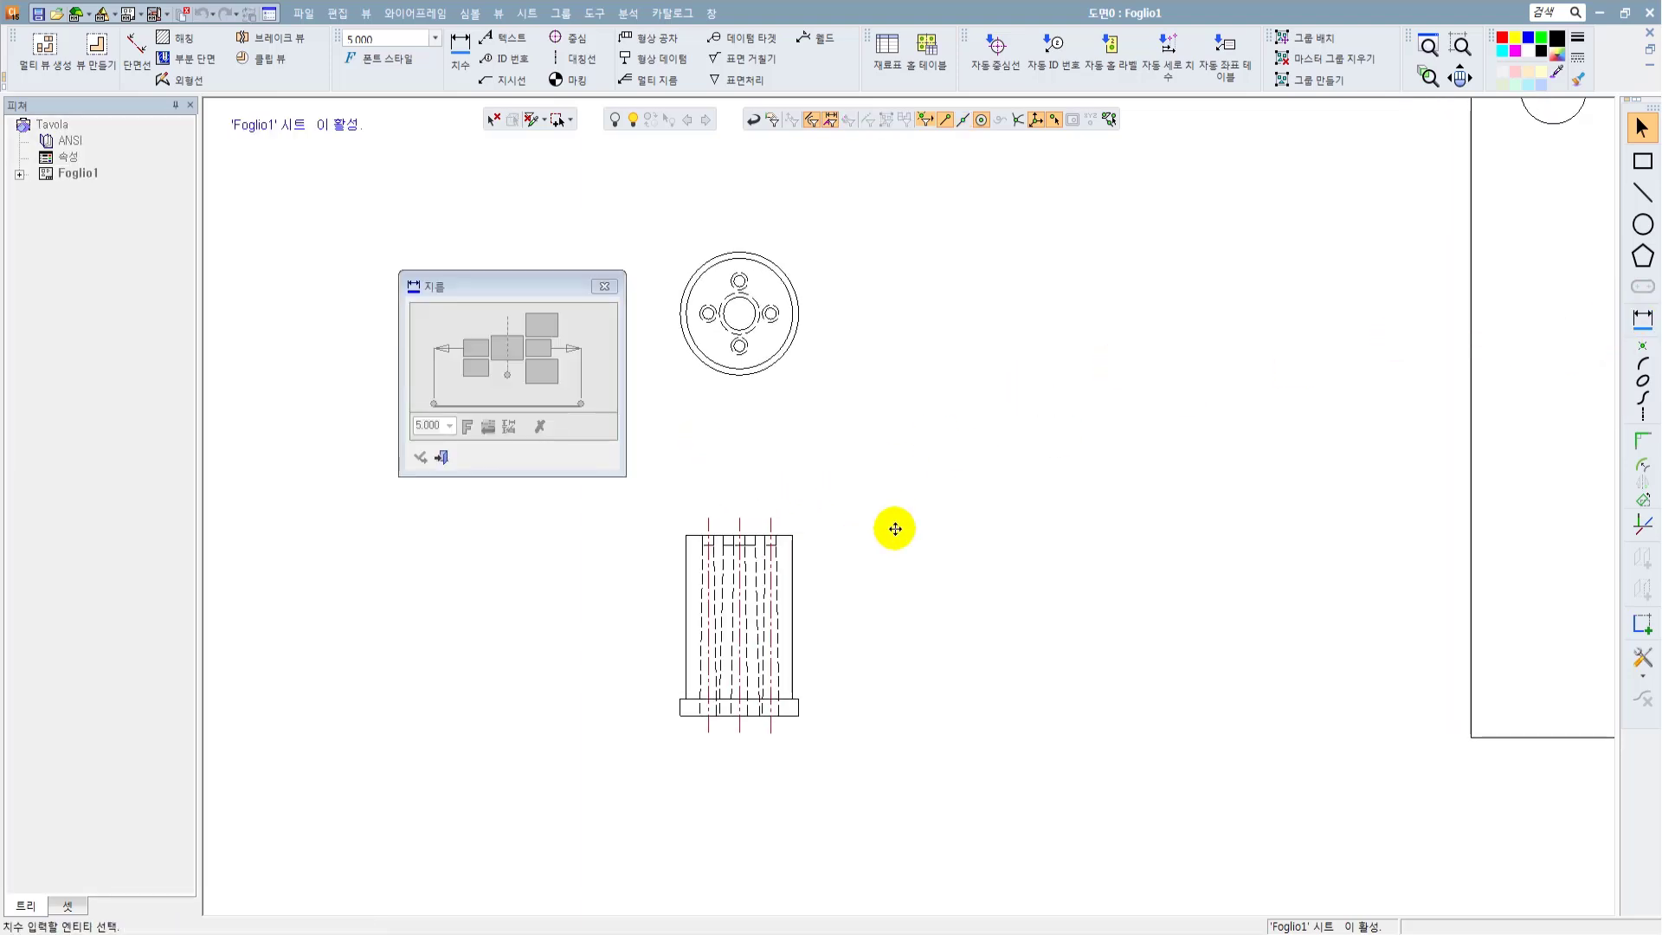
middle_drag(895, 529, 1078, 506)
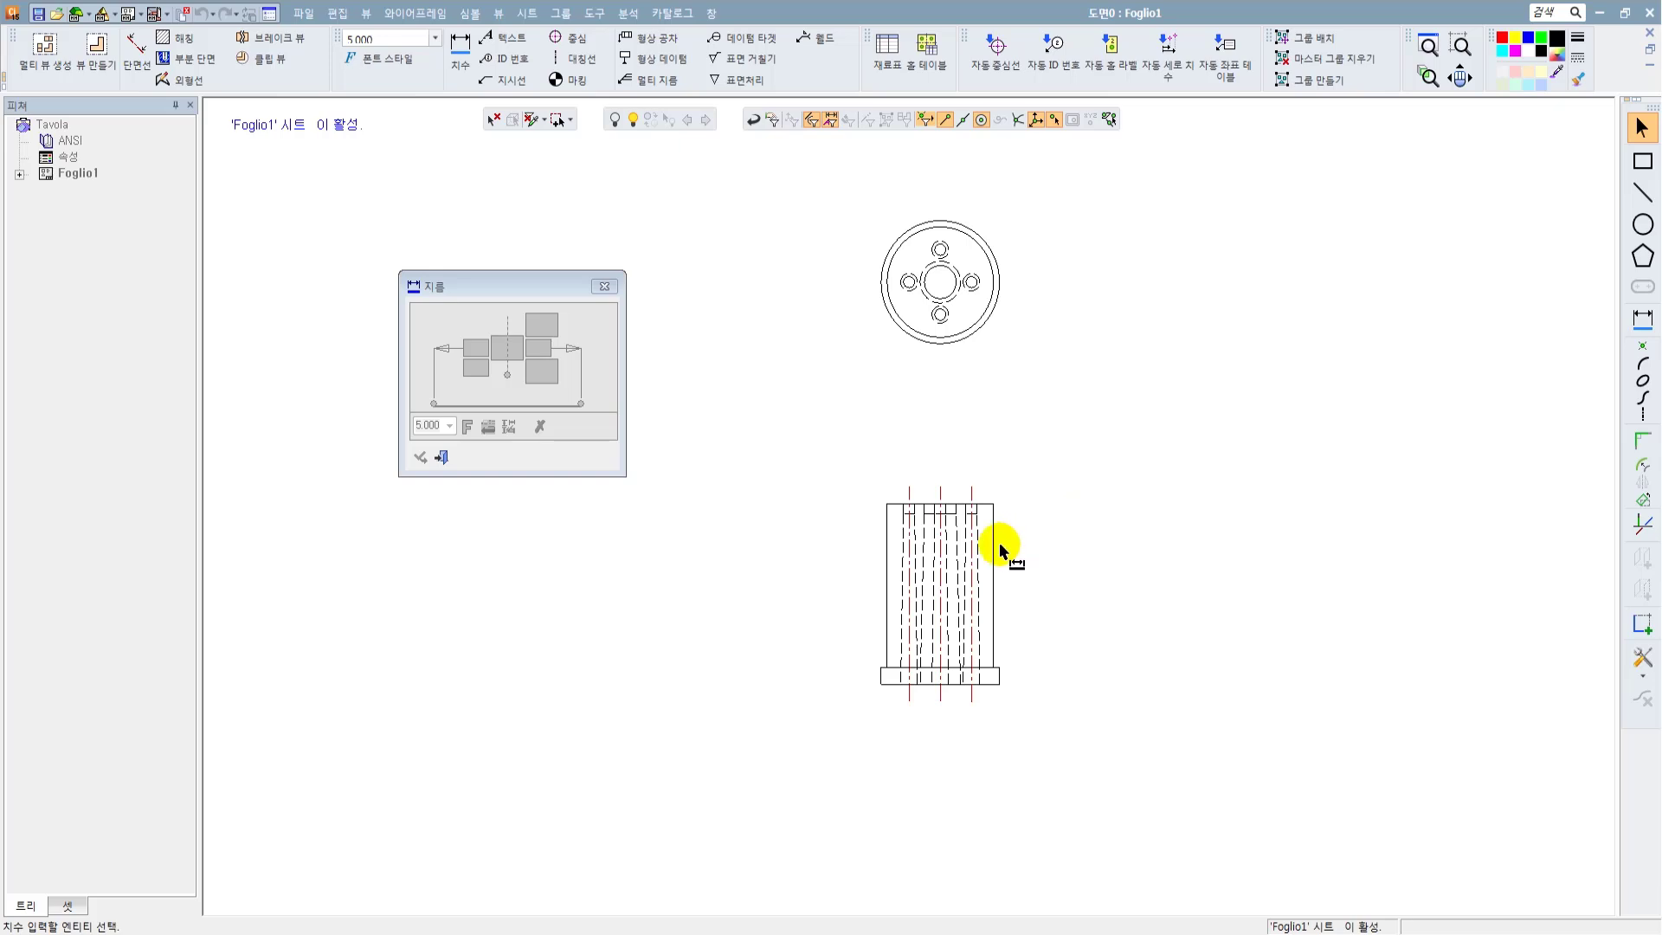
scroll(999, 542, up, 1)
scroll(994, 545, up, 1)
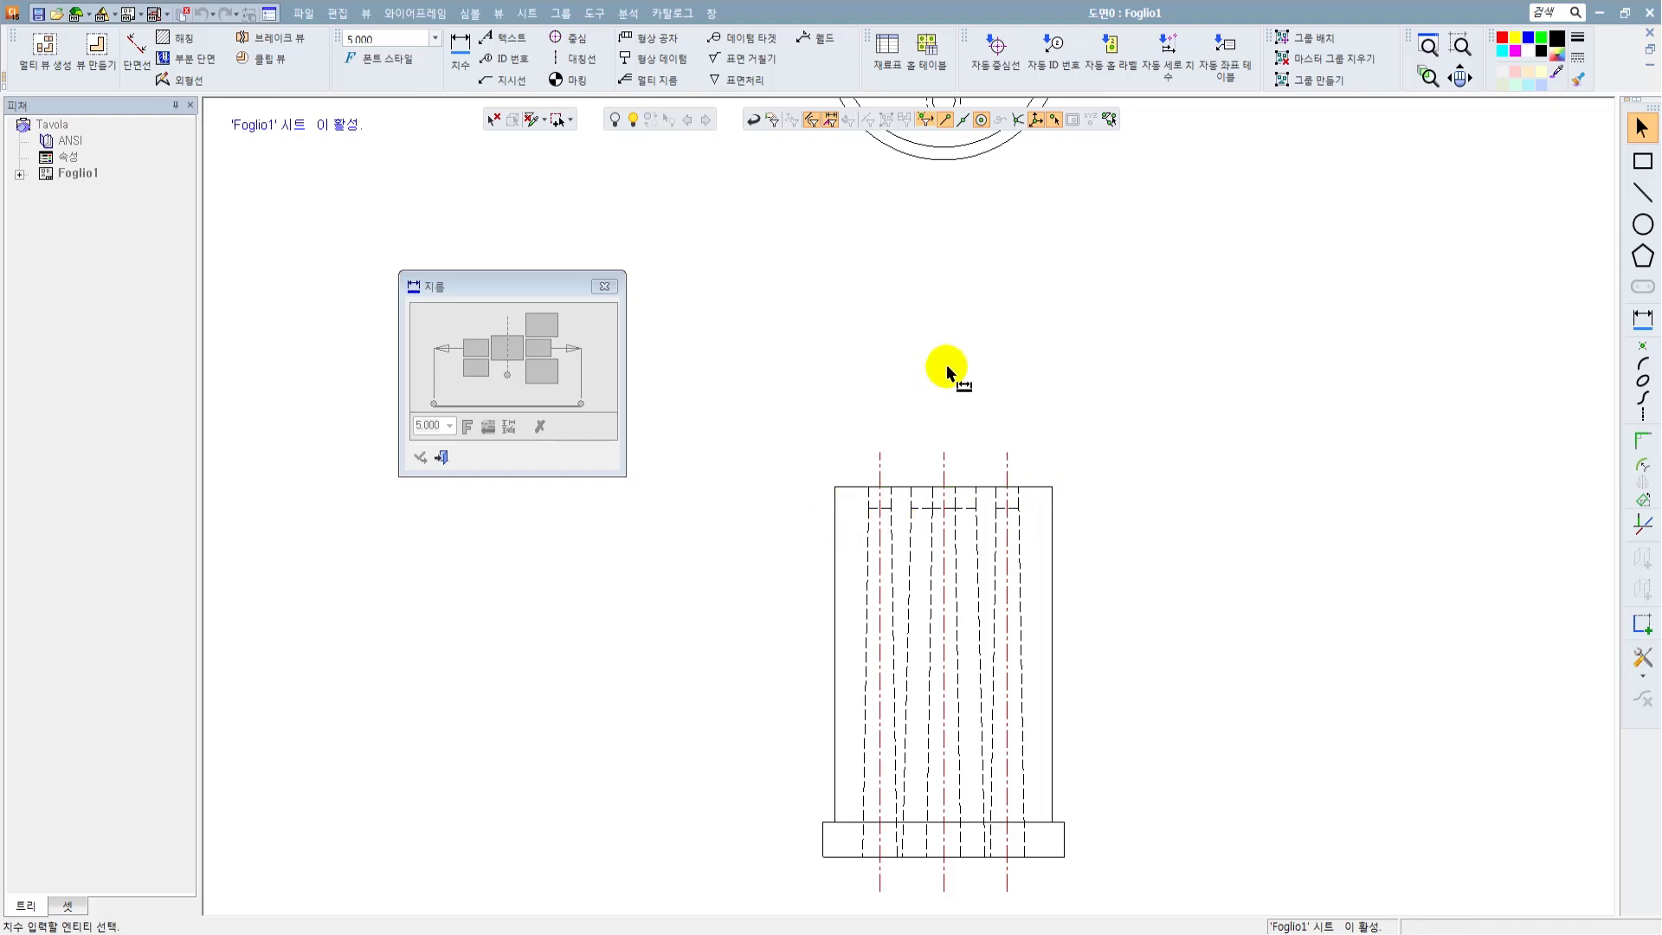
click(980, 488)
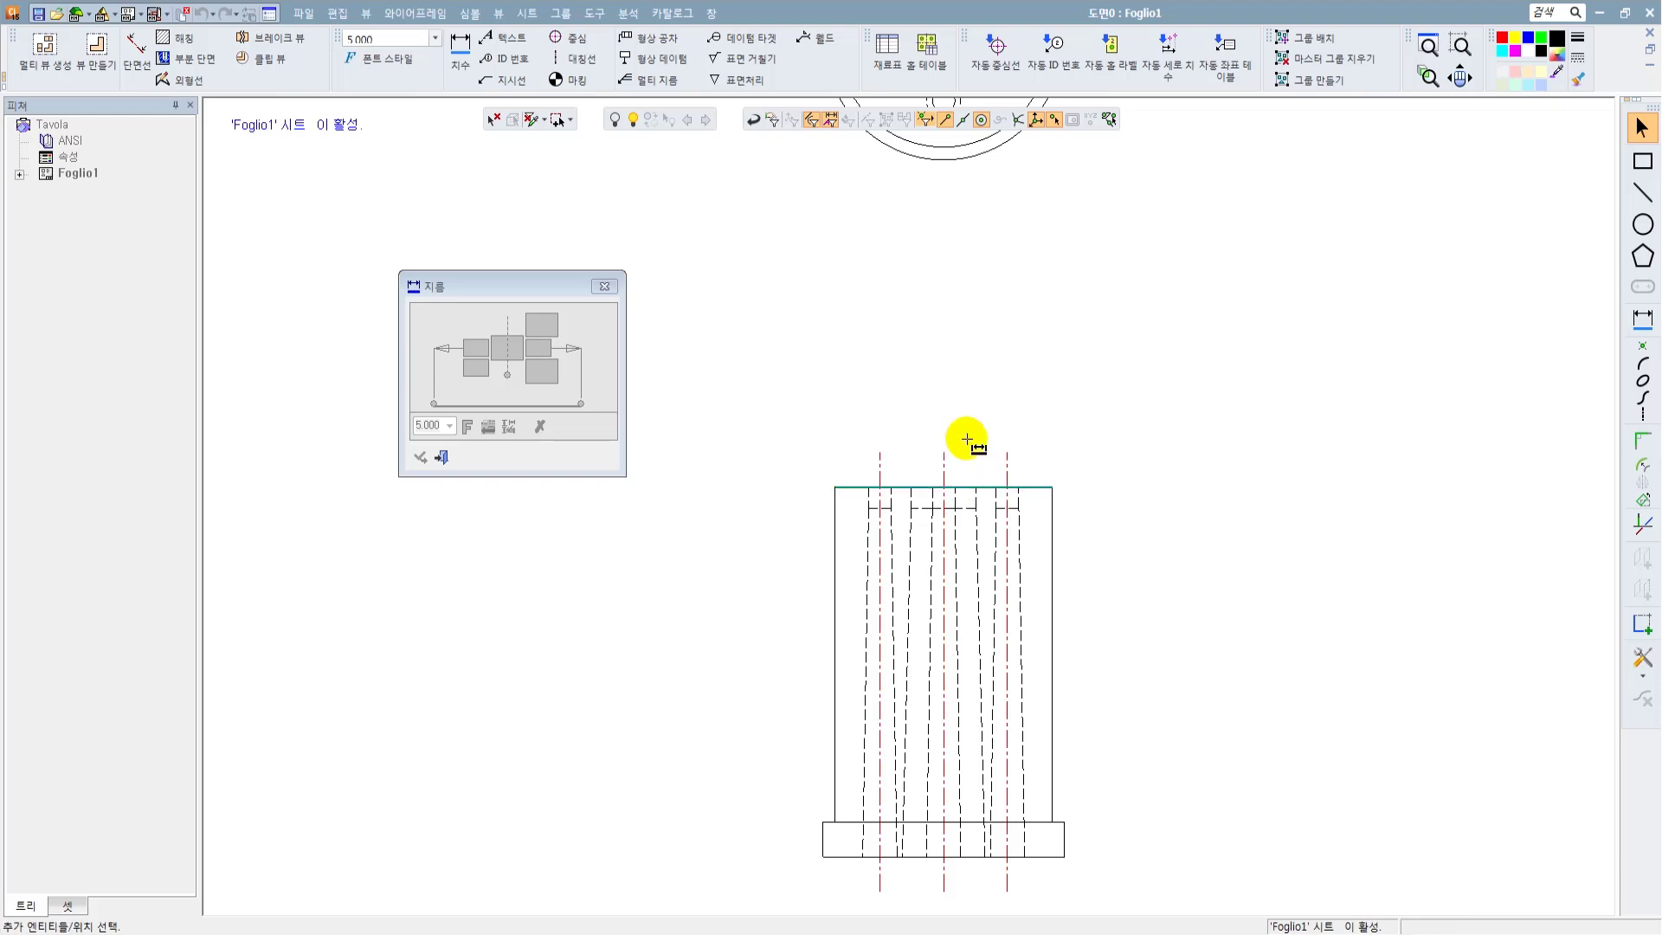
click(949, 394)
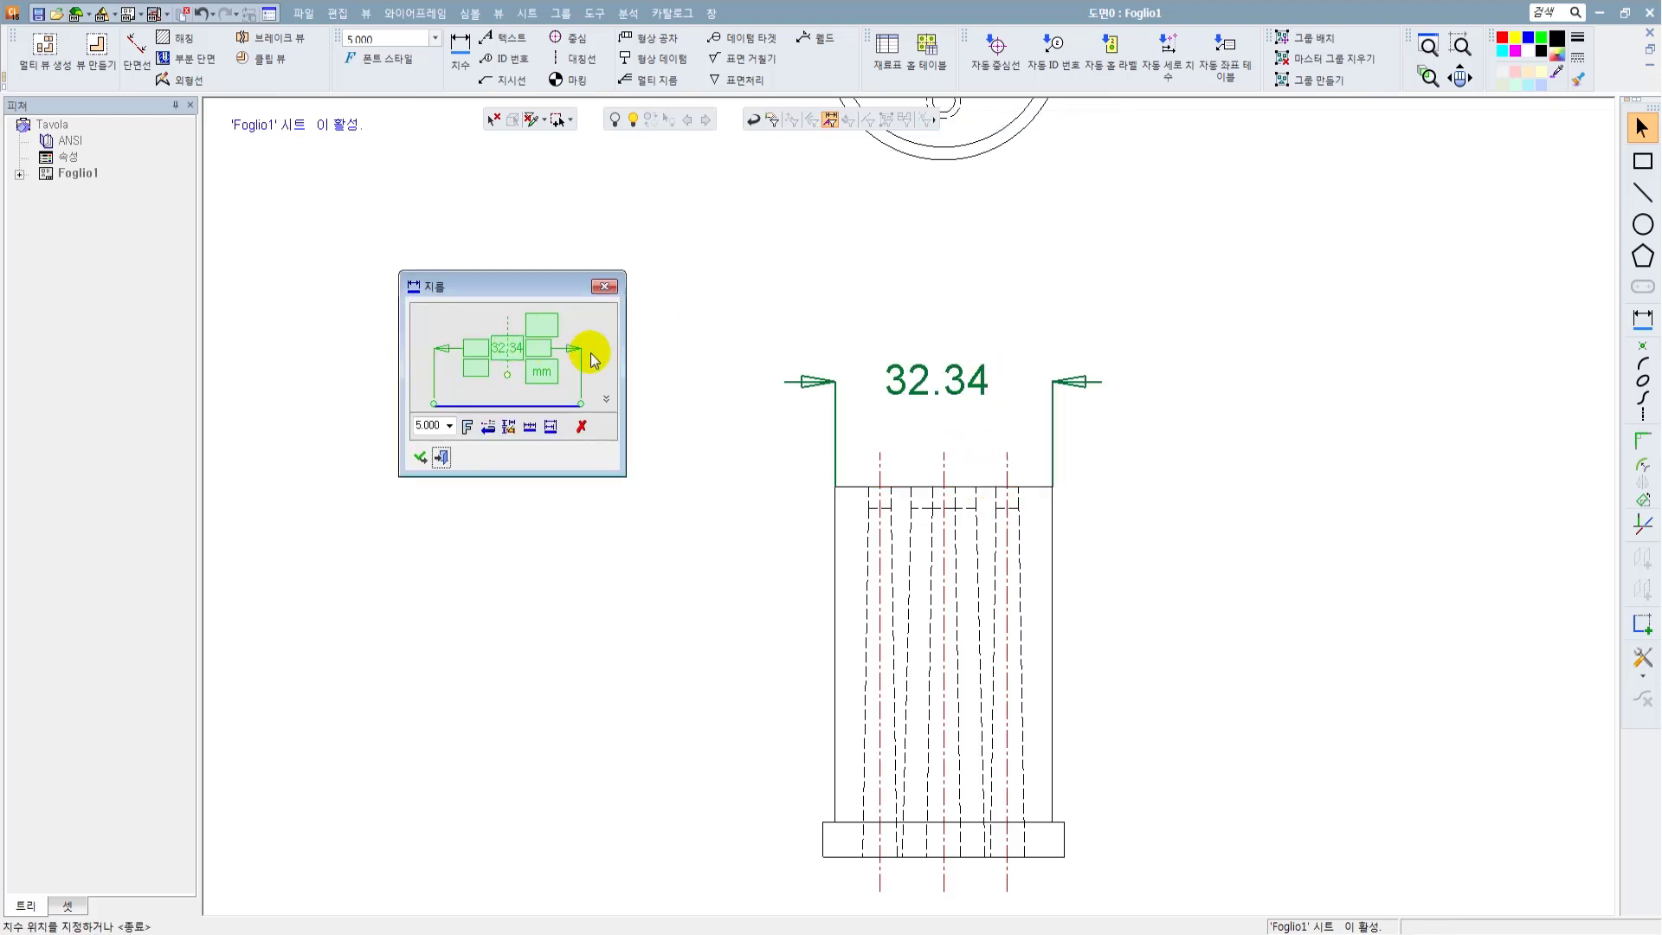
click(450, 425)
click(430, 456)
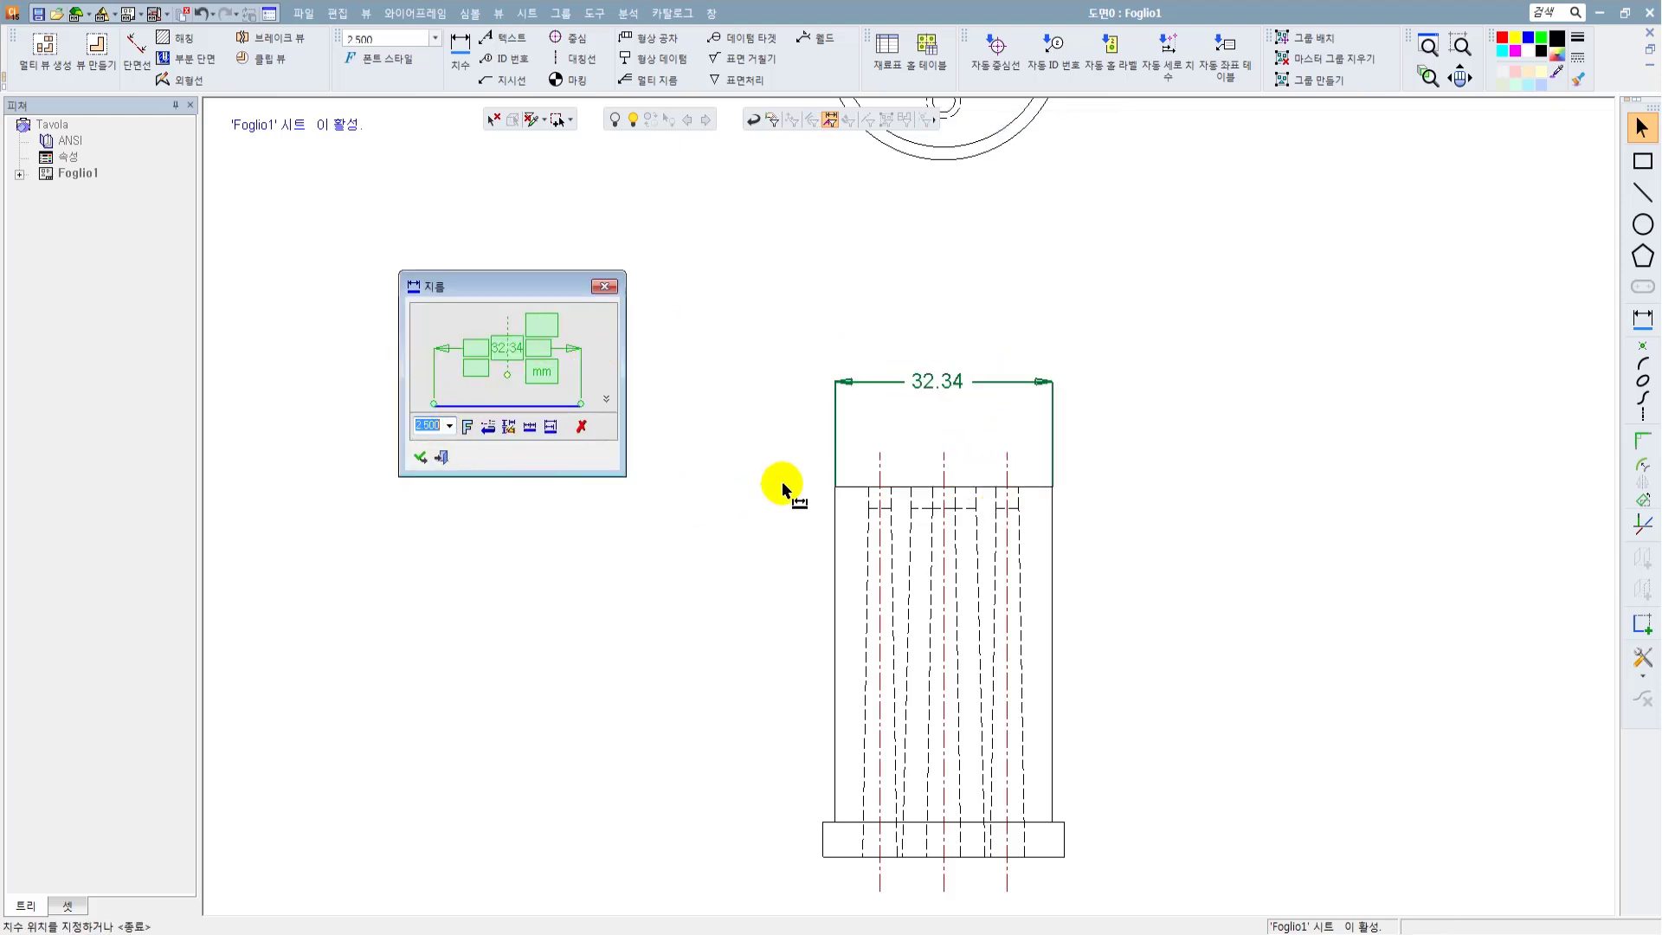
Step: Move the cylinder's width dimension closer to the part, with its text outside the extension lines
scroll(995, 407, down, 1)
mouse_move(923, 382)
mouse_down()
mouse_move(986, 347)
mouse_move(1009, 381)
mouse_move(949, 385)
mouse_move(1001, 372)
mouse_move(1017, 388)
mouse_move(947, 390)
mouse_up()
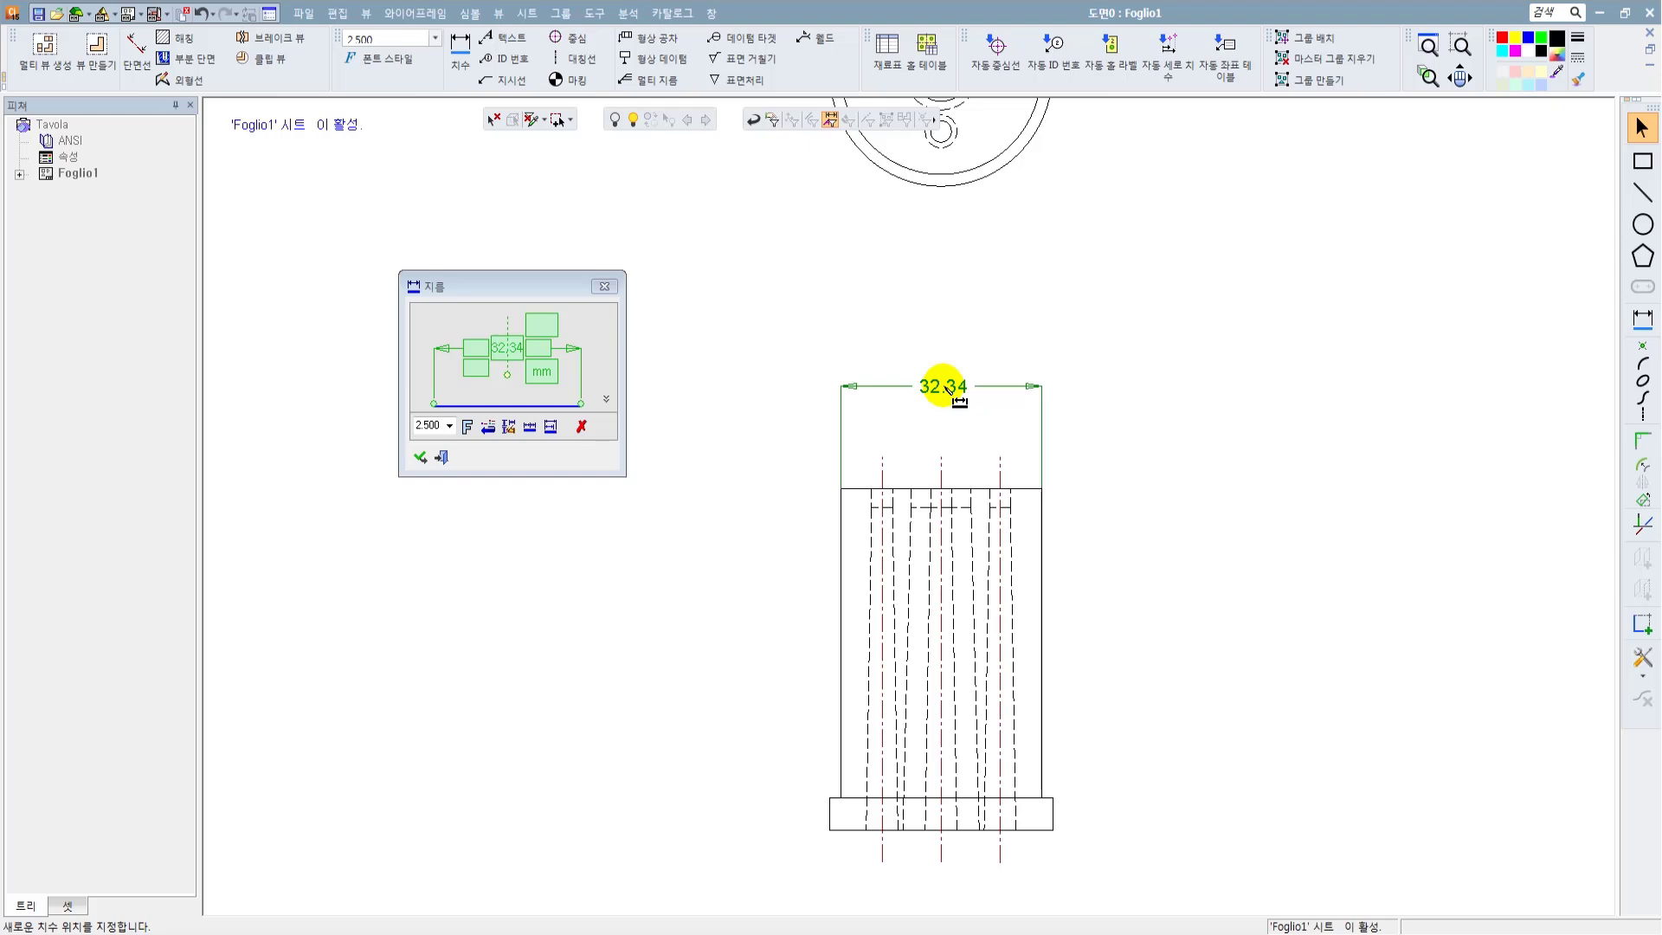
drag(947, 390, 1093, 418)
click(1091, 421)
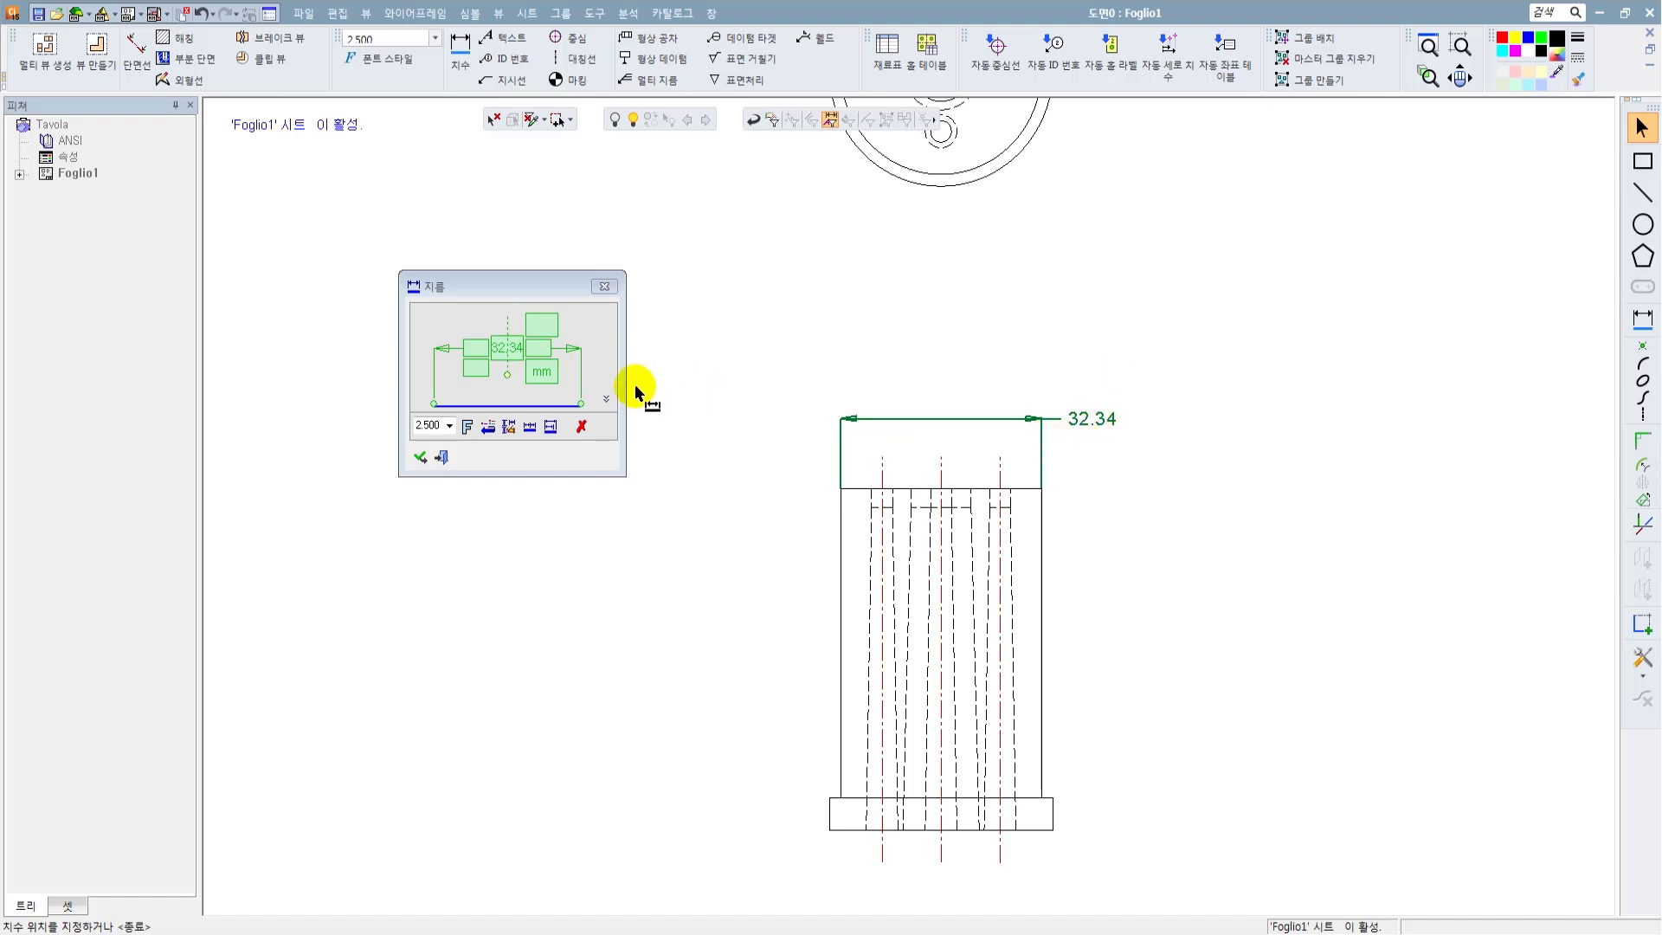
Step: Place the cylinder's width dimension above the part with its text centred and locked between the extension lines
drag(523, 284, 617, 305)
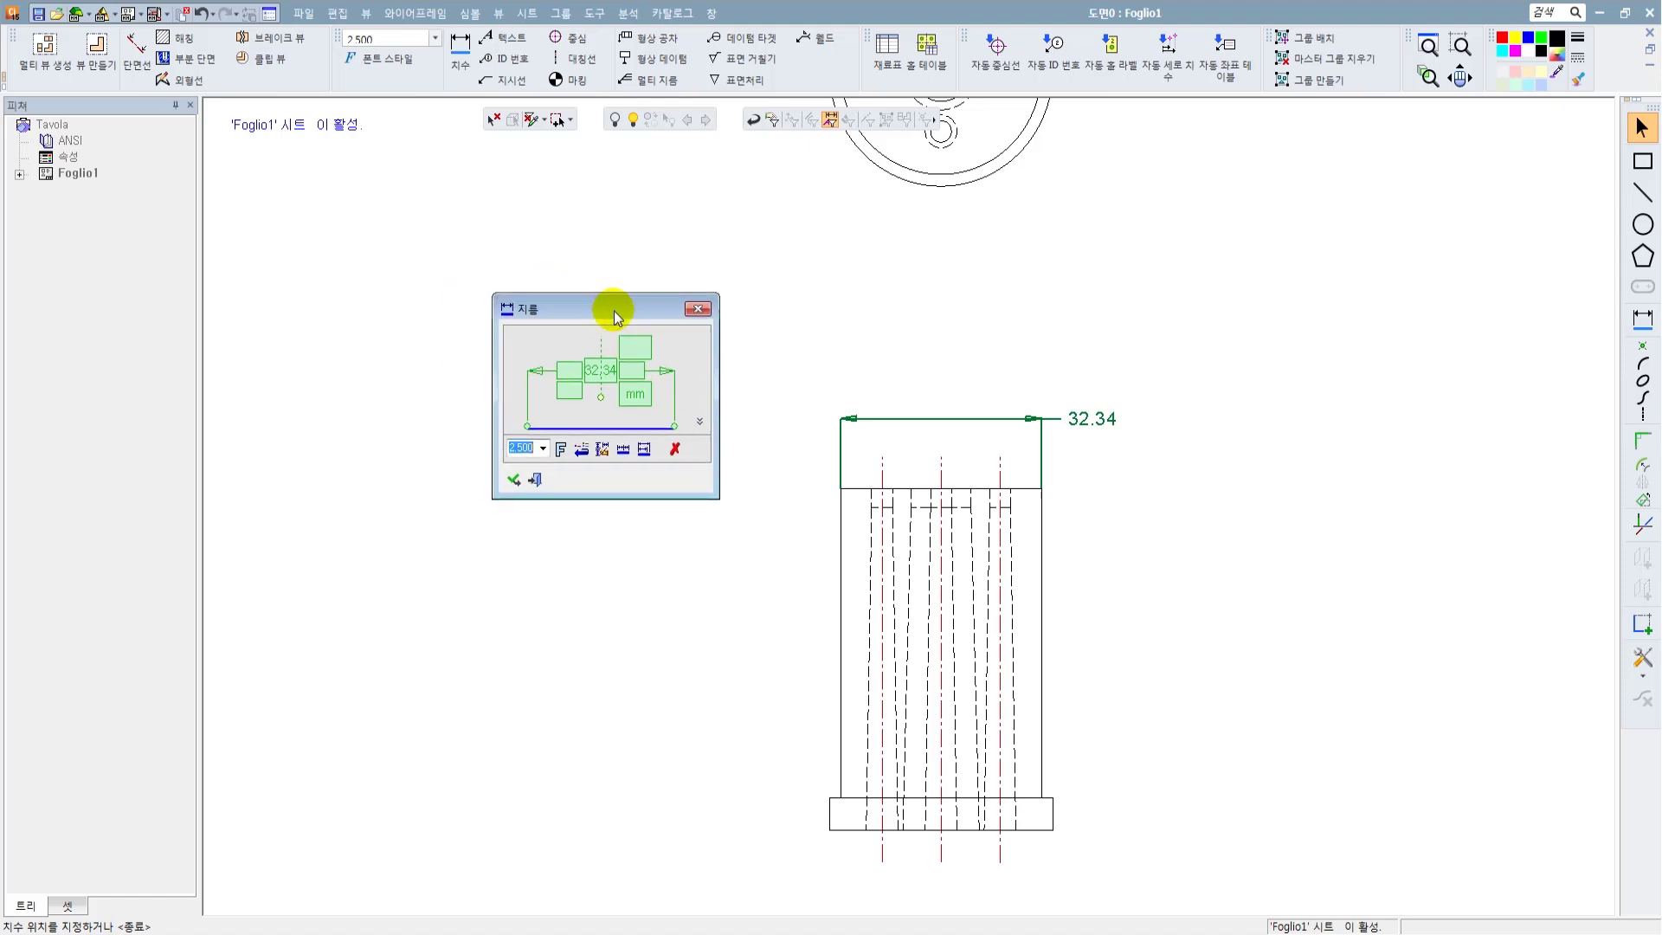
click(599, 397)
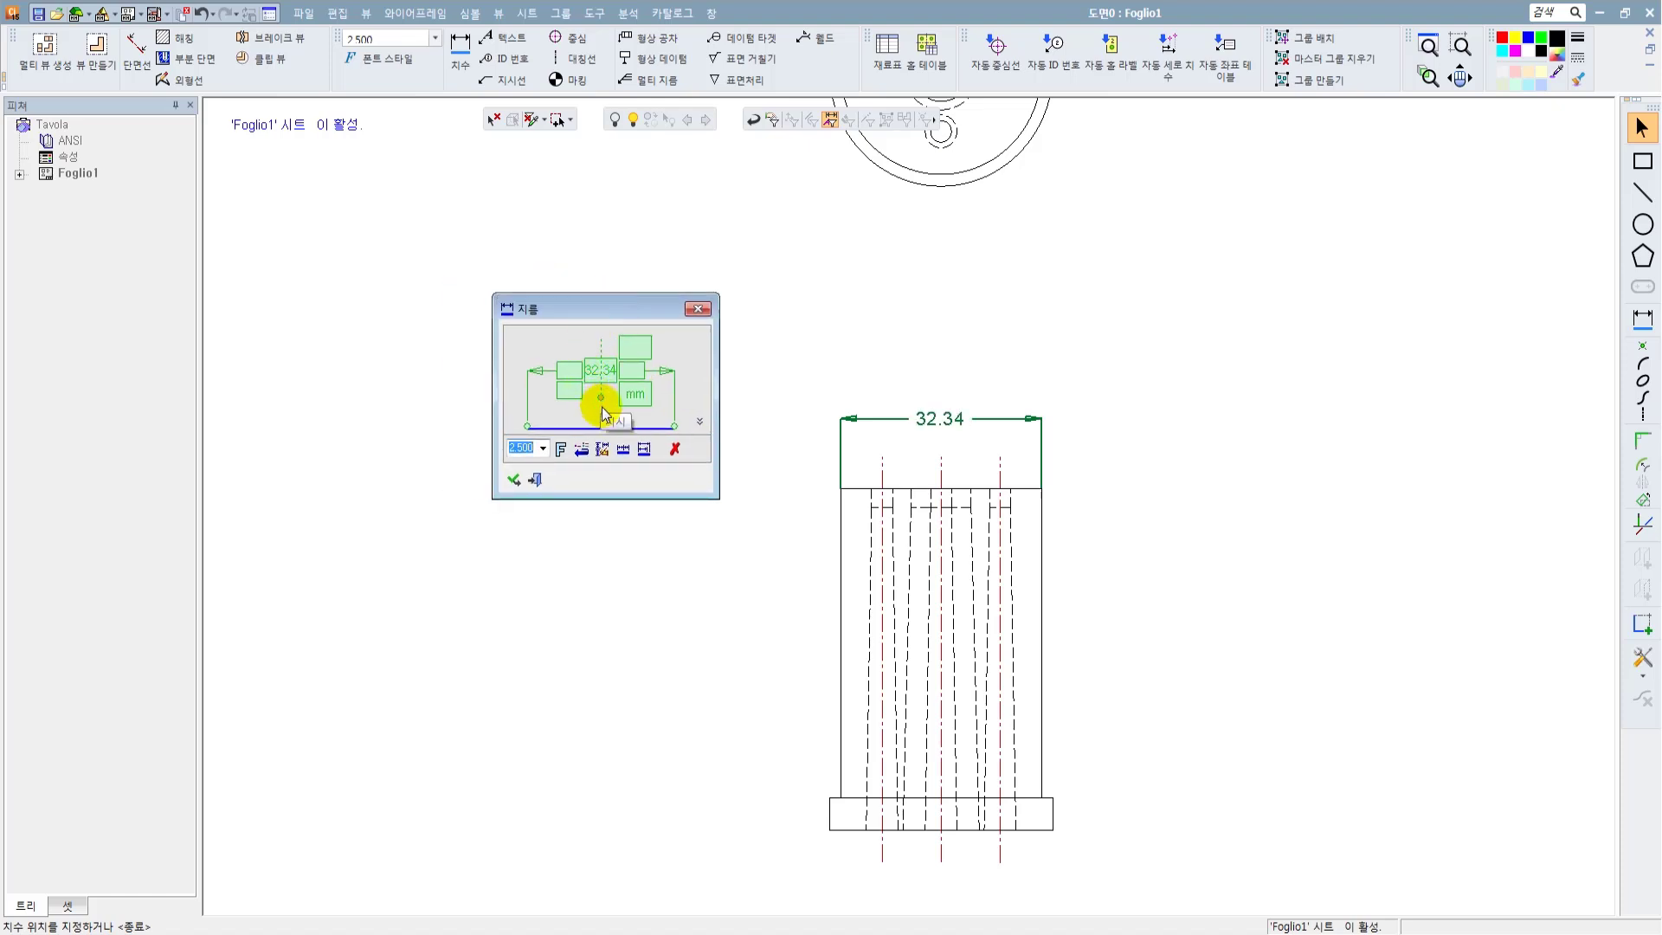
click(942, 418)
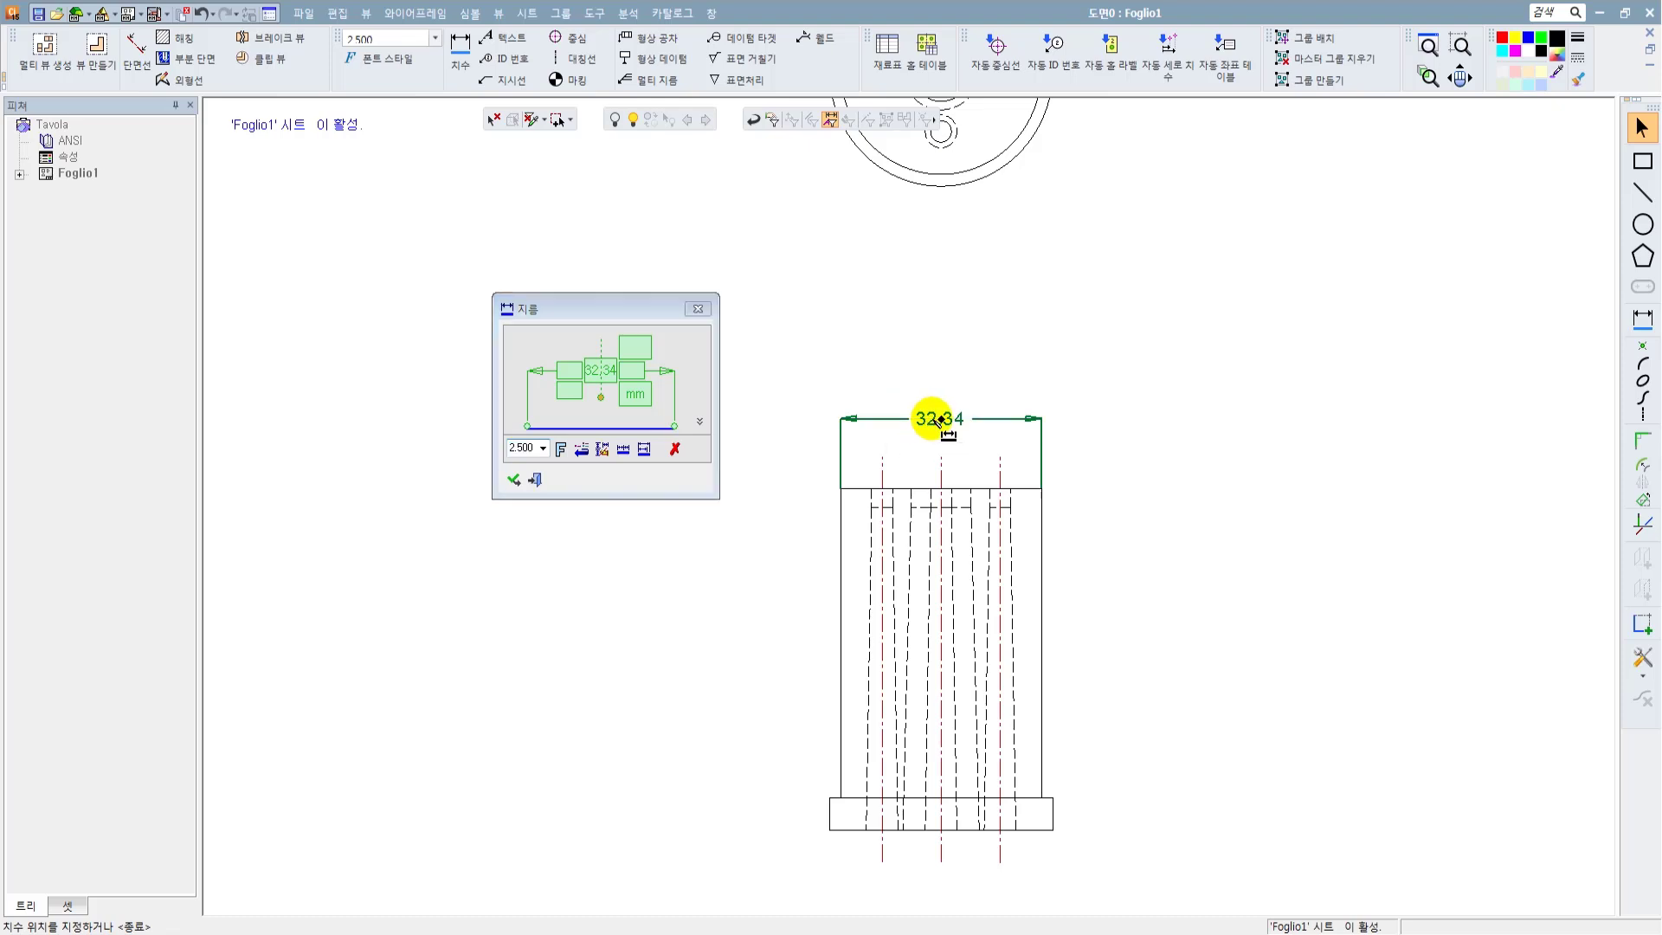
click(973, 405)
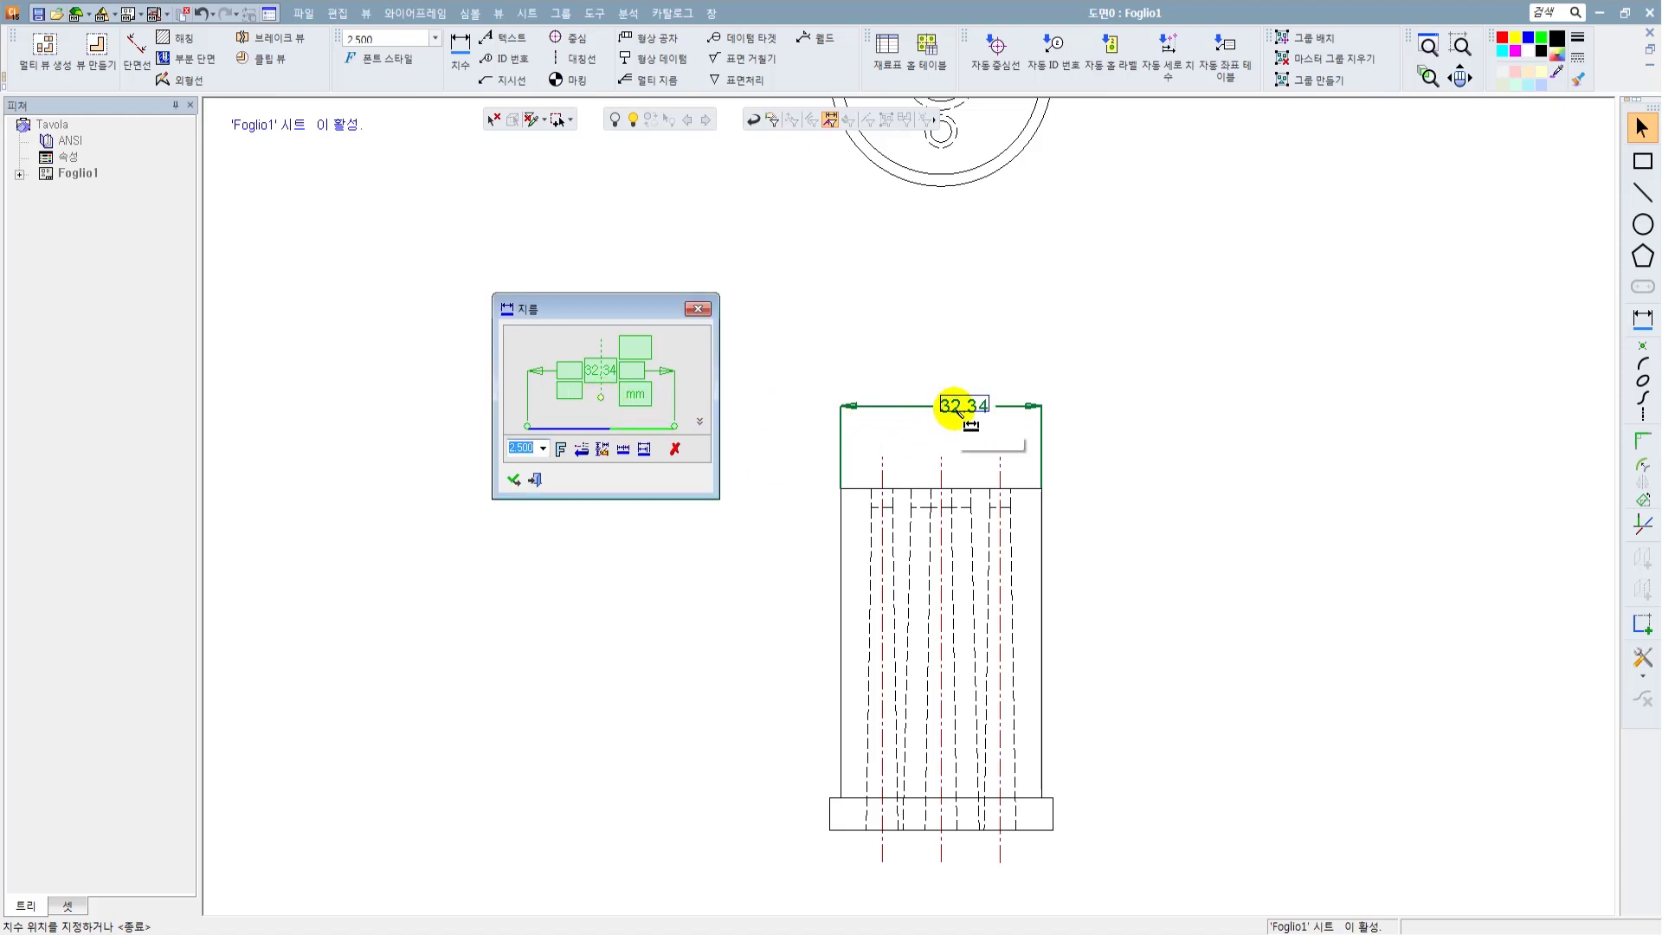
click(948, 407)
click(943, 414)
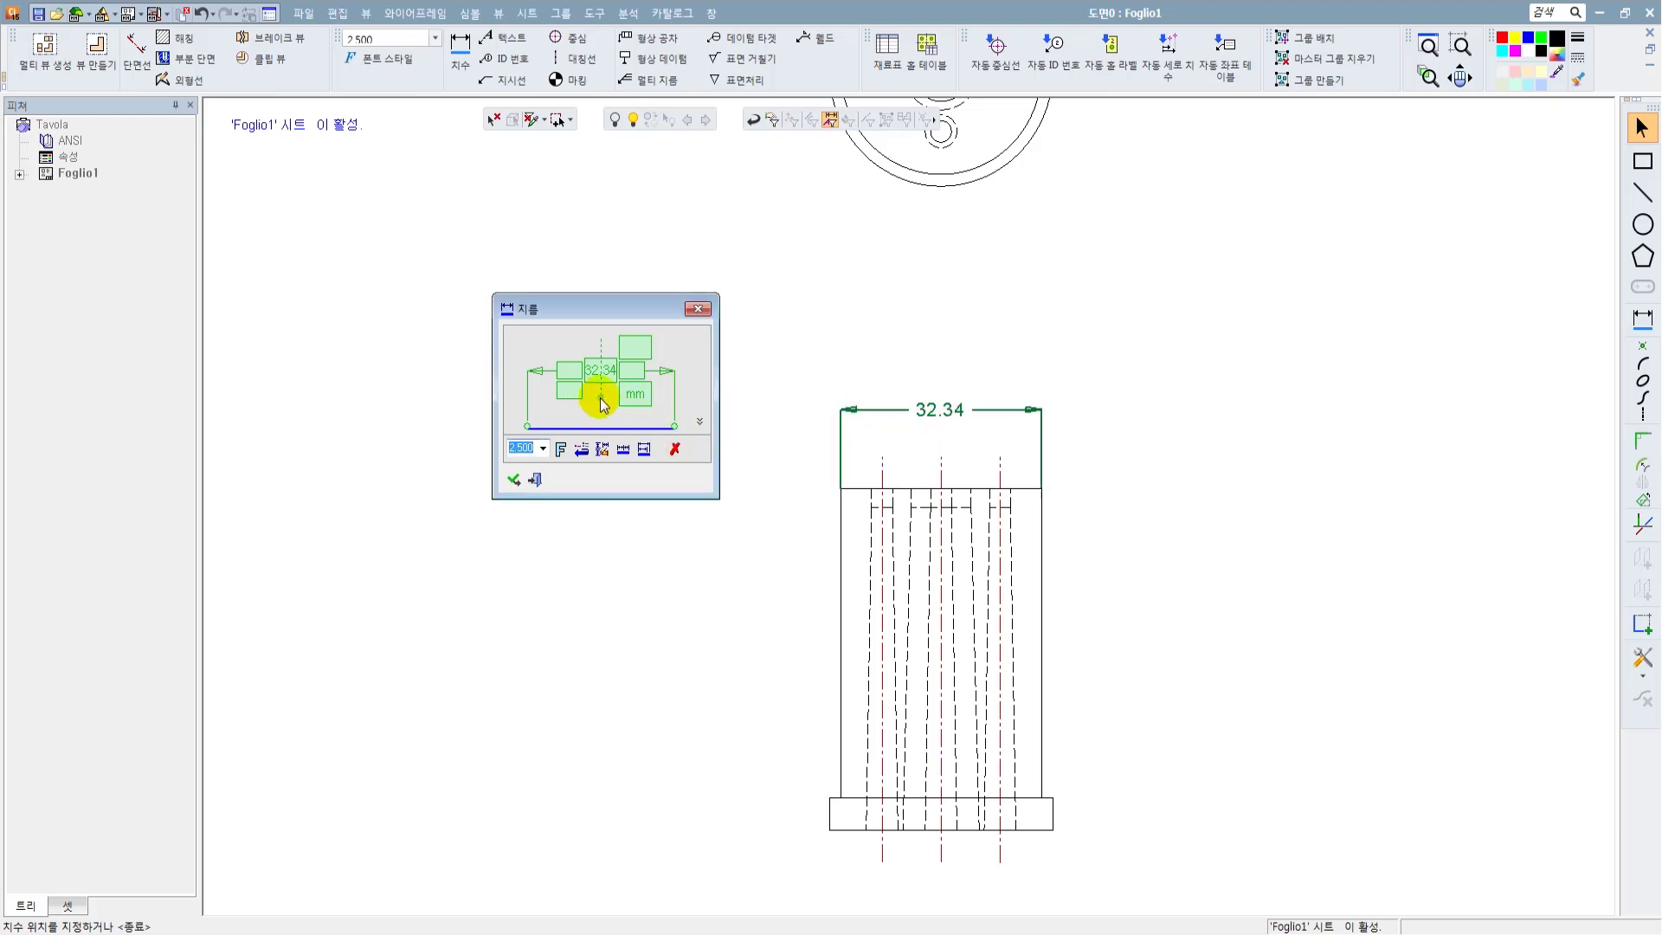
click(604, 400)
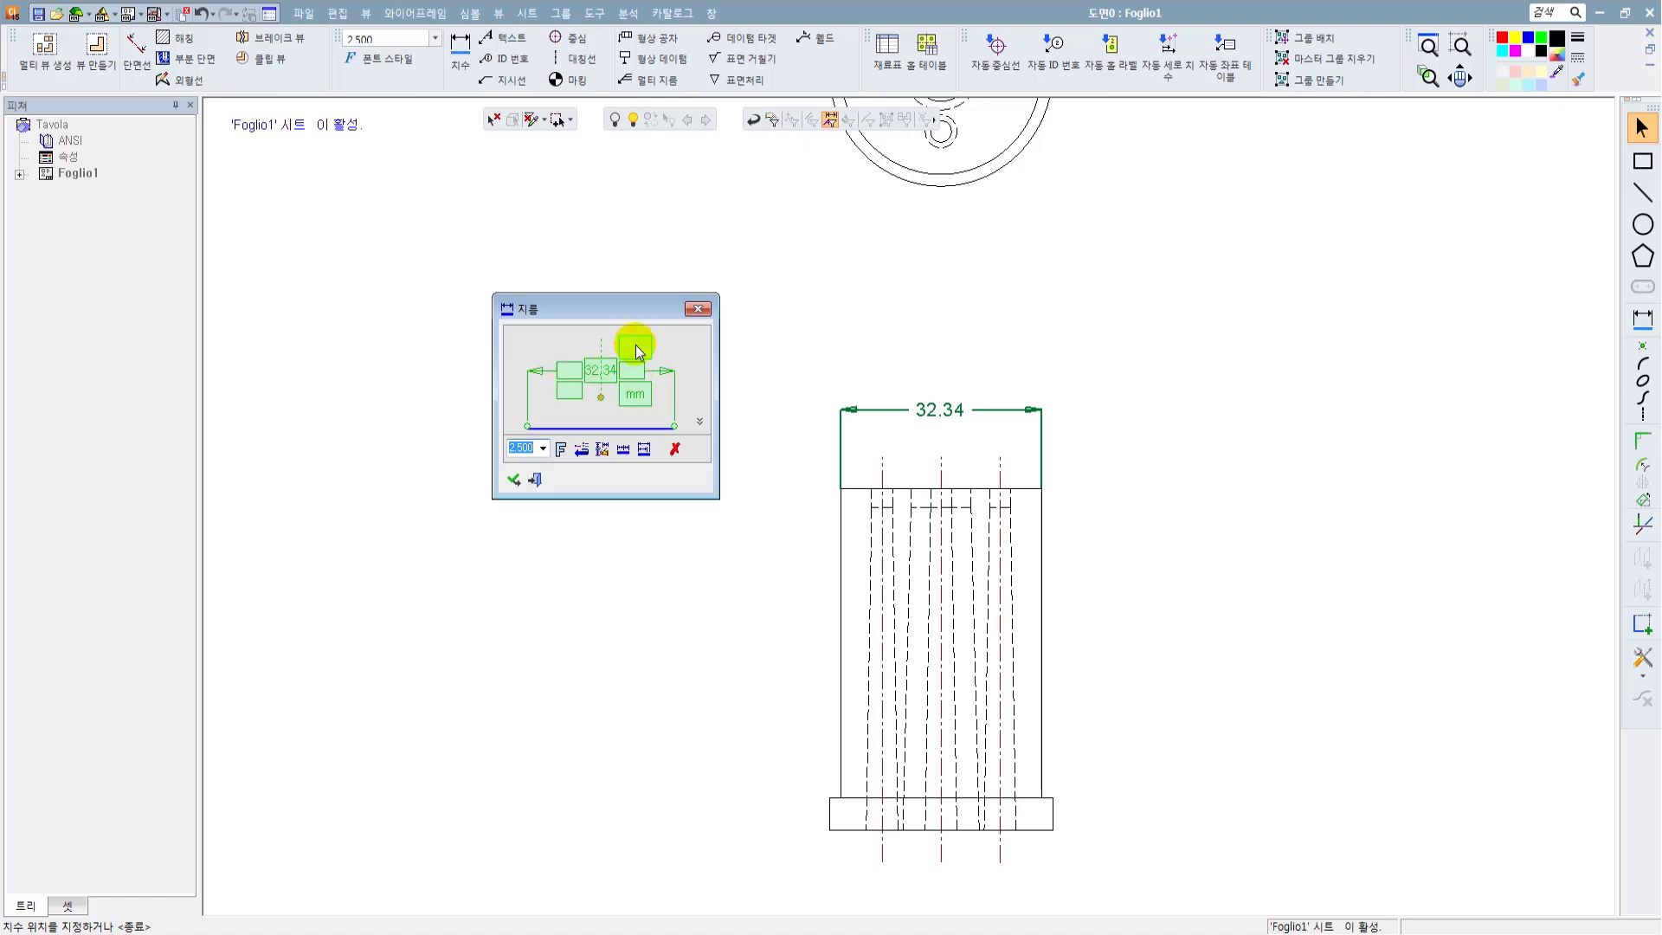
Step: Add the diameter symbol Ø as the prefix of the cylinder's width dimension
click(566, 370)
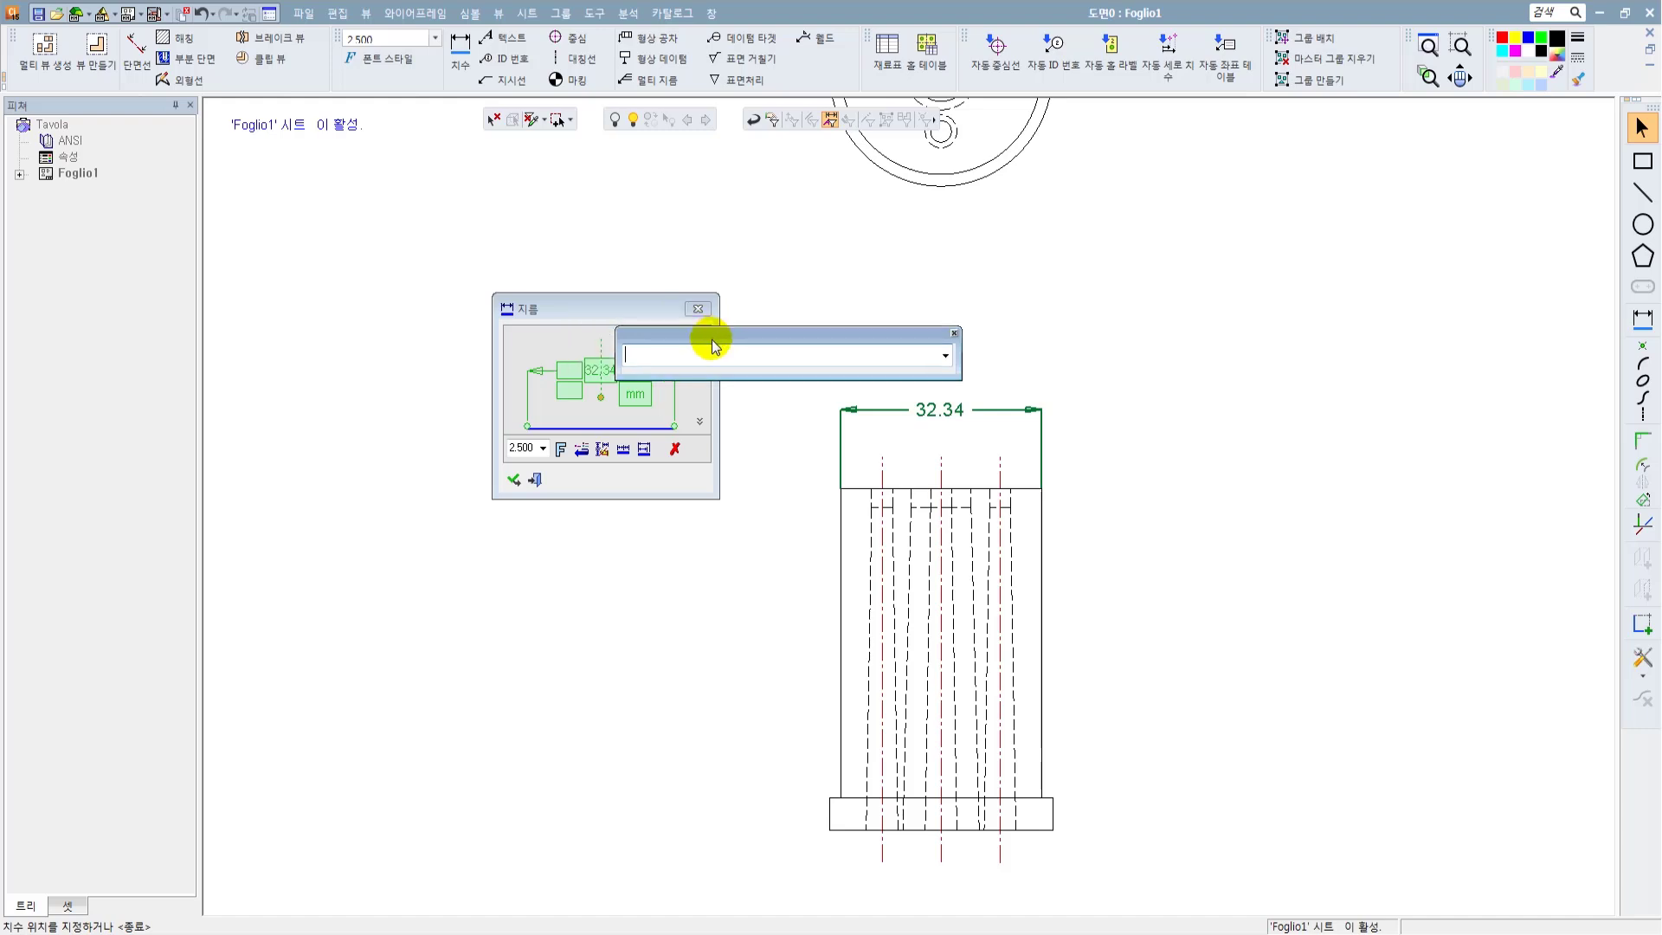
text(dfdf)
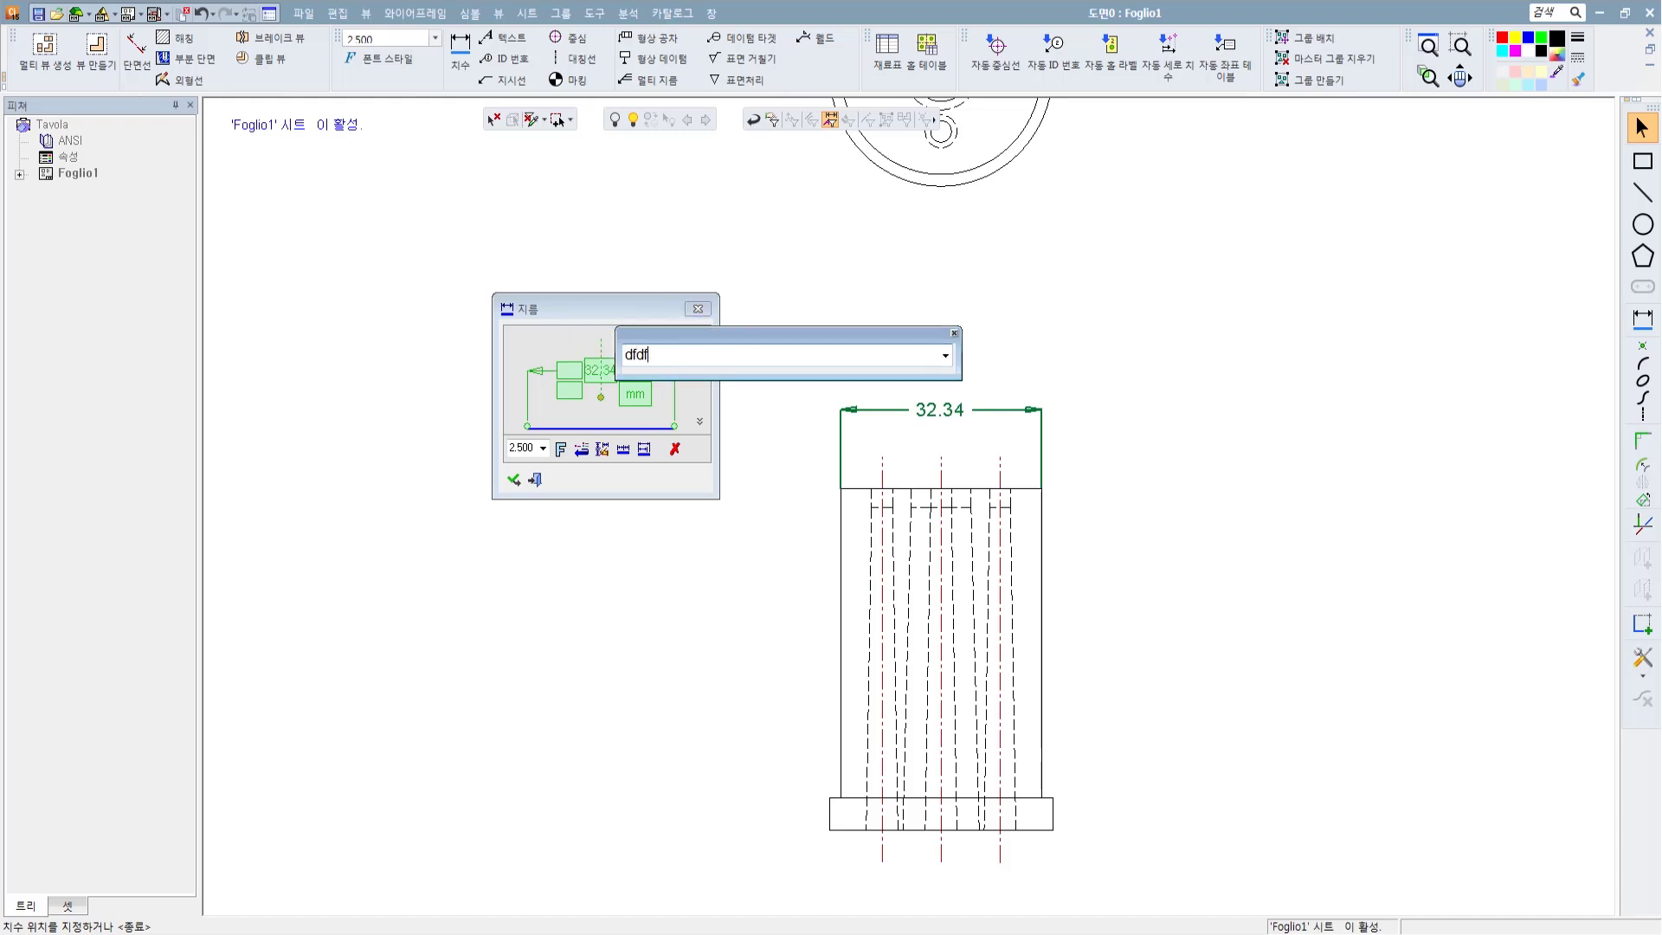
key(BackSpace)
key(BackSpace)
key(BackSpace)
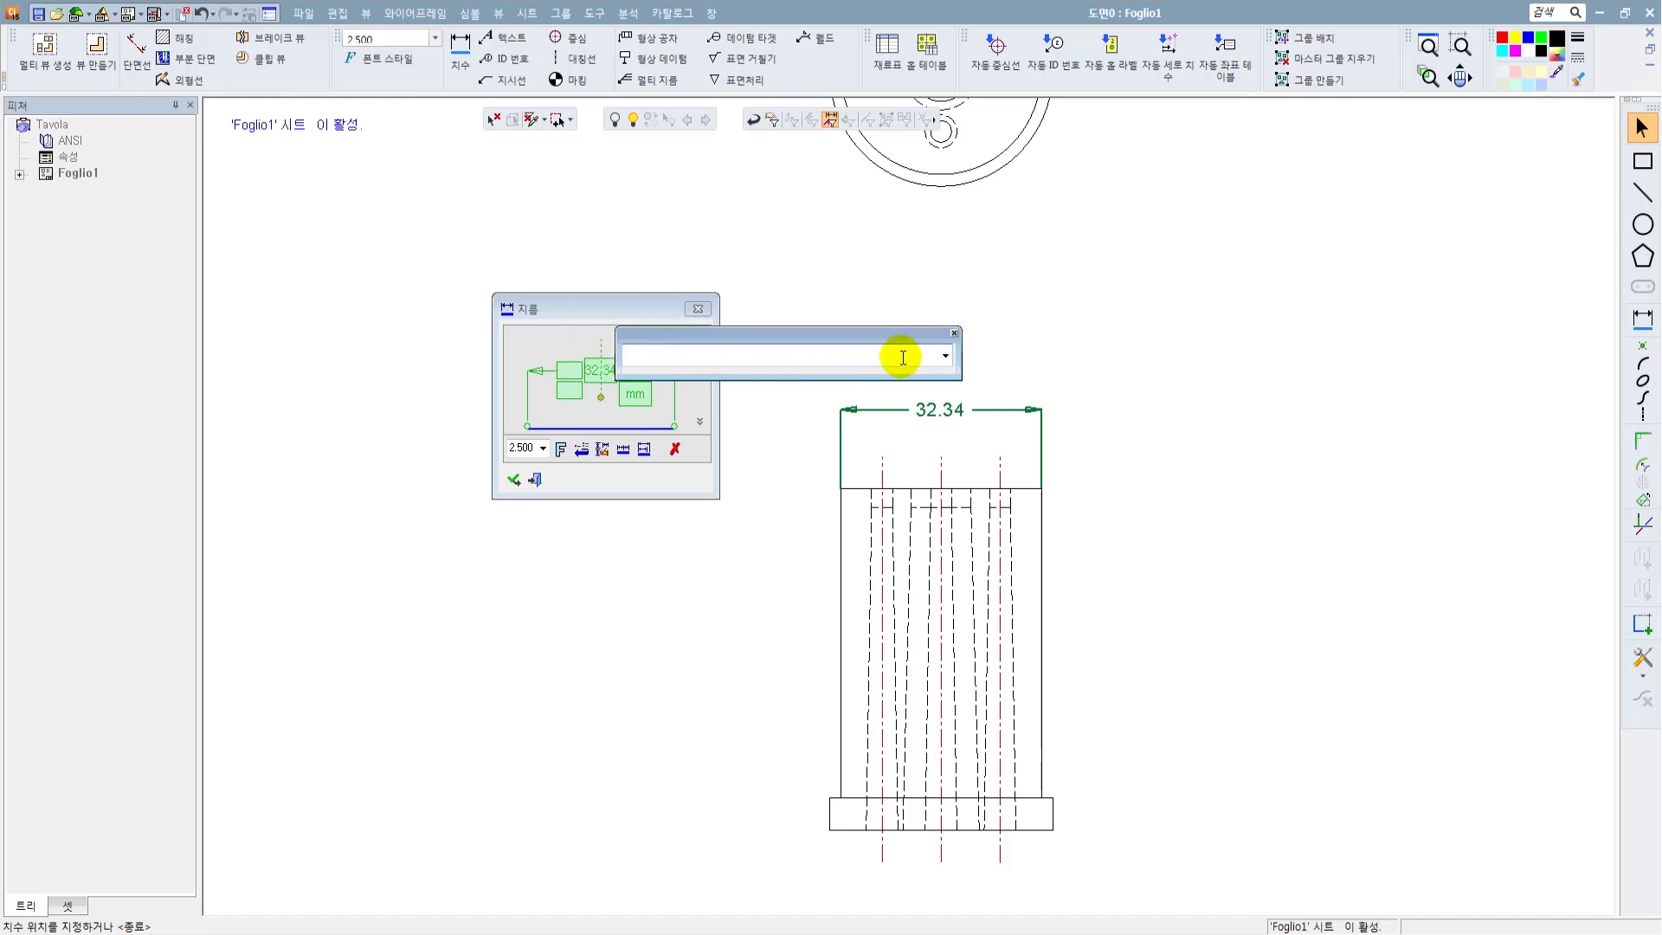
click(943, 357)
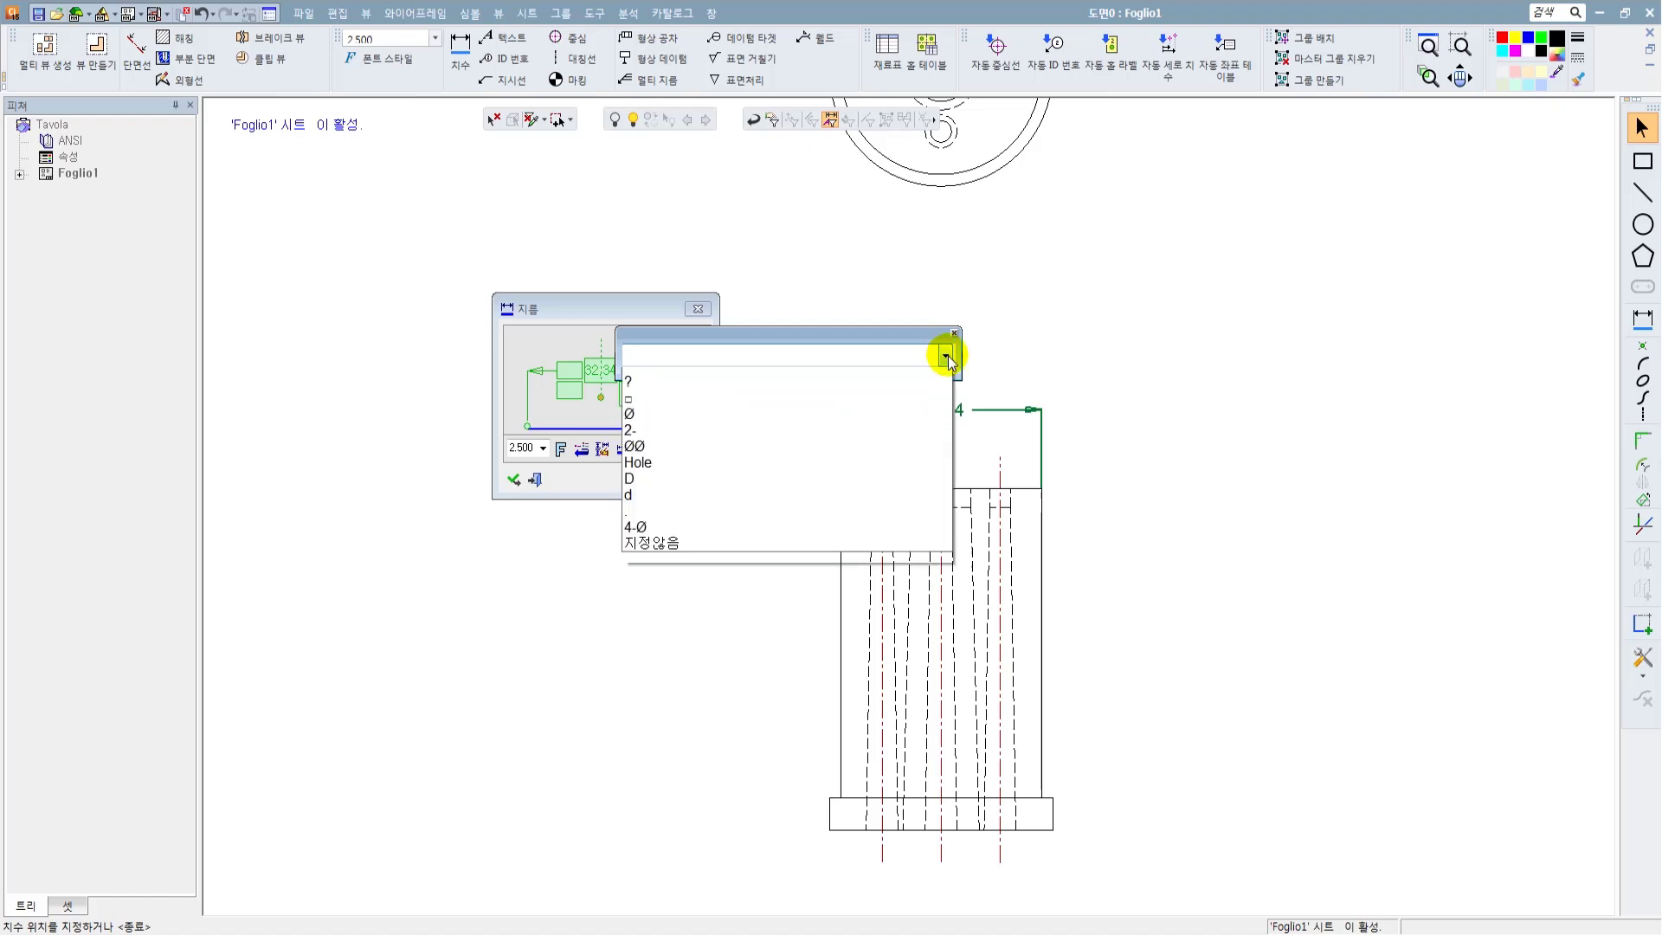
click(656, 425)
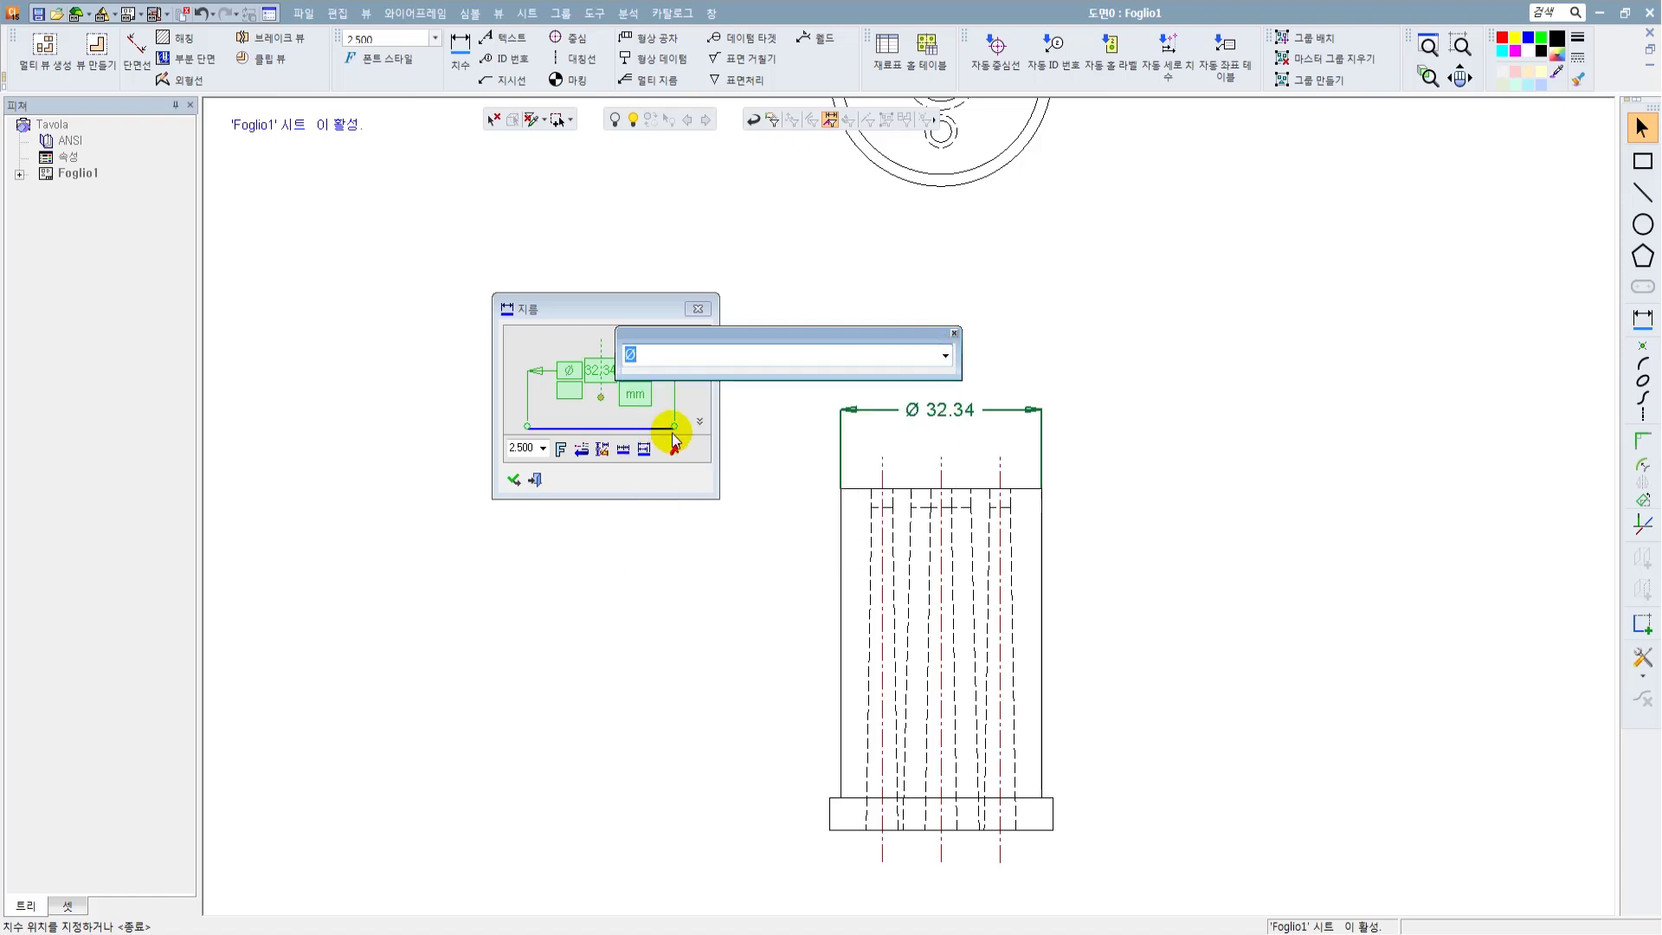
click(694, 405)
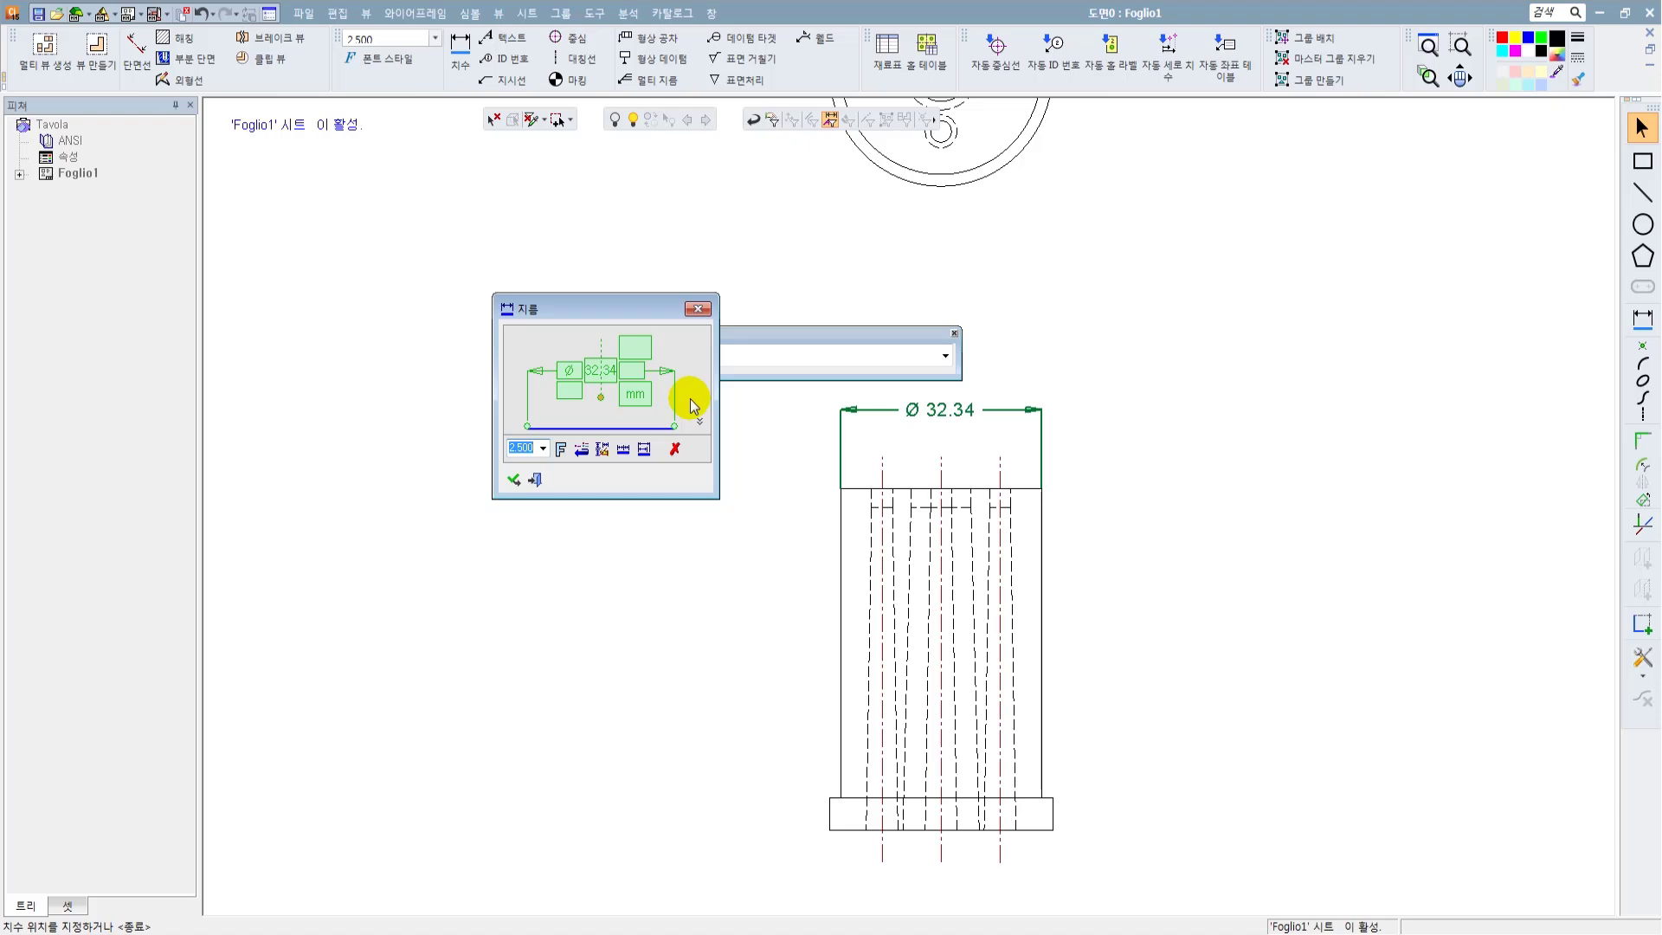
Step: Add the suffix "(직경)" after the value of the cylinder's diameter dimension
click(631, 370)
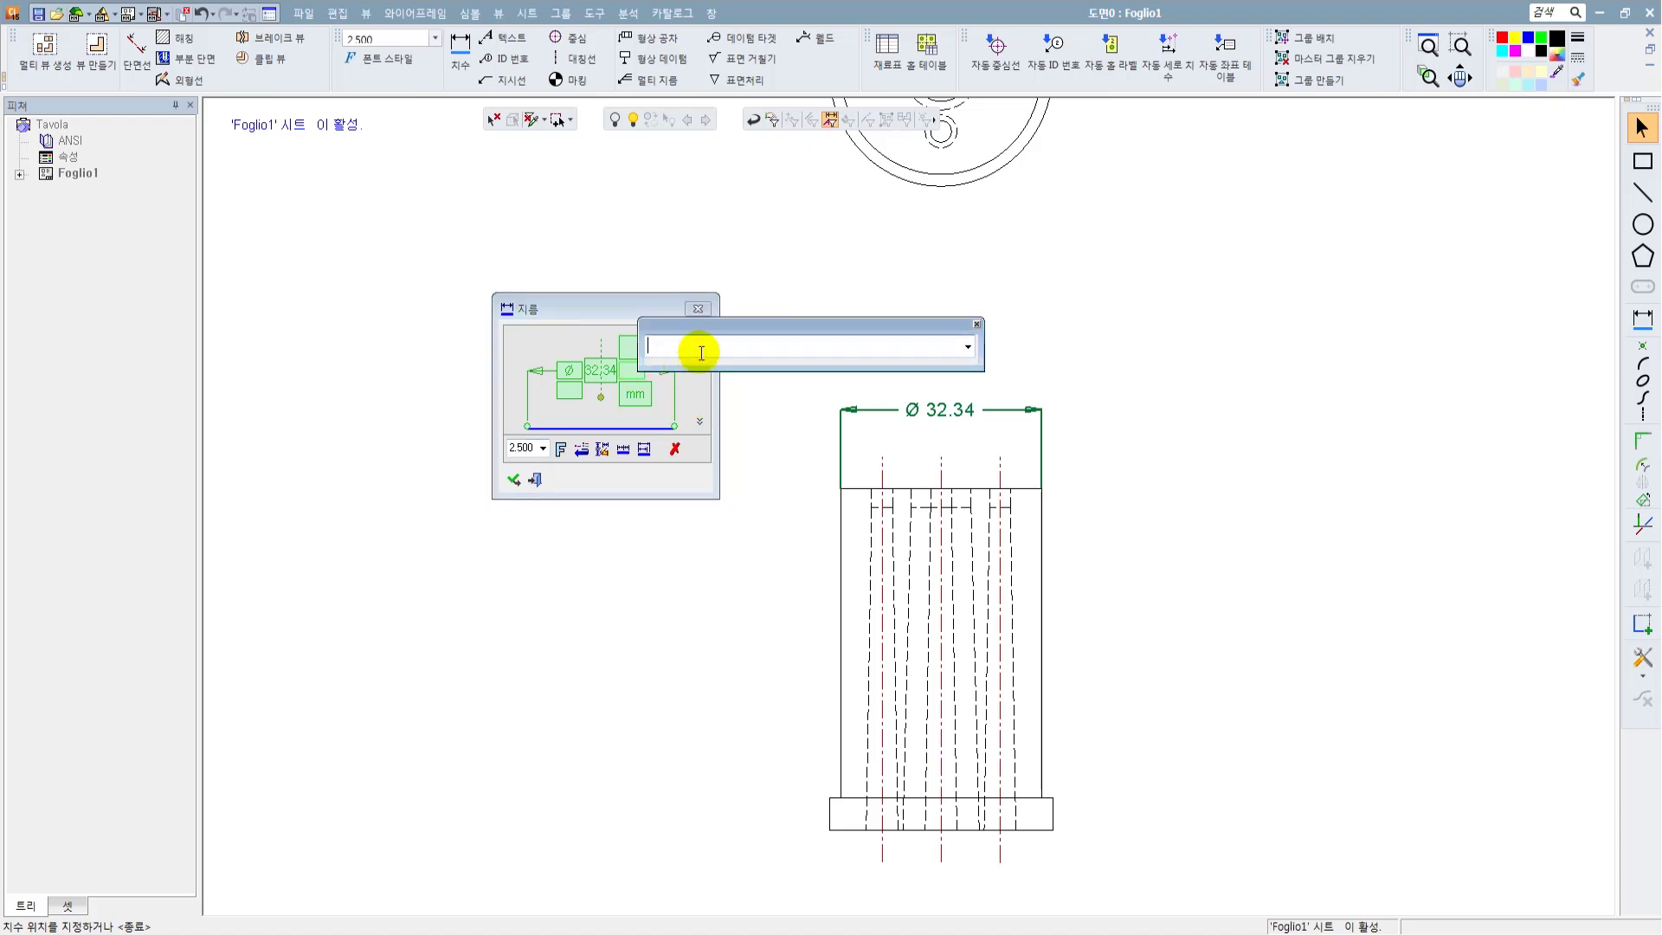
text(()
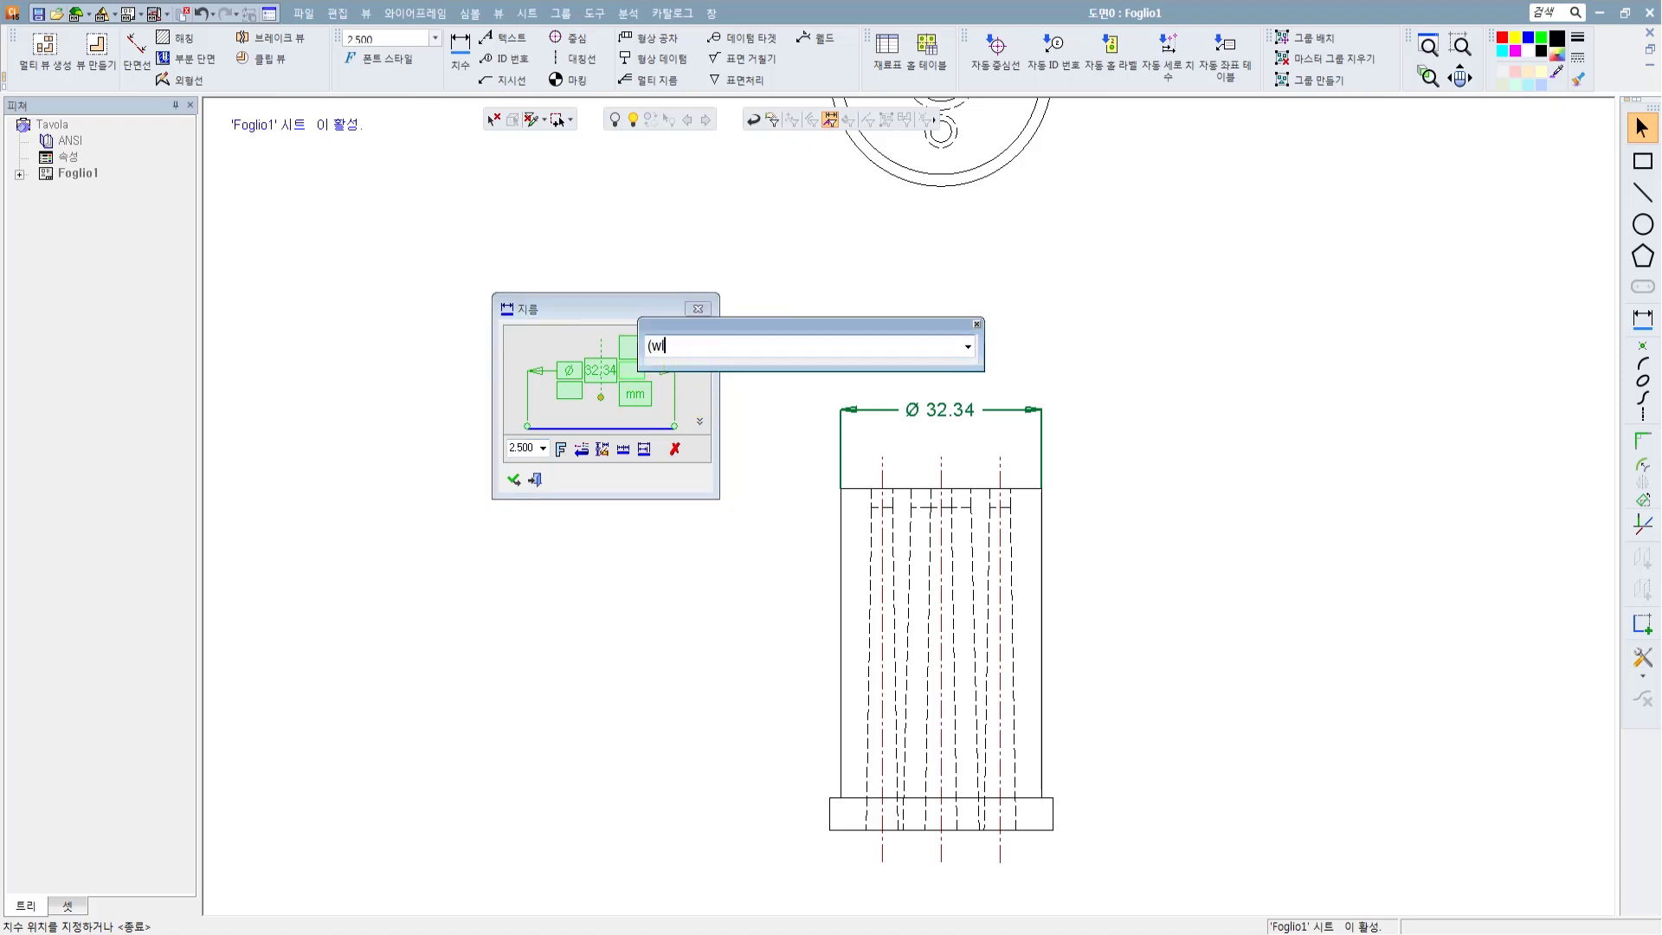
text(직경))
key(Return)
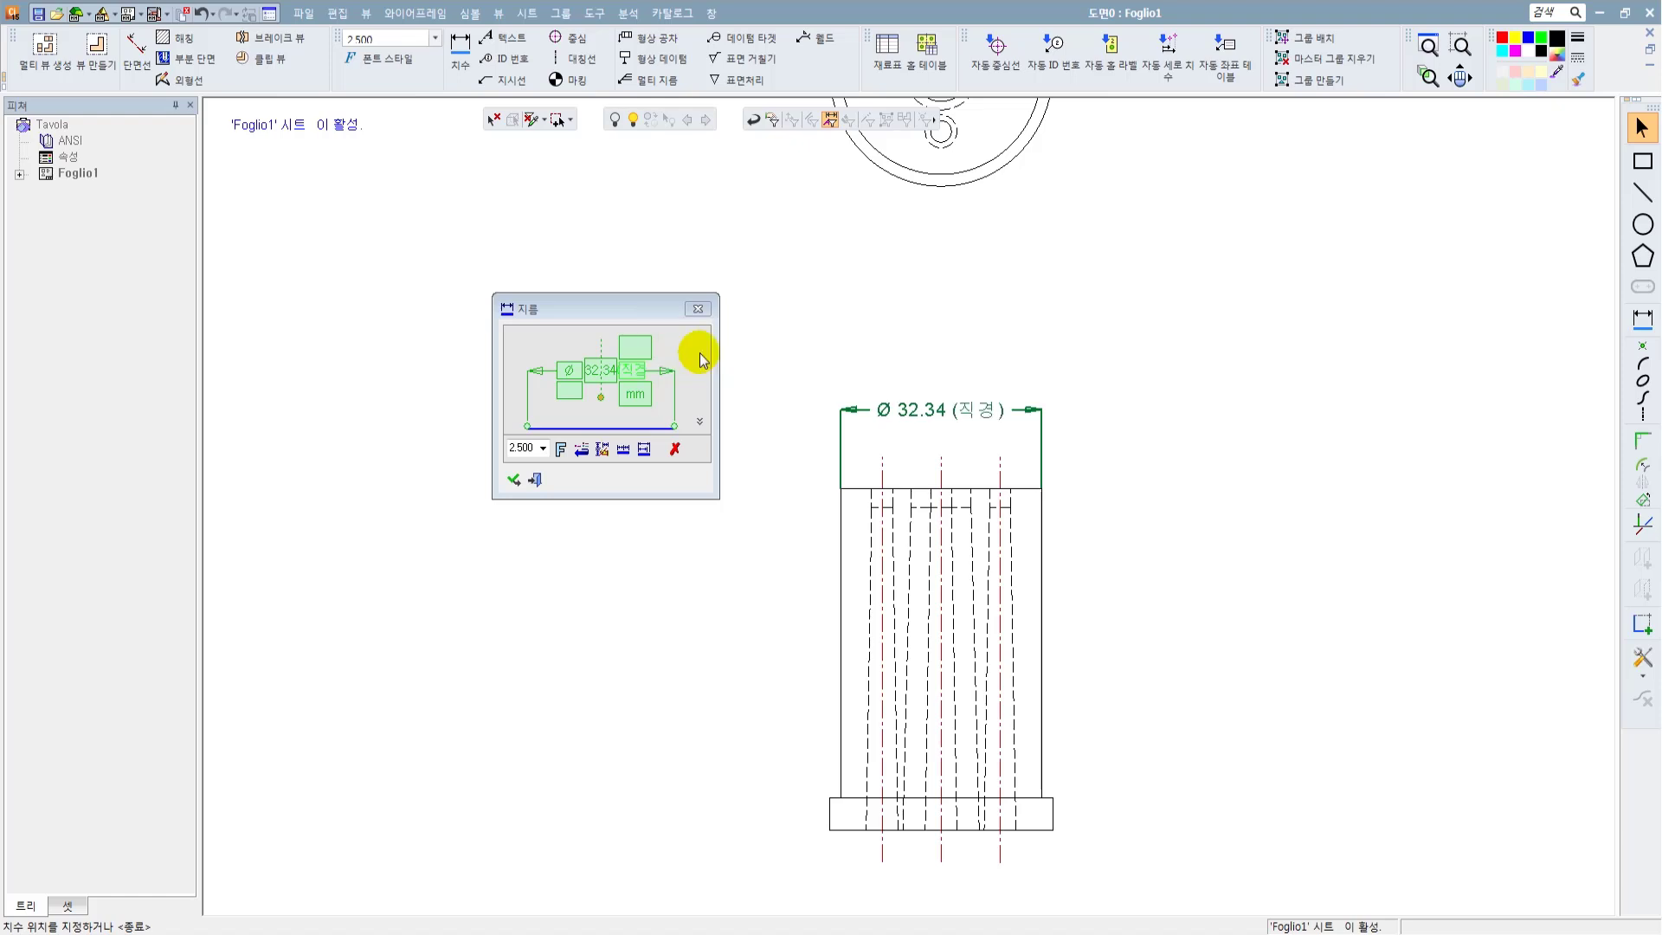
Step: Give the cylinder's diameter dimension a dual tolerance (이중공차) of +0.1 and -0.1
click(632, 350)
click(664, 255)
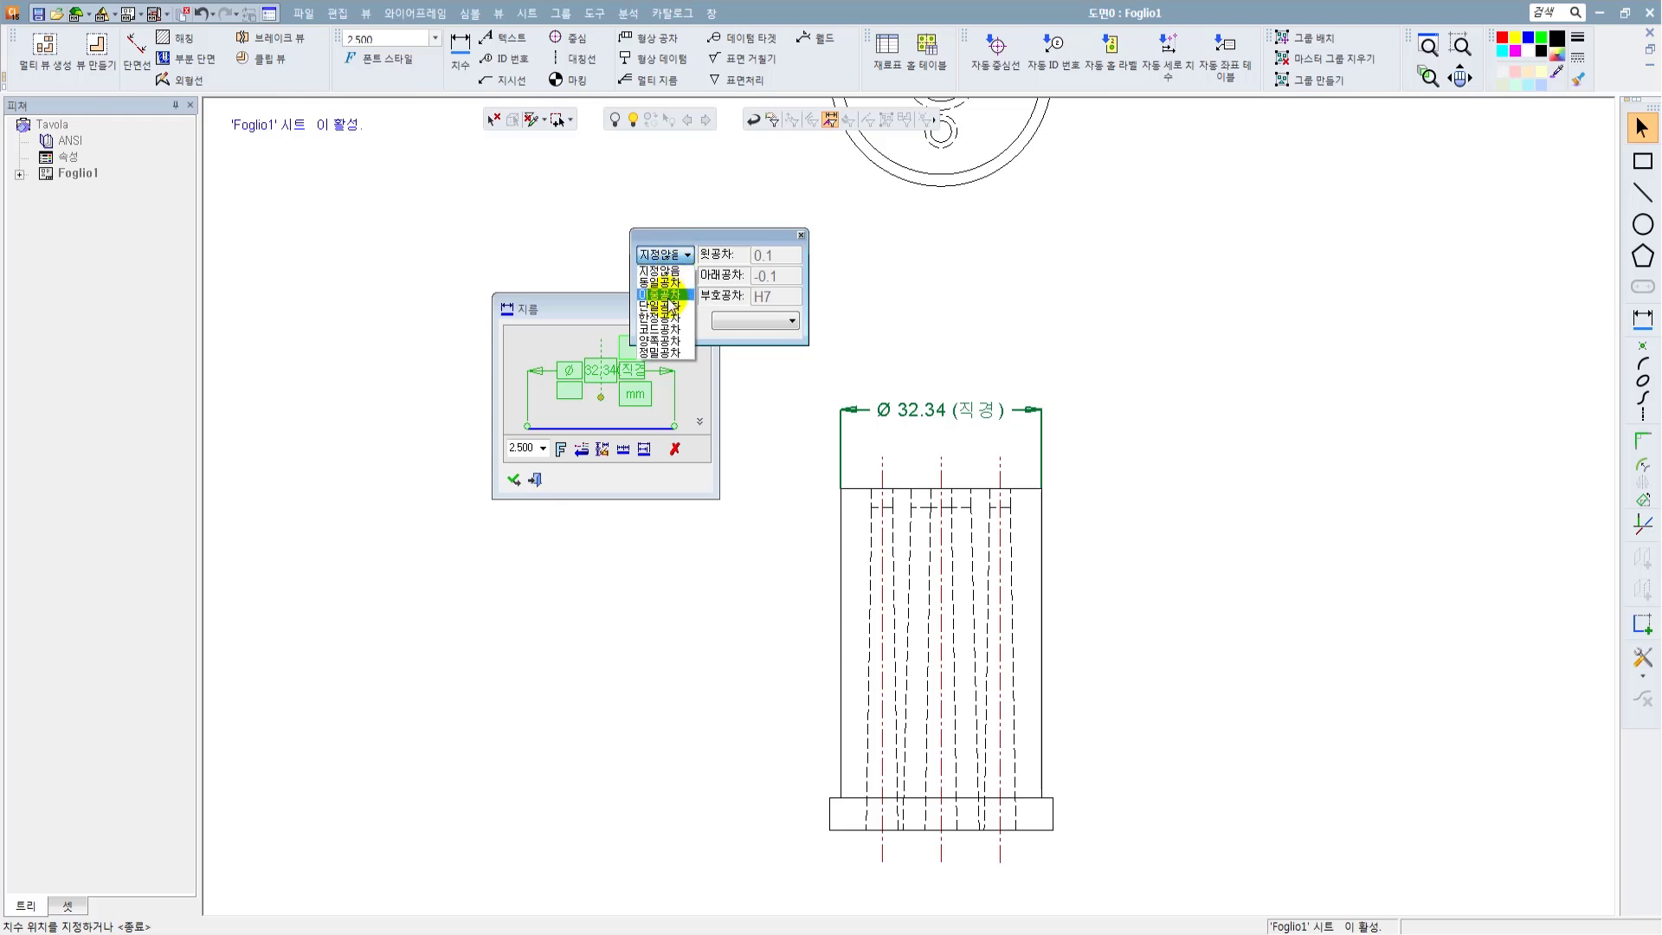
click(659, 294)
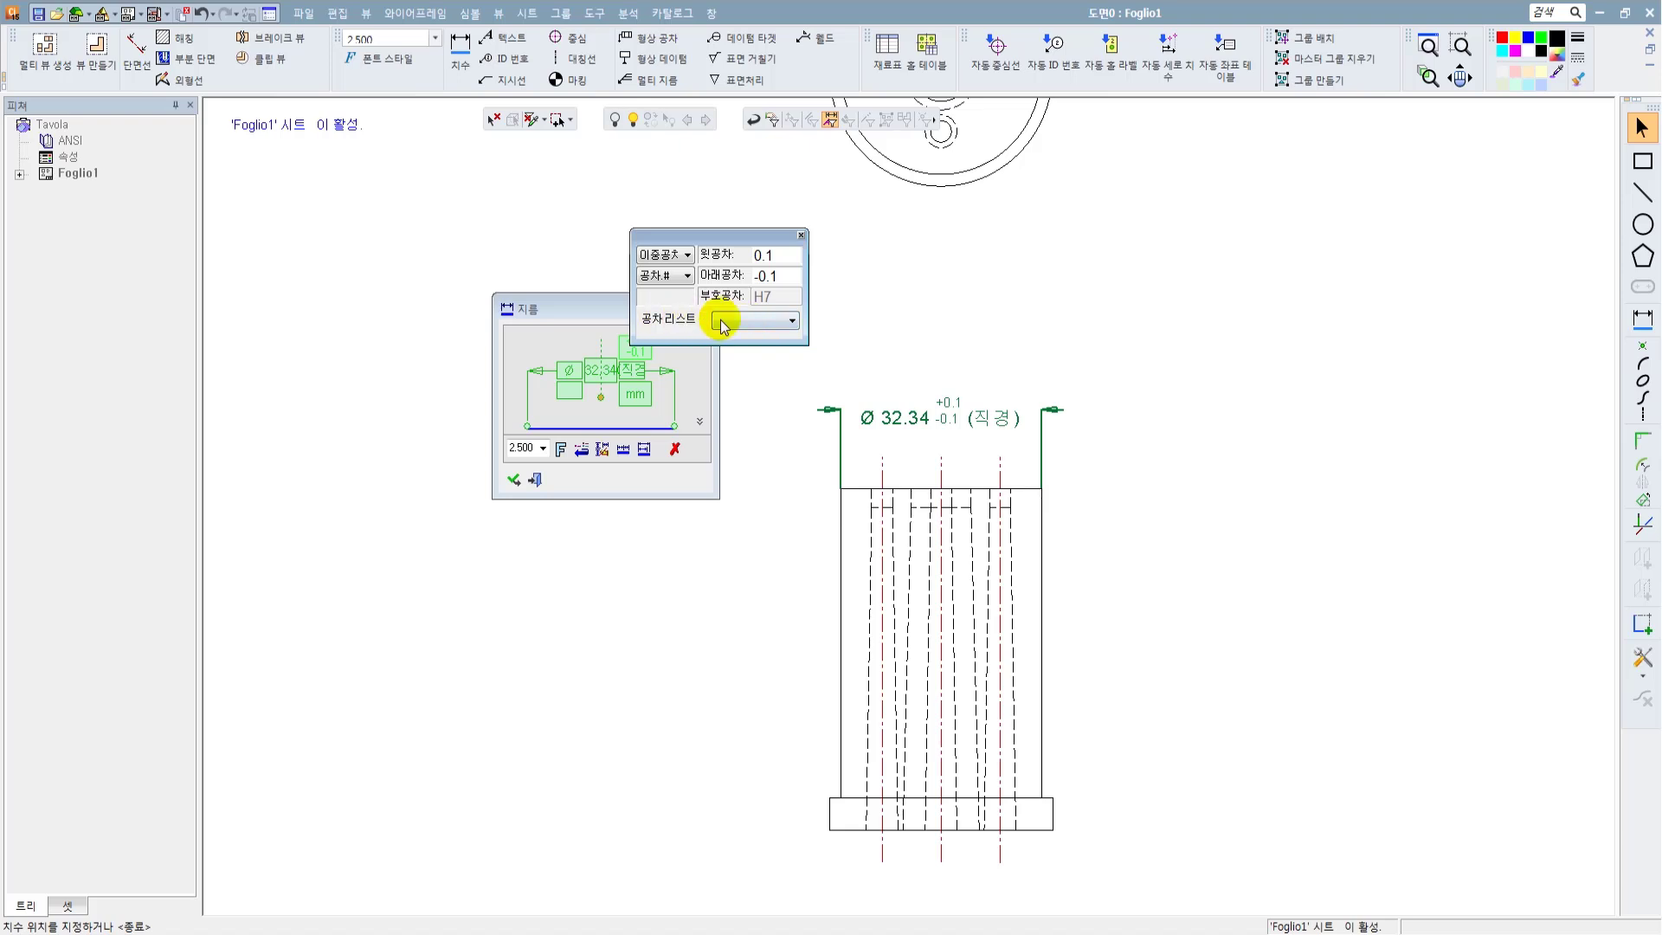
click(768, 324)
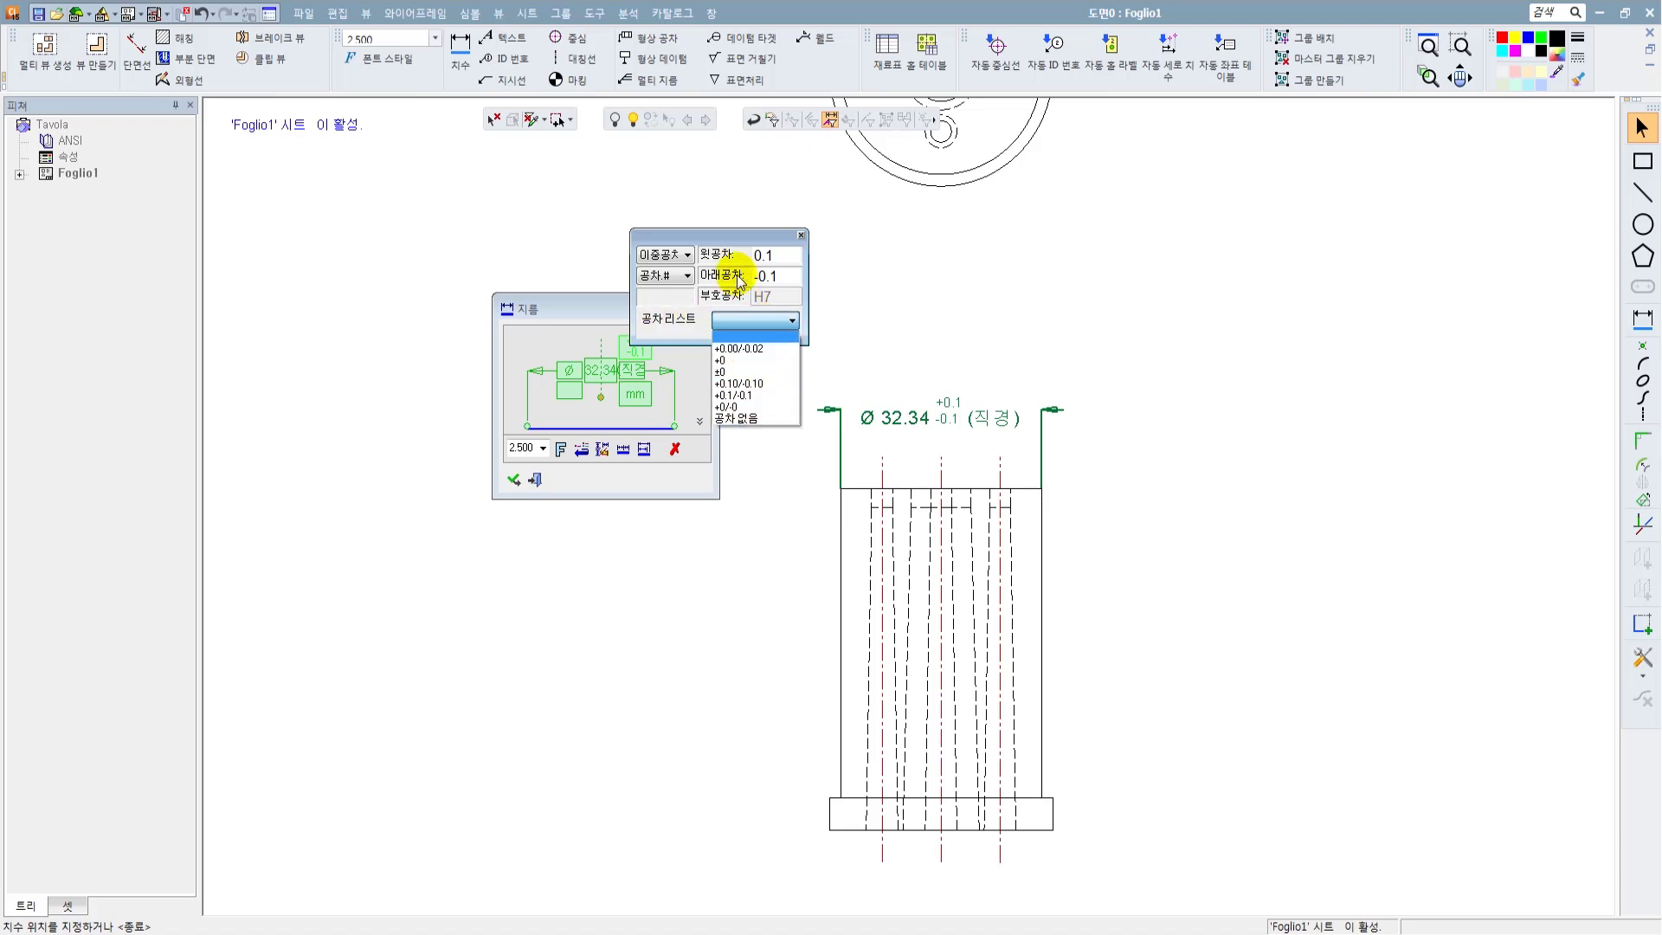
click(737, 243)
click(801, 234)
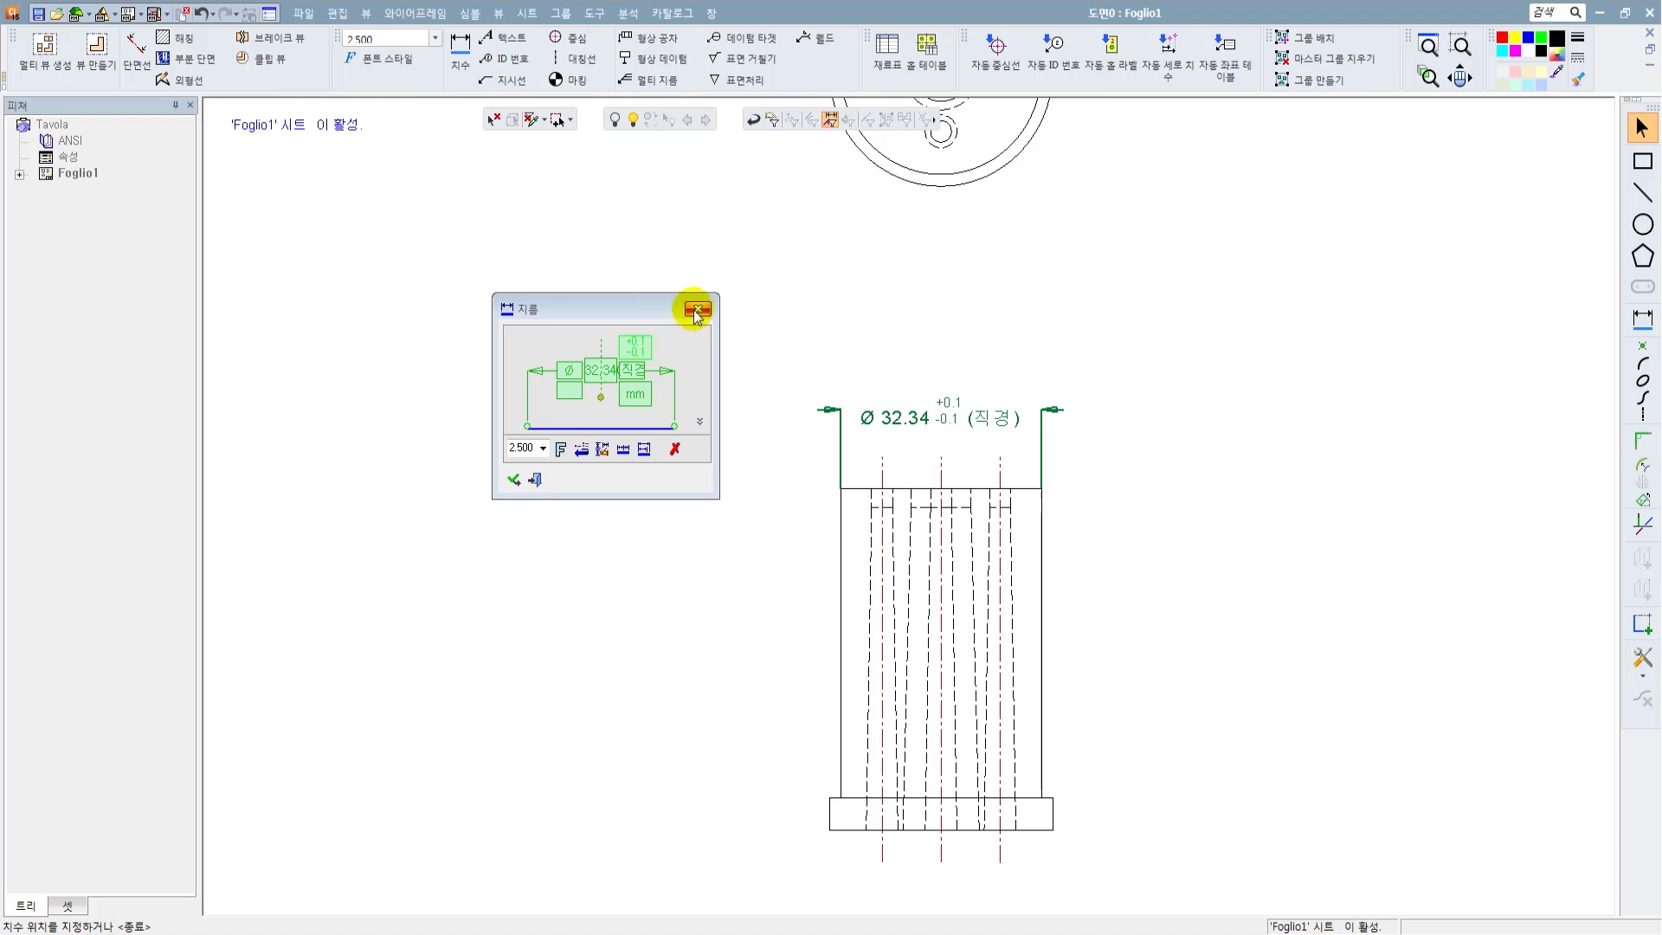
Step: Change the left arrowhead of the cylinder's diameter dimension to the filled arrow shape
click(547, 377)
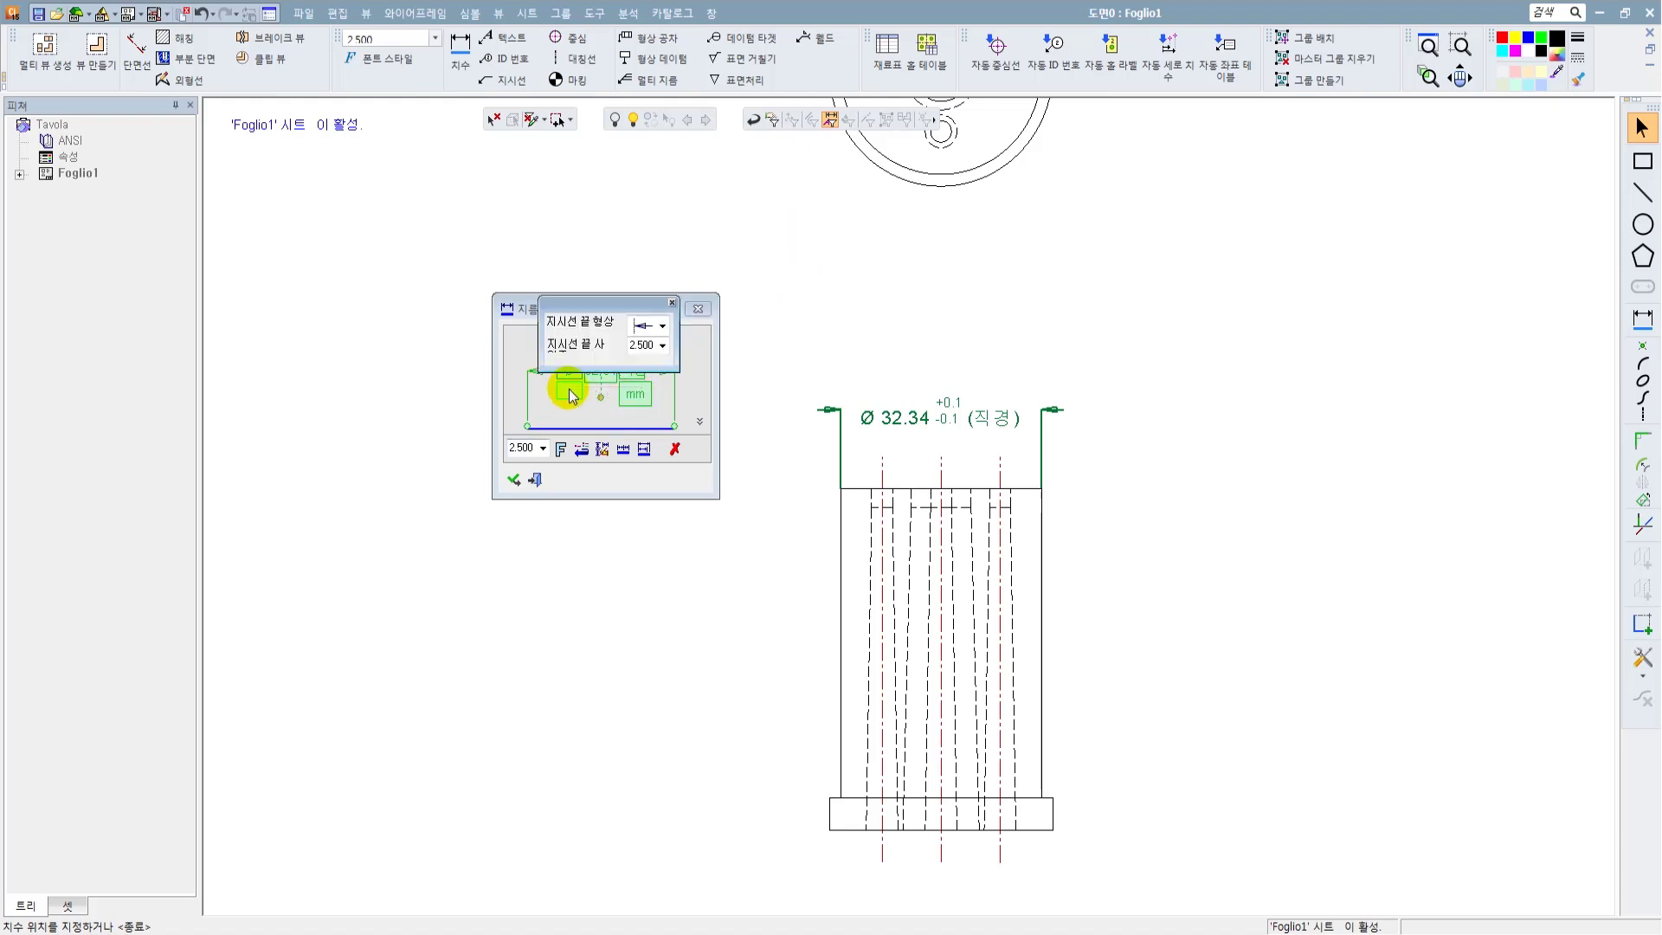
click(662, 326)
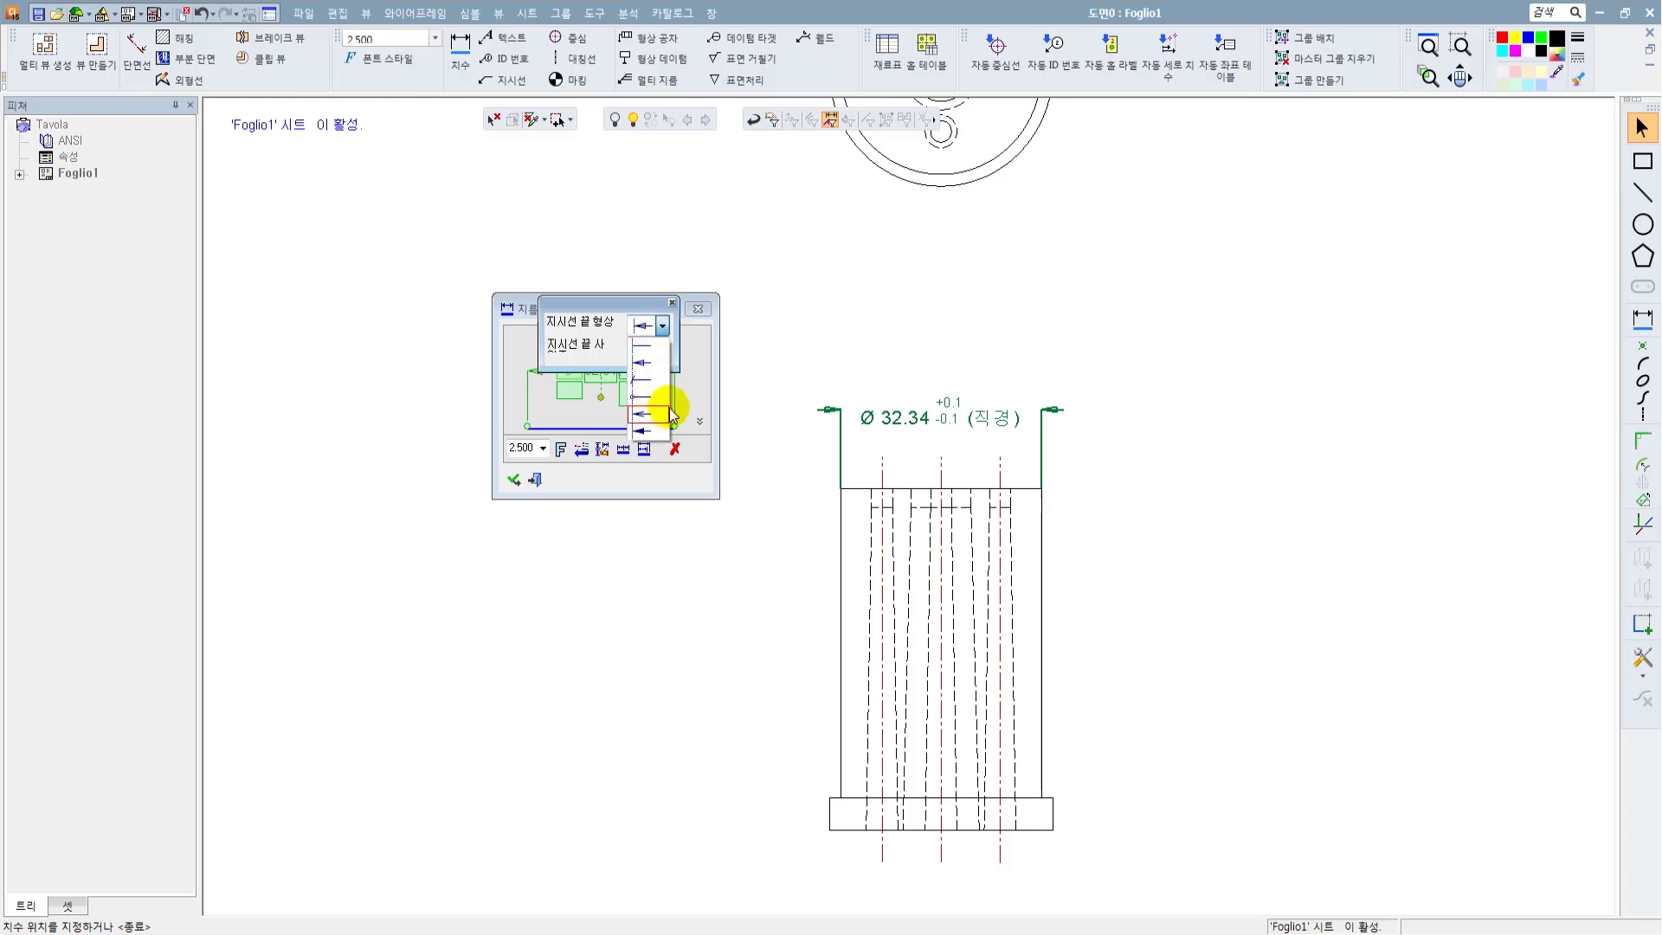
click(642, 431)
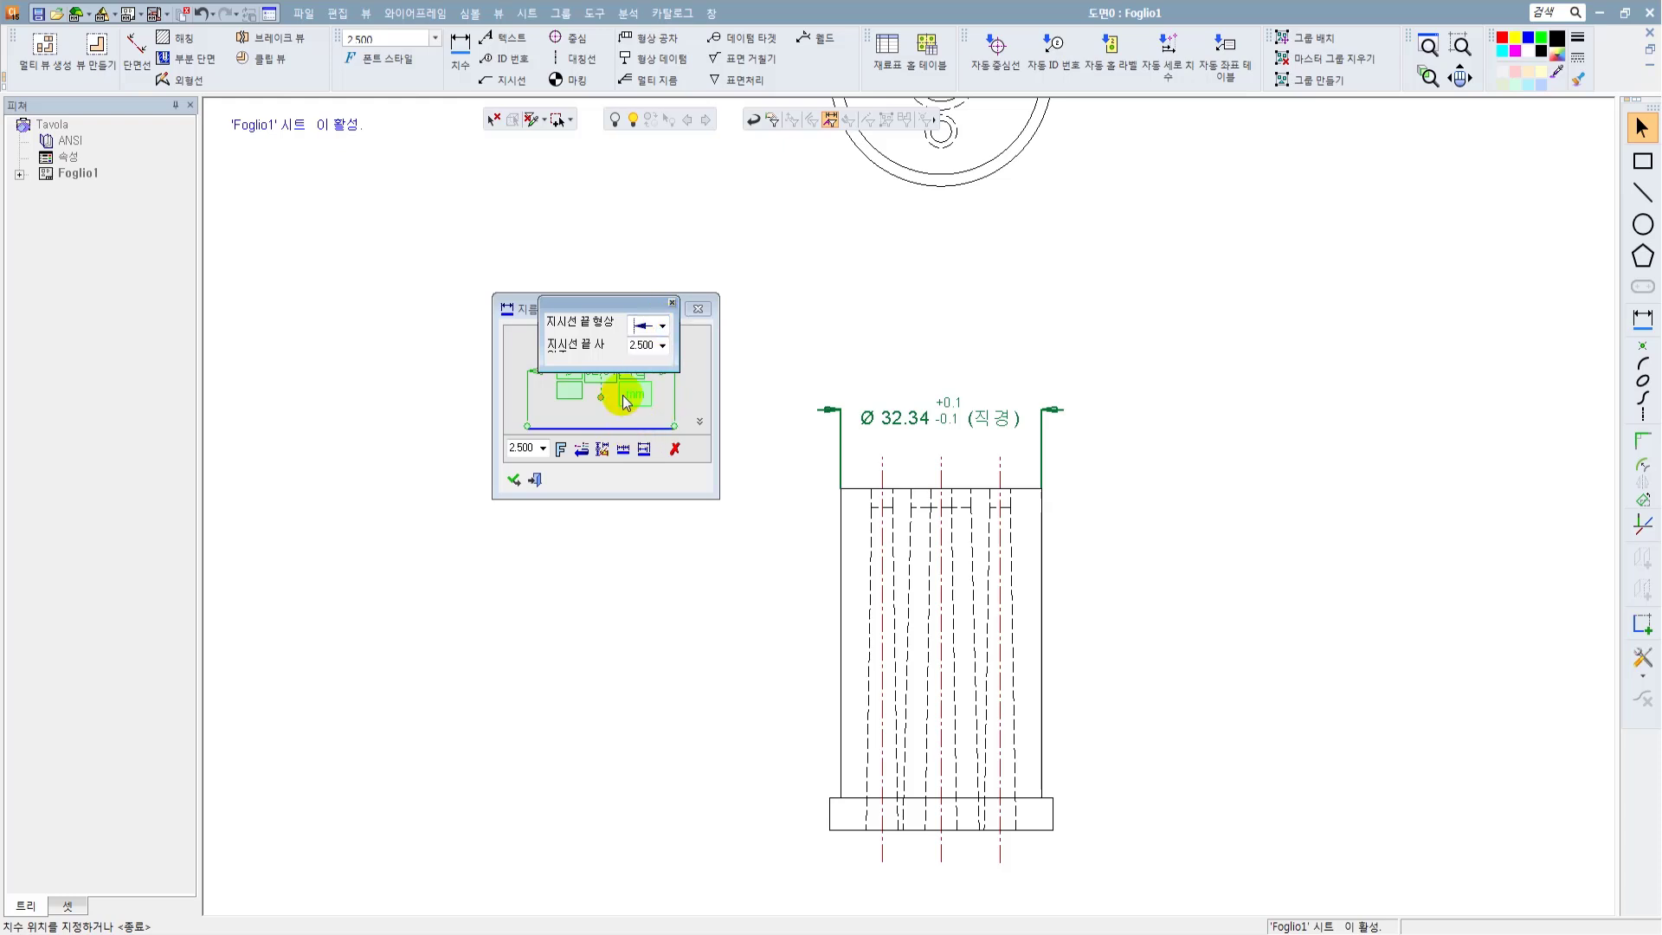
click(674, 306)
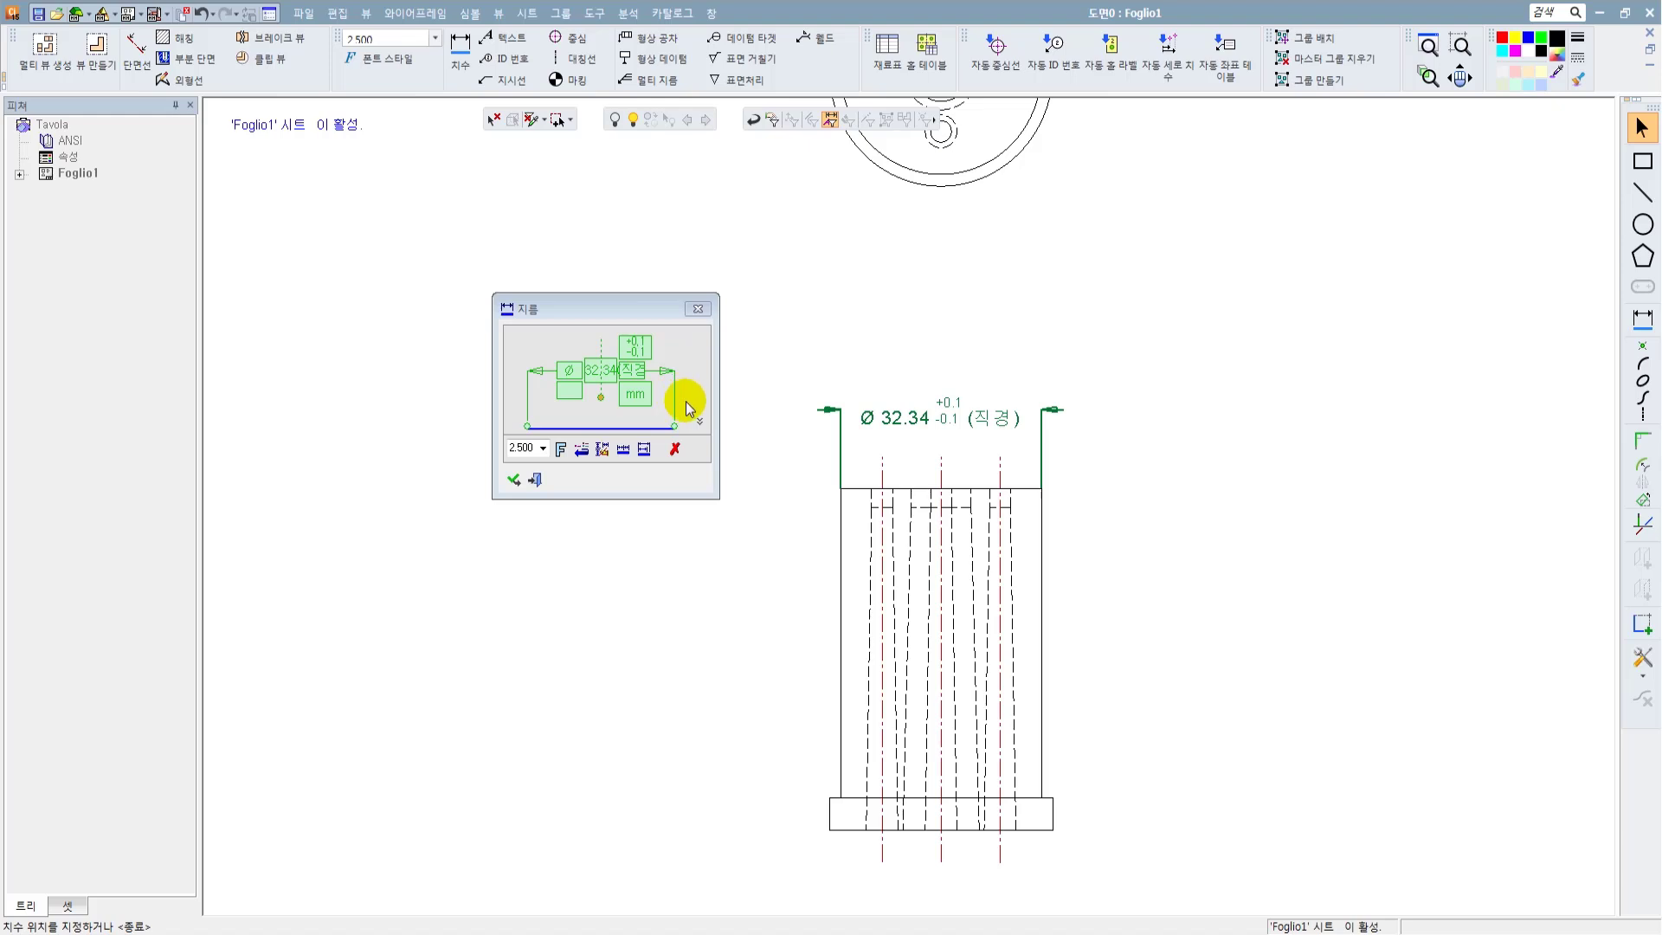
Step: Try the inspection frame (측정 치수) and a 45° slant (사선) of the extension lines on the cylinder's diameter dimension
click(699, 422)
click(556, 482)
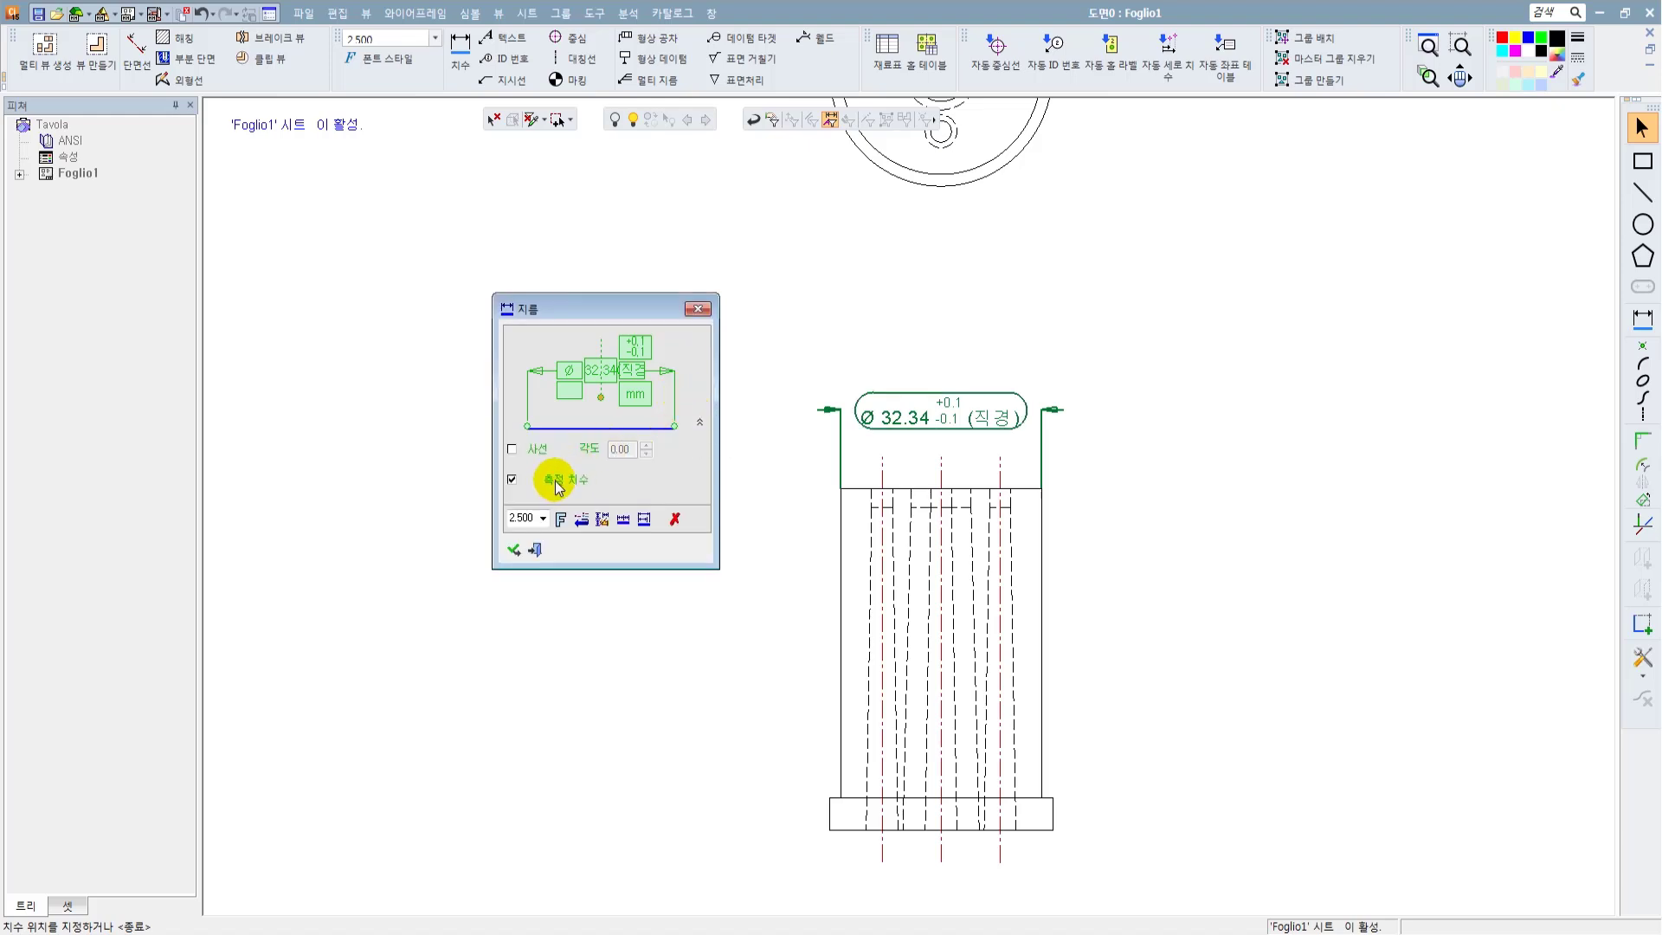
click(556, 482)
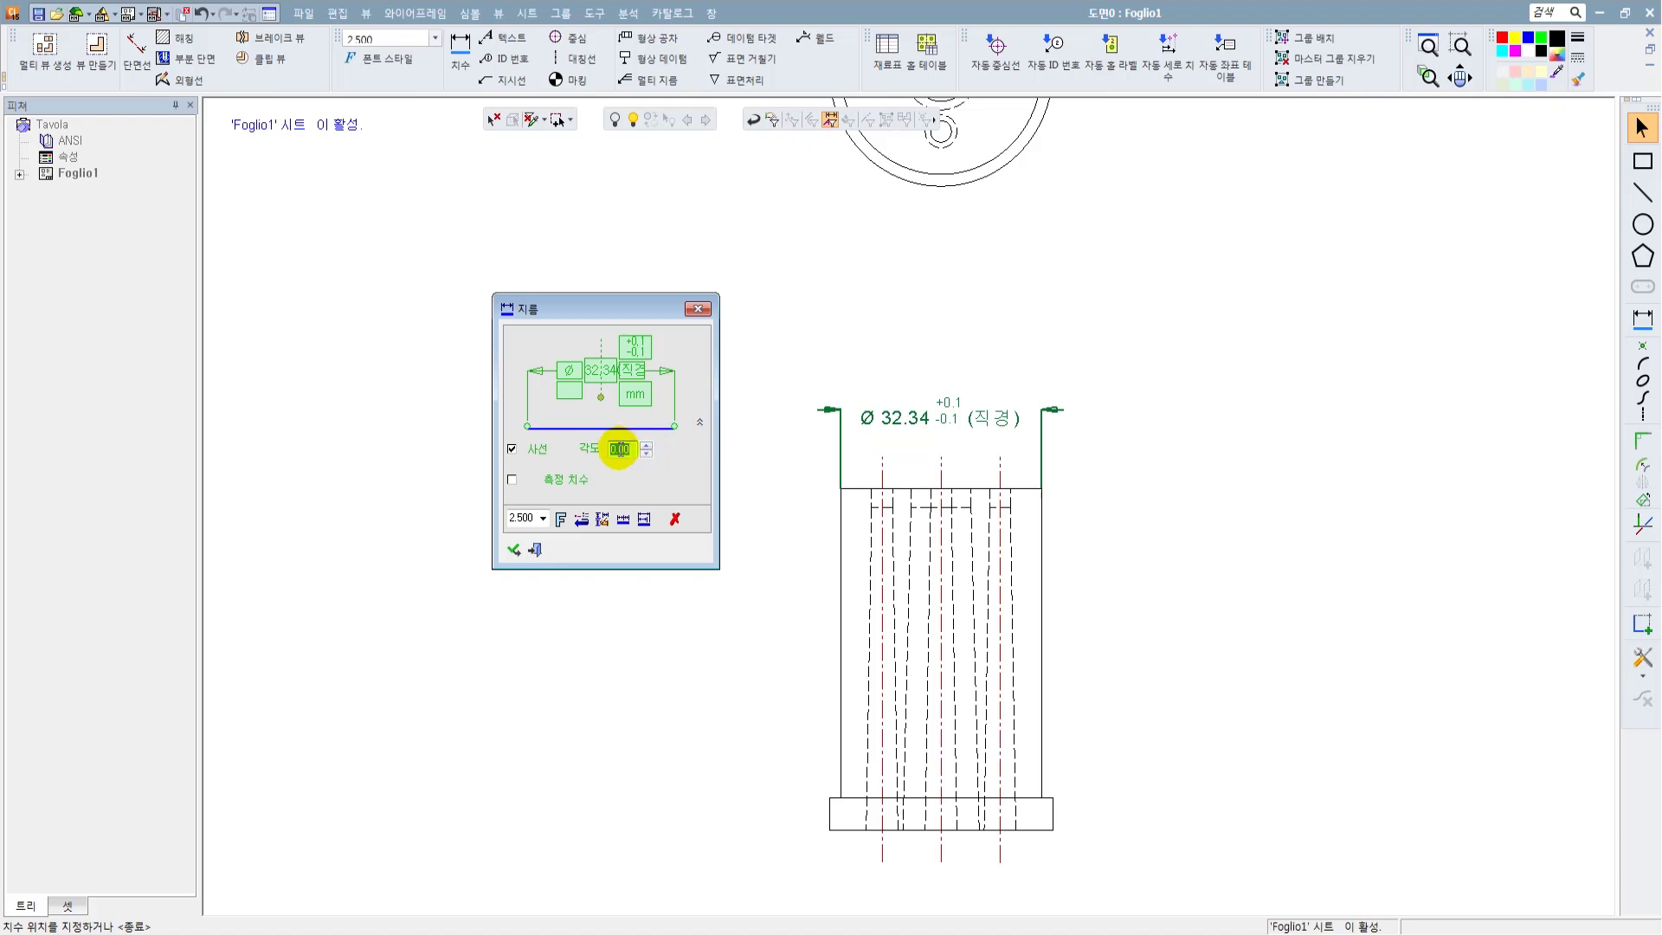
text(45)
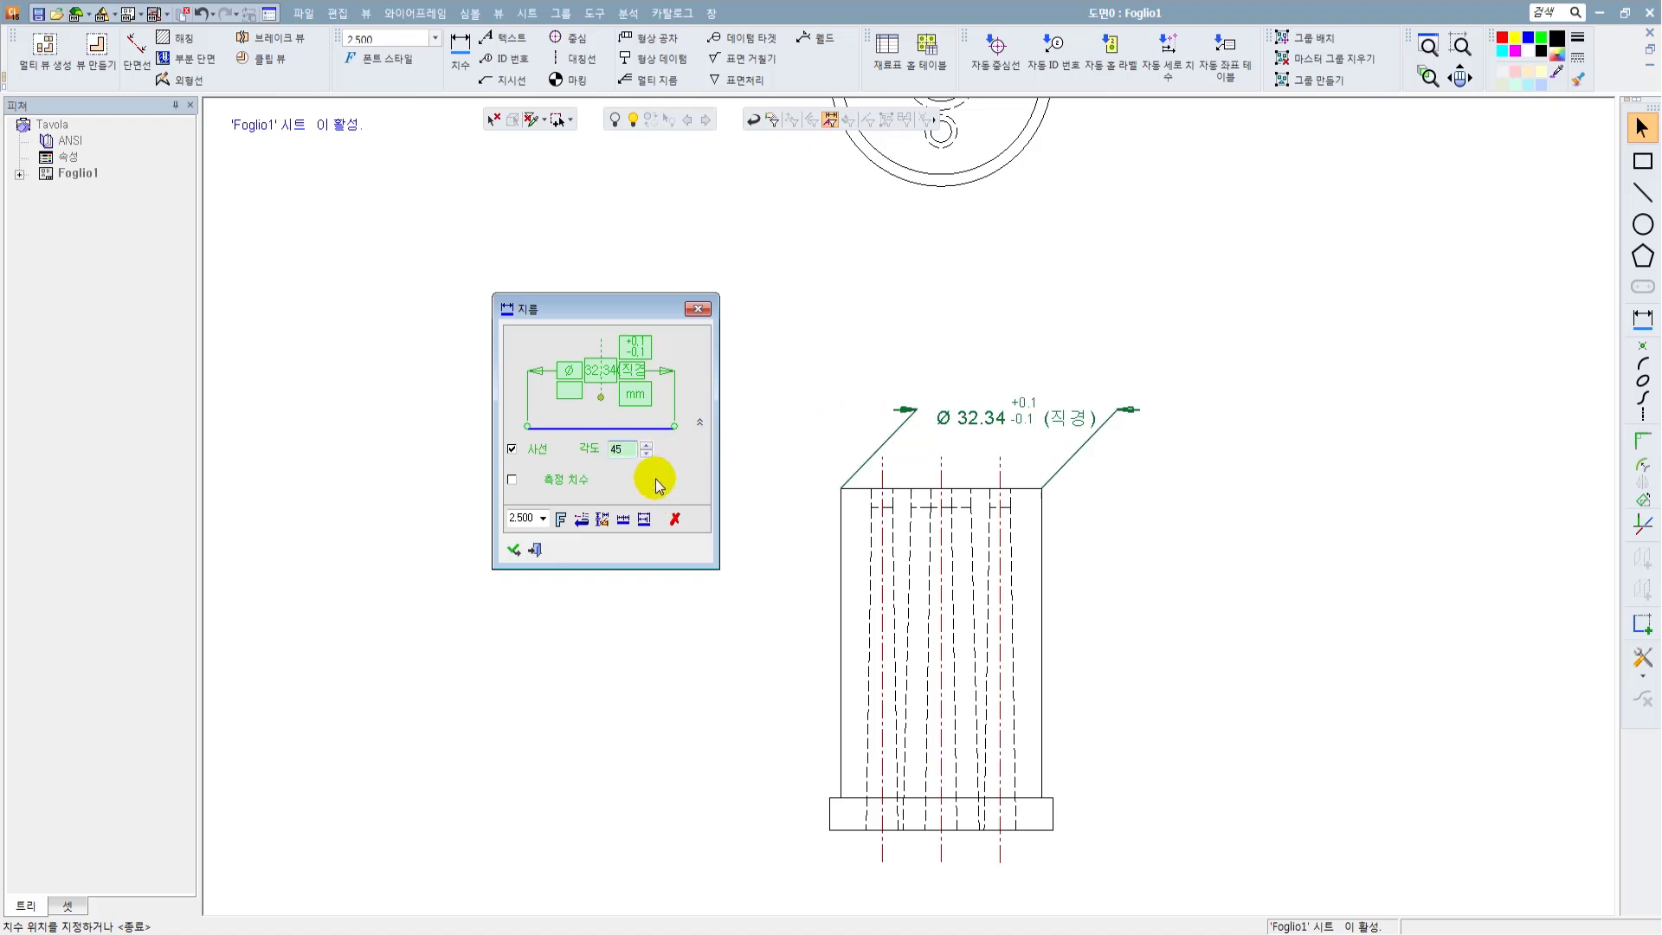
drag(625, 449, 600, 454)
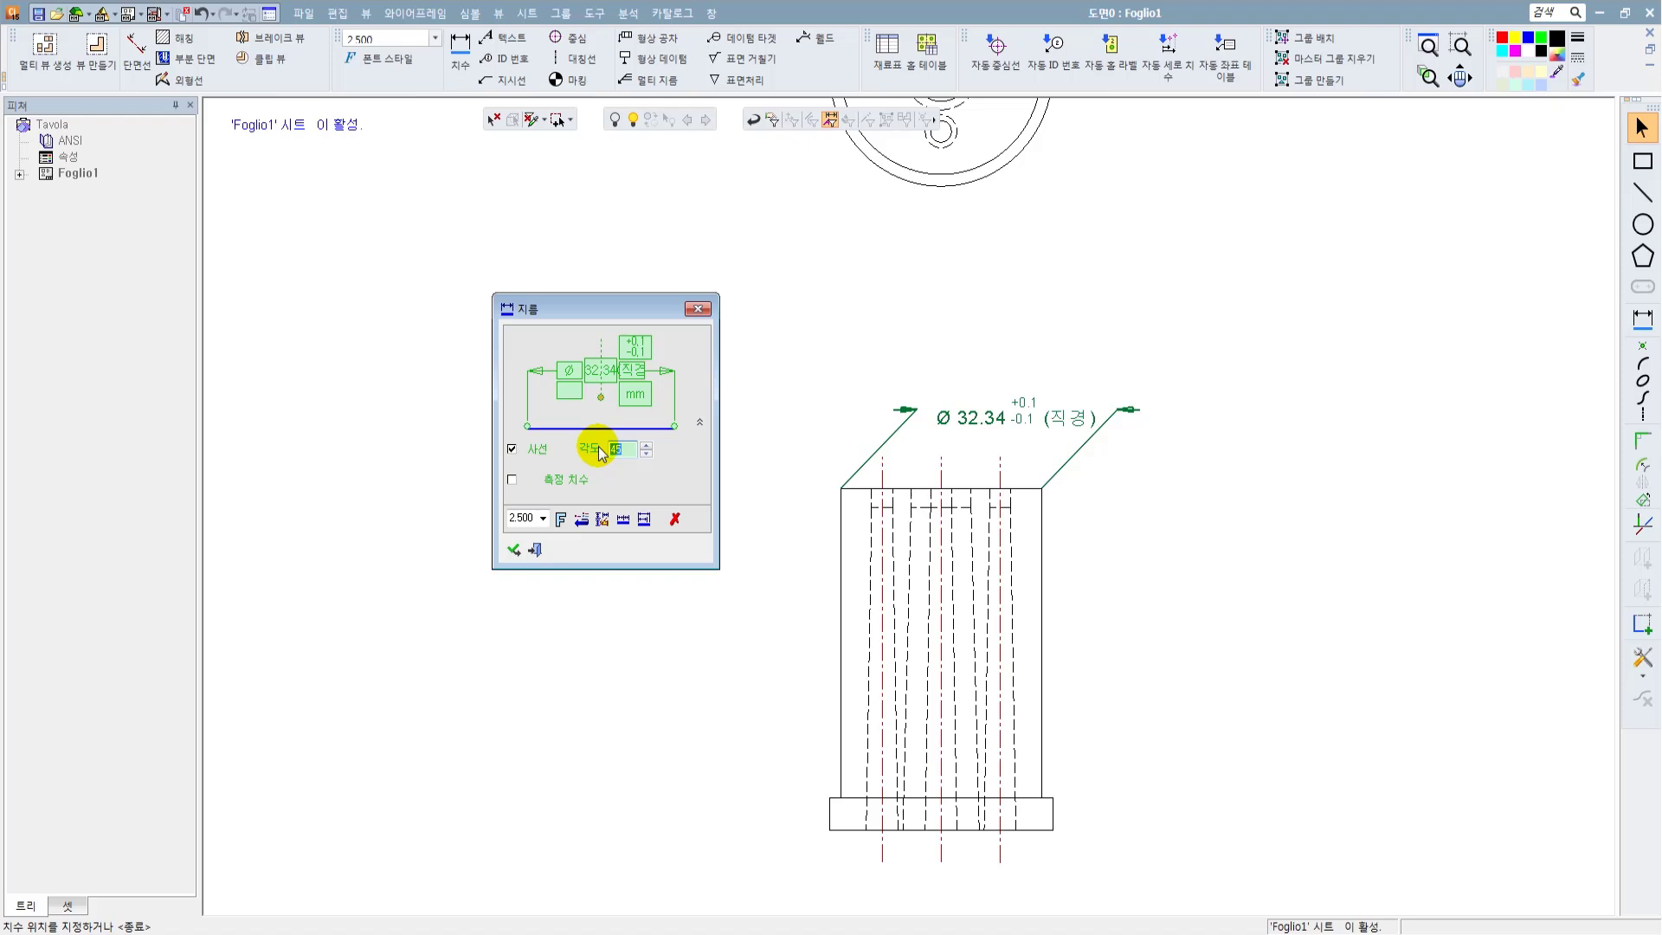
click(511, 449)
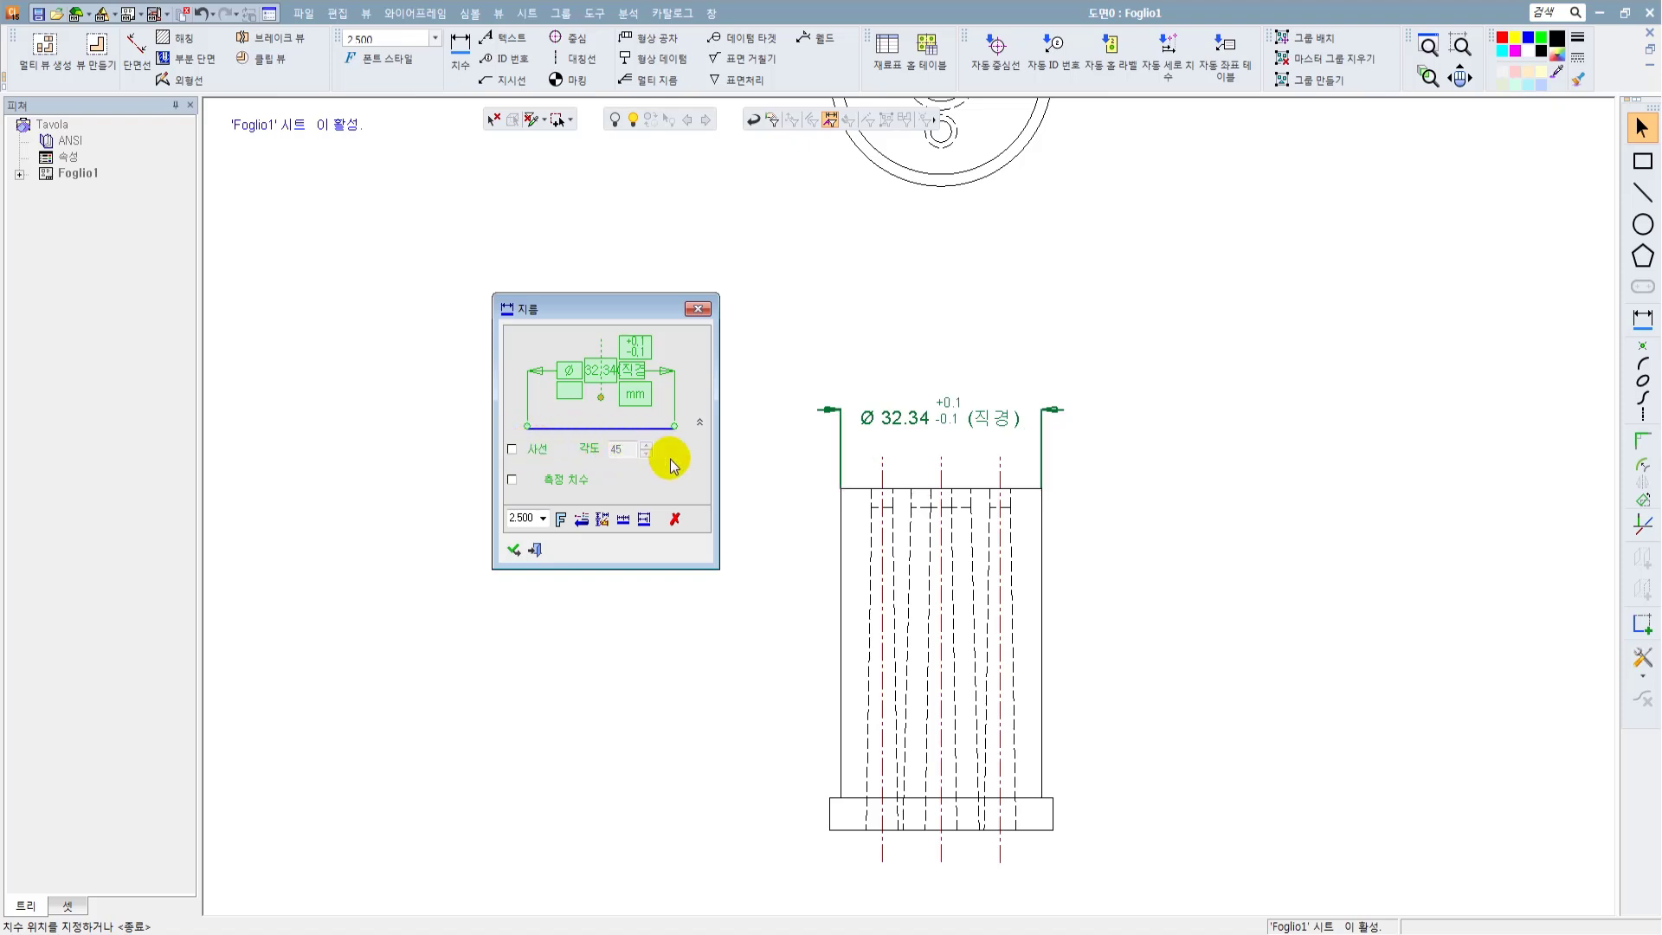
Step: Toggle the diameter dimension's extension lines off and back on, and accept the dimension without its suffix
click(674, 398)
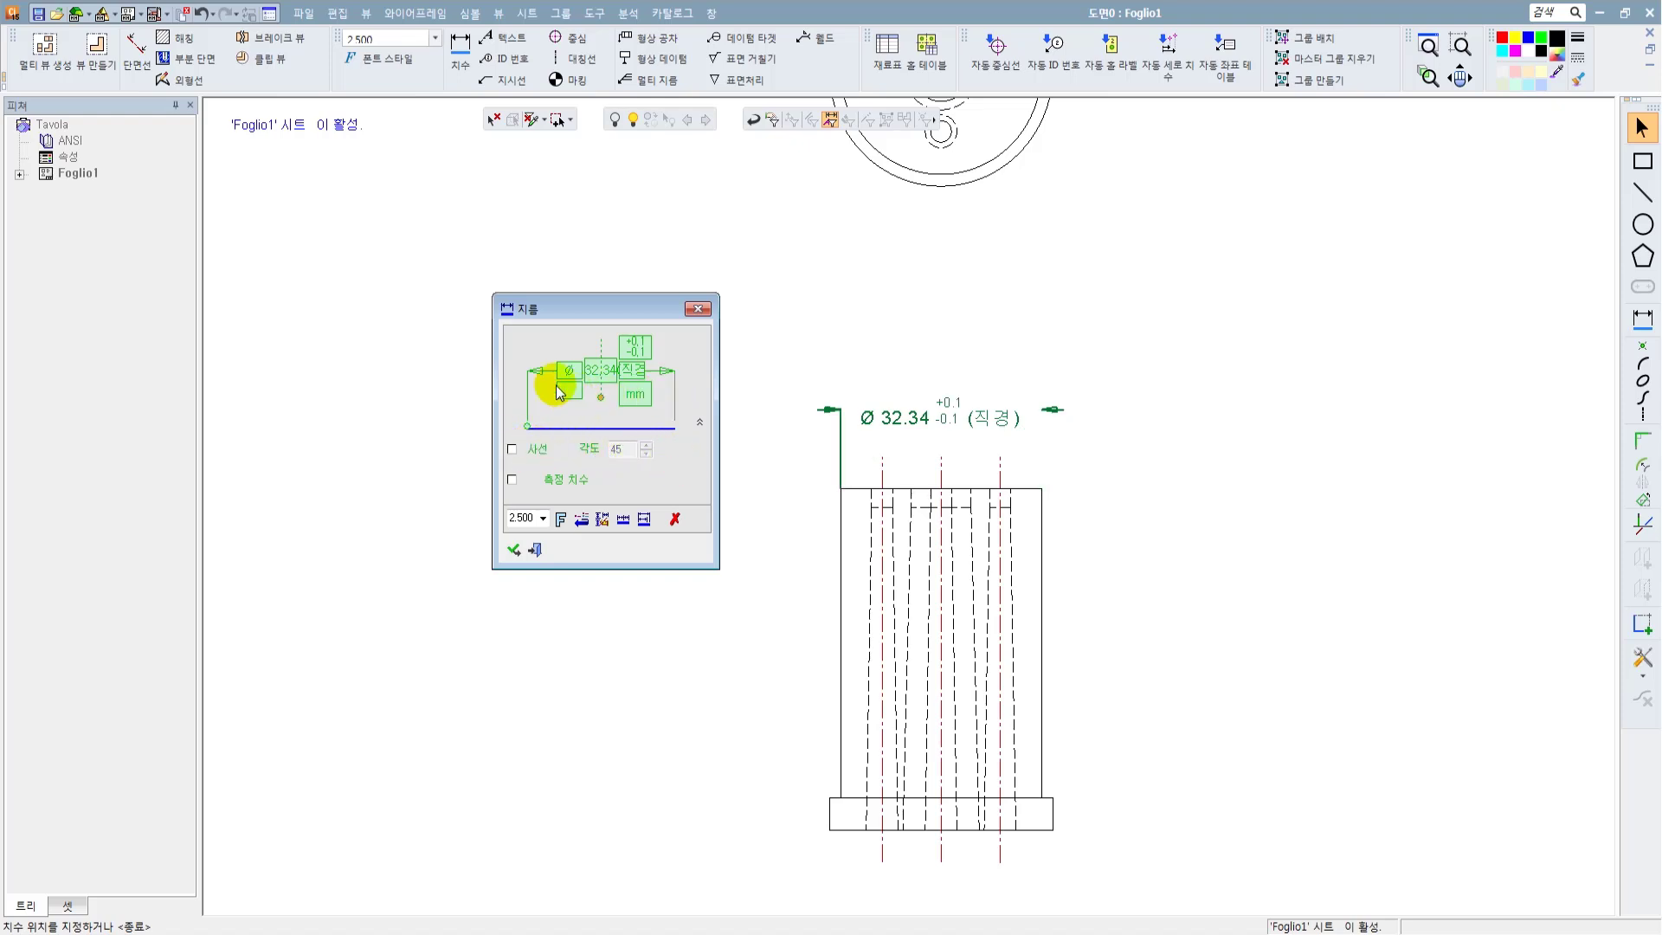
click(528, 400)
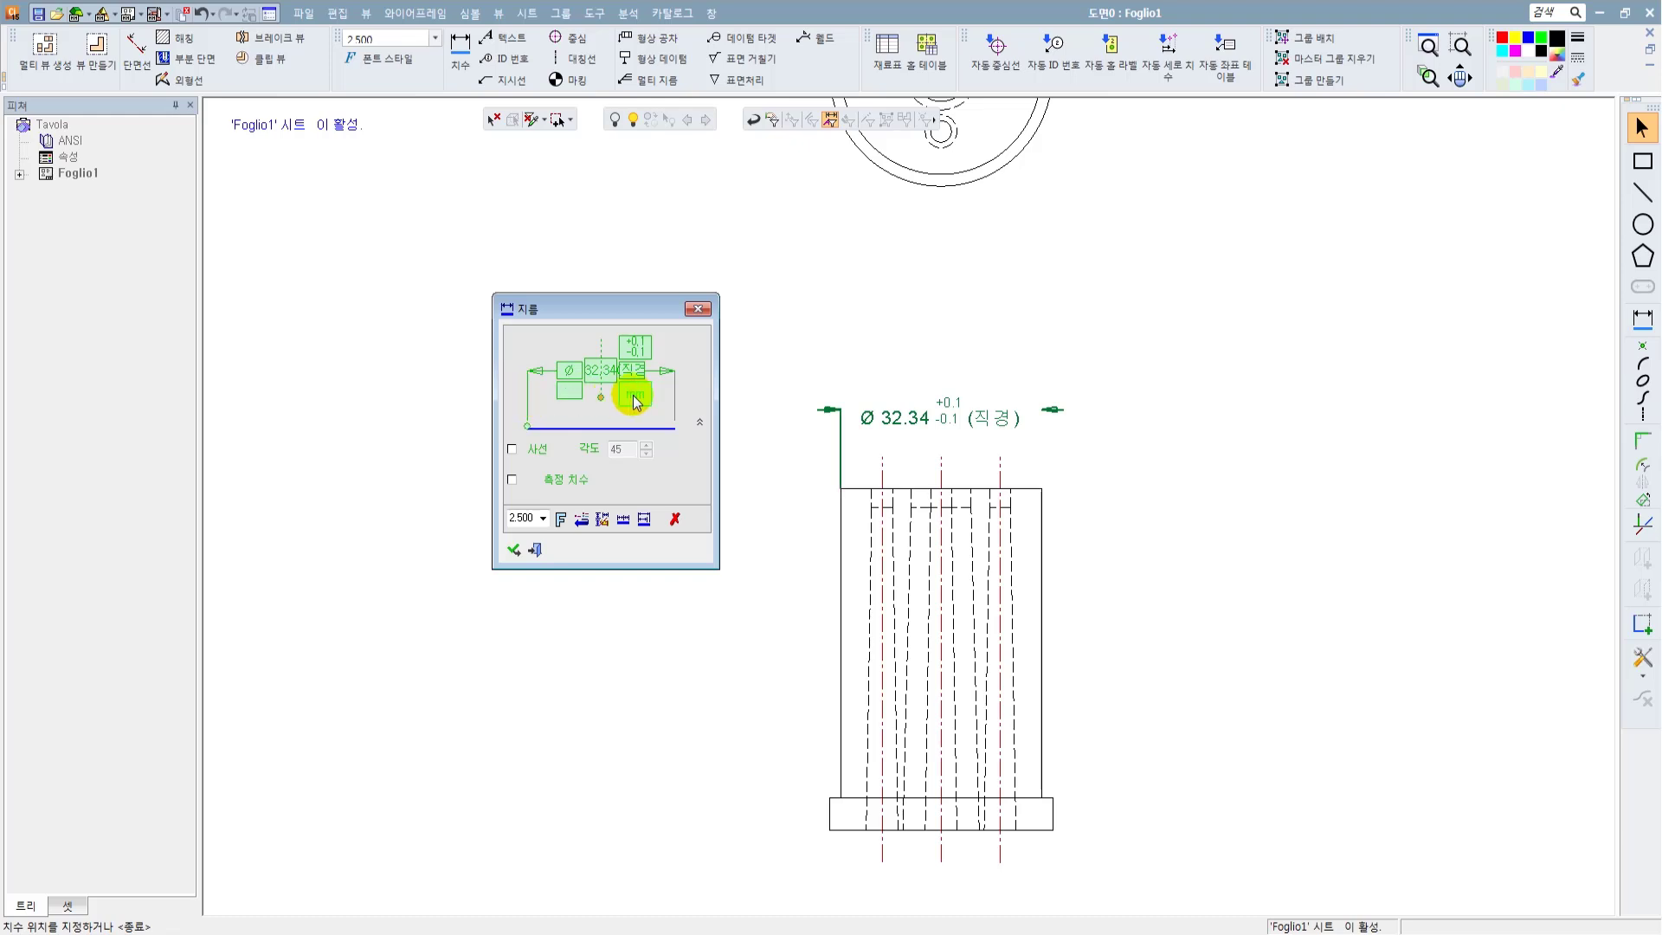
click(675, 398)
middle_click(692, 472)
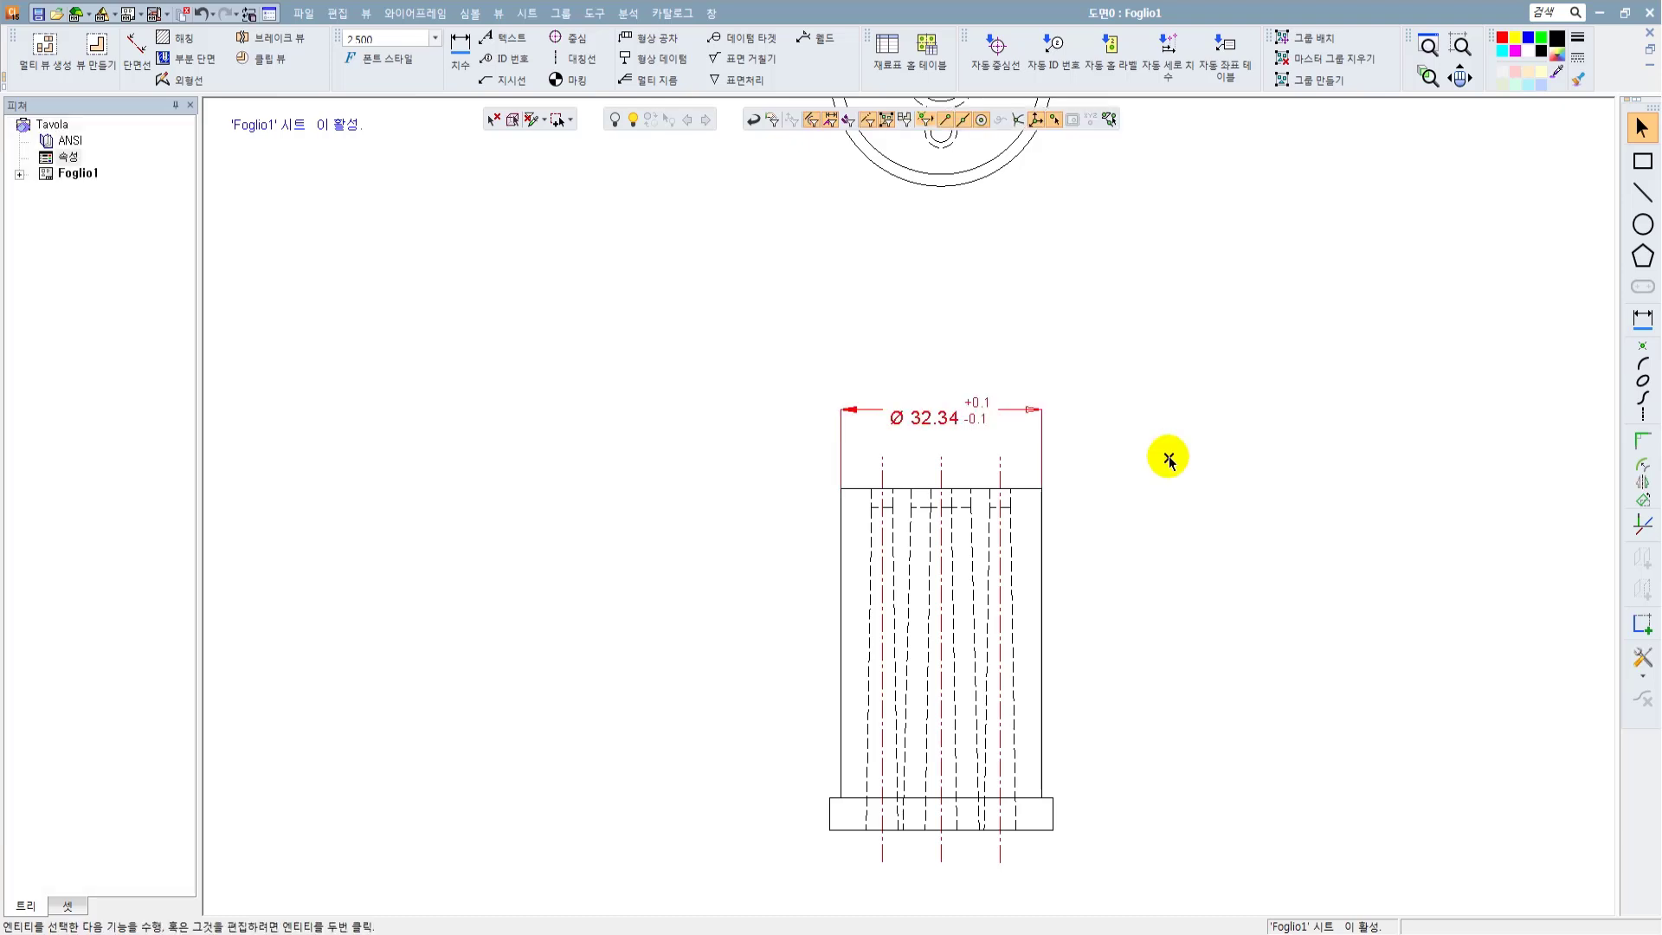
Step: Add a vertical height dimension to the right of the cylinder body, spaced clear of the flange, and accept it
scroll(1032, 541, up, 1)
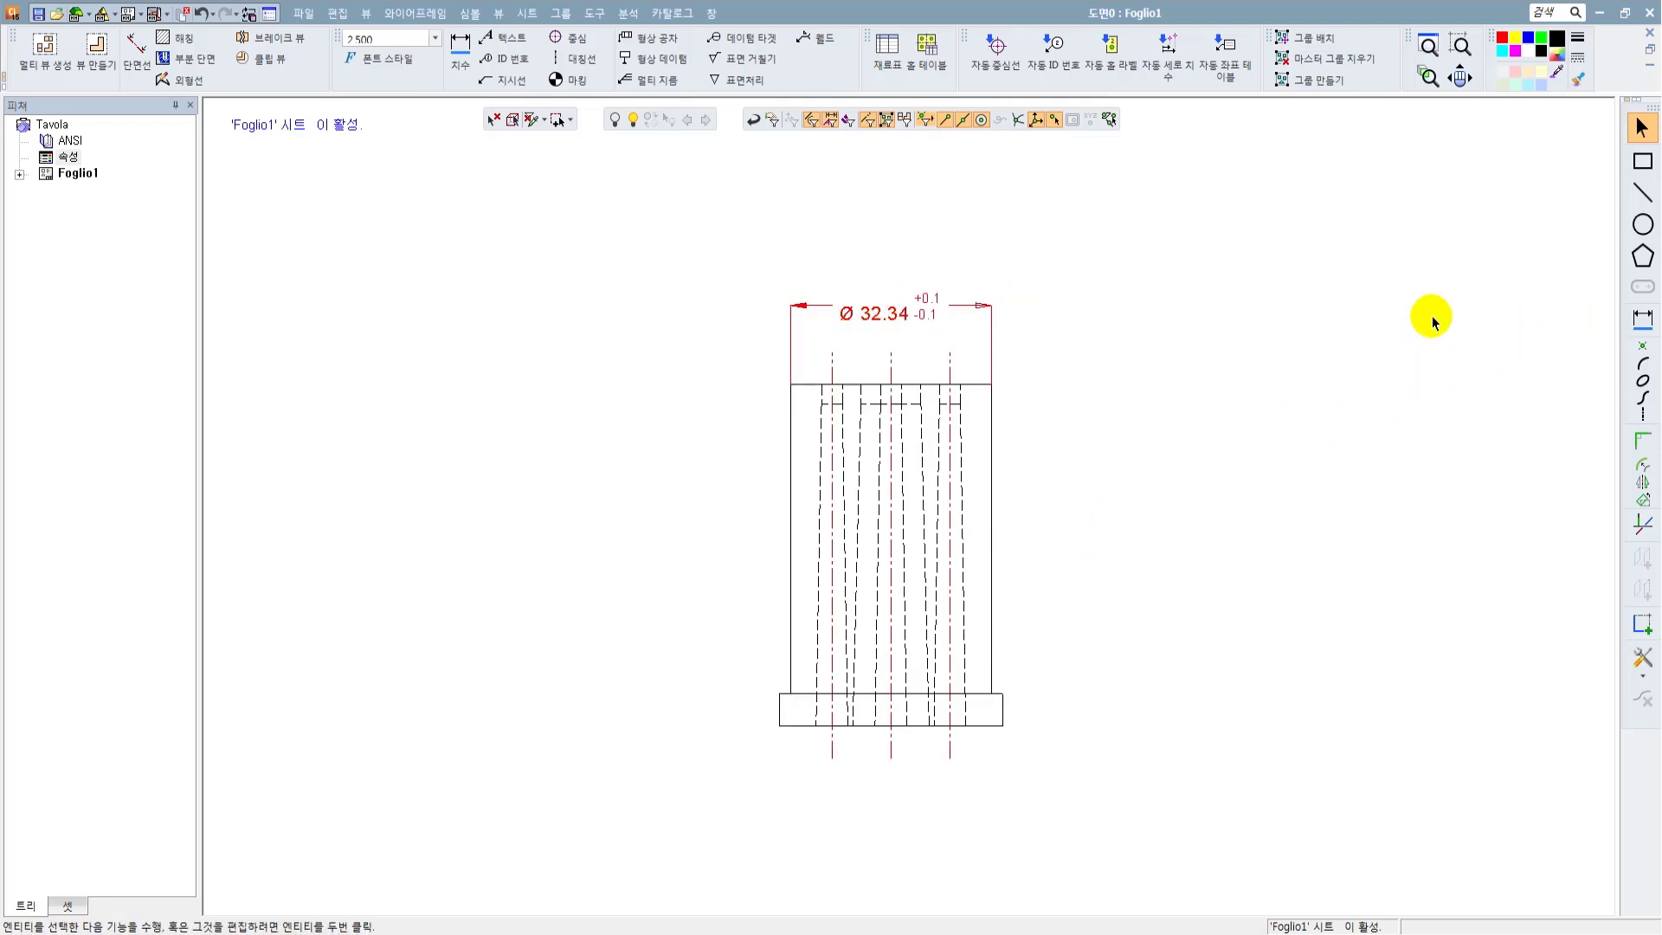
click(1641, 318)
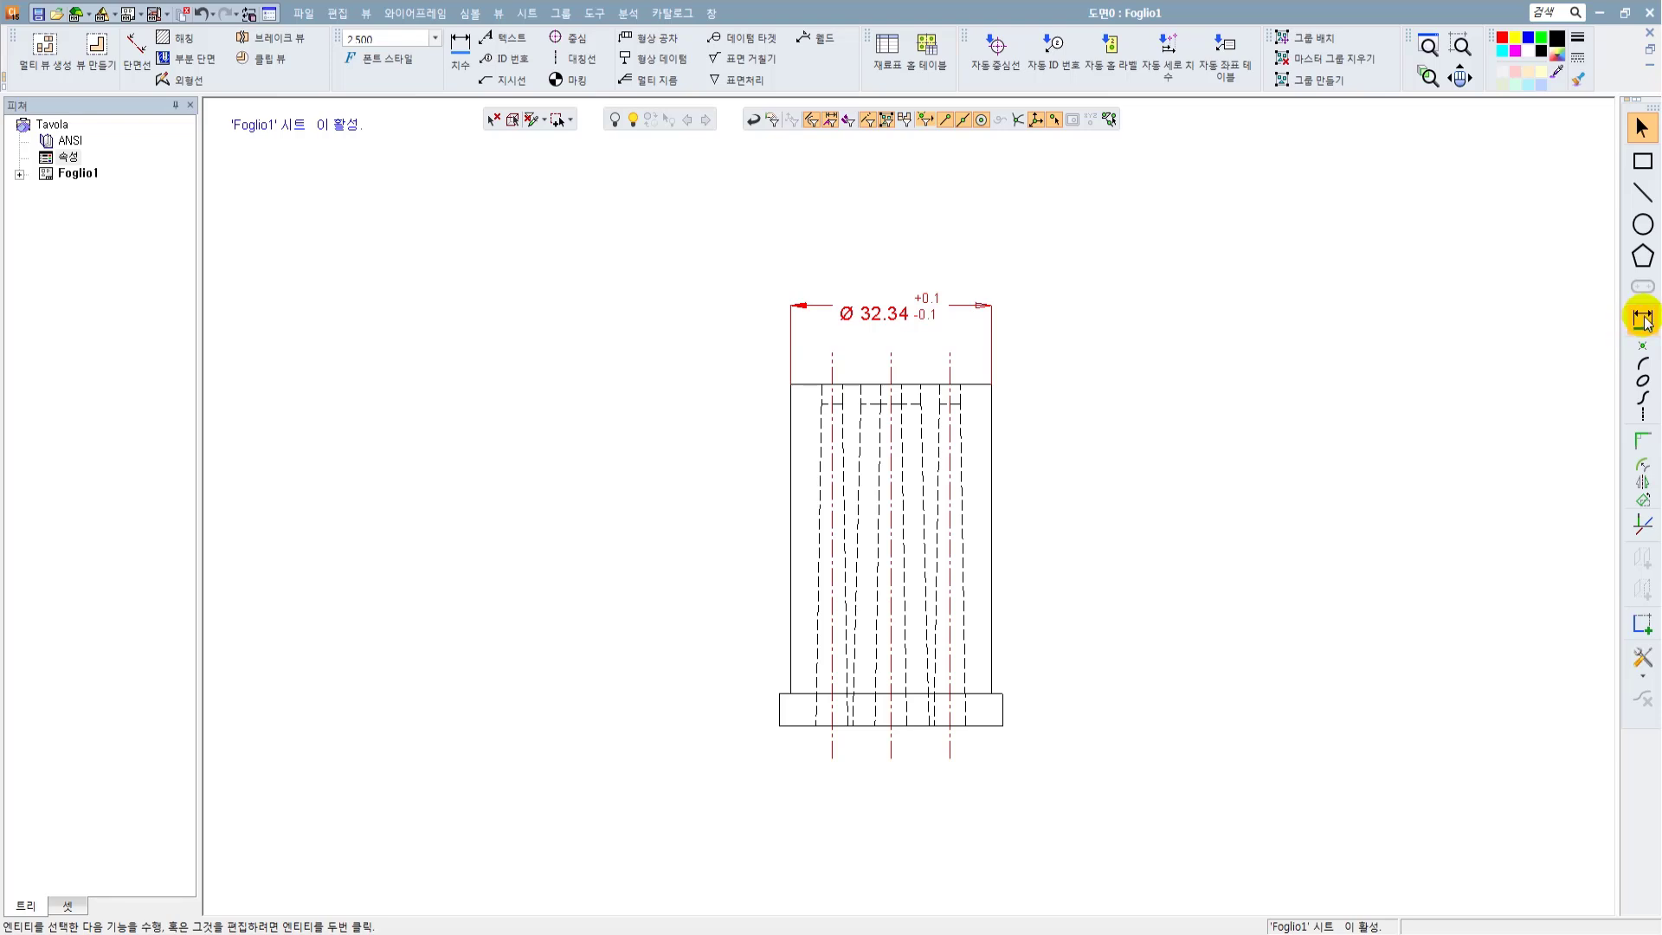
click(991, 518)
click(1046, 509)
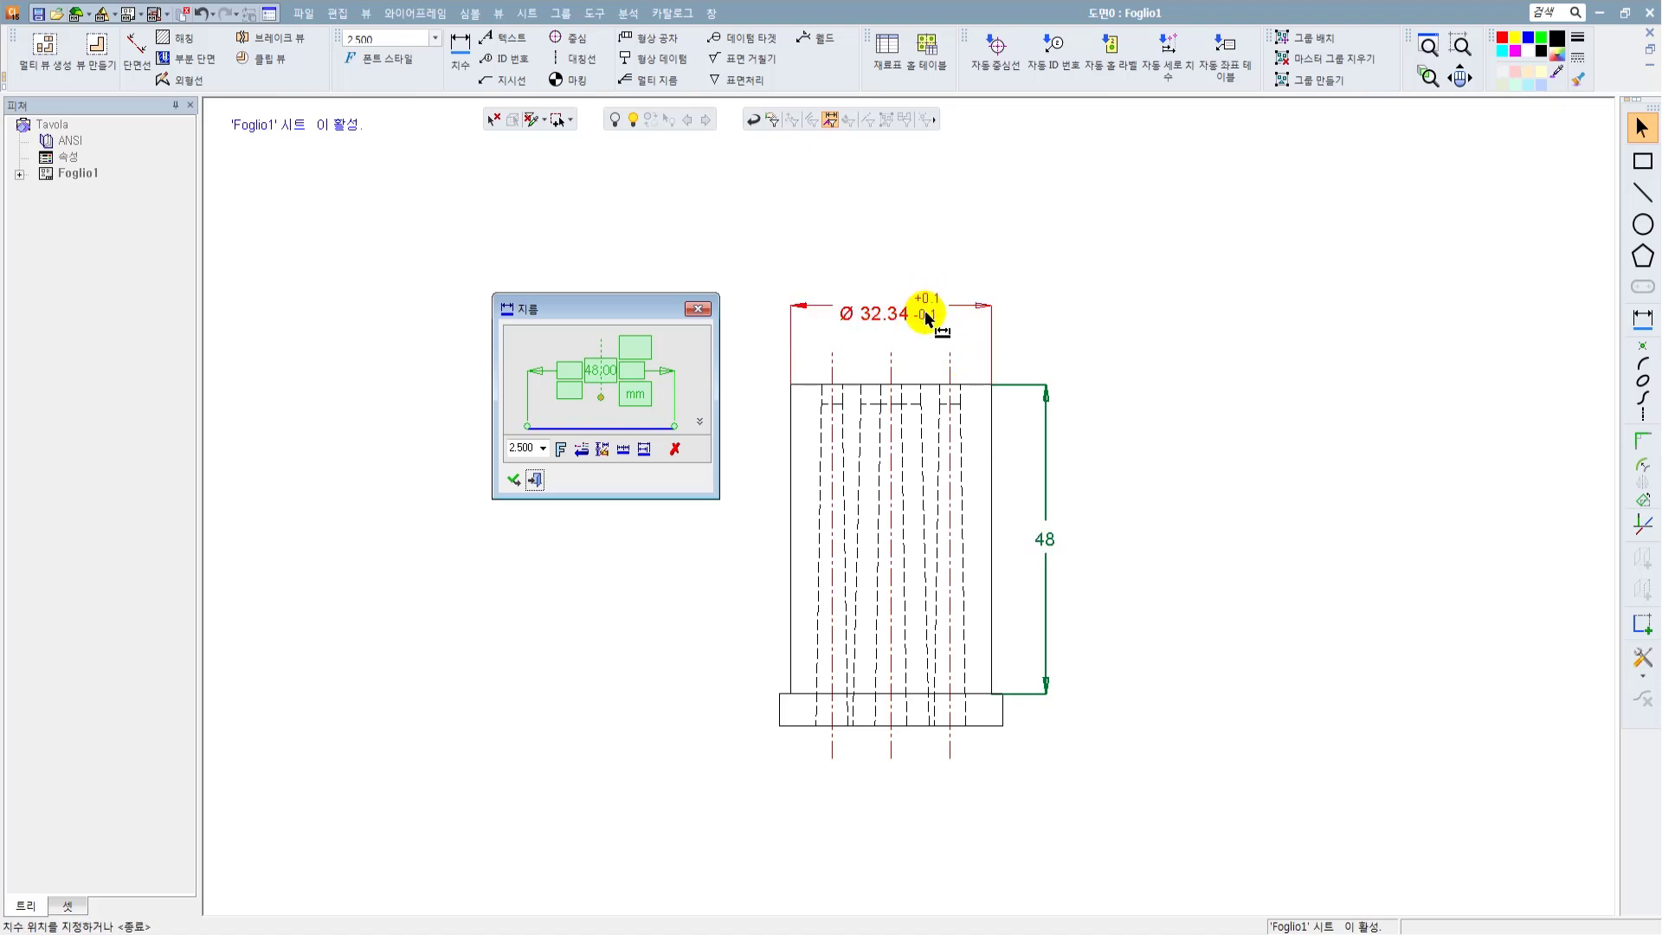
click(881, 314)
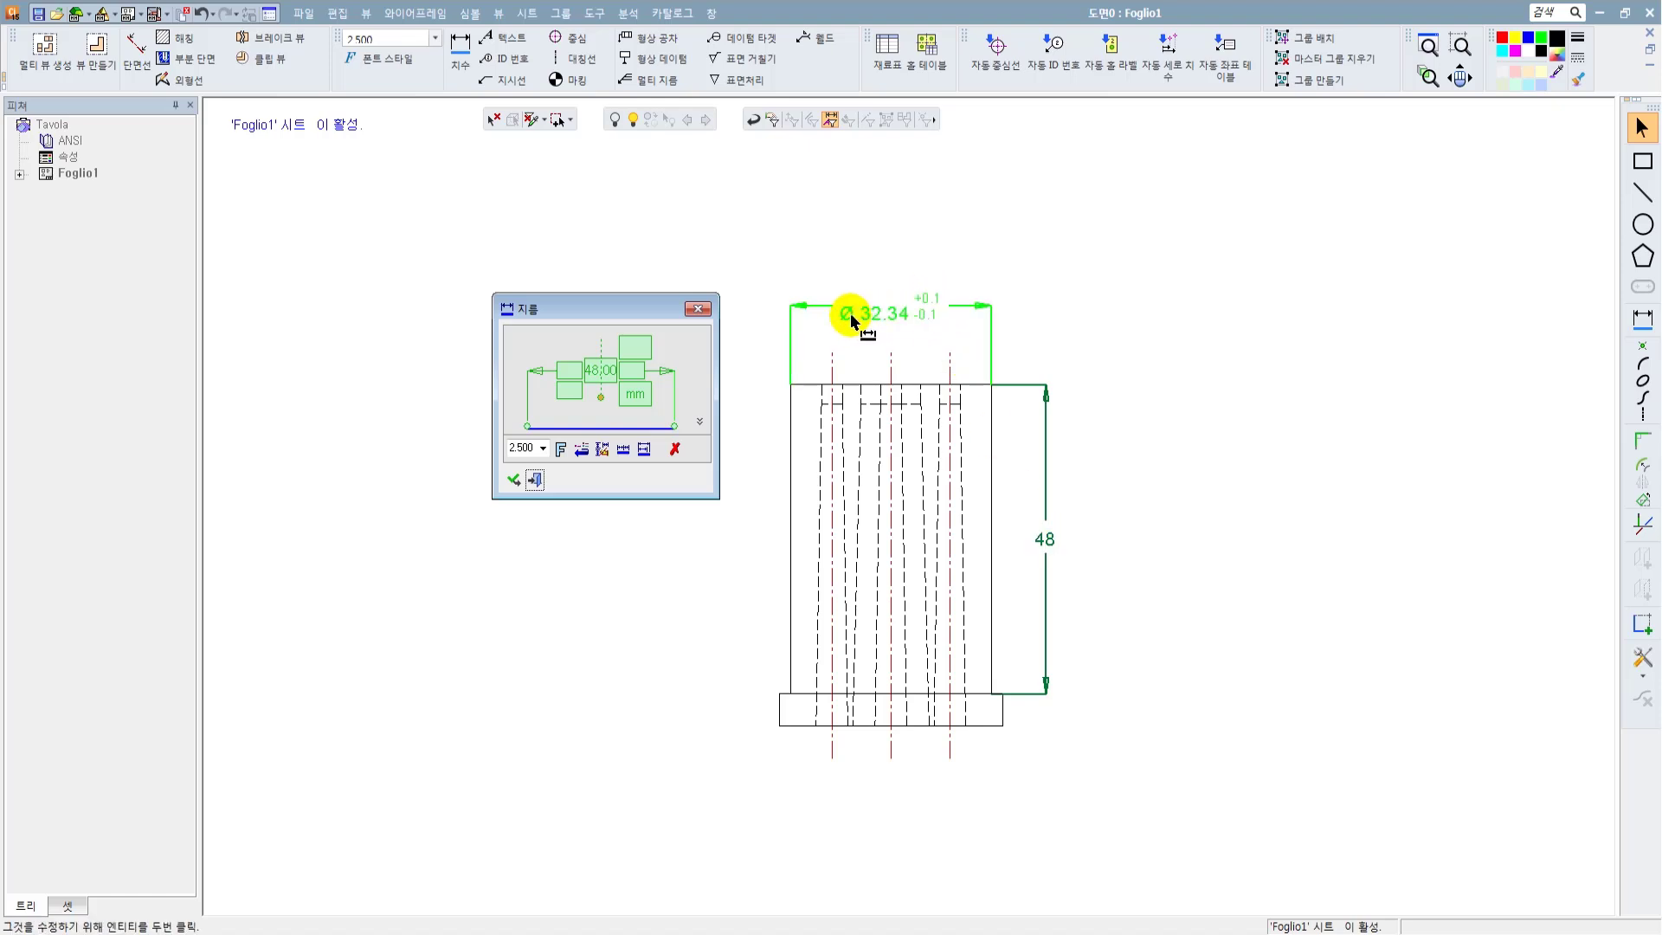
click(1045, 541)
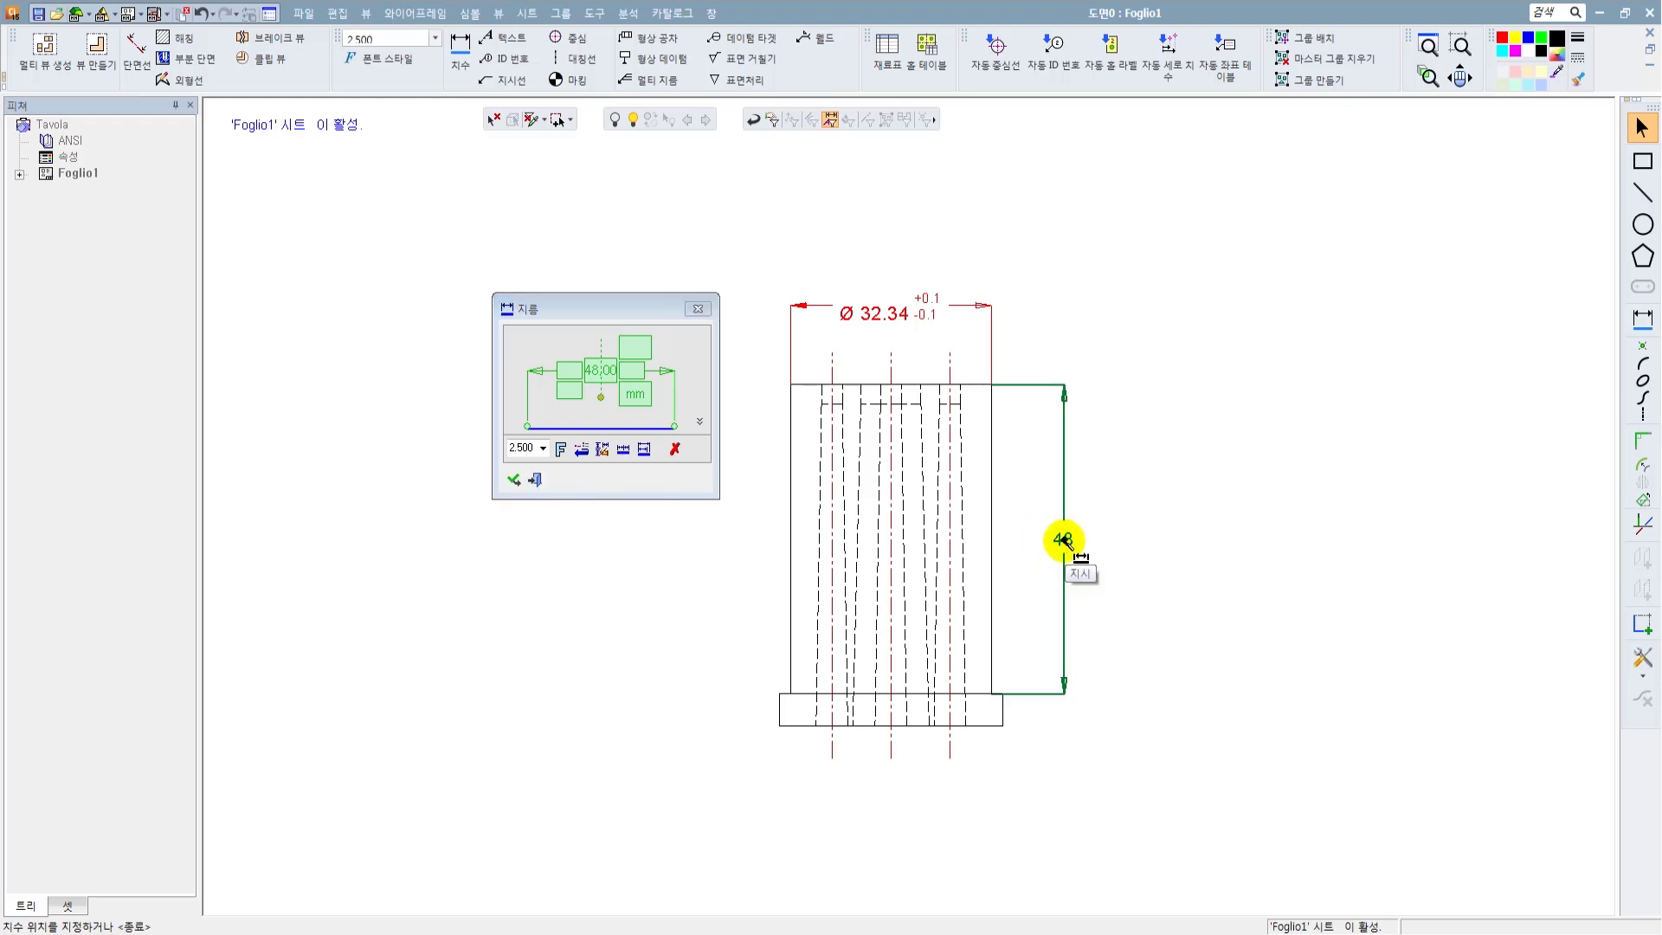
click(1062, 541)
click(514, 479)
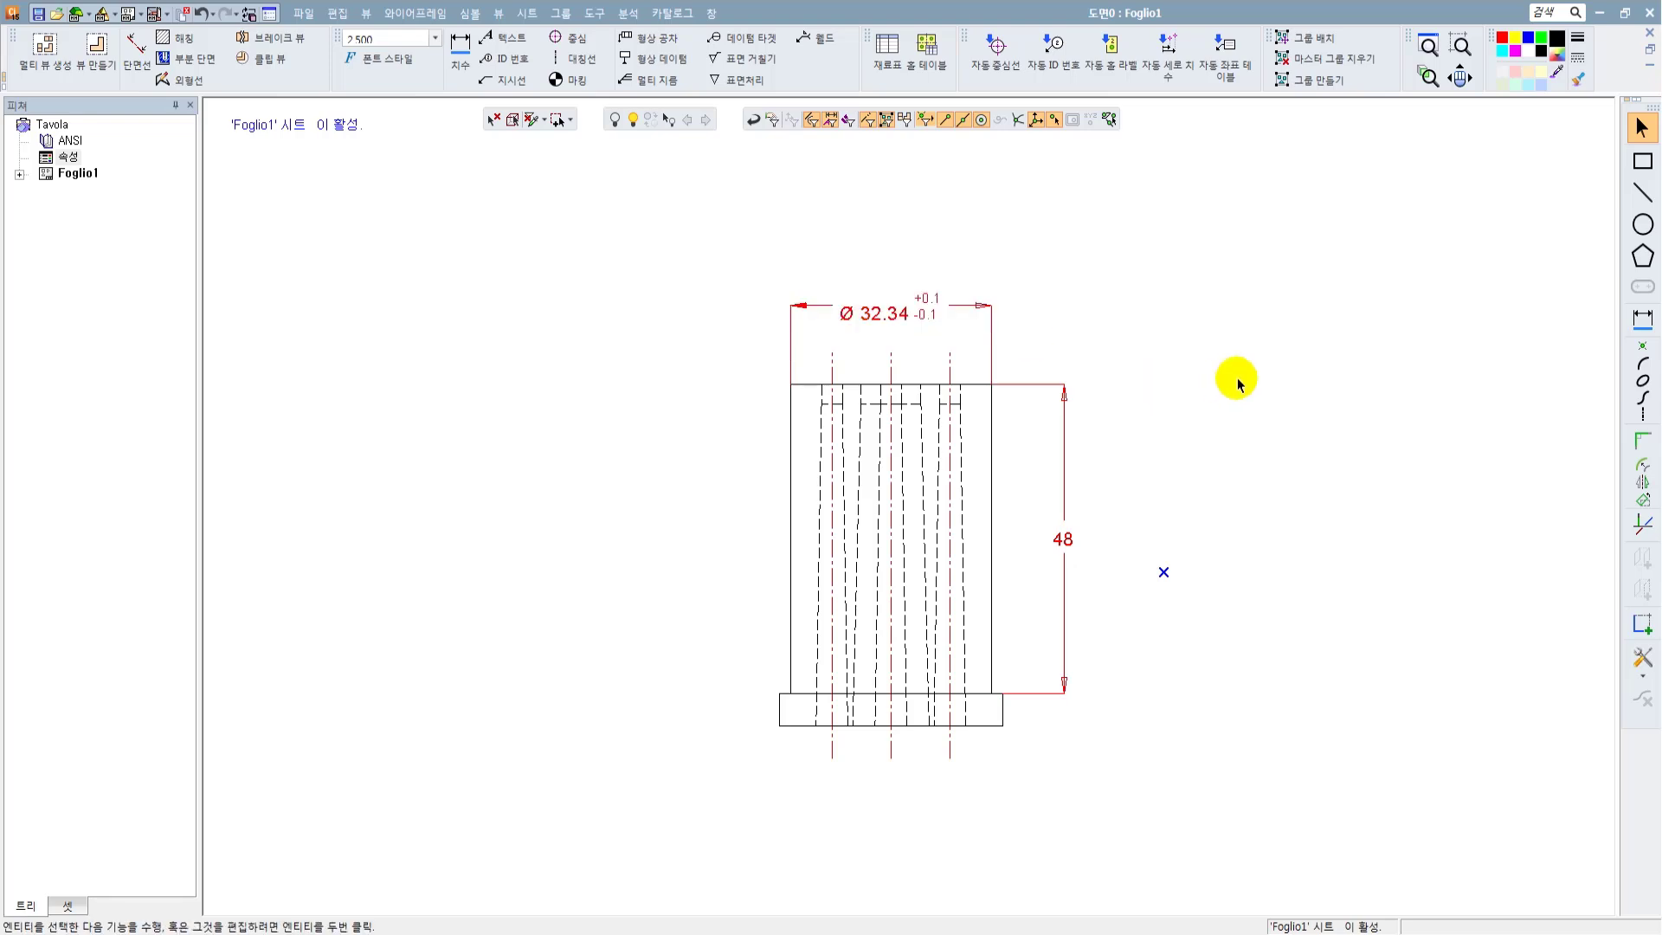
Step: Dimension the flange's diameter below the part, reusing the Ø prefix and +0.1/-0.1 tolerance of the cylinder's diameter dimension
double_click(898, 315)
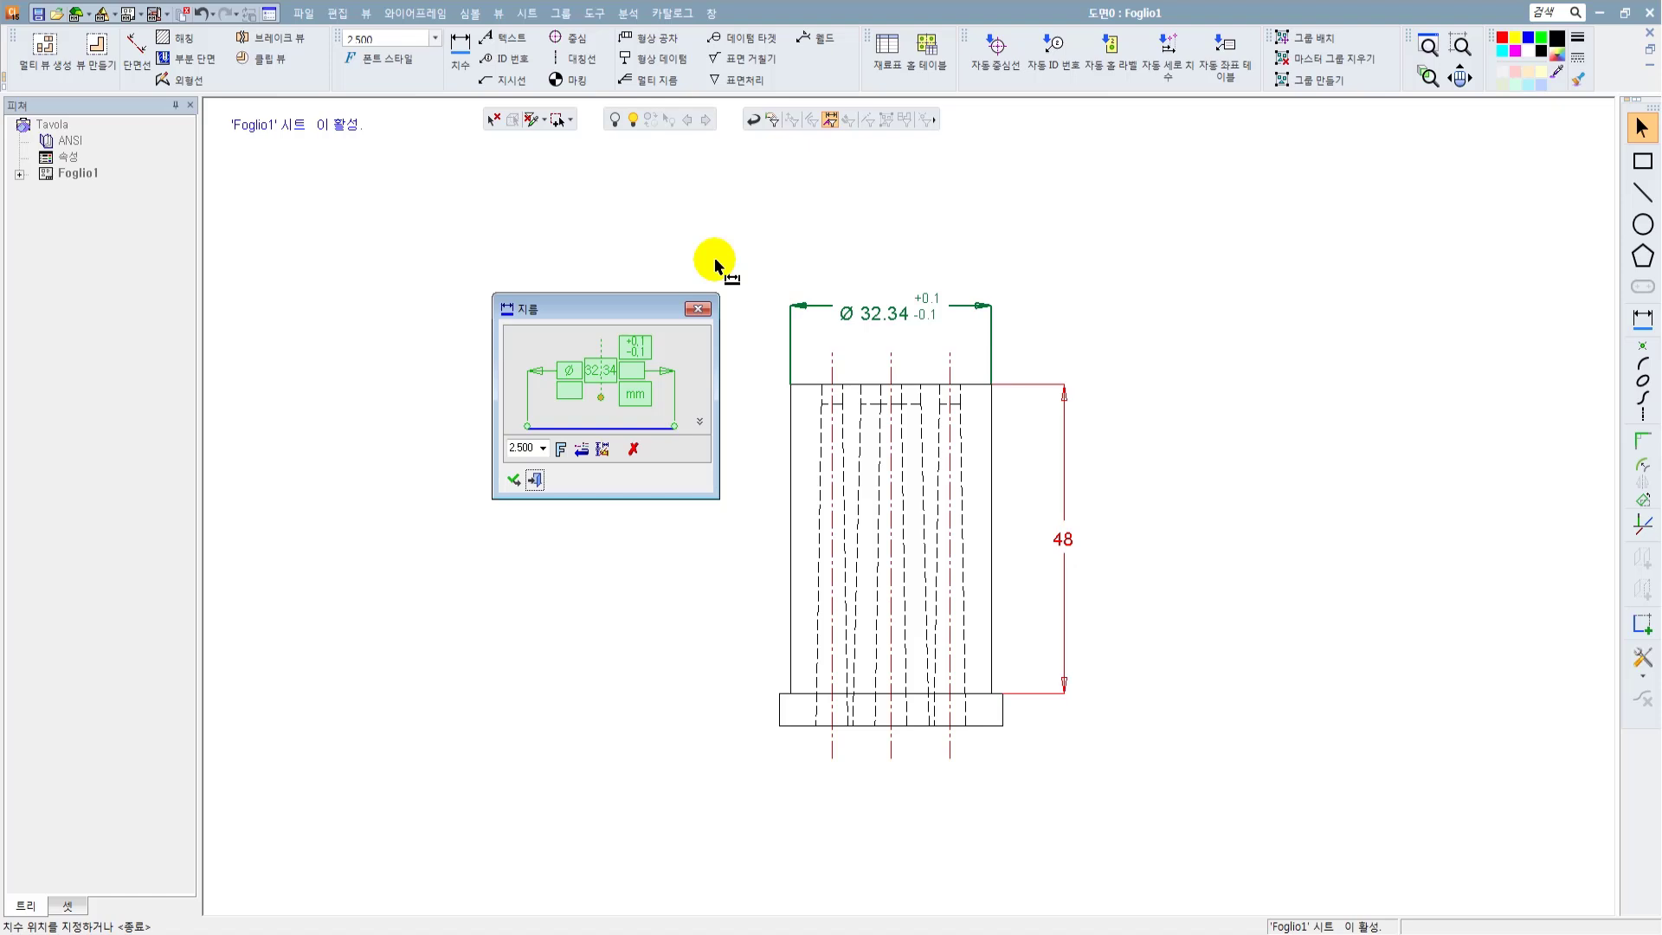
key(Escape)
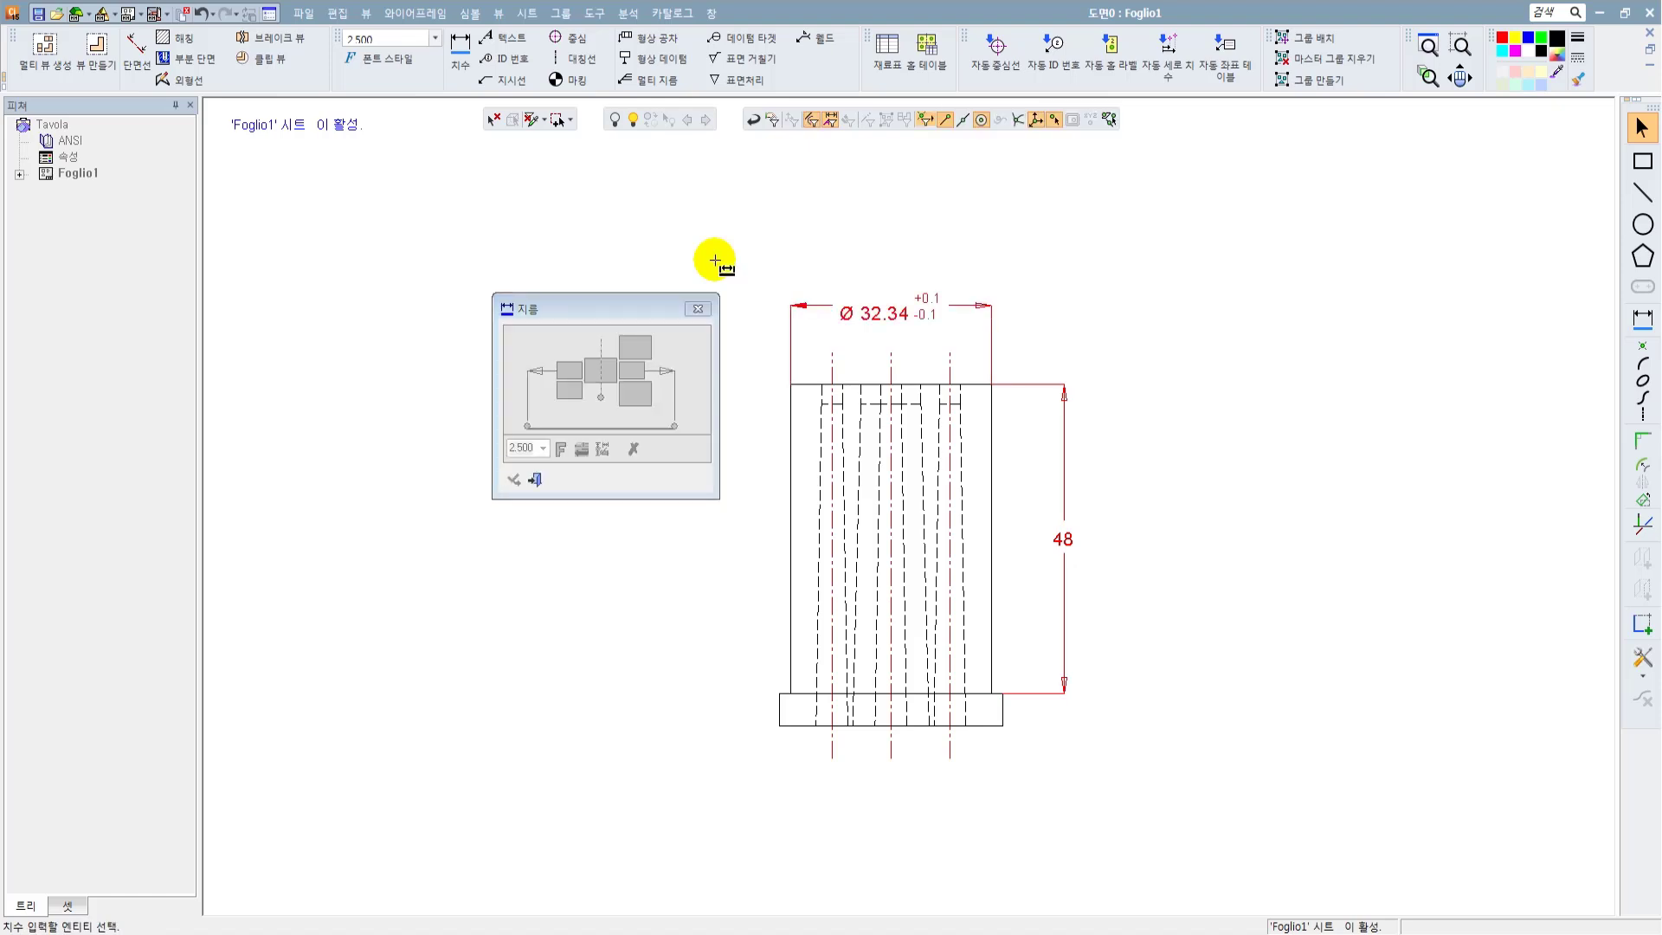
drag(954, 551, 967, 436)
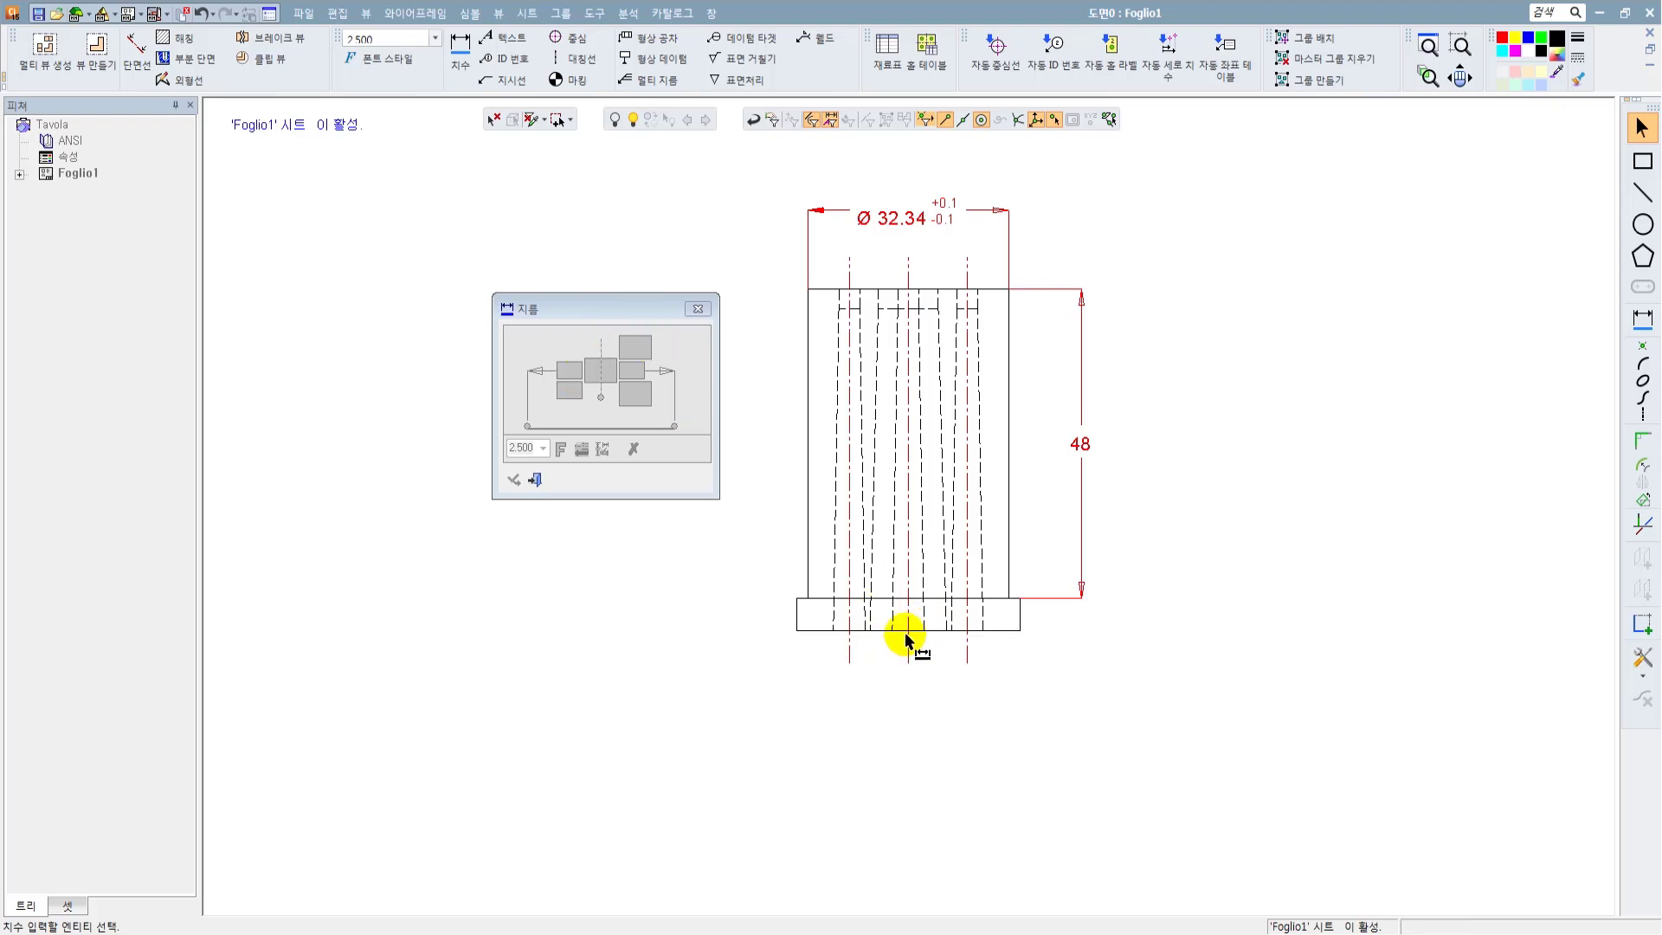
click(922, 630)
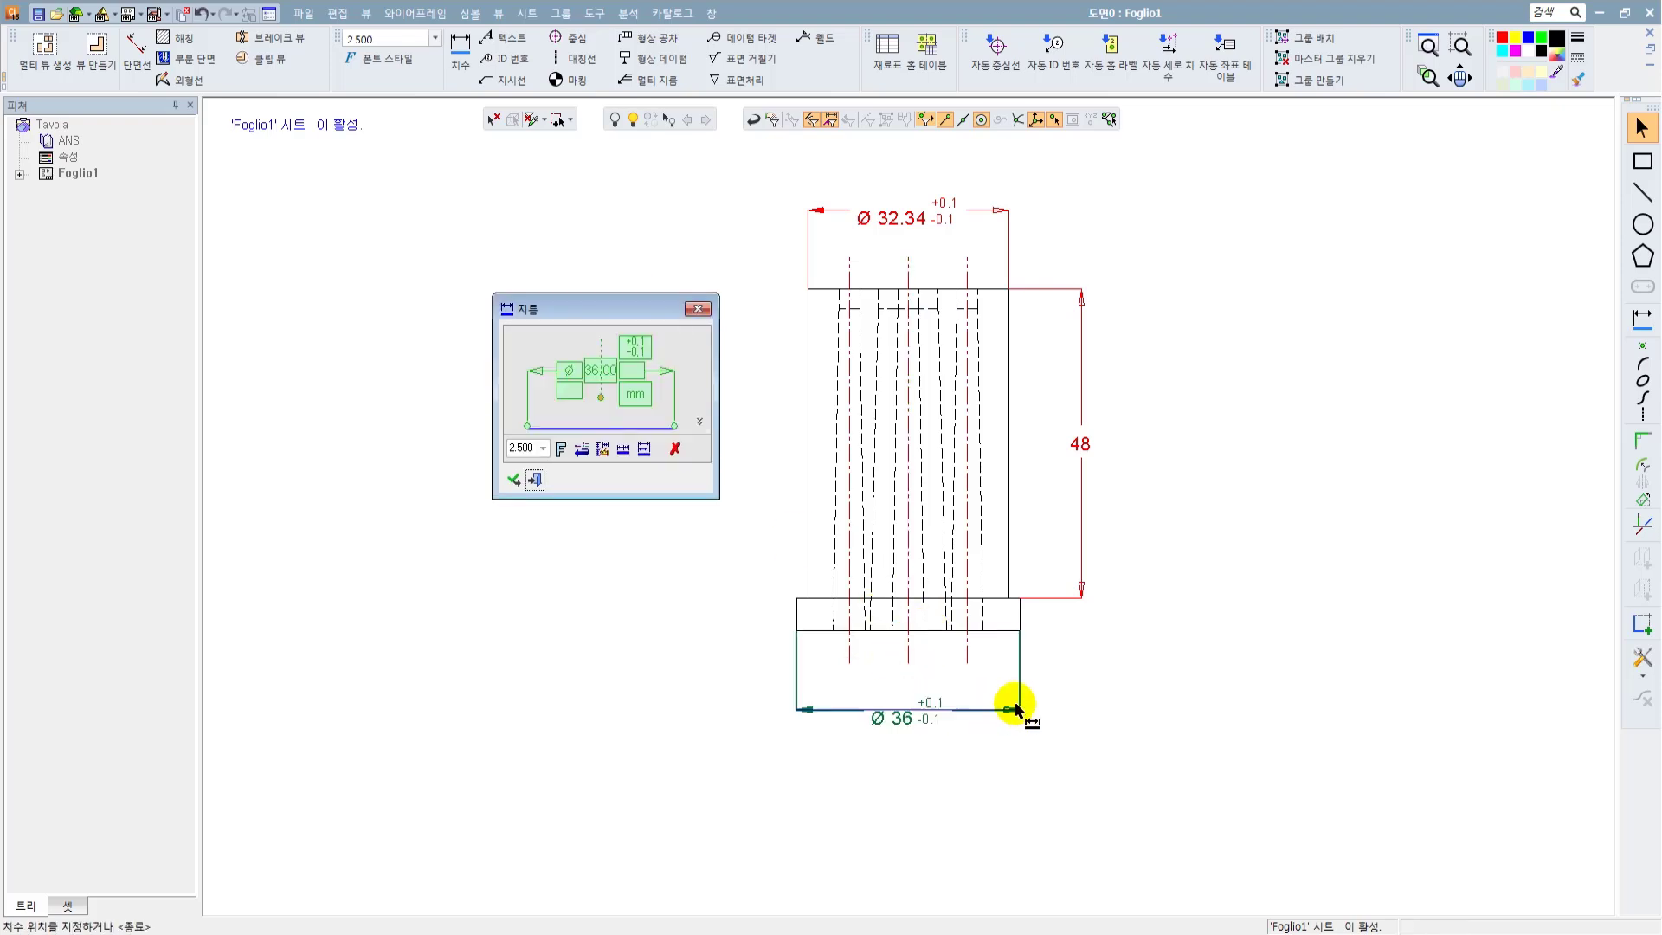
click(1014, 704)
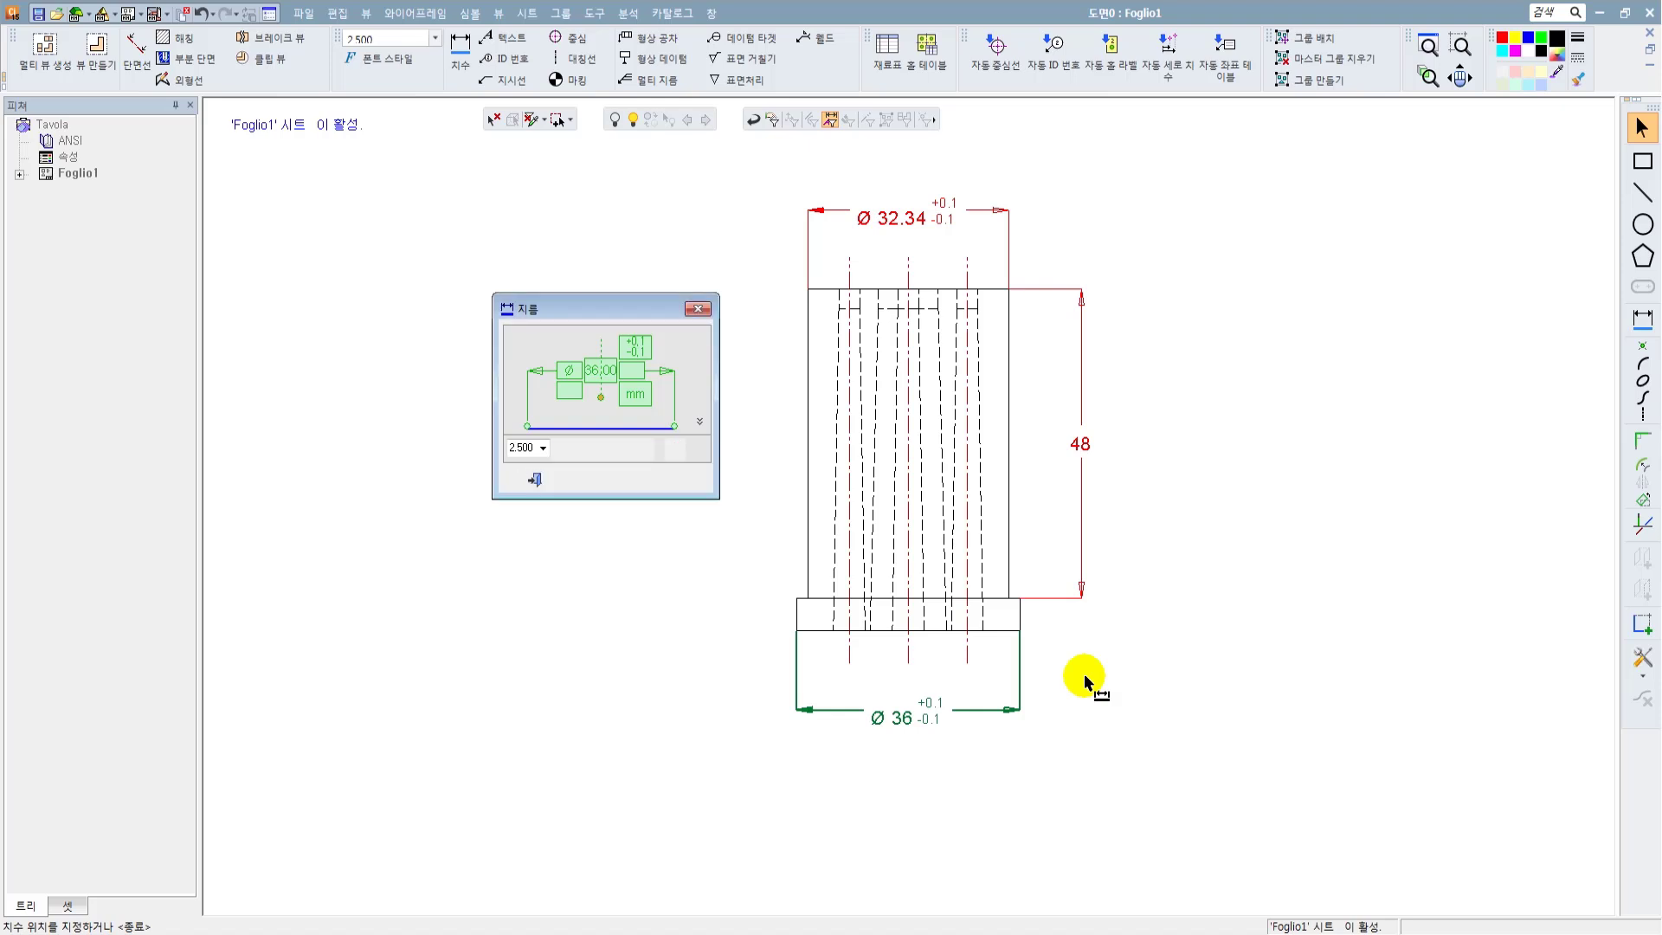
right_click(1083, 674)
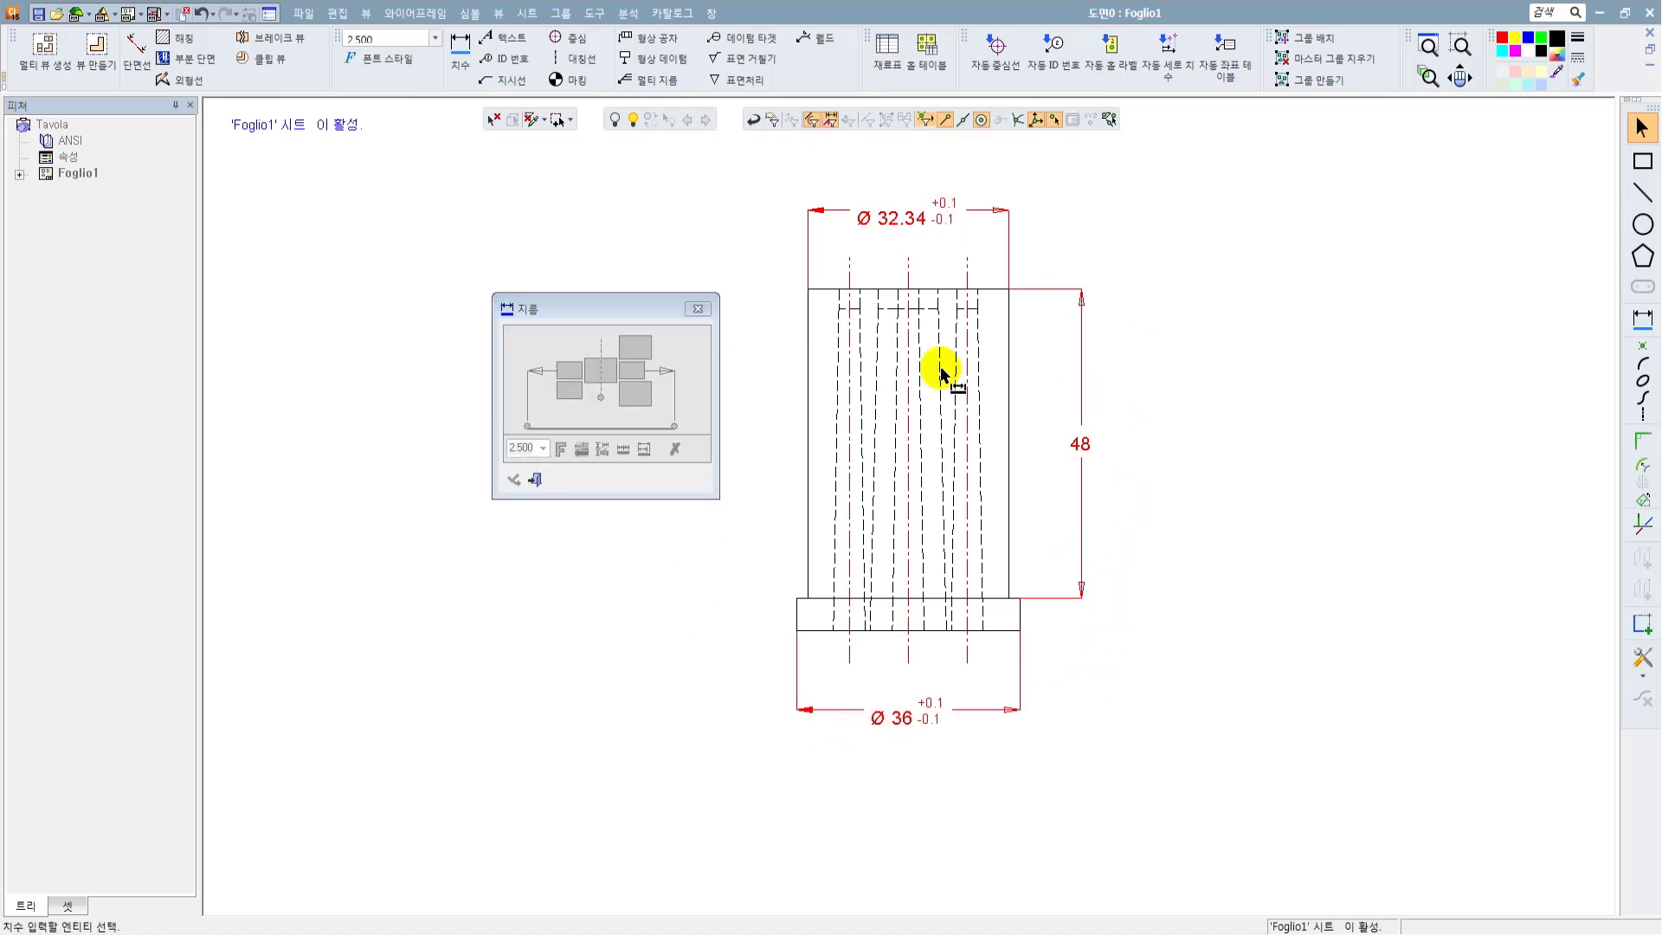
drag(640, 305, 576, 304)
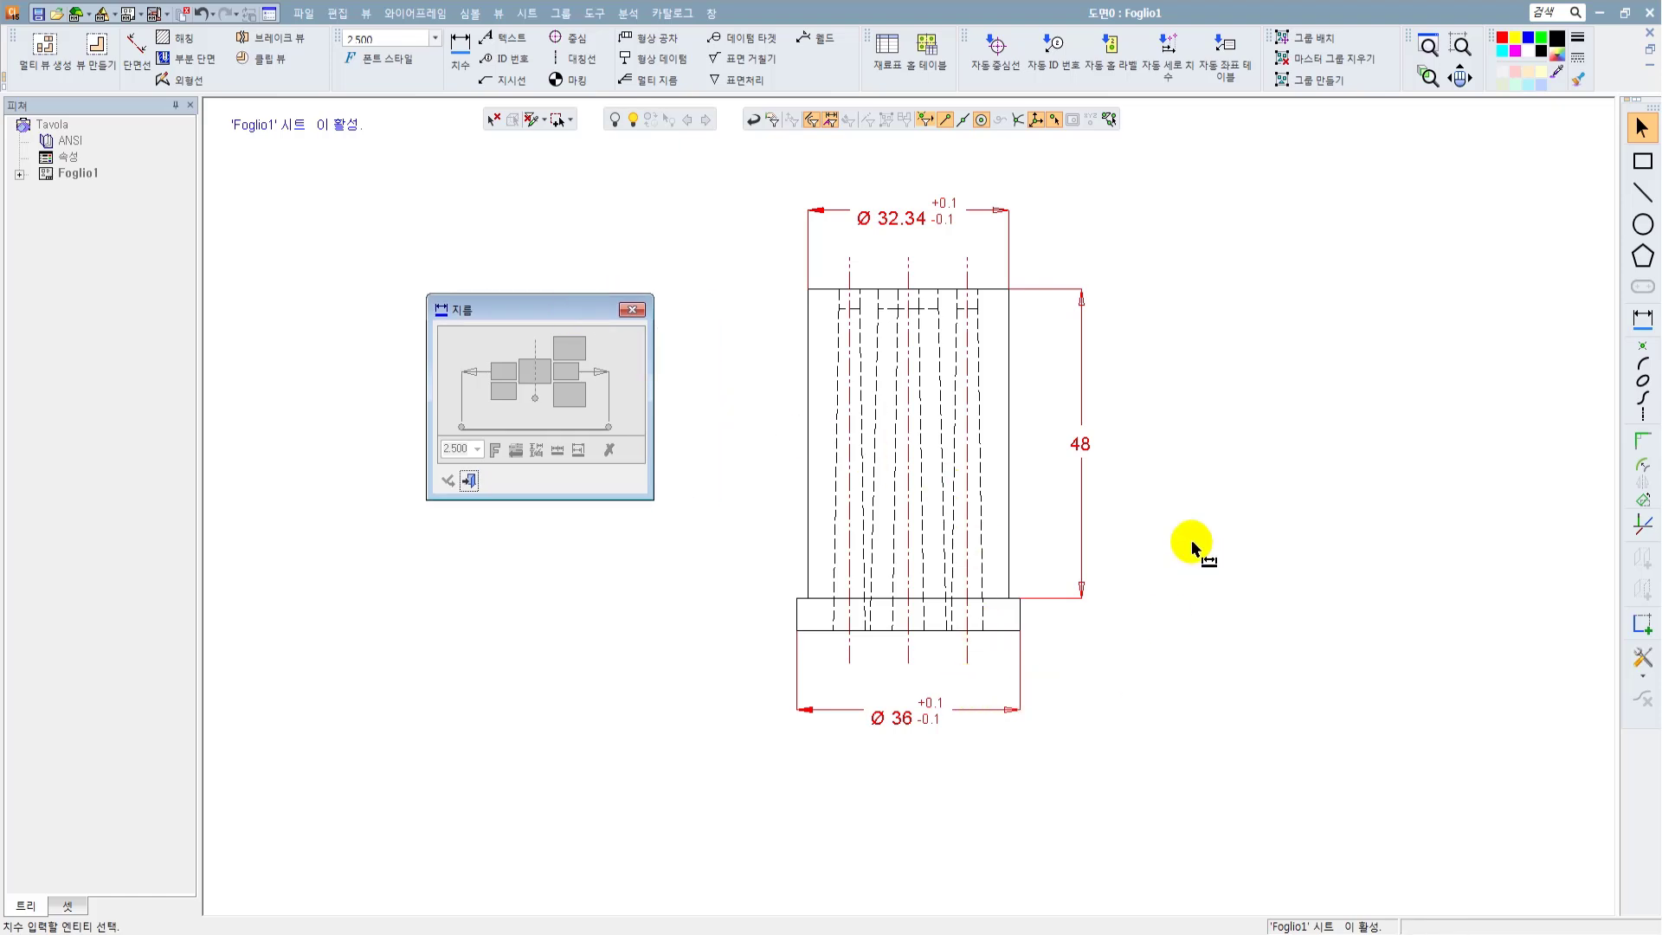
click(467, 480)
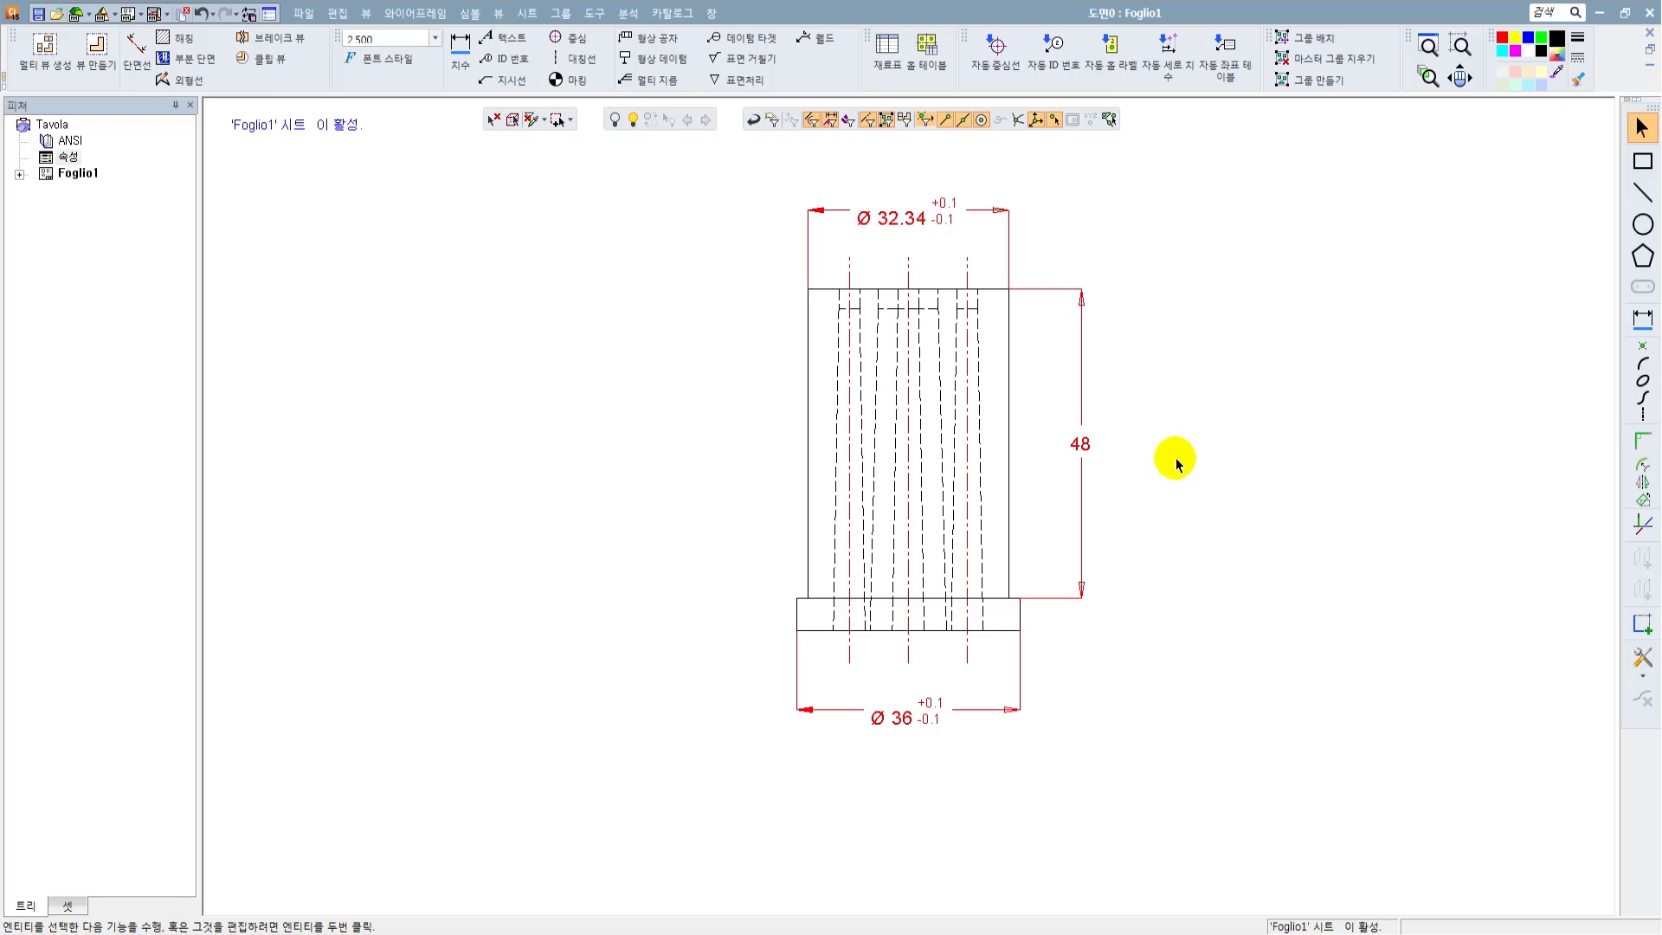
Step: Add a second height dimension to the left of the cylinder body, reusing the format of the existing height dimension
double_click(1082, 438)
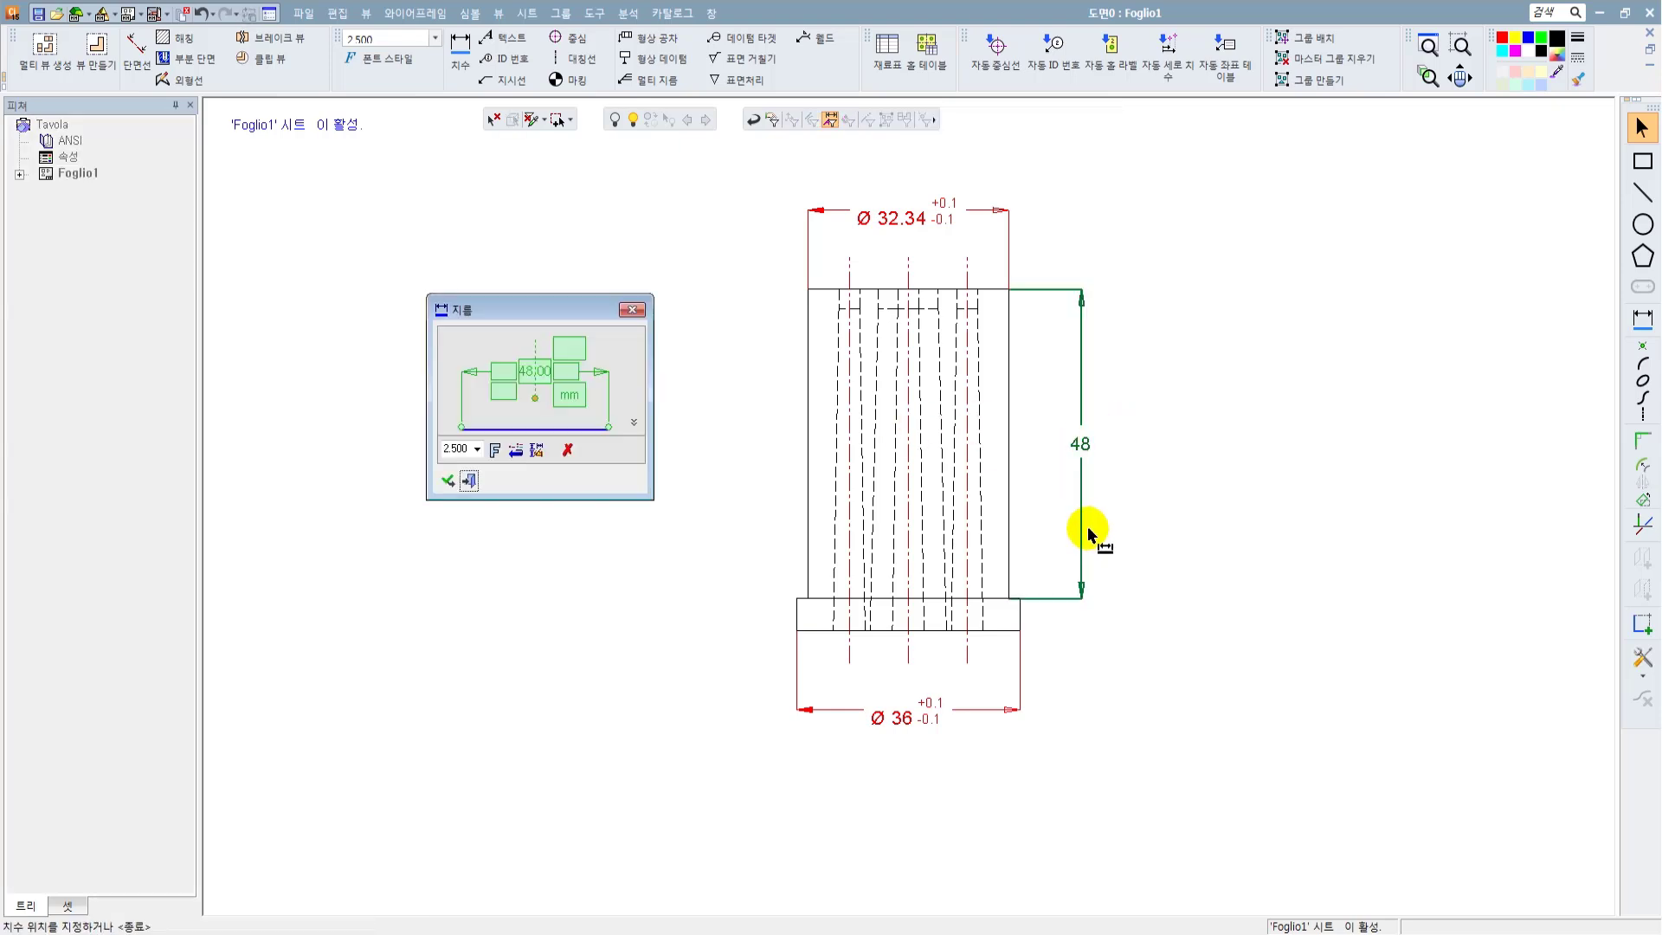
click(817, 420)
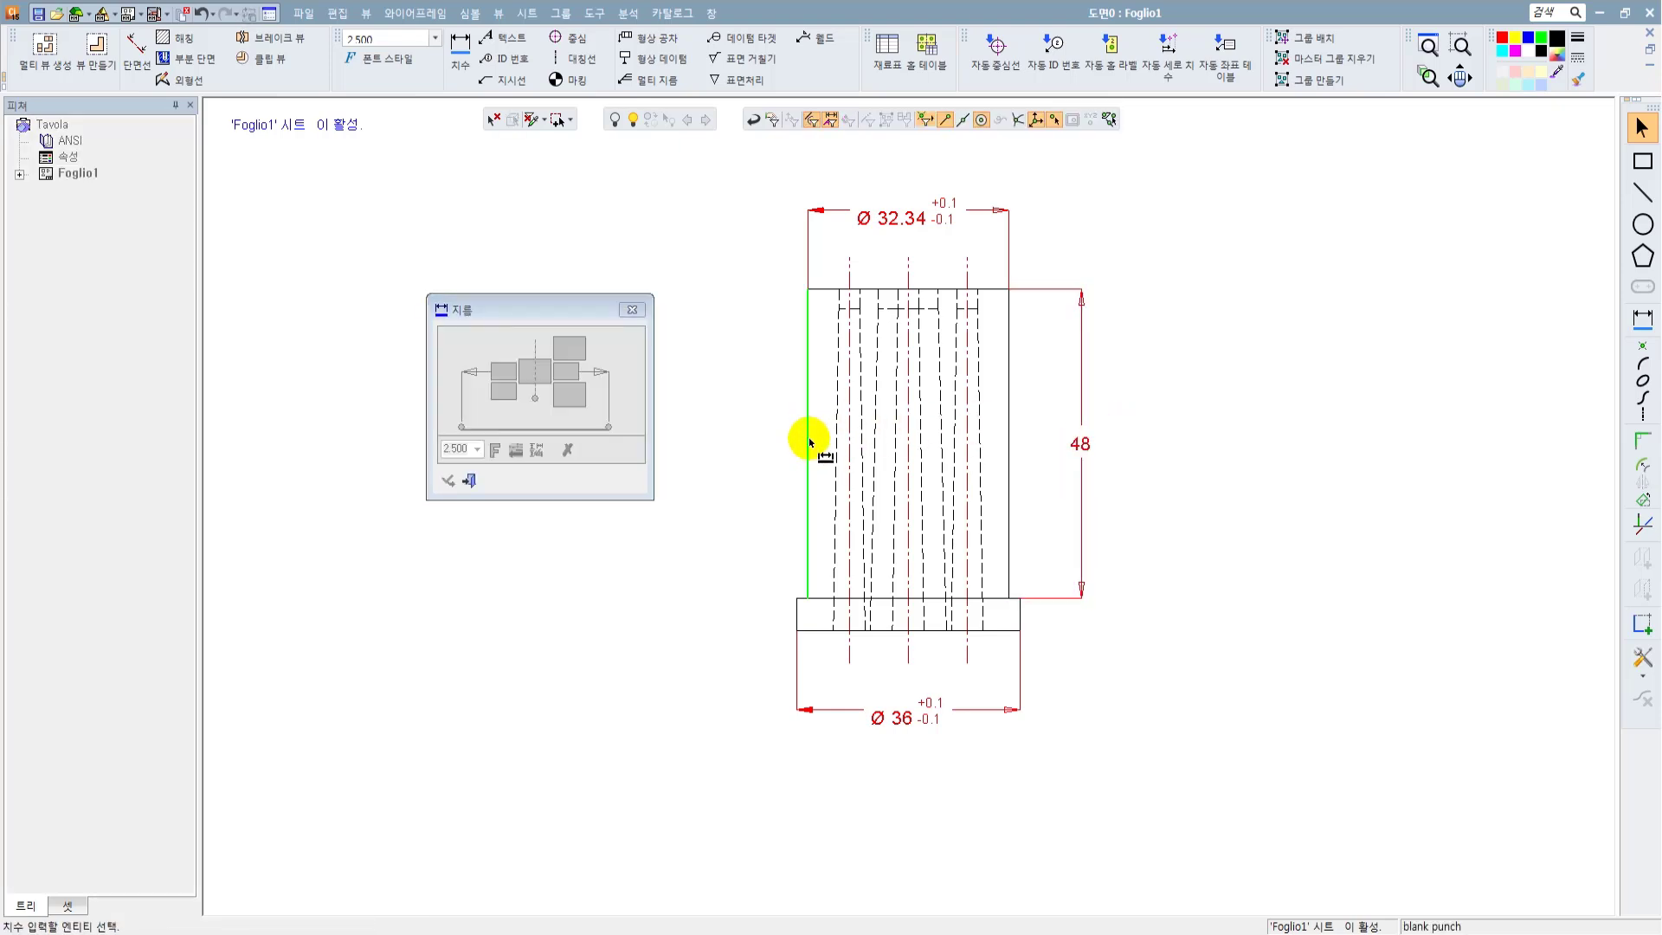
click(808, 442)
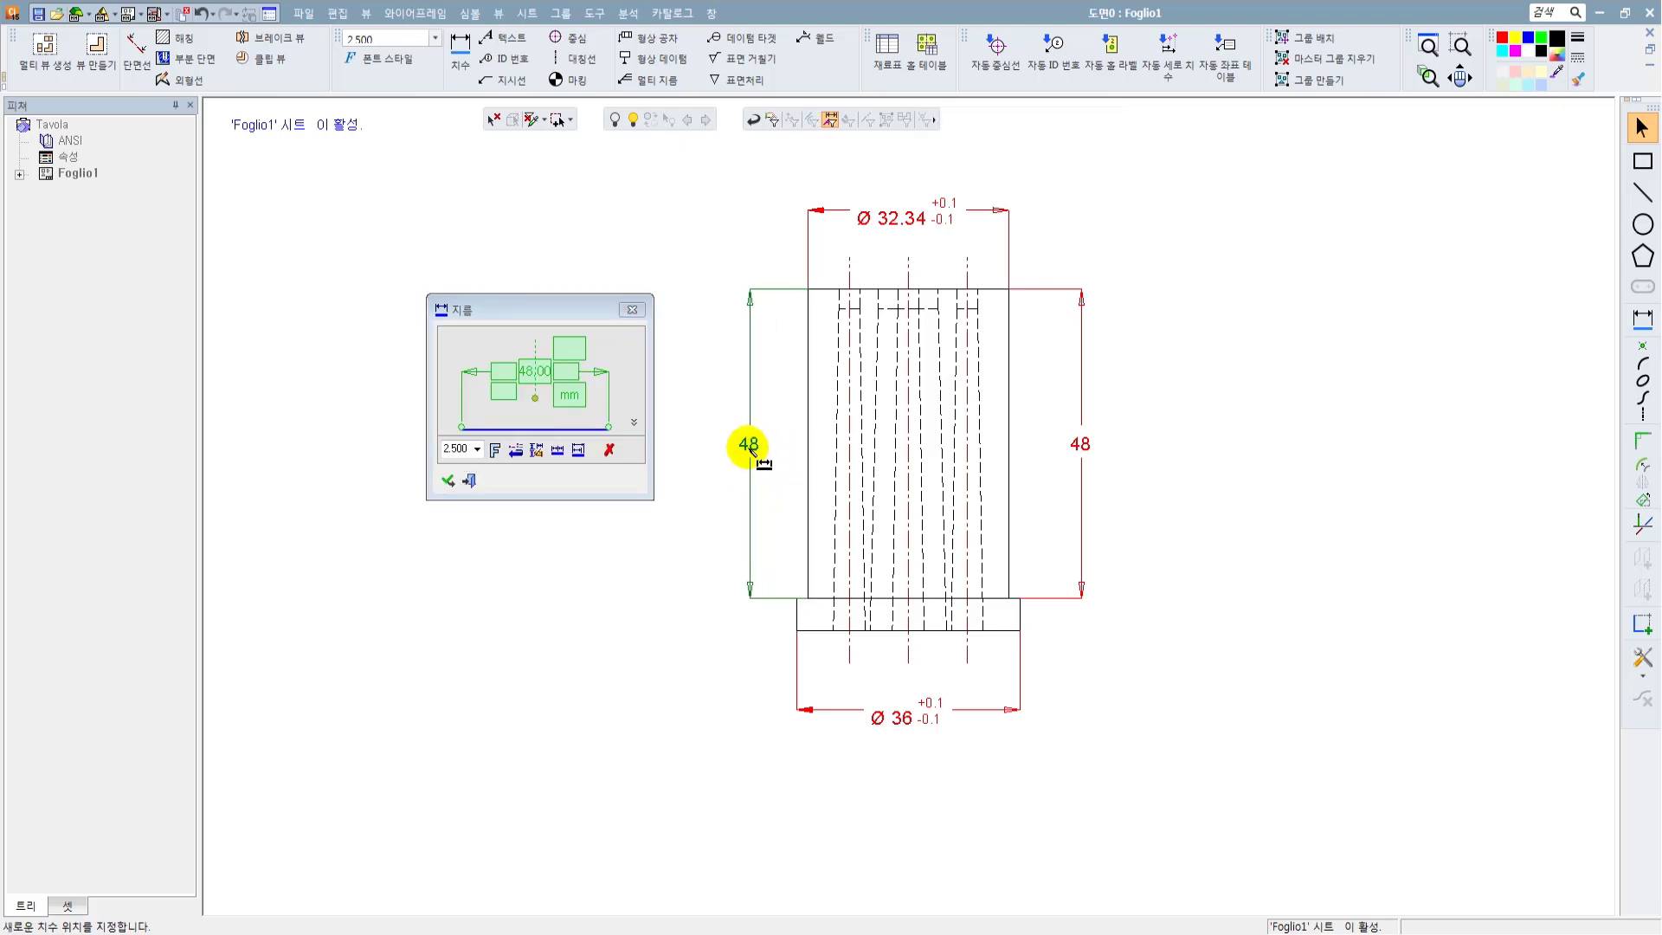
click(728, 480)
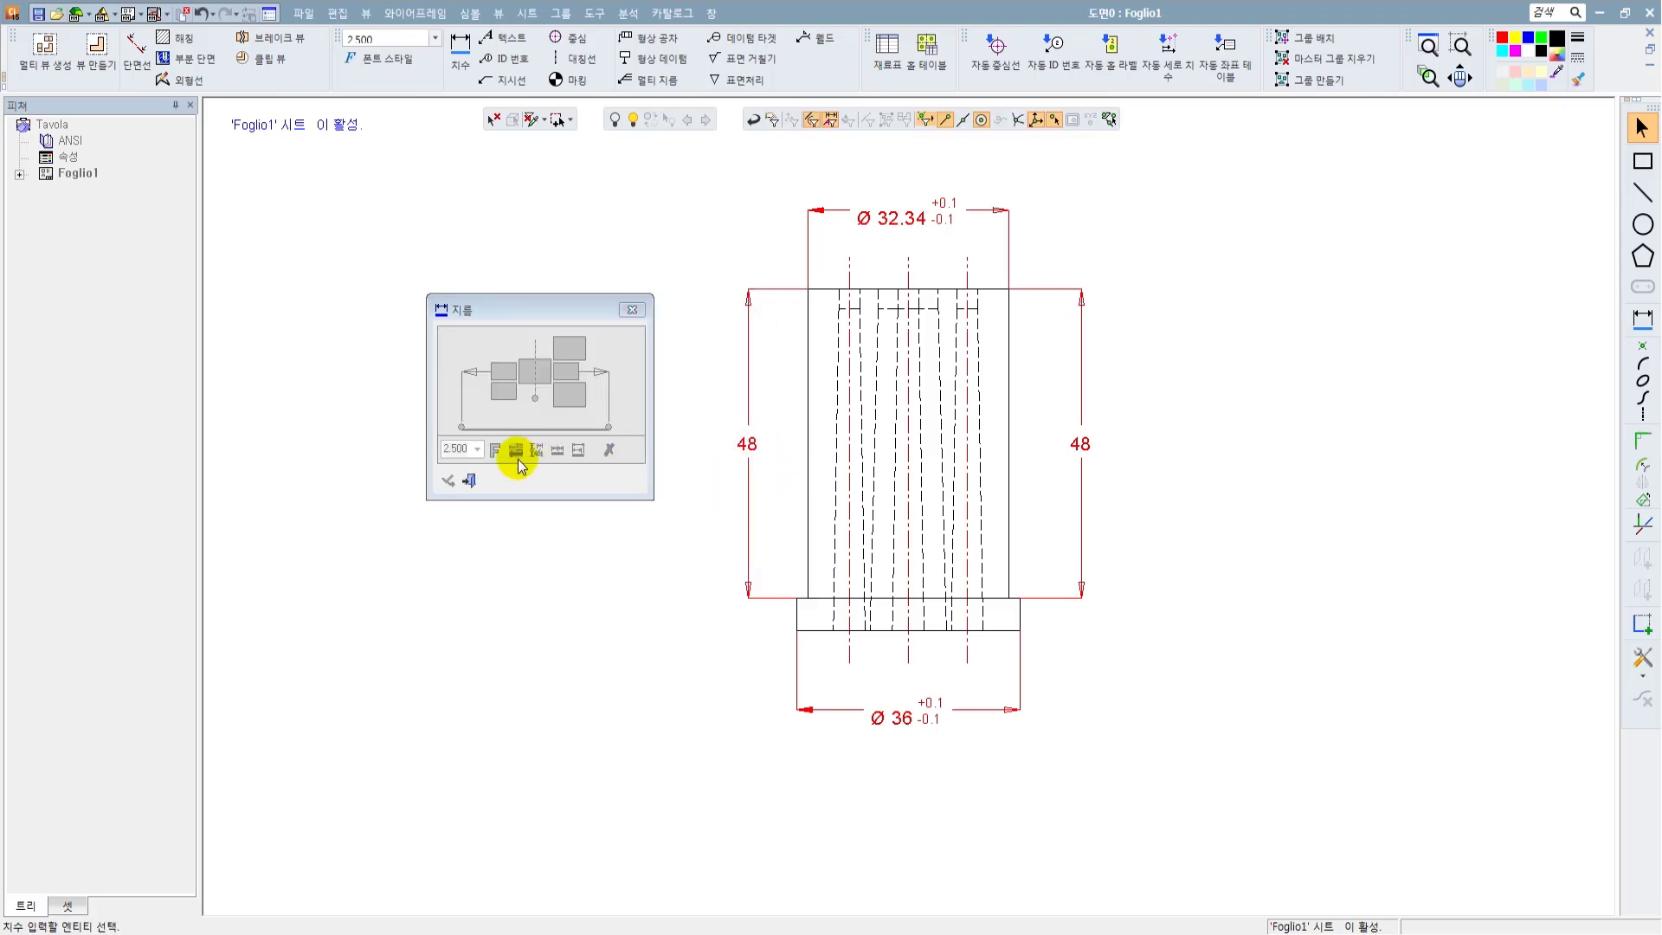
click(468, 481)
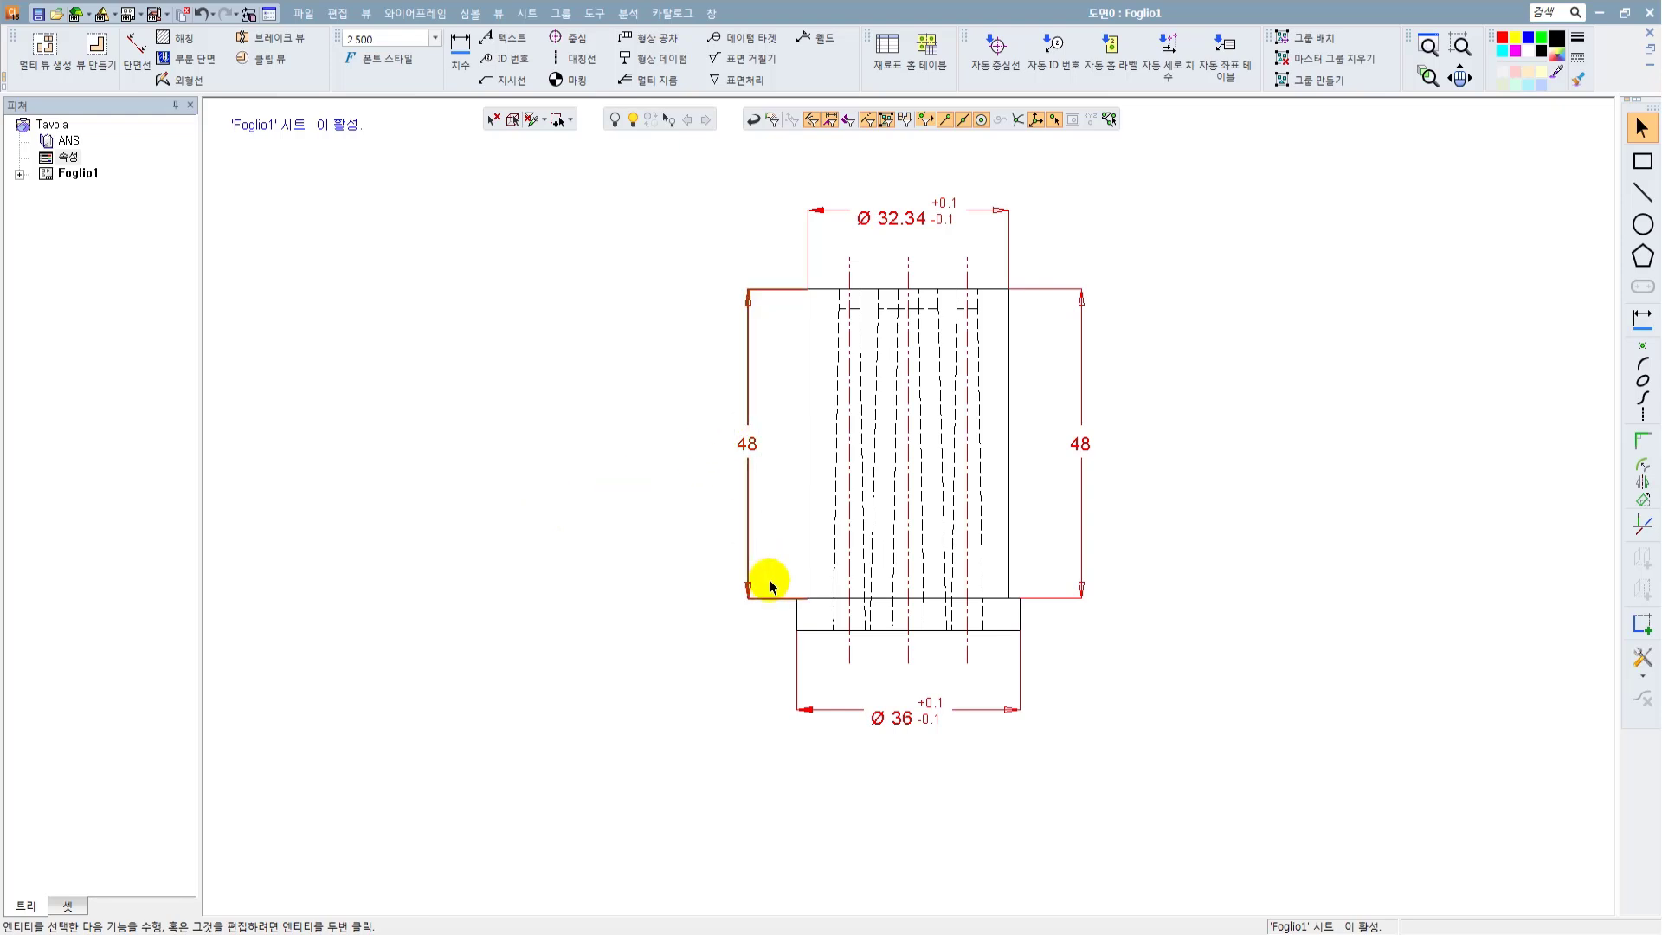
Step: Delete the duplicate height dimension to the left of the cylinder
key(Delete)
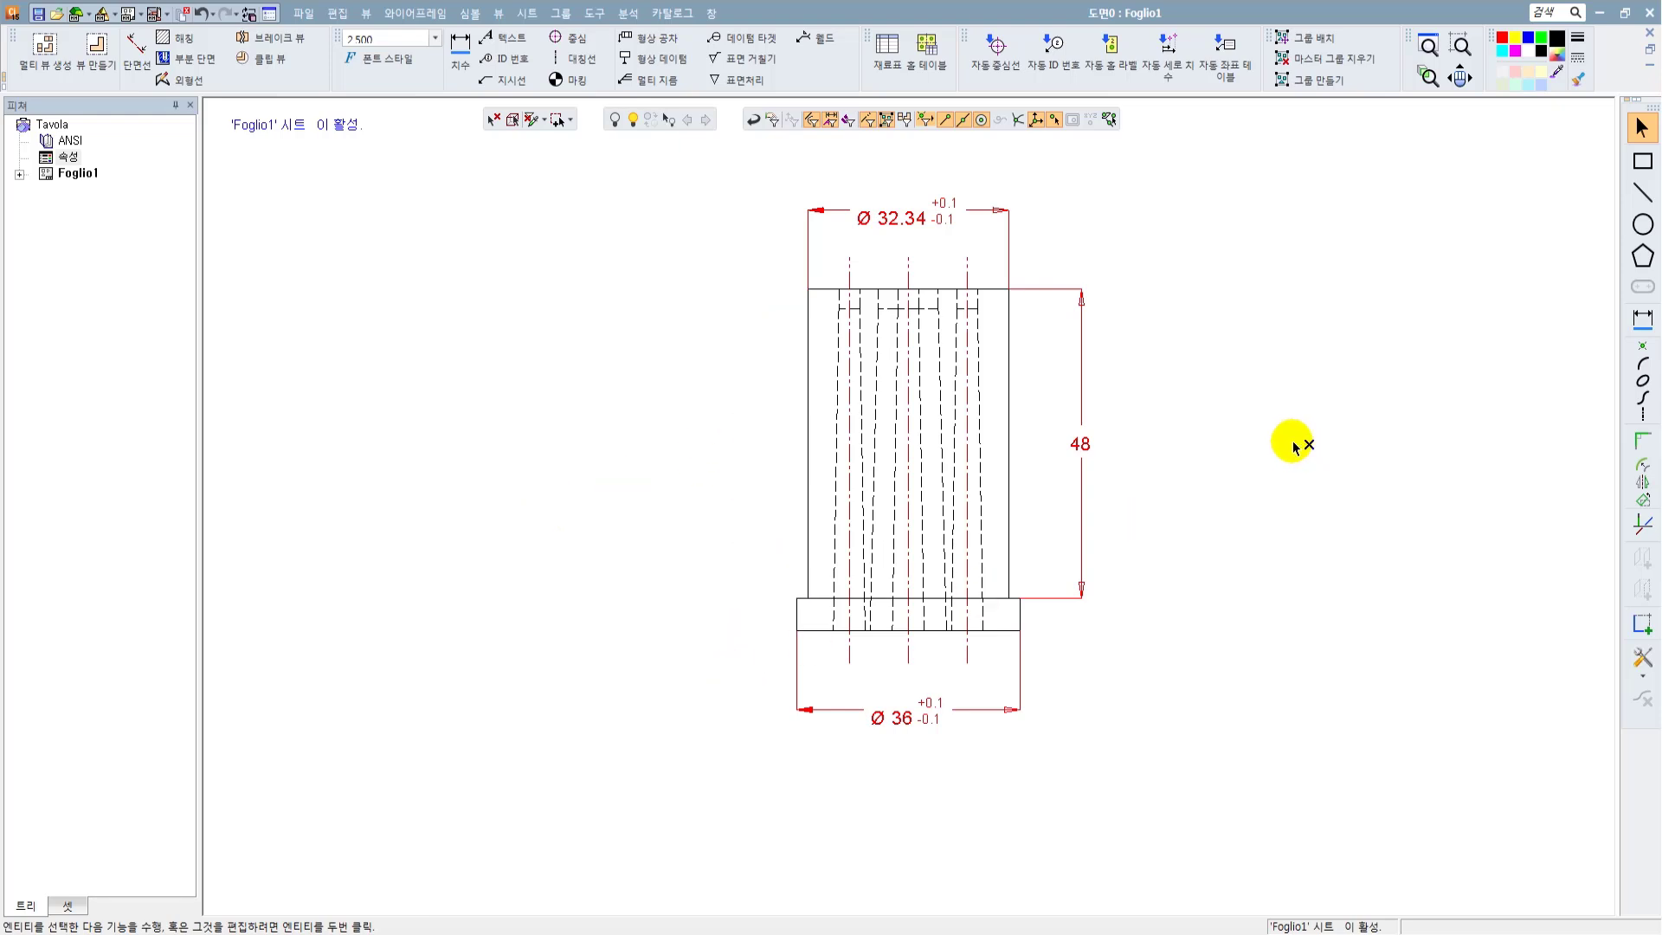
scroll(1195, 475, down, 1)
middle_drag(1194, 475, 1075, 519)
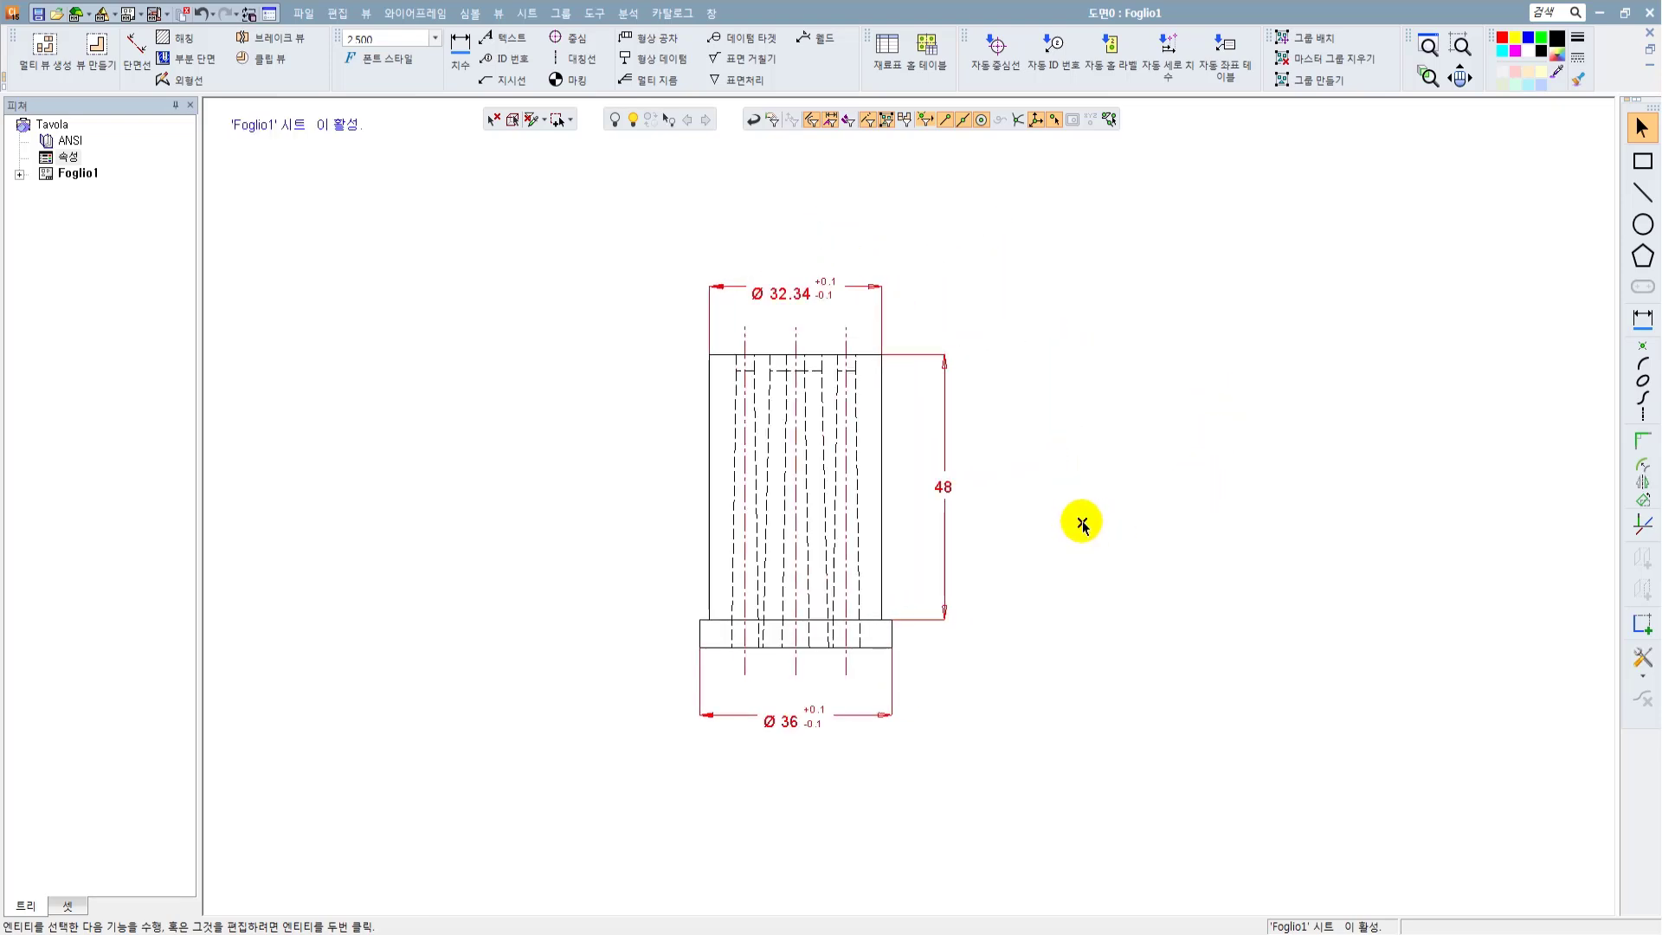
Step: Open the default drawing settings and examine the general colour options for symbols
click(595, 13)
click(609, 68)
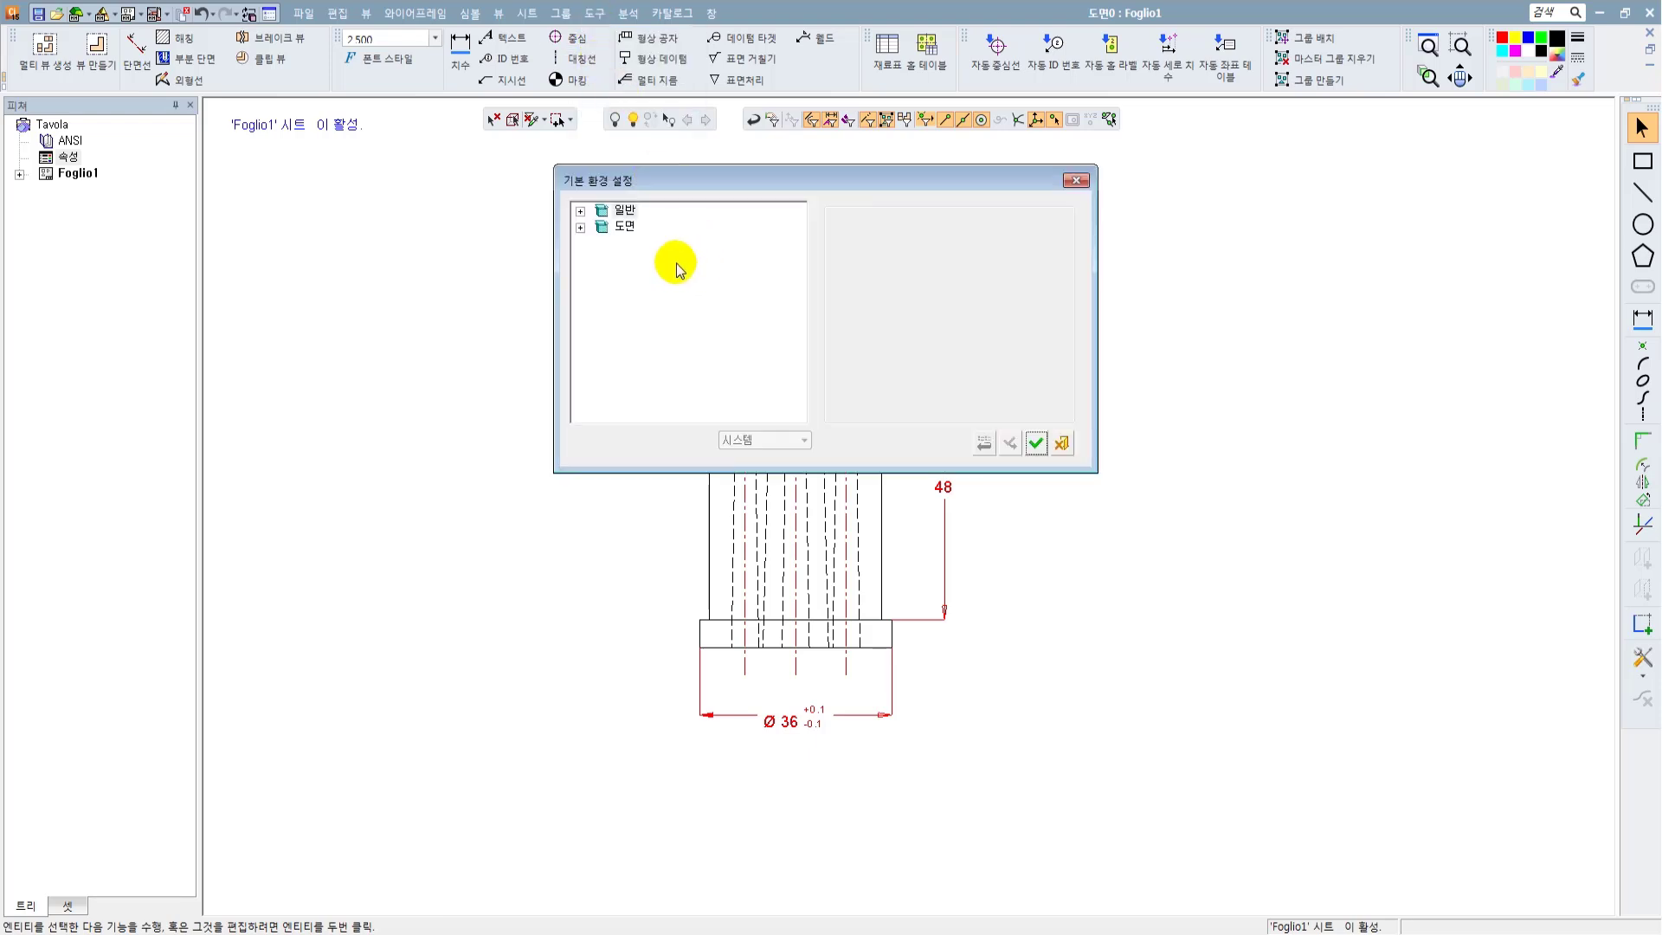
click(580, 226)
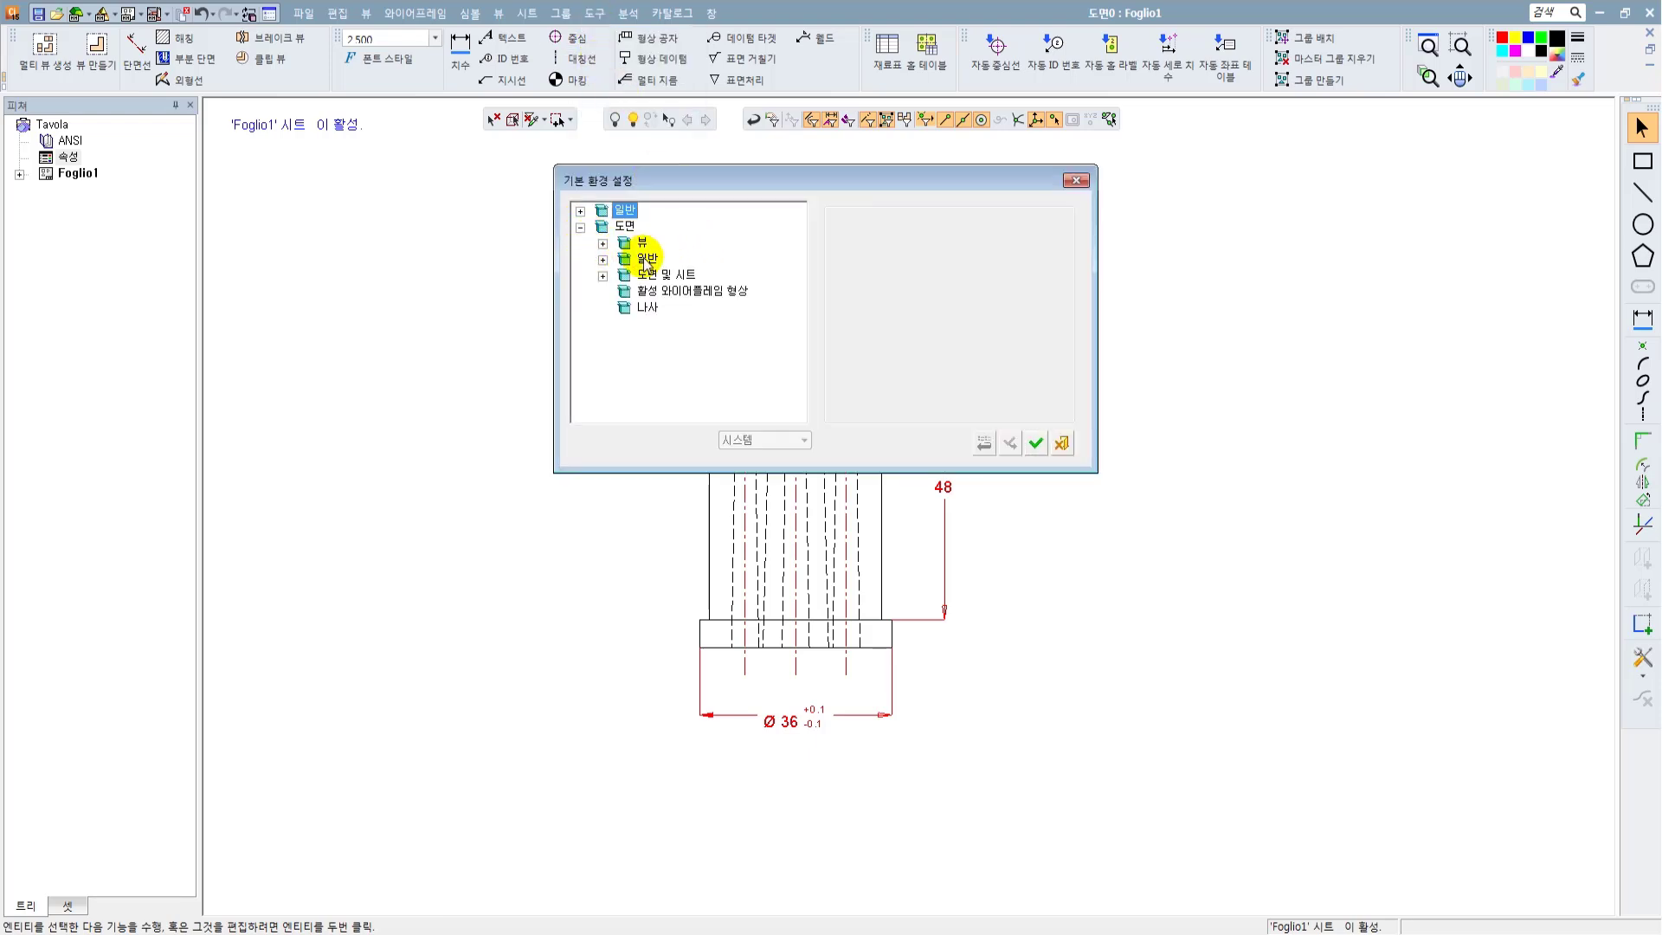
click(602, 258)
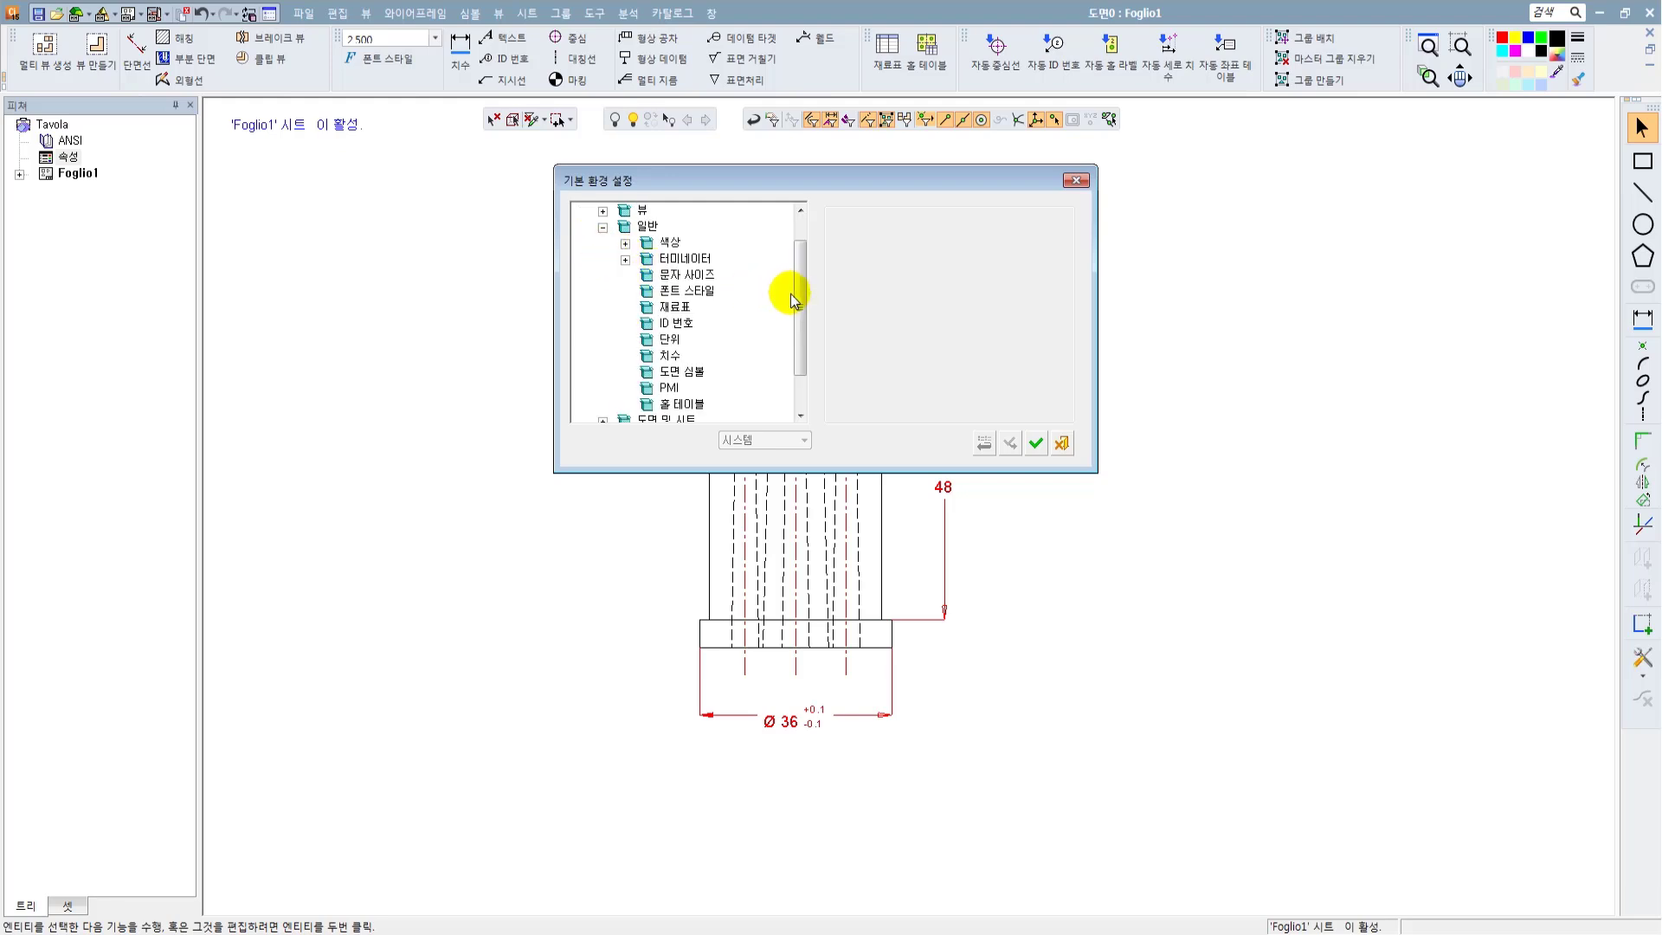
drag(800, 293, 799, 304)
double_click(656, 232)
click(696, 241)
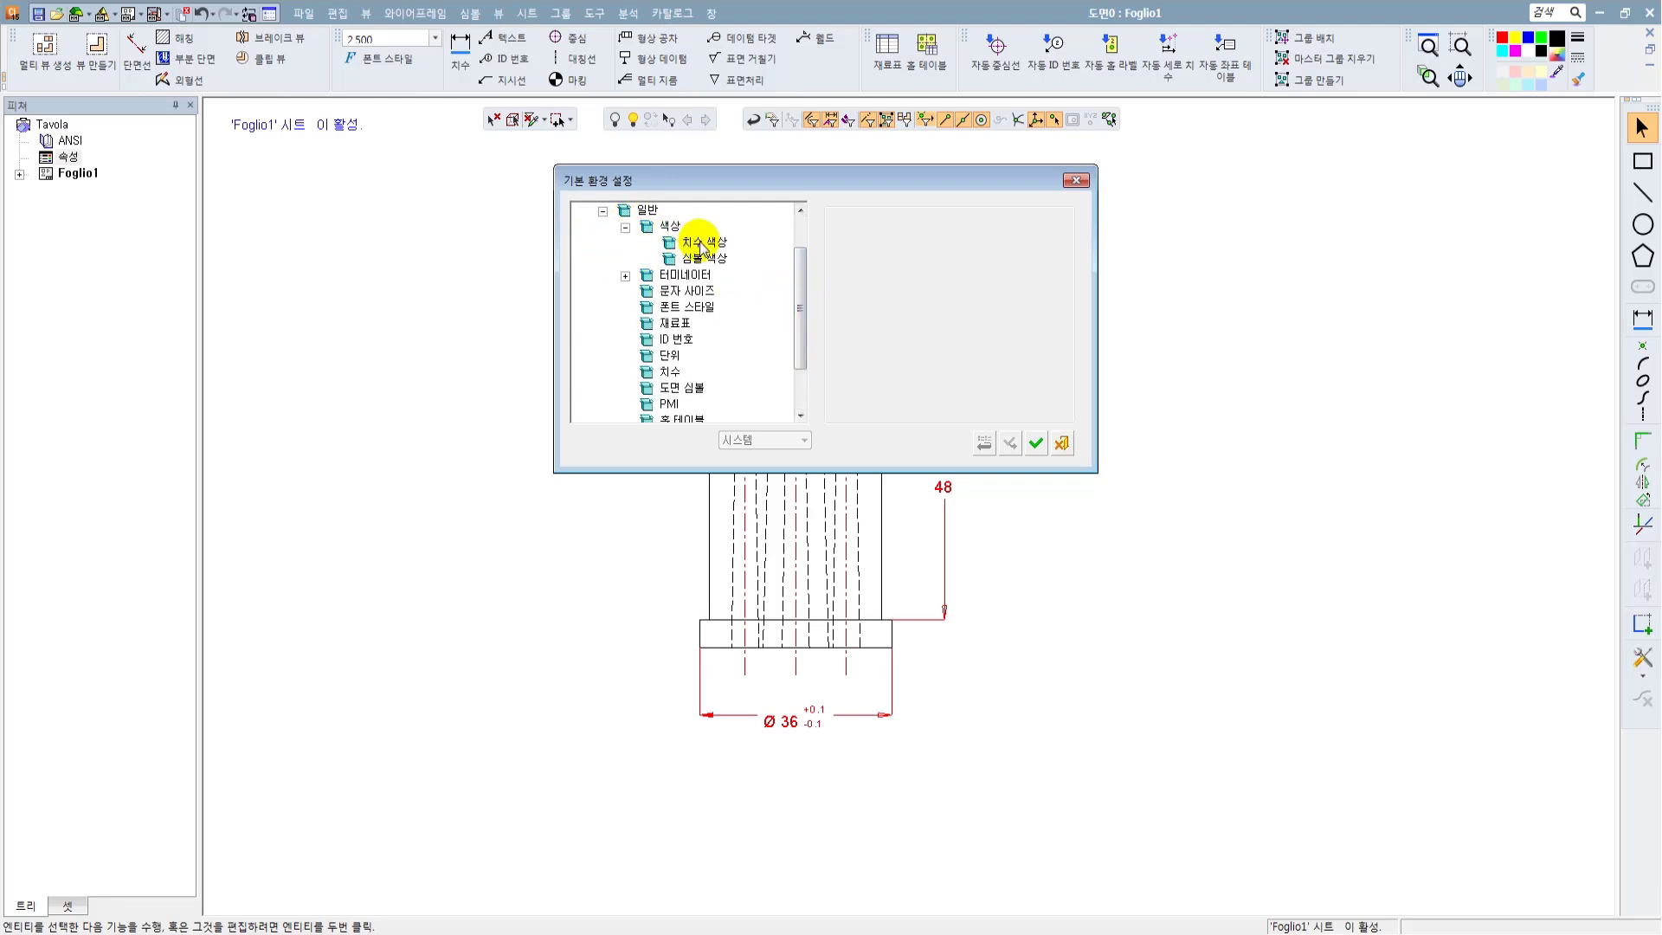
click(706, 307)
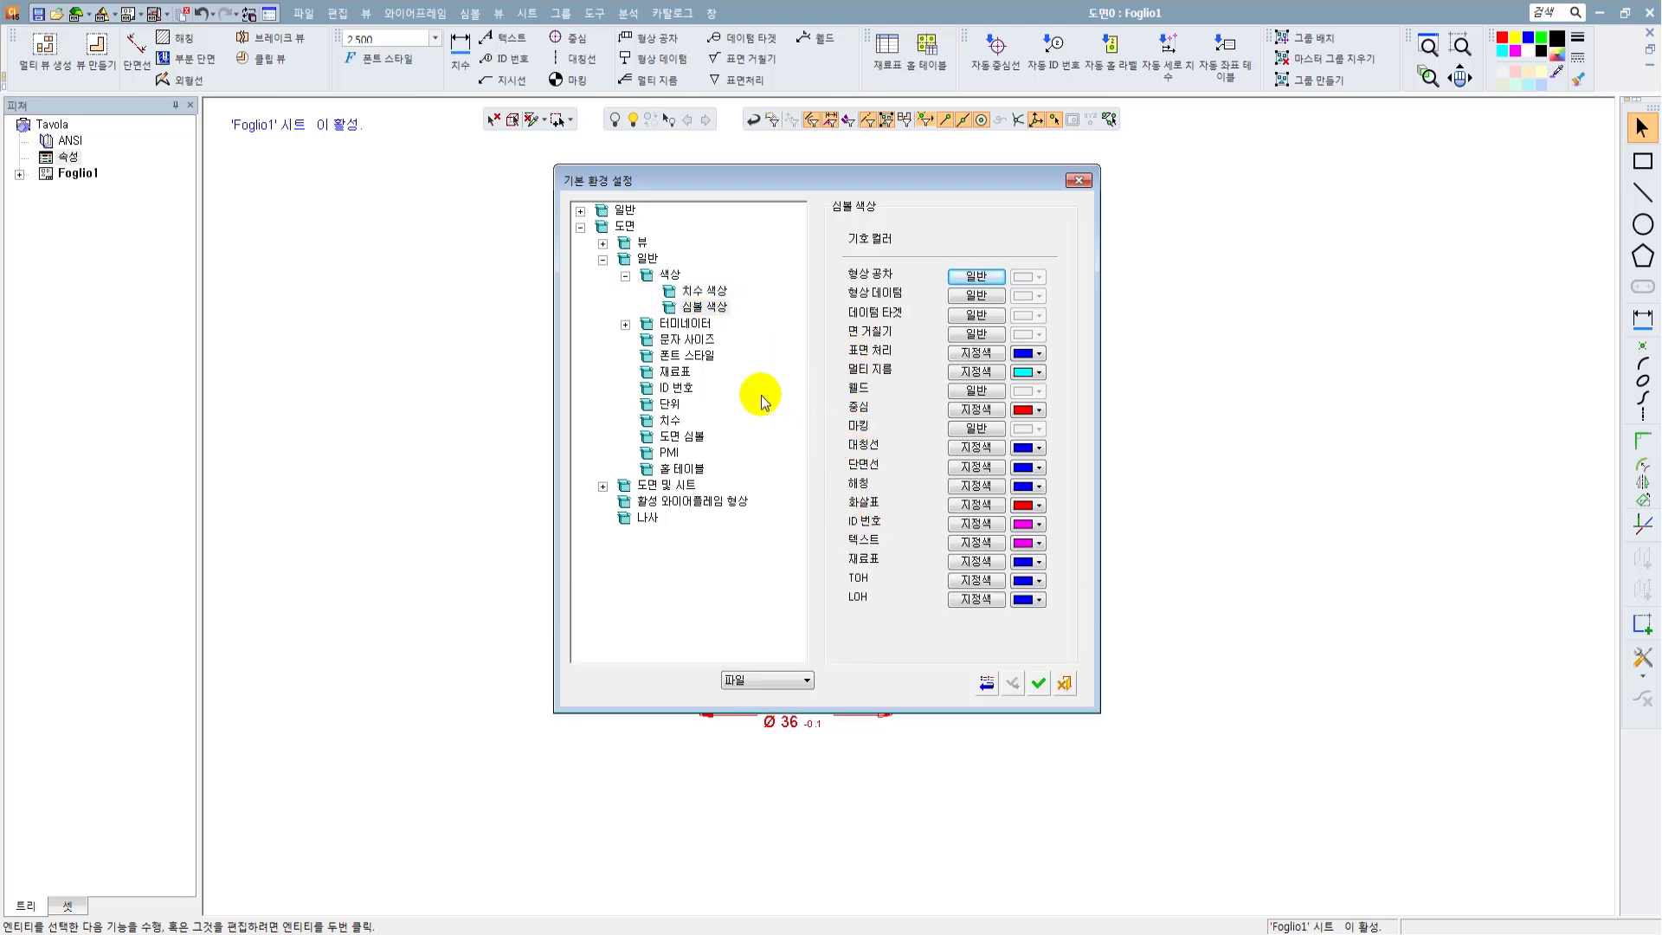
Step: Review the terminator sizes, arrow styles, text sizes and dimension defaults in the drawing settings, then close them without changes
click(690, 327)
double_click(691, 324)
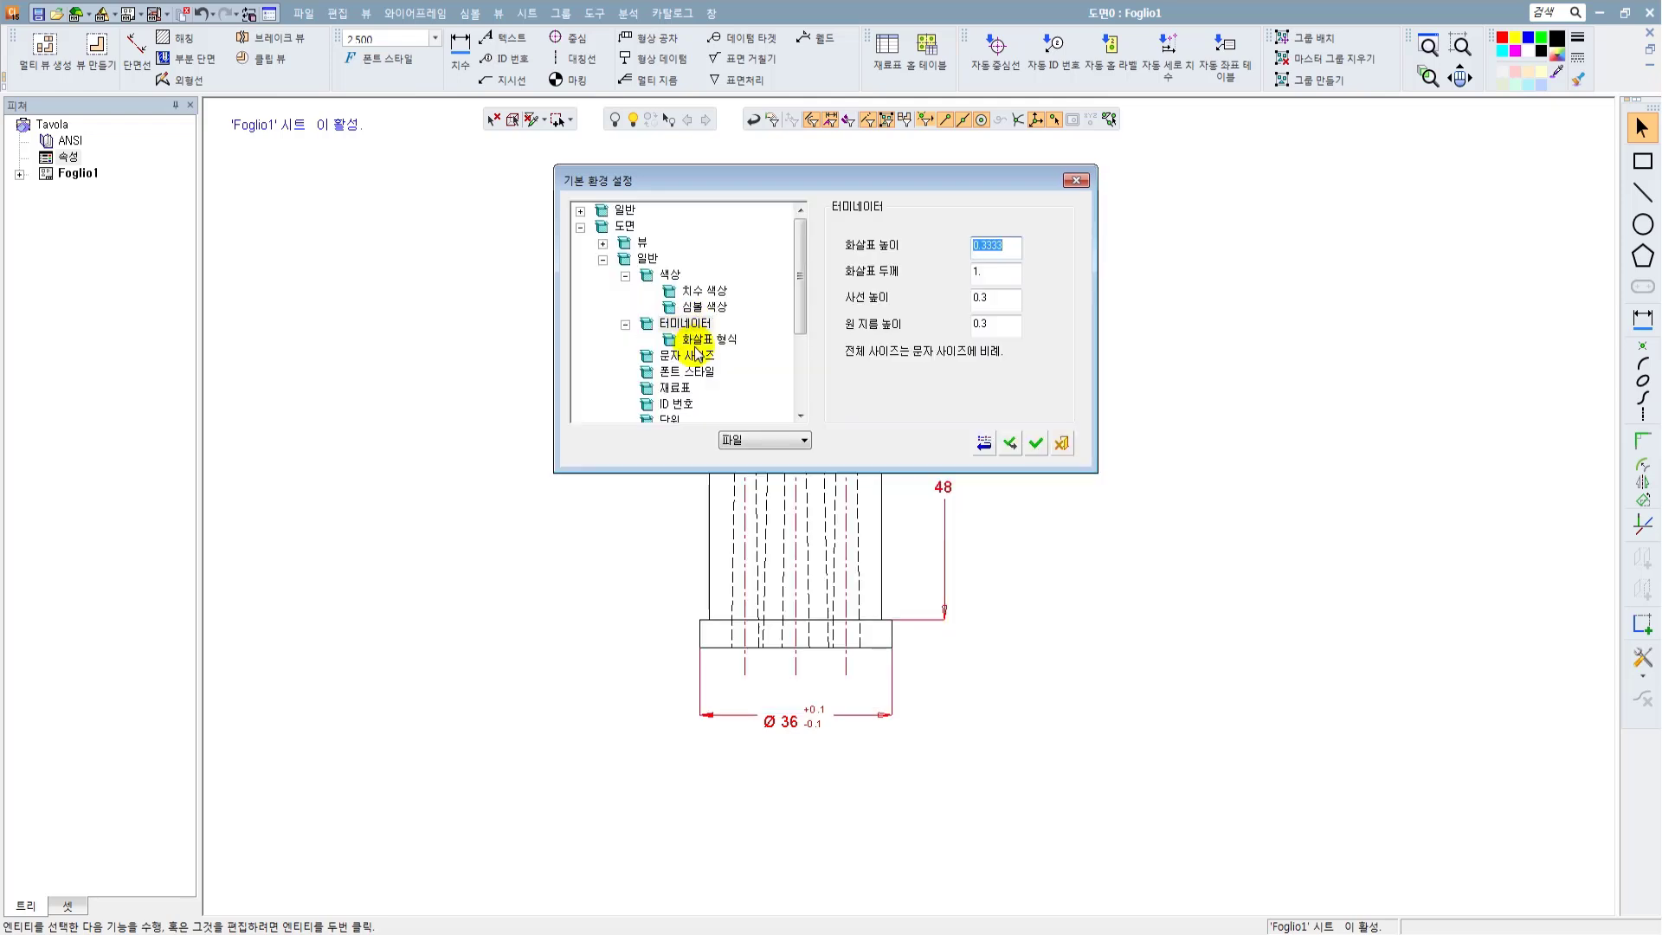
click(707, 339)
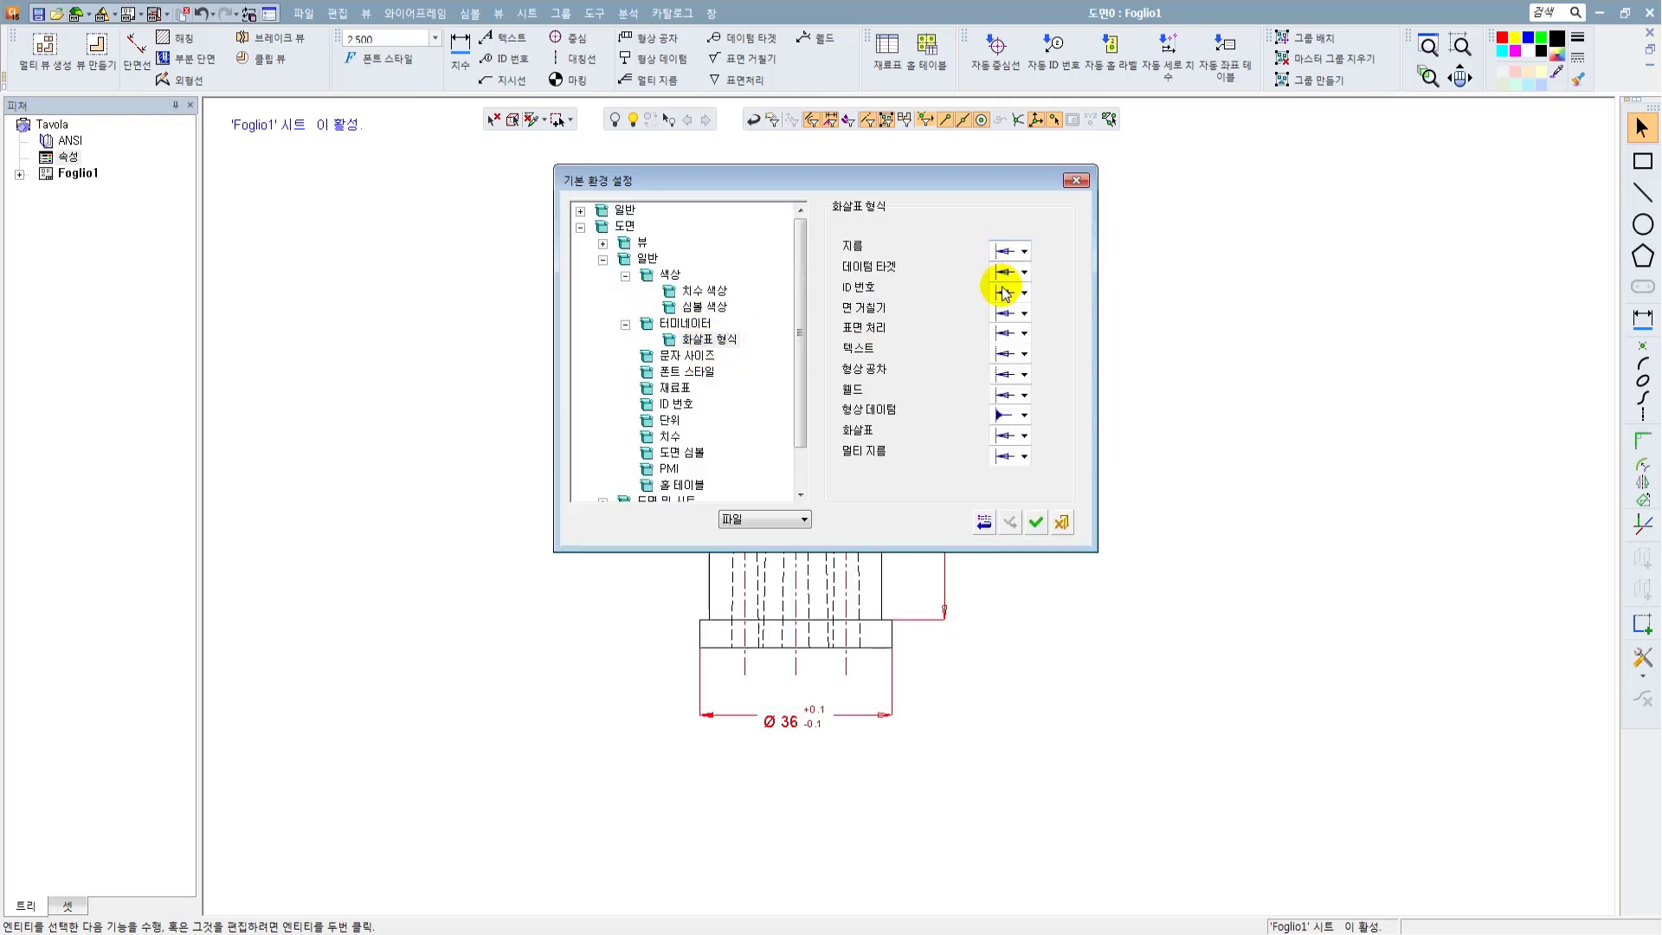
click(1024, 251)
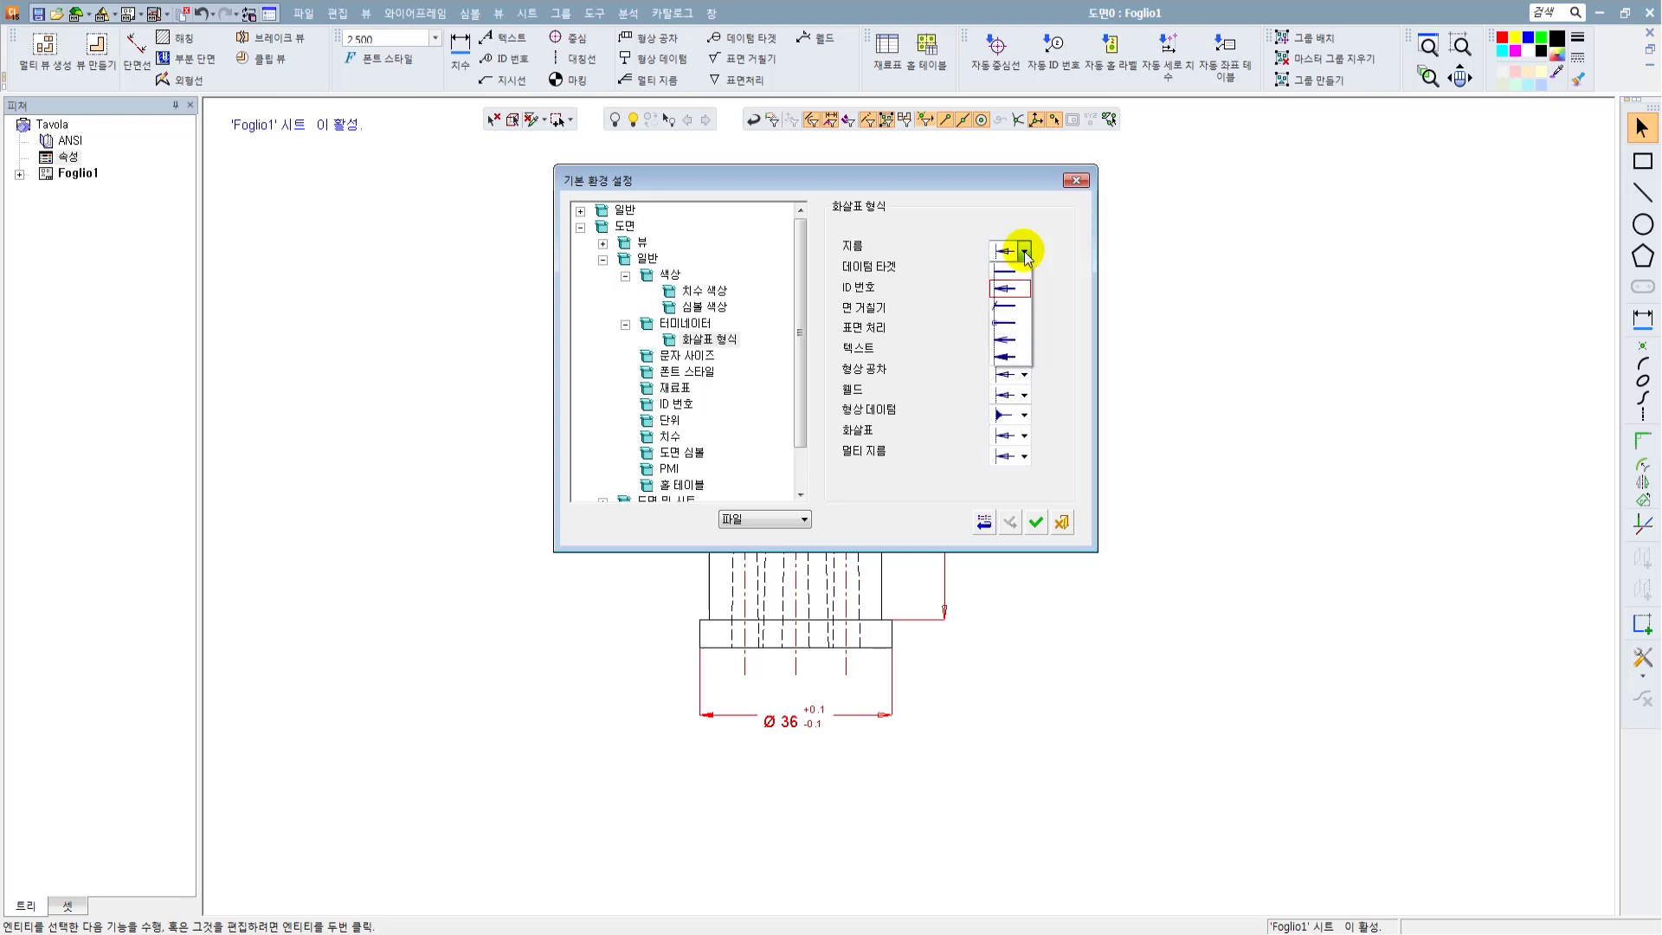
click(1050, 252)
click(696, 357)
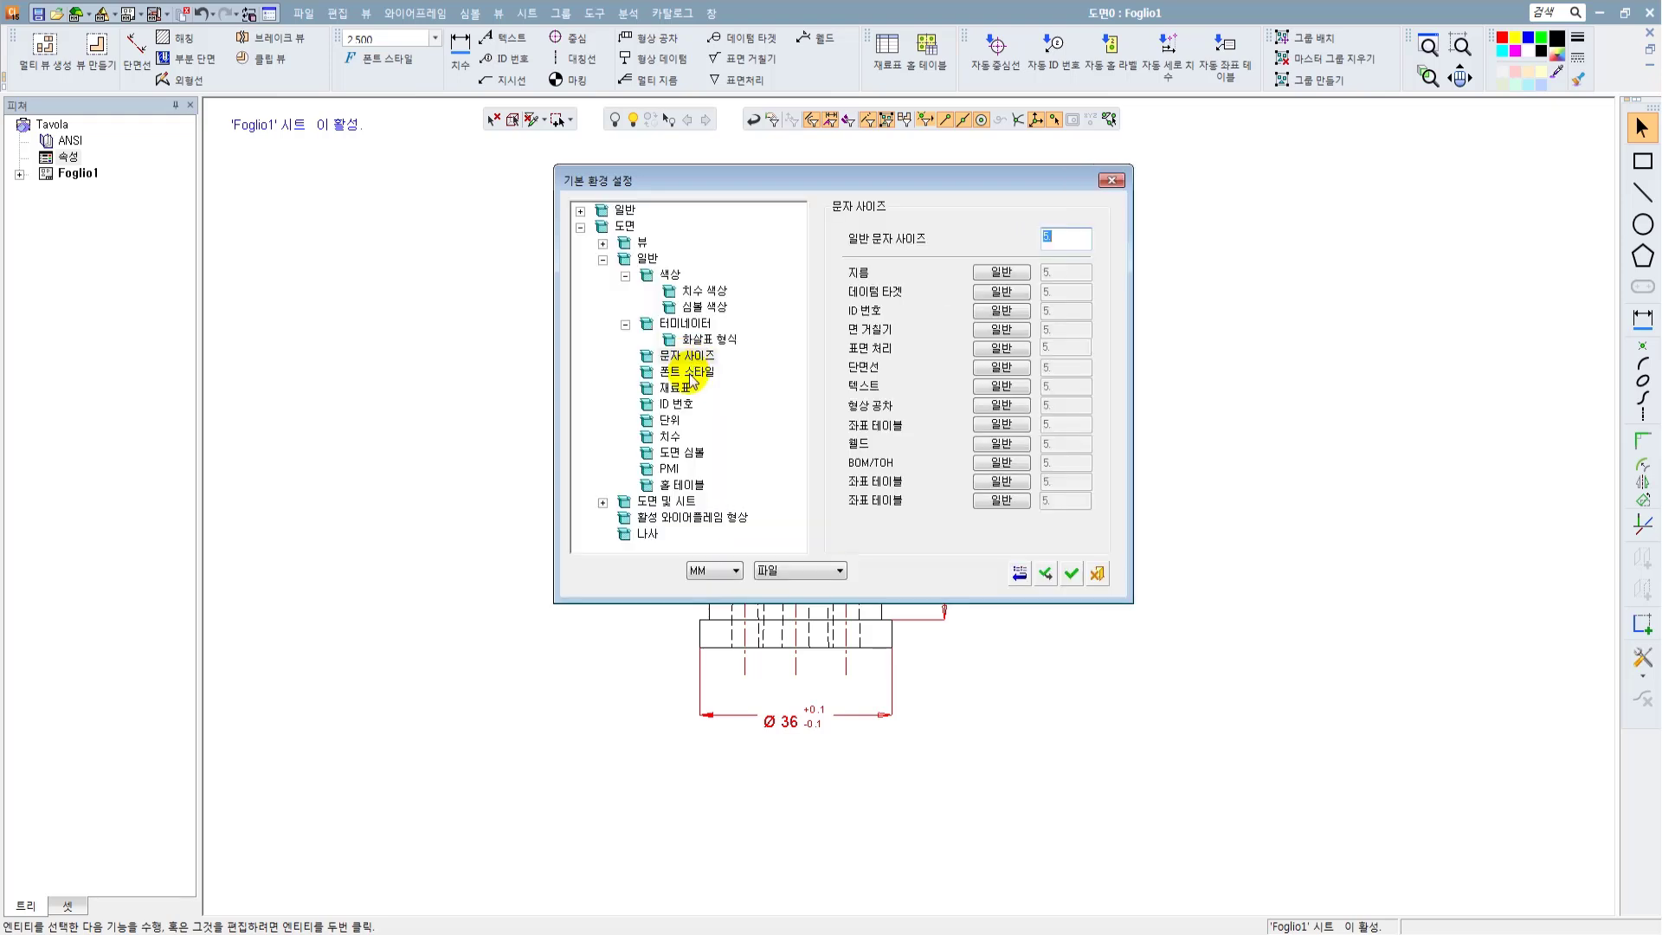
click(671, 436)
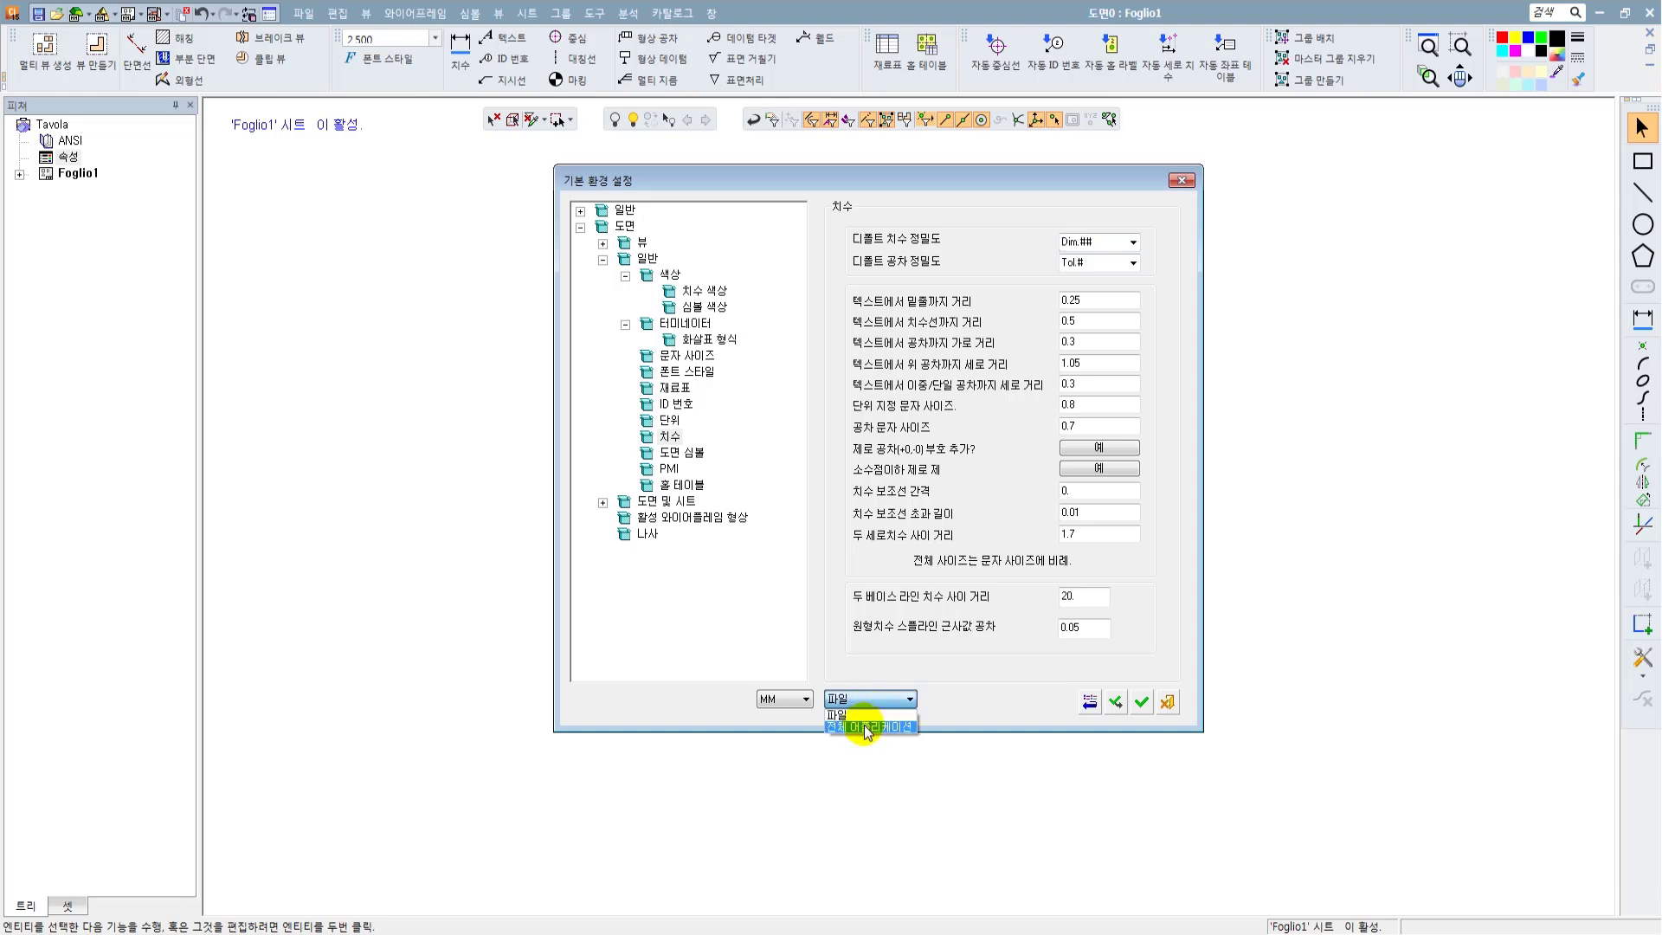
click(1007, 682)
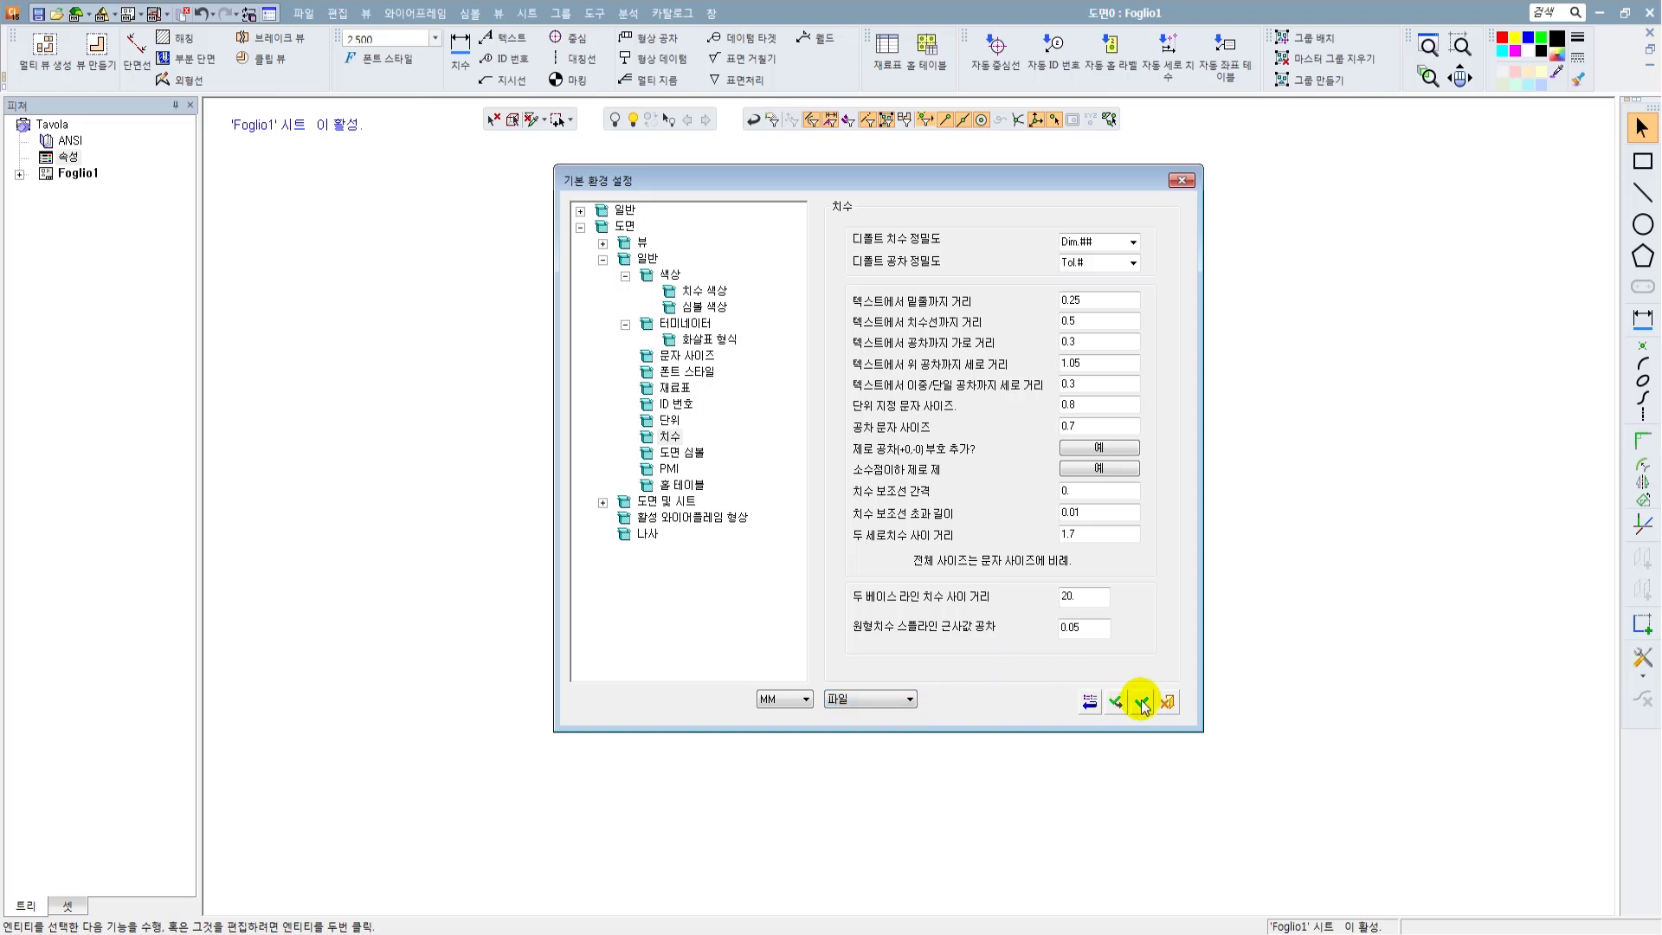
click(1182, 180)
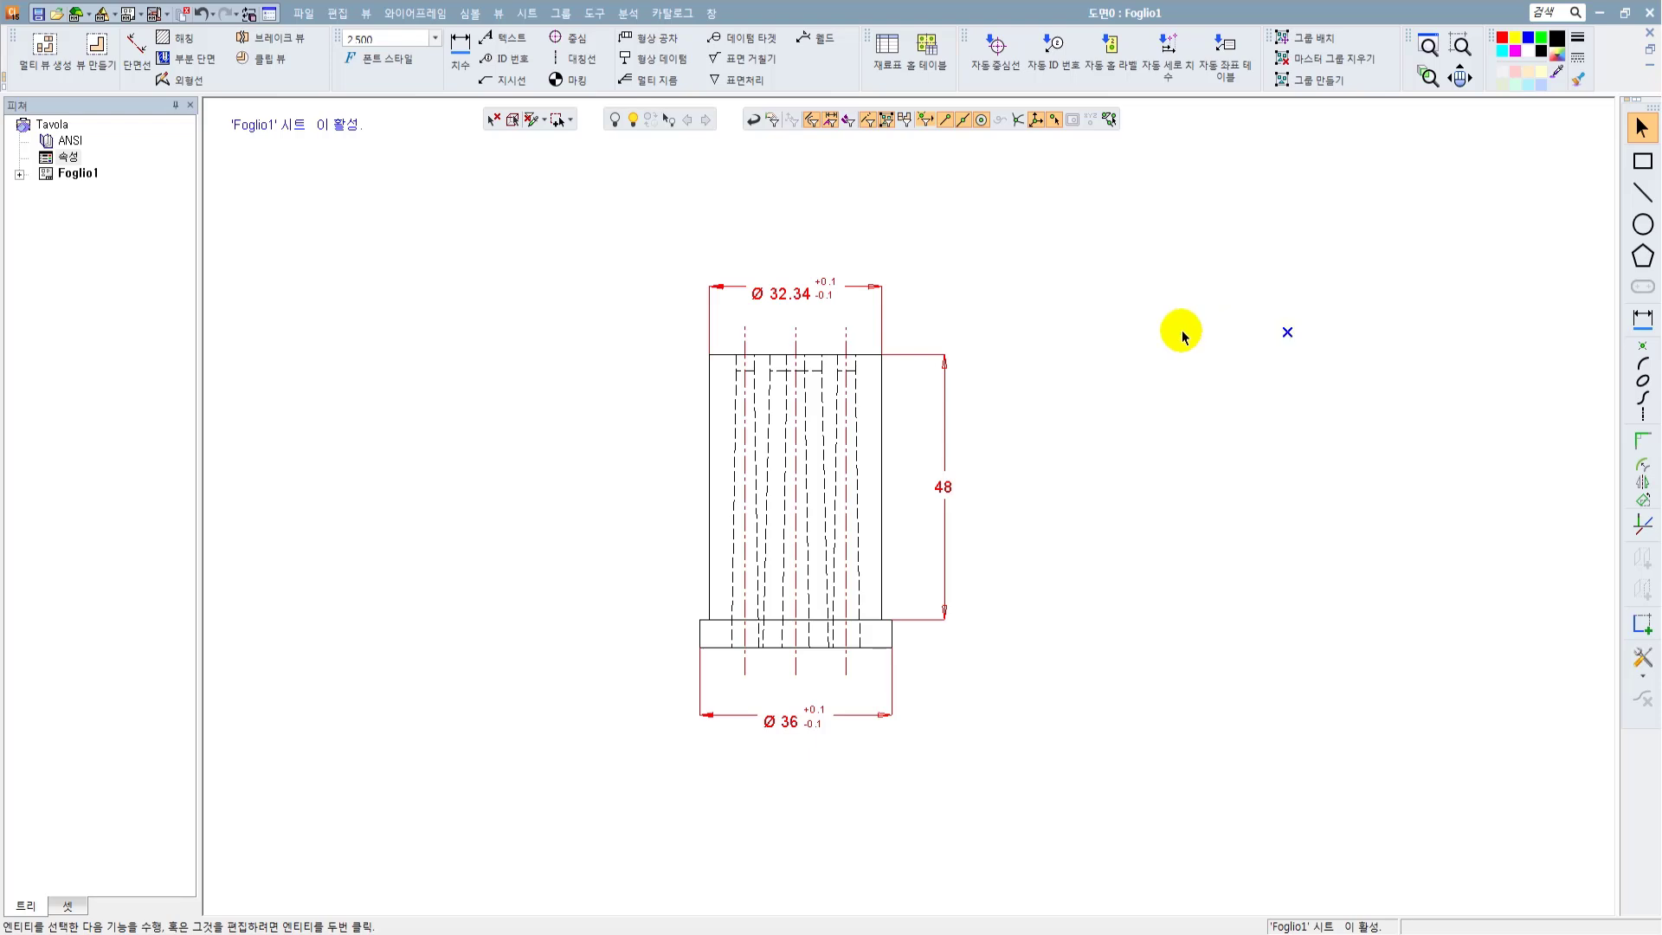
Step: Add a diameter dimension to the outer circle of the flanged cylinder's top view, with its text above and outside the circle
scroll(1246, 501, down, 6)
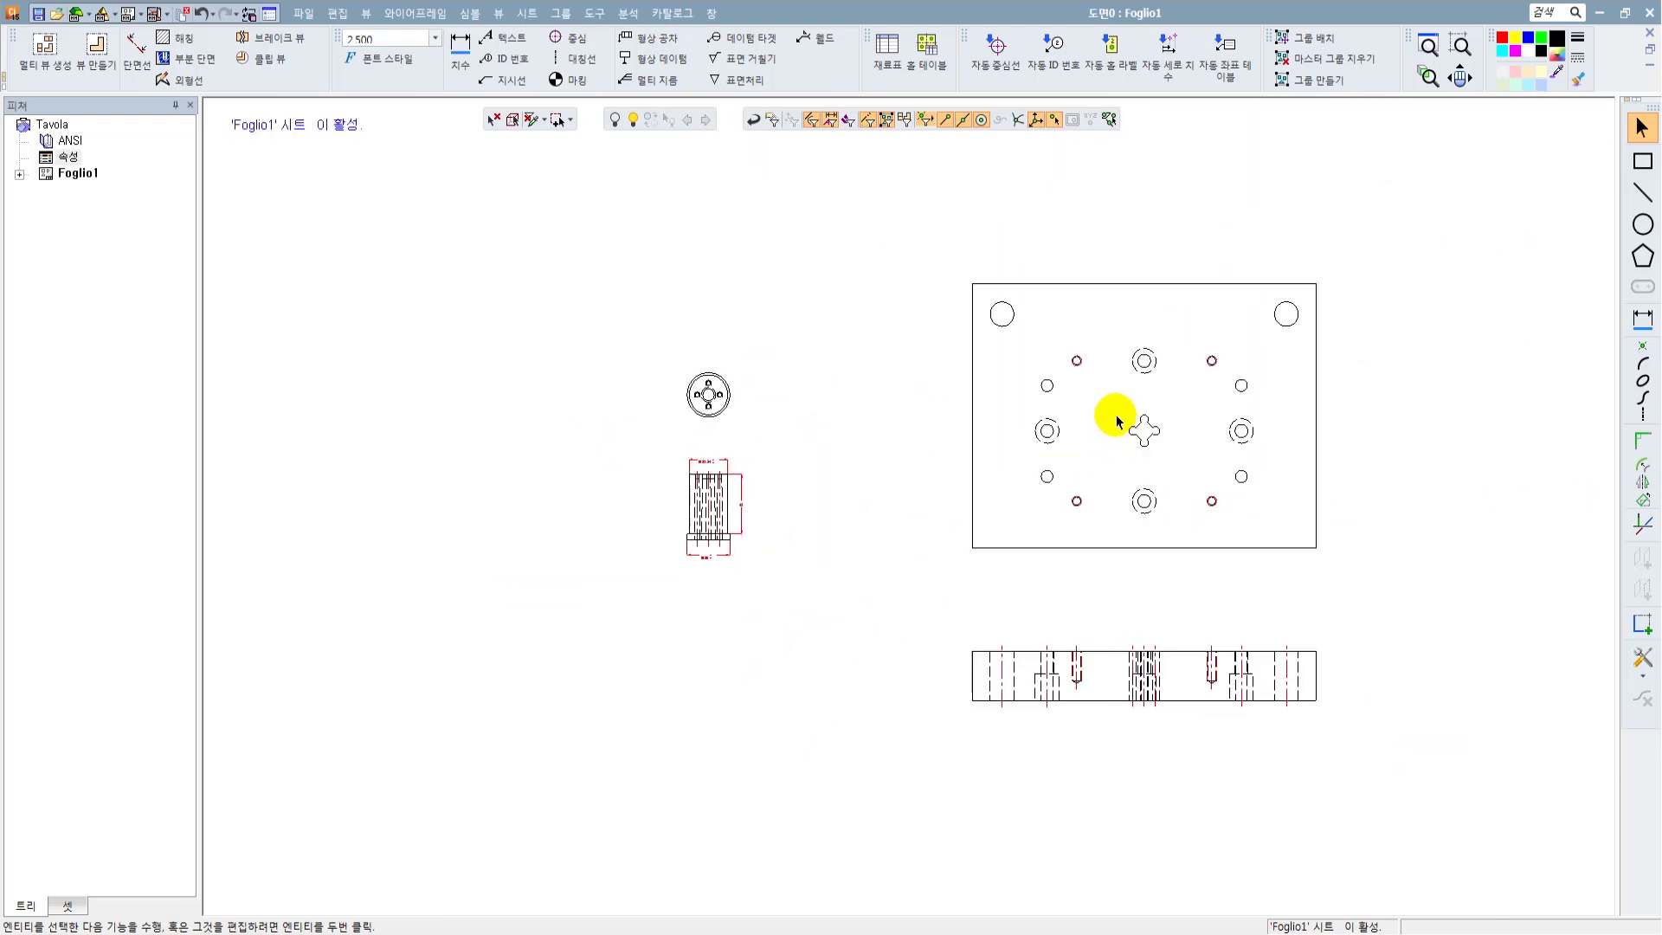
scroll(1057, 372, up, 2)
scroll(952, 433, up, 1)
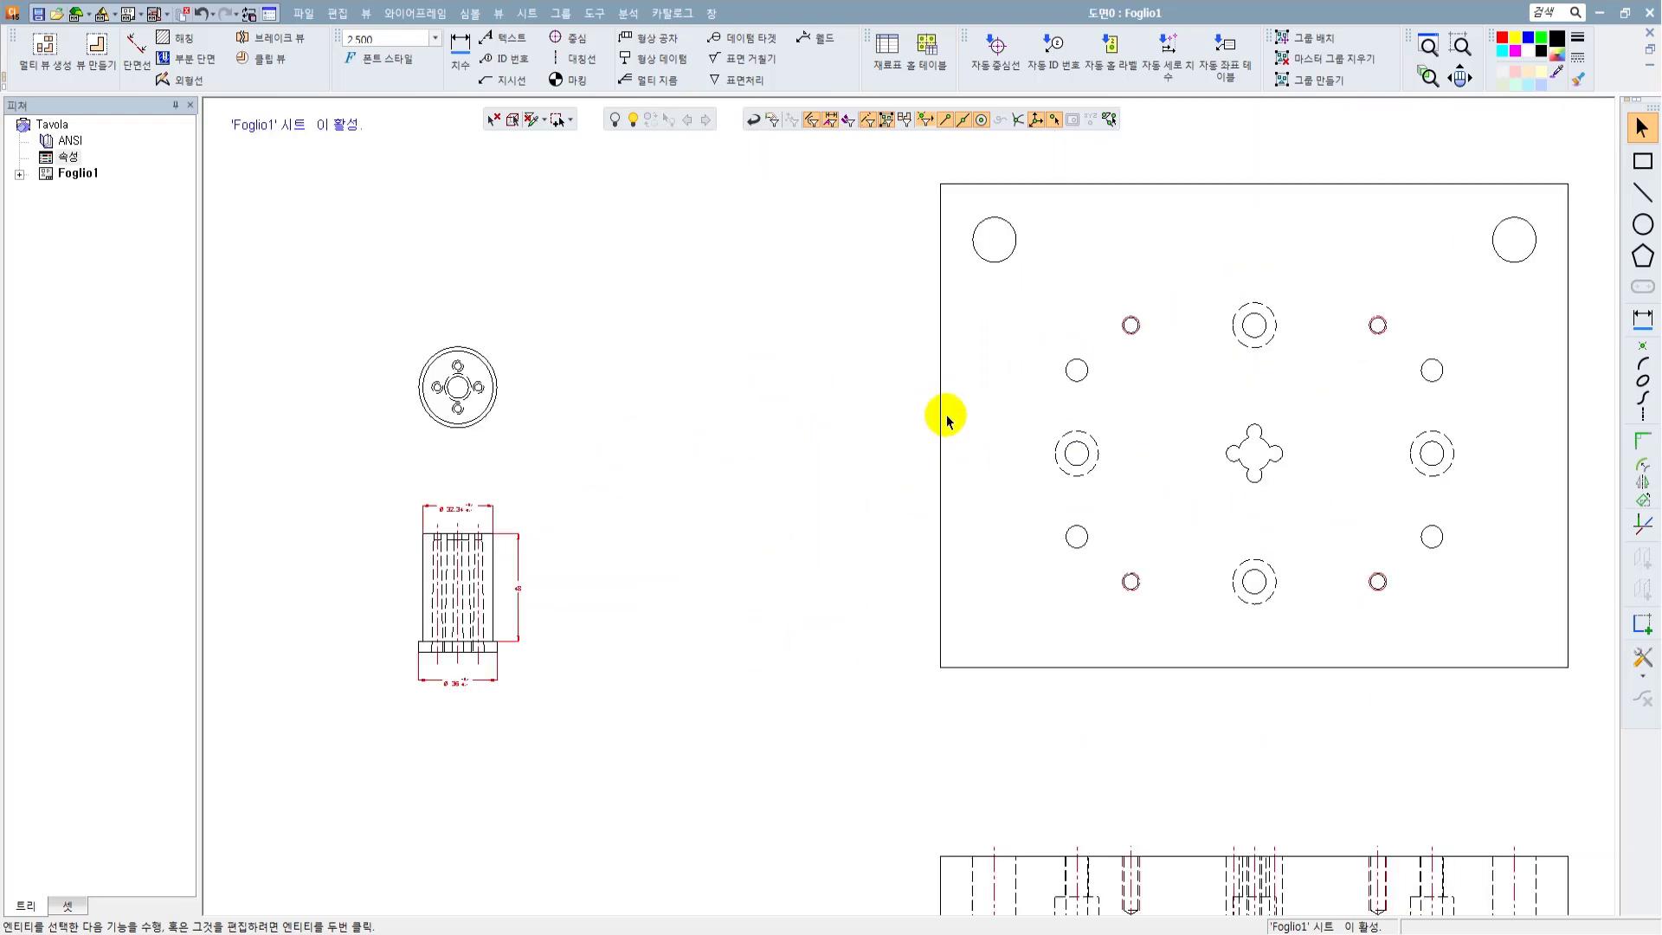
middle_drag(623, 370, 831, 386)
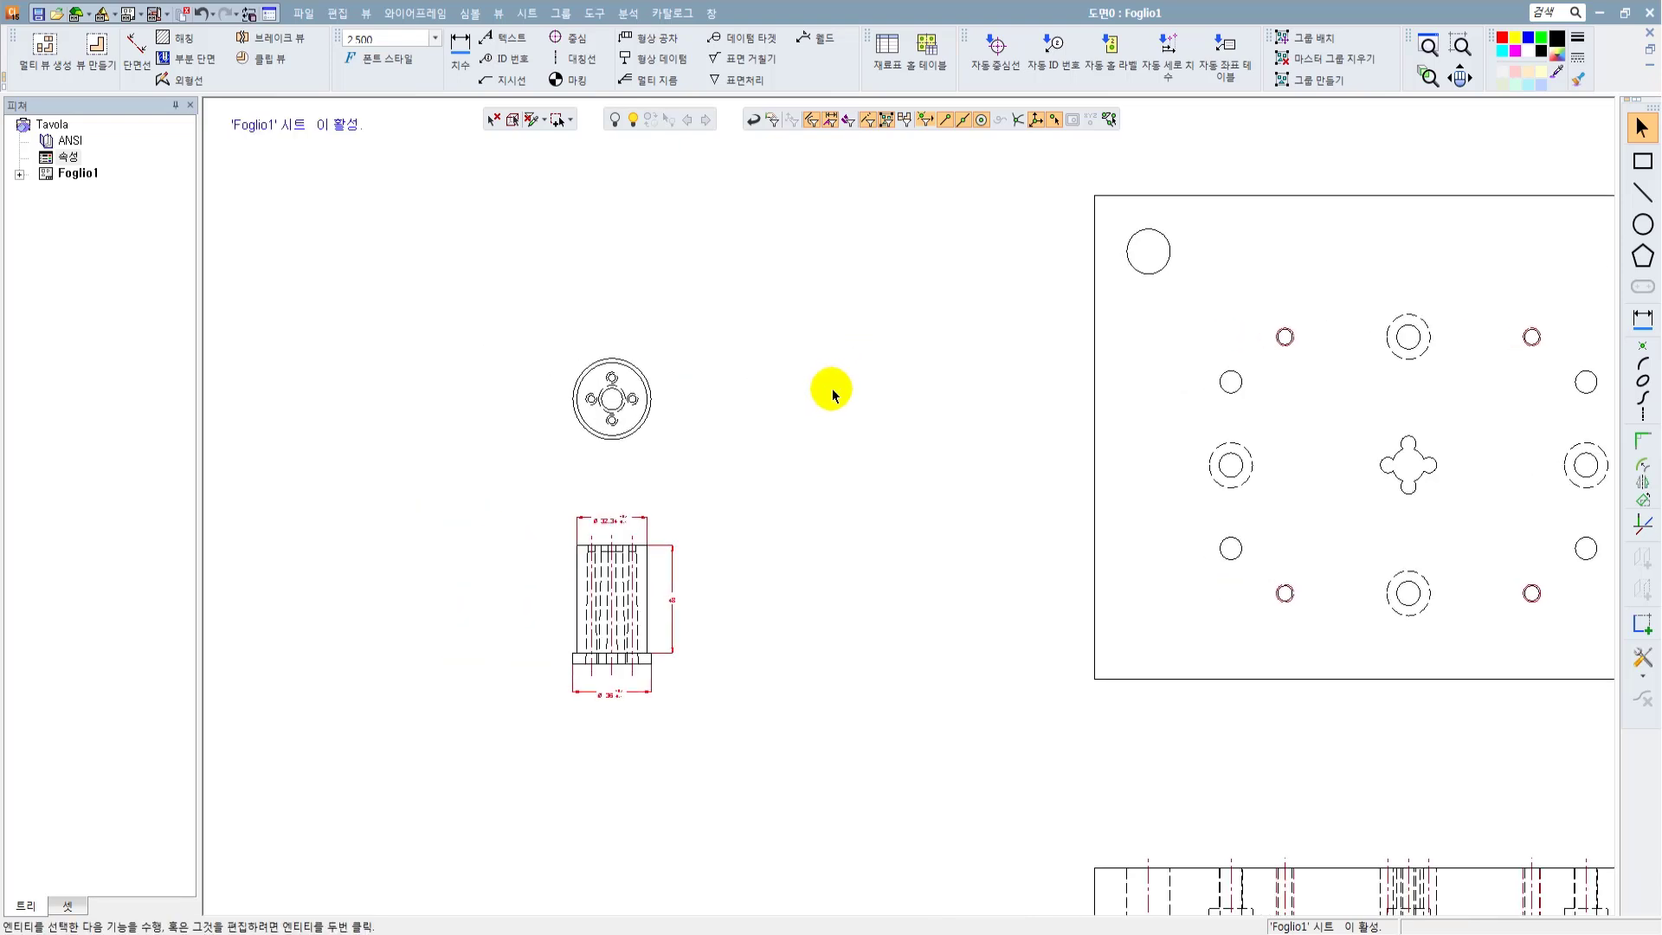
scroll(623, 363, up, 2)
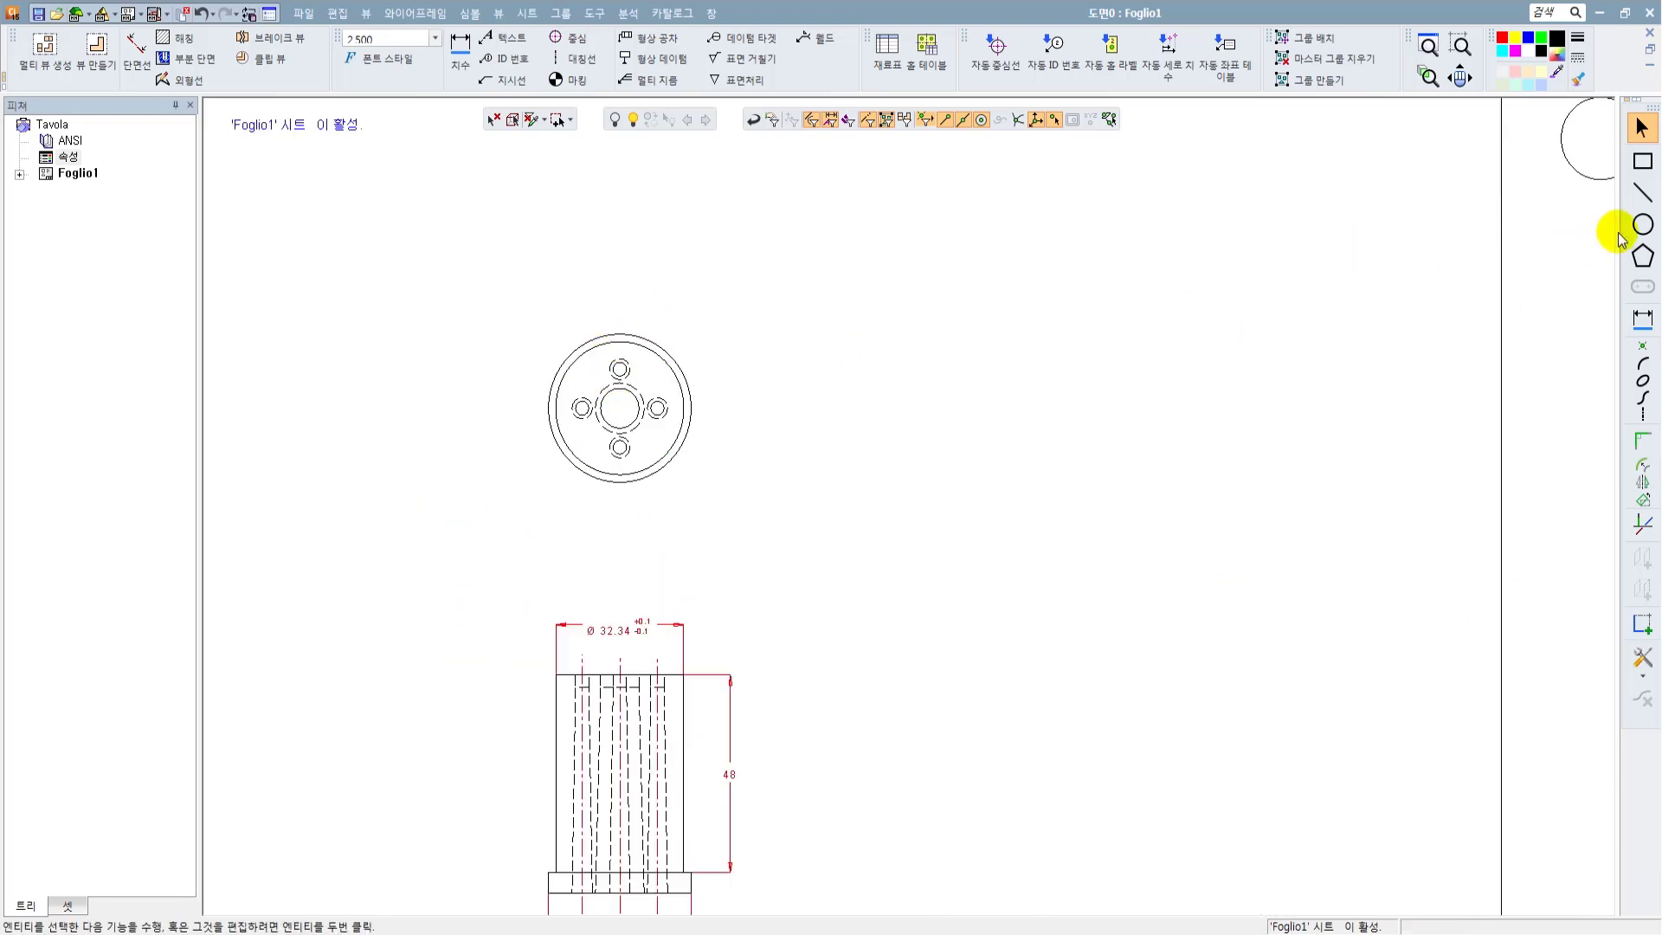
click(1642, 319)
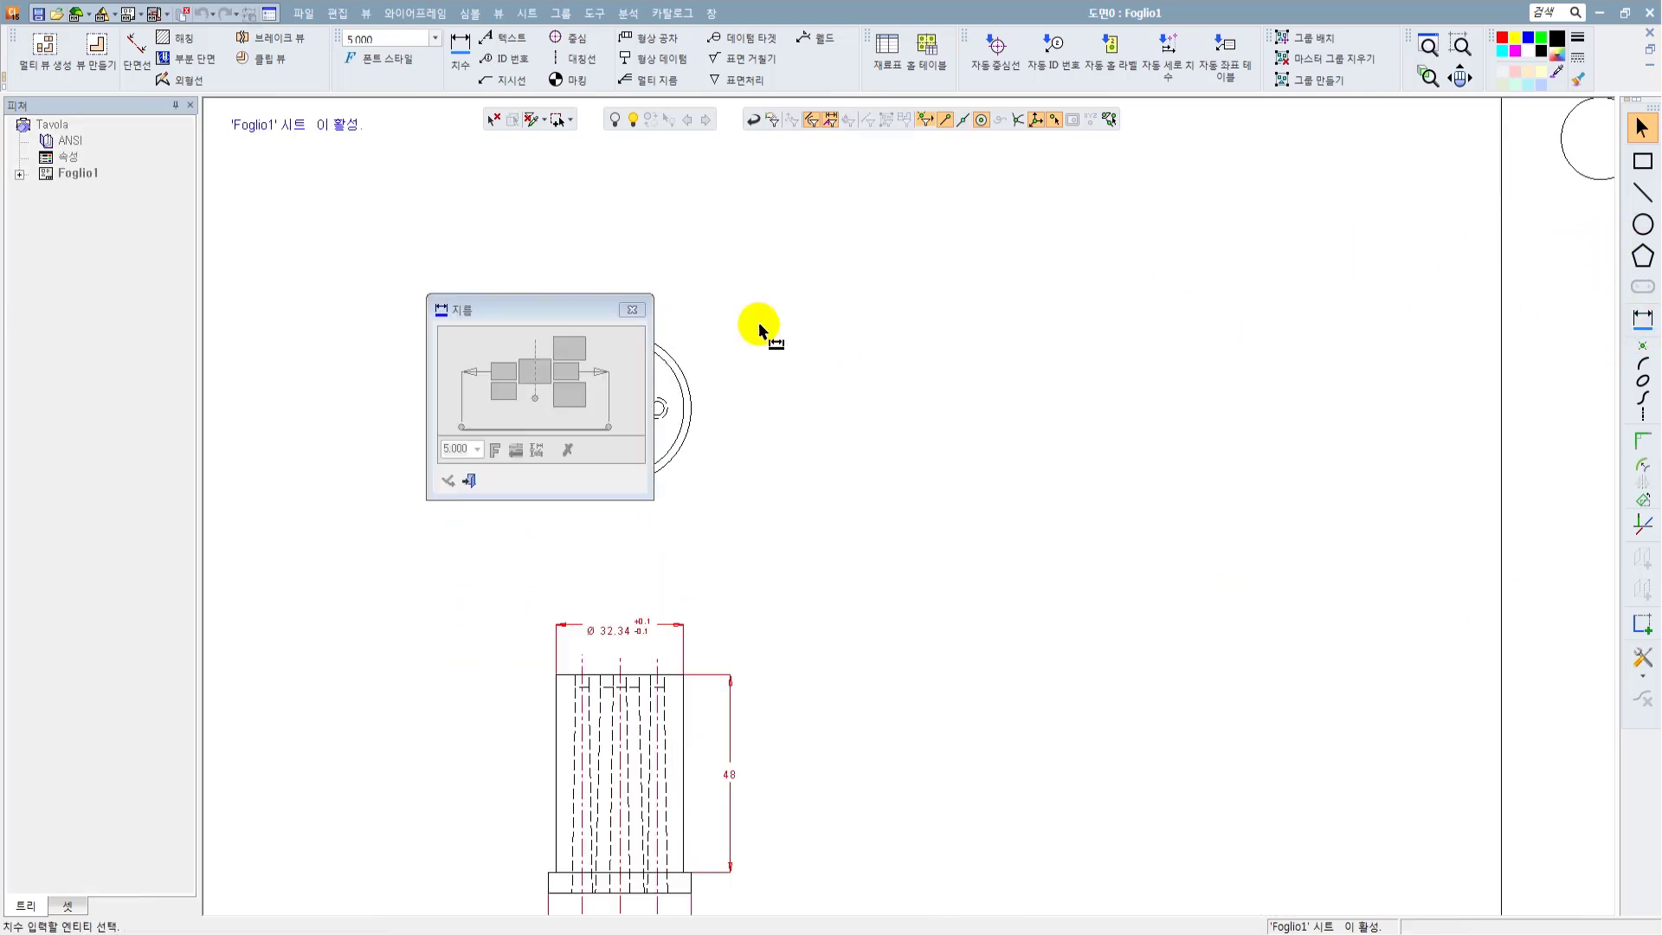
click(679, 359)
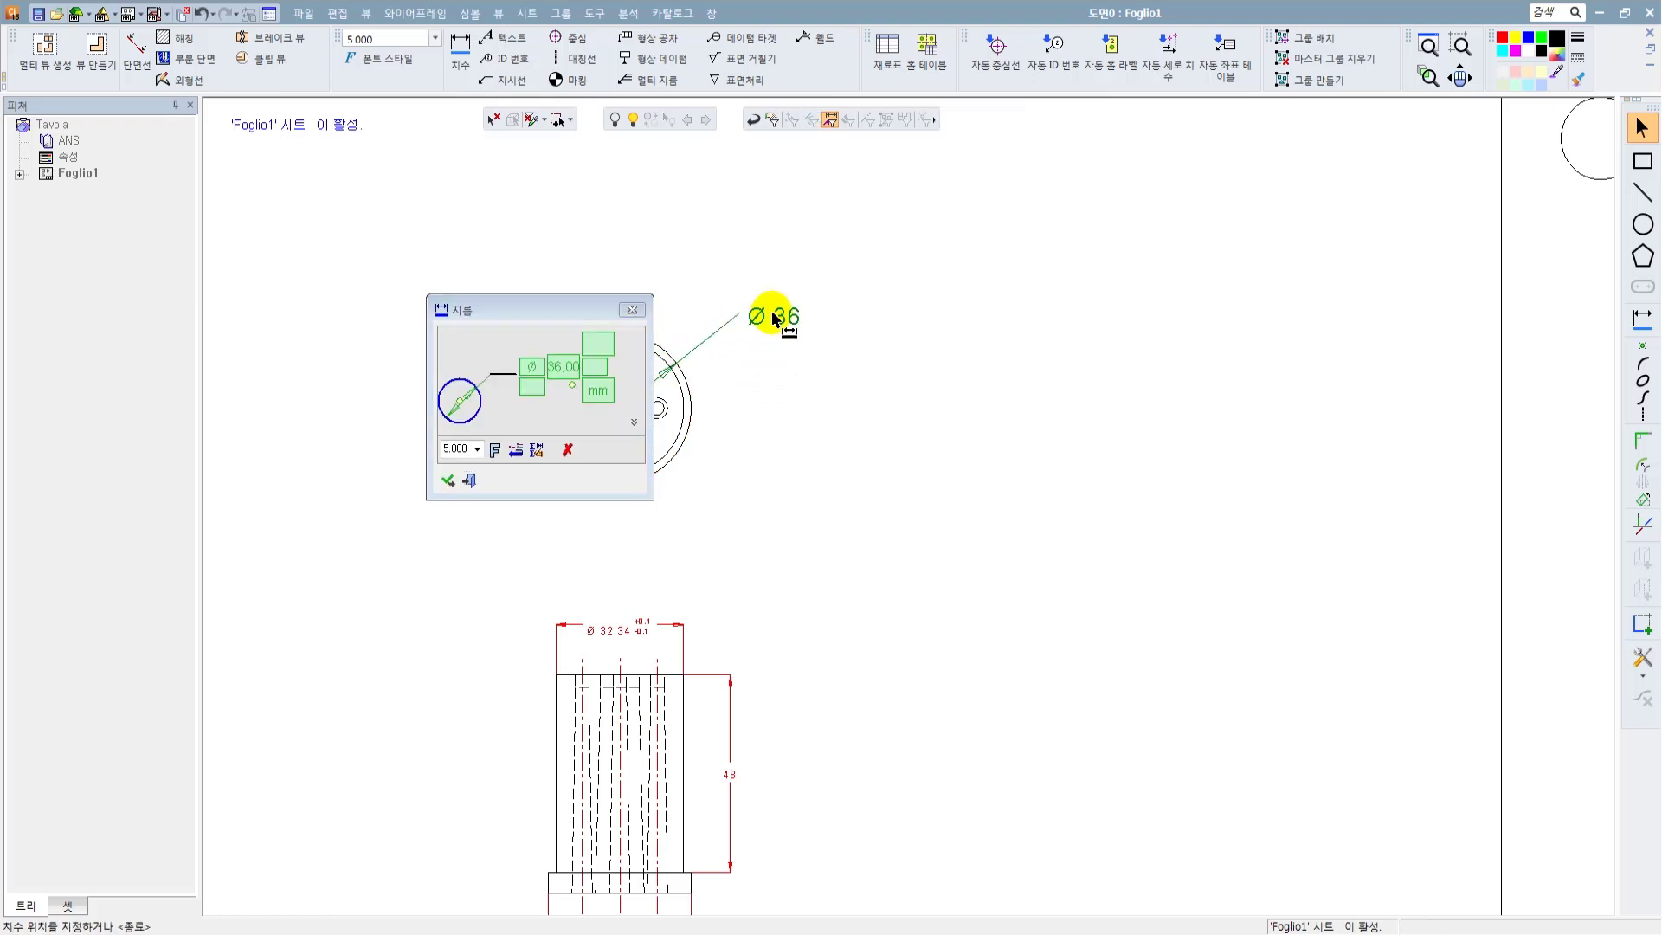
scroll(758, 320, up, 2)
middle_drag(745, 366, 1005, 348)
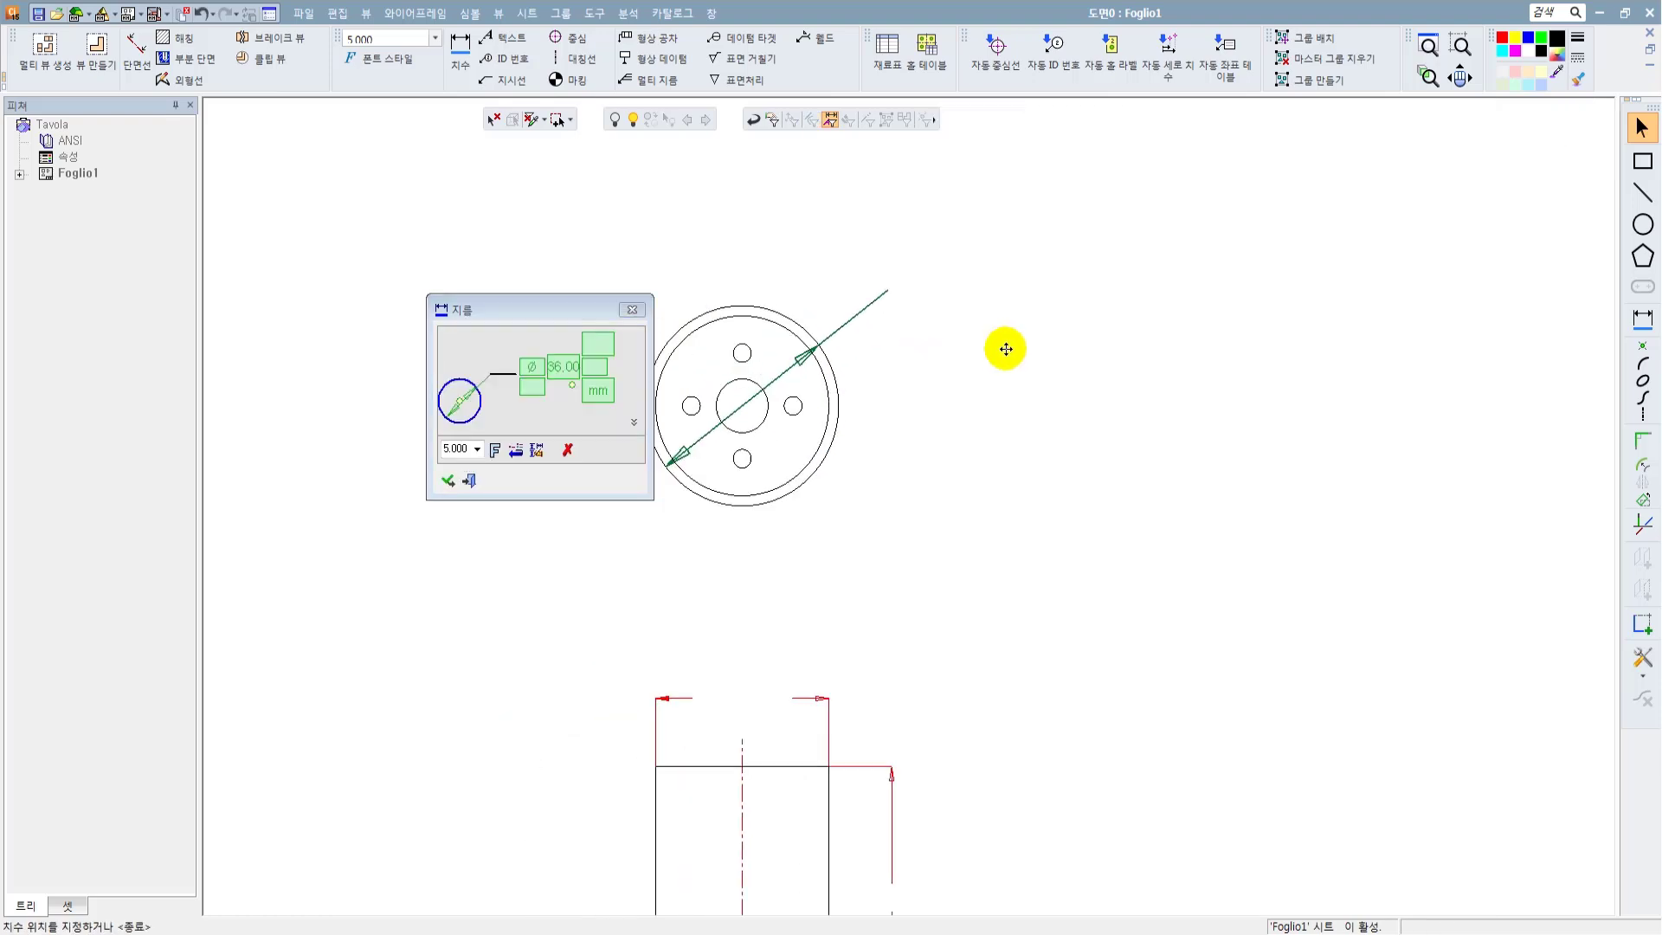
Step: Switch the top view's diameter dimension to two arrows pointing inward from outside the circle, and finish dimensioning
click(463, 398)
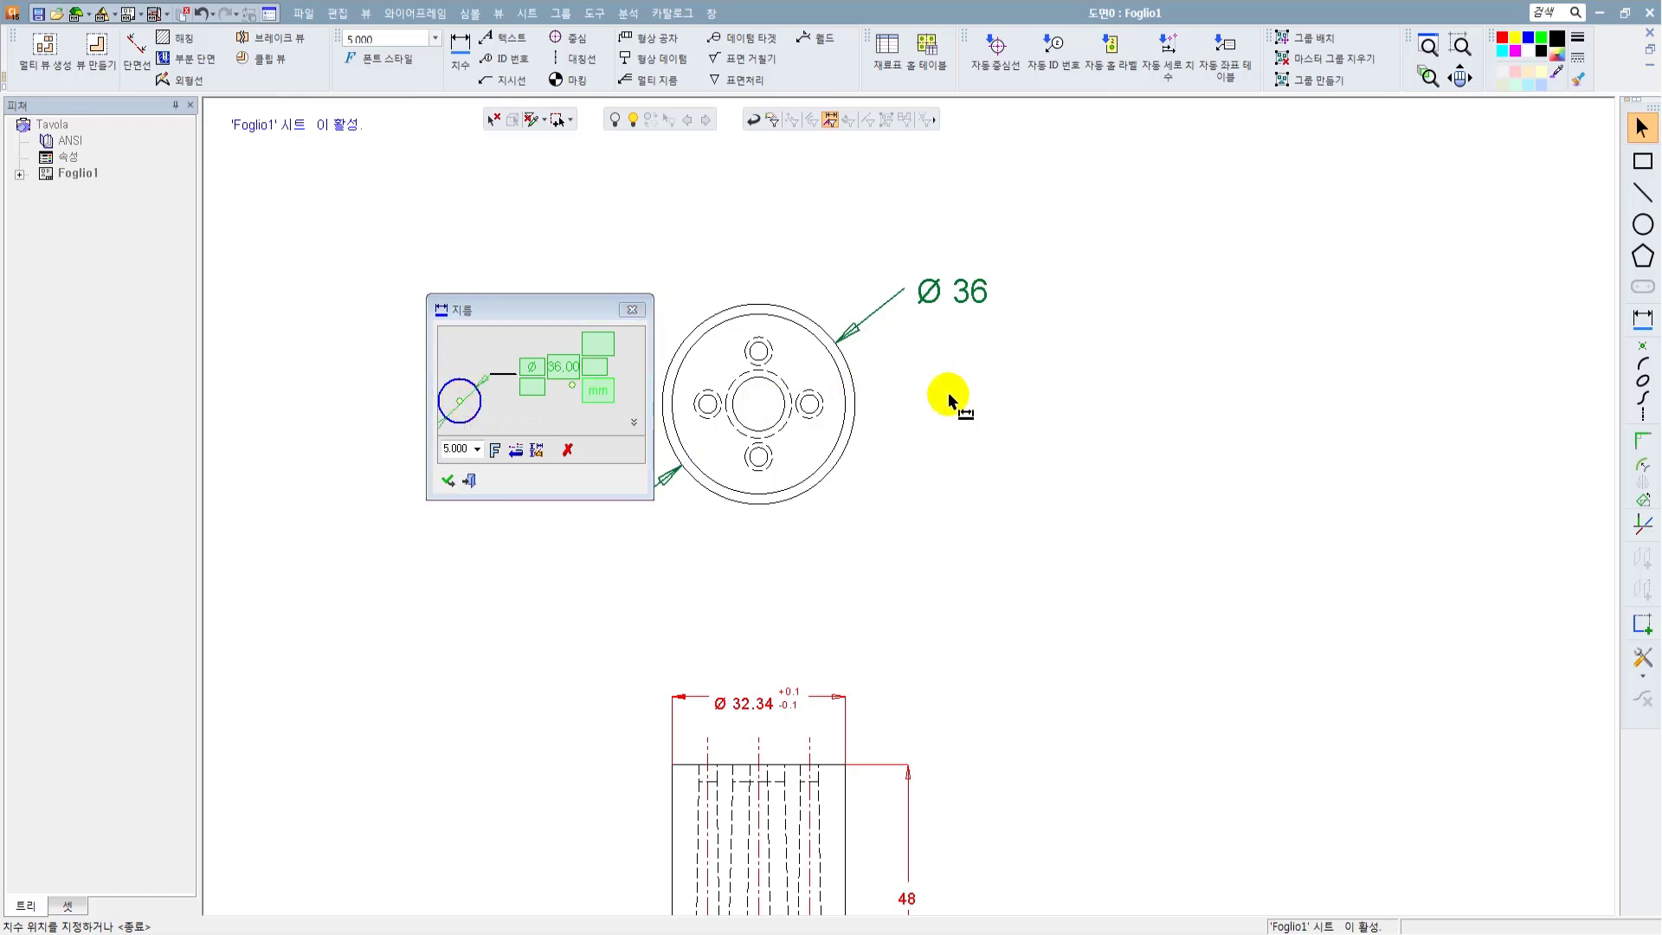
scroll(1026, 403, down, 1)
scroll(1026, 403, down, 1)
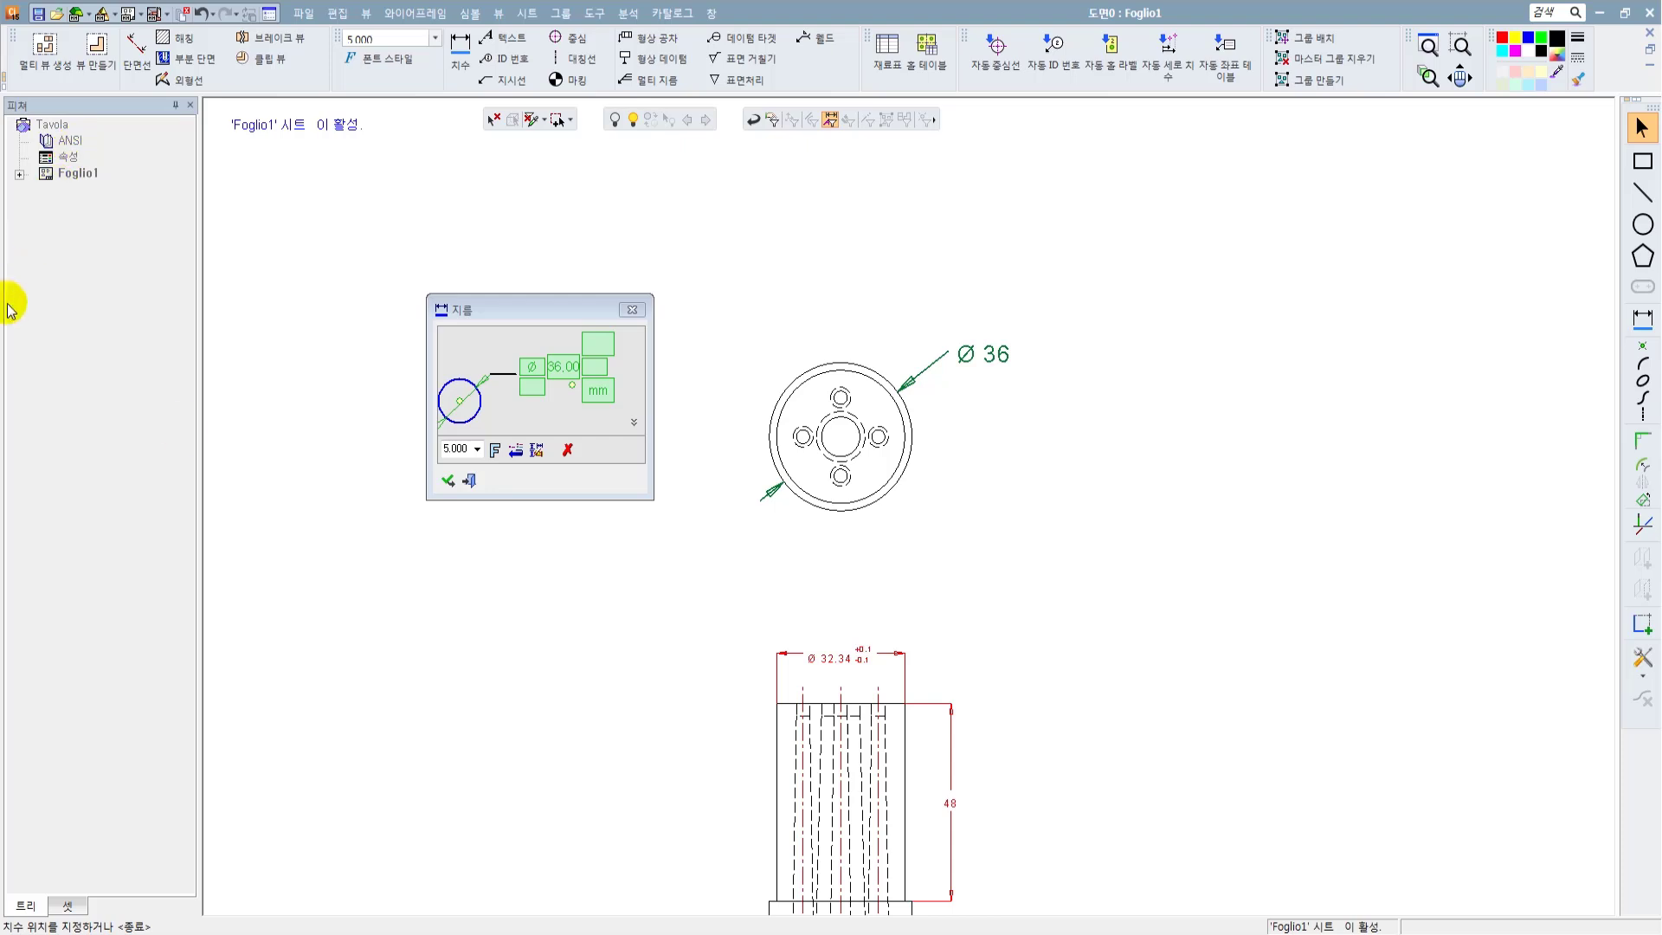
click(469, 479)
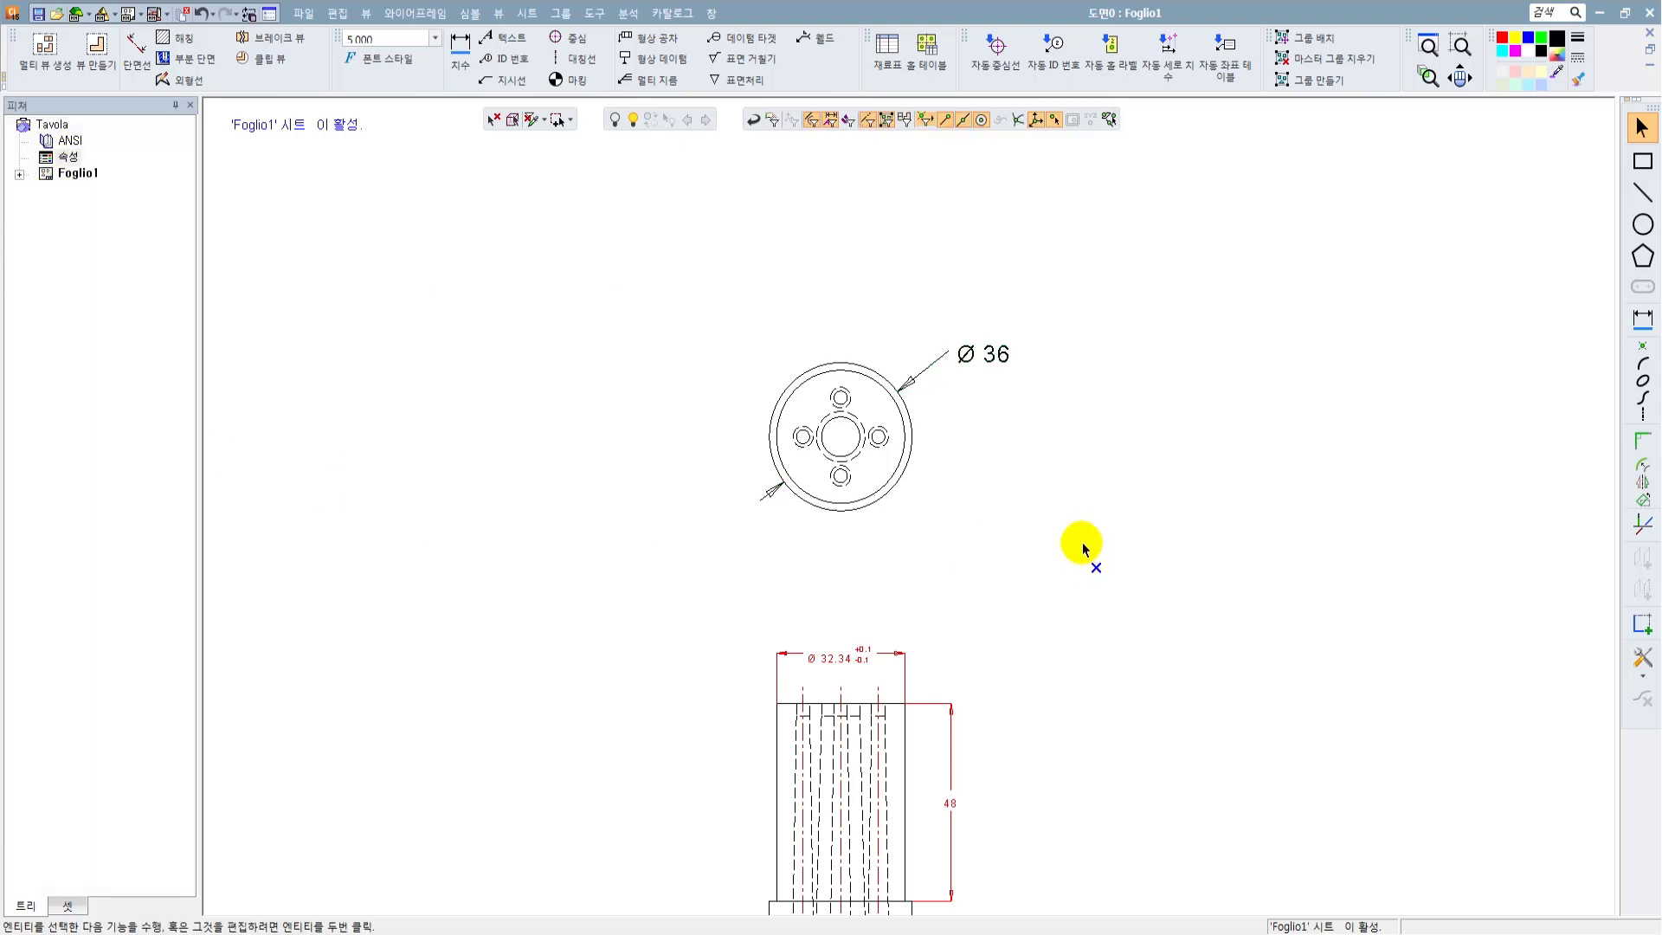
Step: Add centre marks to the plate top view's two corner holes and to all inner holes, including the central cross-shaped cutout
scroll(949, 542, down, 4)
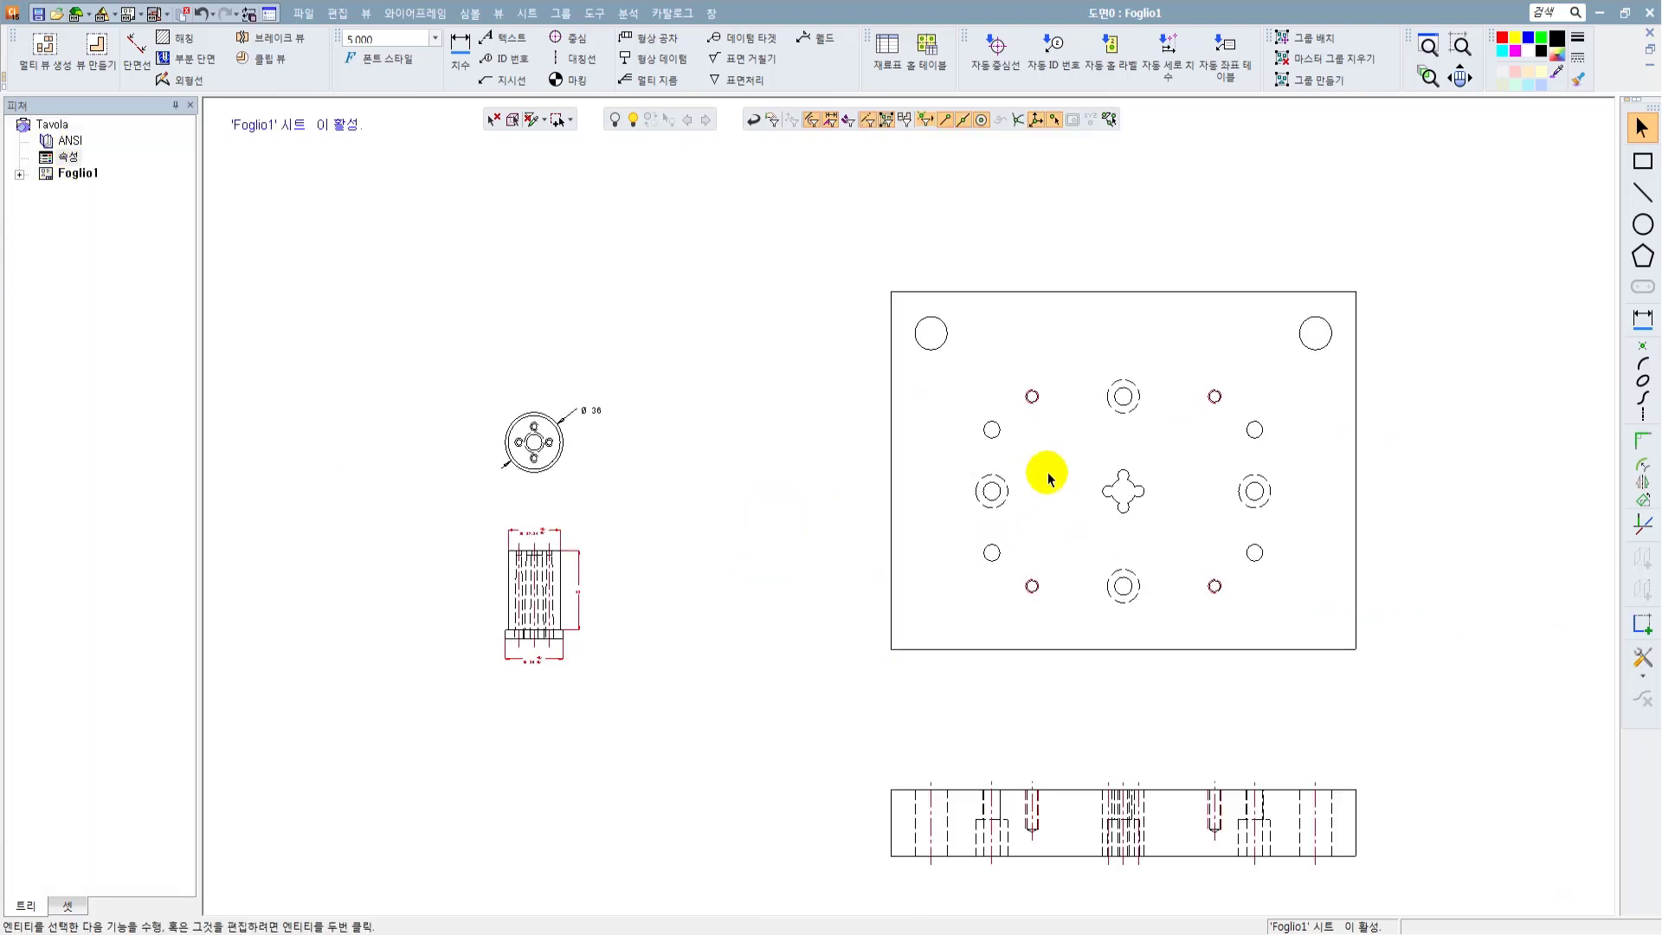
middle_drag(1047, 475, 874, 491)
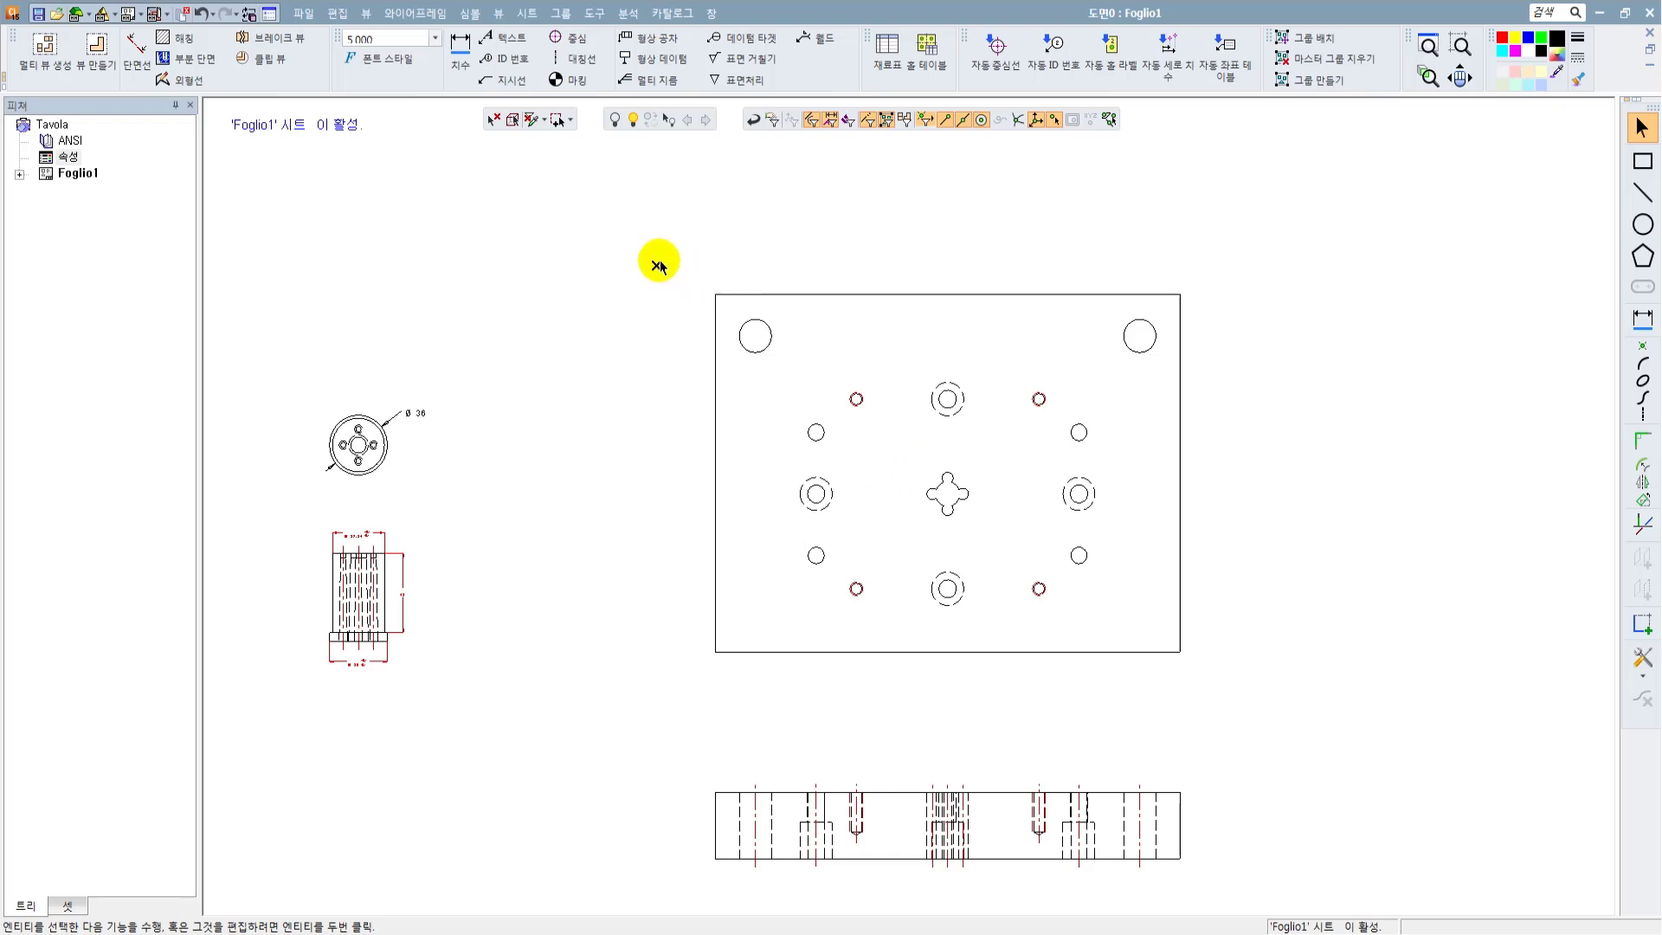
click(468, 14)
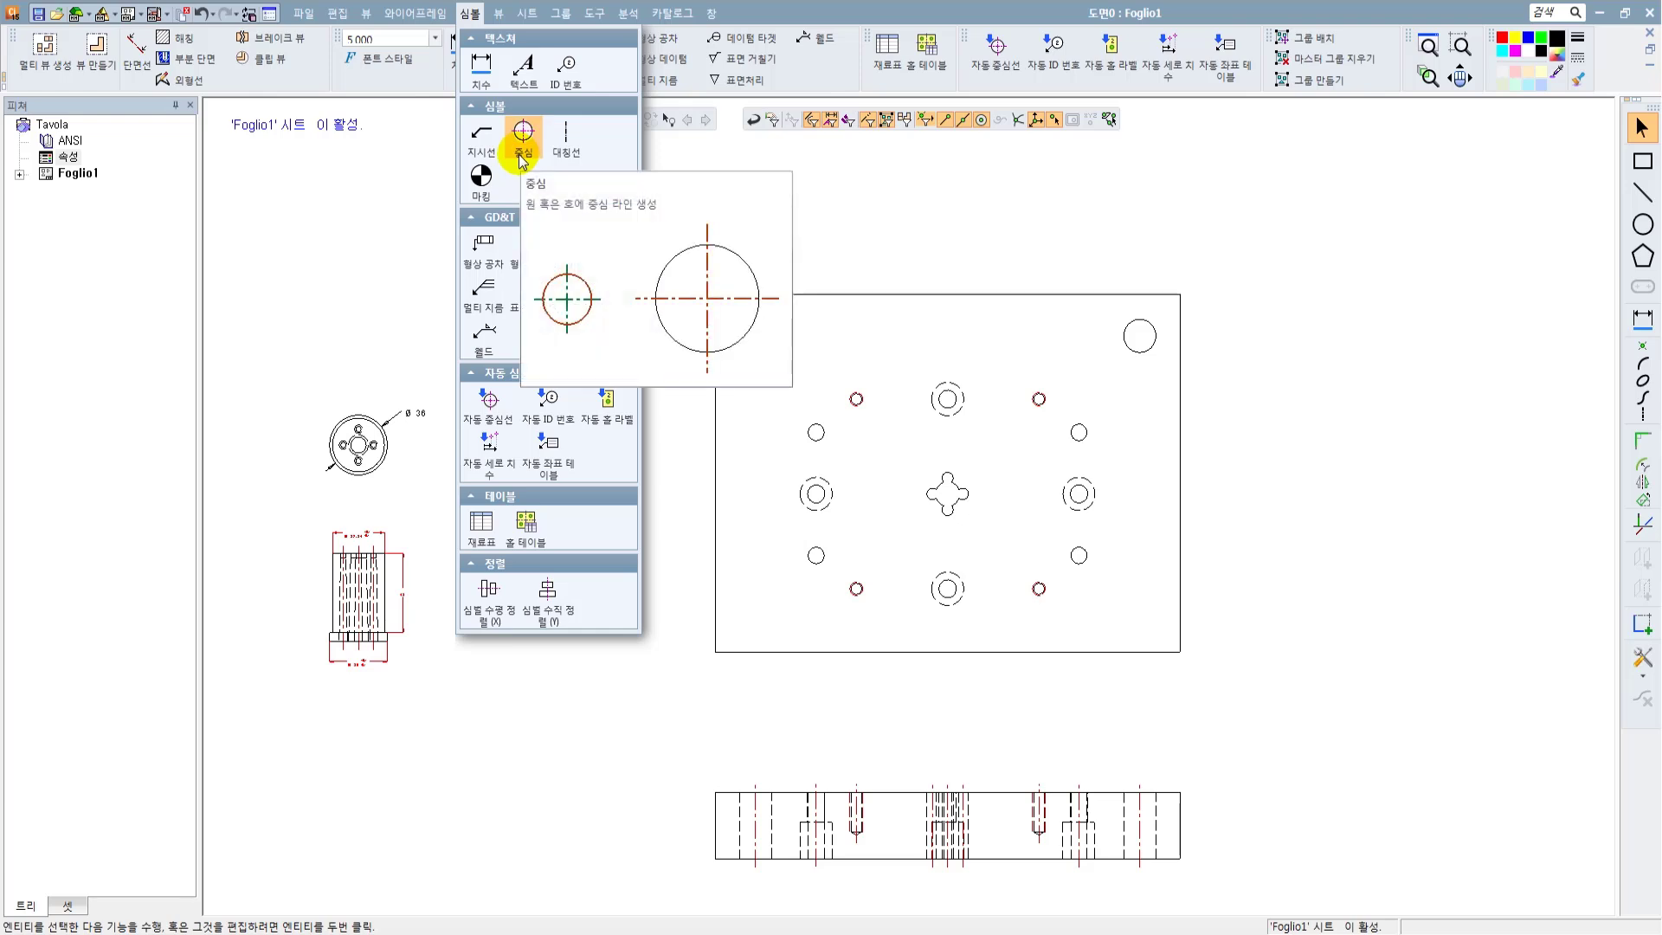
click(900, 170)
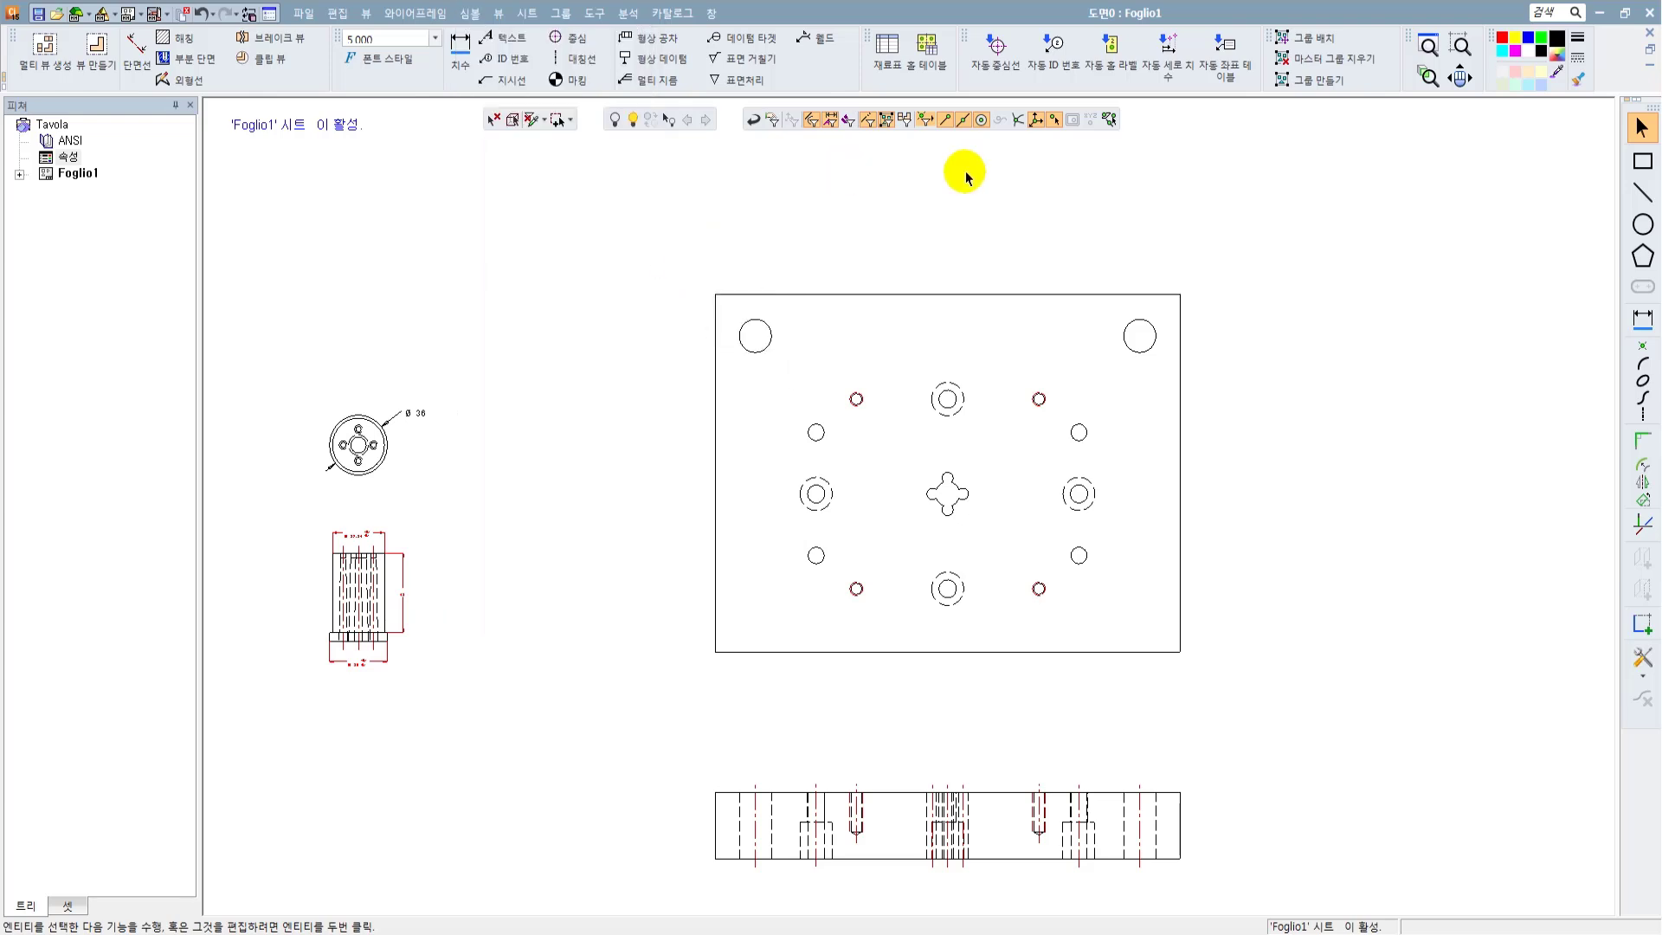
click(586, 45)
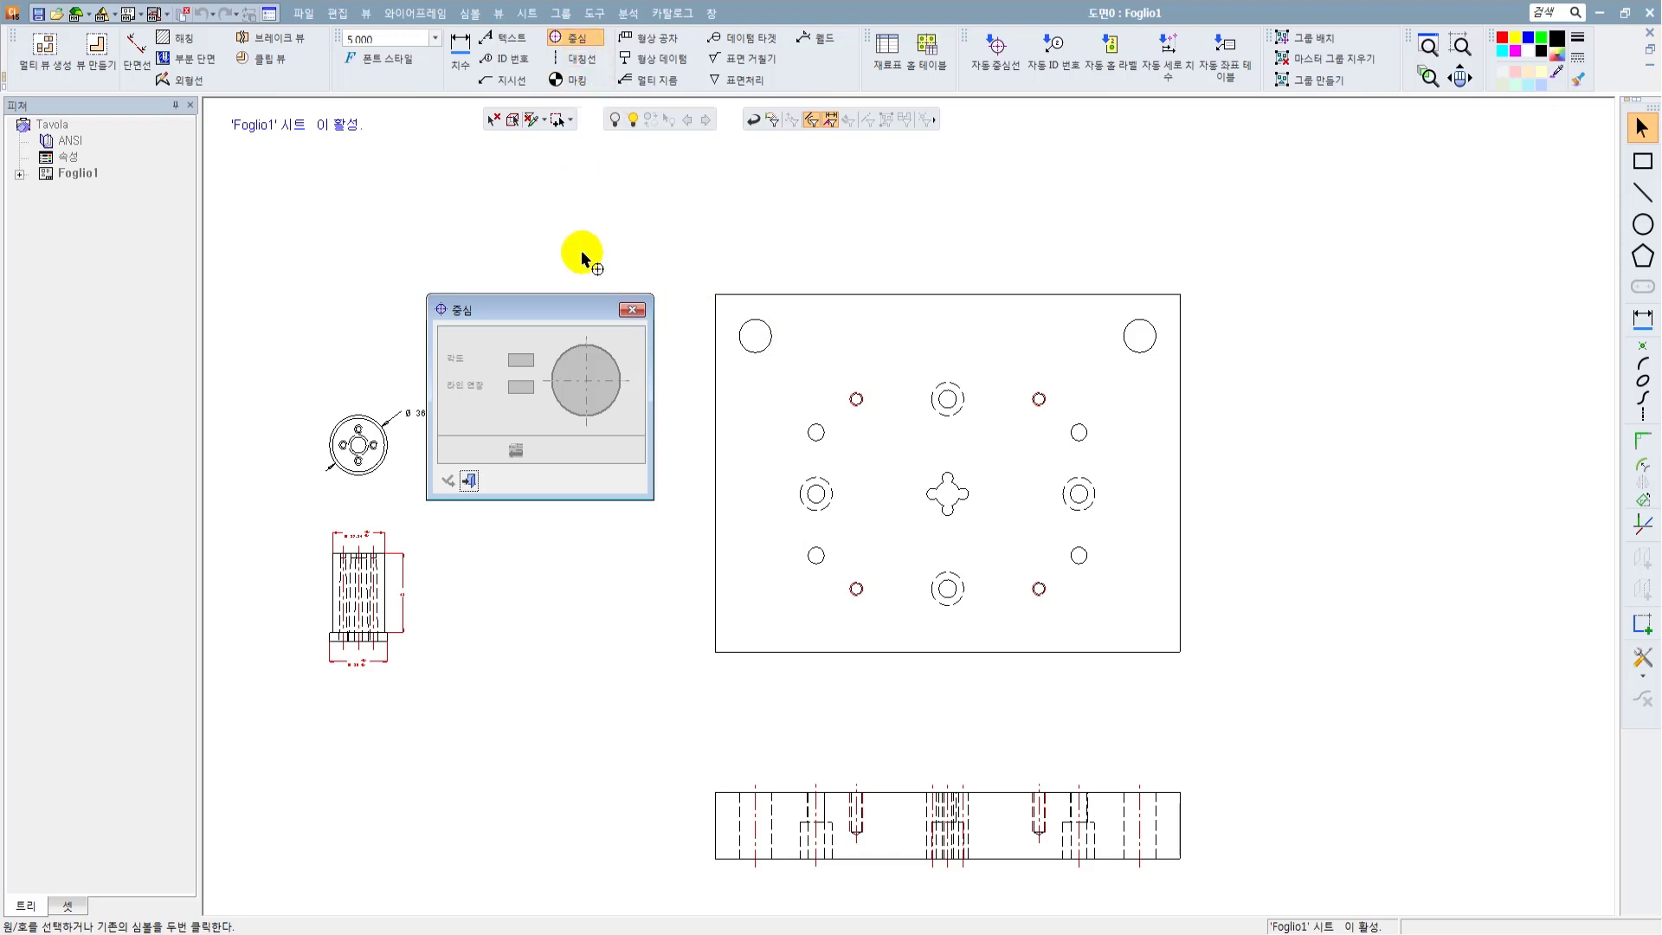
scroll(765, 354, up, 1)
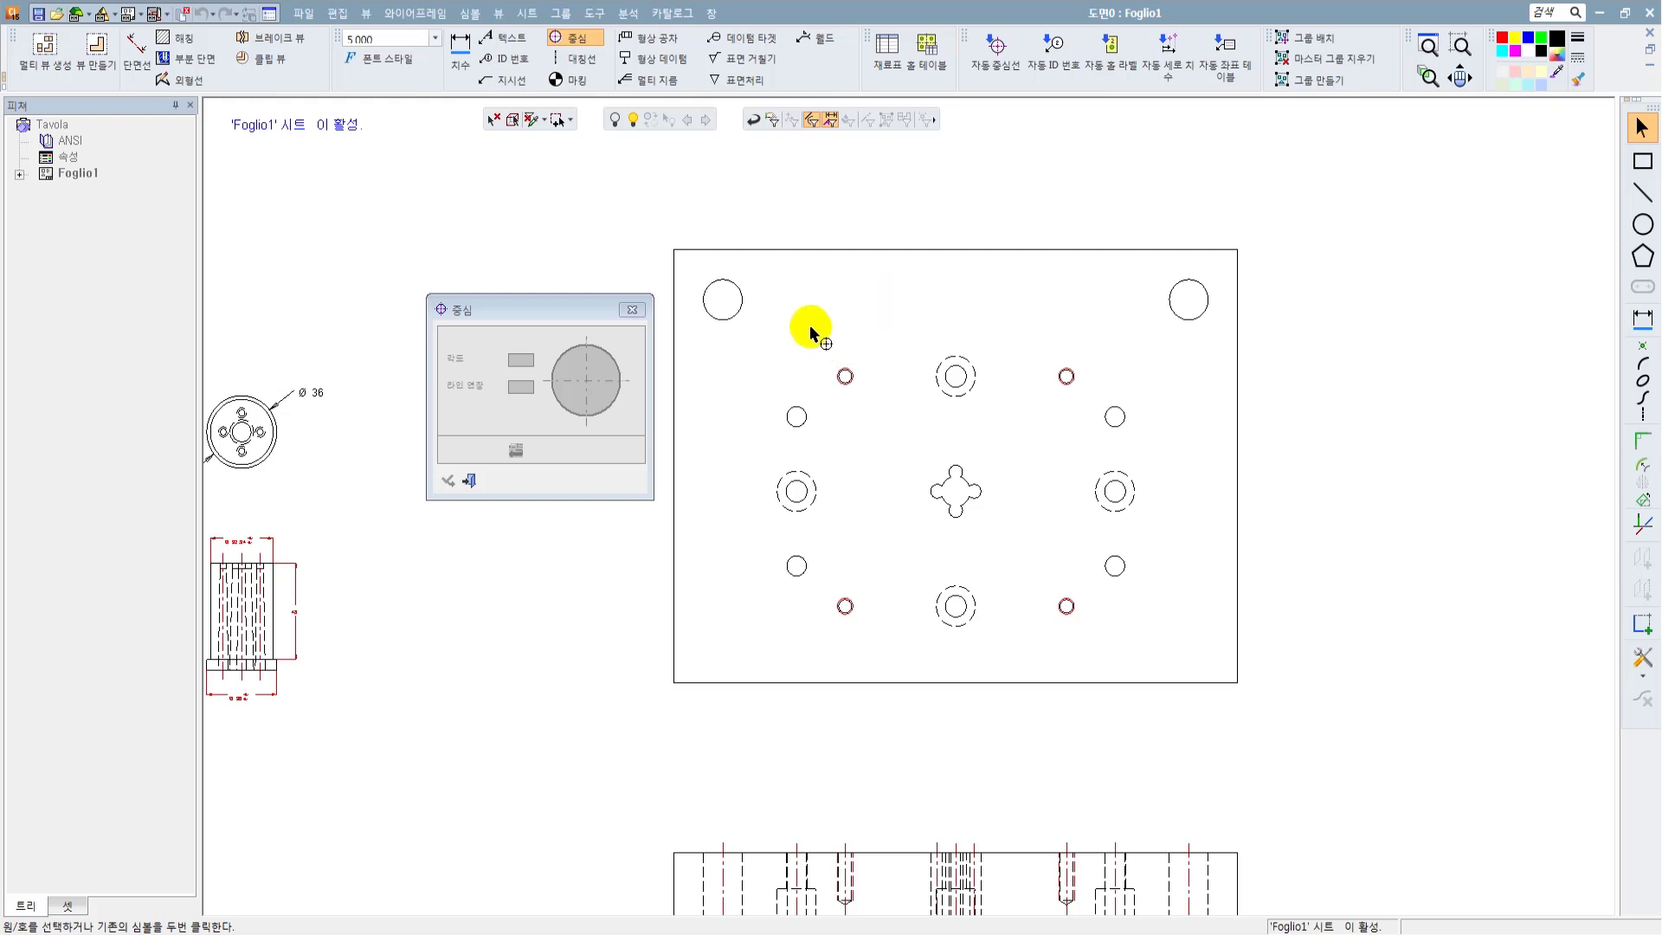
middle_drag(809, 327, 939, 289)
mouse_move(762, 191)
mouse_down()
mouse_move(1309, 304)
mouse_move(1413, 297)
mouse_up()
drag(863, 310, 1310, 632)
scroll(1094, 444, up, 4)
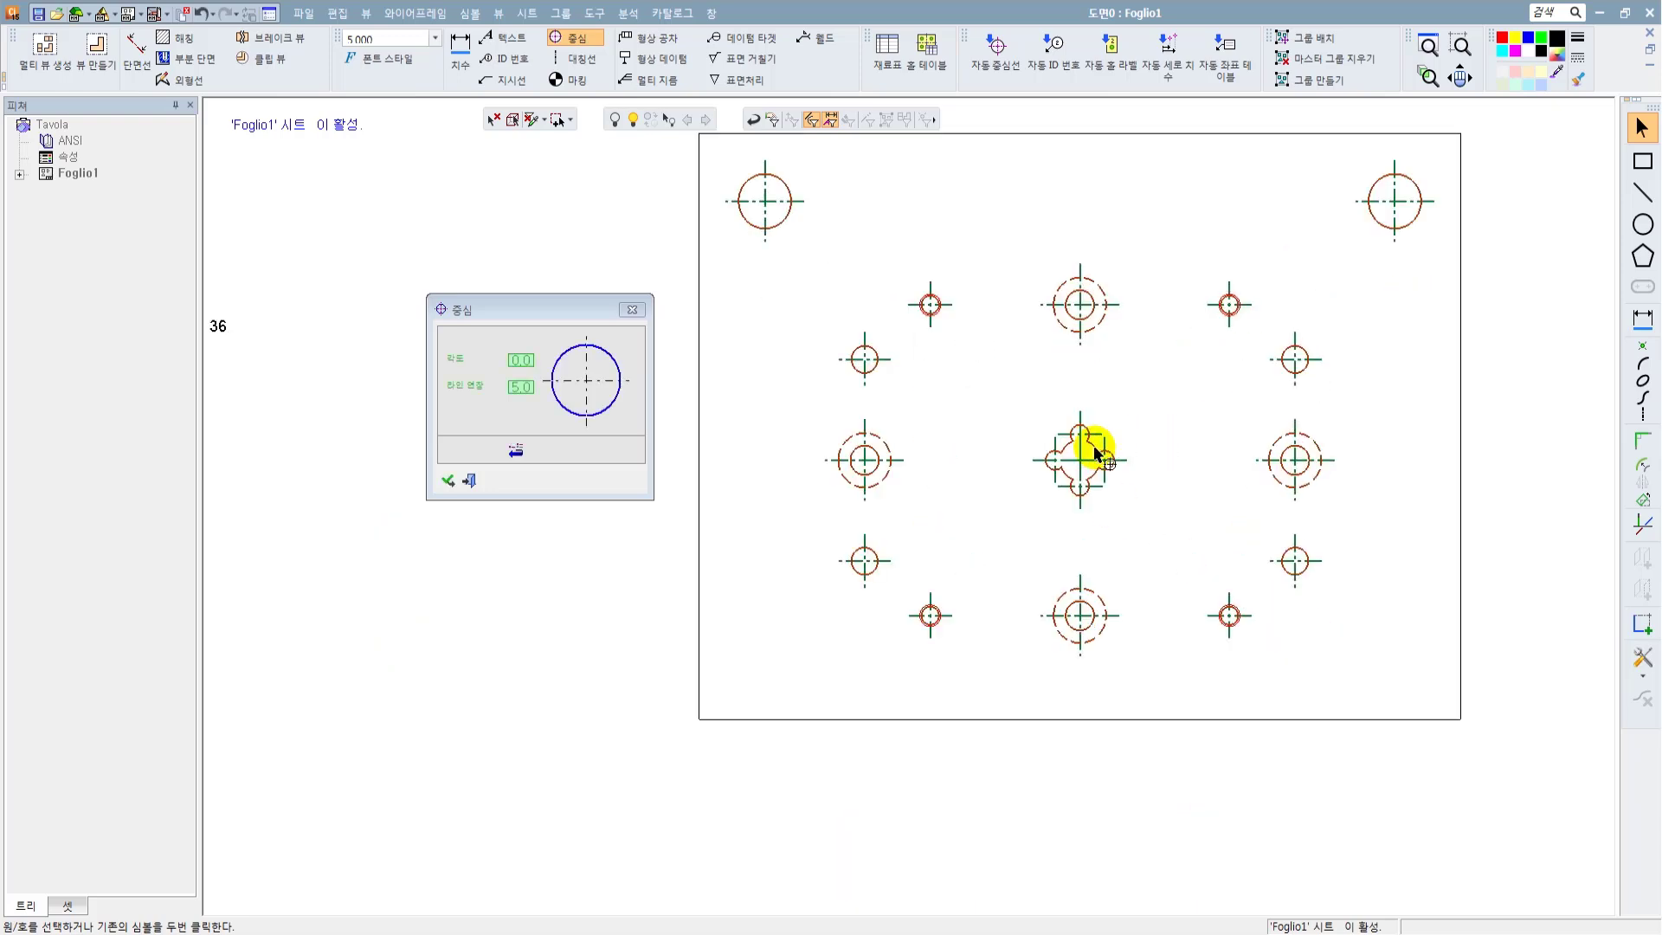
Step: Undo the inner centre marks and mark only the holes surrounding the central cross-shaped cutout, leaving the cutout unmarked
key(ctrl+z)
scroll(1120, 531, down, 4)
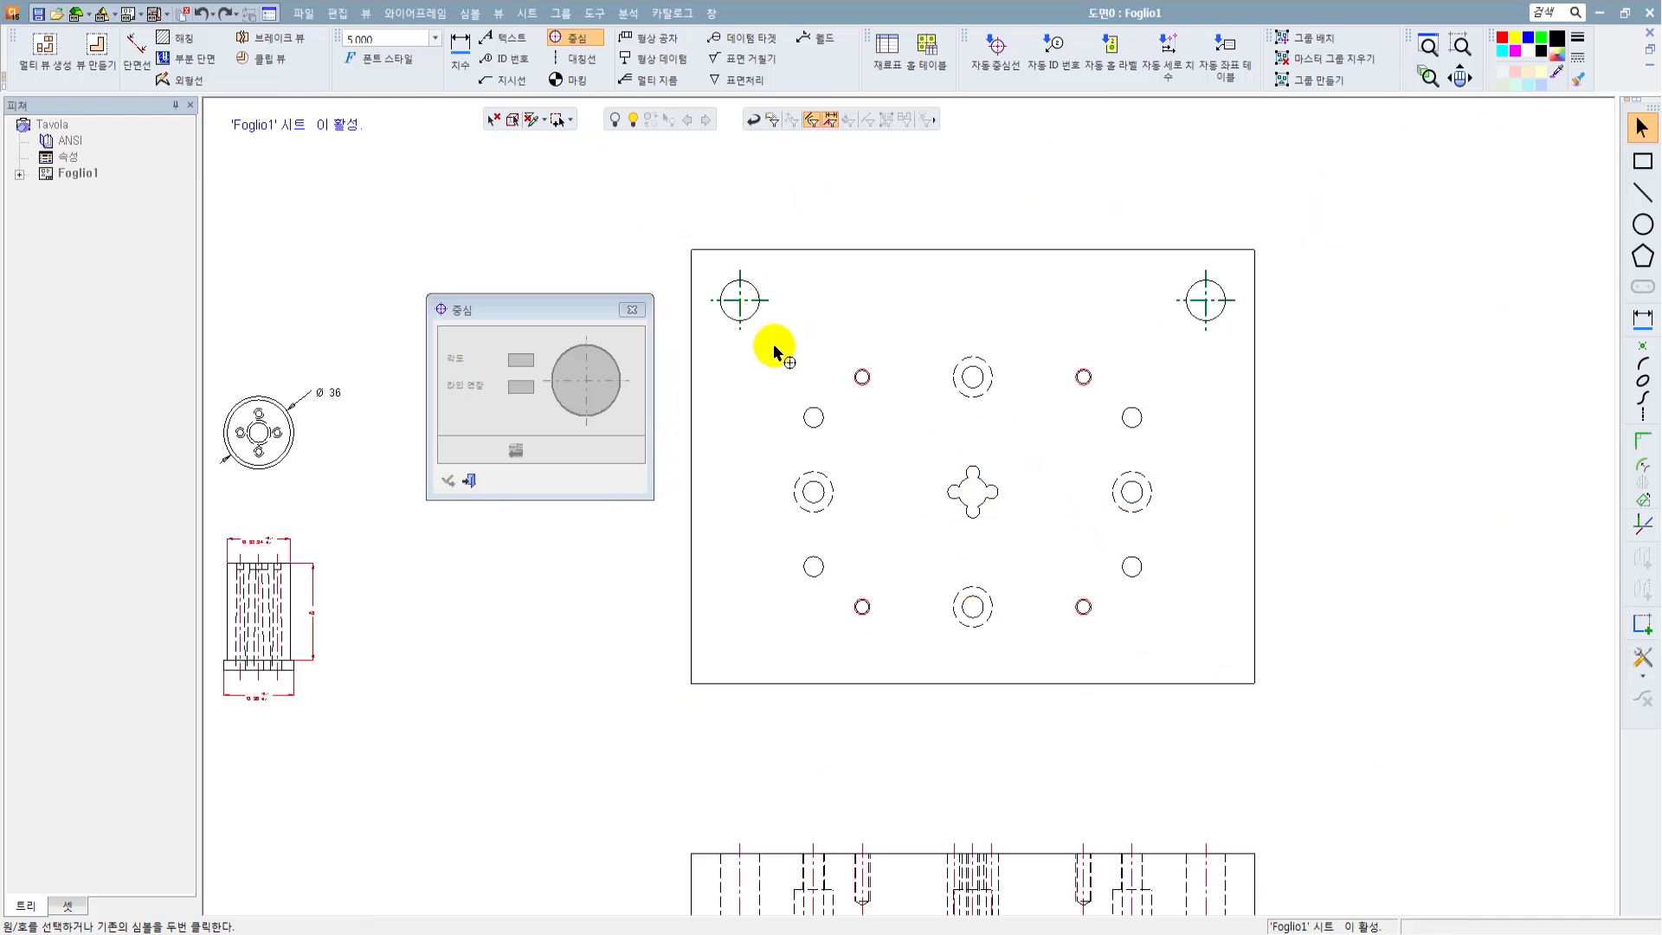
drag(779, 344, 1125, 435)
drag(780, 506, 1161, 668)
drag(1084, 402, 1179, 601)
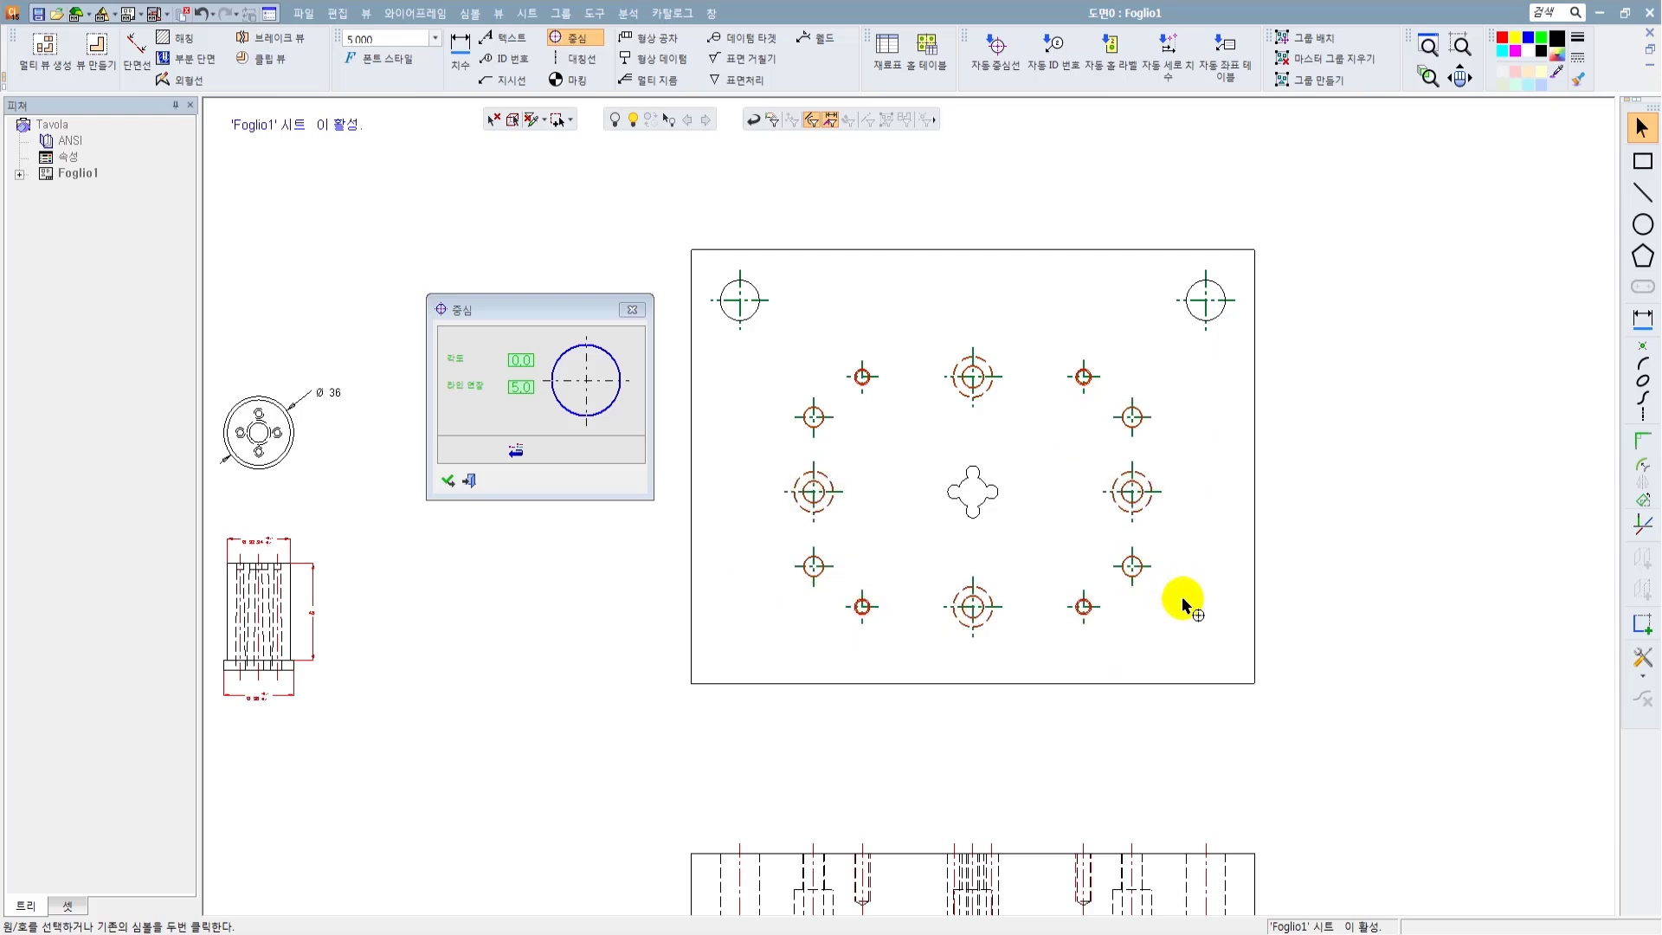
scroll(1065, 450, up, 2)
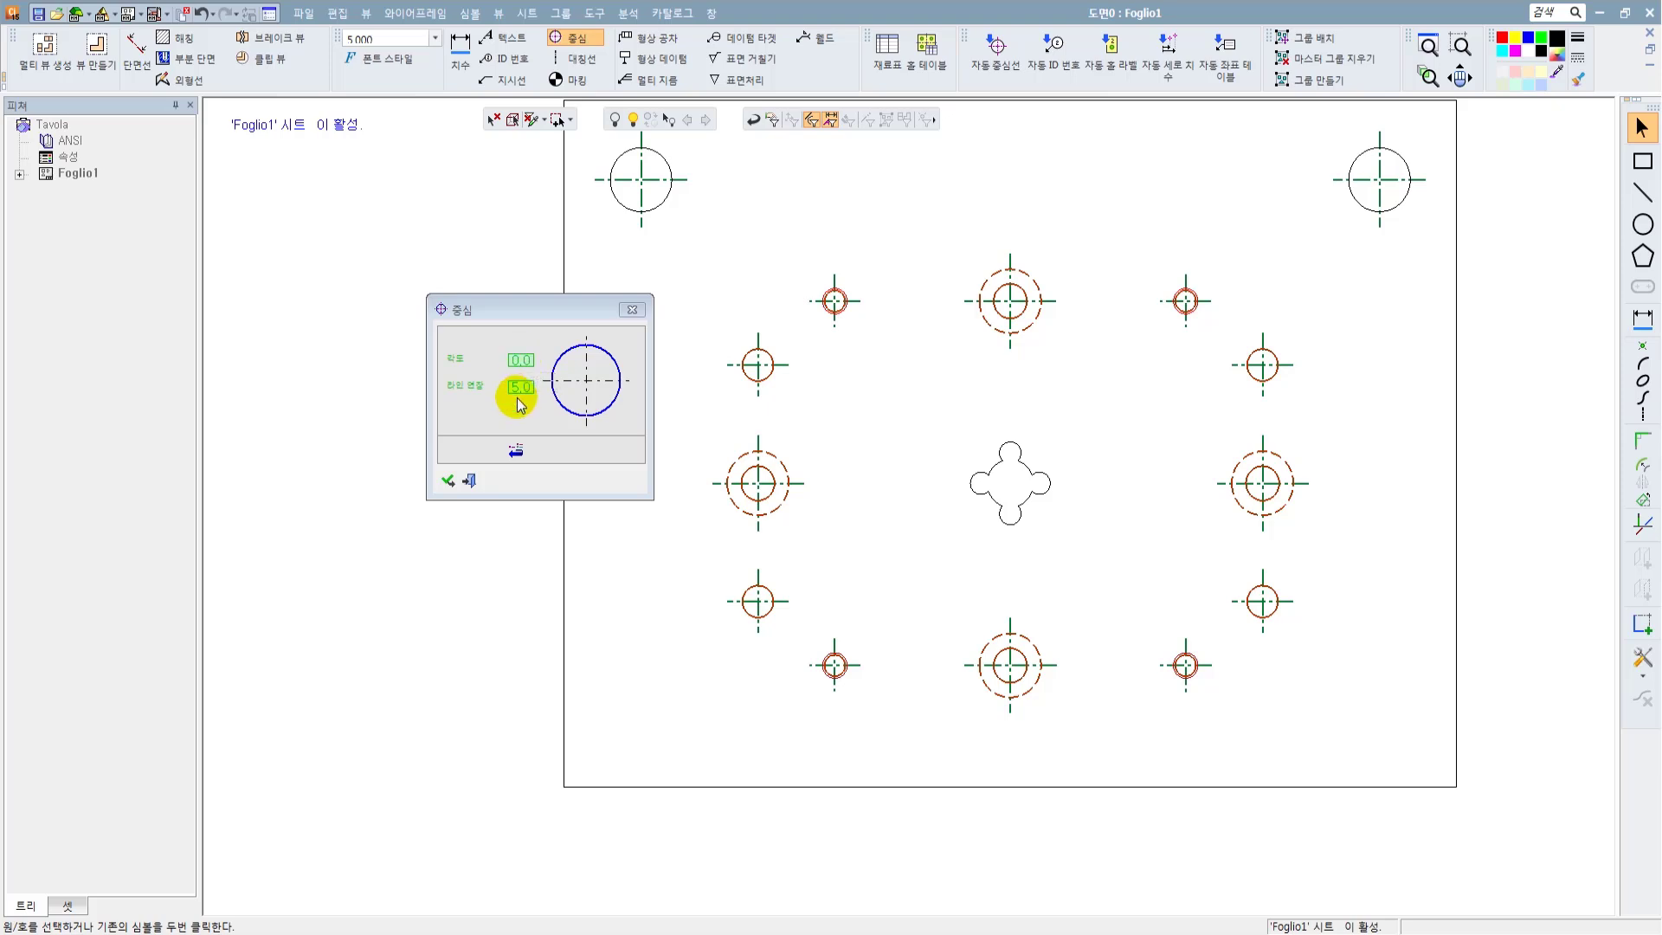
scroll(760, 498, up, 1)
scroll(761, 482, up, 2)
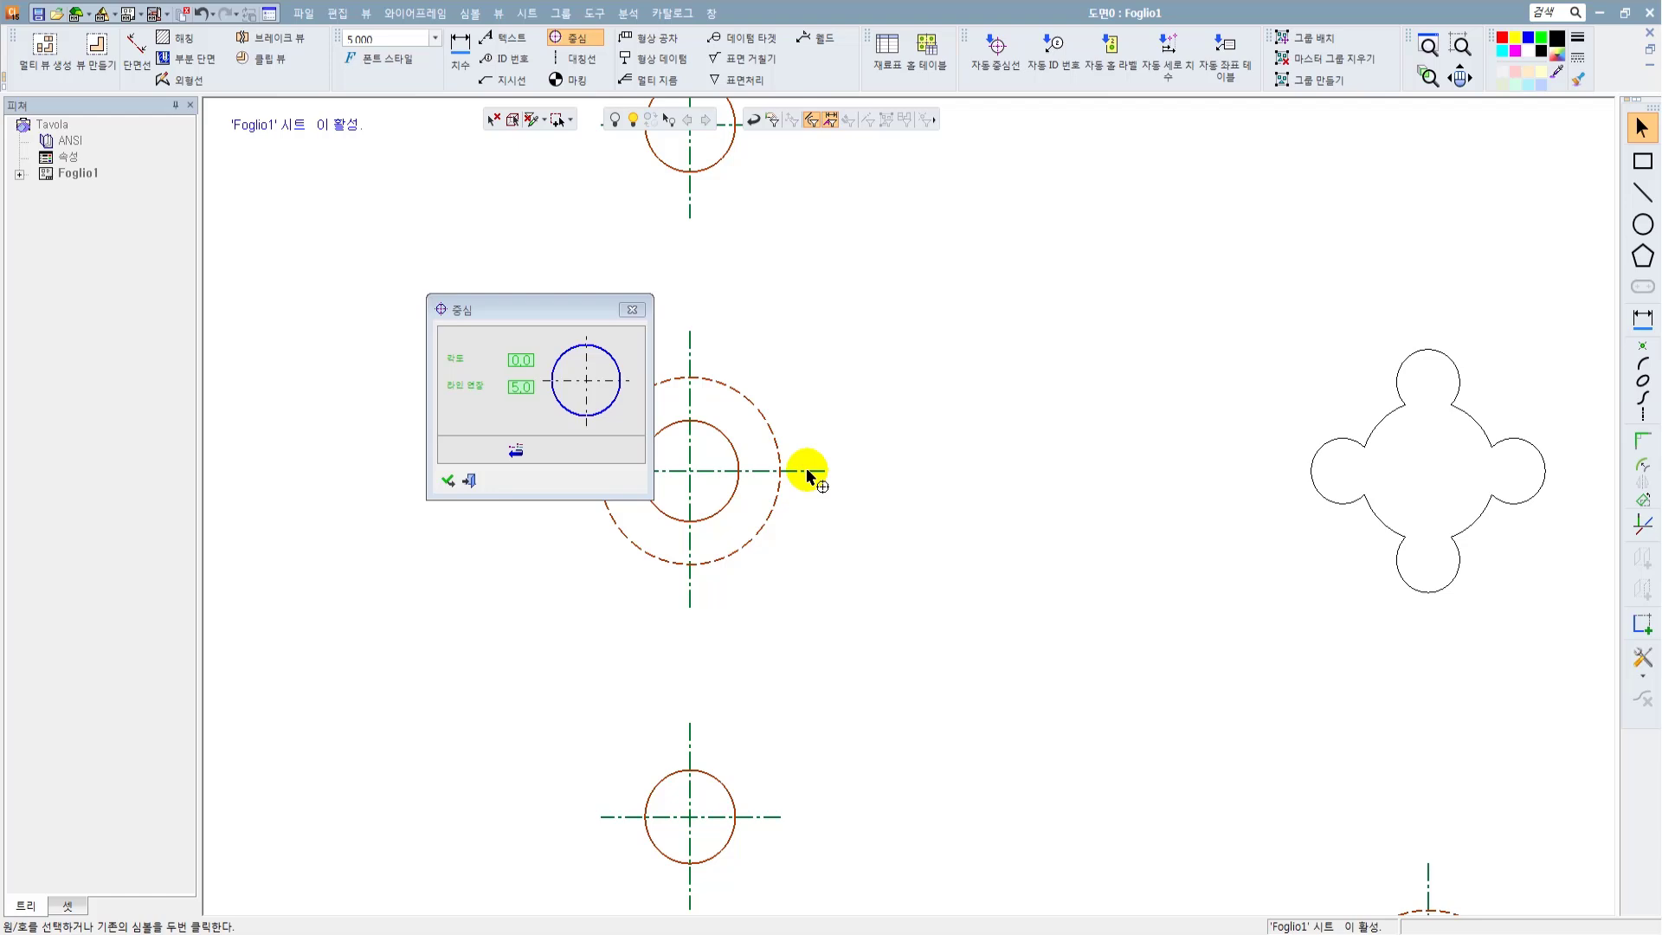
click(470, 478)
Step: Undo the centre marks on all the holes of the plate's top view
key(ctrl+f)
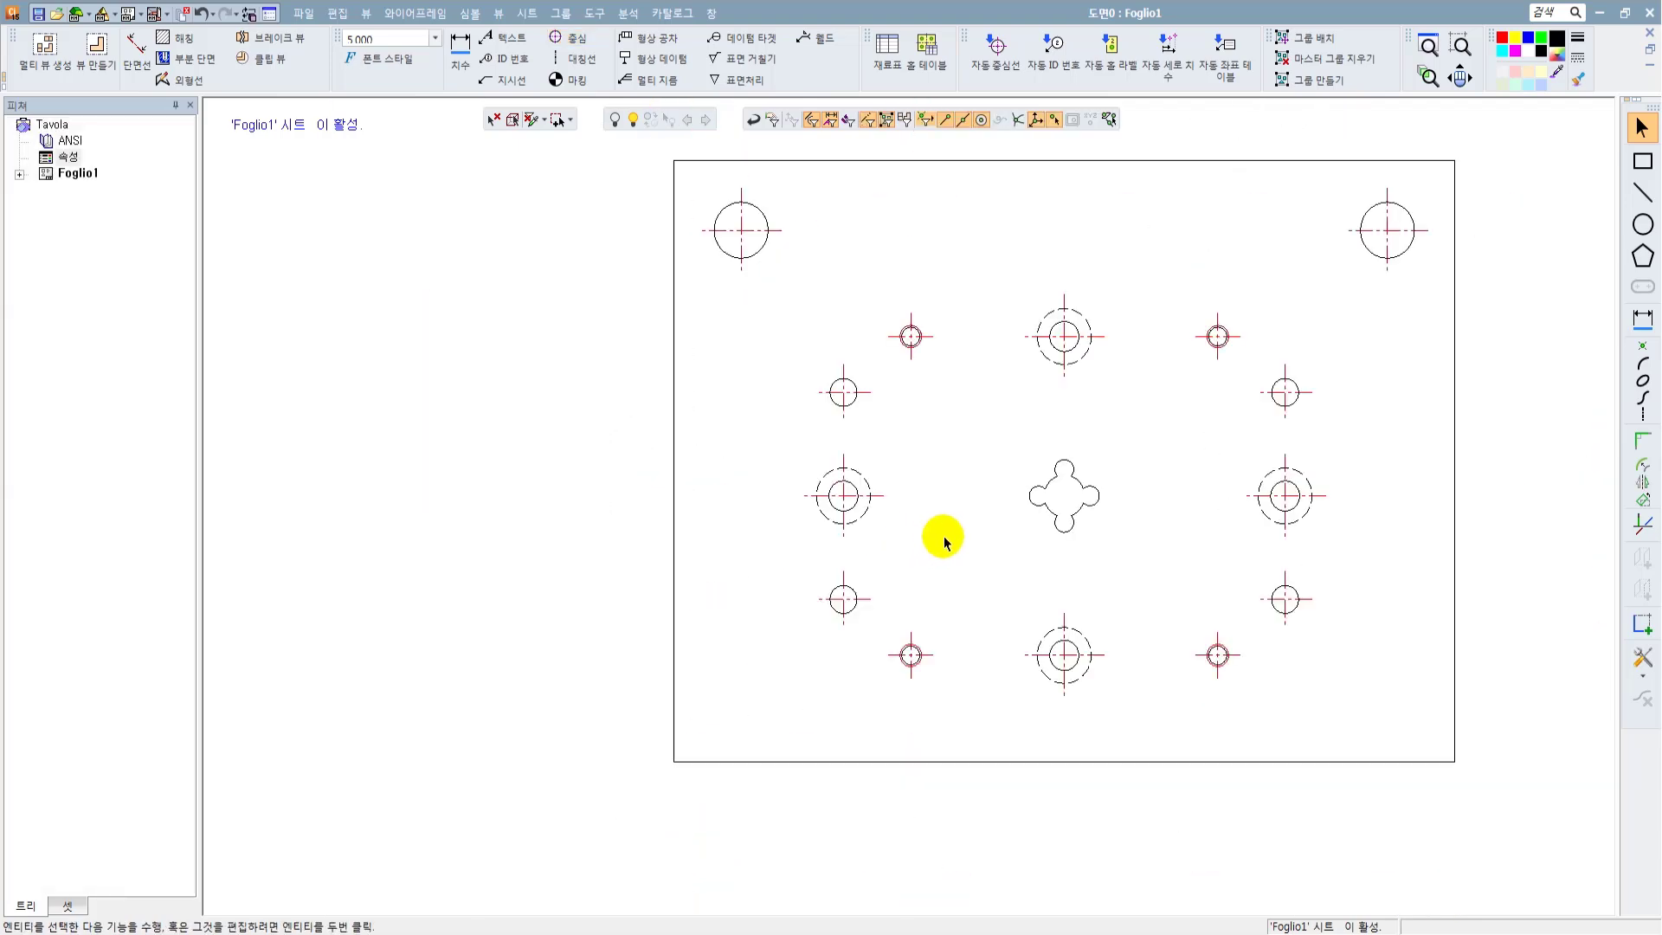
key(ctrl+z)
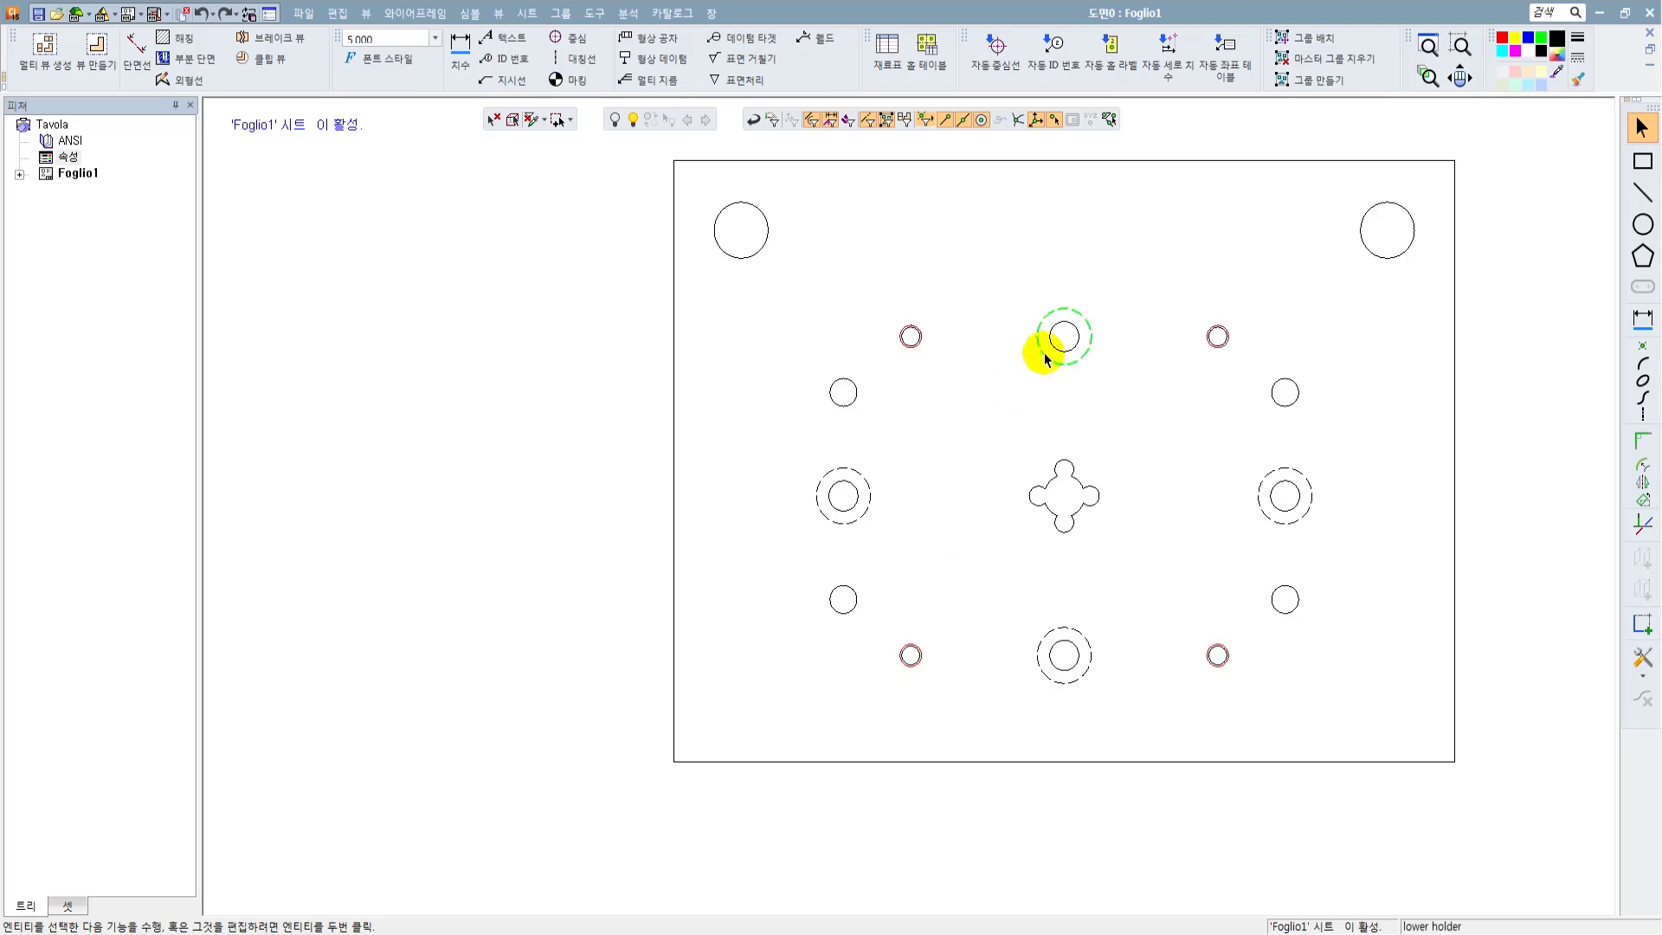
Step: Automatically add centre marks to all circular holes of the plate's top view, with line extension 3 and only circles filtered
click(994, 75)
drag(86, 112, 532, 221)
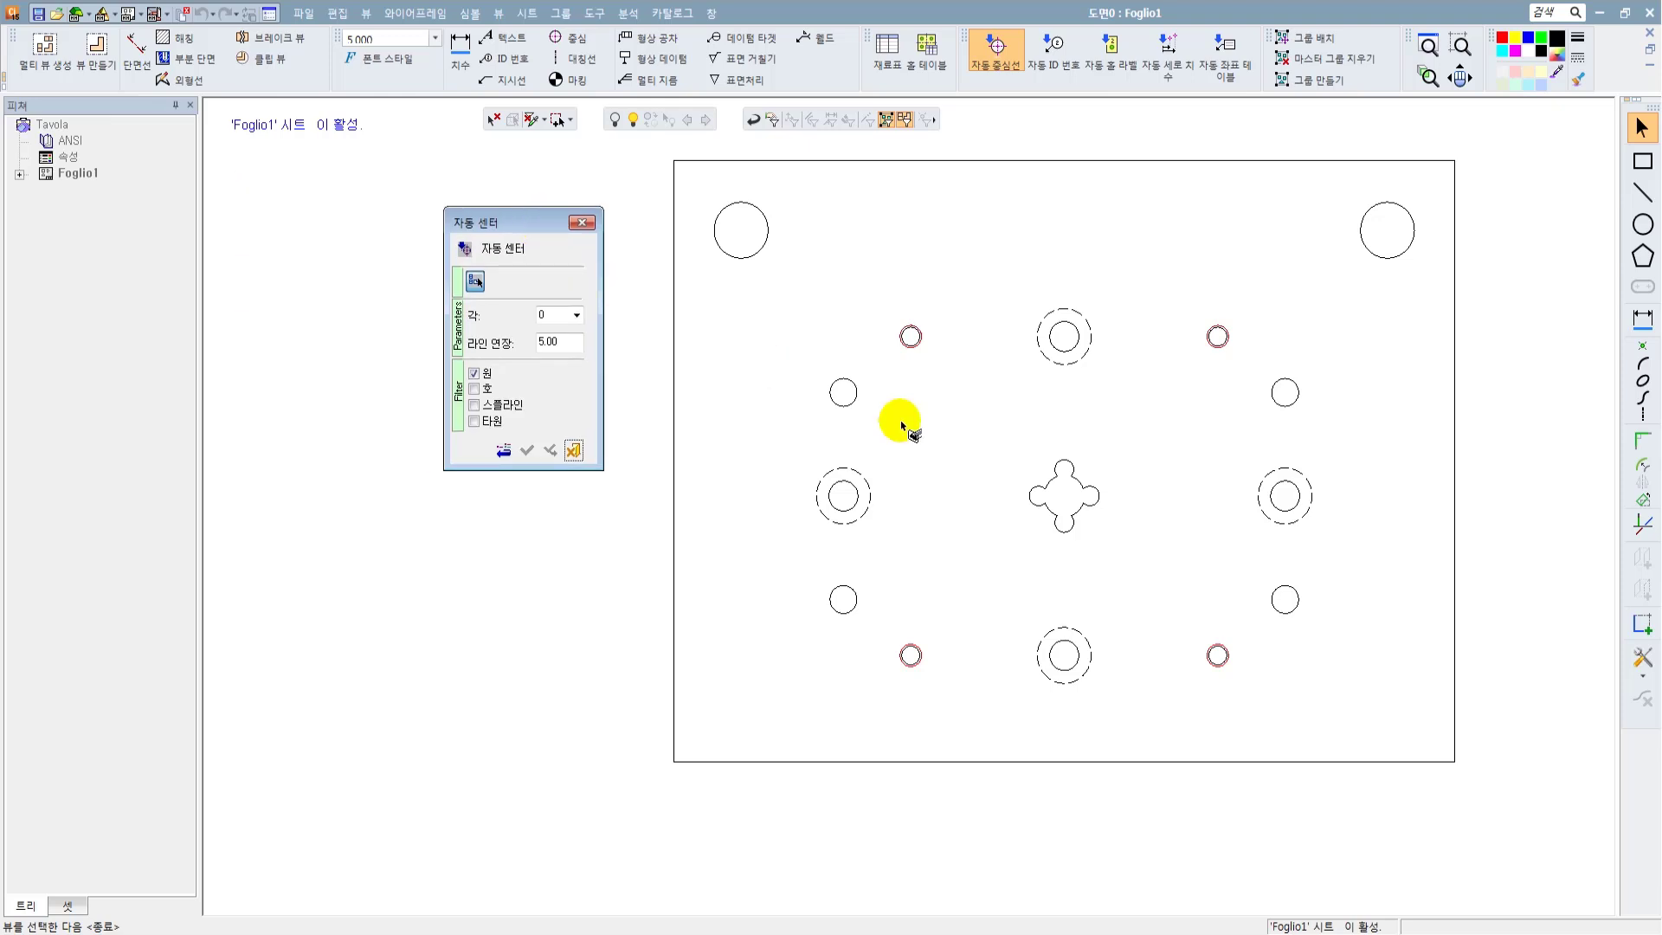
scroll(900, 424, up, 1)
middle_drag(973, 326, 880, 420)
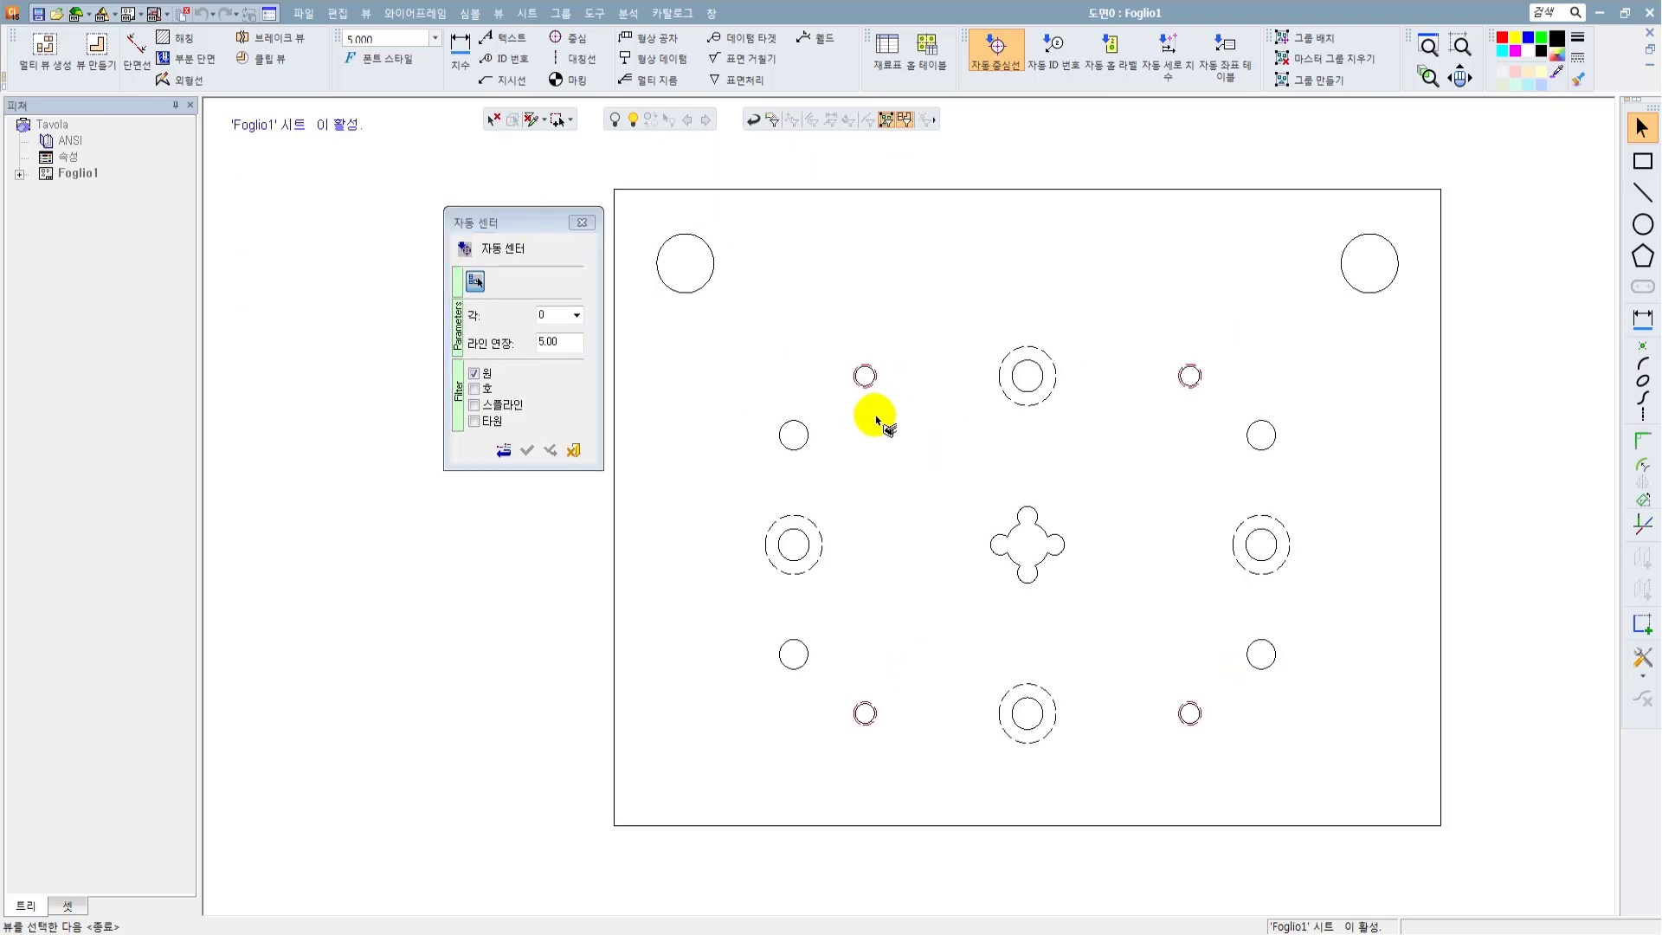
click(939, 191)
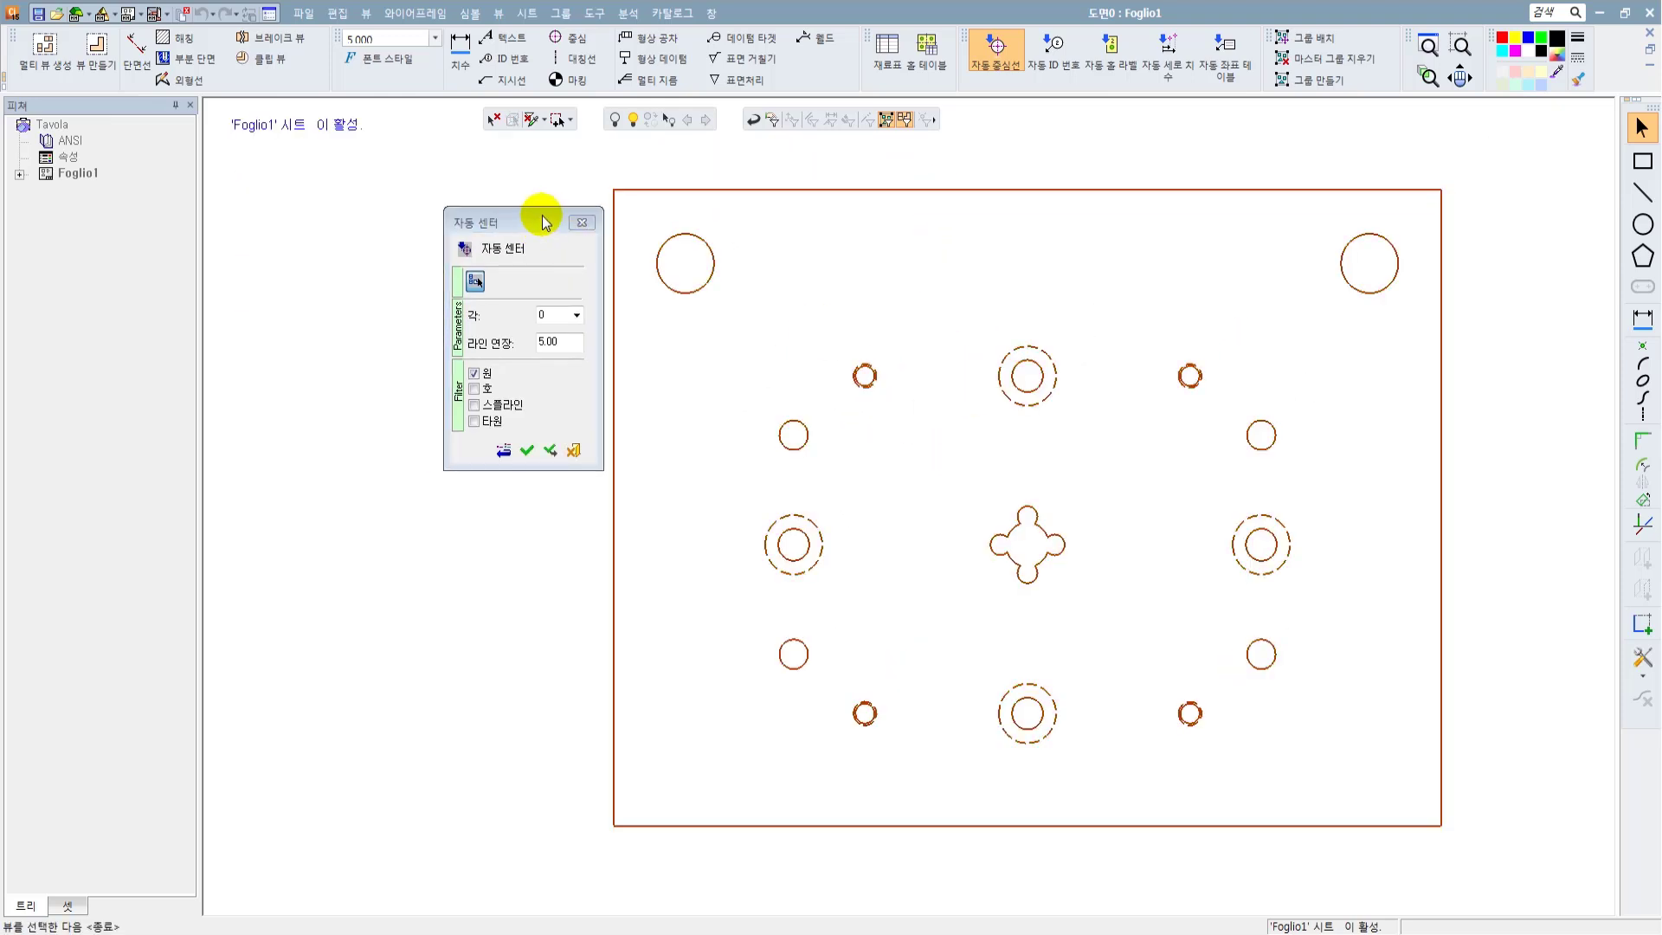
drag(537, 221, 501, 224)
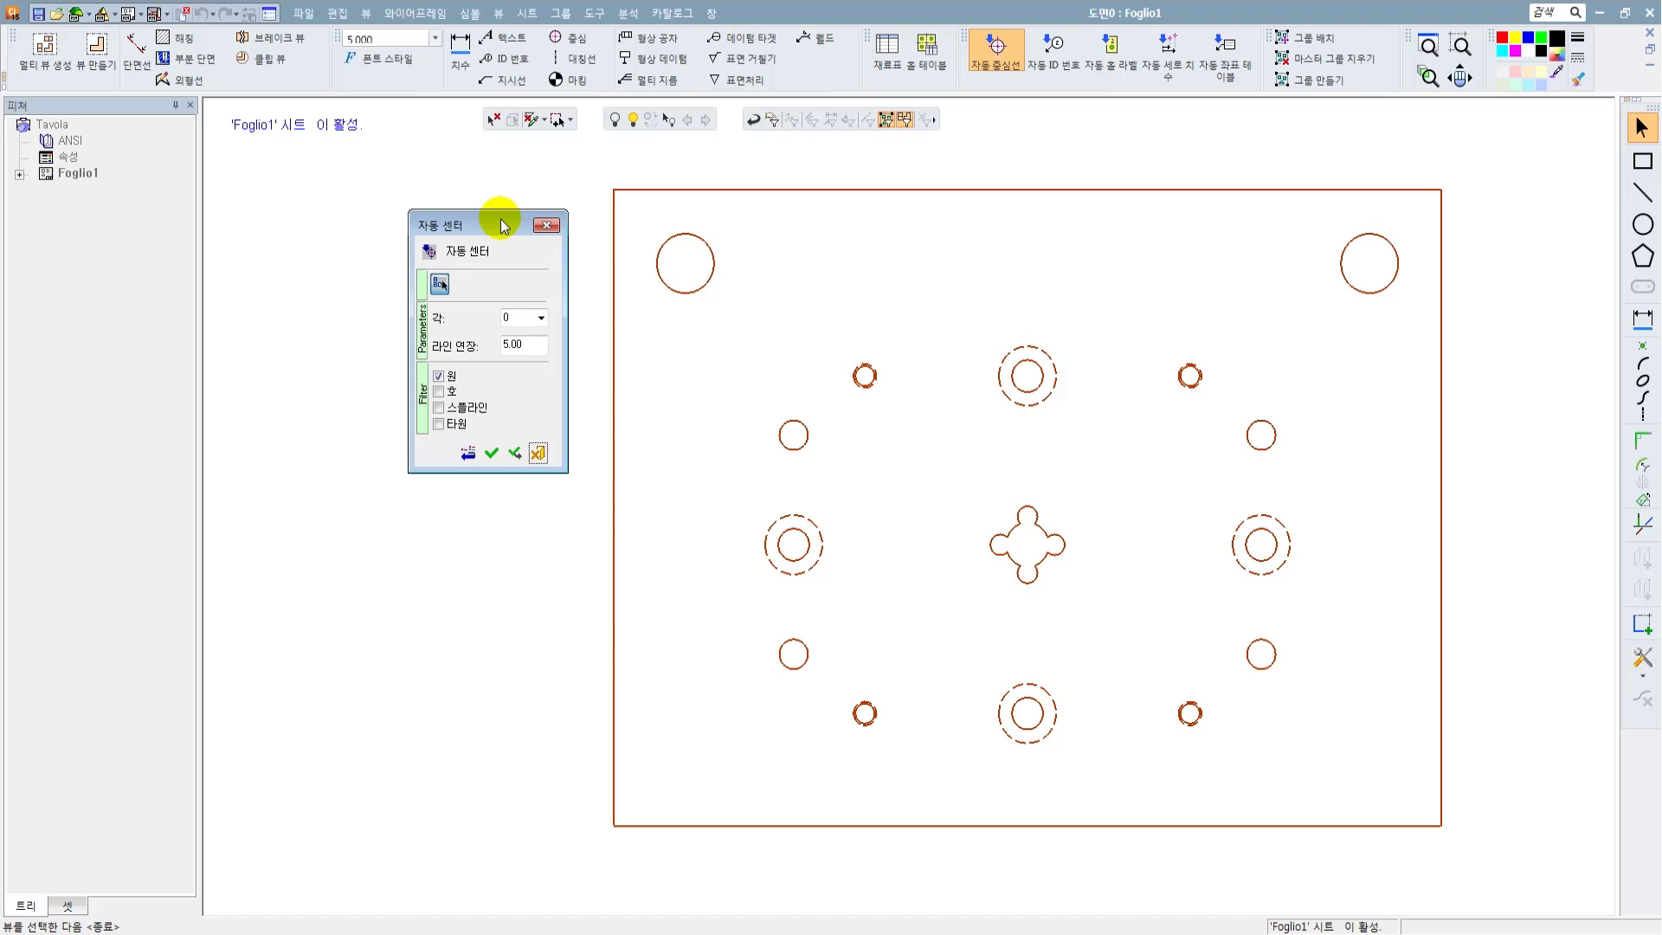
click(532, 344)
text(3)
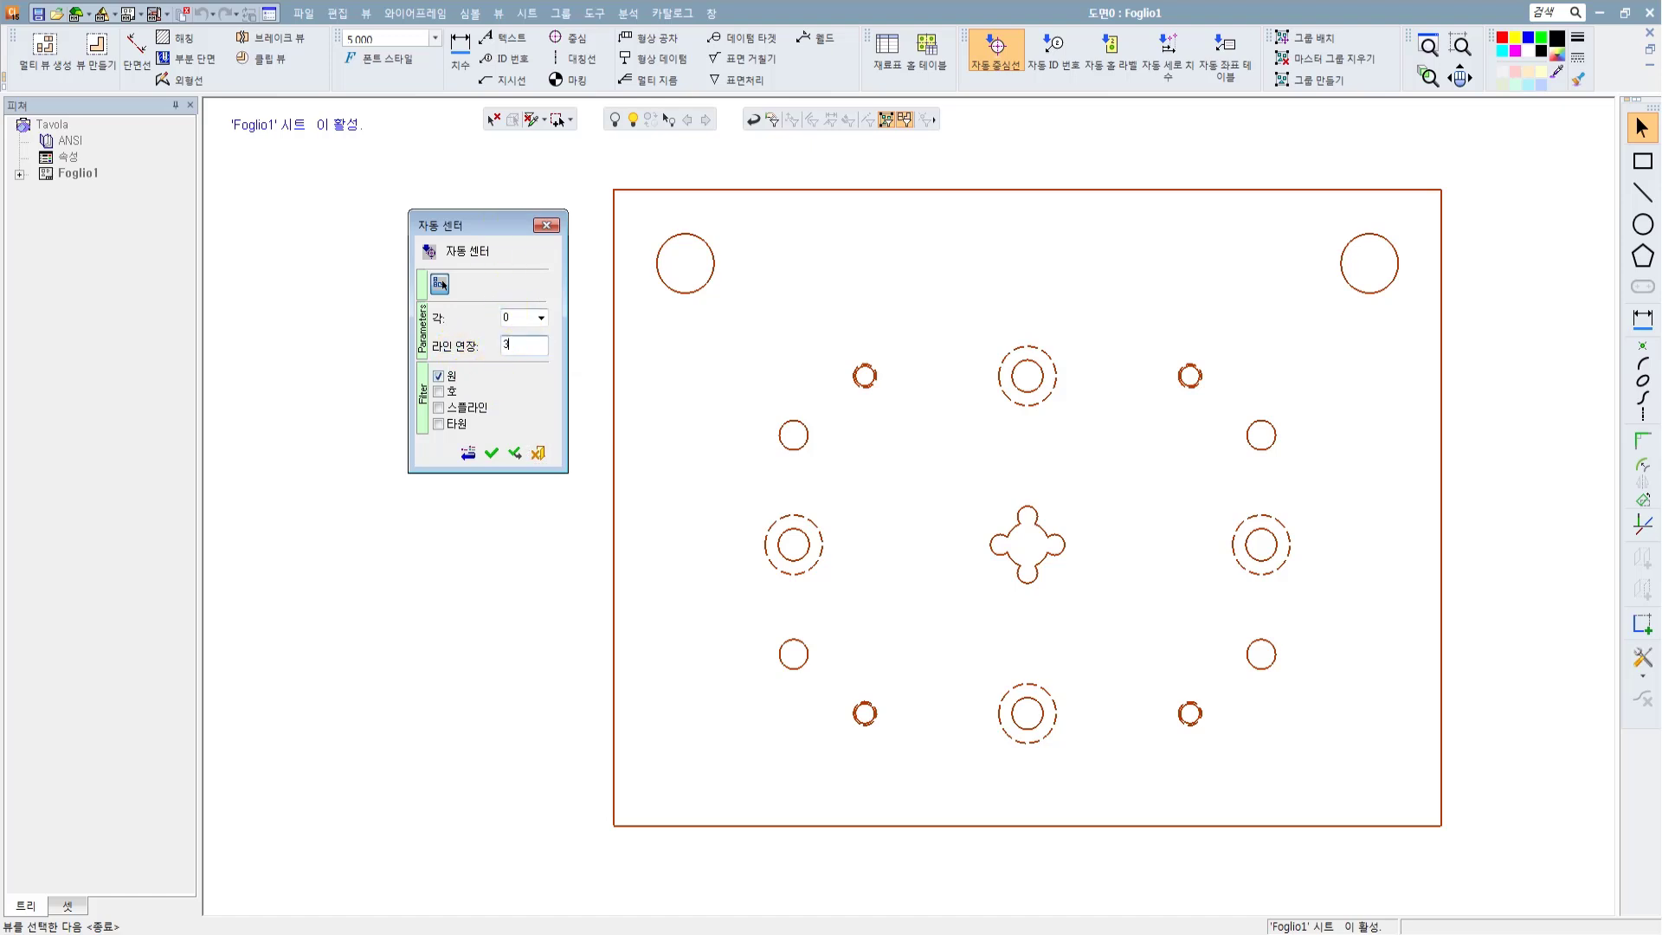
click(439, 392)
click(438, 408)
click(439, 424)
click(439, 425)
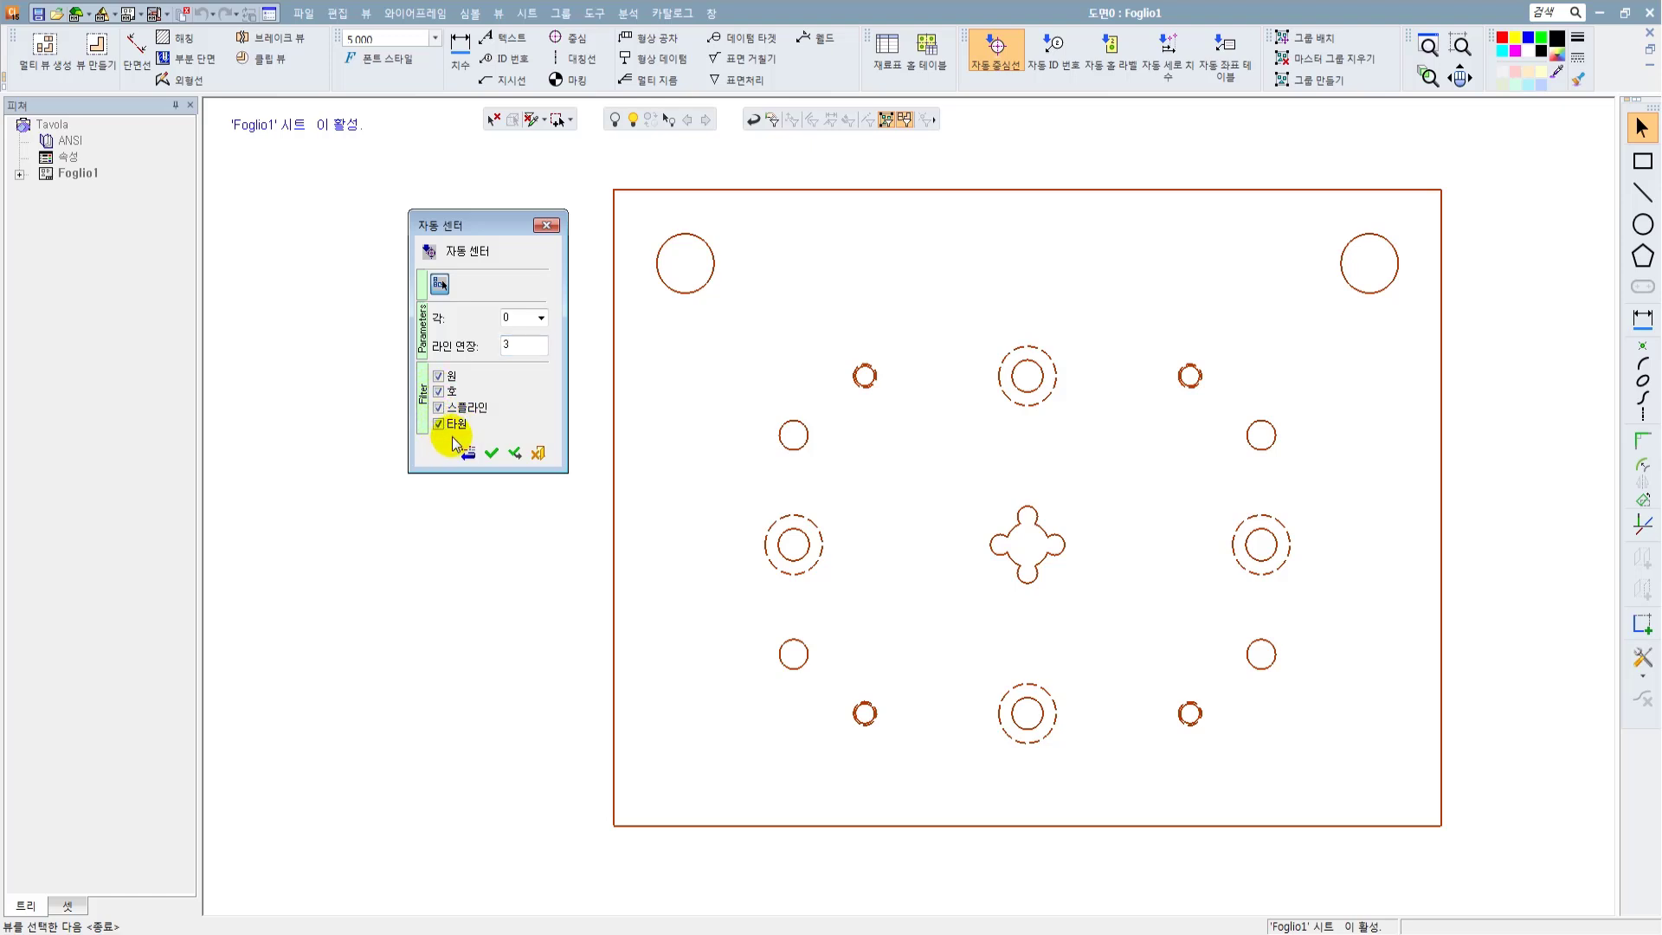
click(439, 391)
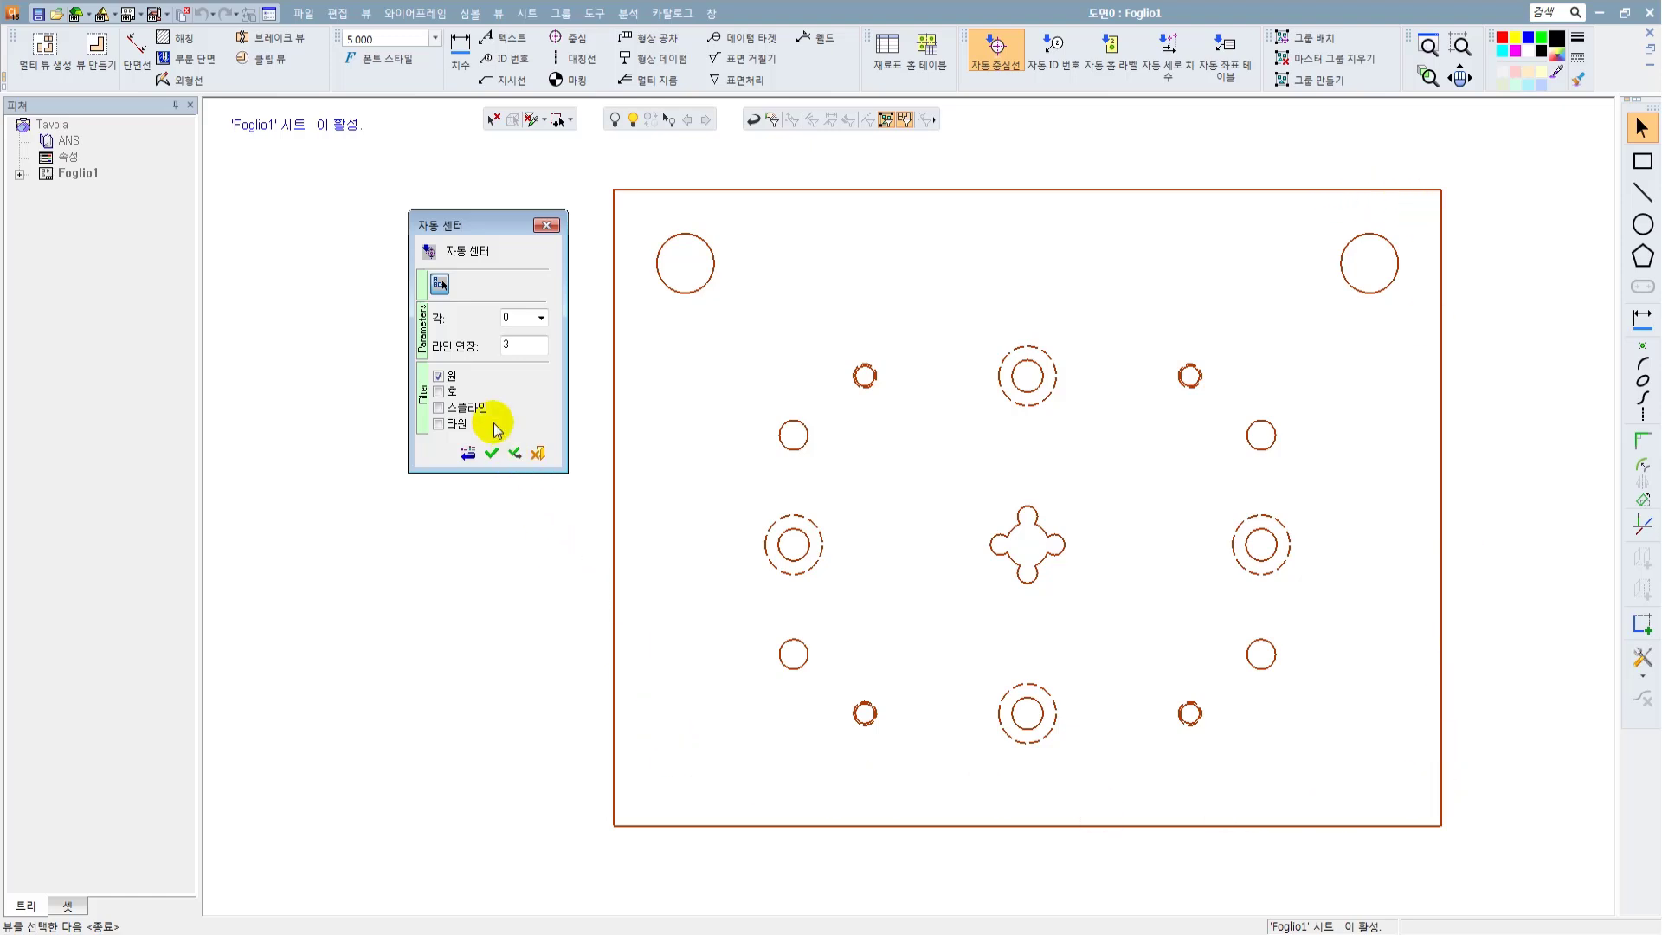
click(493, 451)
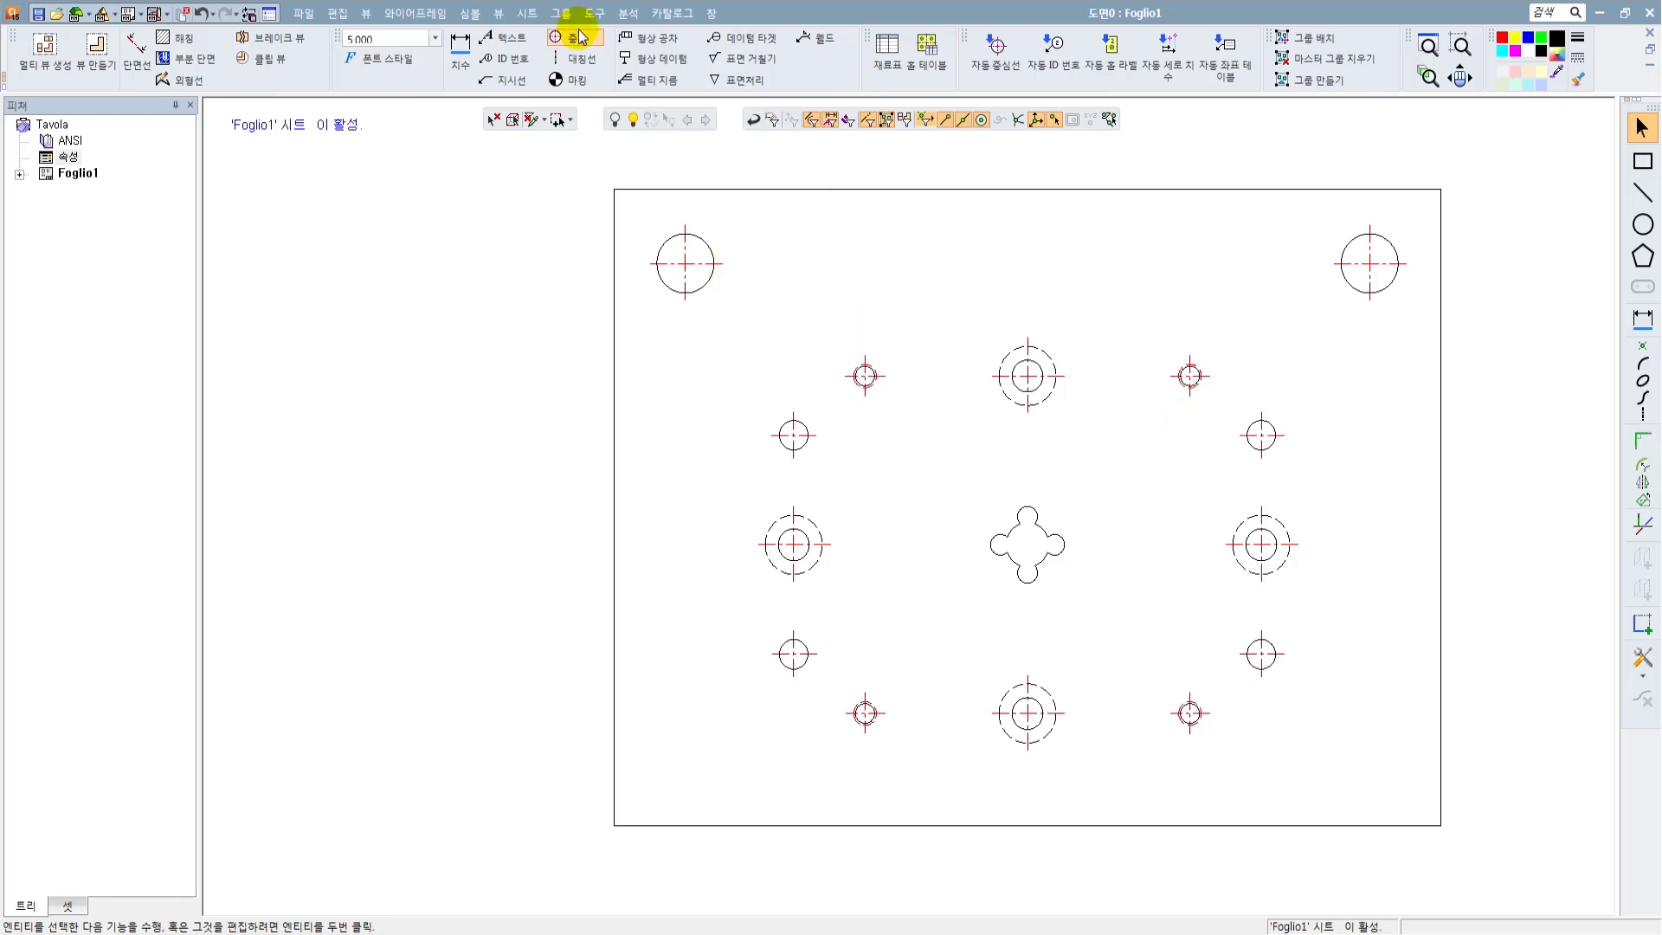
Step: Add centre marks with line extension 3 to the arcs of the plate's central cross-shaped cutout
scroll(995, 519, up, 2)
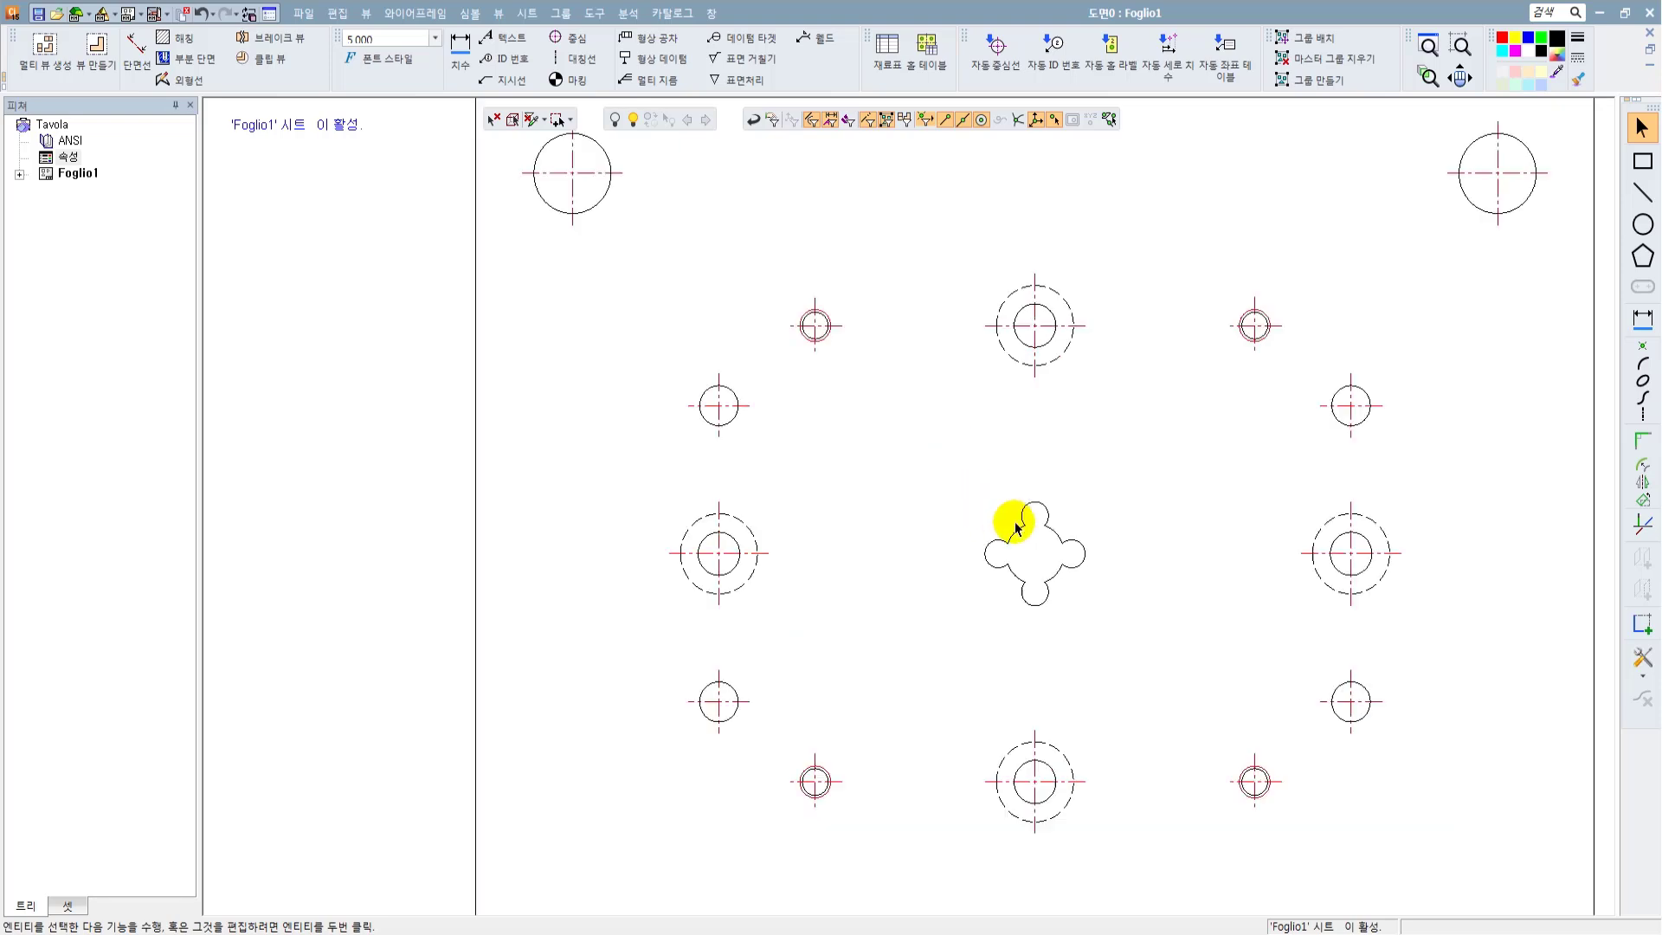
click(572, 48)
click(1039, 566)
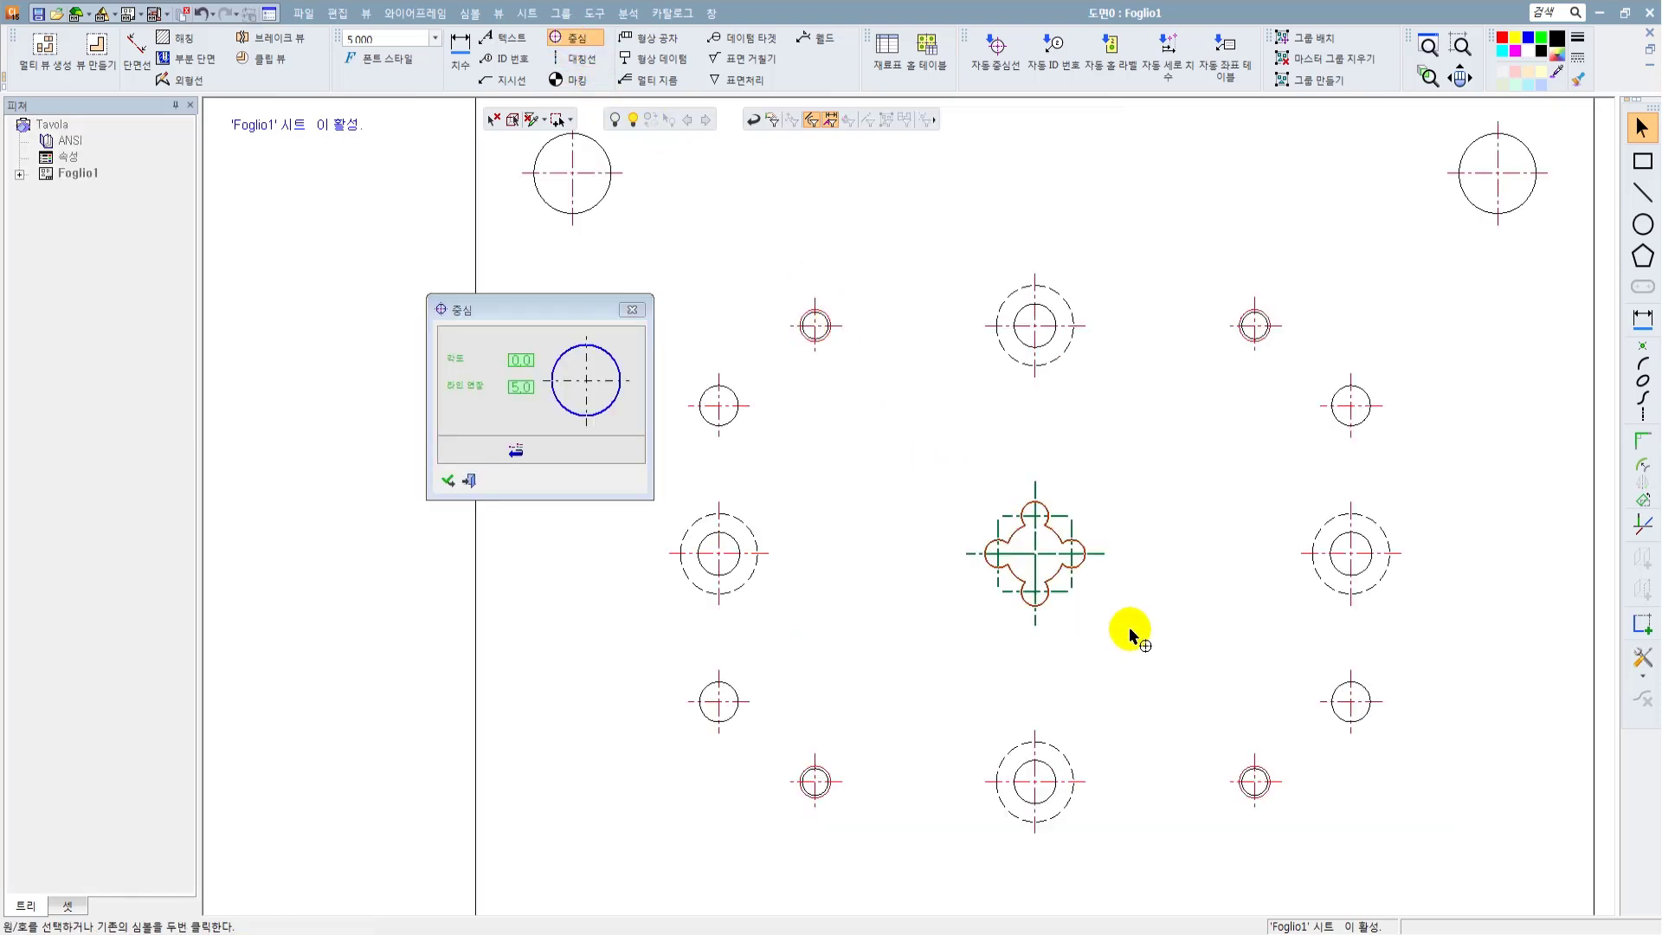
click(520, 386)
text(3)
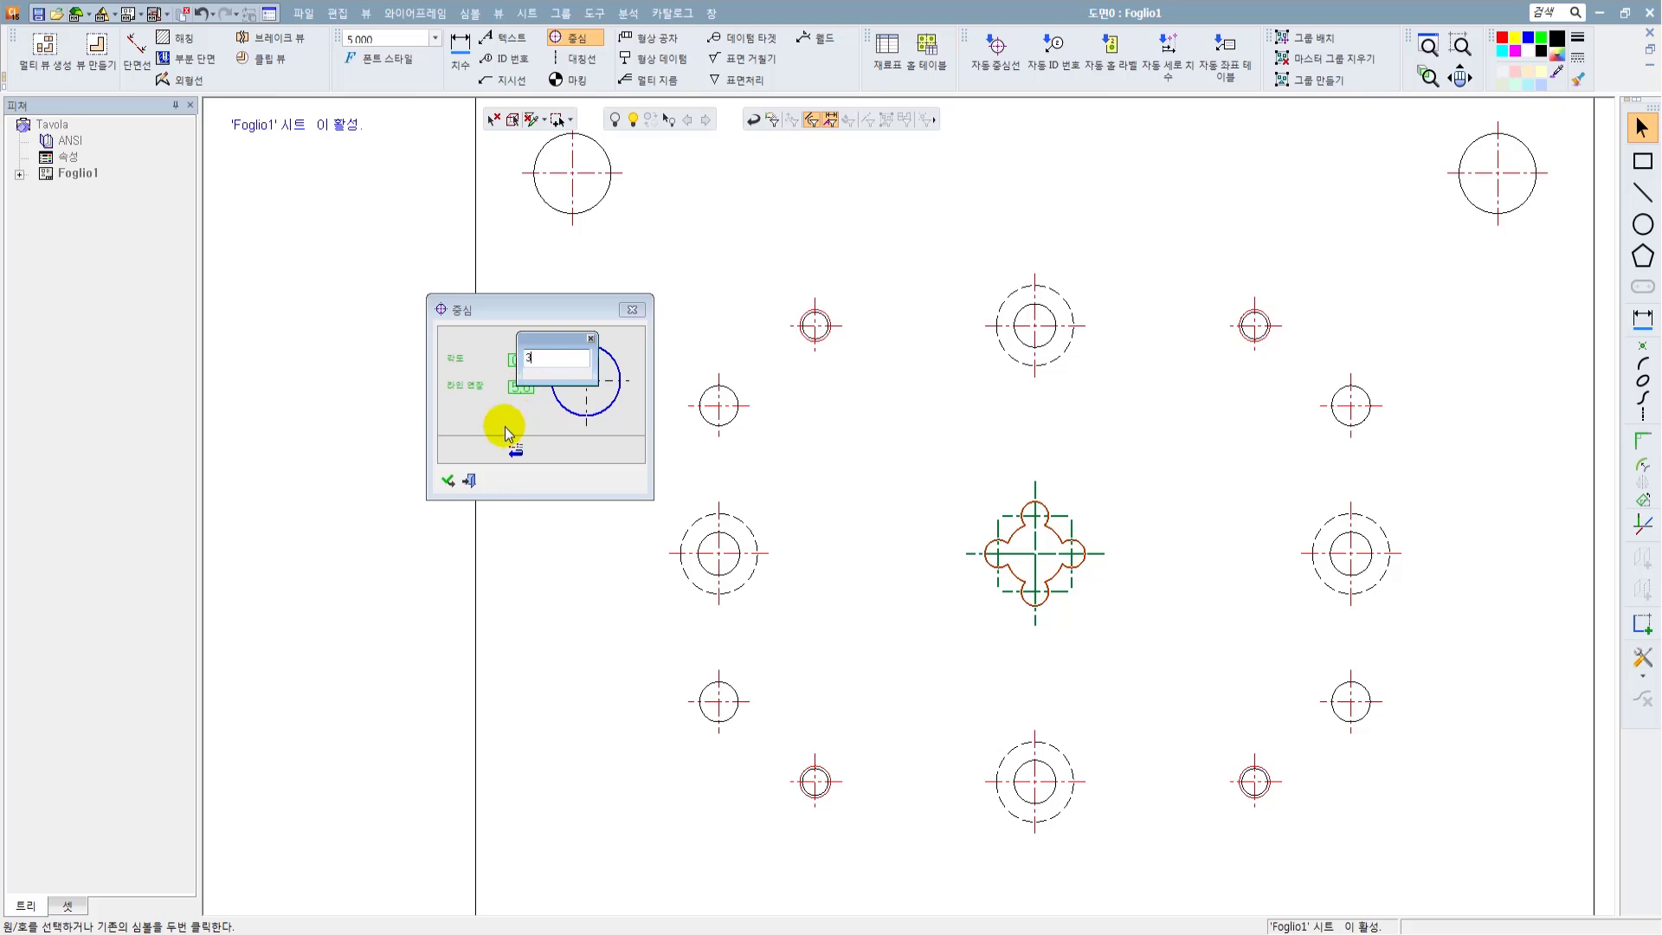
key(Return)
click(448, 480)
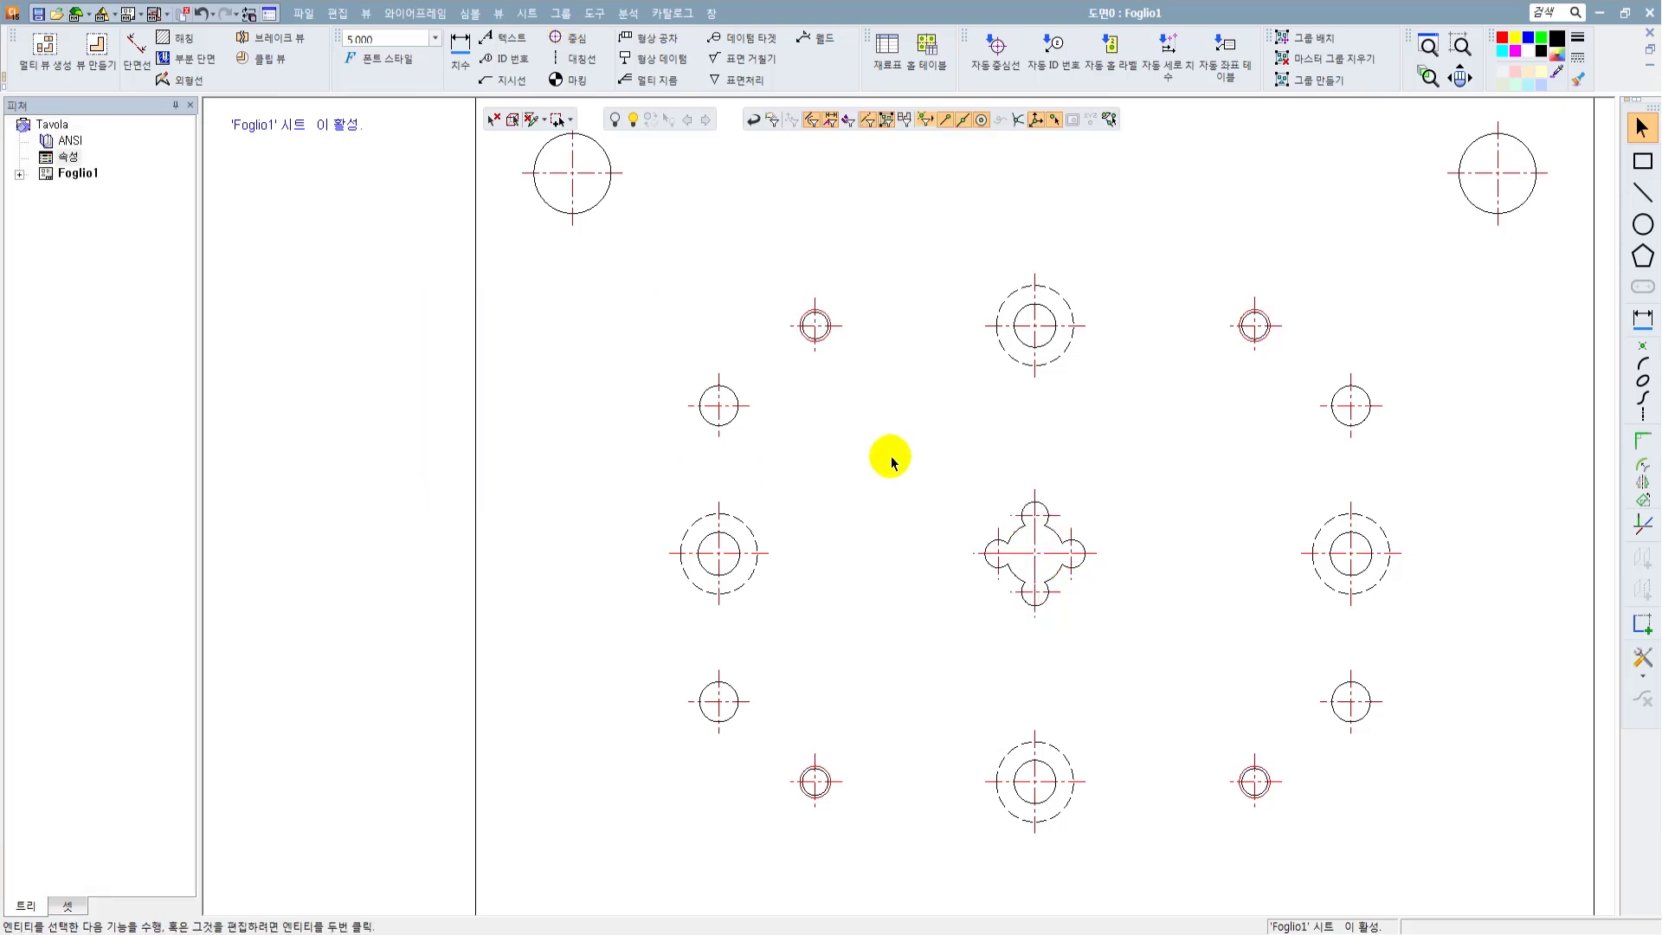
Step: Add a vertical and a horizontal symmetry line to the plate's top view, each midway between its opposite outer edges
scroll(890, 455, down, 2)
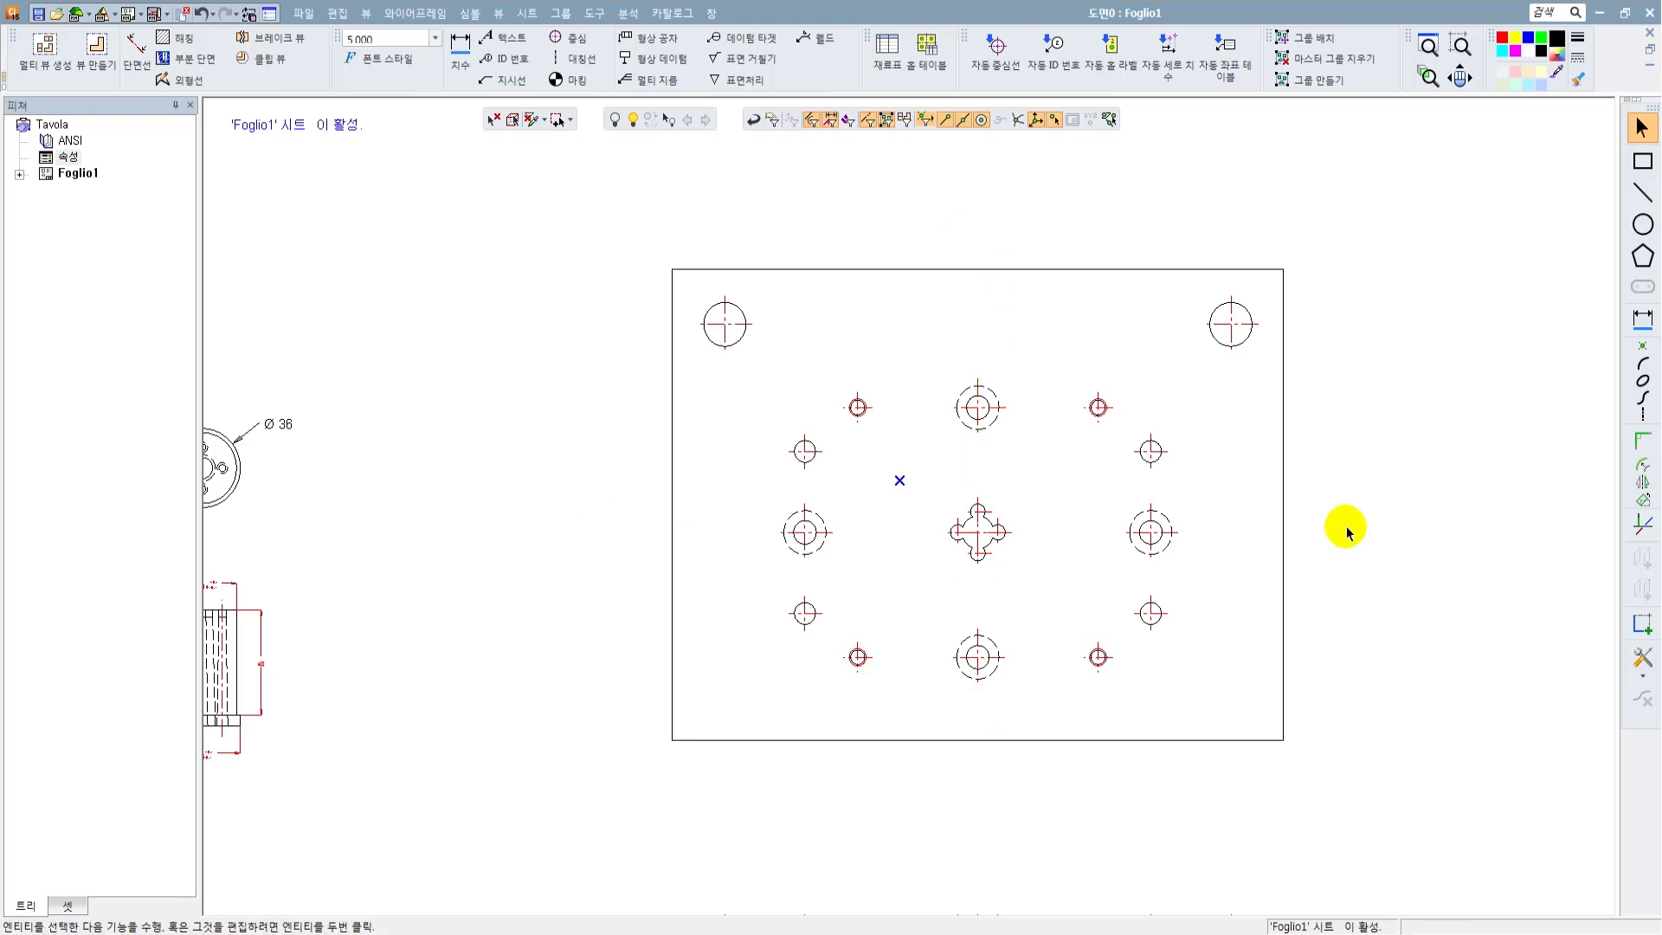
click(575, 61)
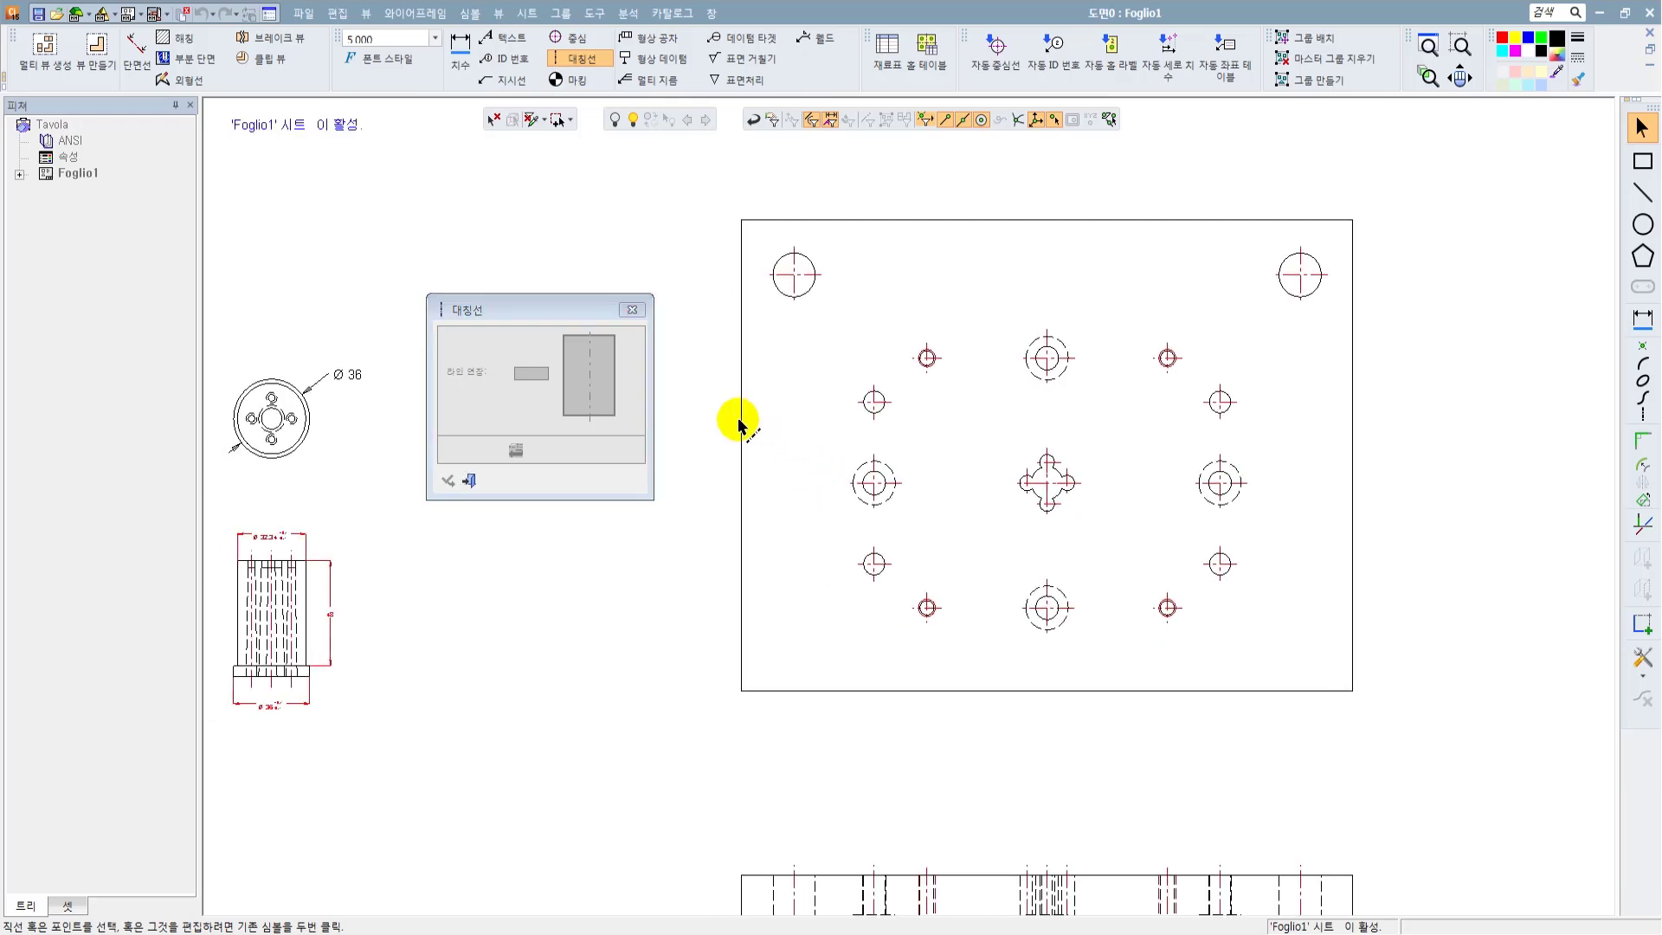
click(742, 419)
click(1352, 418)
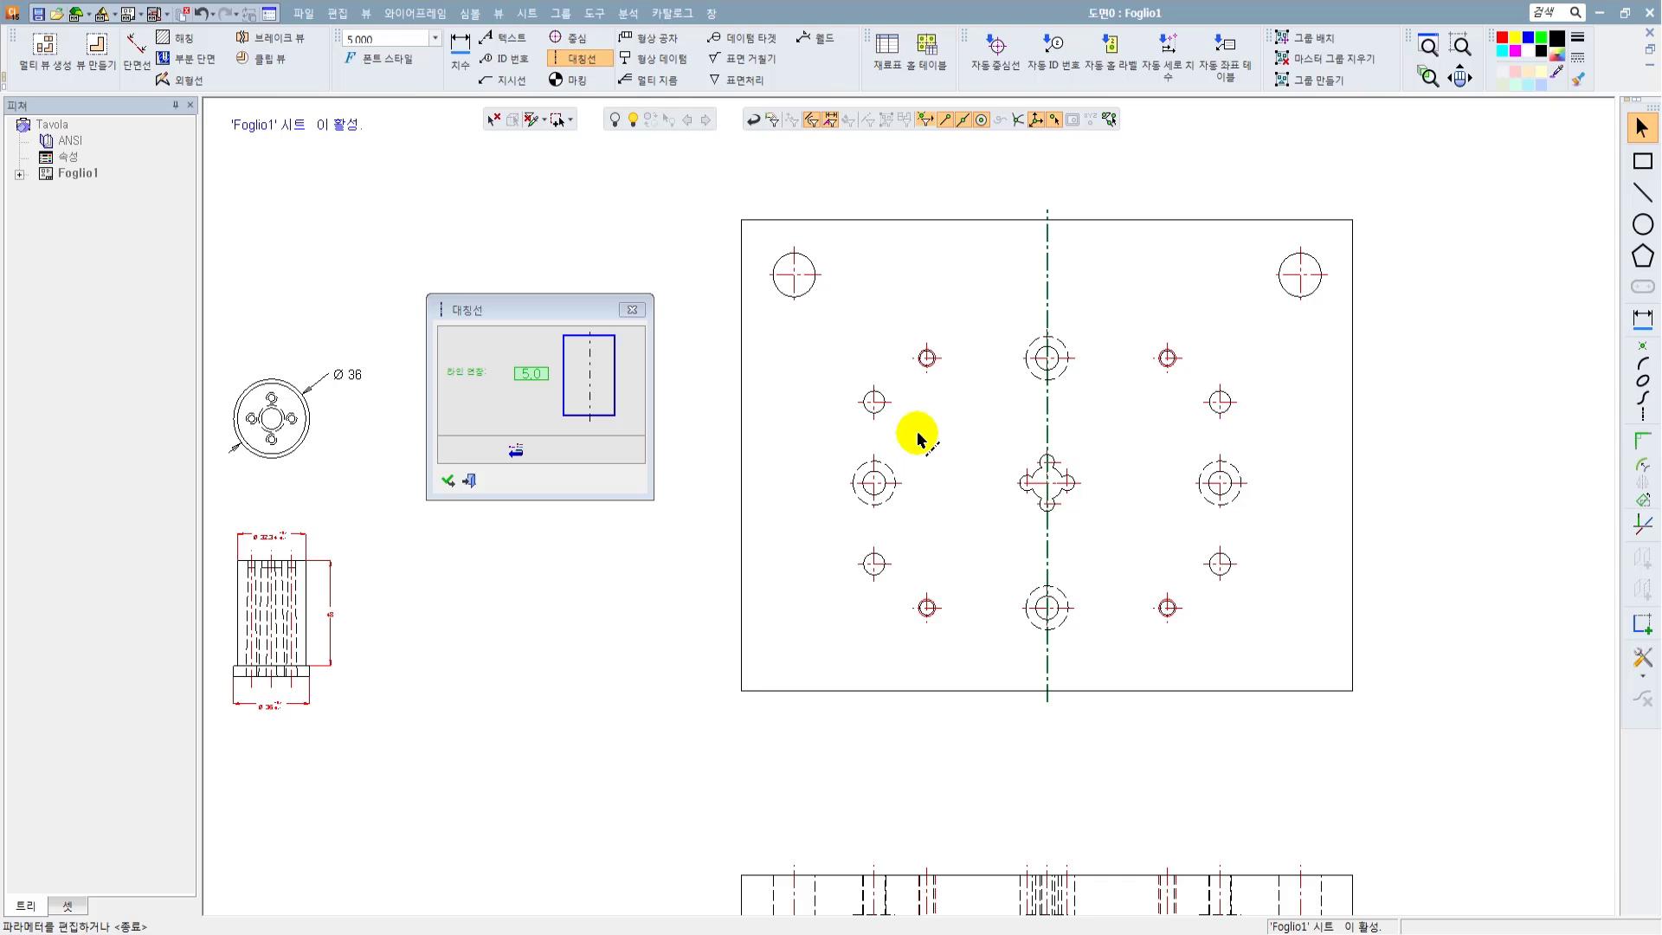
right_click(982, 437)
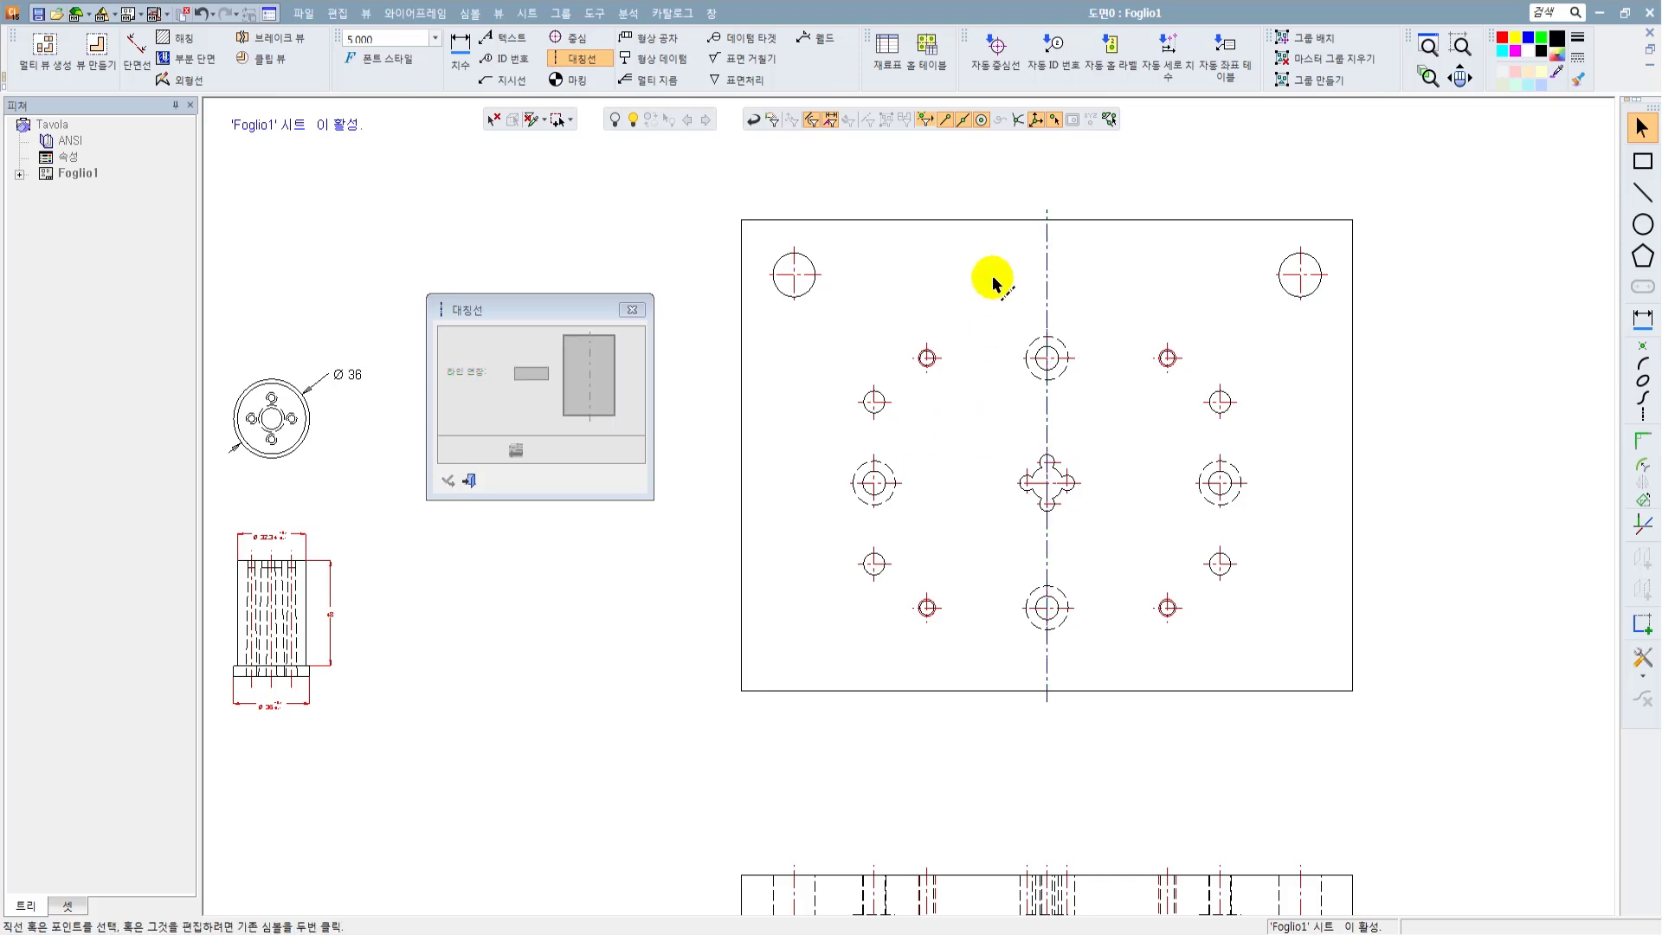
click(986, 220)
click(976, 690)
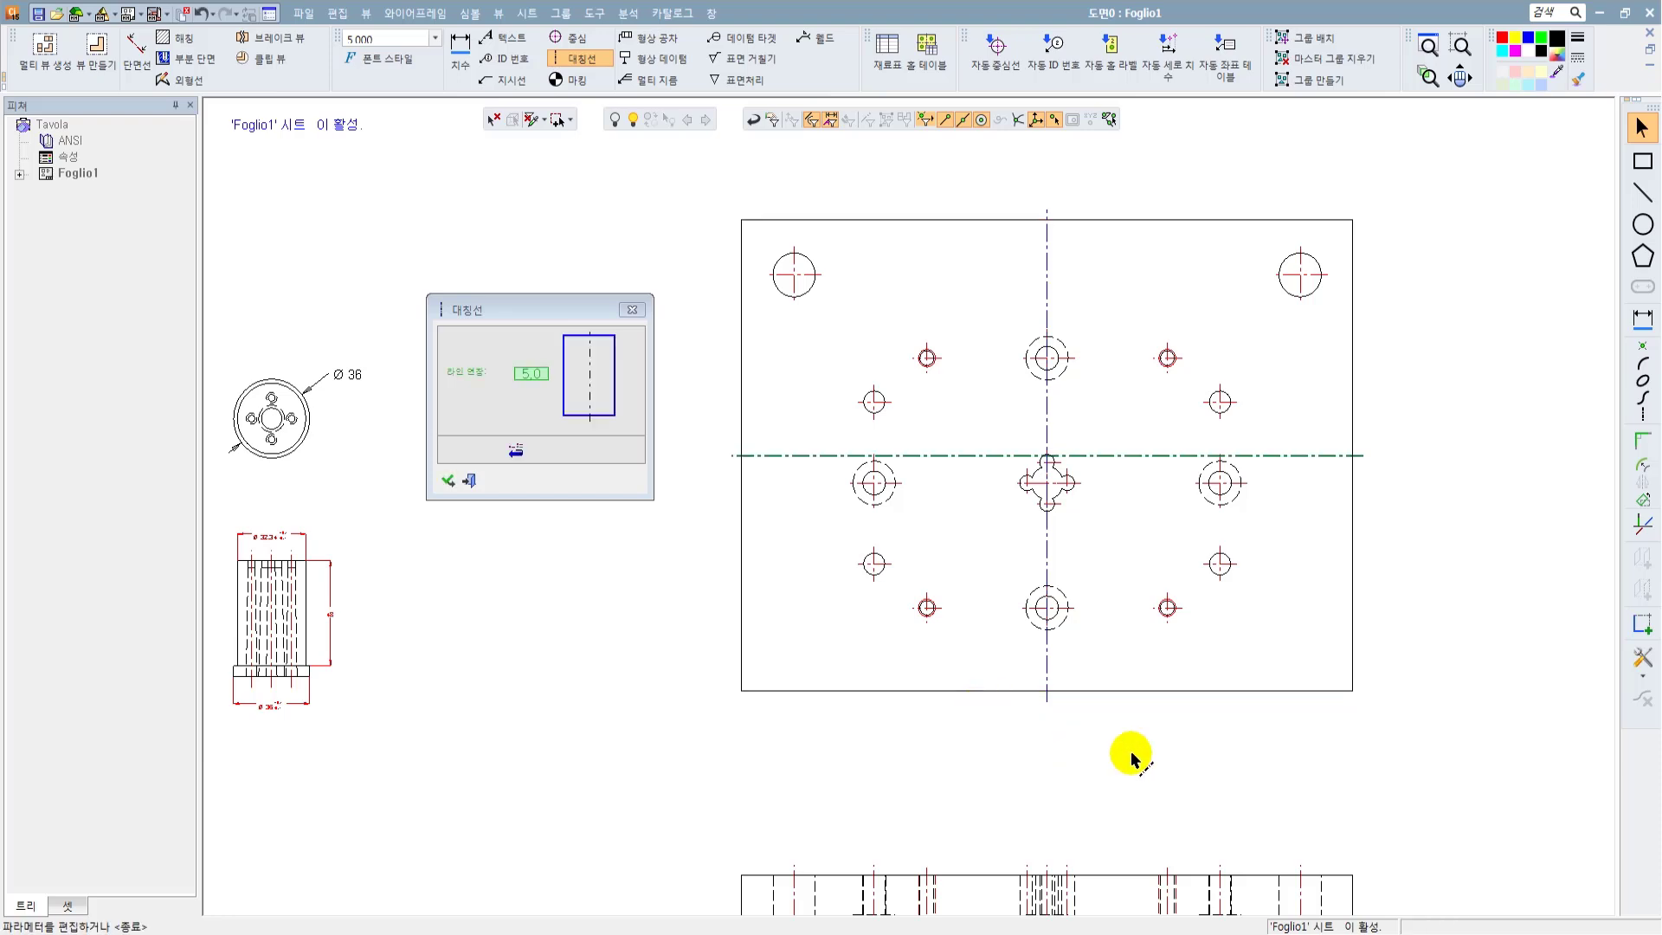
right_click(1151, 744)
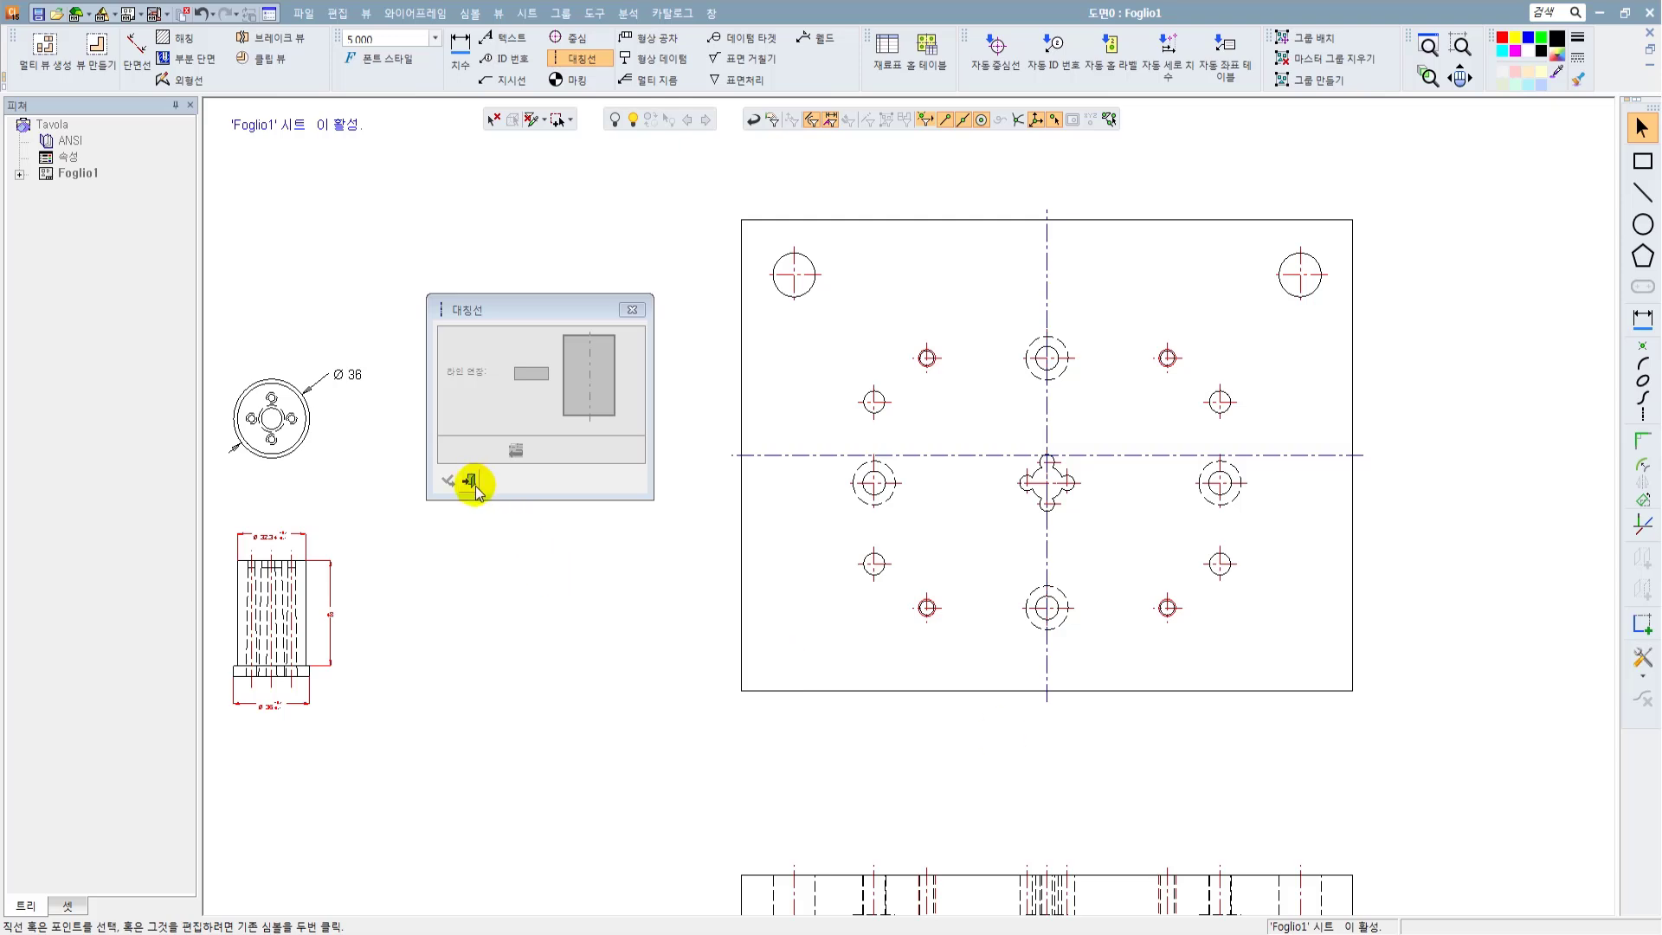
click(468, 480)
Step: Colour the plate's two symmetry lines red
scroll(1029, 260, up, 3)
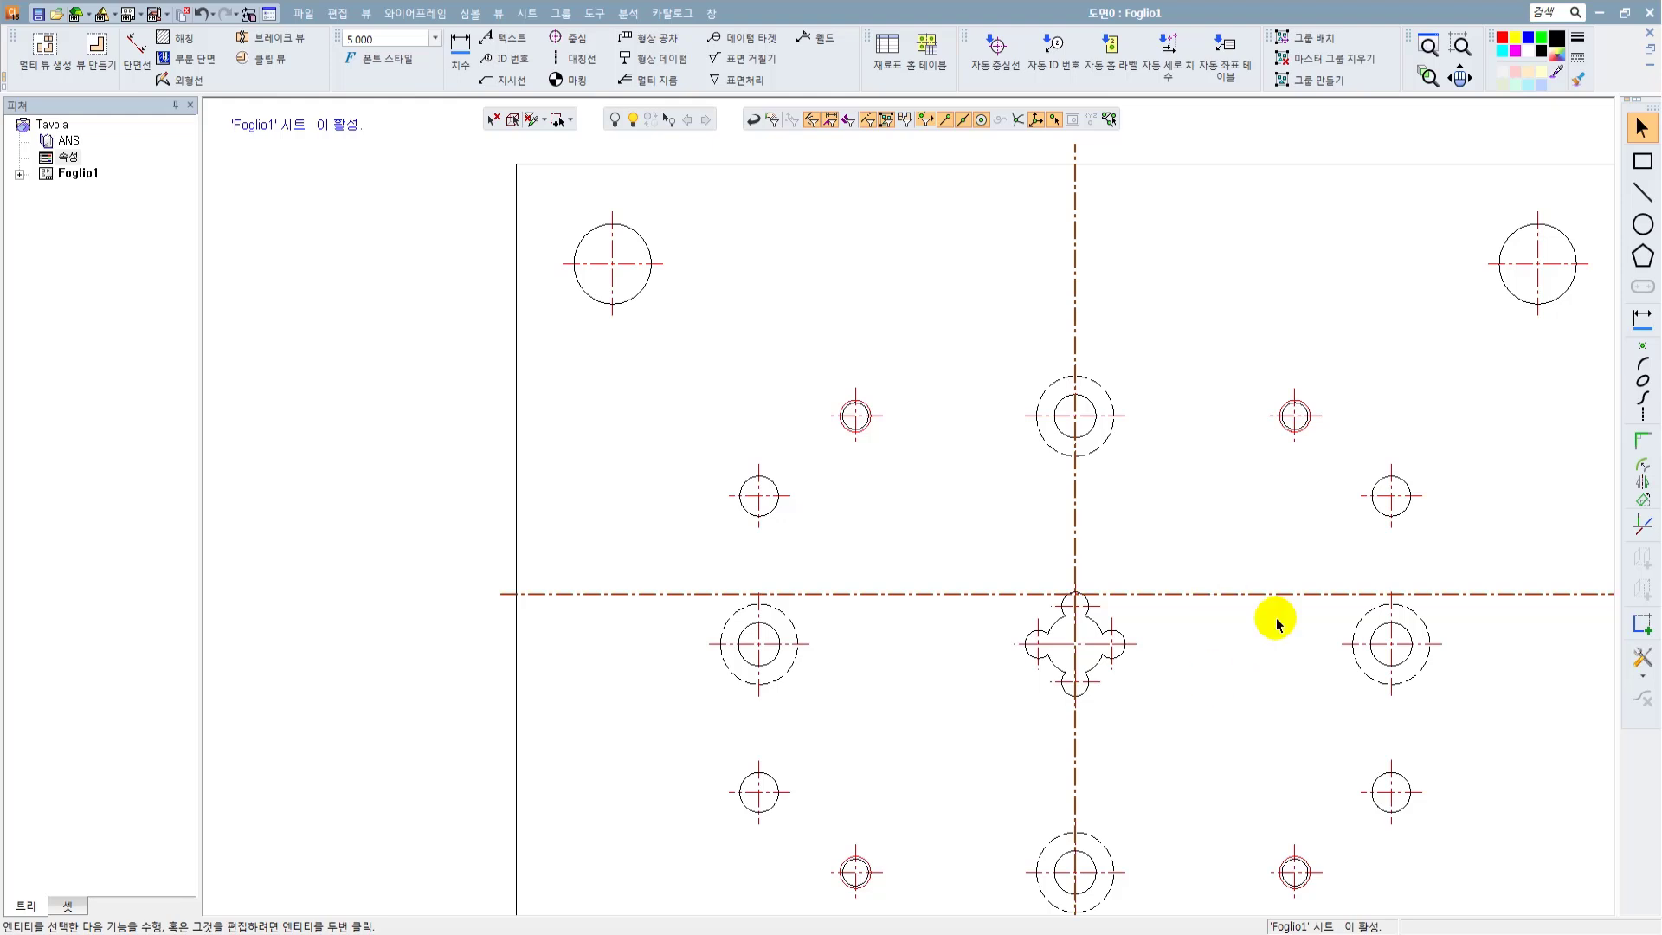
click(1501, 40)
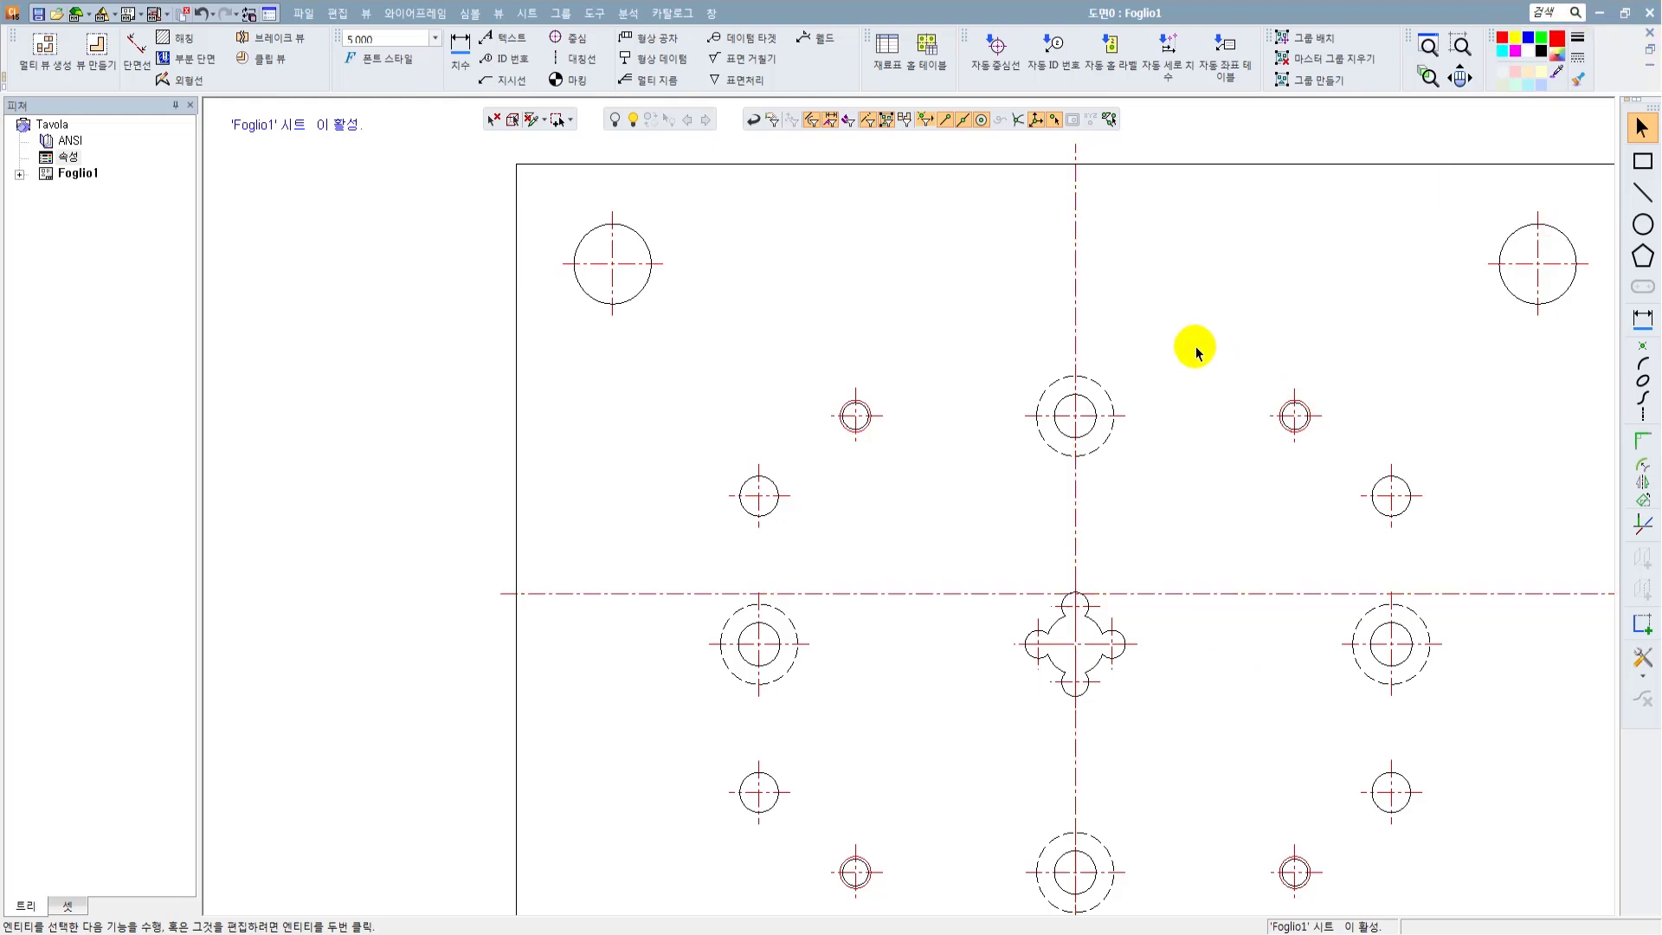
scroll(1192, 389, down, 2)
scroll(1183, 438, down, 2)
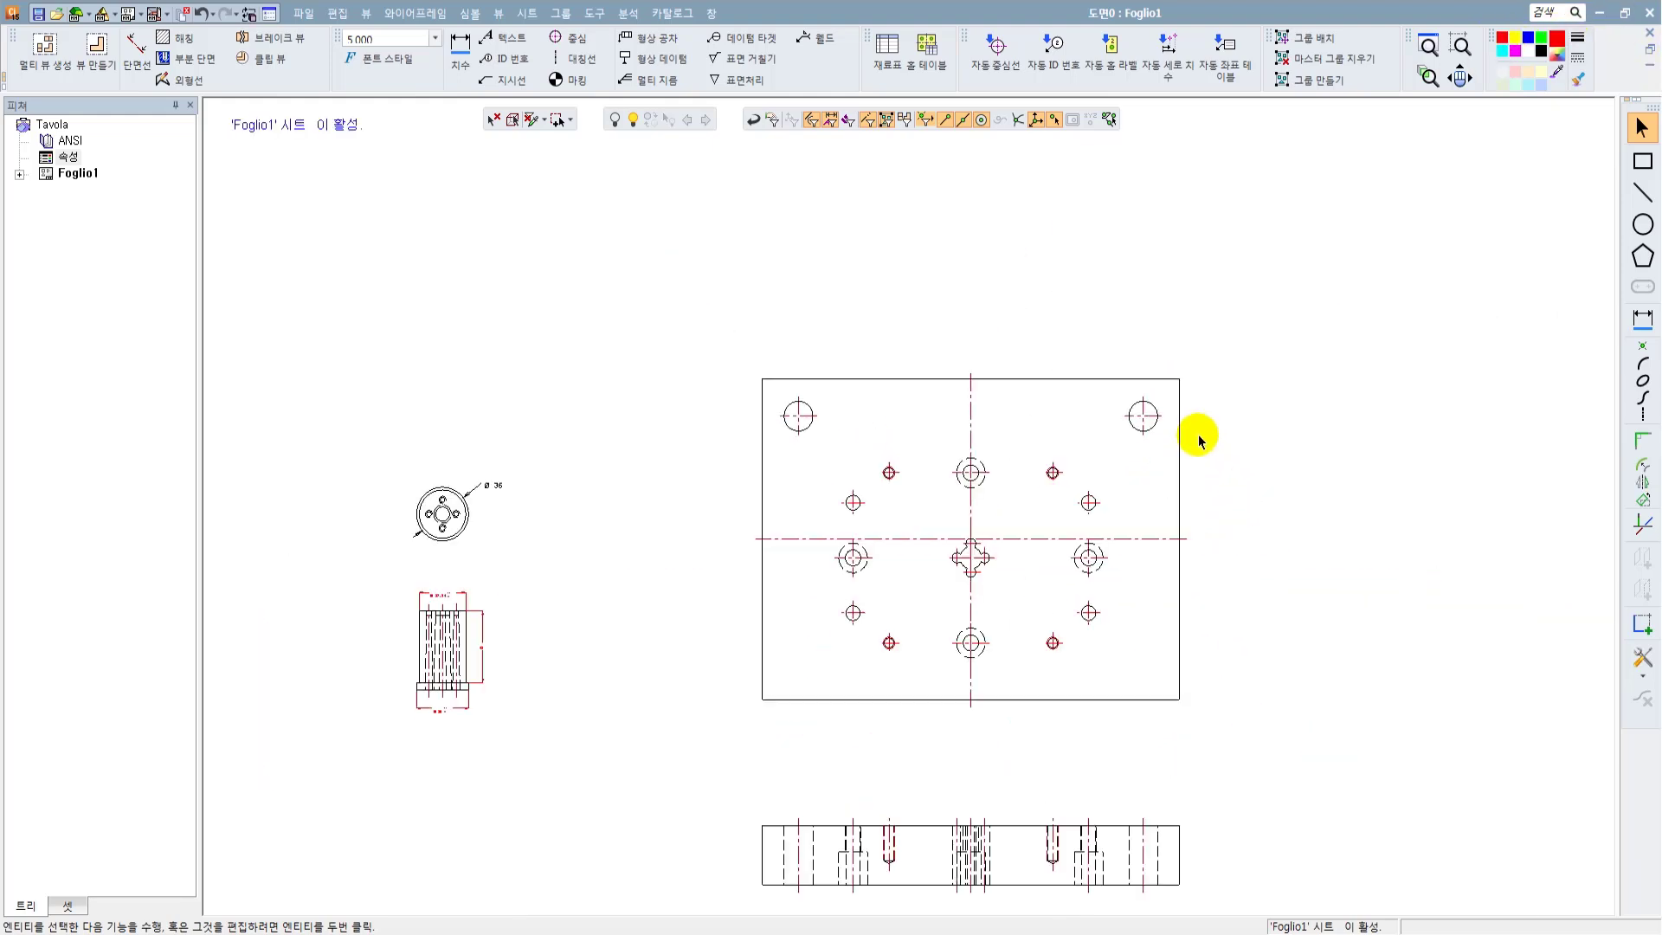
Step: Draw a small rectangle beside the plate's top view and a wider rectangle directly beneath it, sharing the same boundary line
middle_drag(915, 614, 920, 519)
scroll(790, 783, up, 2)
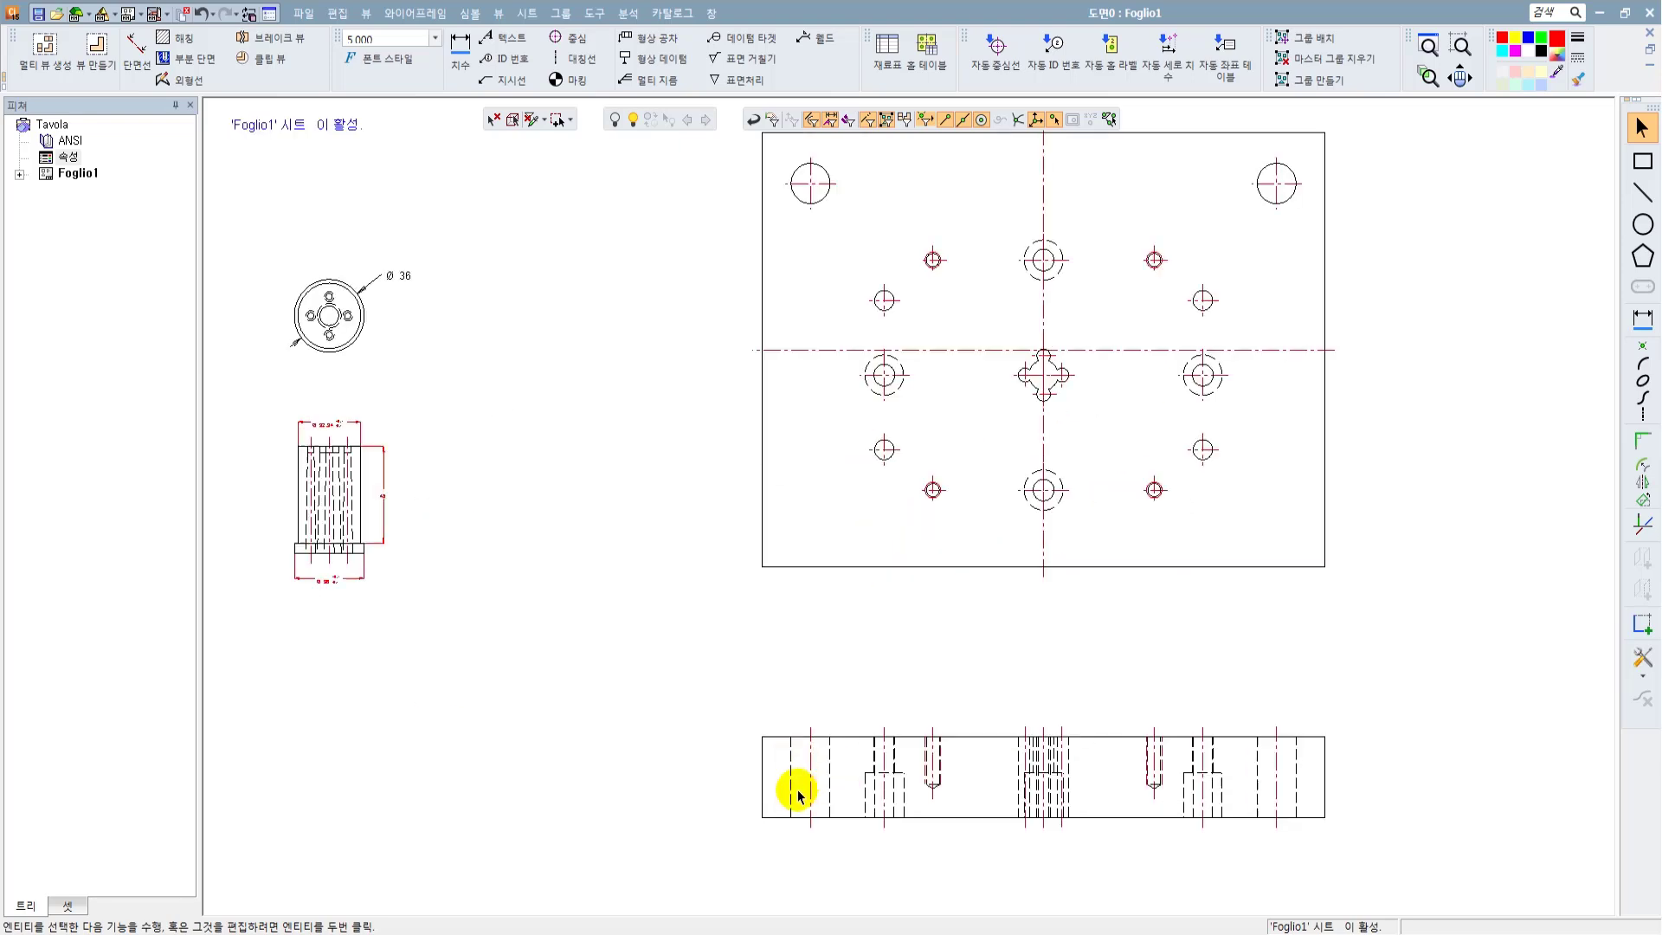
middle_drag(925, 435, 926, 443)
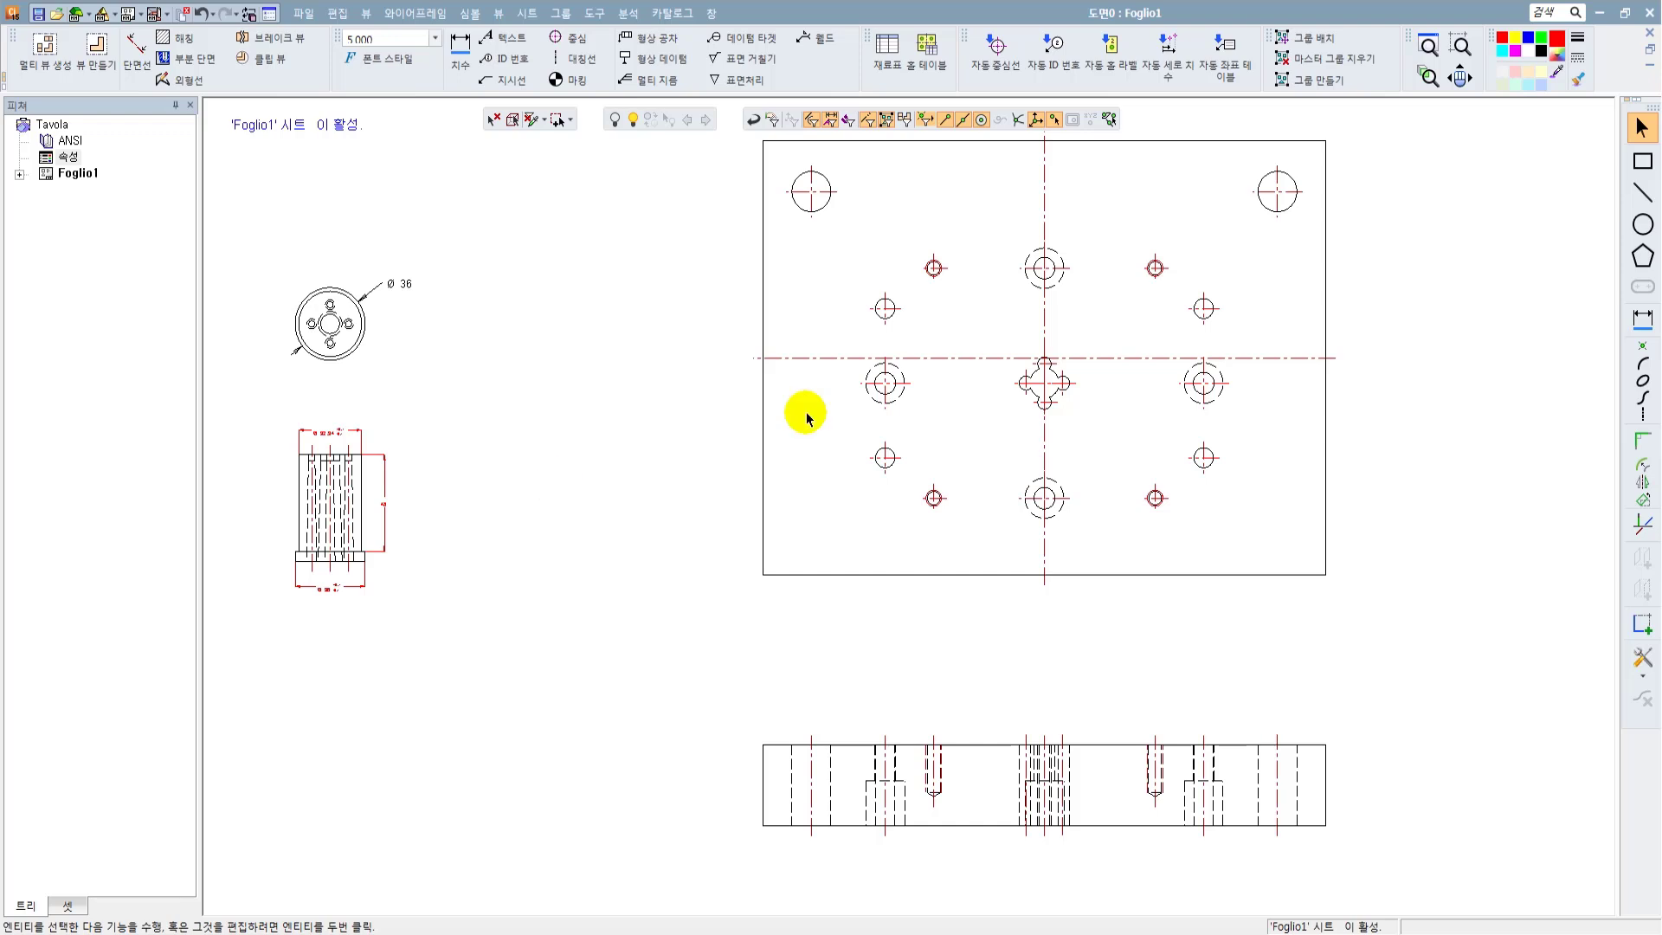
middle_drag(1086, 366, 1041, 450)
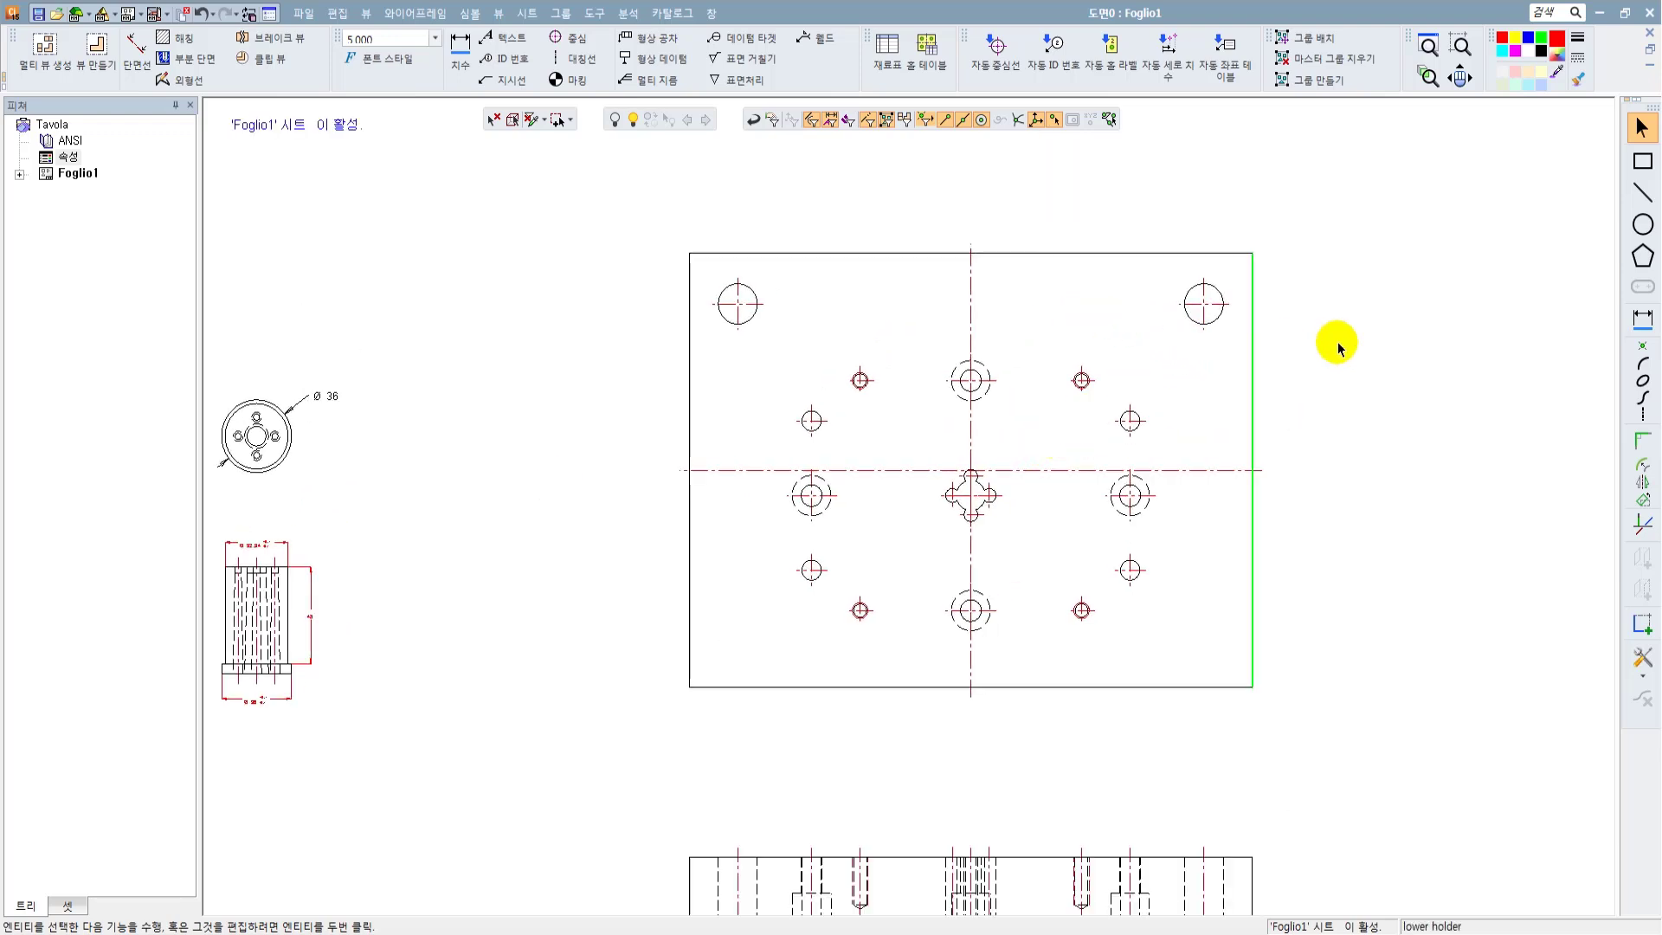
click(1642, 161)
click(1253, 292)
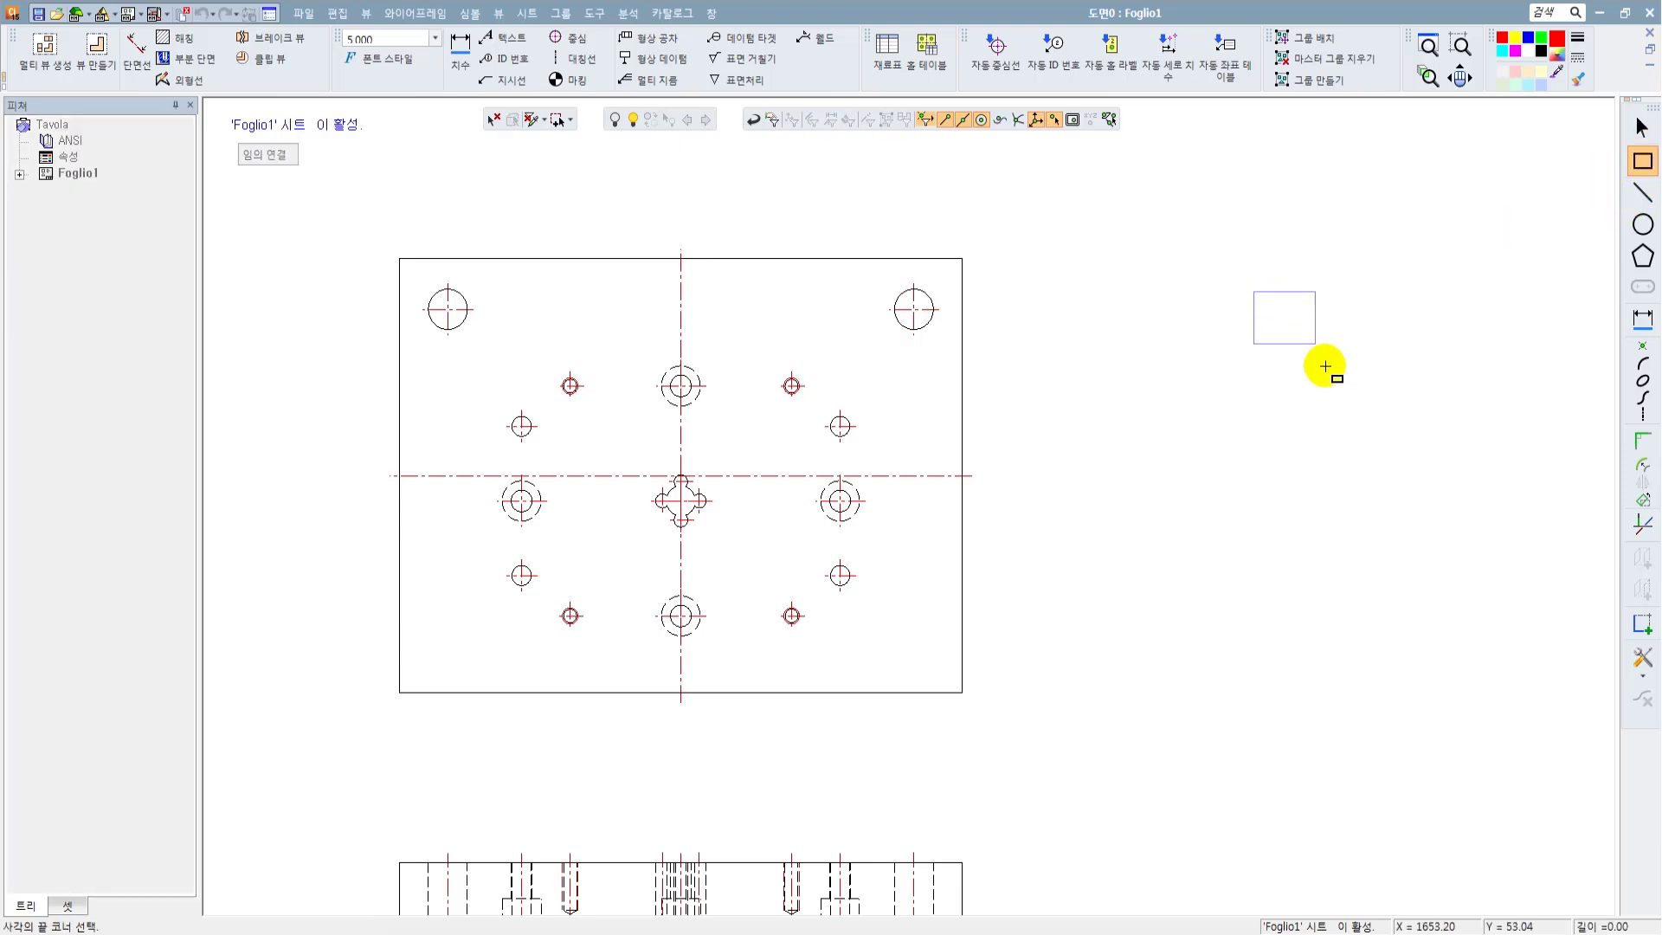
click(1328, 370)
click(1154, 371)
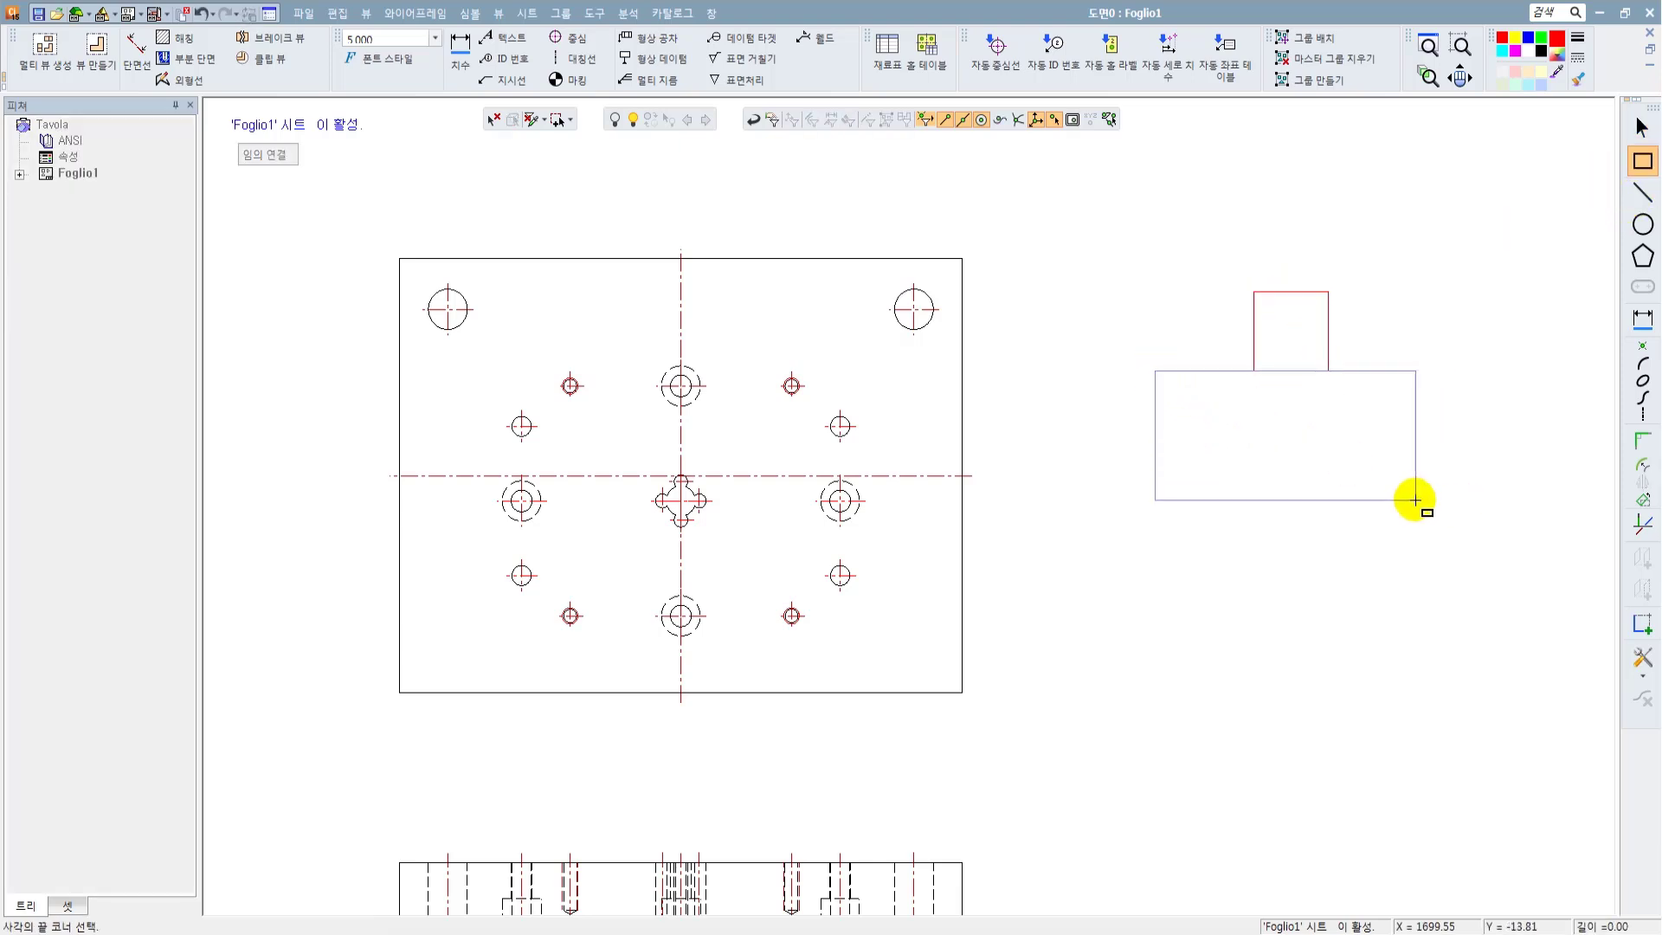
click(1432, 497)
key(Escape)
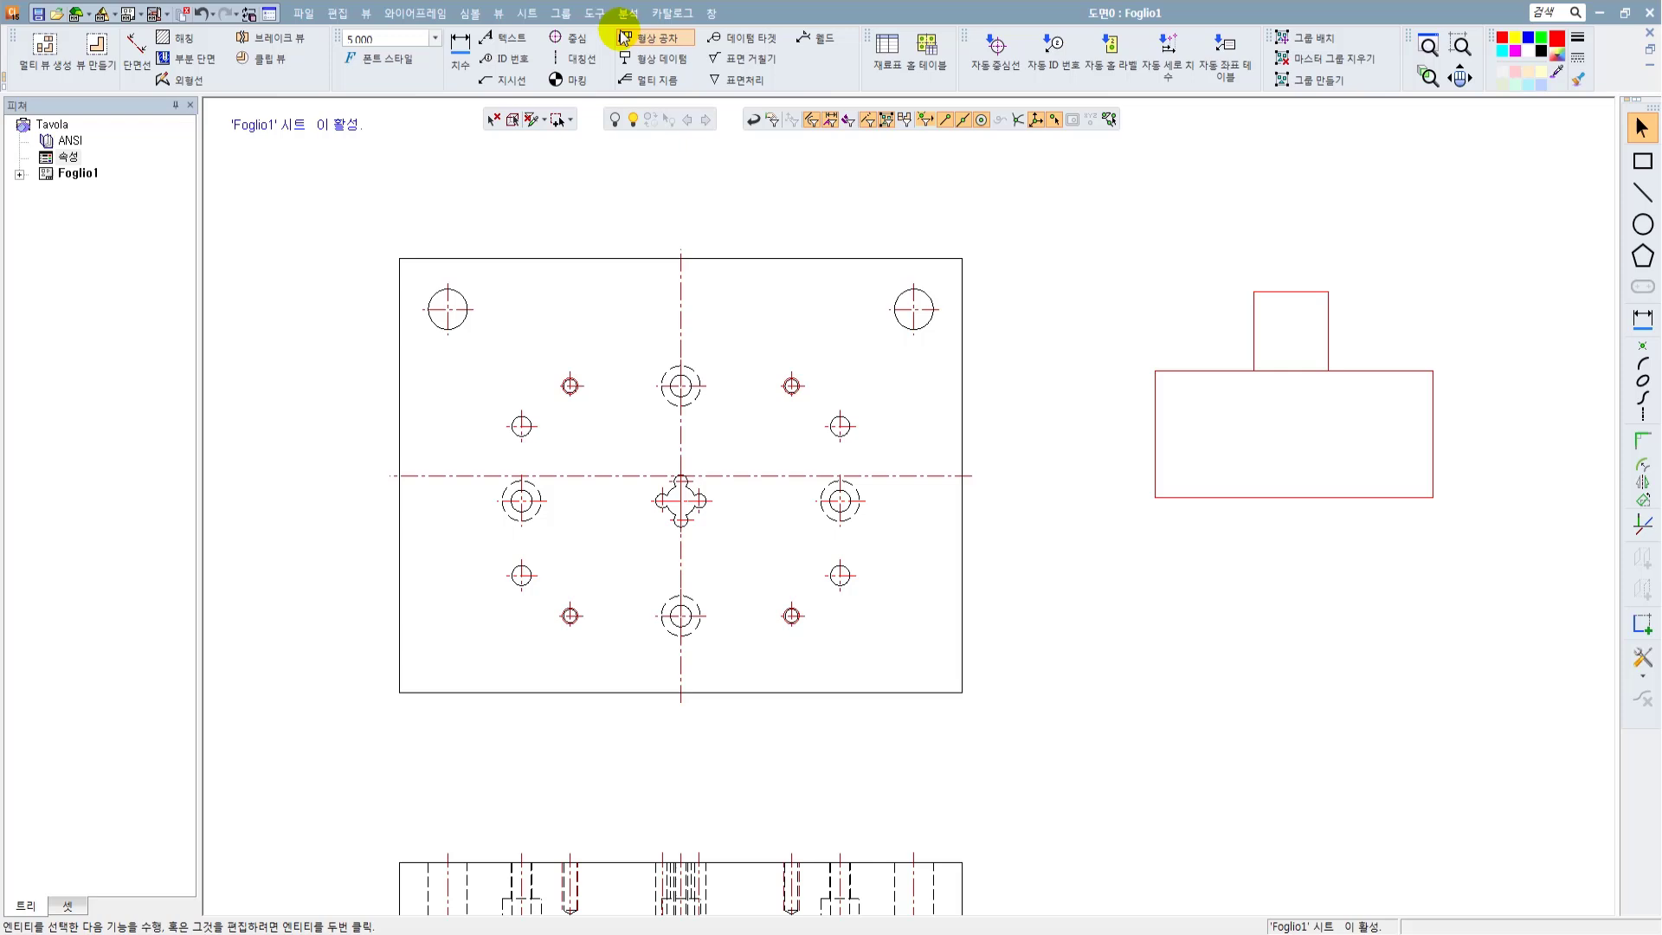
Step: Try a symmetry line between the small rectangle's top edge and the wide rectangle's bottom edge, and undo it
click(576, 58)
click(1277, 296)
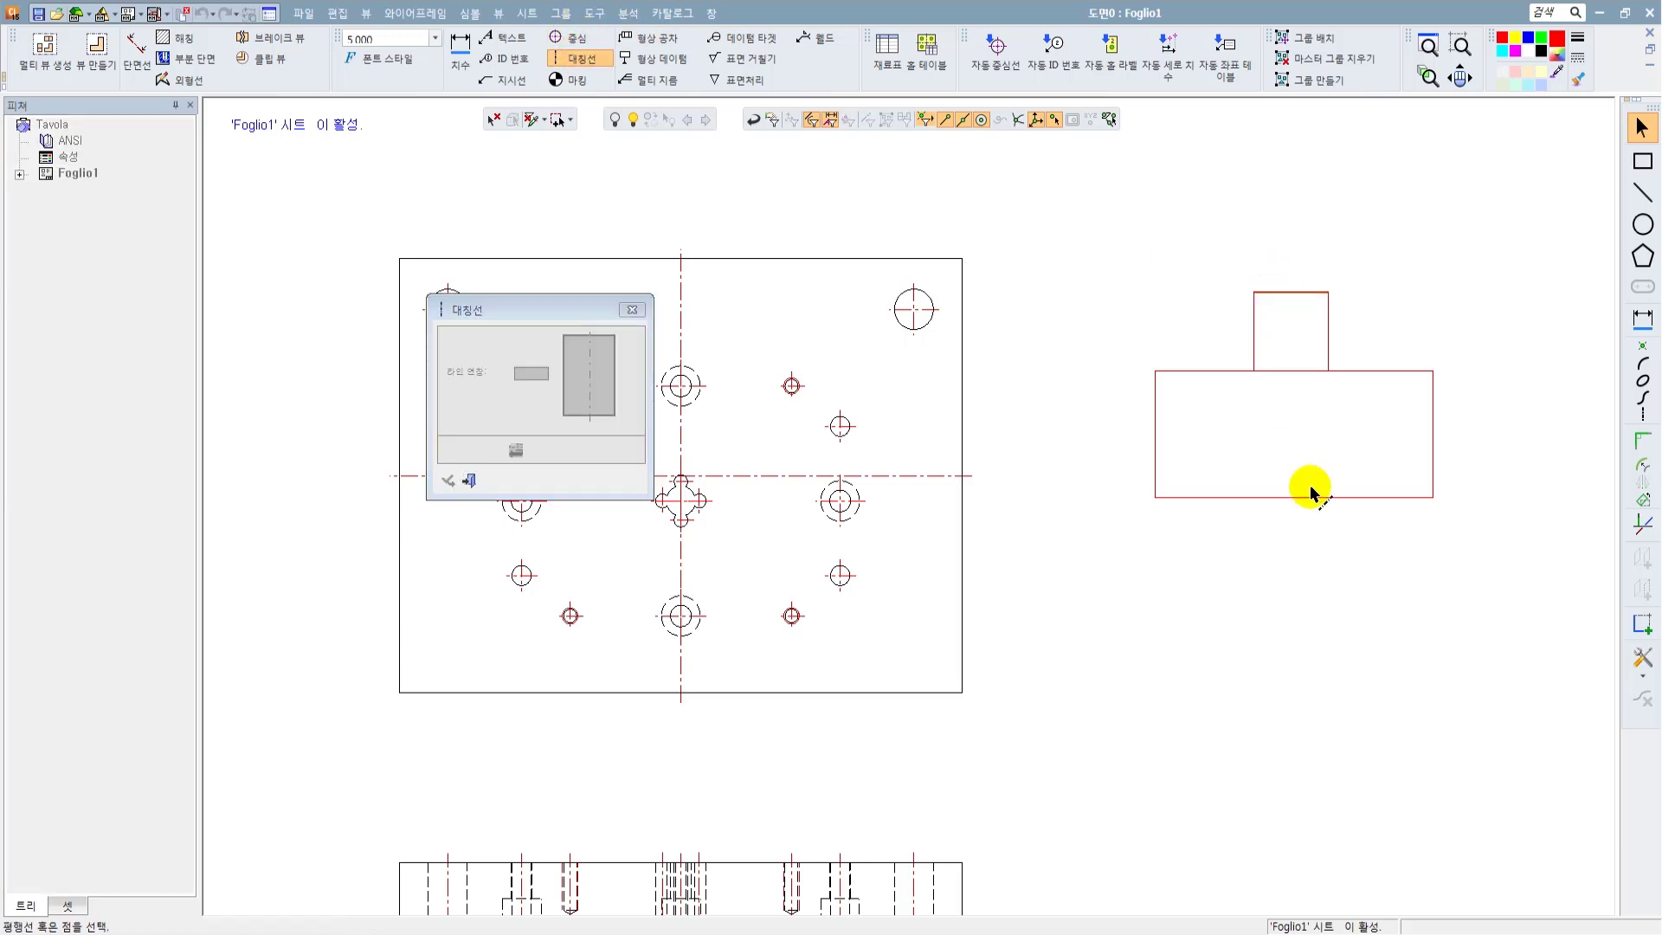
click(1305, 496)
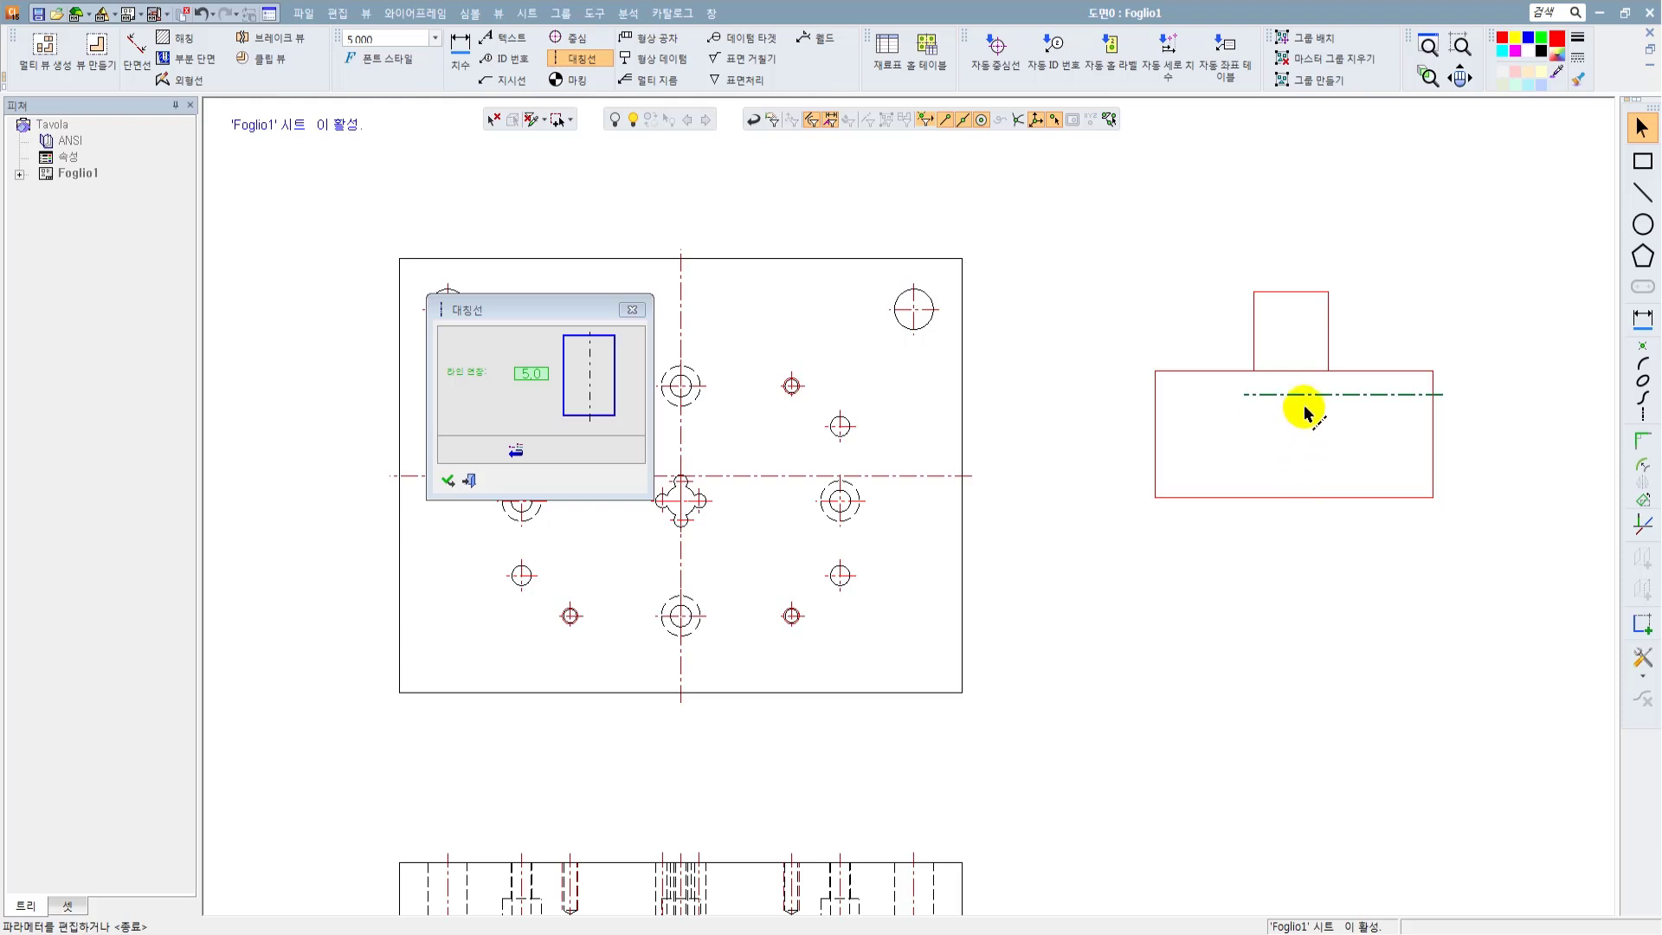
click(449, 479)
key(ctrl+z)
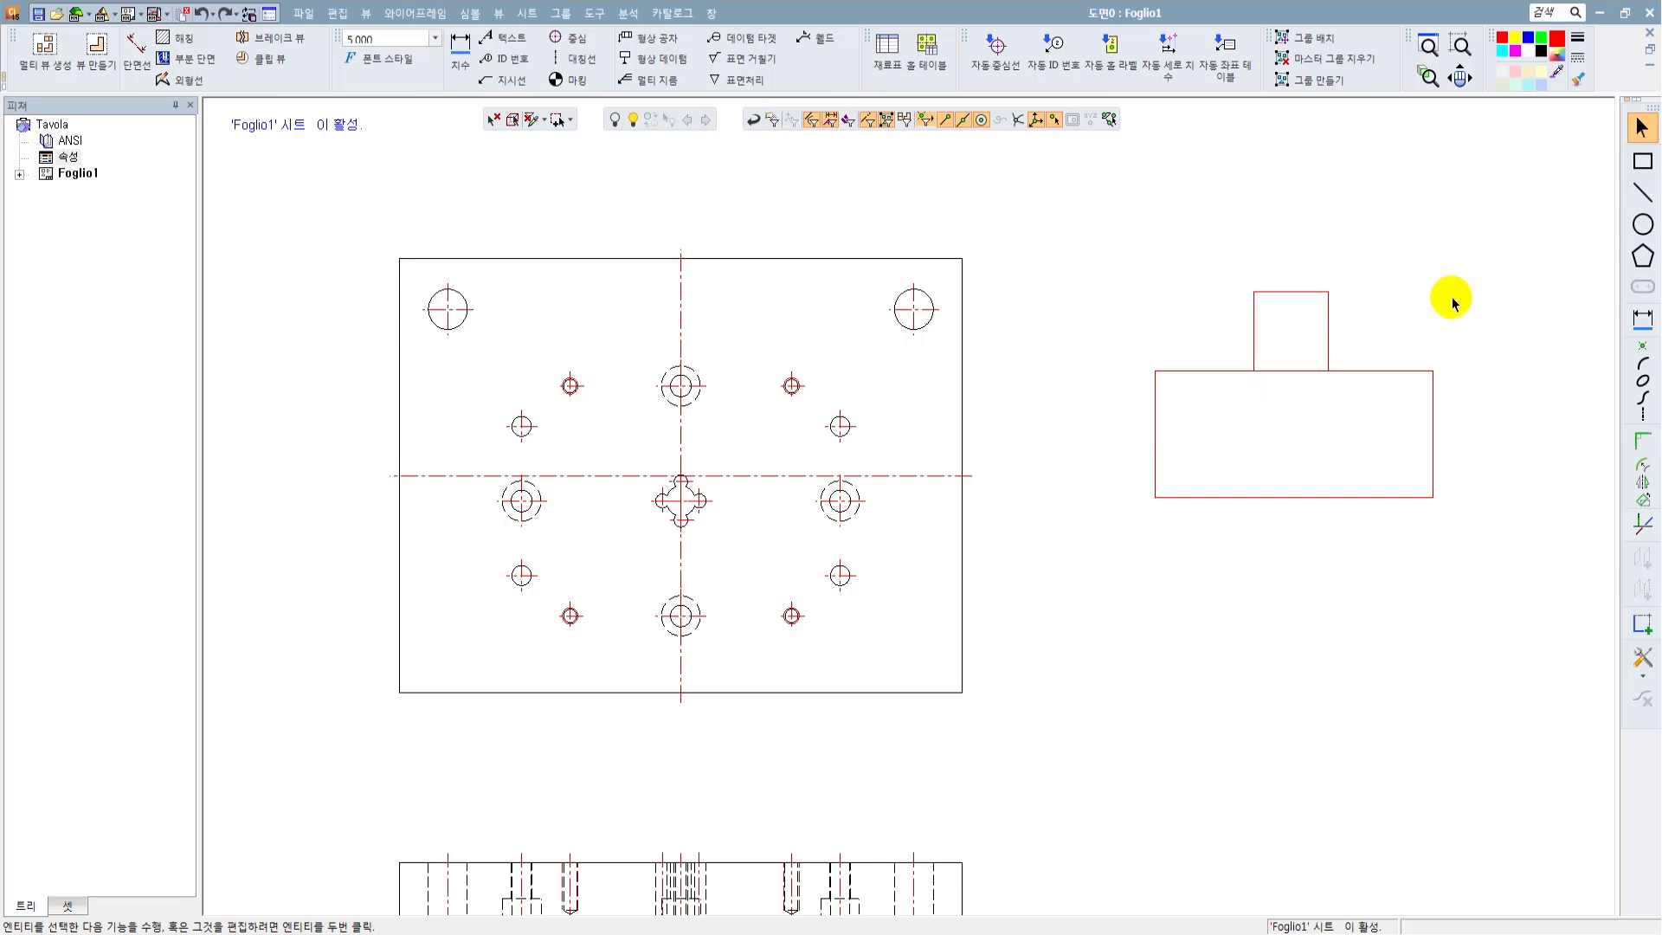
click(1501, 269)
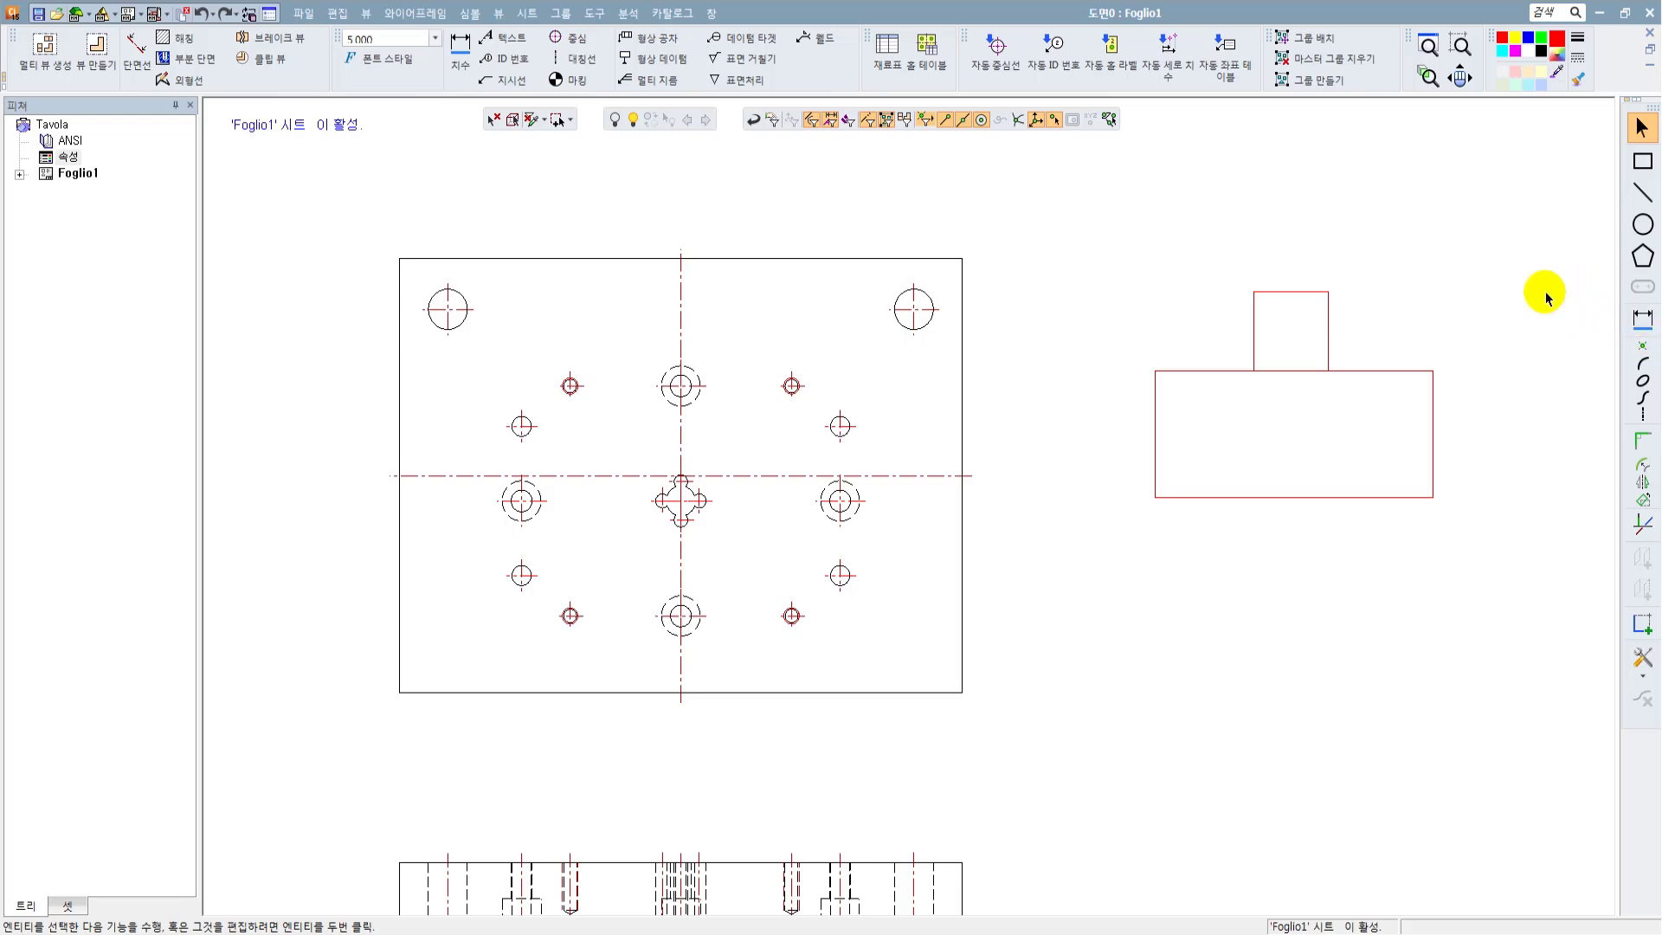
Step: Add a horizontal symmetry line to the wide rectangle, running between the midpoints of its two side edges
click(572, 58)
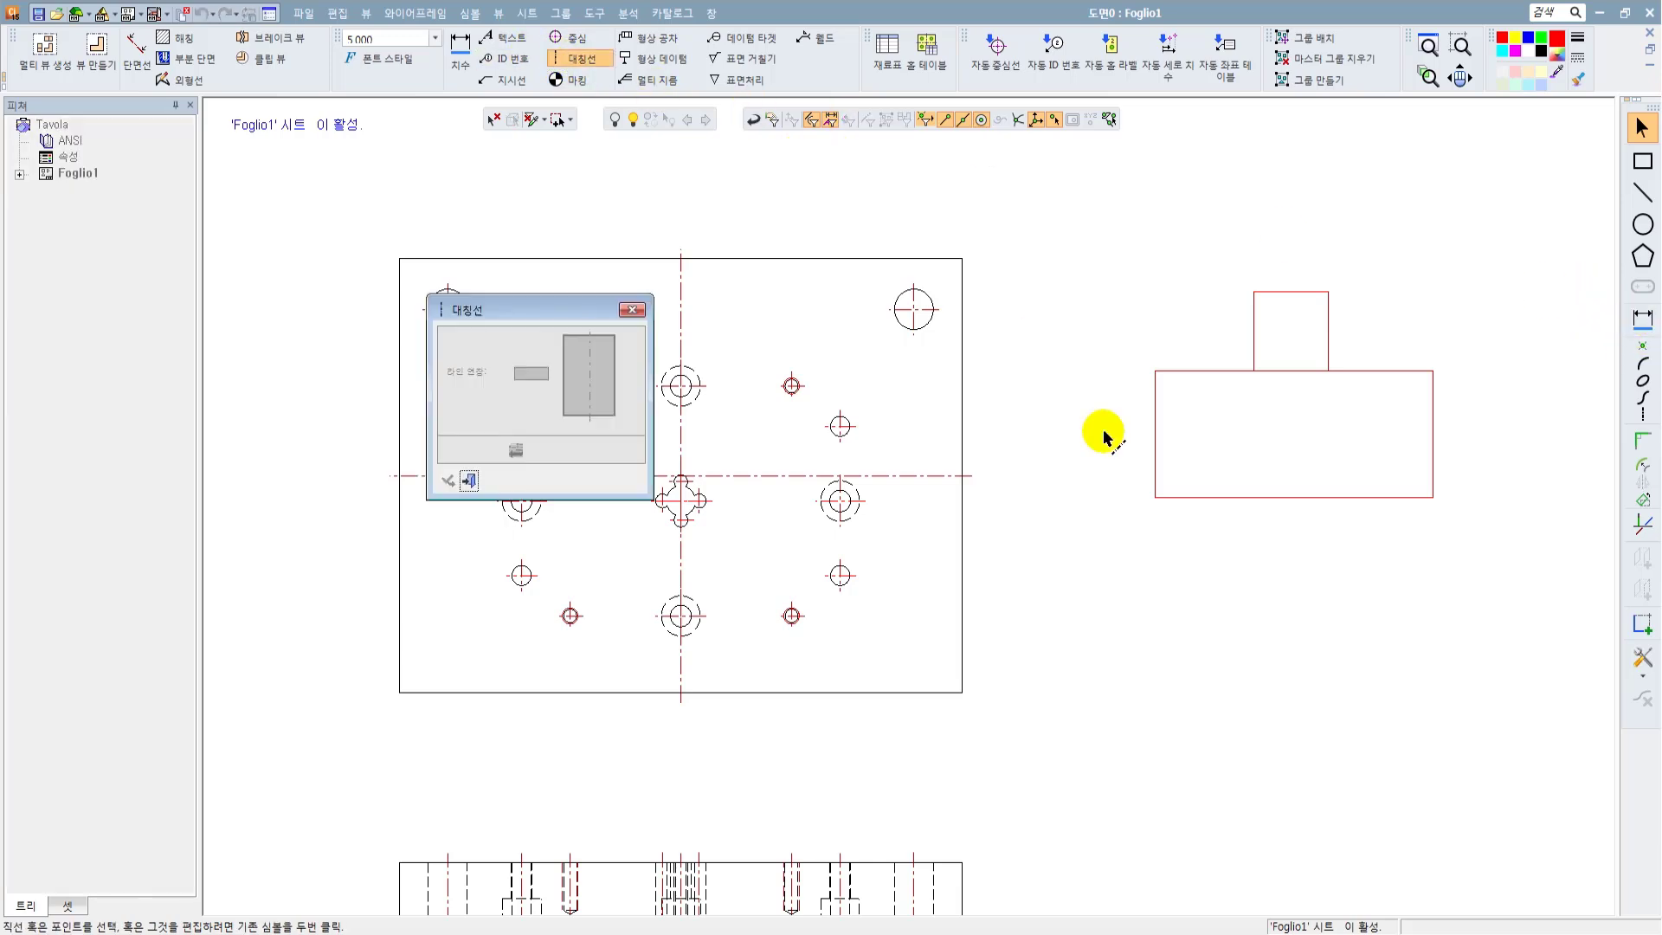
click(1155, 433)
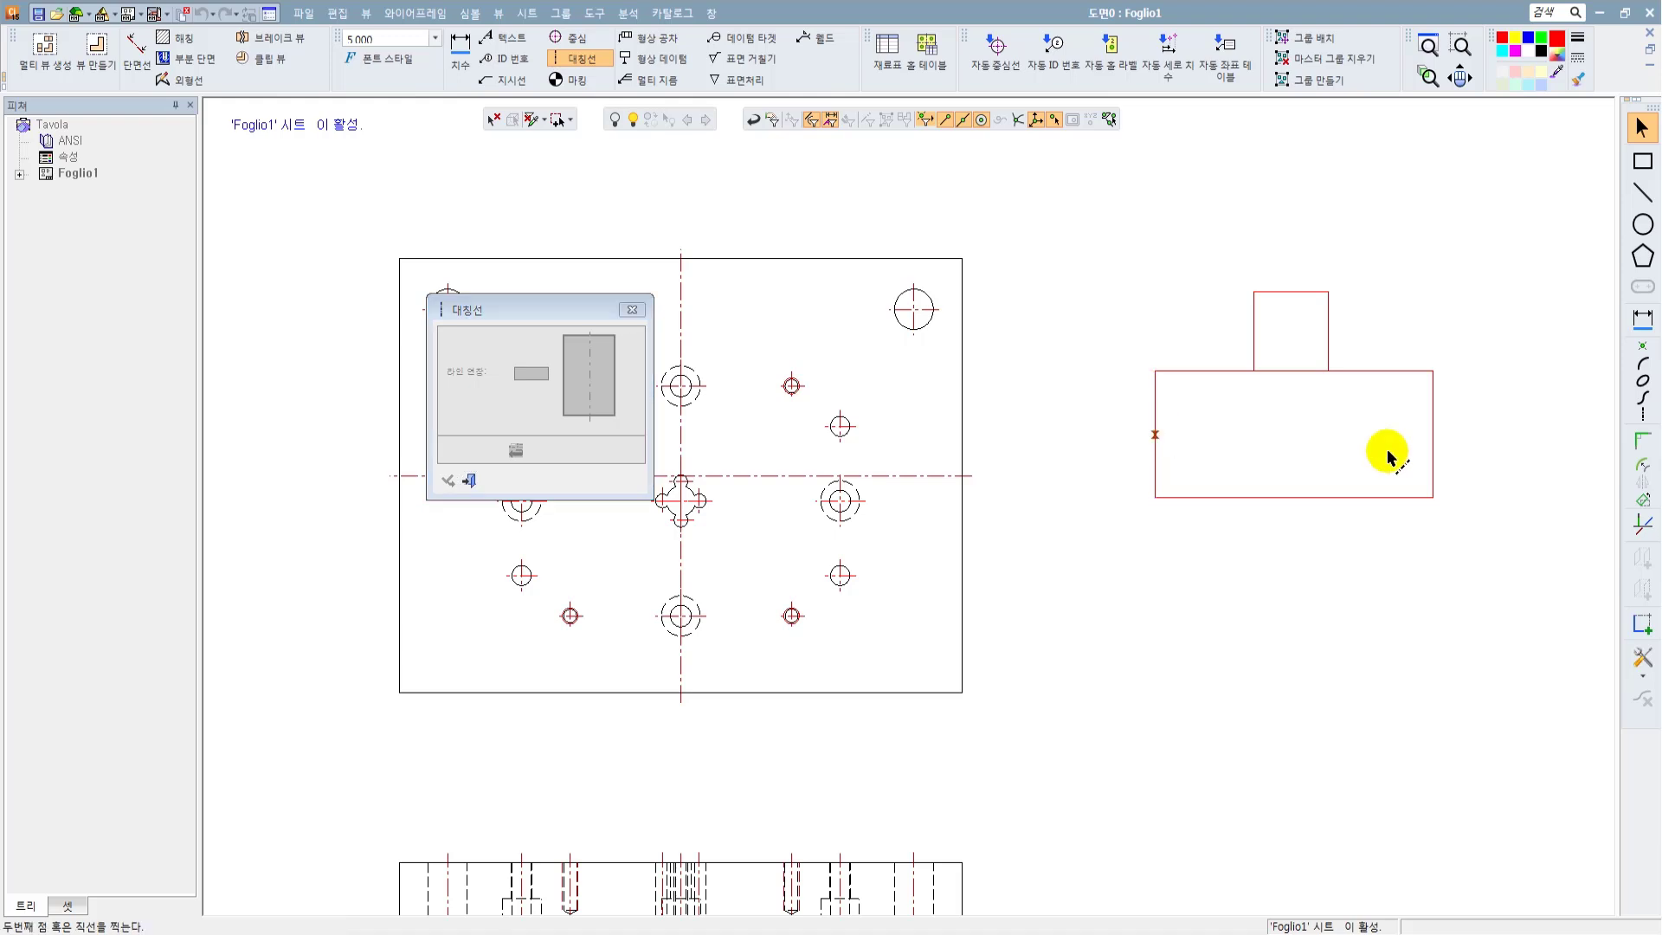
click(1433, 435)
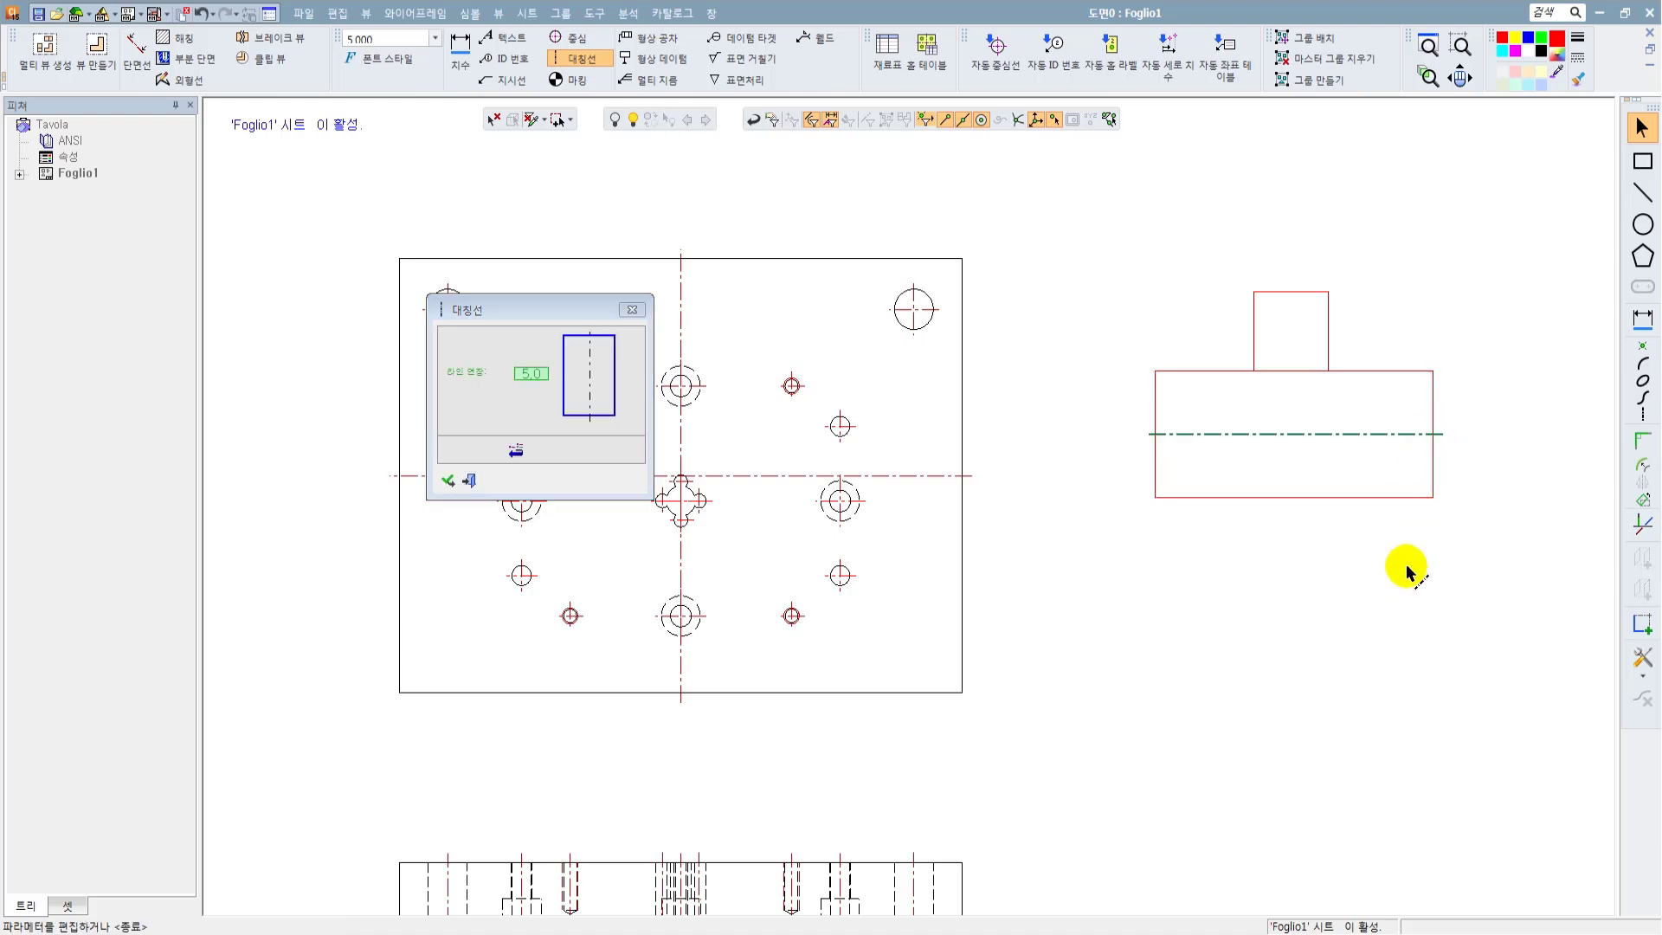
right_click(1376, 547)
Step: Try vertical symmetry lines from the small rectangle's top midpoint to the wide rectangle's bottom midpoint and between the wide rectangle's side edges, and undo both
click(1292, 292)
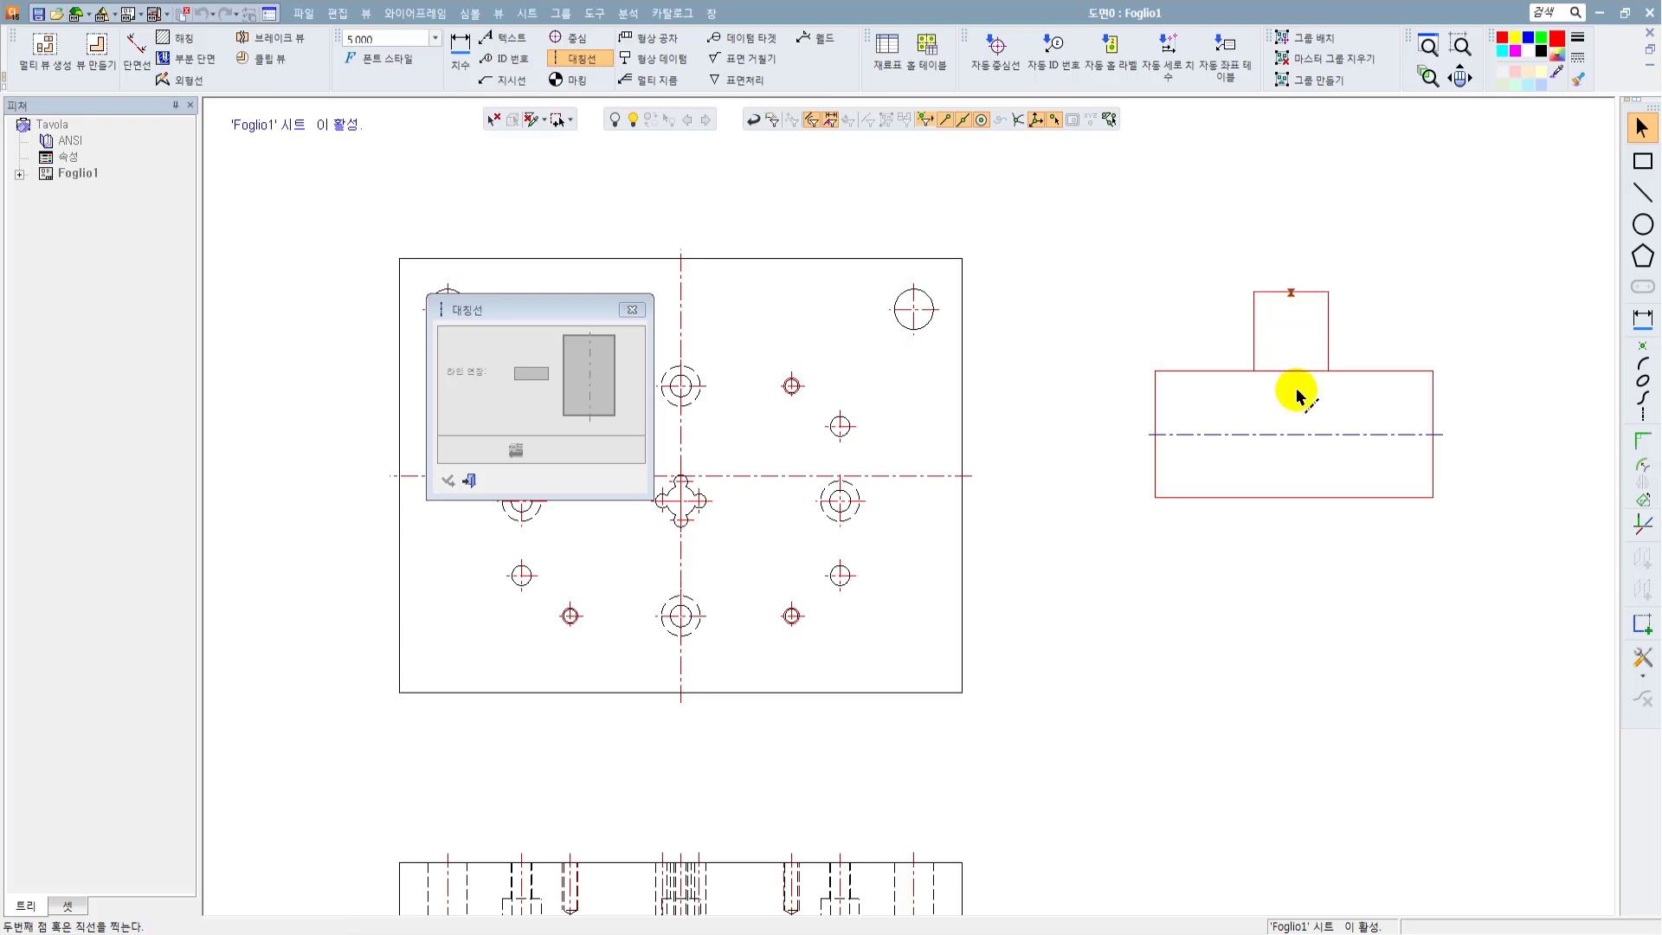
click(1293, 499)
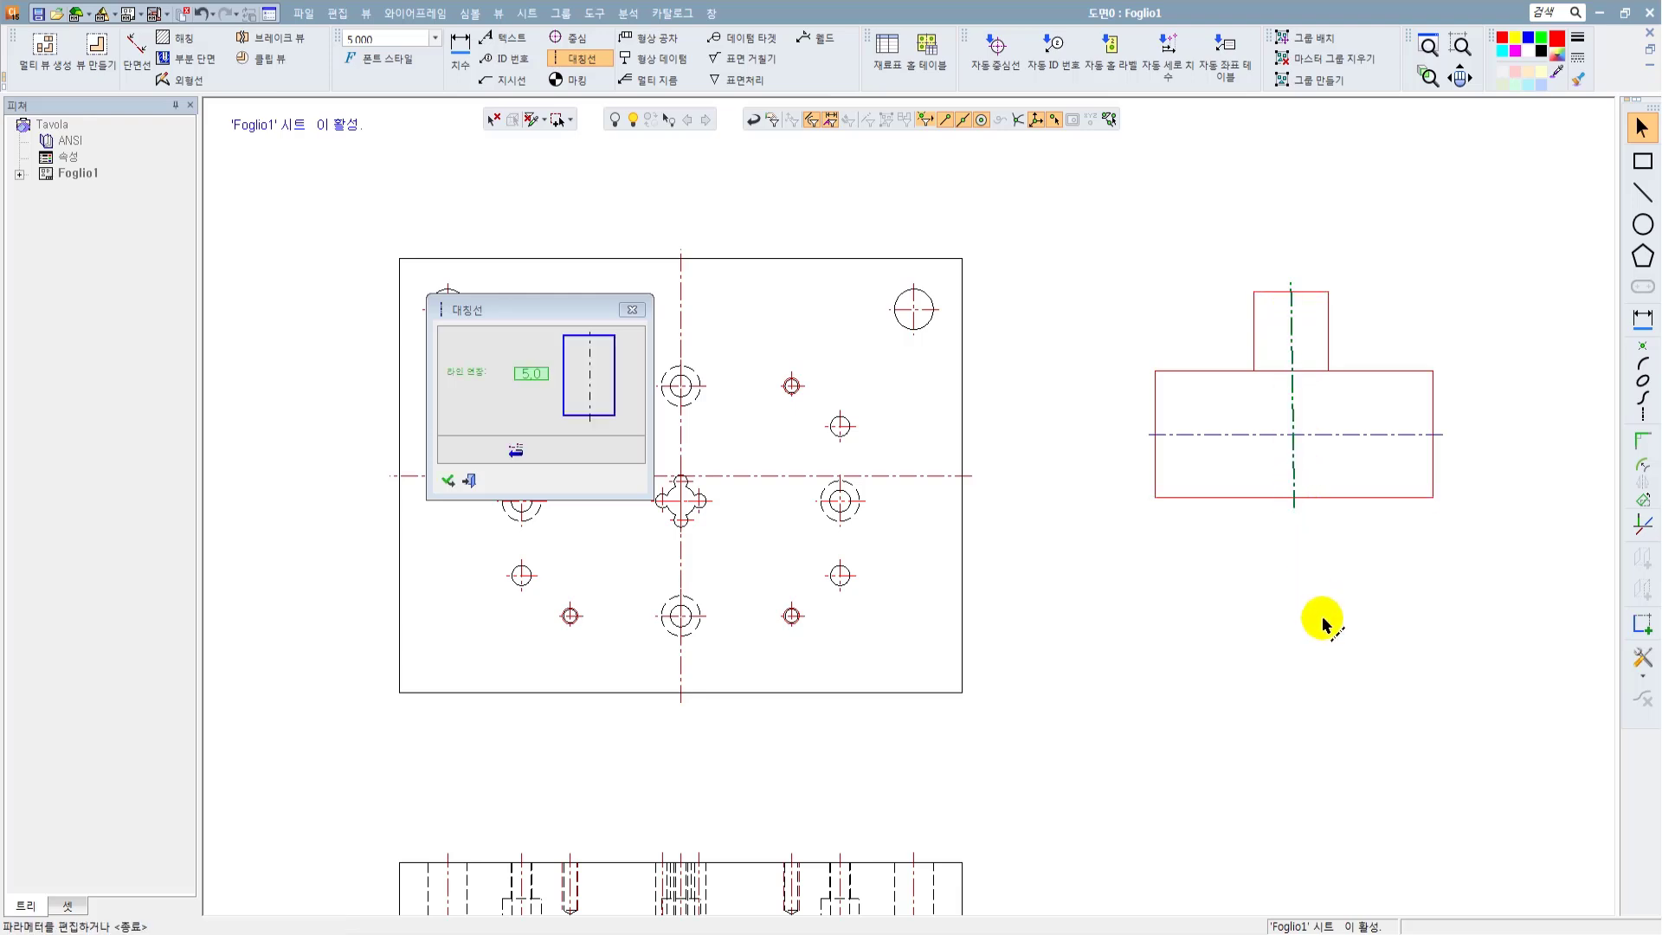
middle_click(1332, 603)
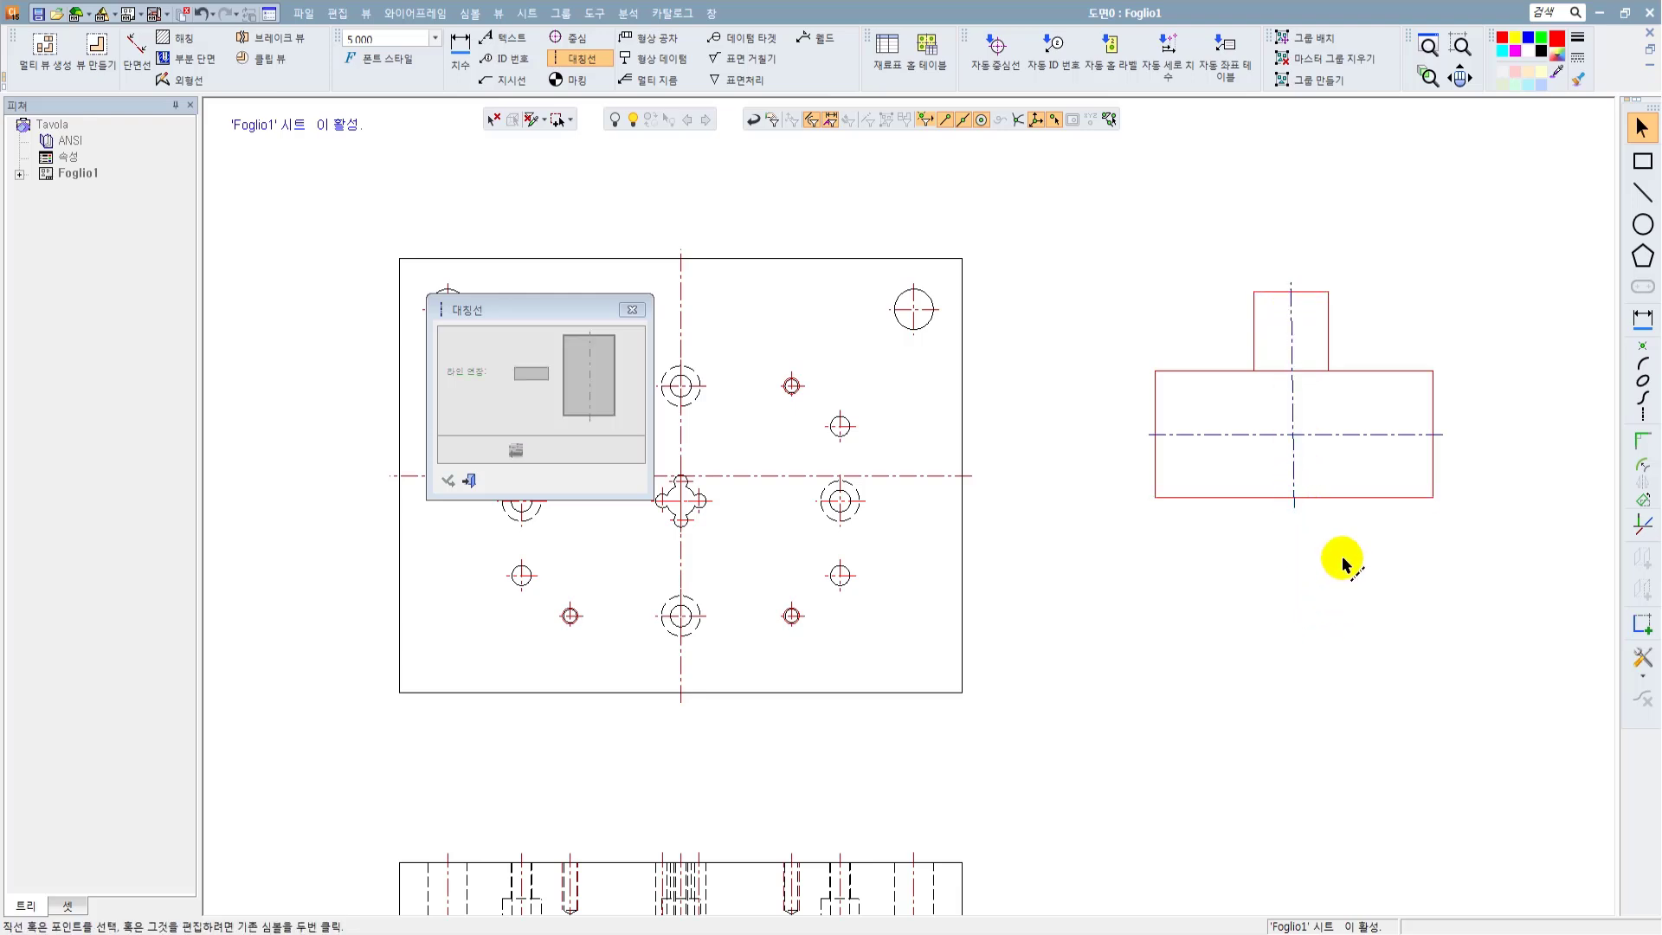
click(1156, 397)
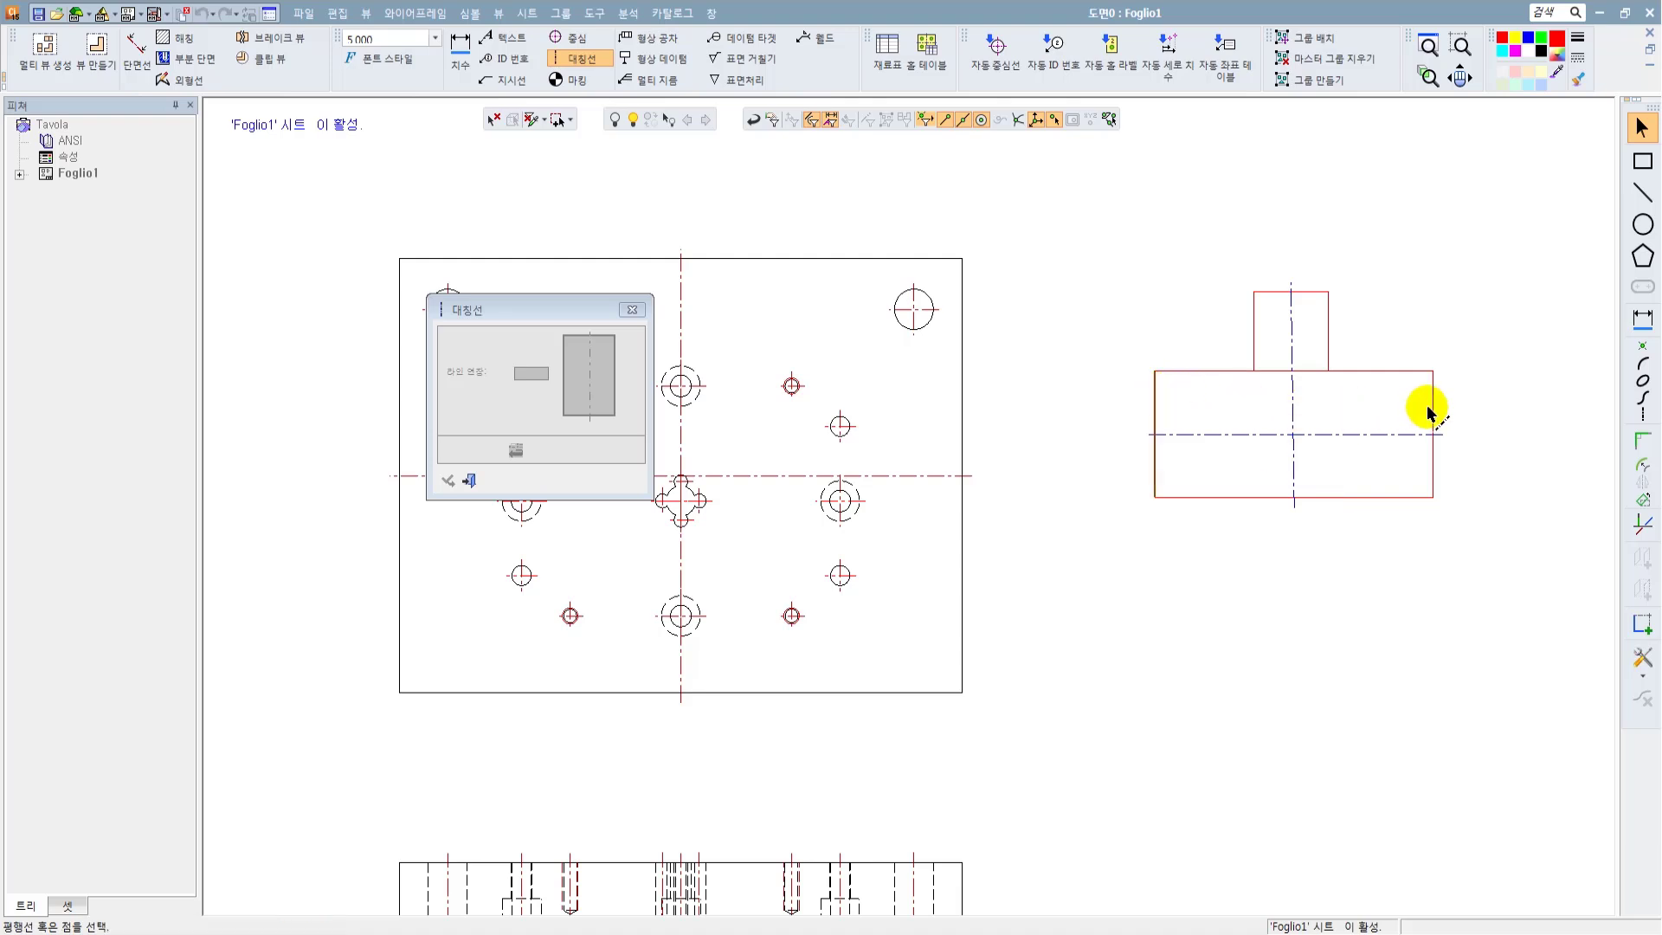
click(1433, 405)
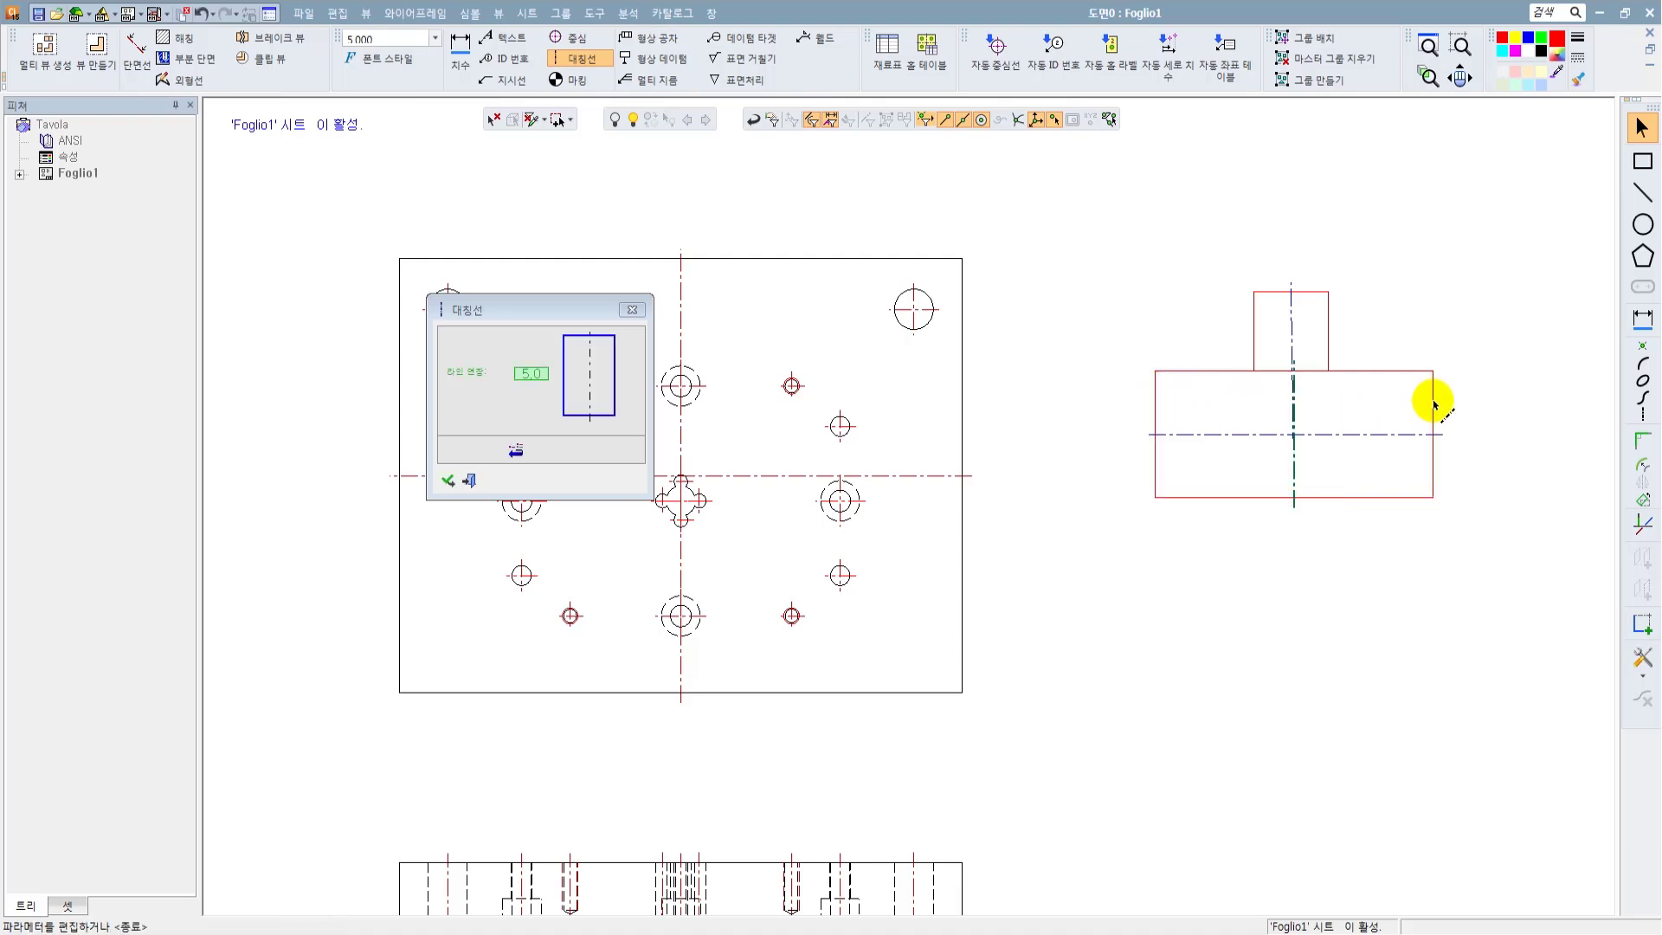
middle_click(1354, 537)
key(Escape)
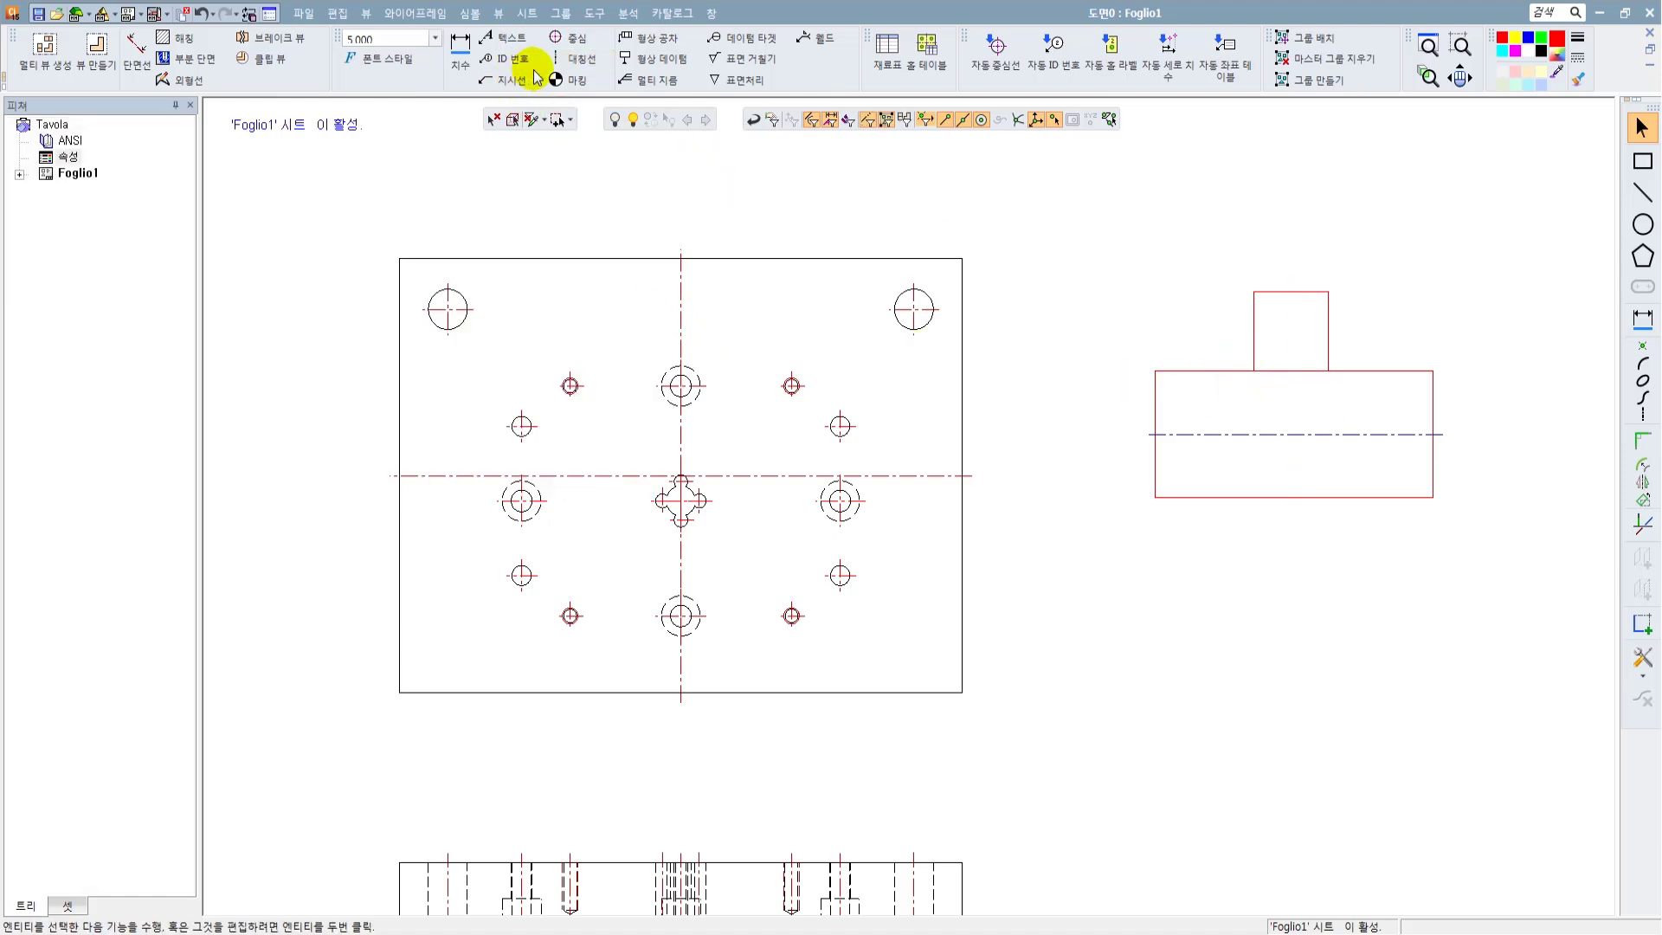
Step: Add a vertical symmetry line midway between the wide rectangle's side edges, extended past the small rectangle's top and the wide rectangle's bottom
click(575, 58)
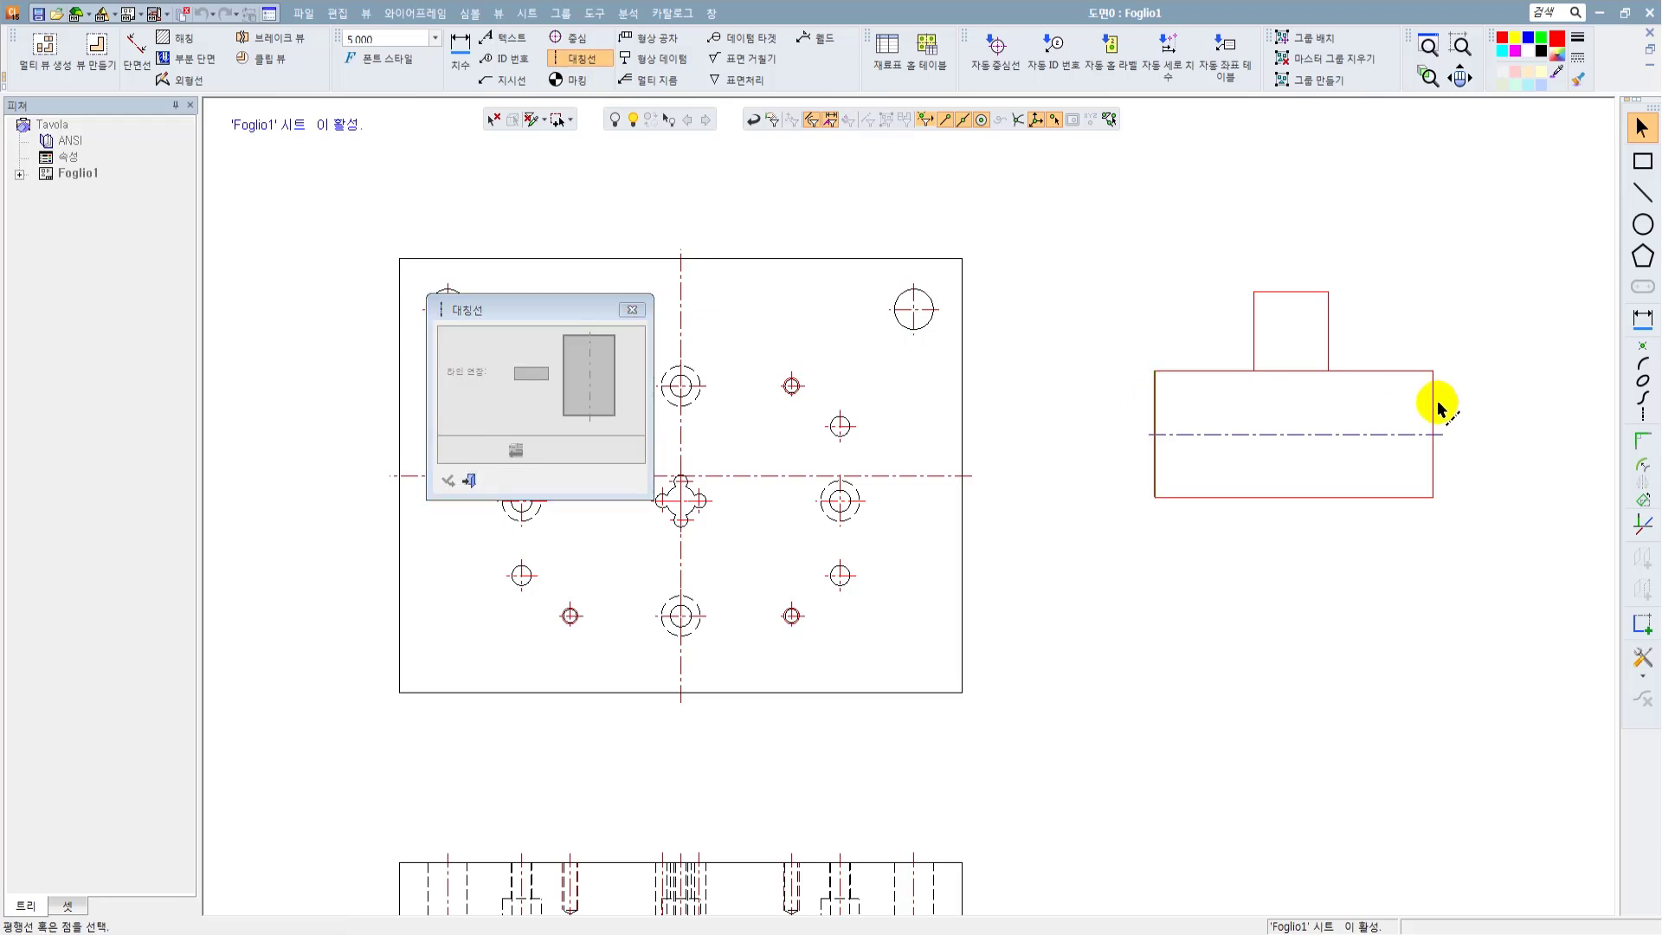
click(1433, 413)
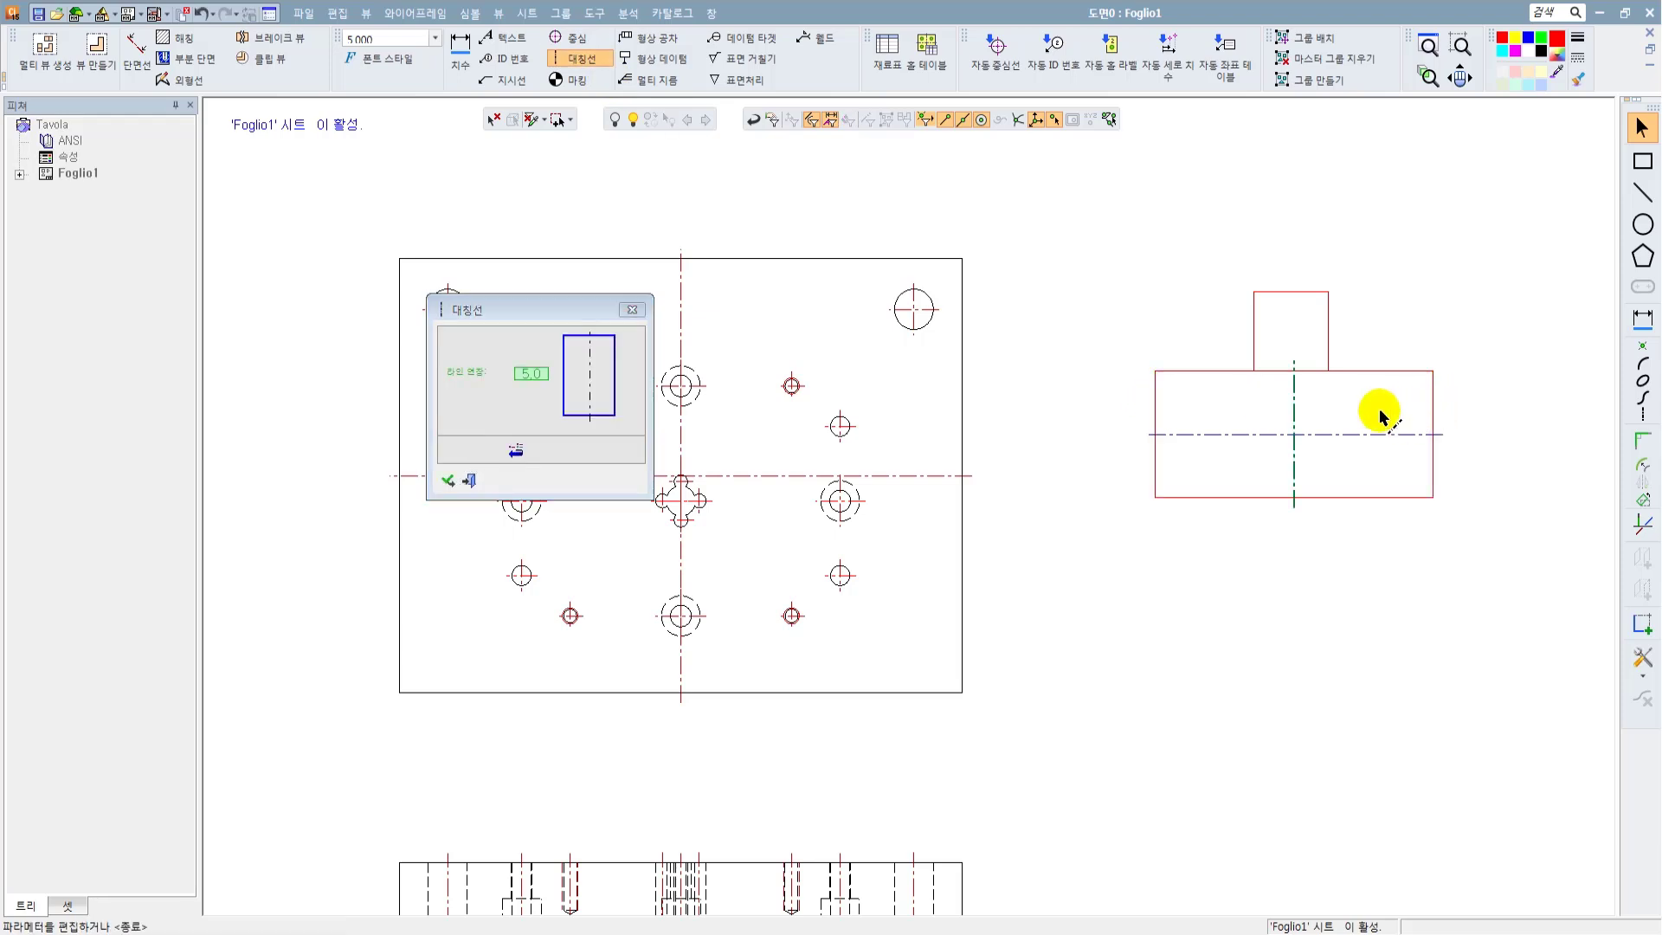
click(1295, 338)
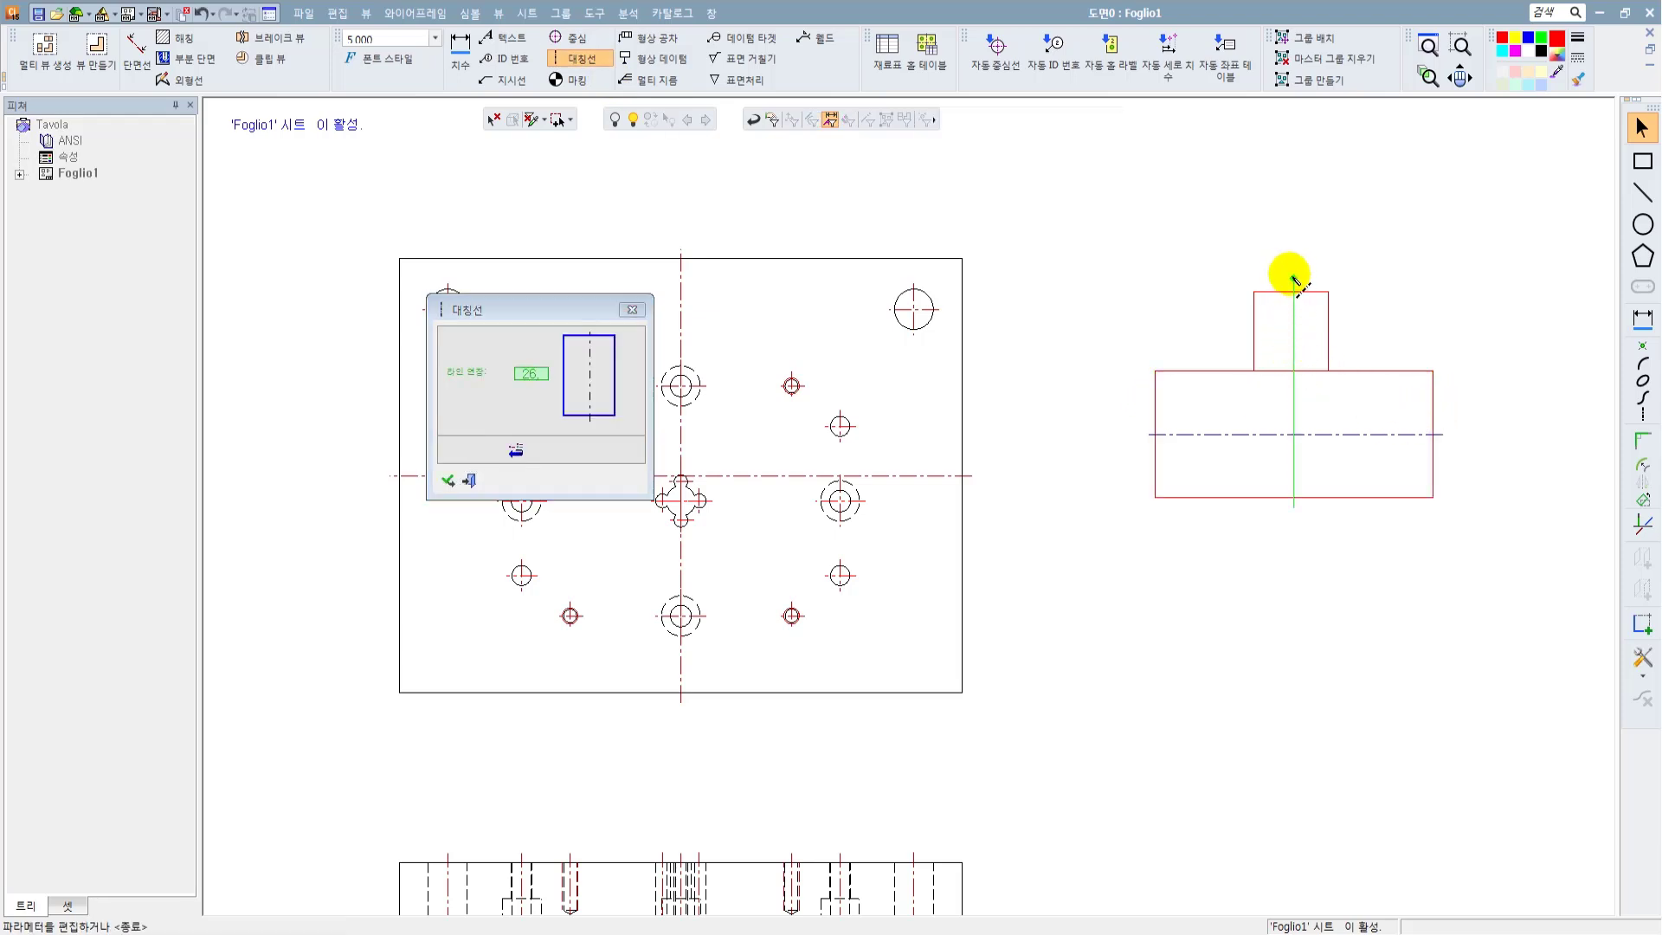
click(1294, 519)
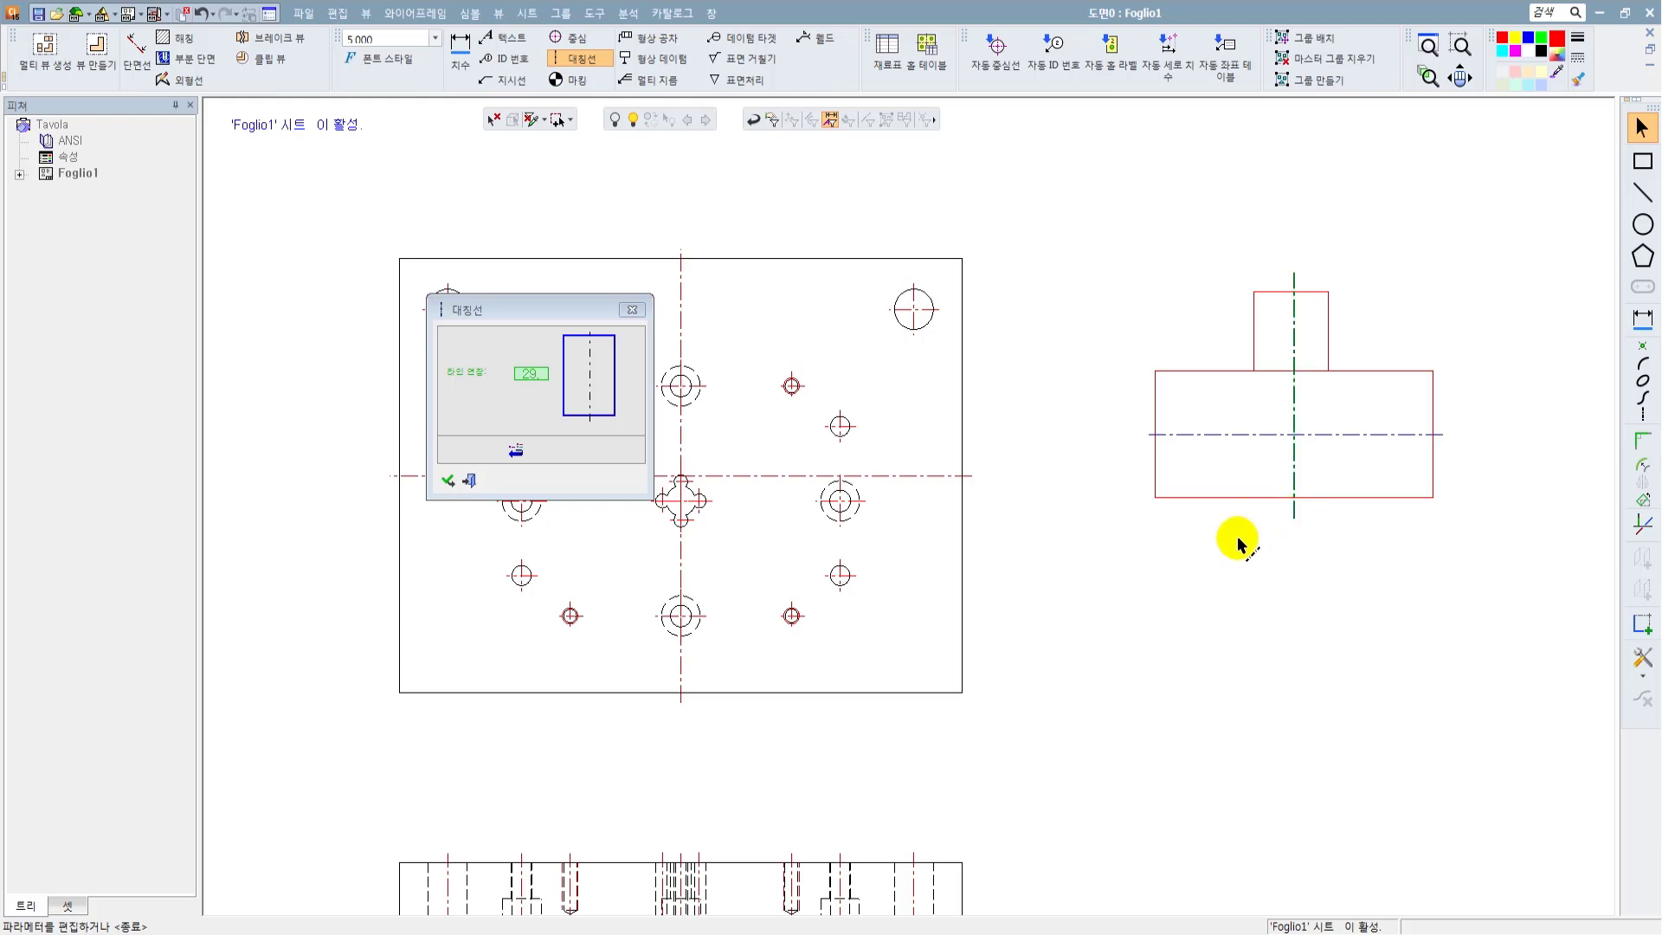
click(448, 480)
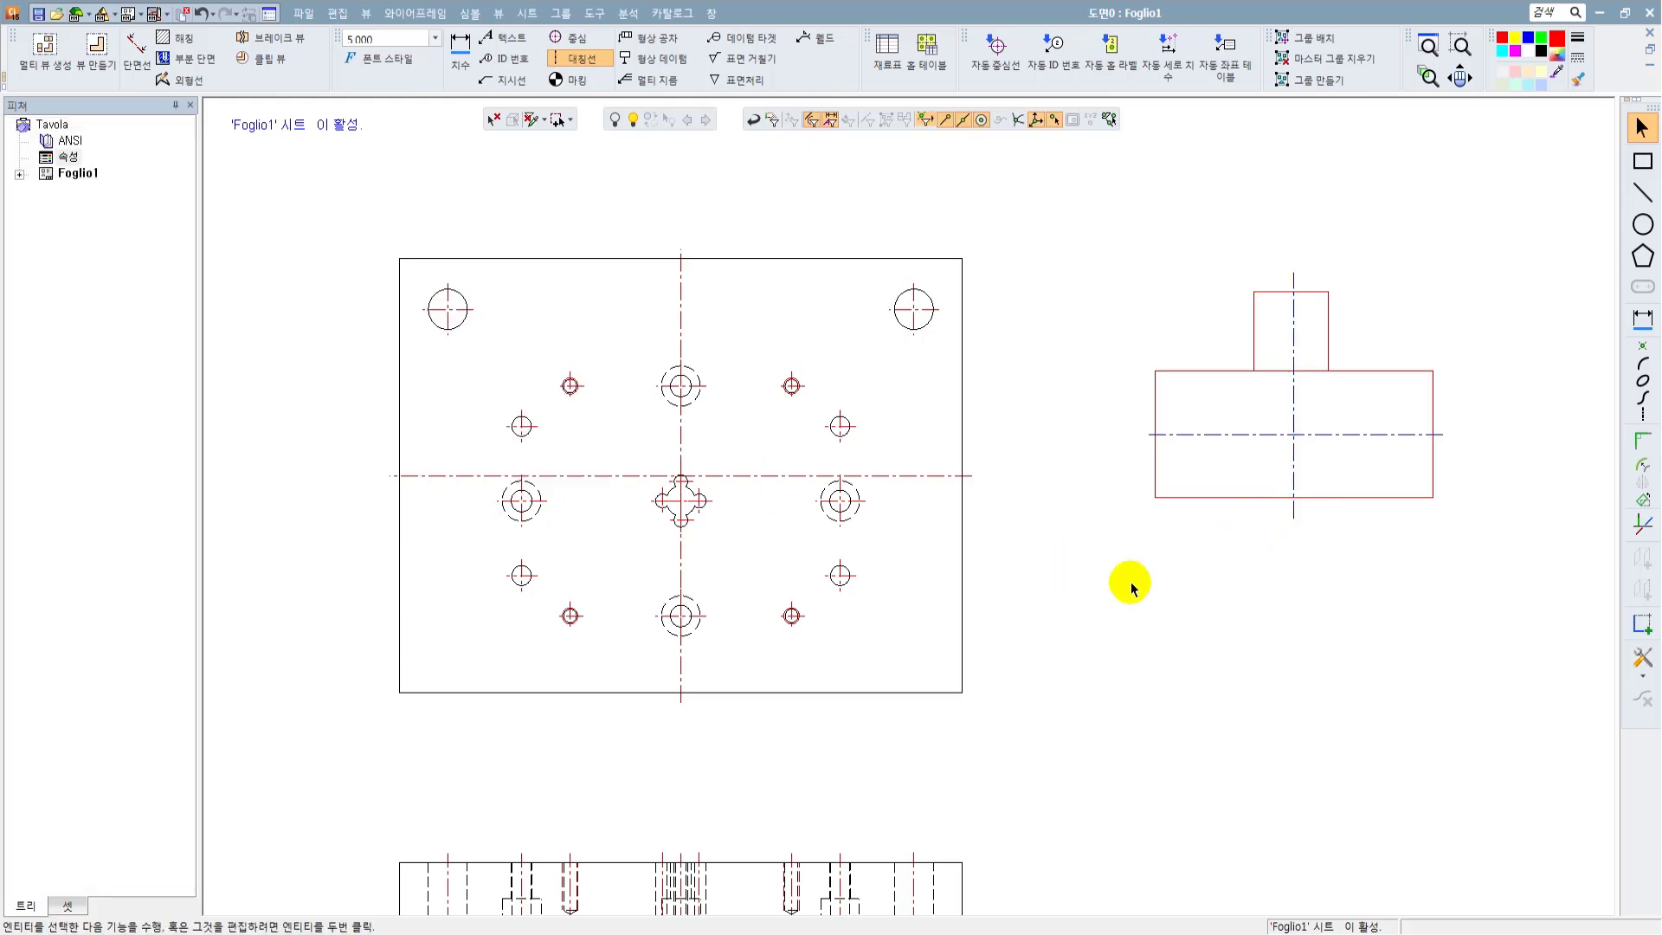
click(1193, 588)
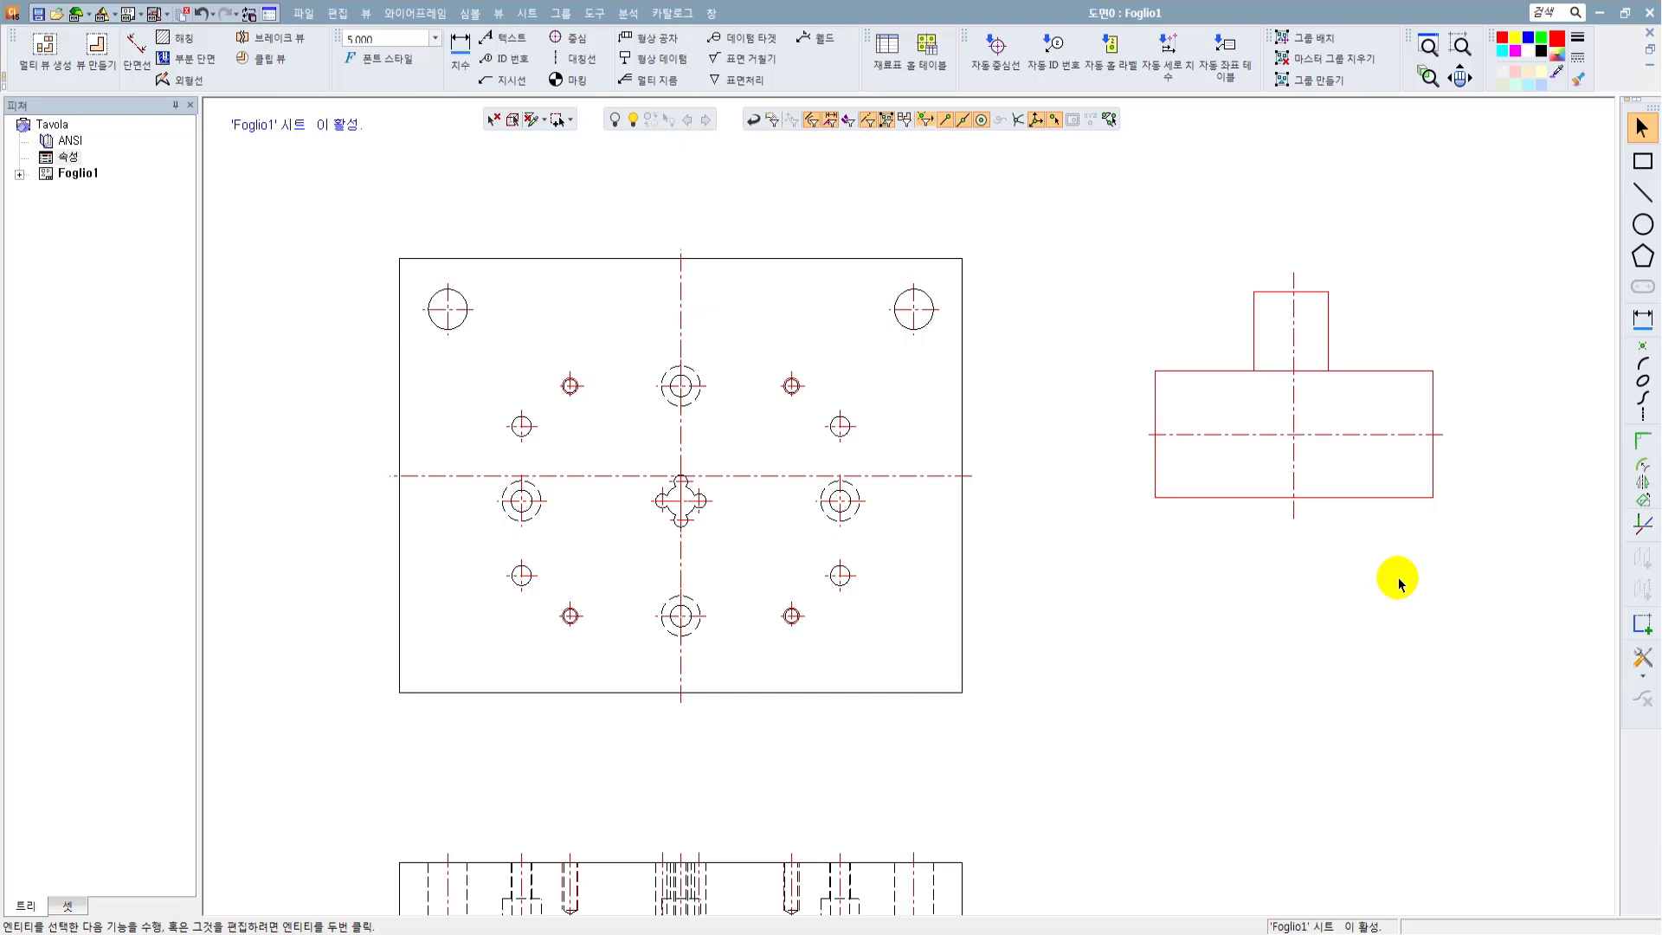
Step: Add a diameter dimension to the outer thread circle of the plate's upper-right small tapped hole
scroll(491, 413, up, 5)
scroll(908, 463, down, 1)
middle_drag(905, 471, 883, 614)
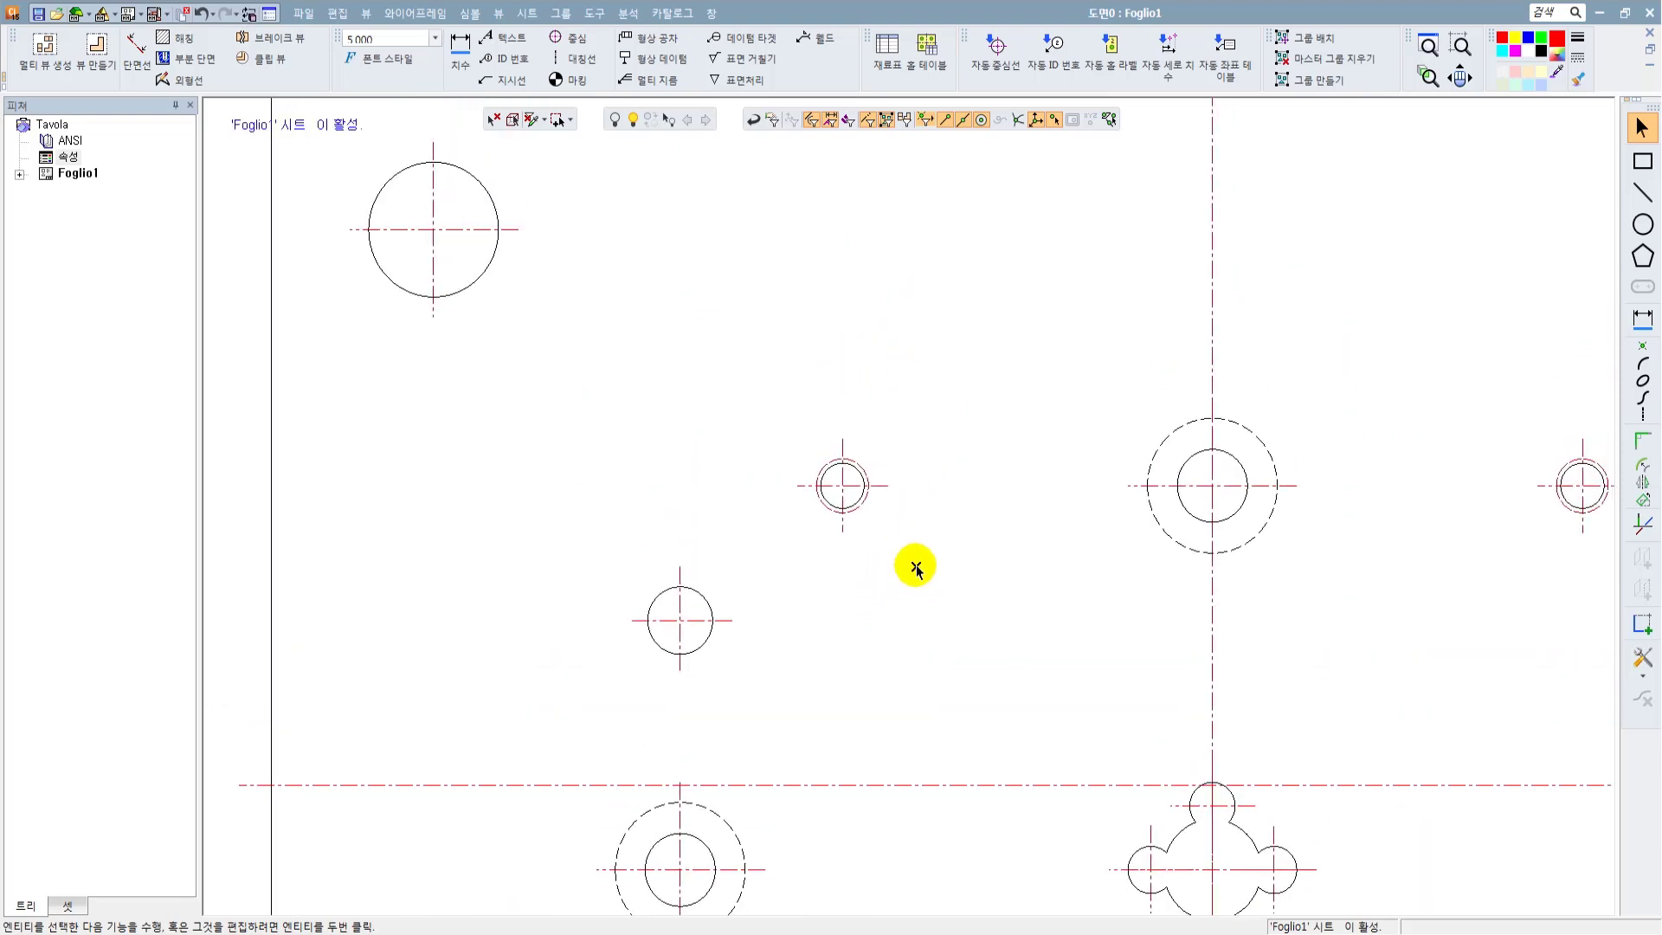
click(1641, 318)
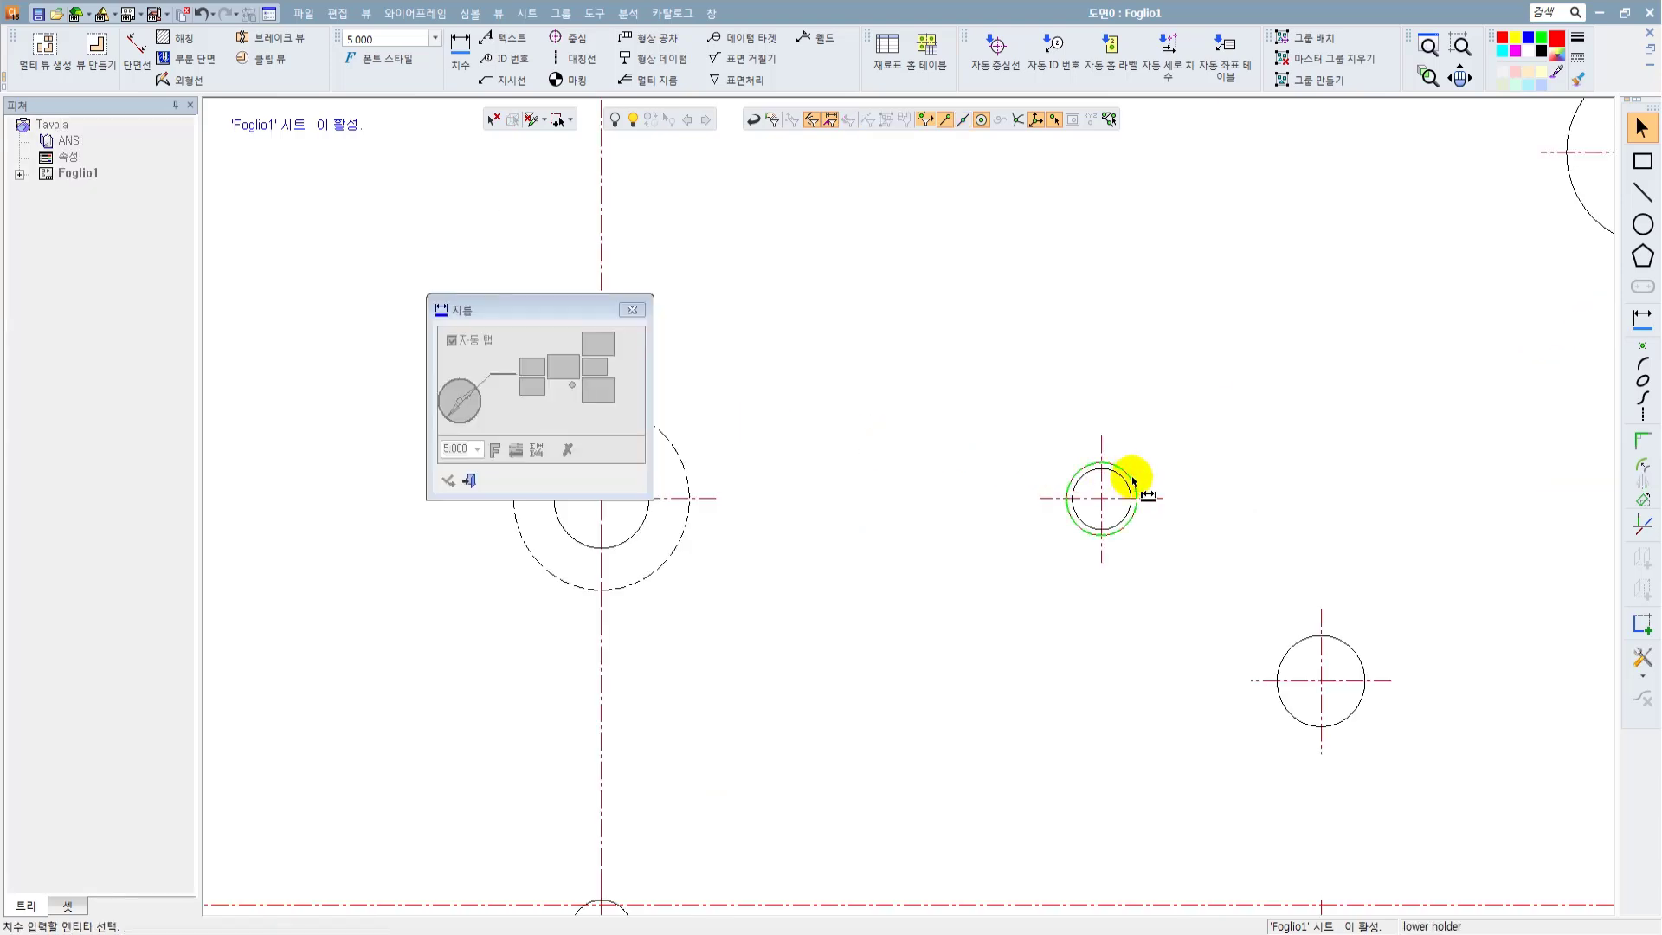
click(1133, 481)
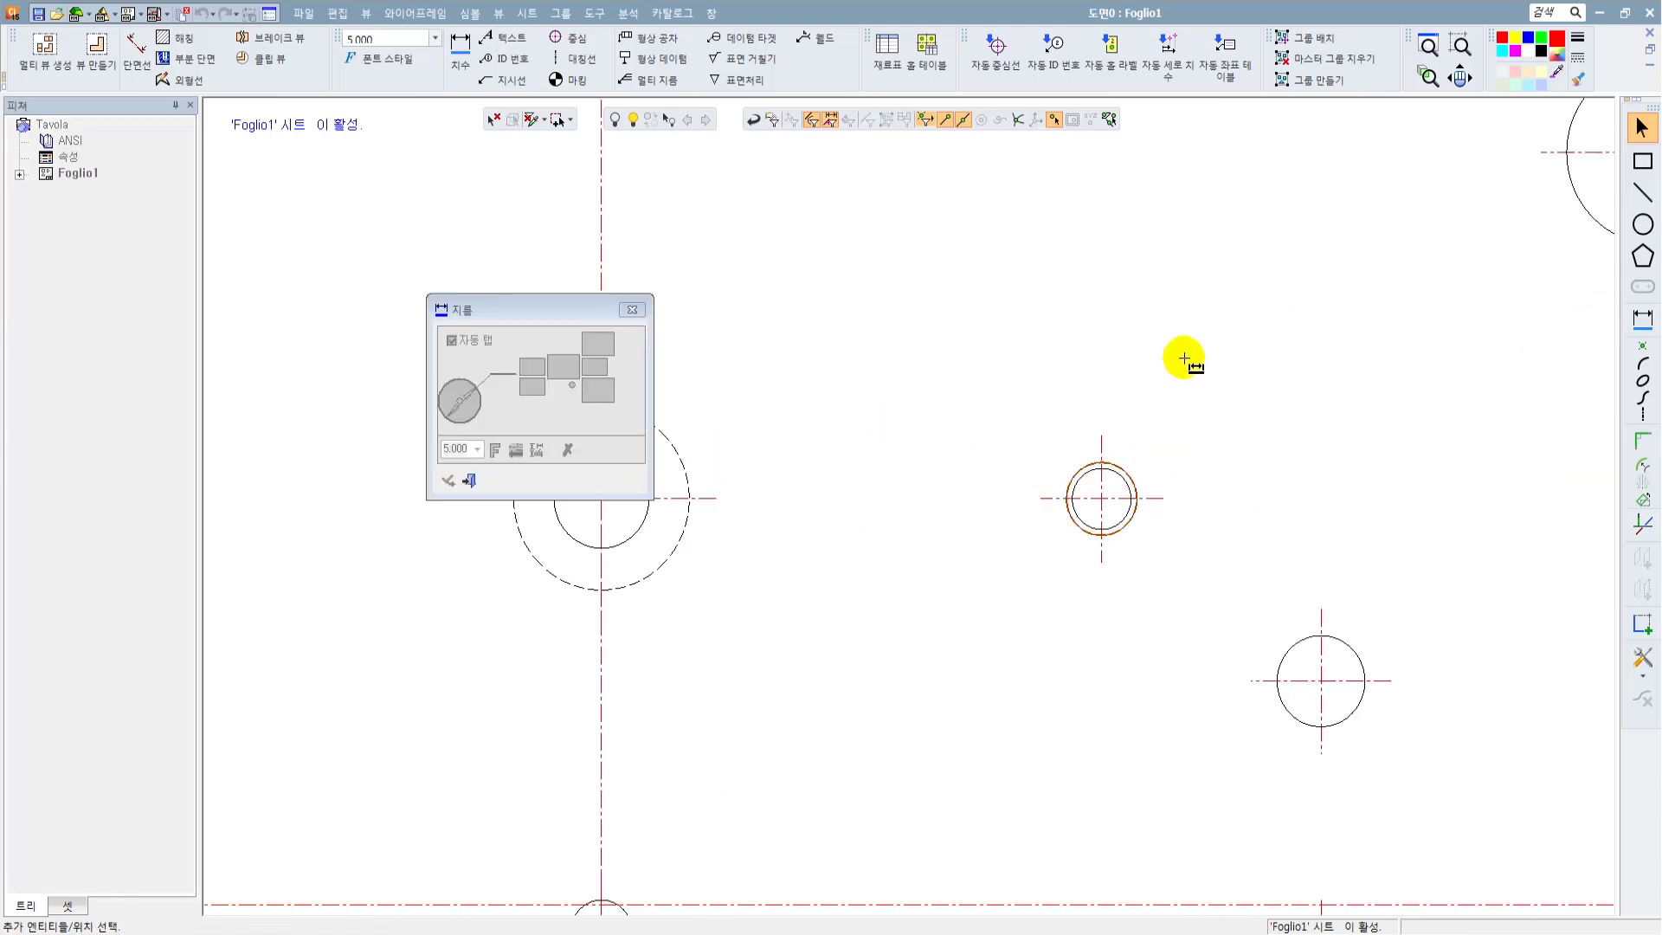
click(1314, 321)
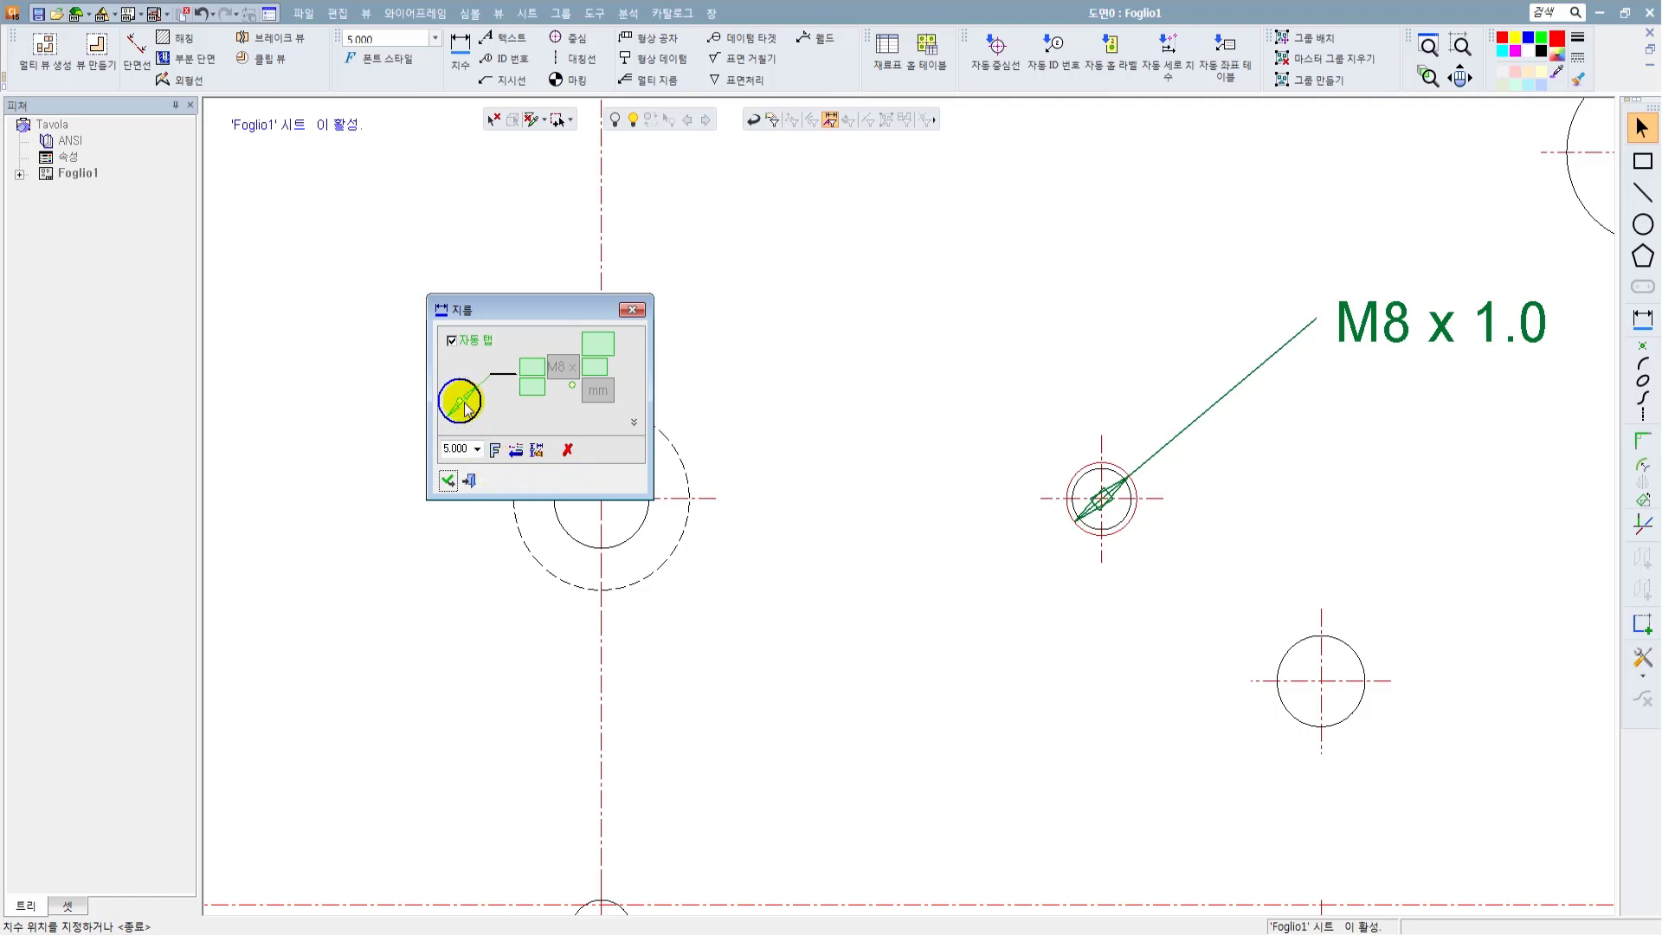
Step: Set the tapped hole dimension's text height to 2.5, with its arrows outside the circle and its label closer to the hole
click(477, 448)
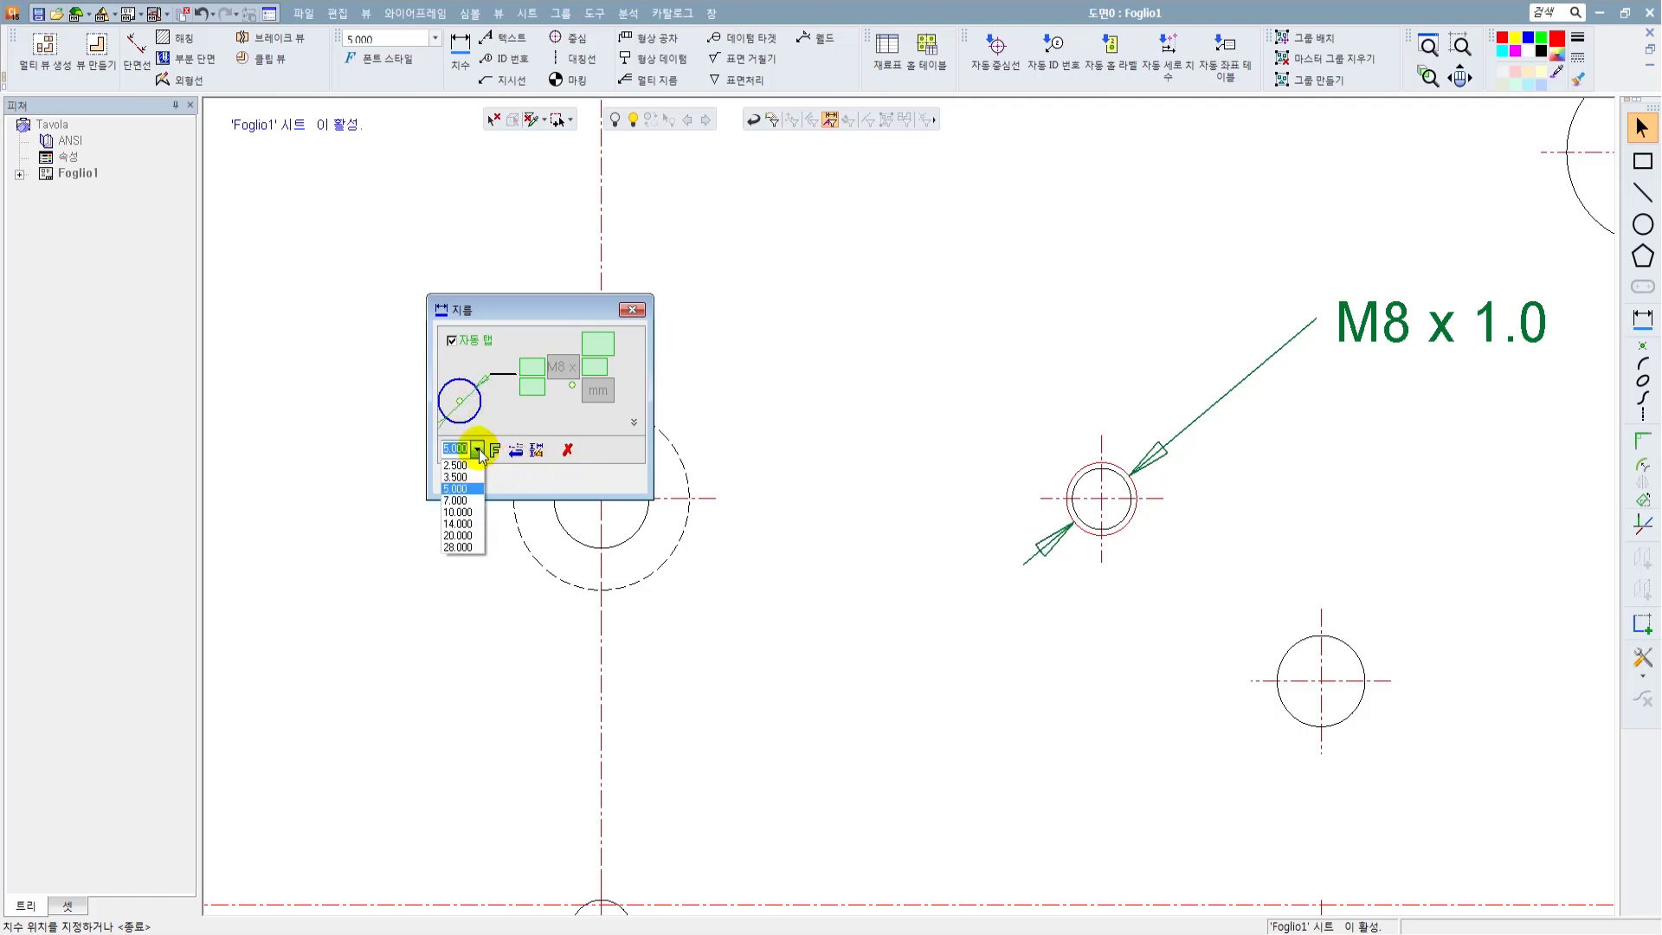
click(462, 466)
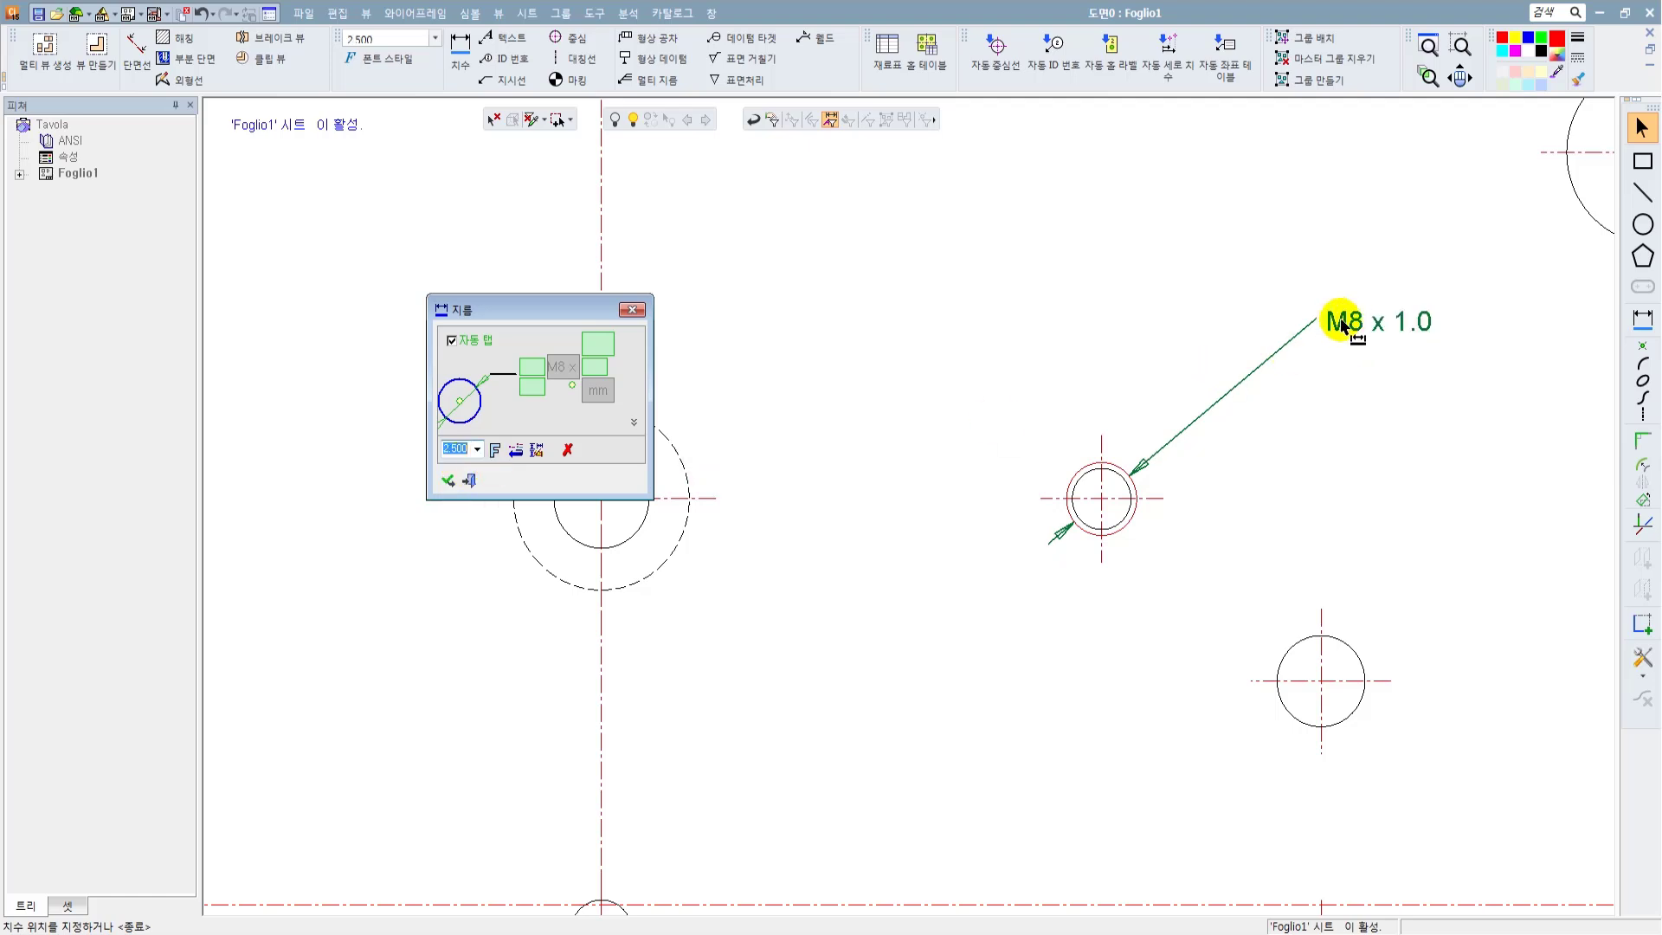
click(1198, 430)
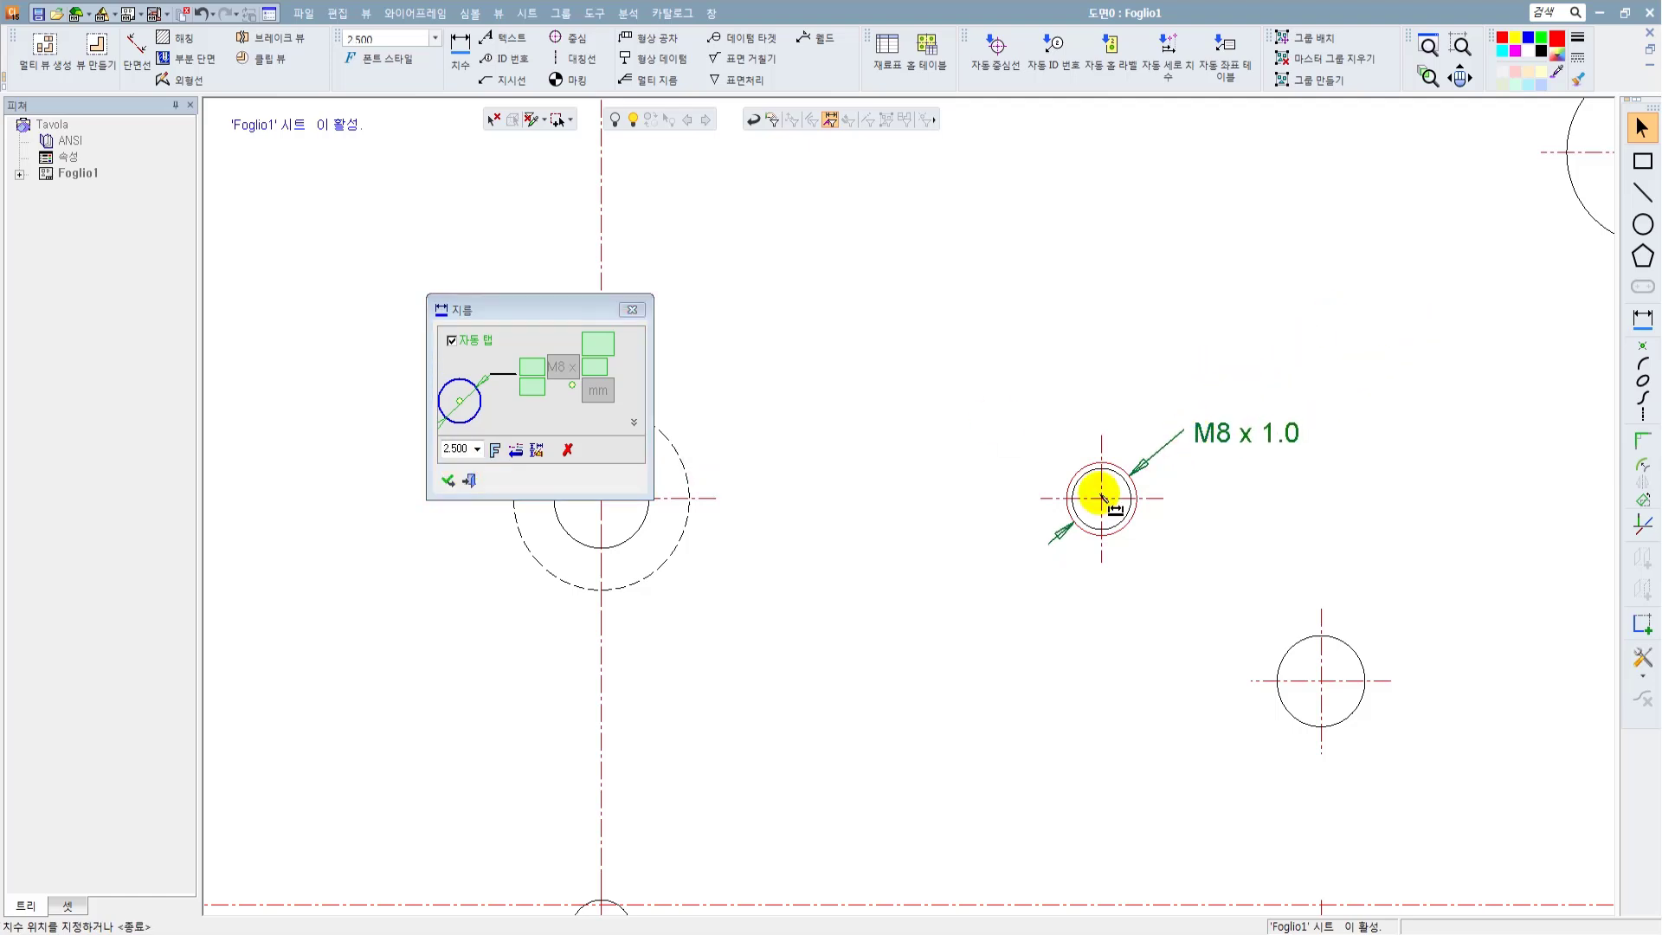
click(468, 481)
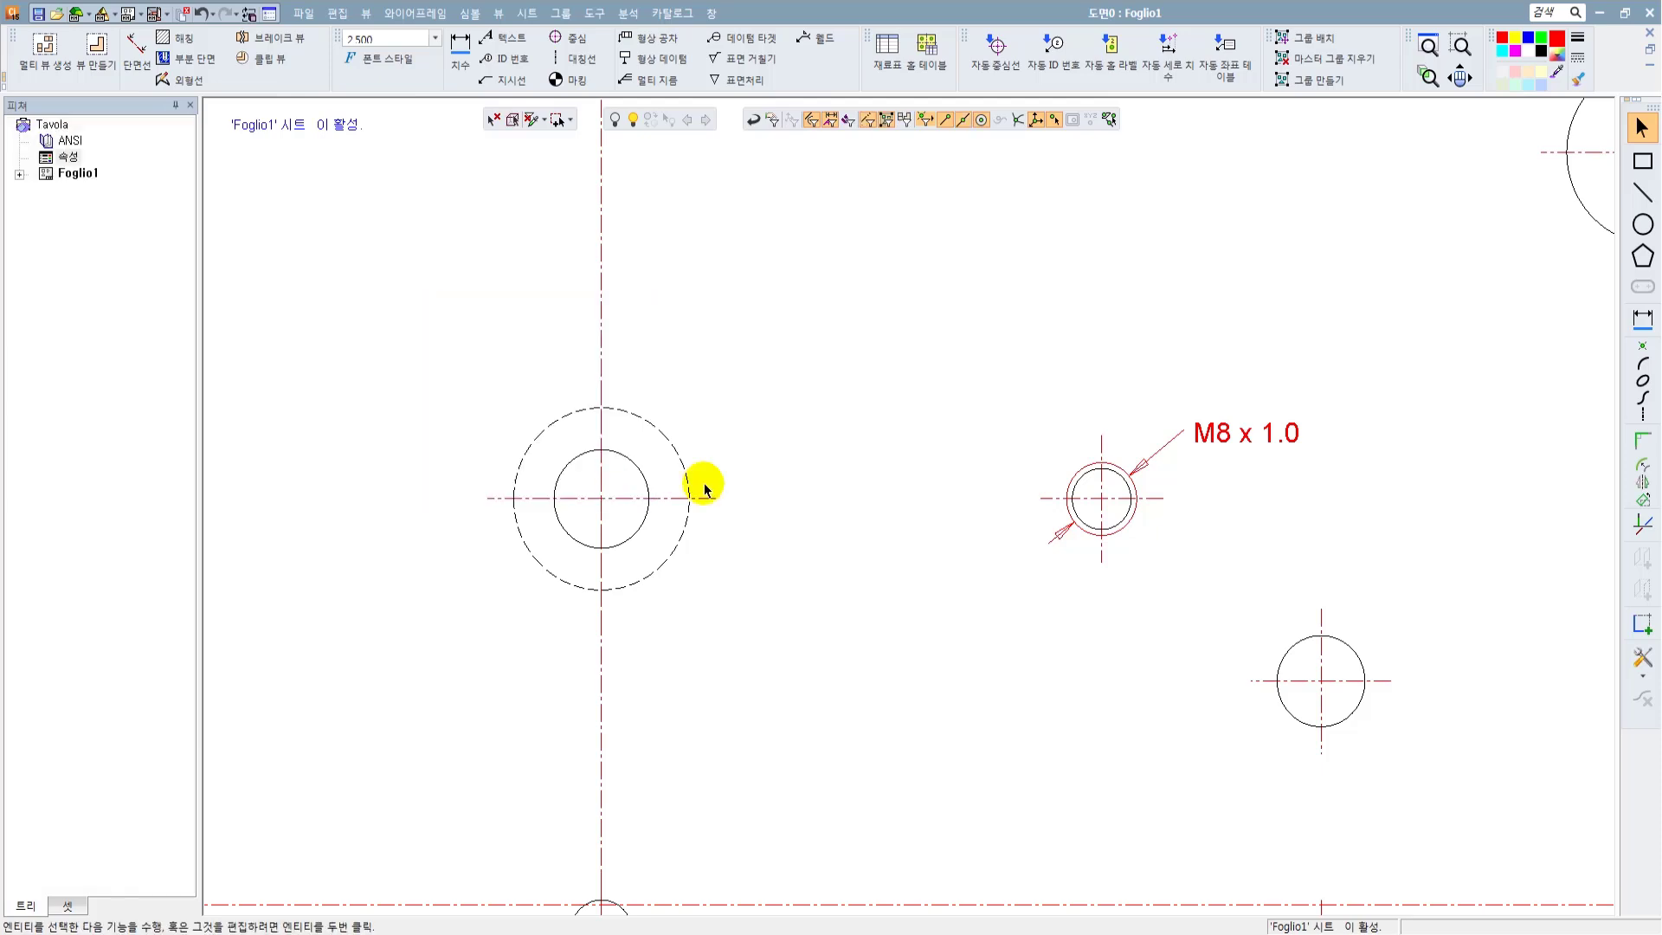
Step: Place a quadrant marking symbol on the large hole in the plate's upper-left corner
scroll(1030, 519, down, 2)
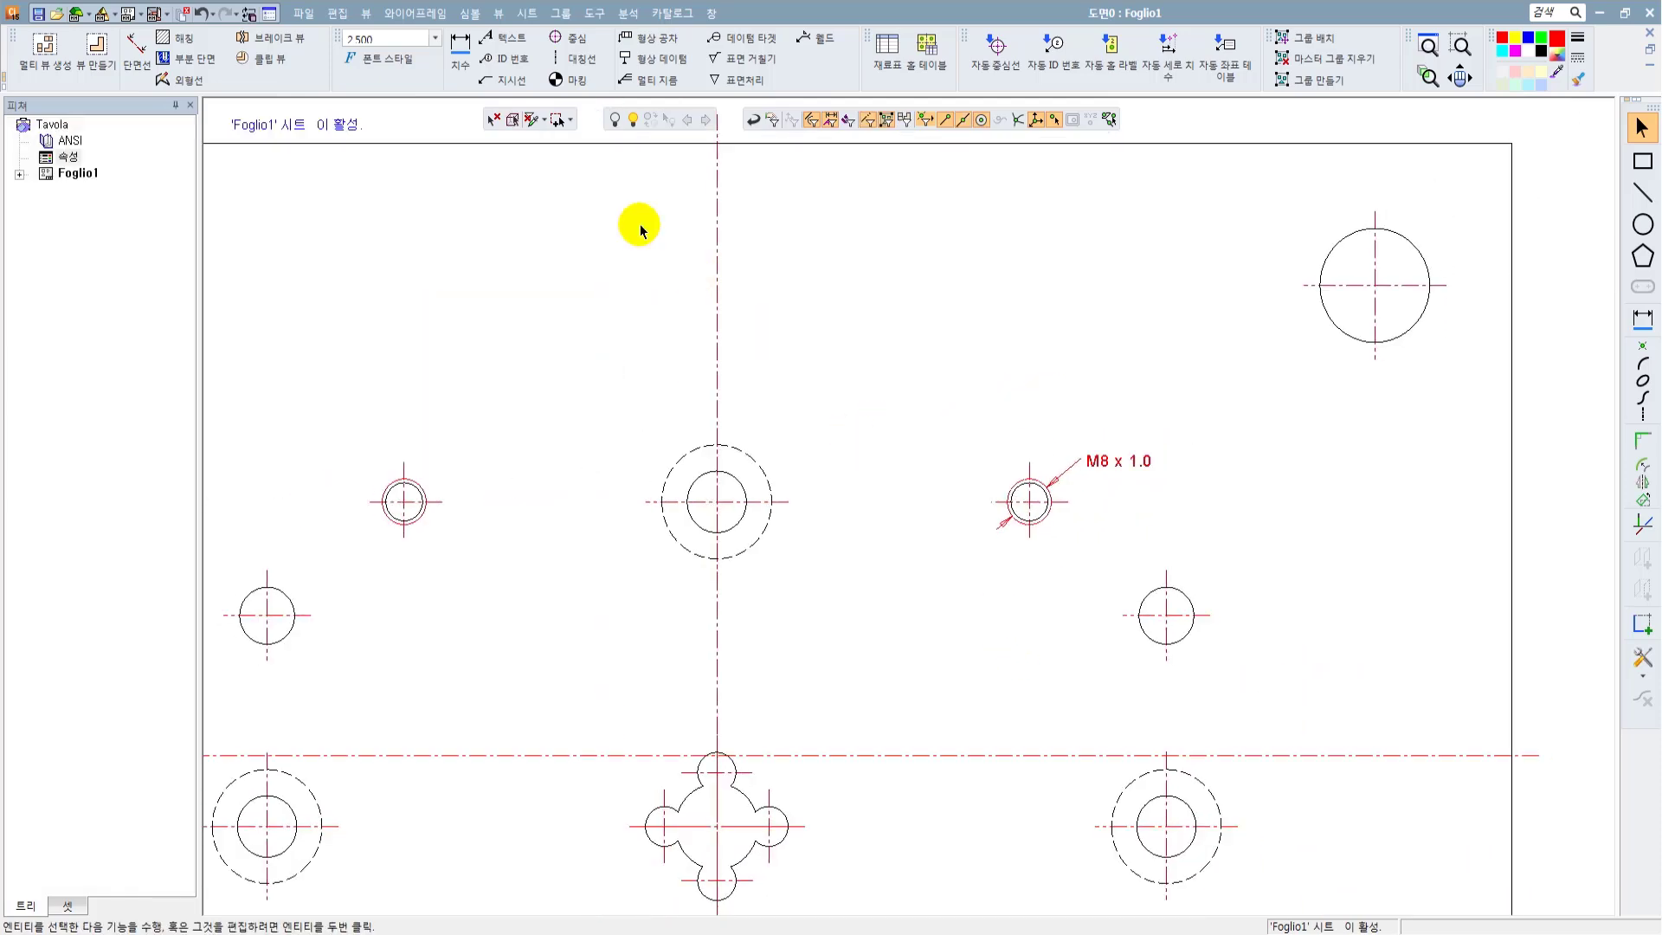
click(576, 80)
scroll(857, 438, down, 2)
middle_drag(856, 438, 1151, 424)
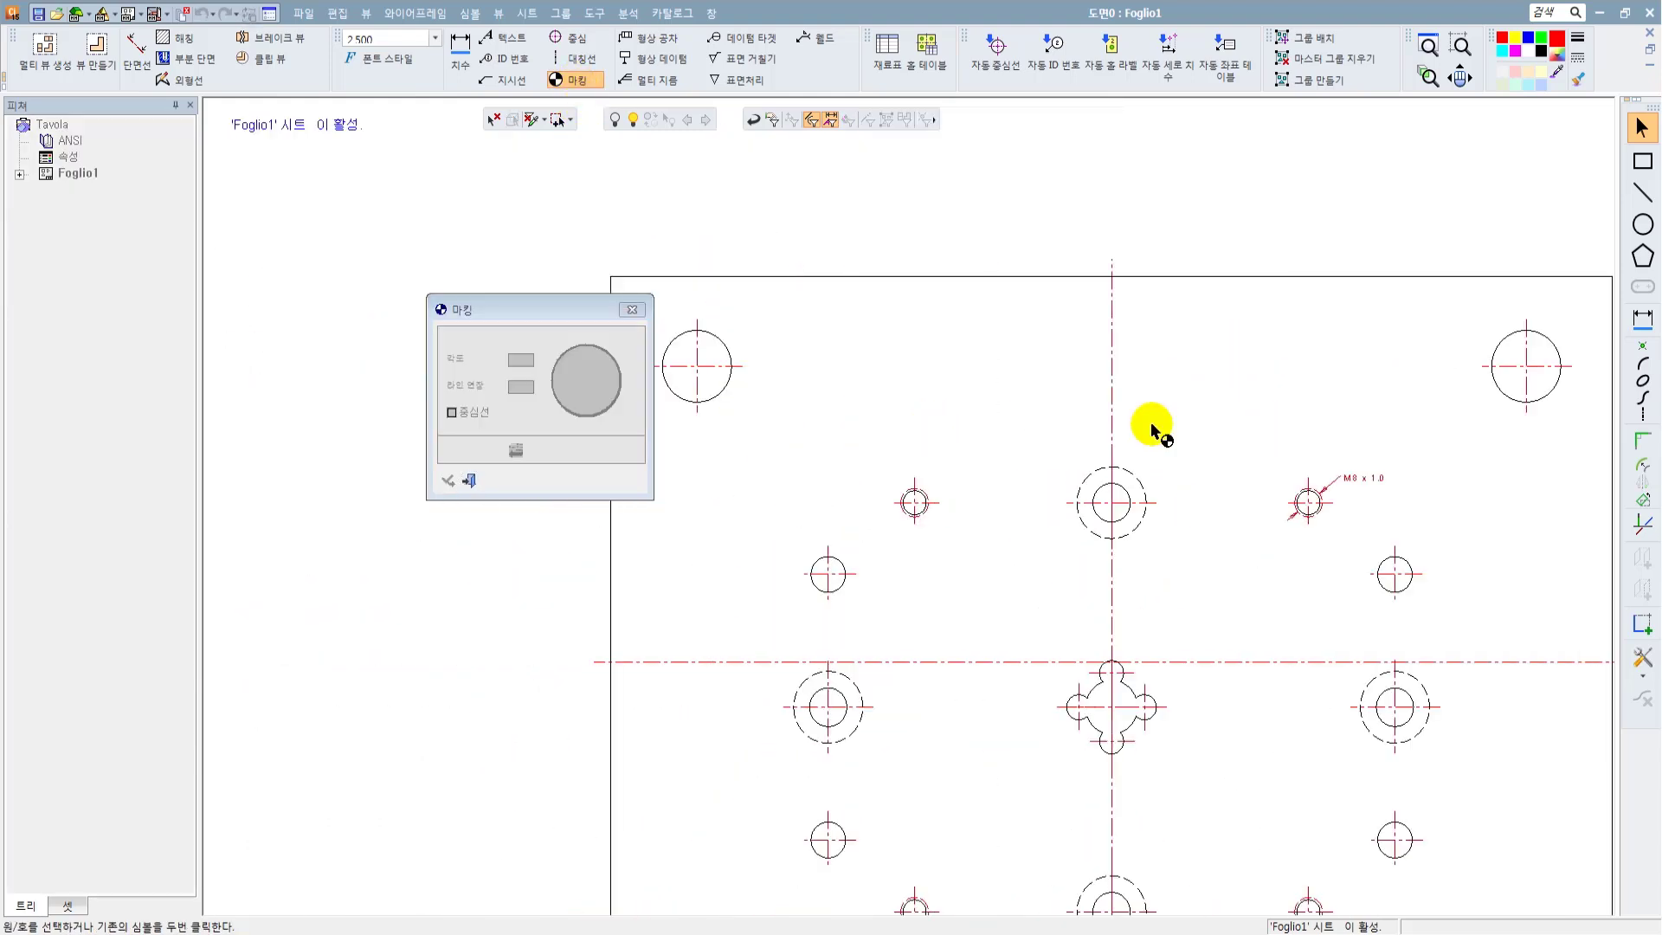
click(820, 328)
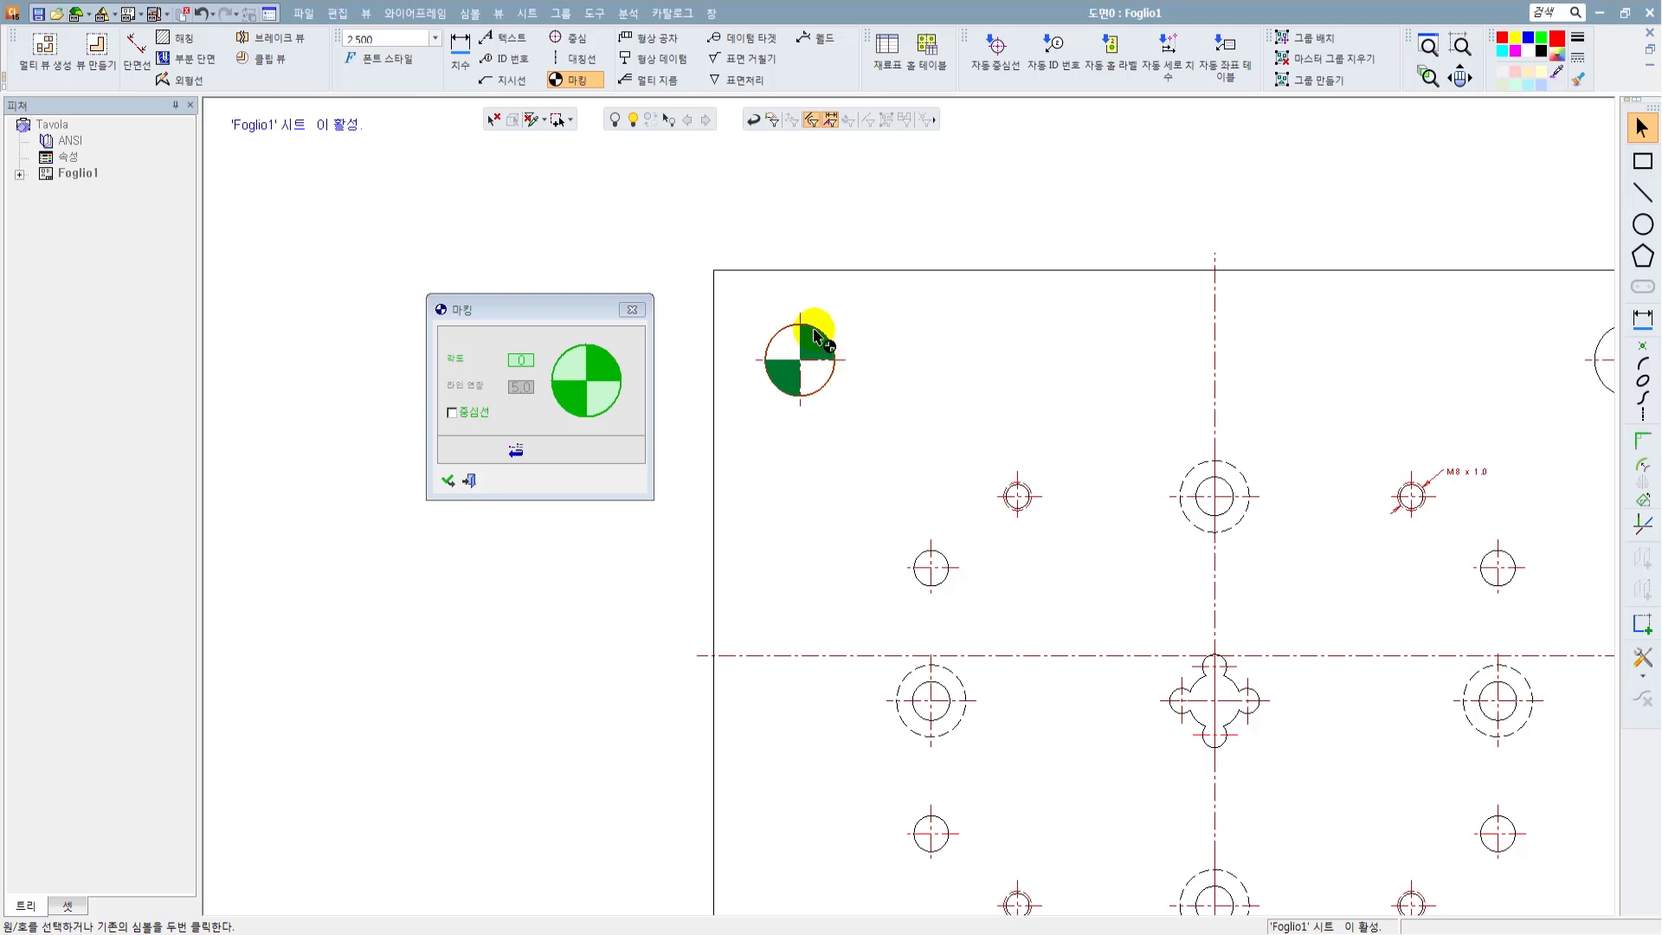
scroll(820, 334, up, 3)
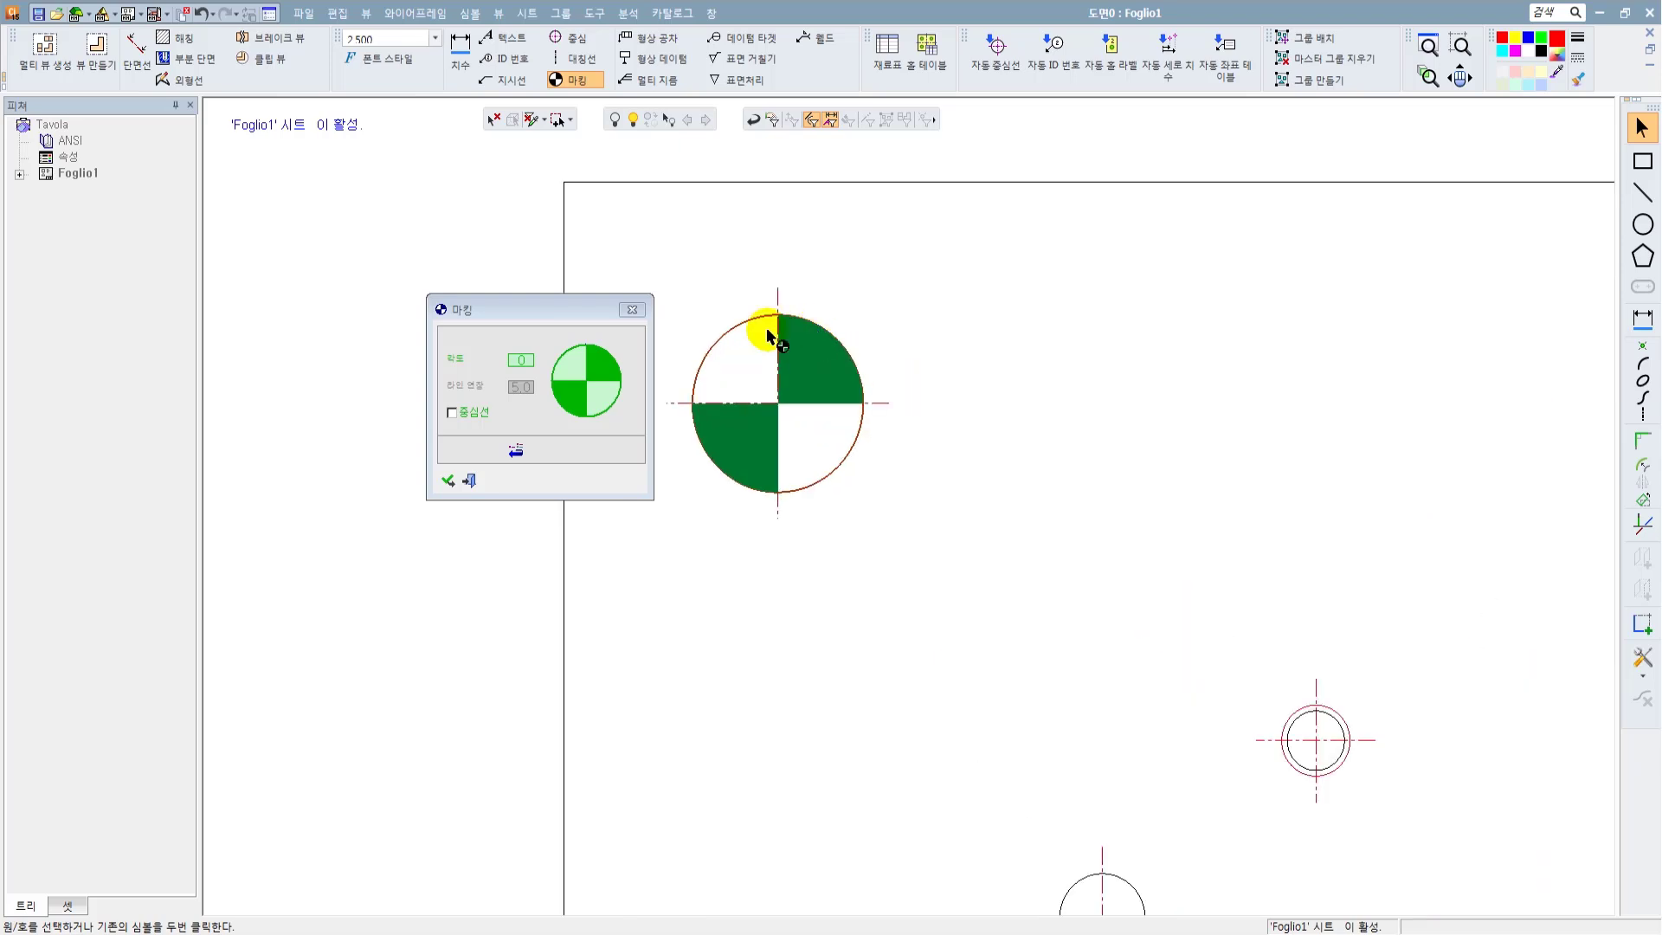
Step: Try a rotation of 90° on the upper-left hole's marking, restore it to 0° and accept the marking
click(523, 360)
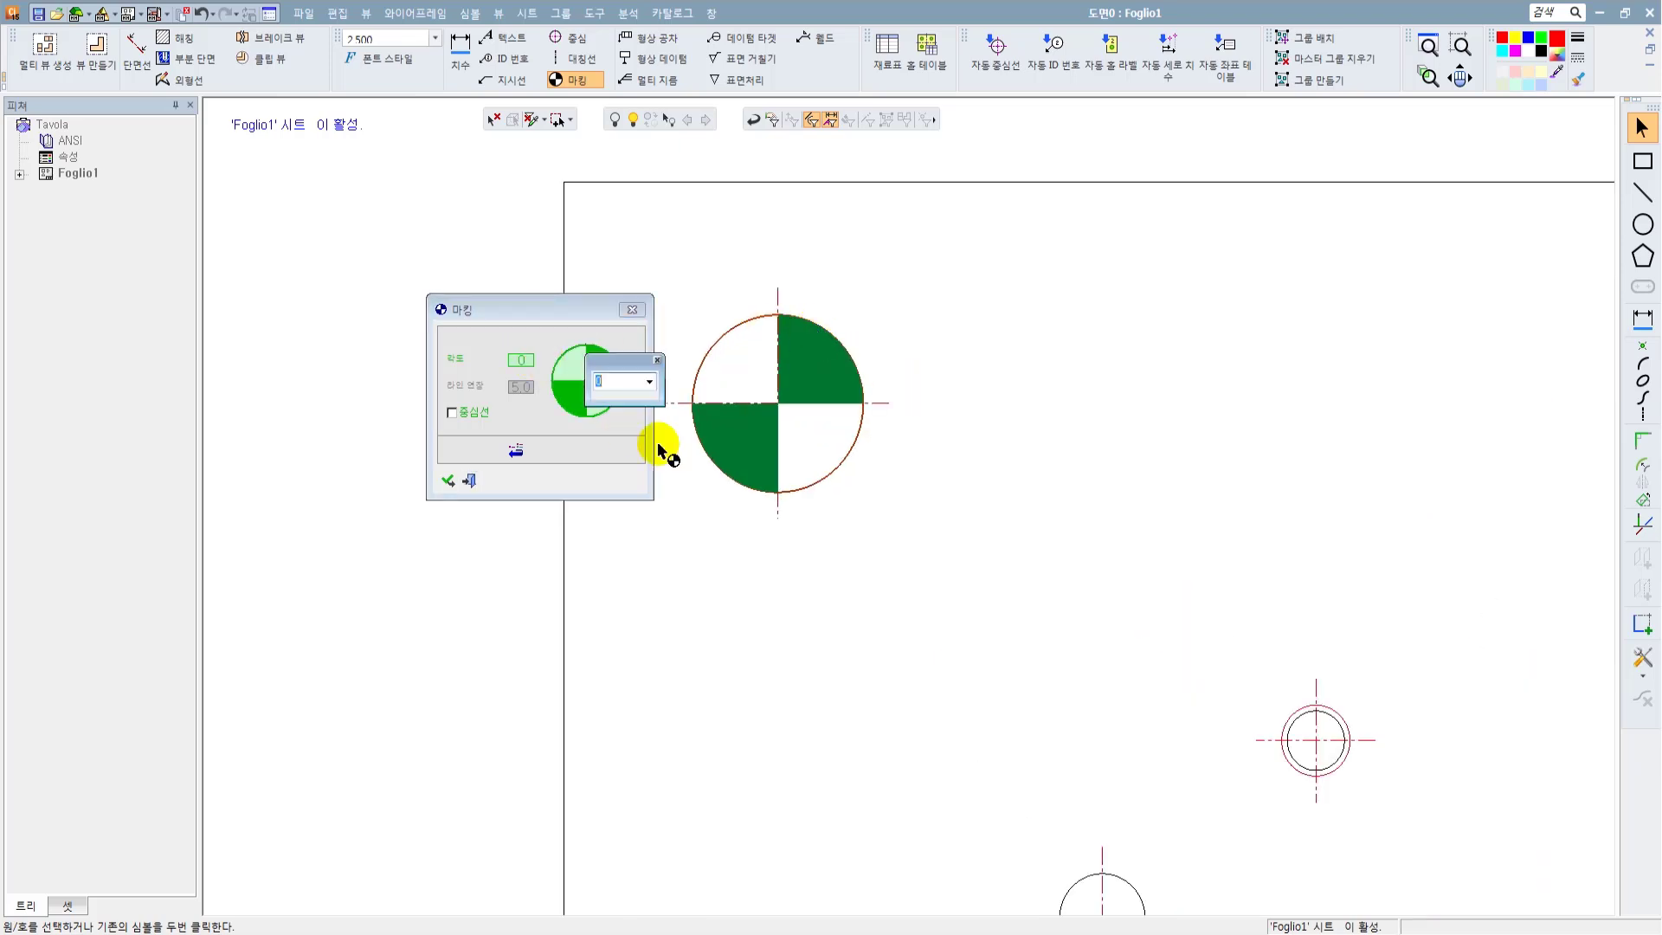
click(649, 382)
click(616, 417)
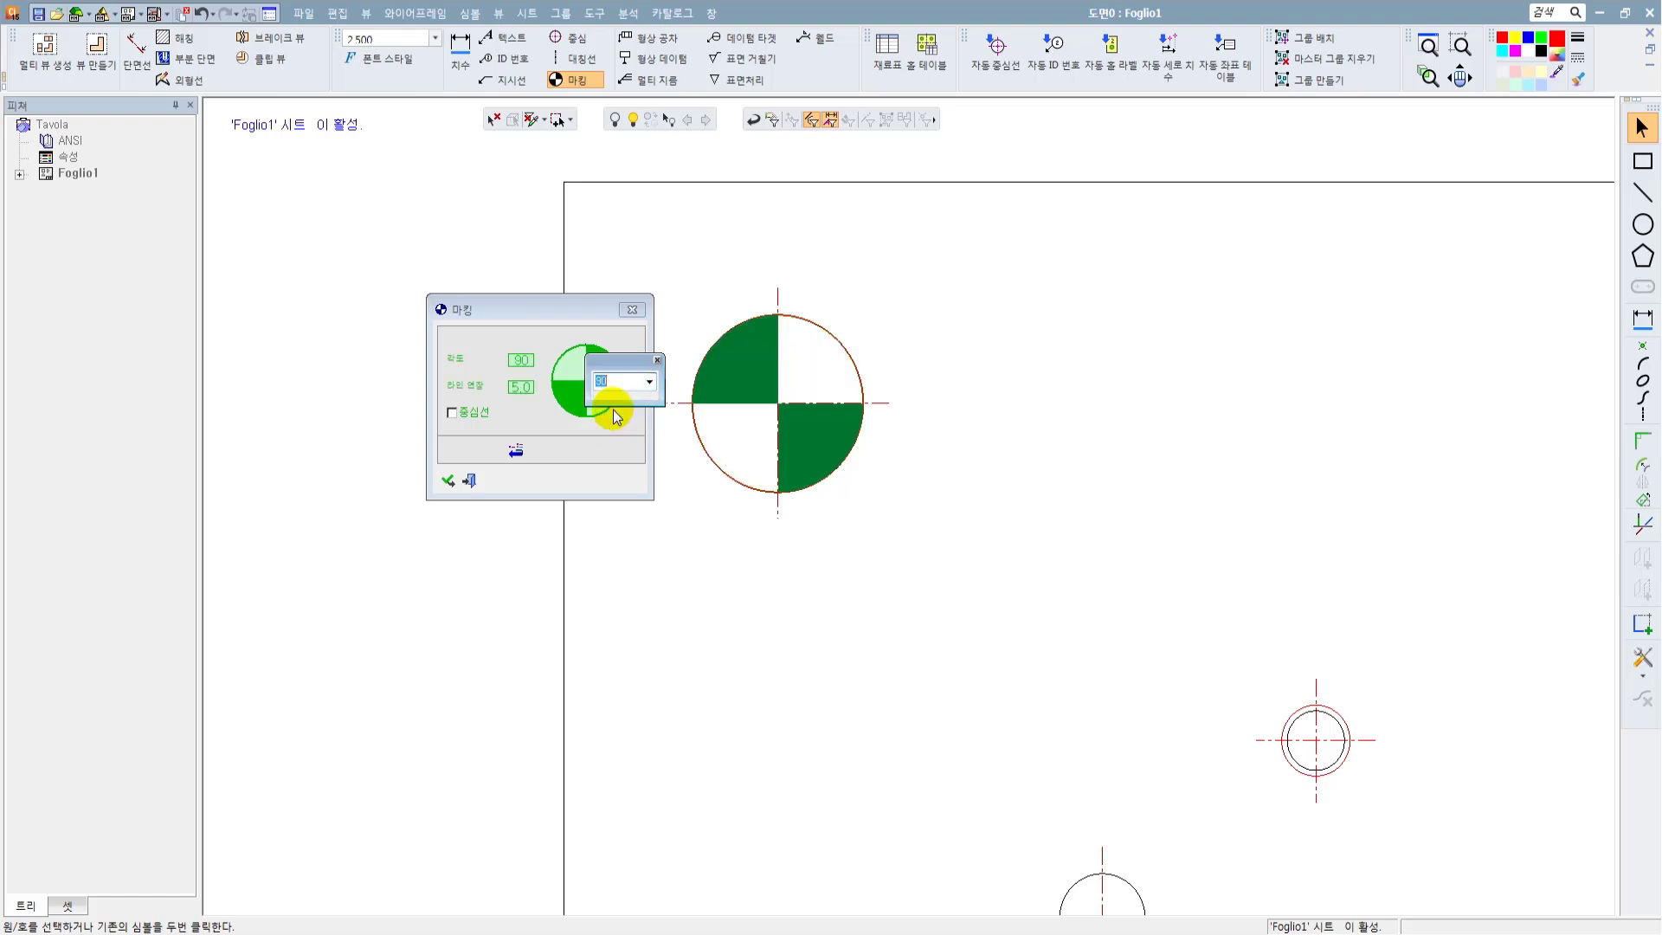
click(649, 381)
click(616, 401)
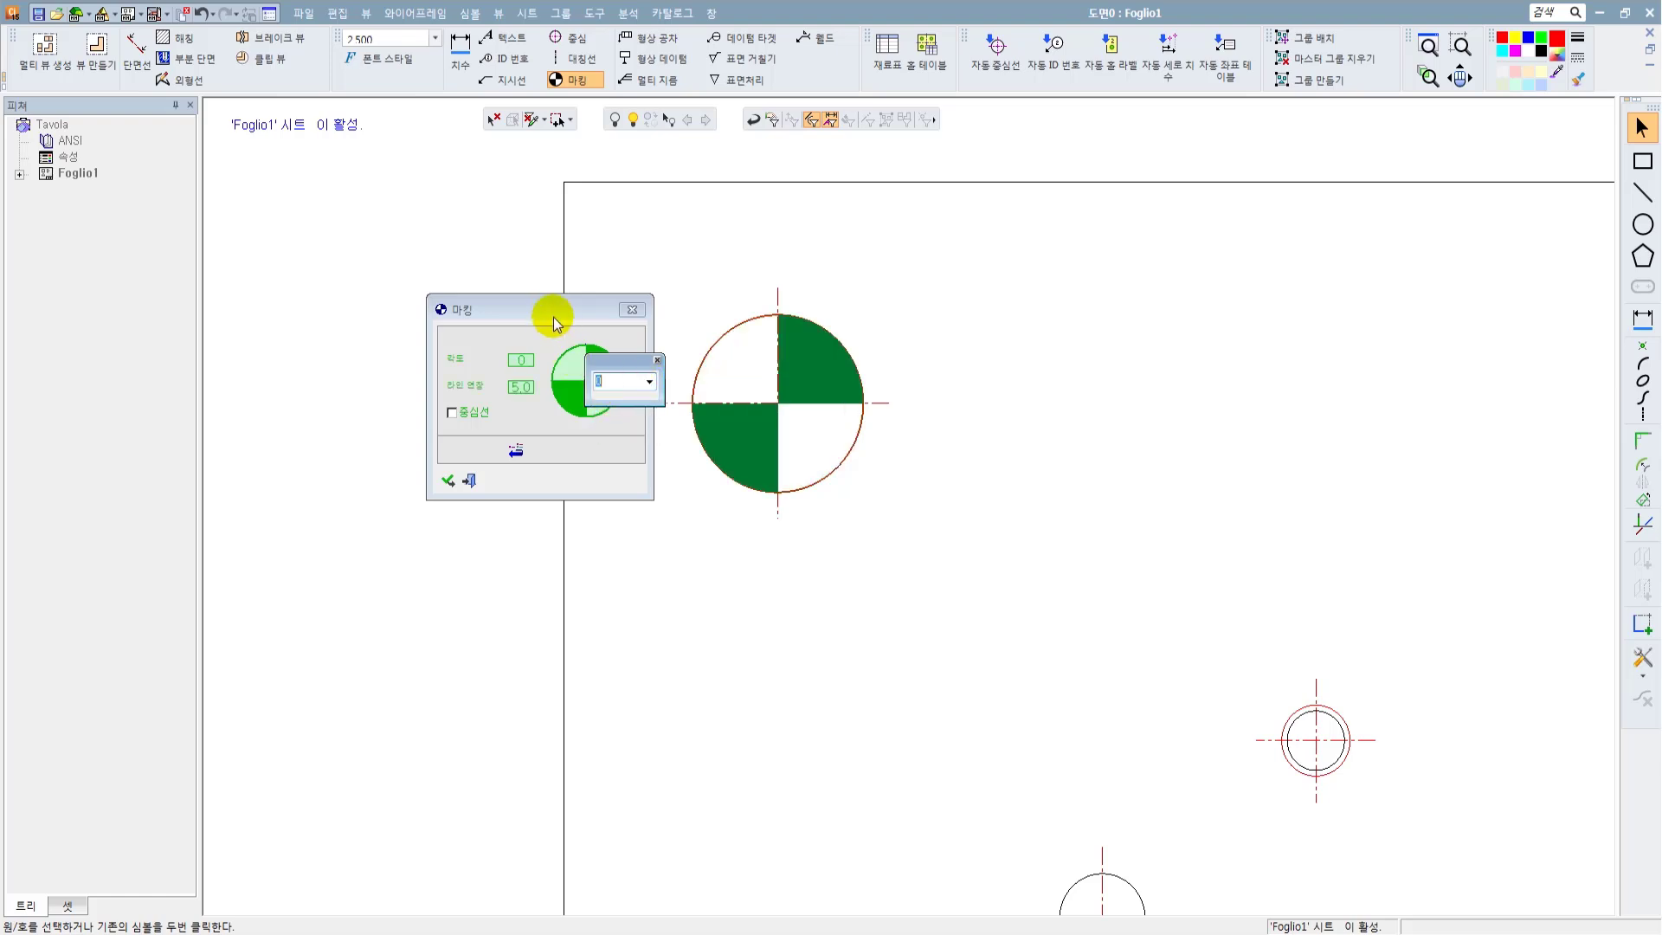
click(554, 322)
click(447, 481)
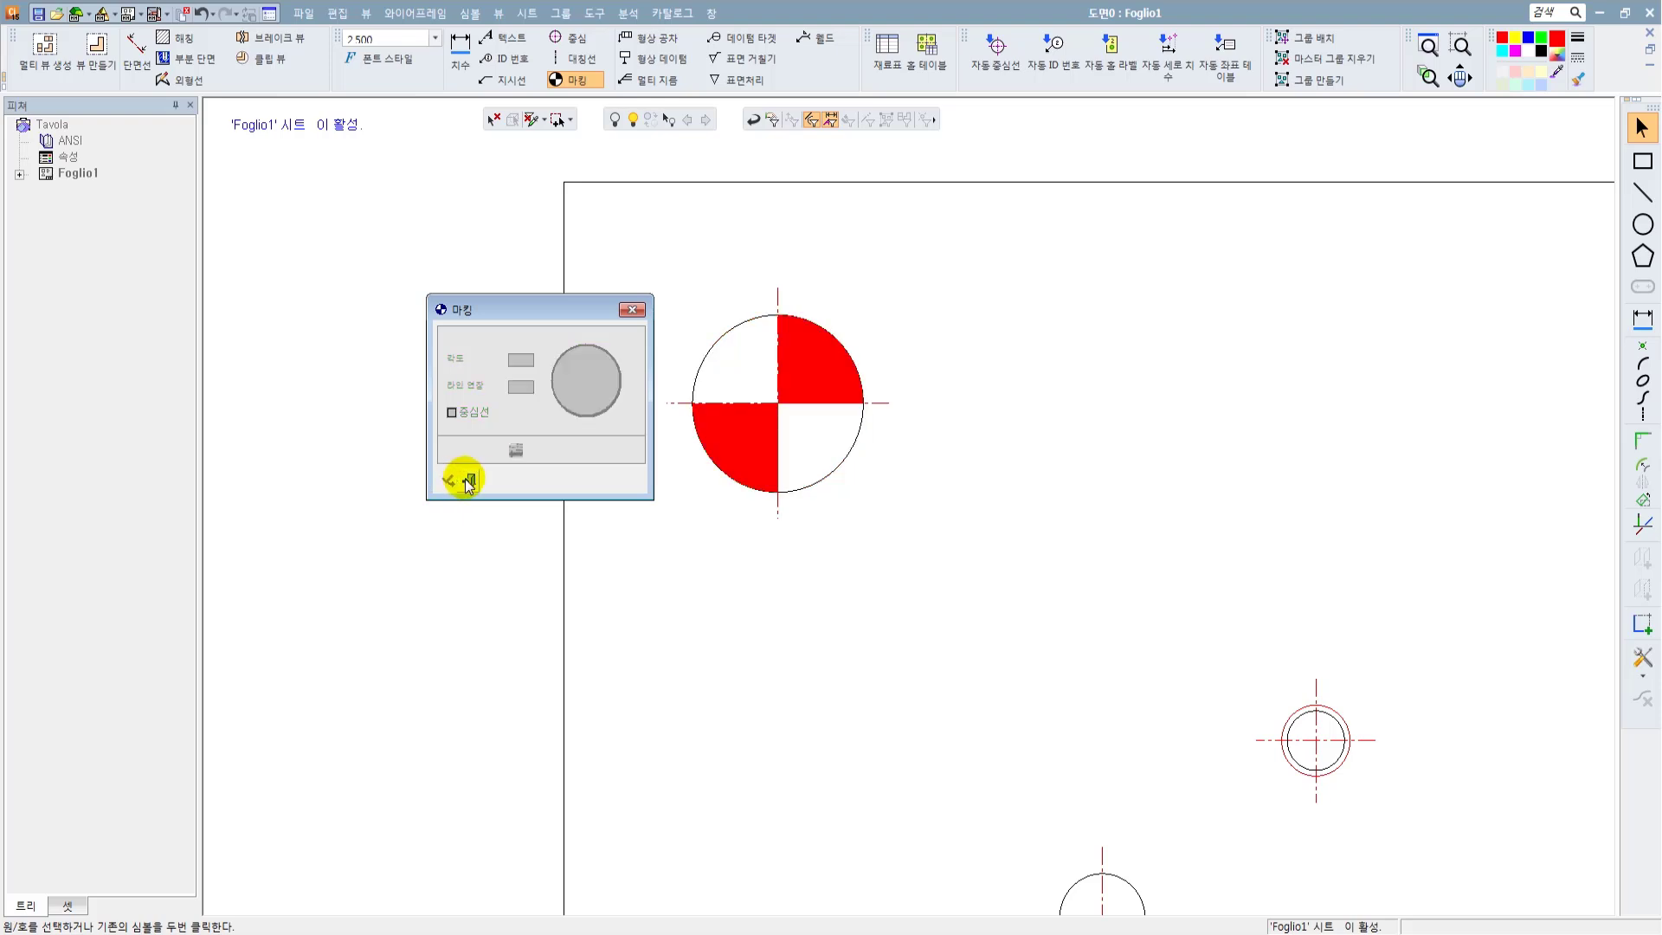
click(470, 481)
Step: Add a quadrant marking symbol to the large hole in the plate's upper-right corner
scroll(1087, 531, down, 5)
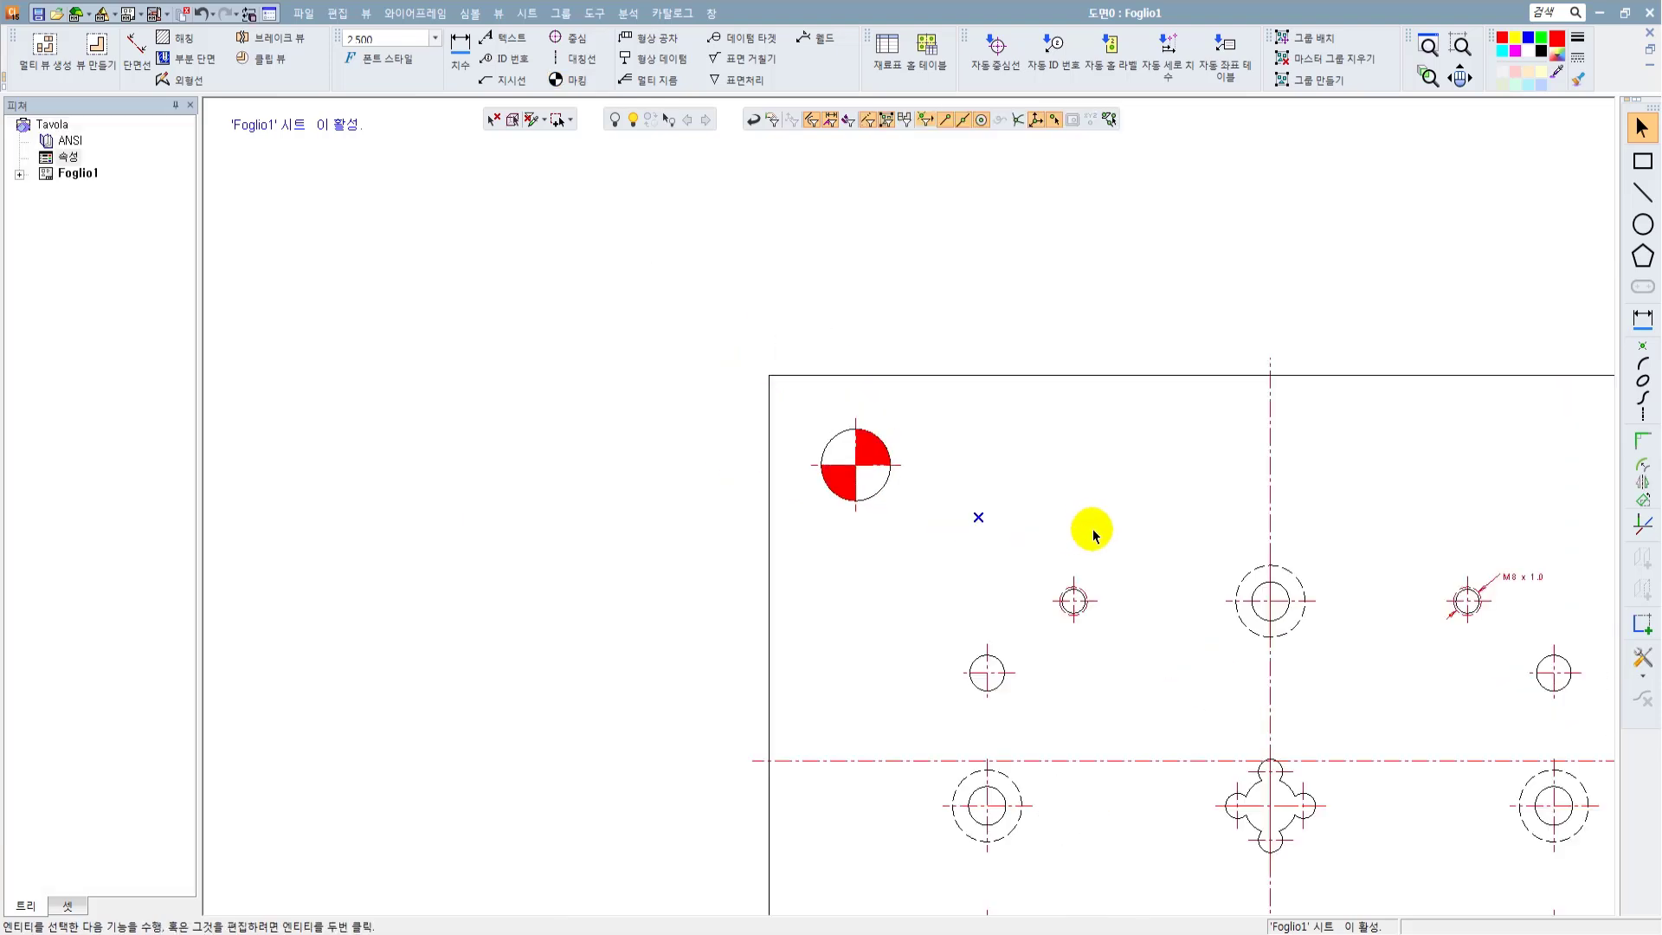
click(577, 80)
click(1167, 445)
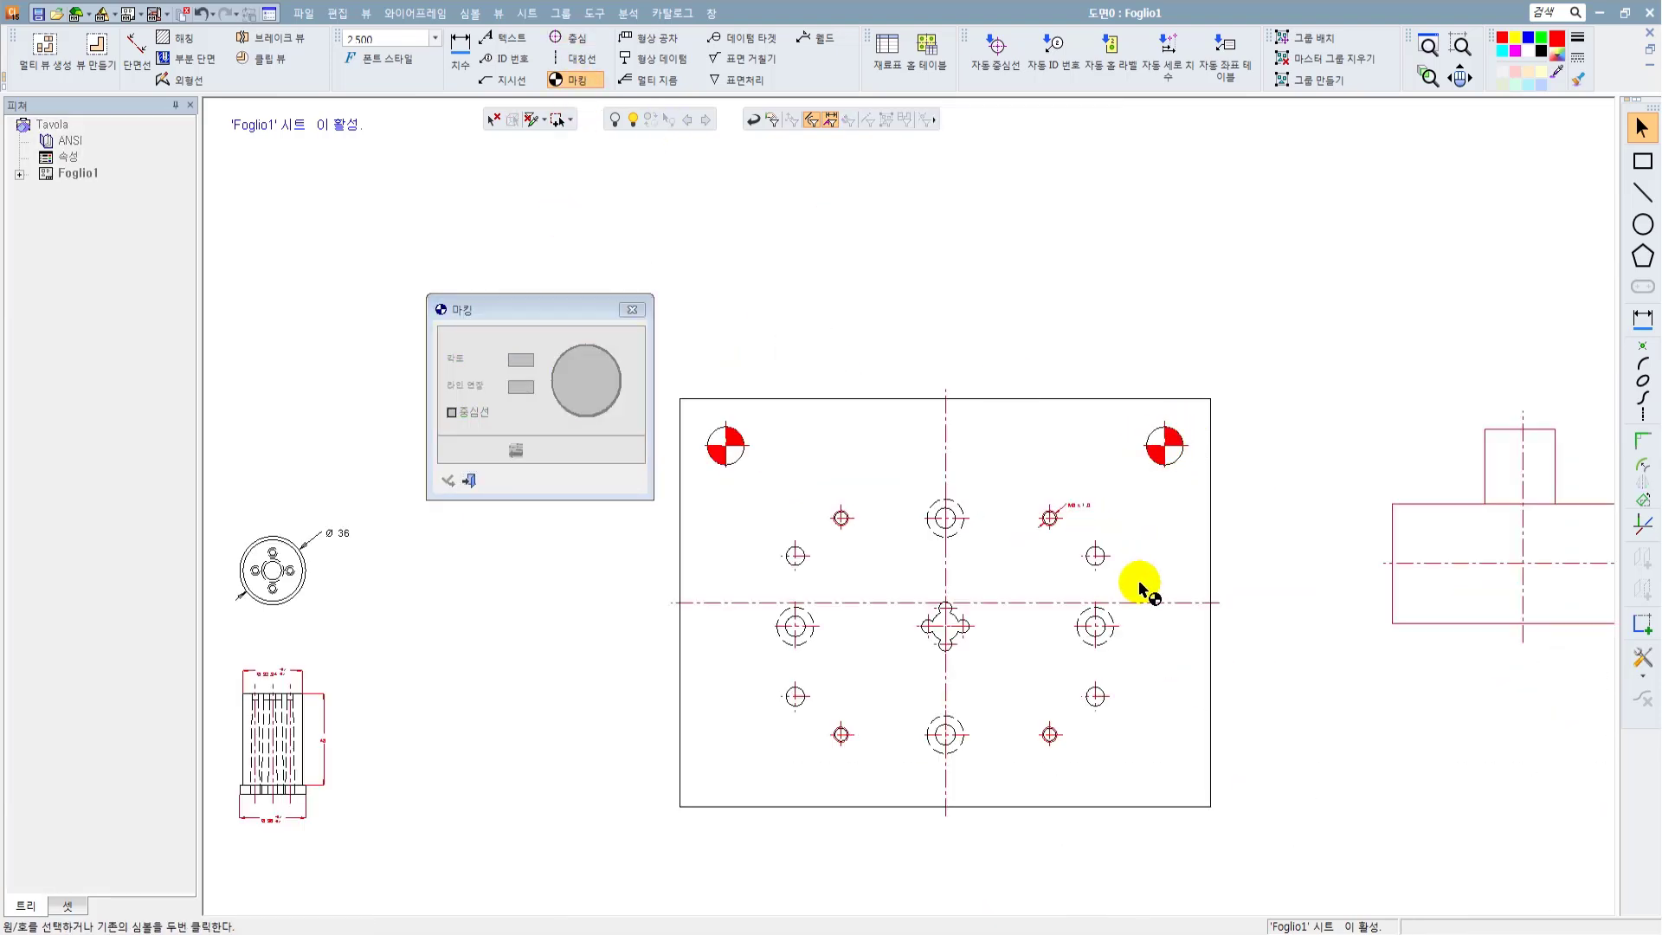
scroll(1116, 718, up, 2)
scroll(1124, 702, down, 2)
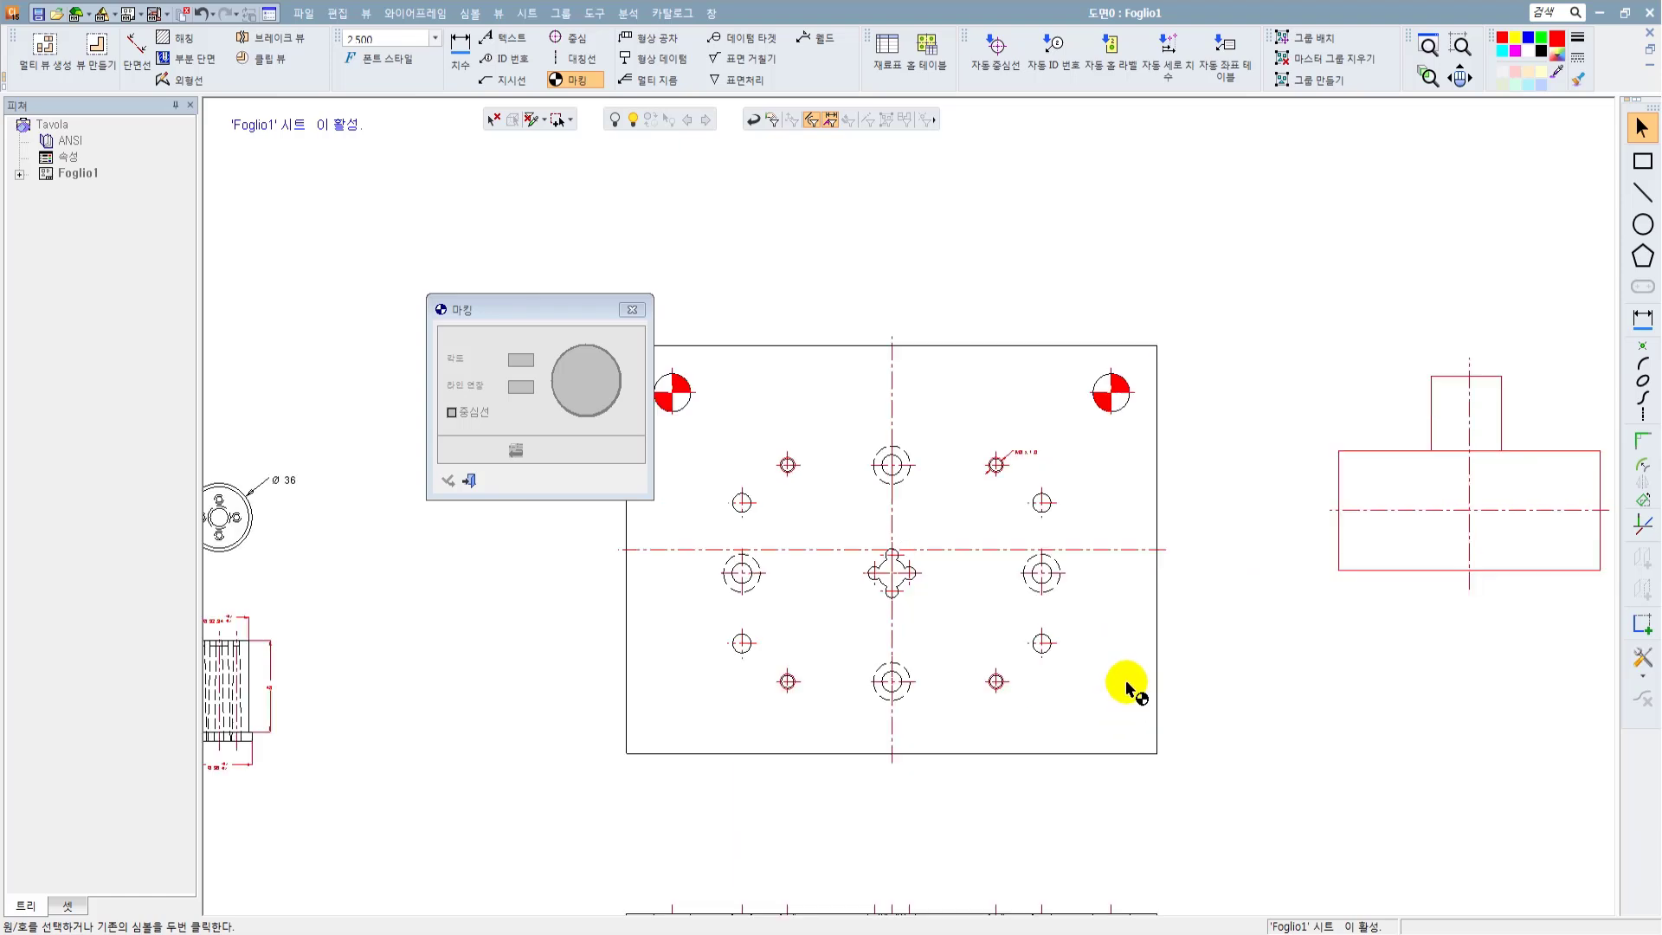
click(468, 480)
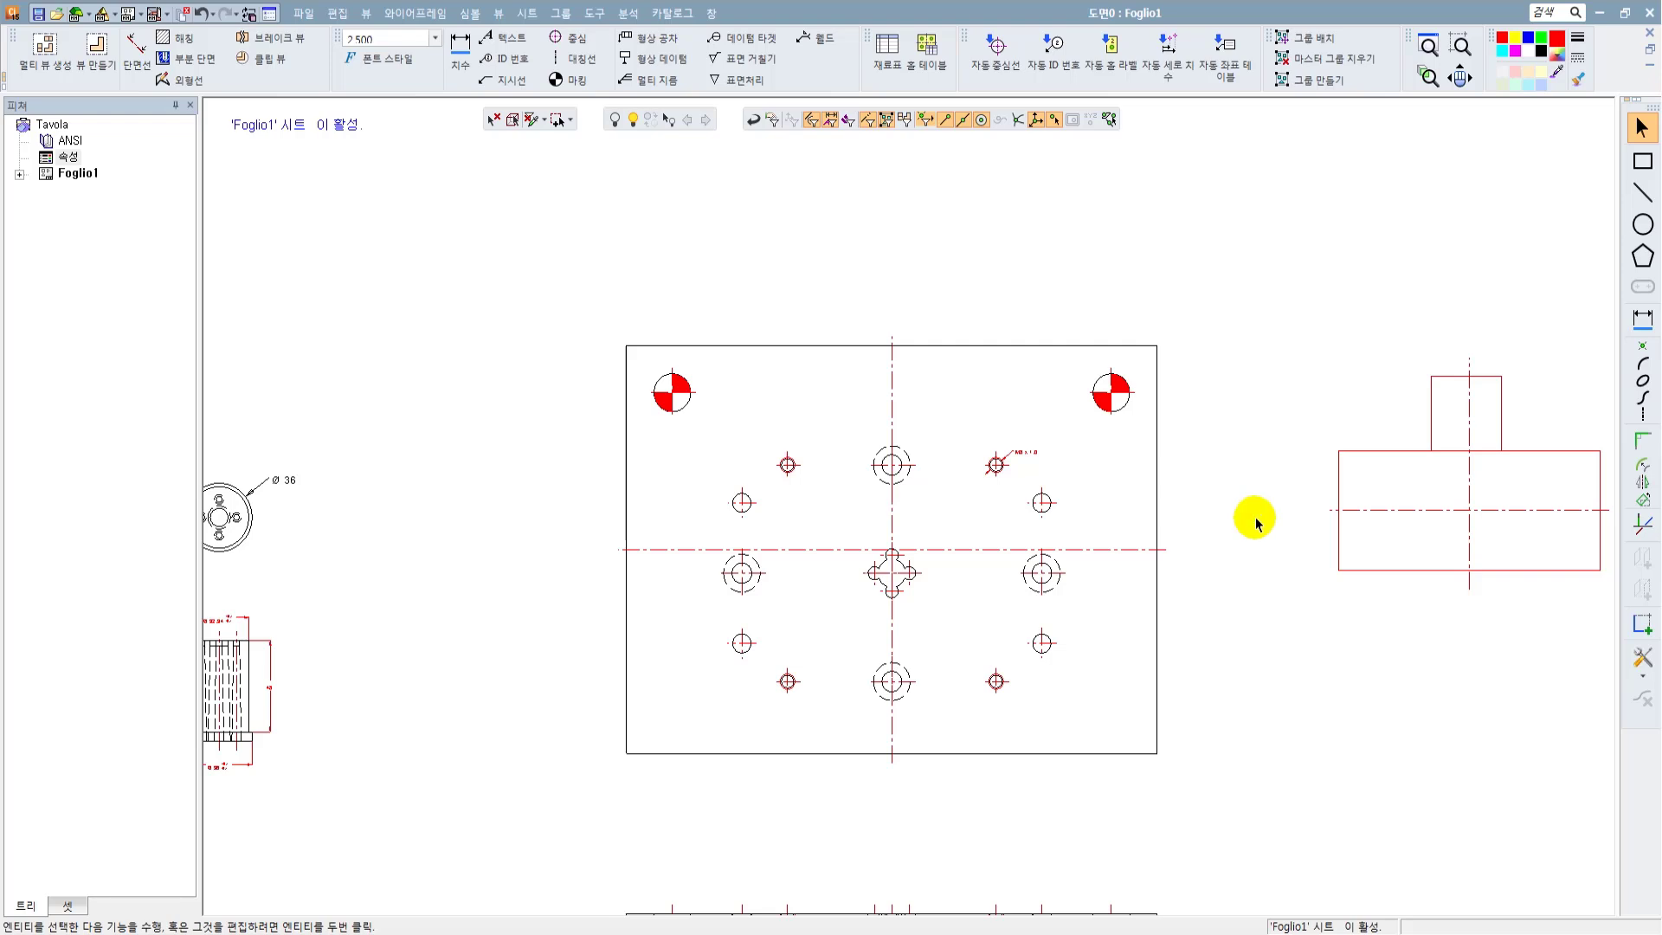
Step: Delete the practice shape of two stacked rectangles, including its symmetry lines
scroll(1257, 523, down, 1)
drag(1185, 372, 1480, 601)
key(Delete)
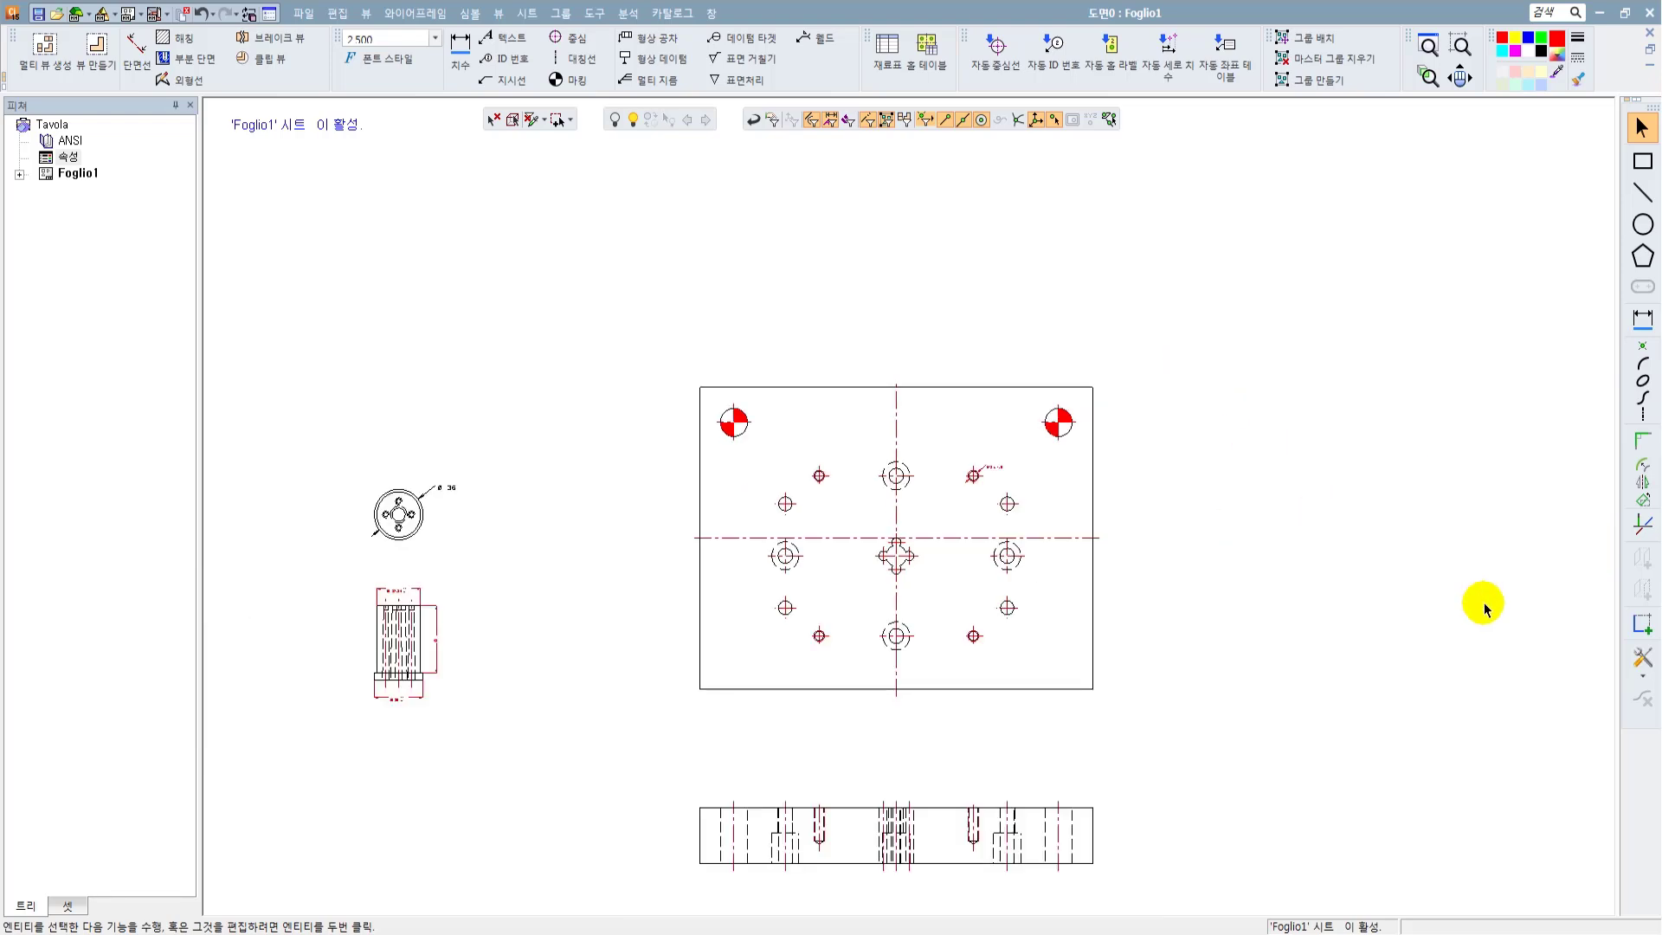
Step: Dimension the horizontal spacing of the plate's two lower tapped holes below the plate, with text height 5
scroll(900, 560, up, 4)
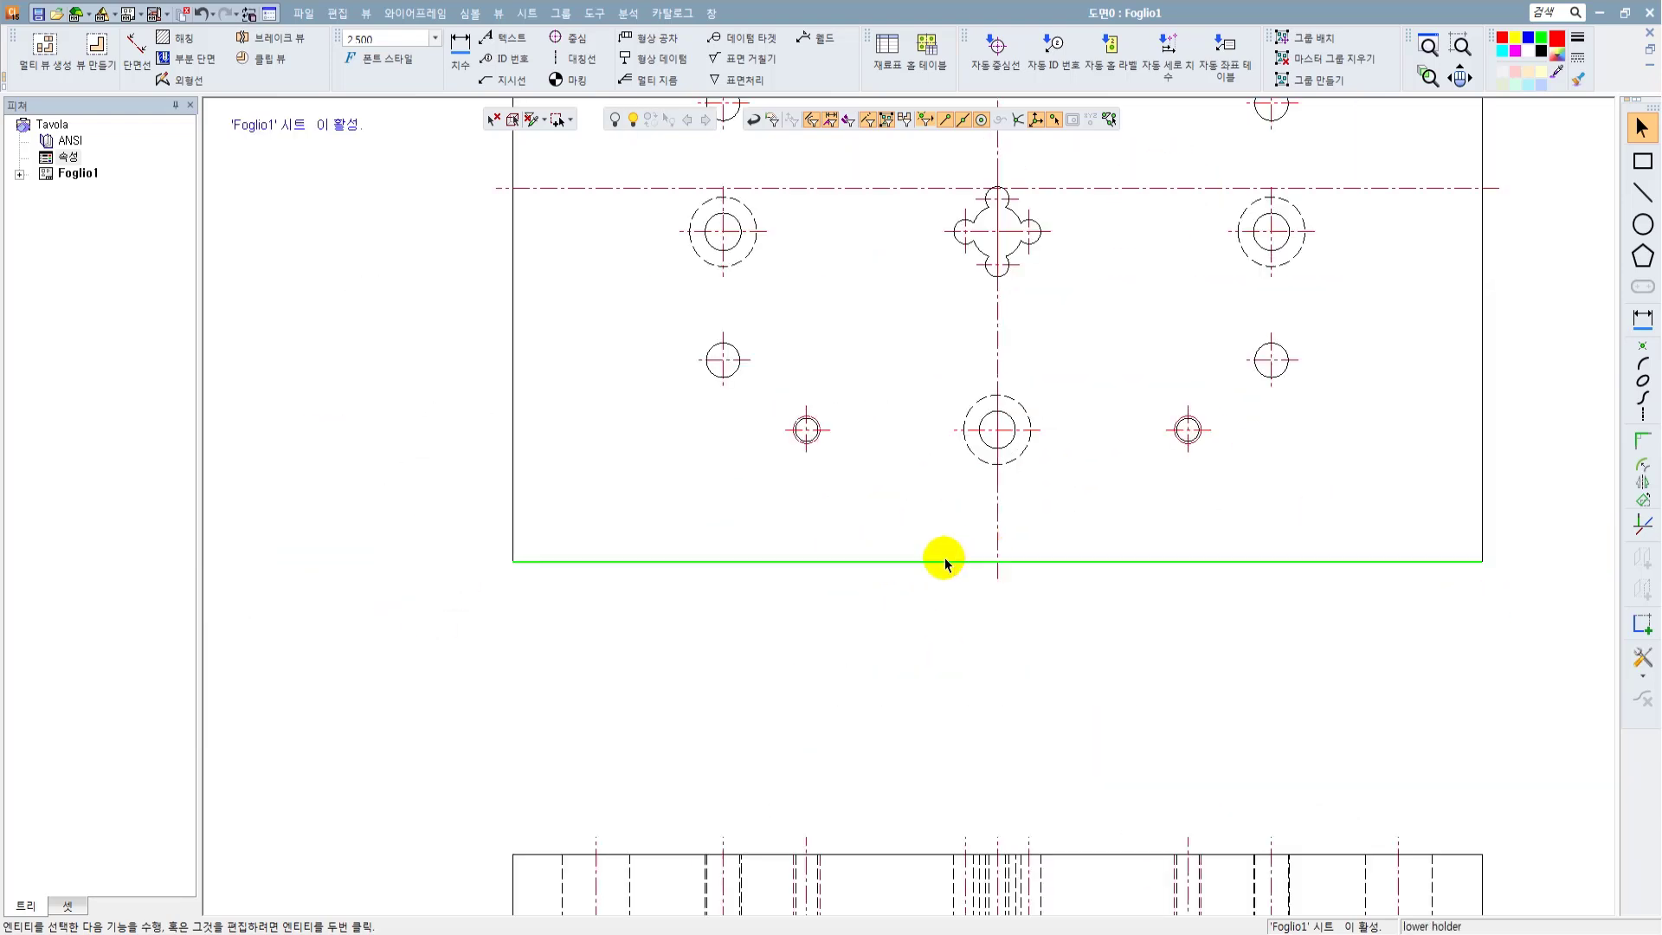
click(1210, 600)
click(1642, 321)
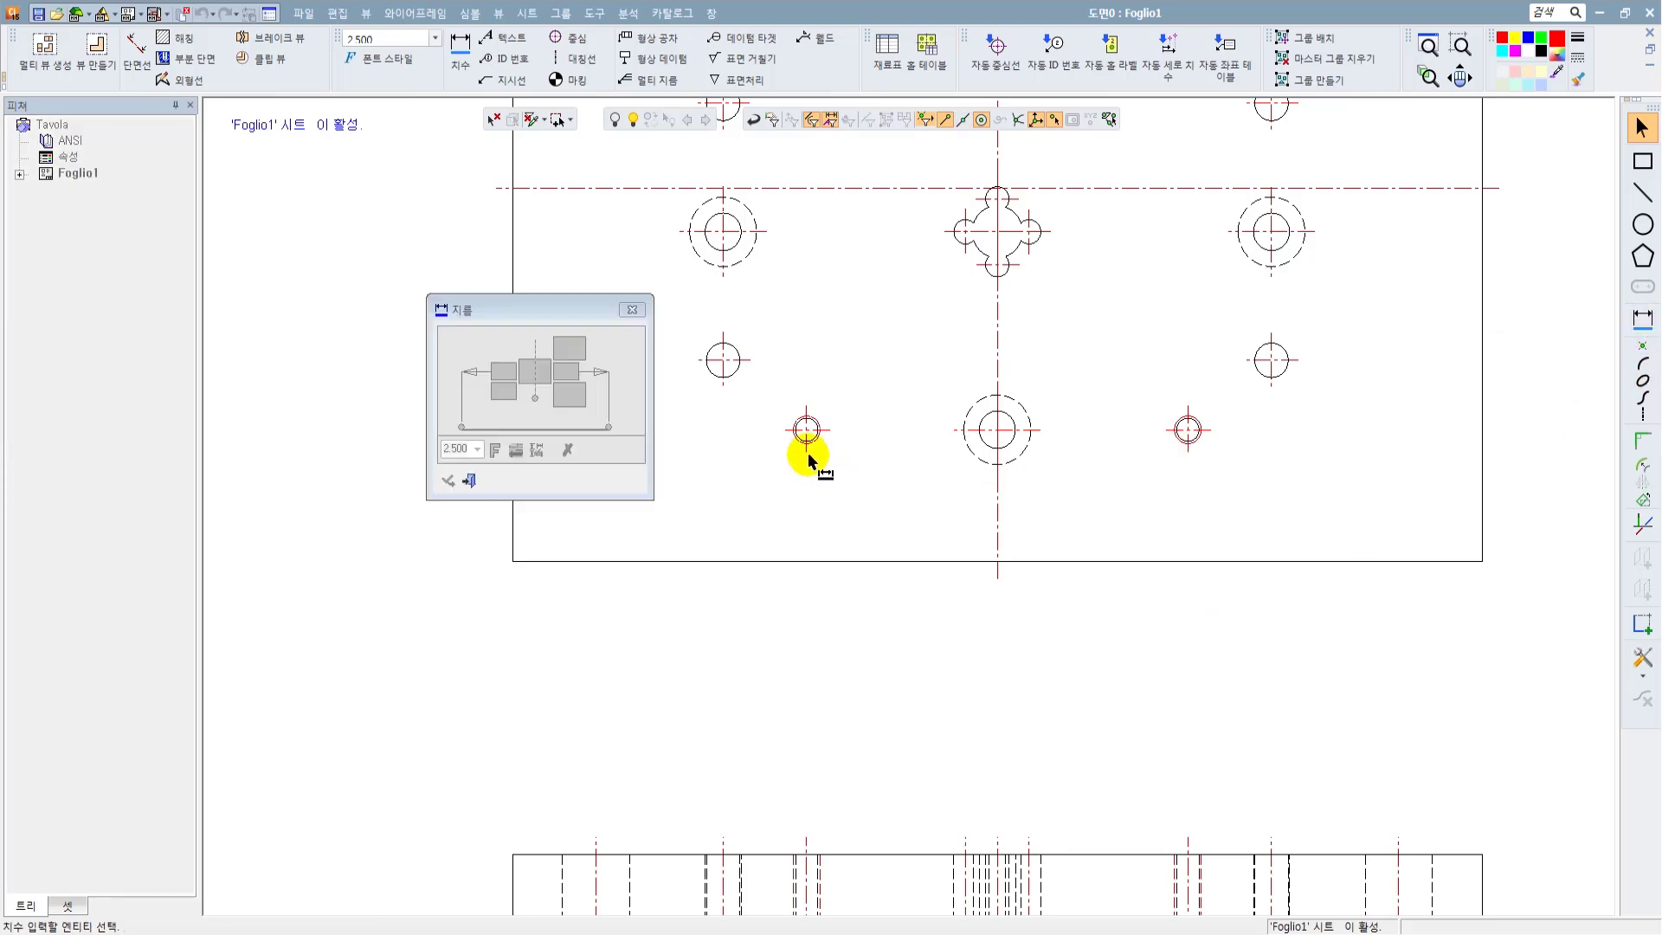
click(807, 453)
click(1189, 453)
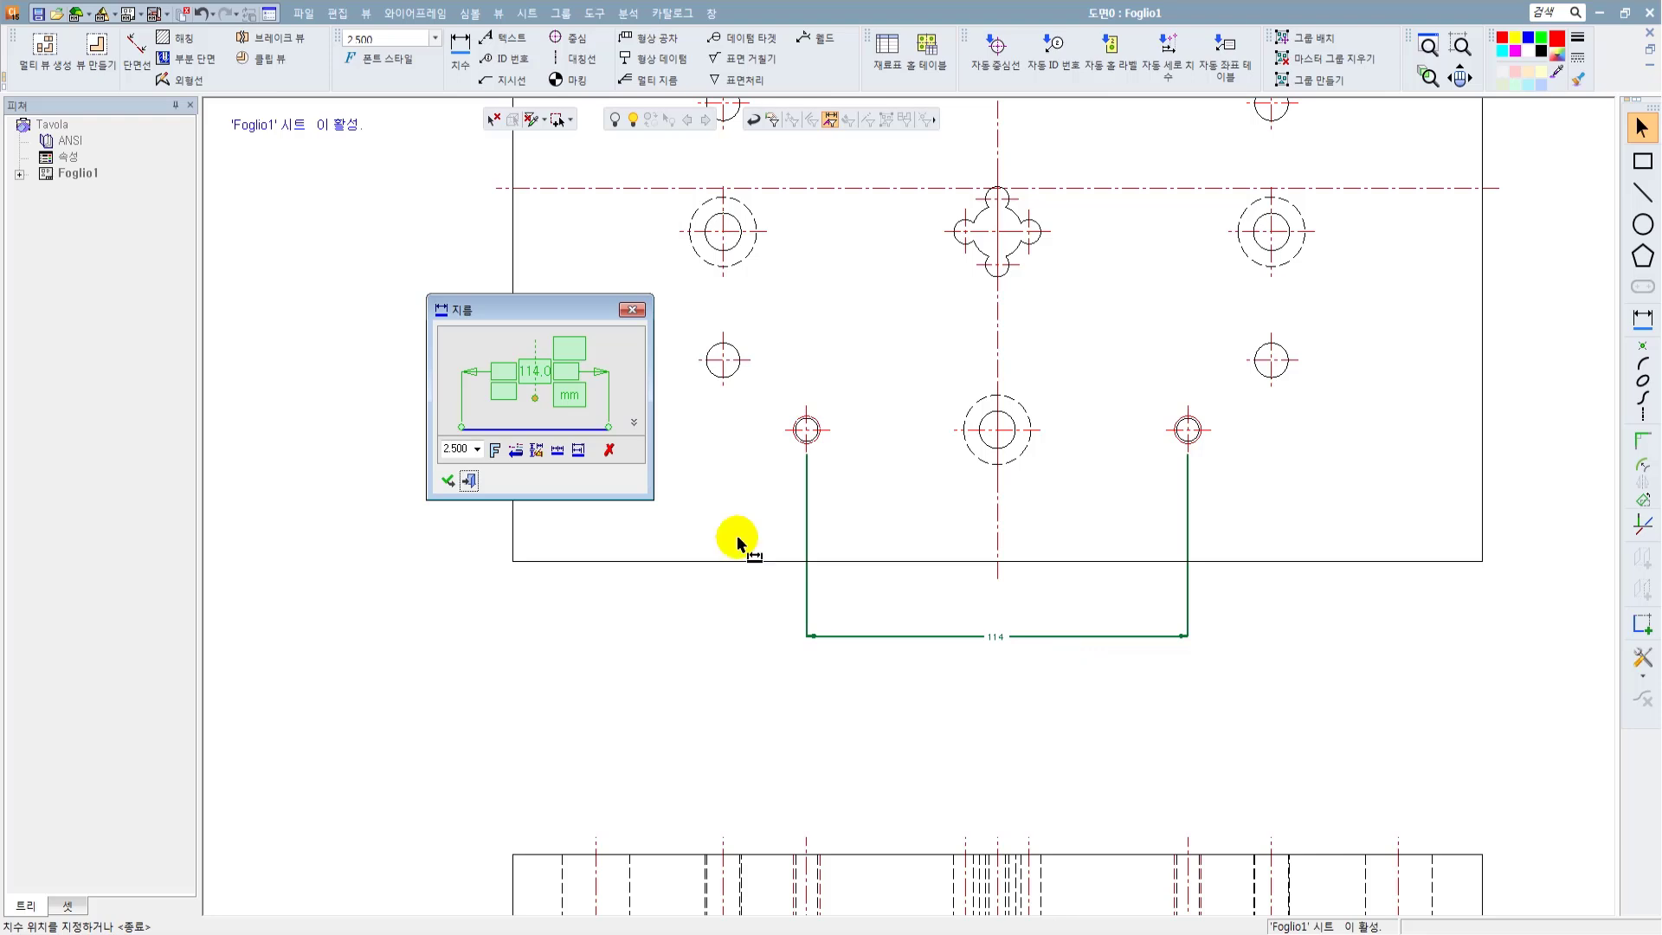
click(477, 449)
click(458, 509)
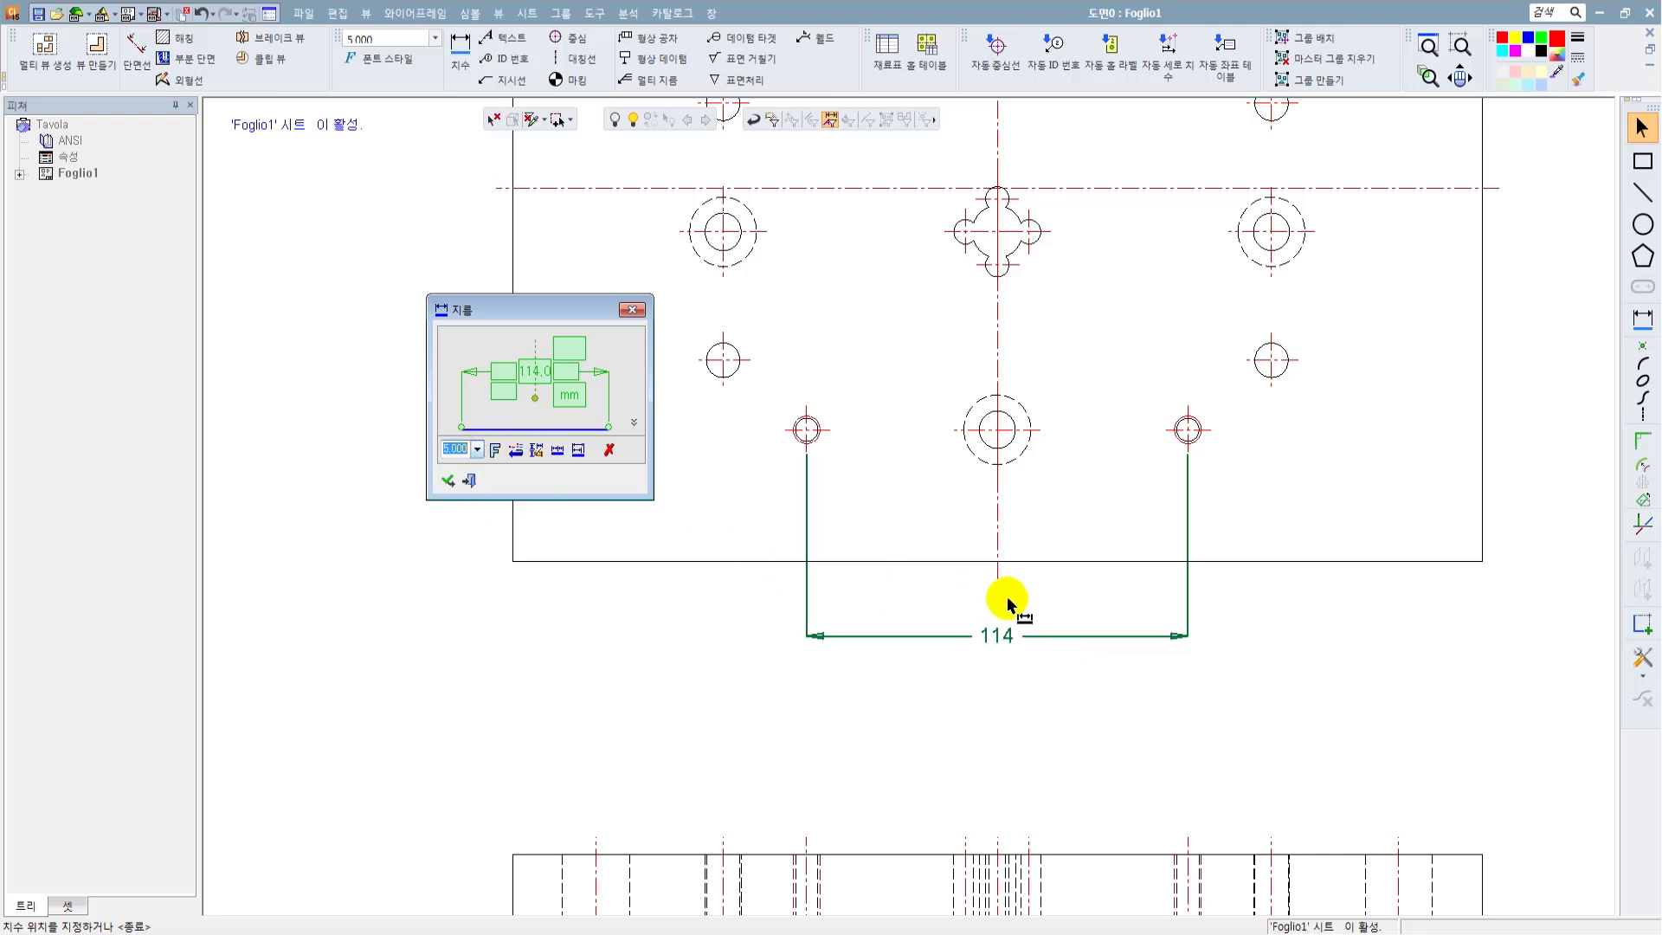
click(990, 575)
Step: Dimension the horizontal spacing of the two lower plain holes beneath the tapped-hole dimension and finish dimensioning
scroll(900, 519, down, 2)
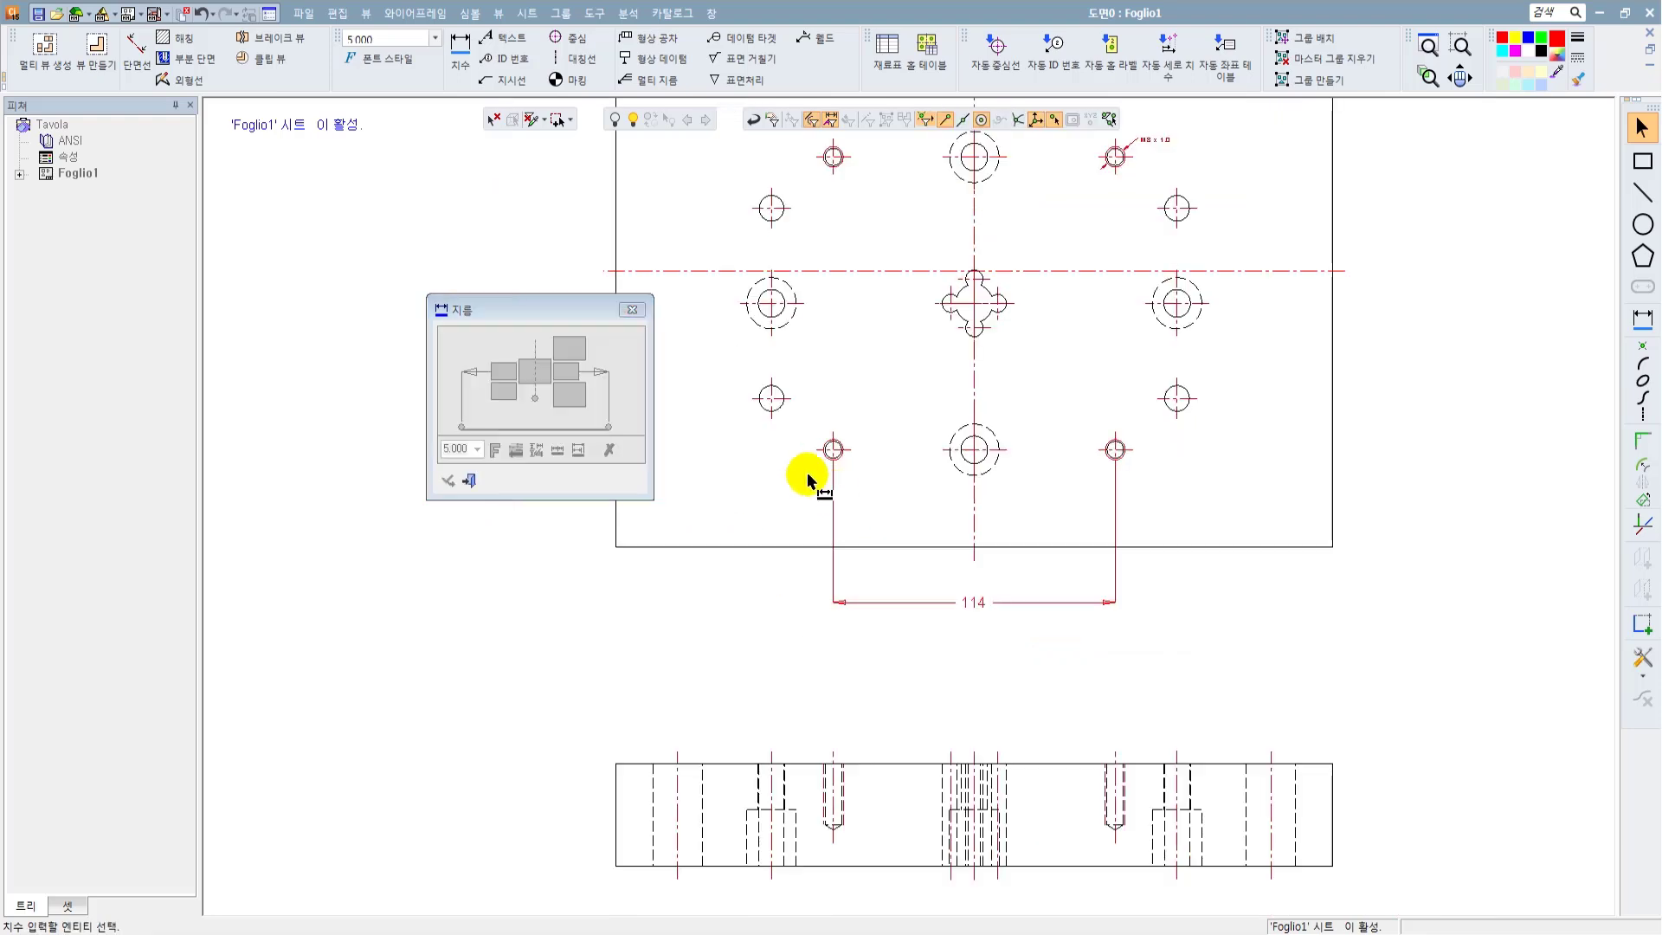
click(772, 420)
click(1177, 407)
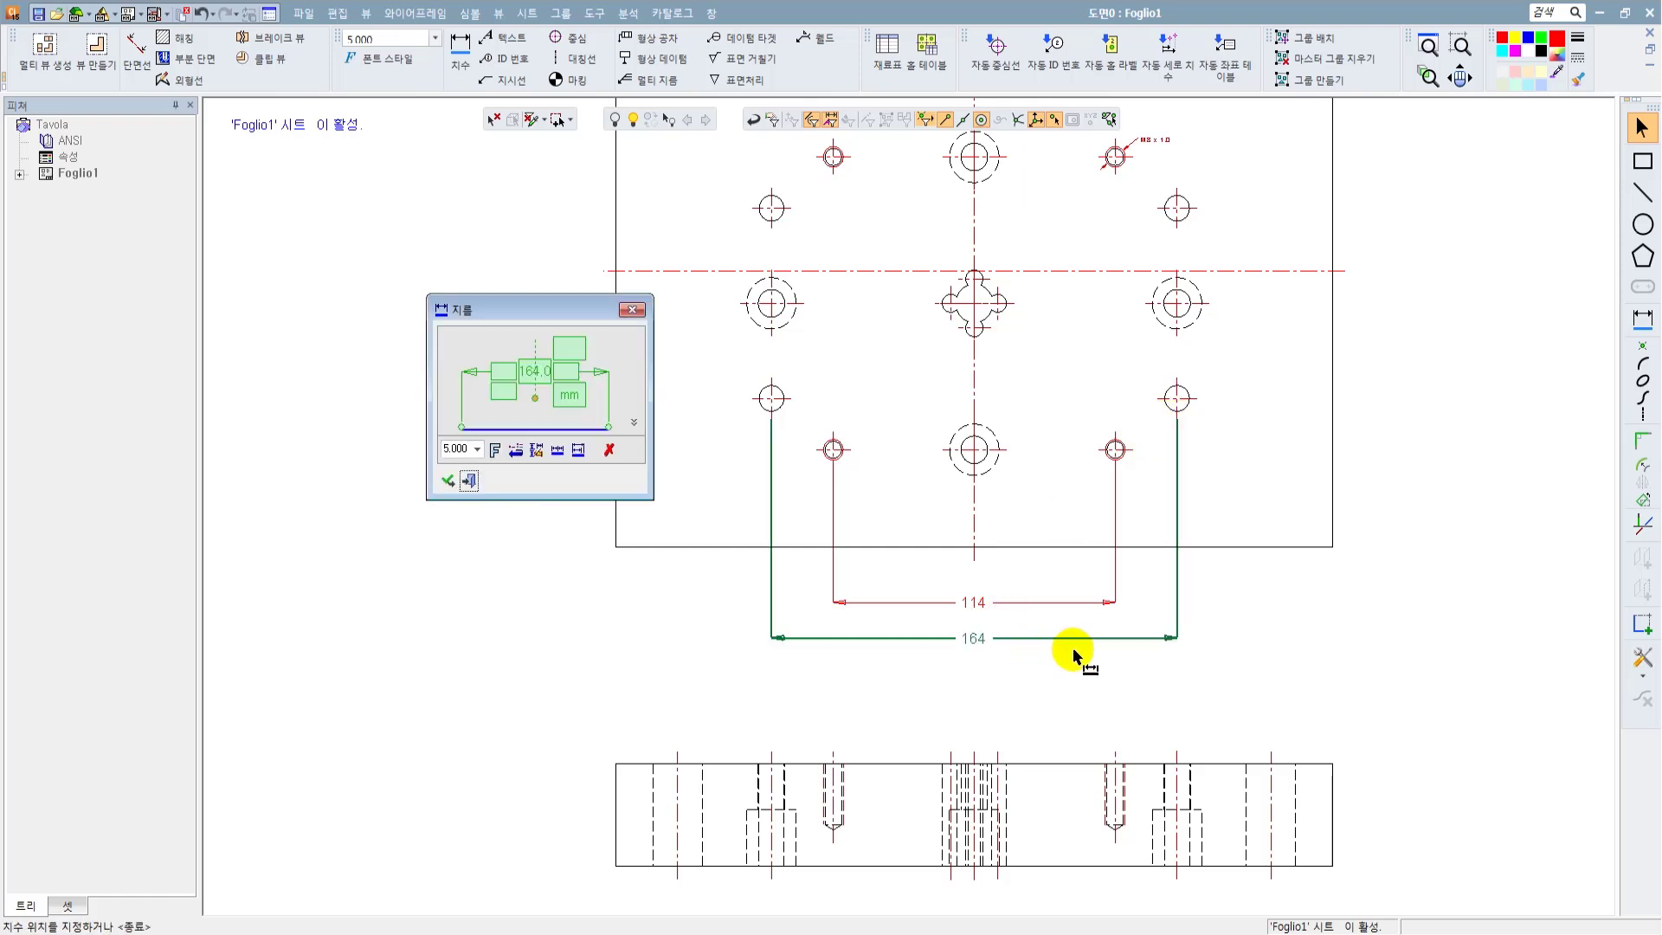
click(1074, 658)
click(468, 480)
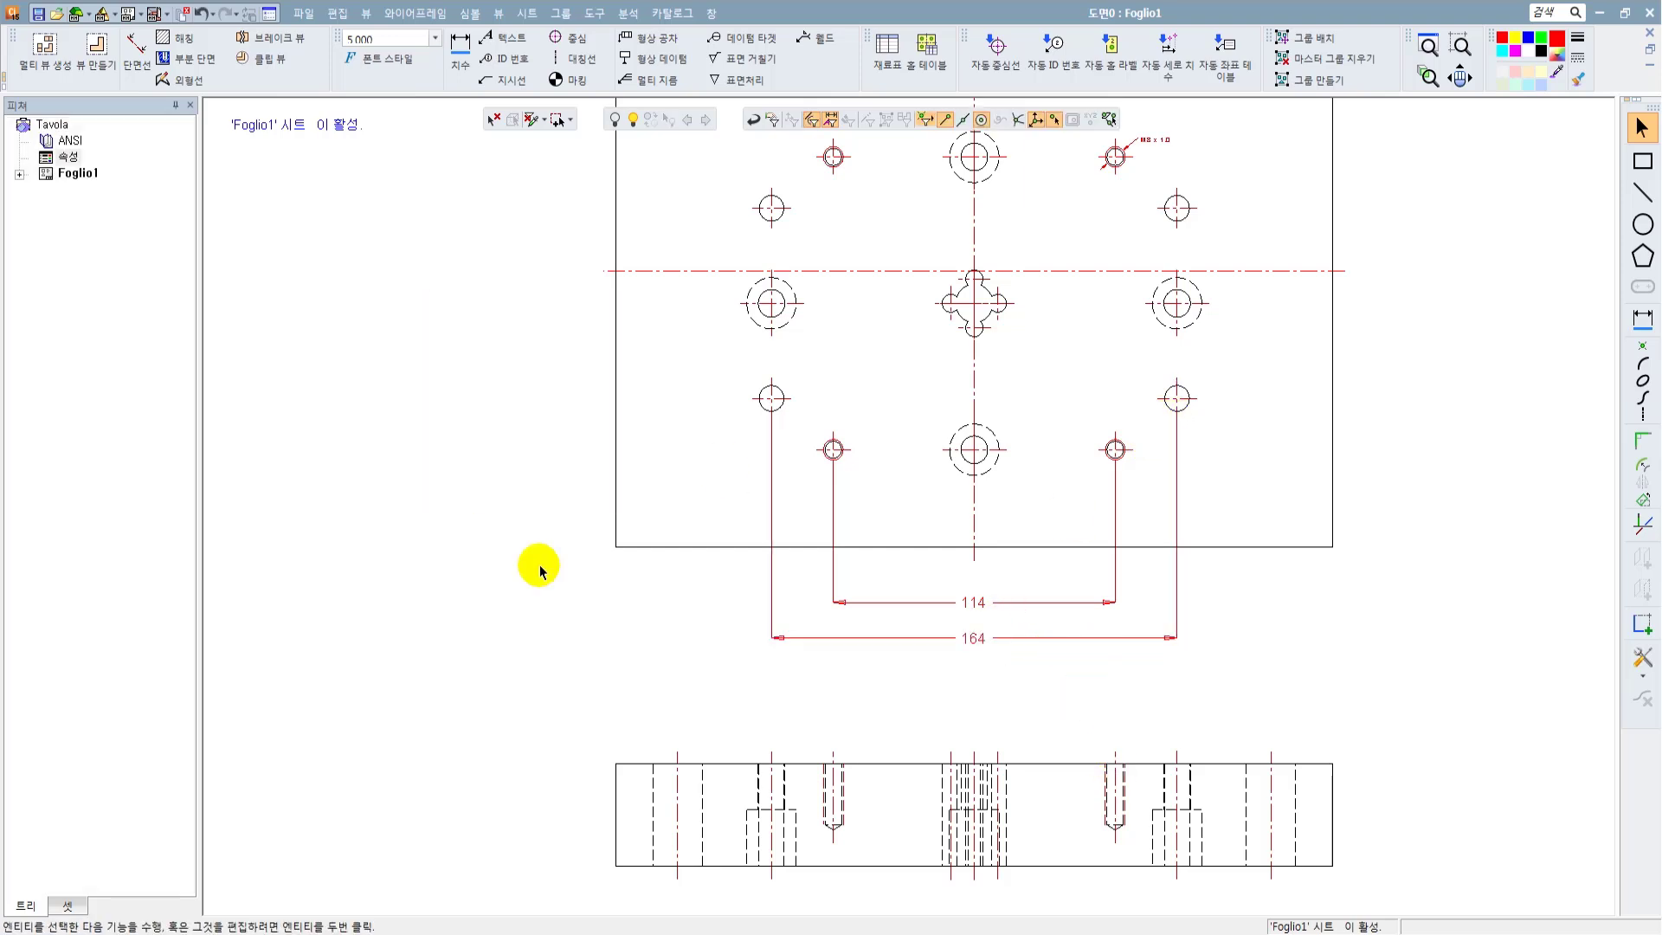
Step: Delete the two horizontal hole-spacing dimensions below the plate
drag(649, 594, 1343, 722)
key(Delete)
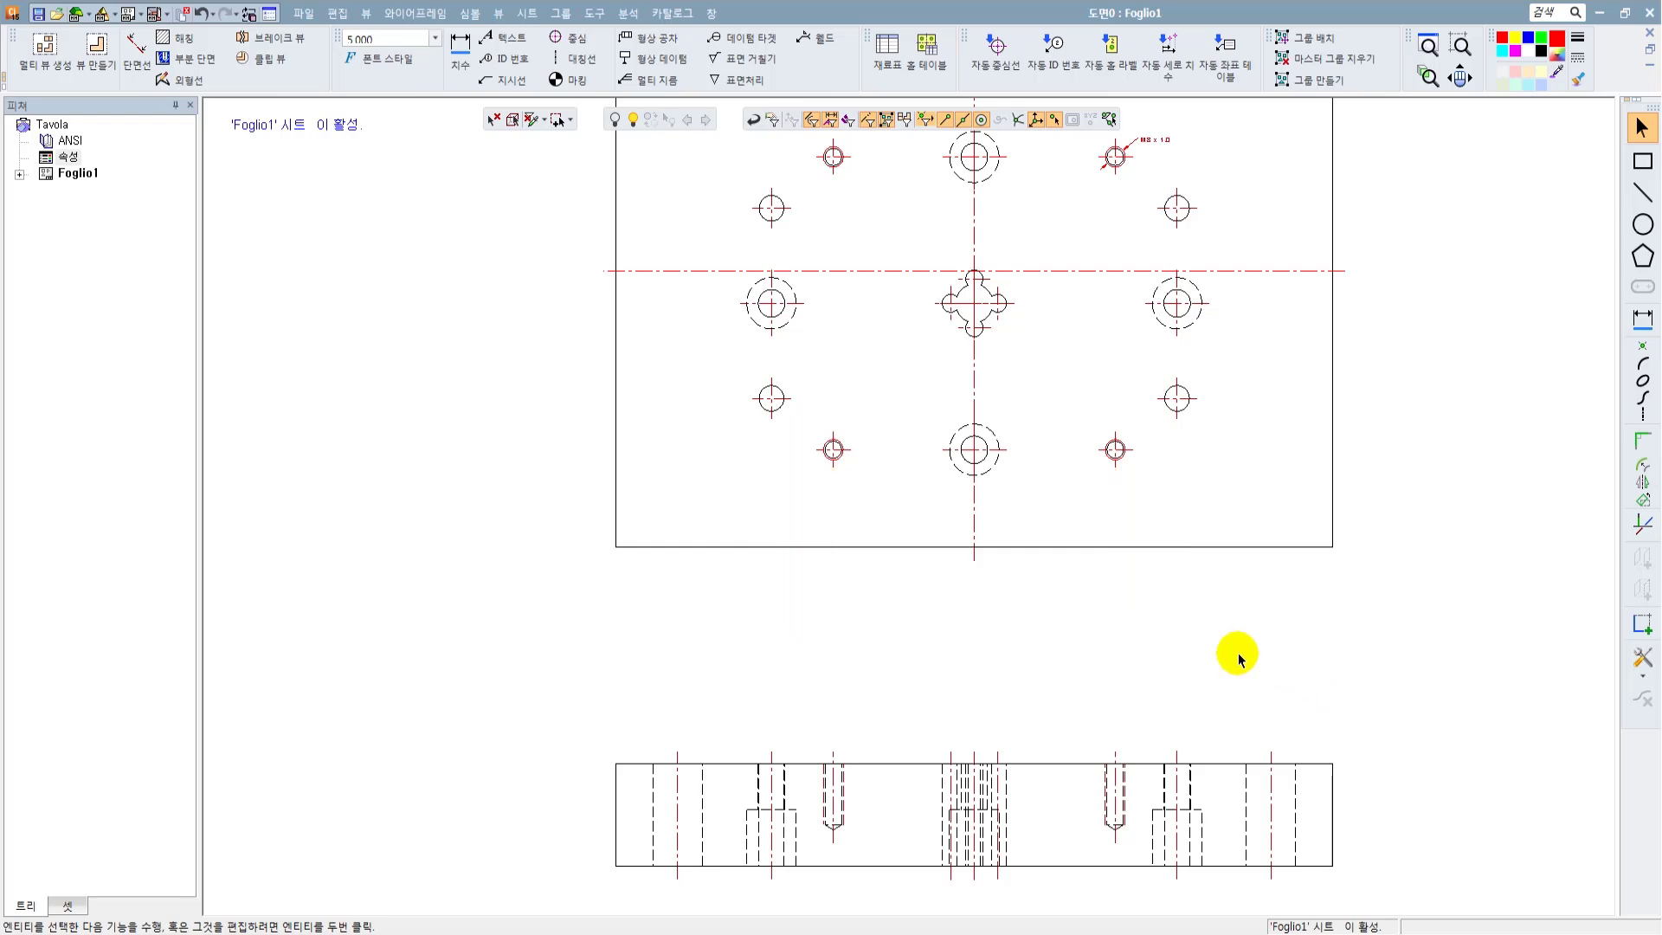
Step: Dimension the horizontal distance from the plate's lower-left corner to the lower-left plain hole, placing it just below the plate
click(1641, 317)
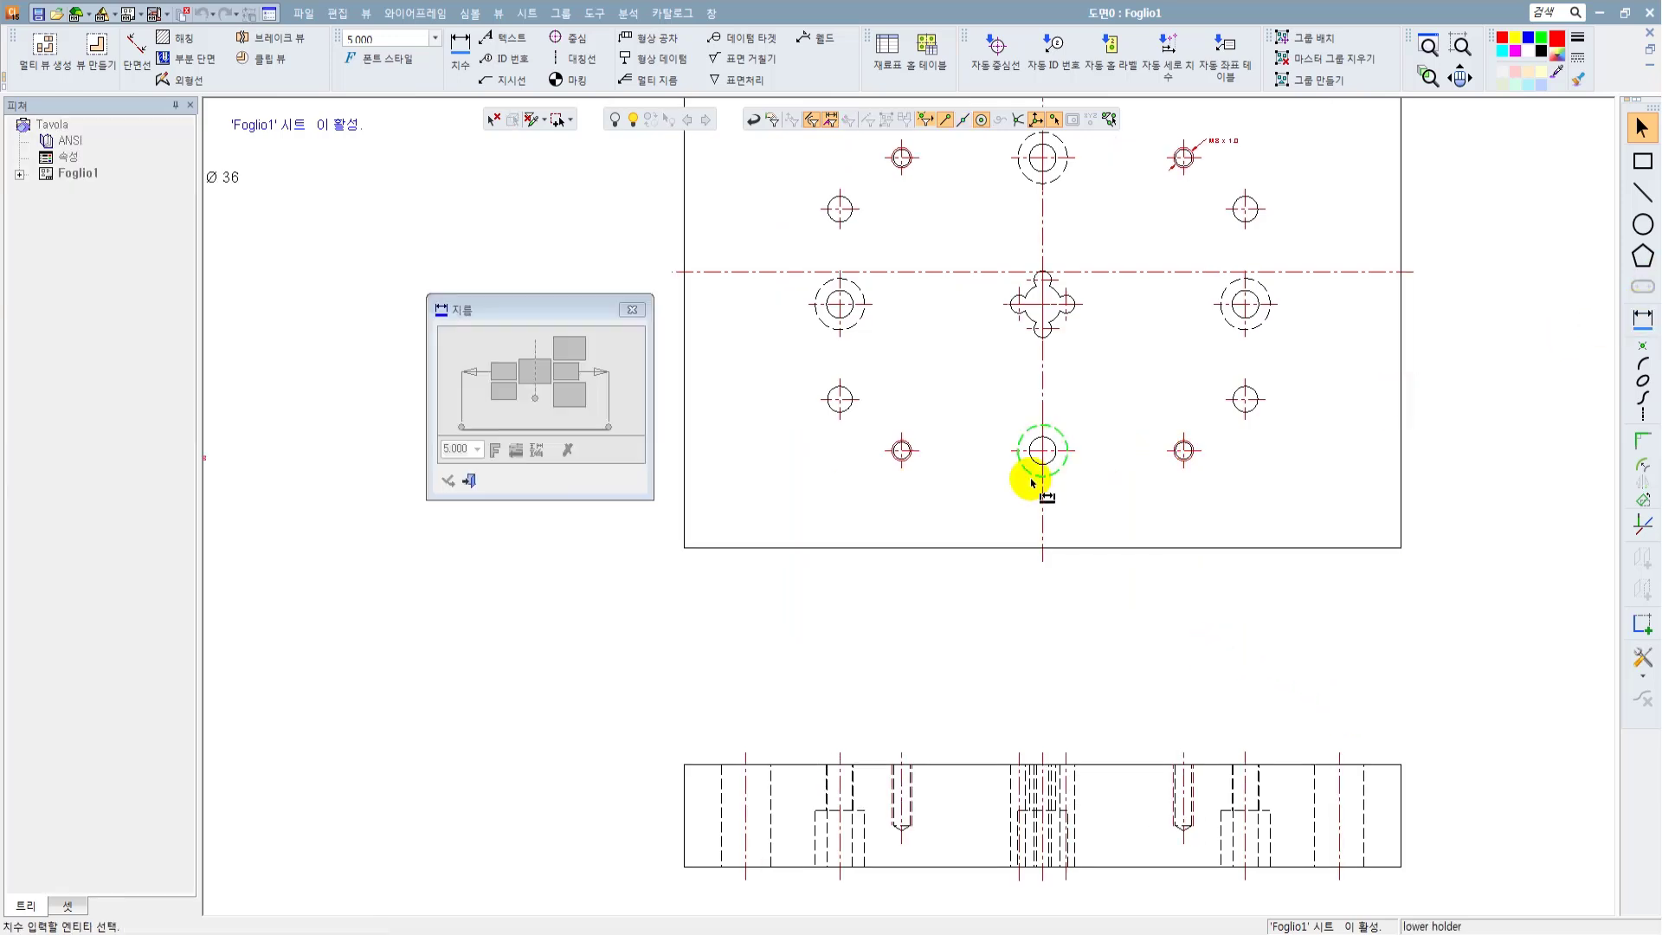
click(684, 548)
click(840, 420)
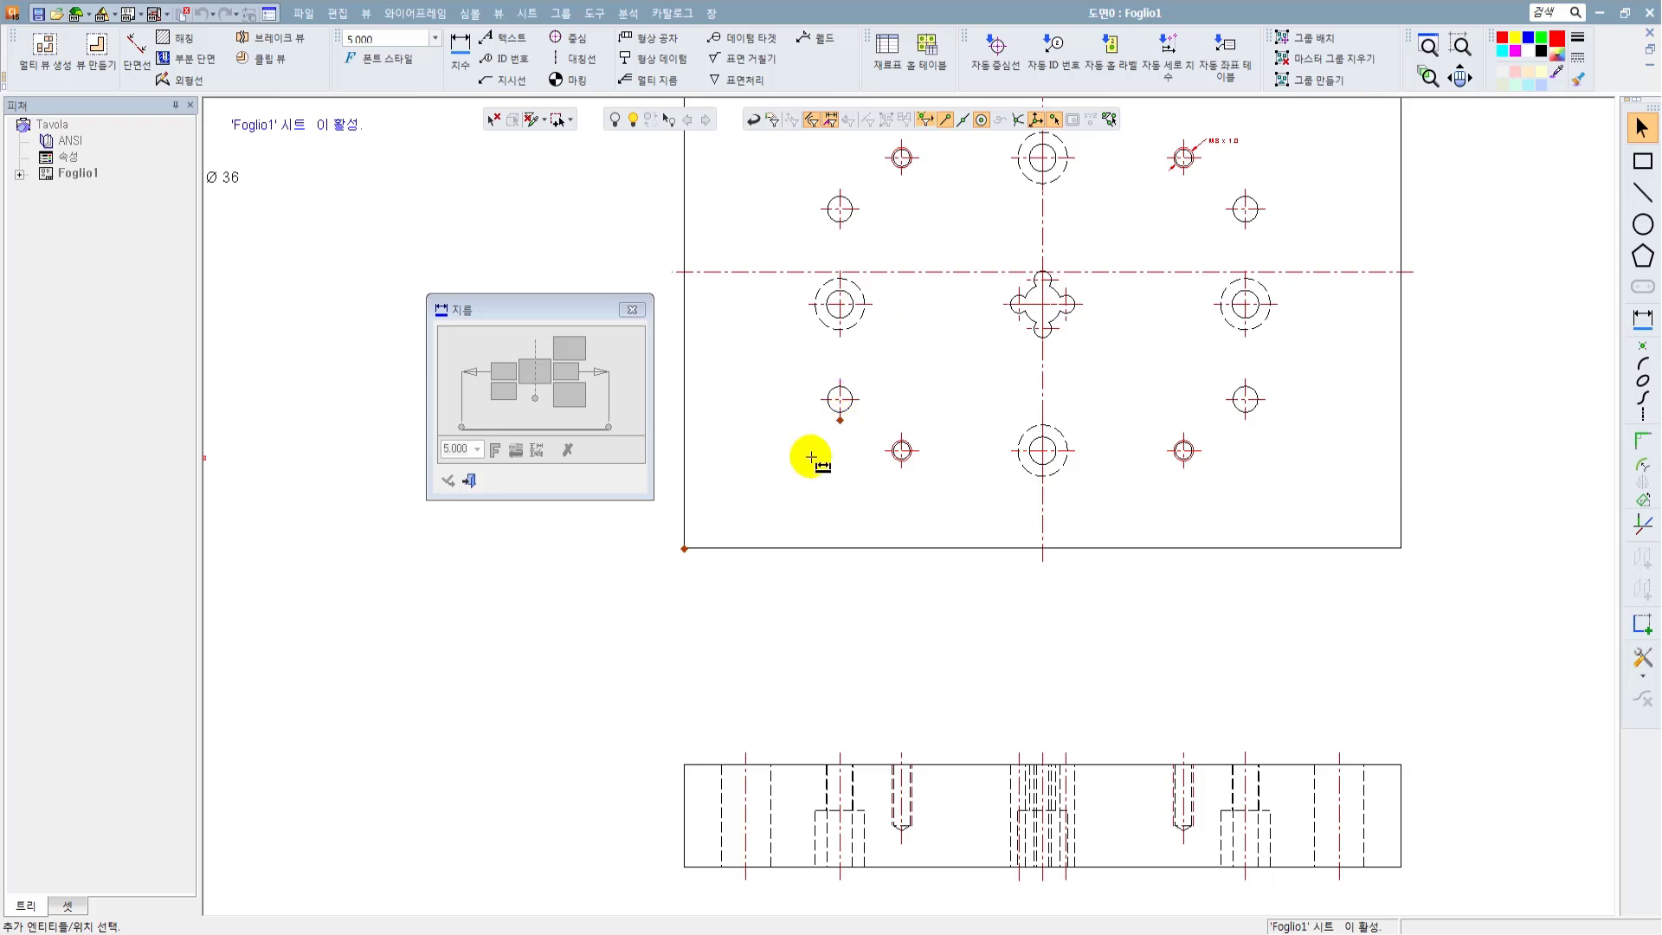
click(760, 596)
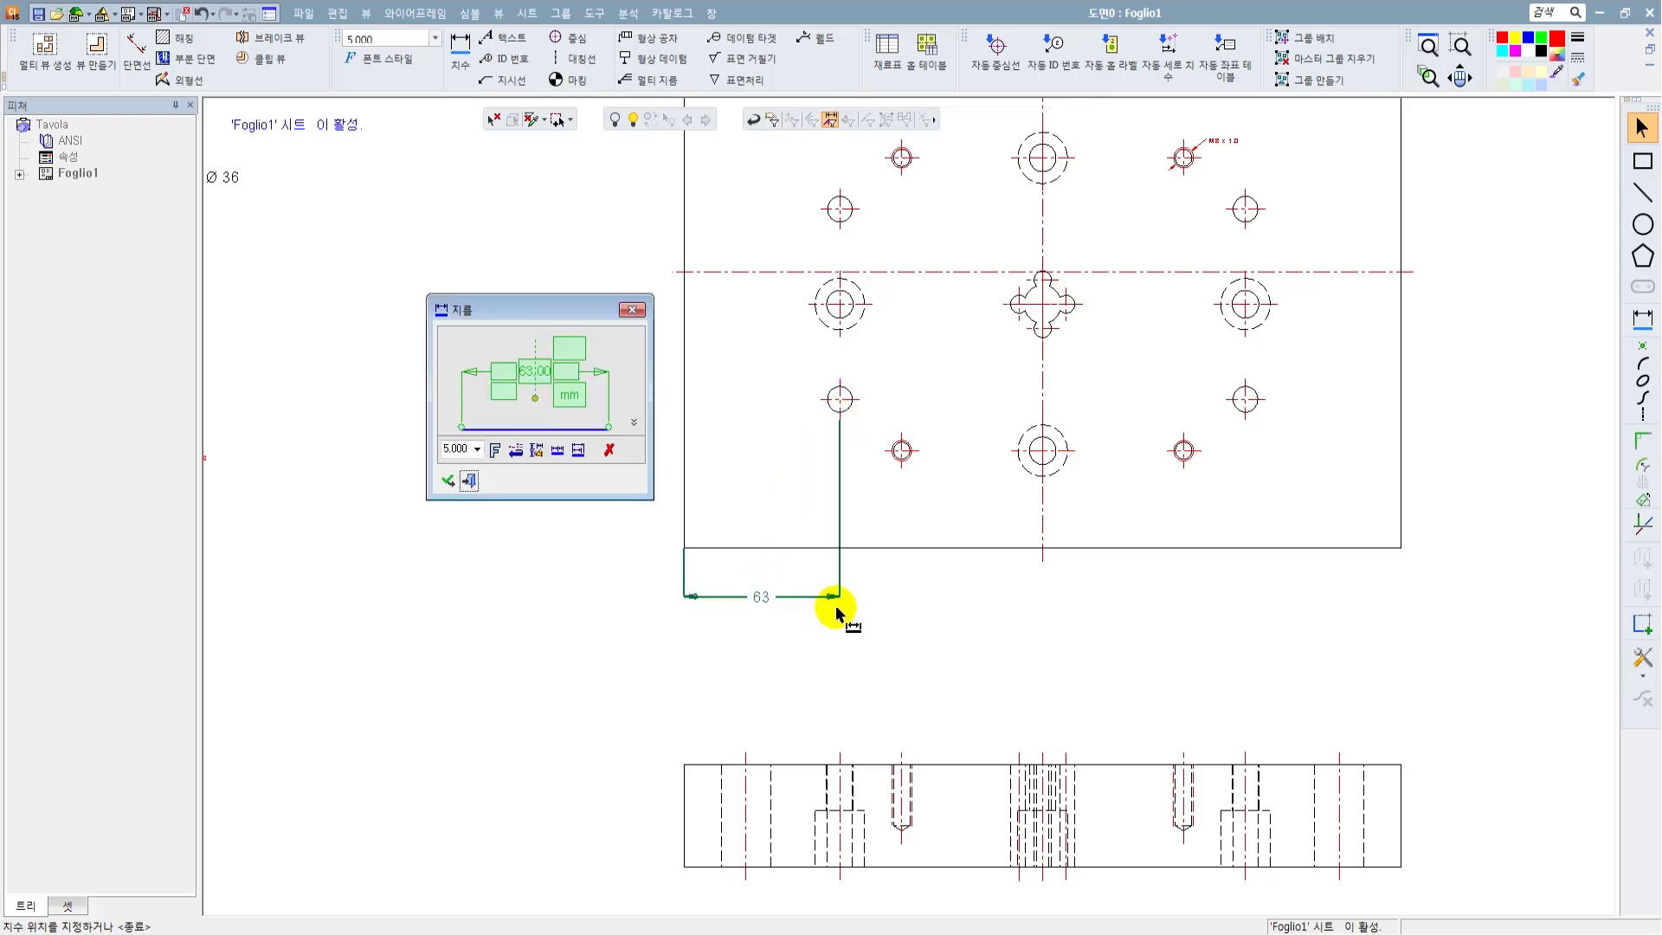
Step: Continue as chain dimensions from the lower-left plain hole to the lower-left tapped hole and on to the vertical symmetry line
click(556, 450)
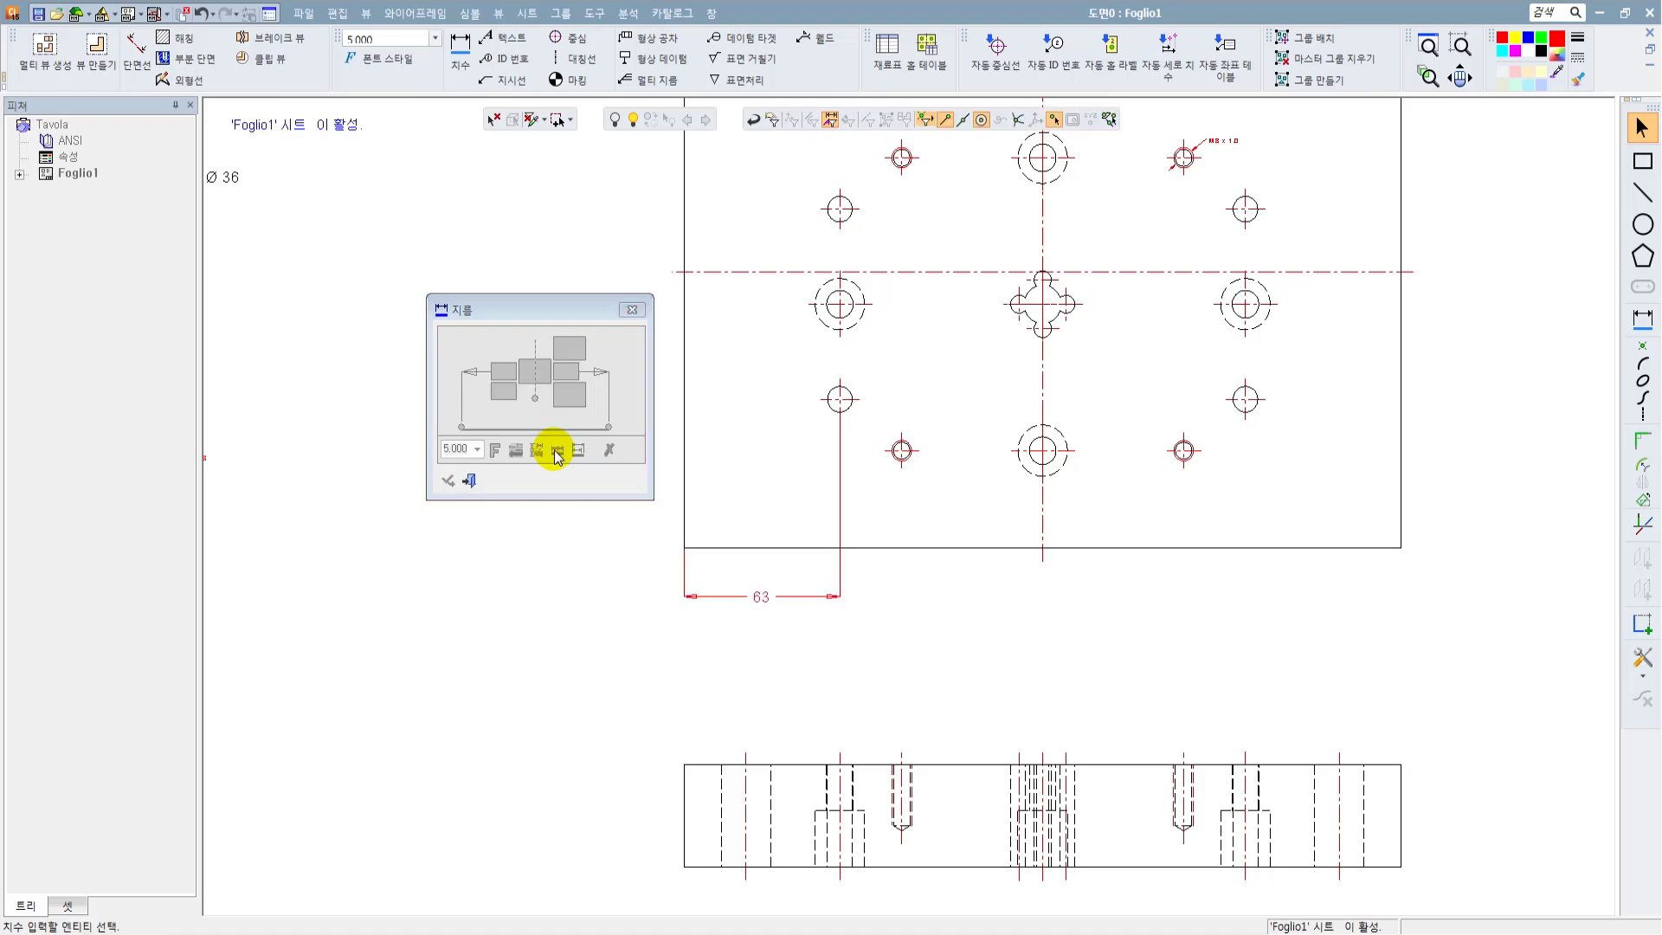
click(901, 469)
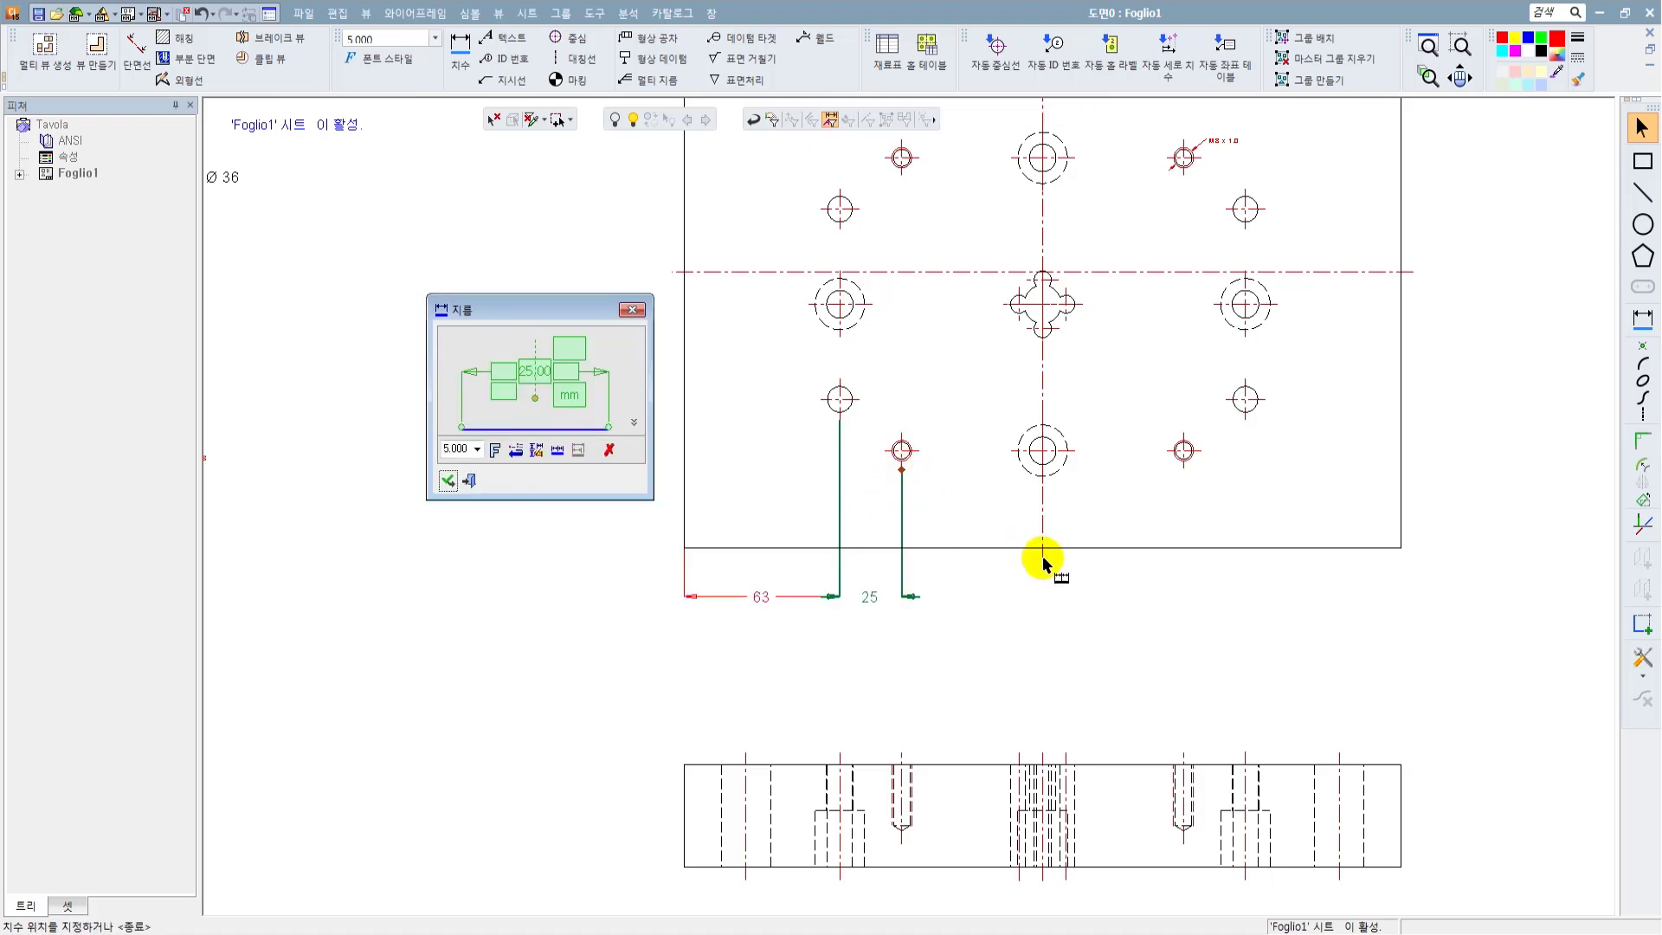
click(1021, 570)
click(1043, 562)
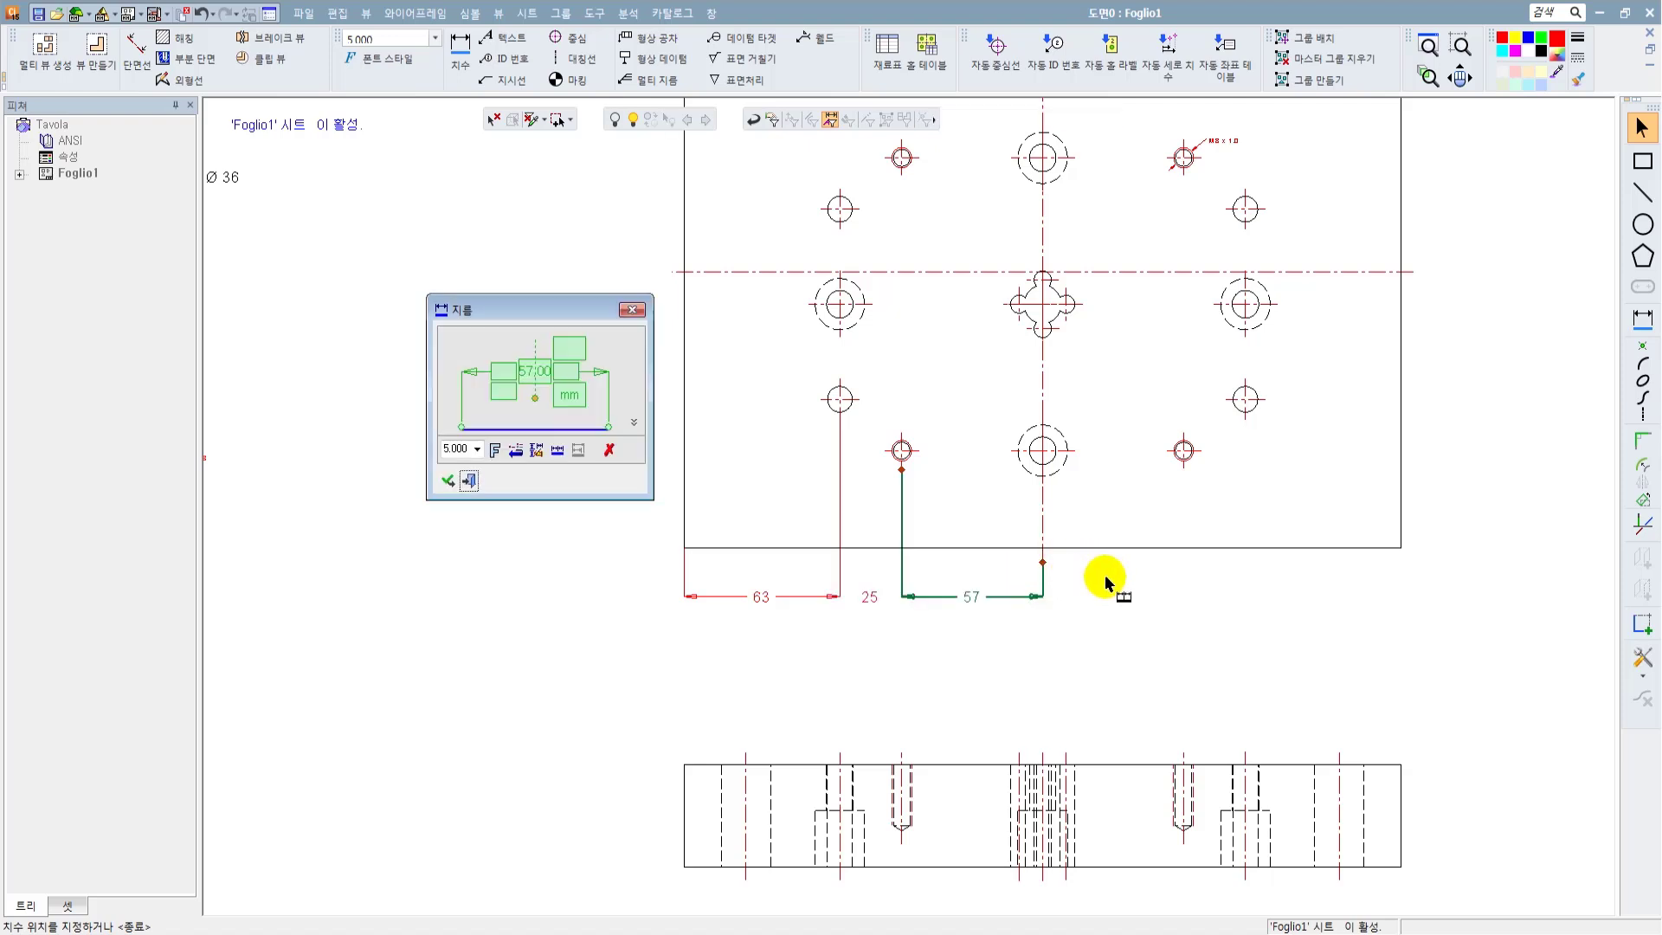
click(1104, 574)
Step: Extend the dimension chain through the lower-right tapped hole and plain hole to the plate's lower-right corner, and end it there
click(1184, 467)
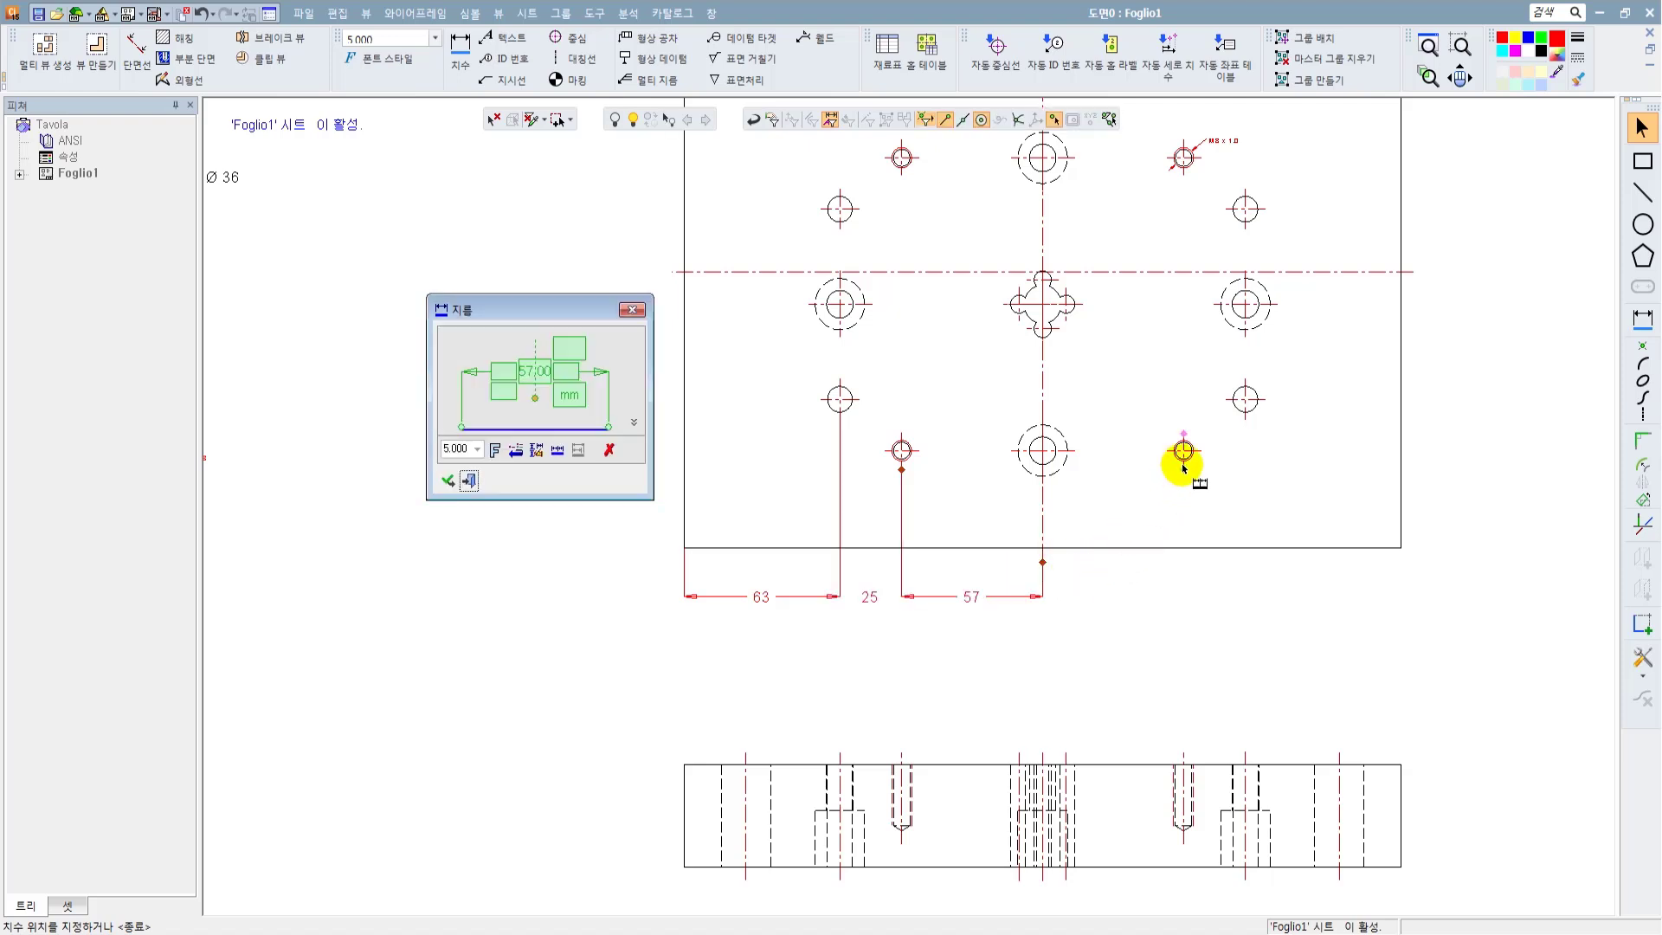
click(1248, 583)
click(1246, 421)
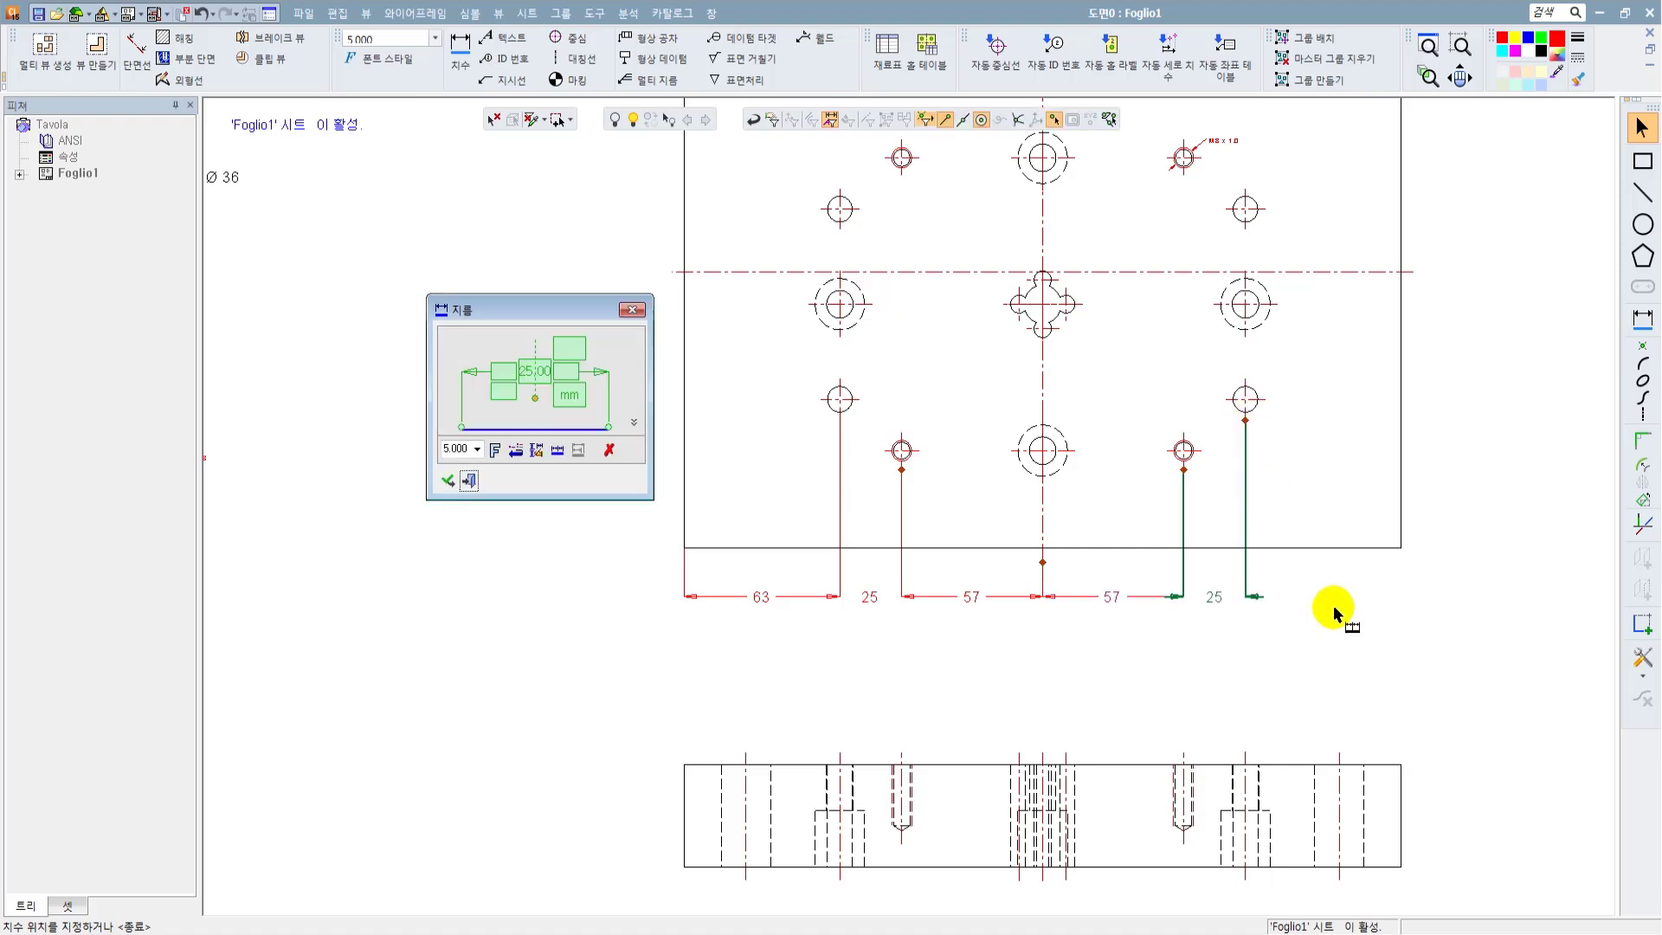
click(1337, 601)
click(1400, 547)
click(1367, 627)
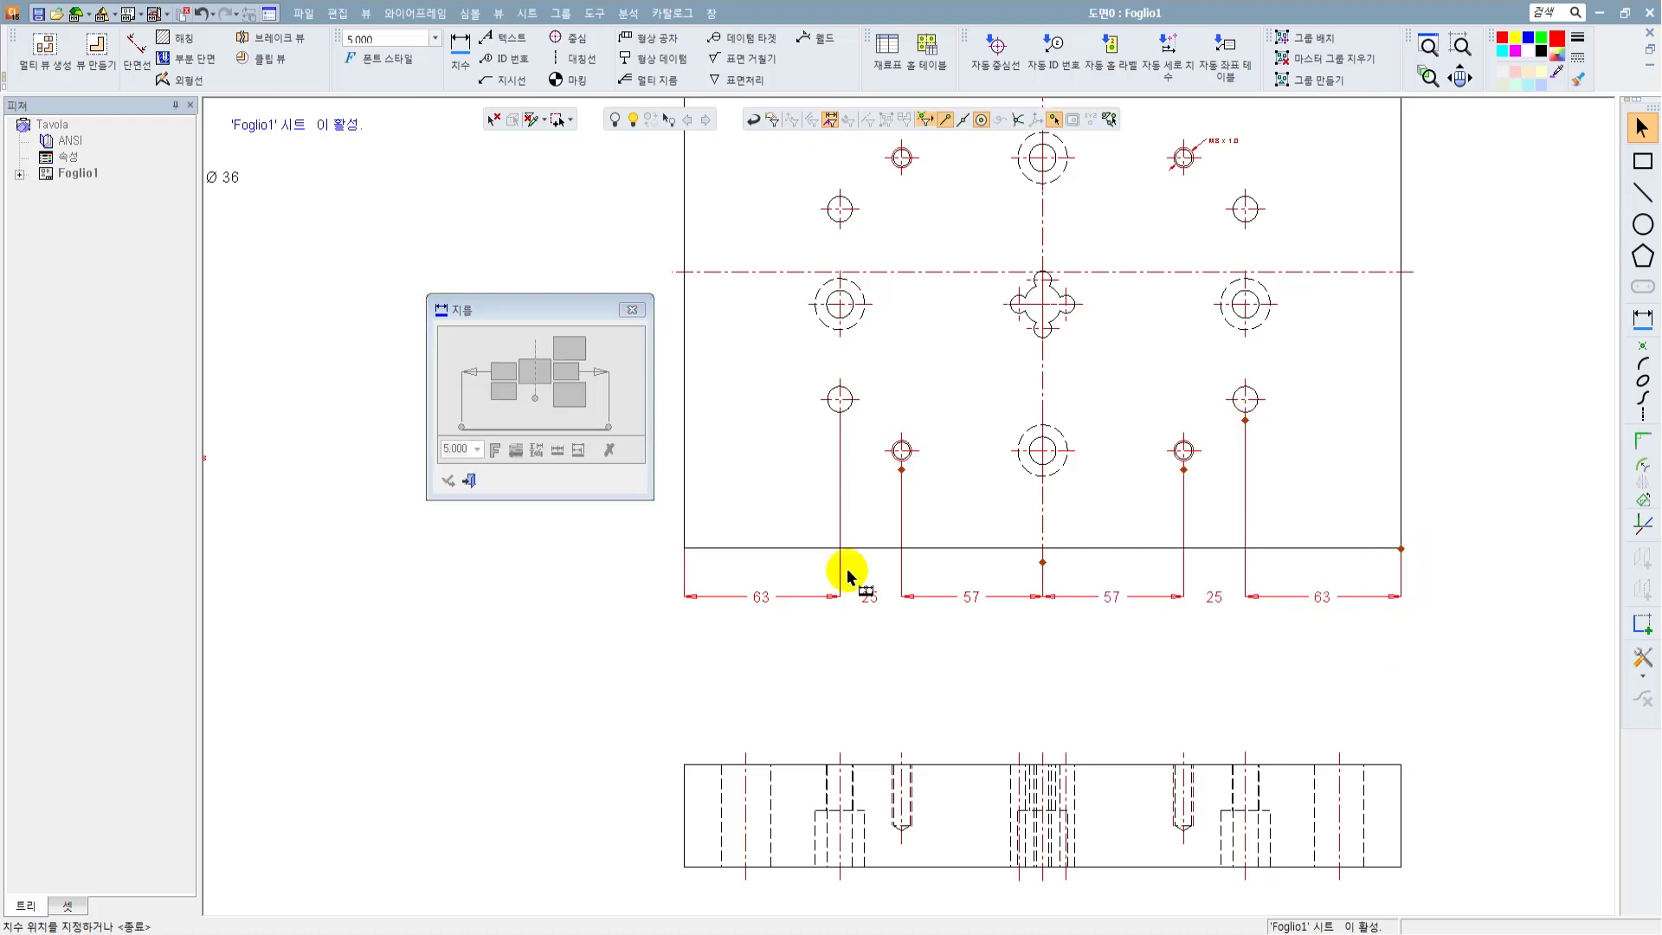
click(468, 480)
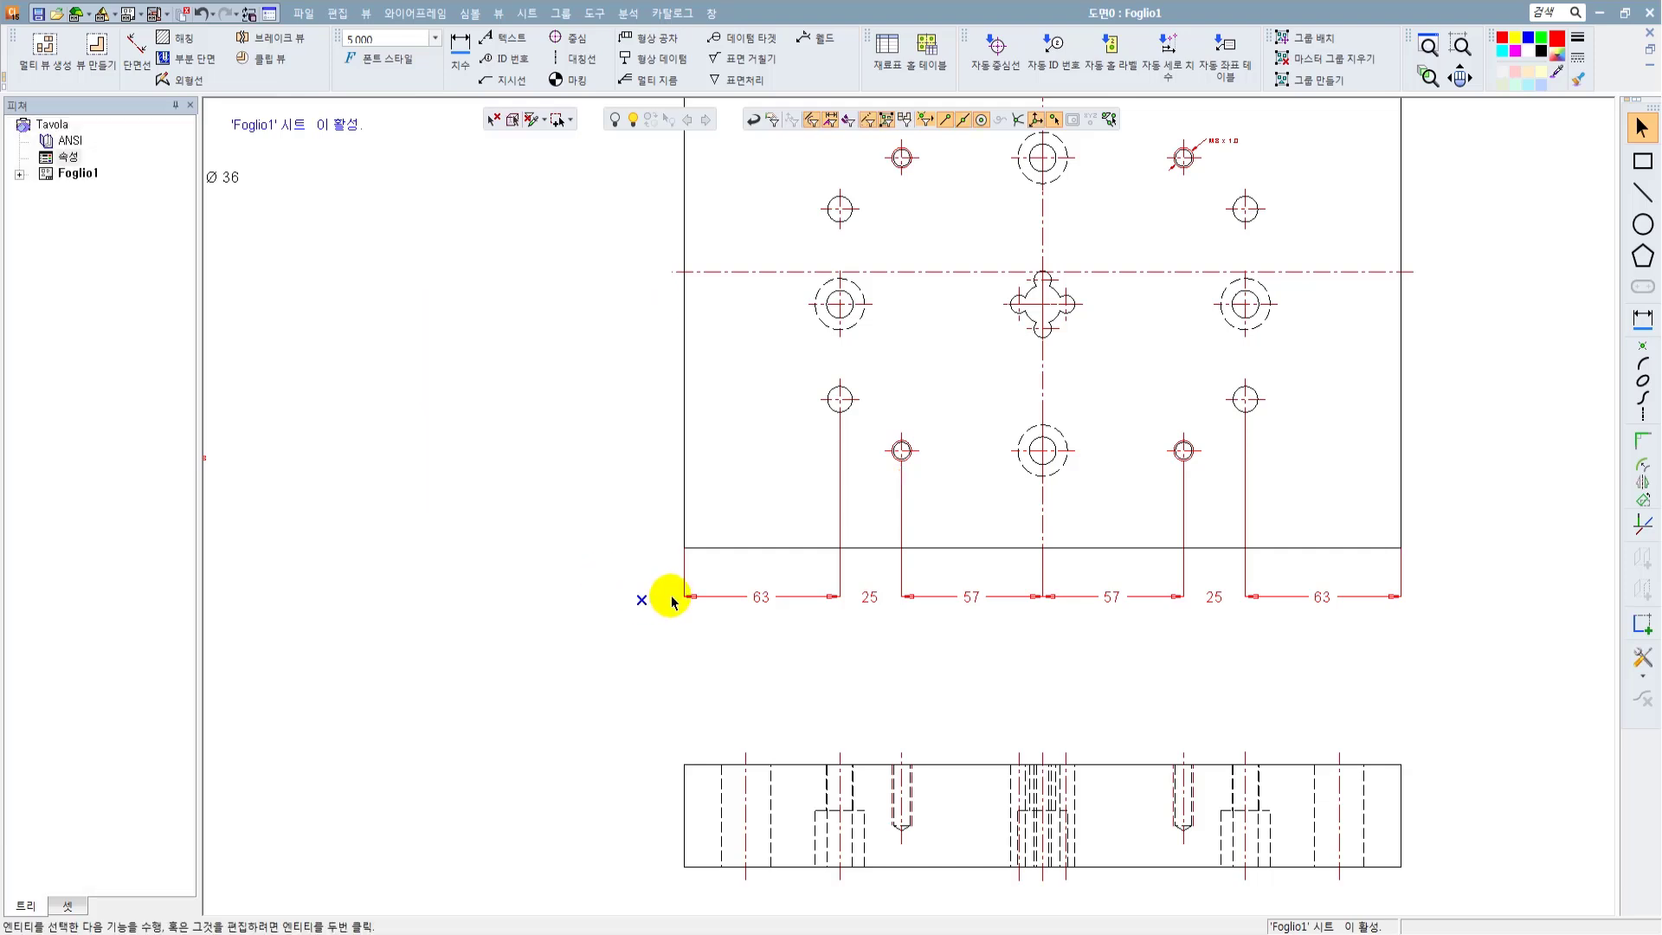
Step: Set the text height of all chain dimensions below the plate to 3
drag(669, 575, 1487, 603)
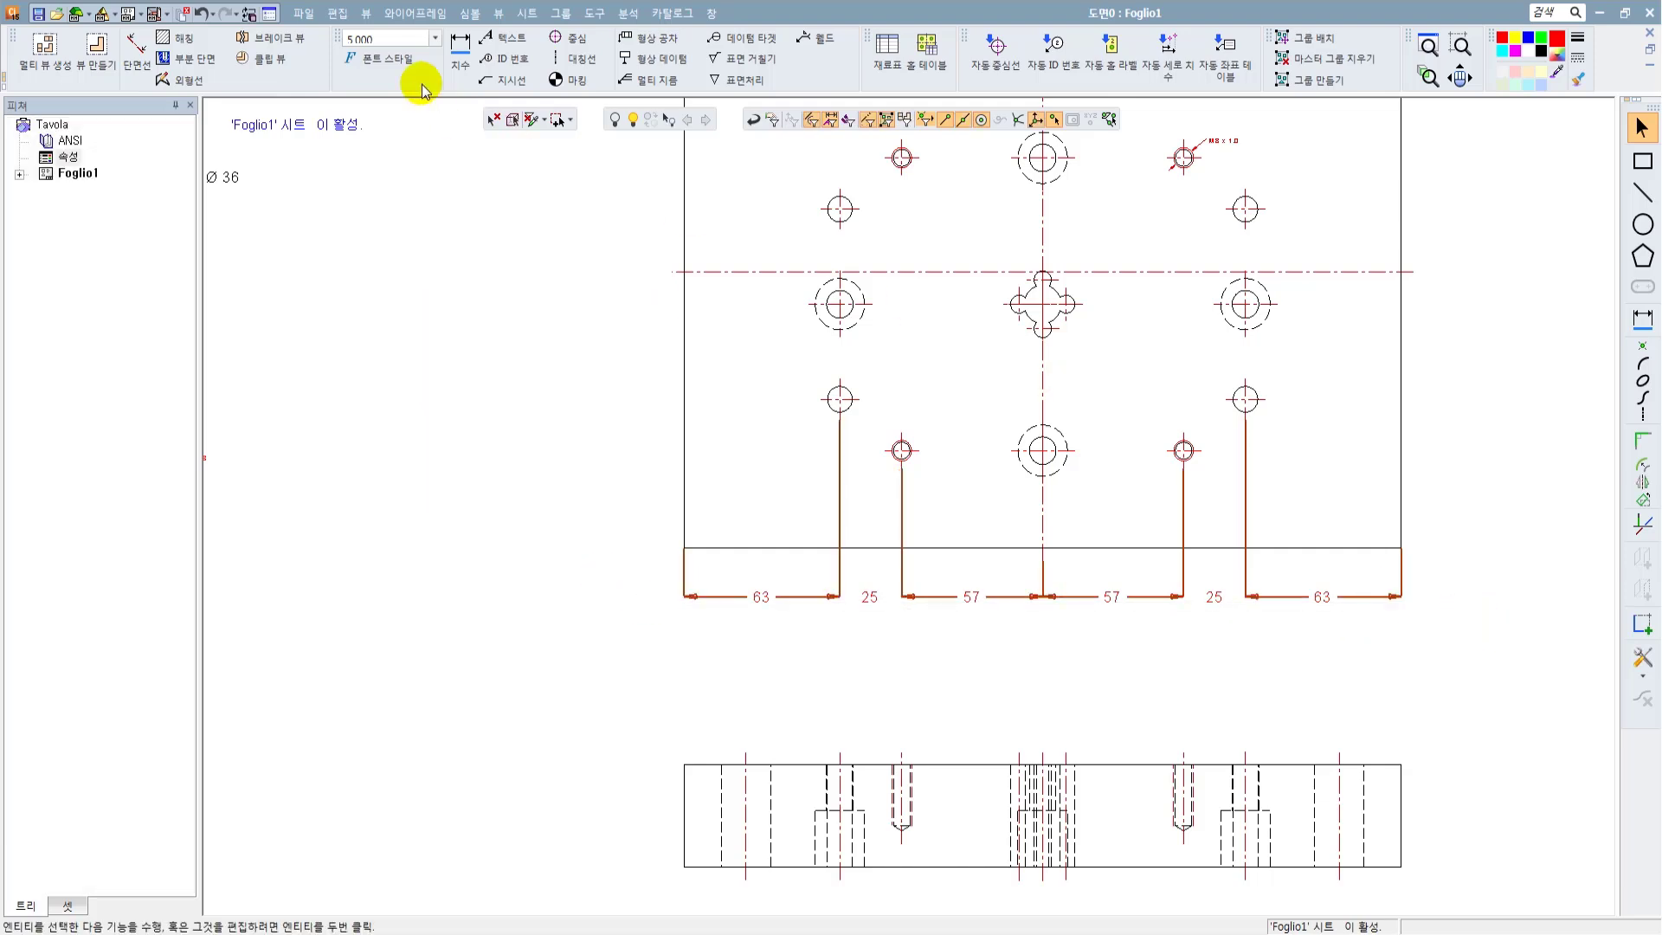
click(386, 40)
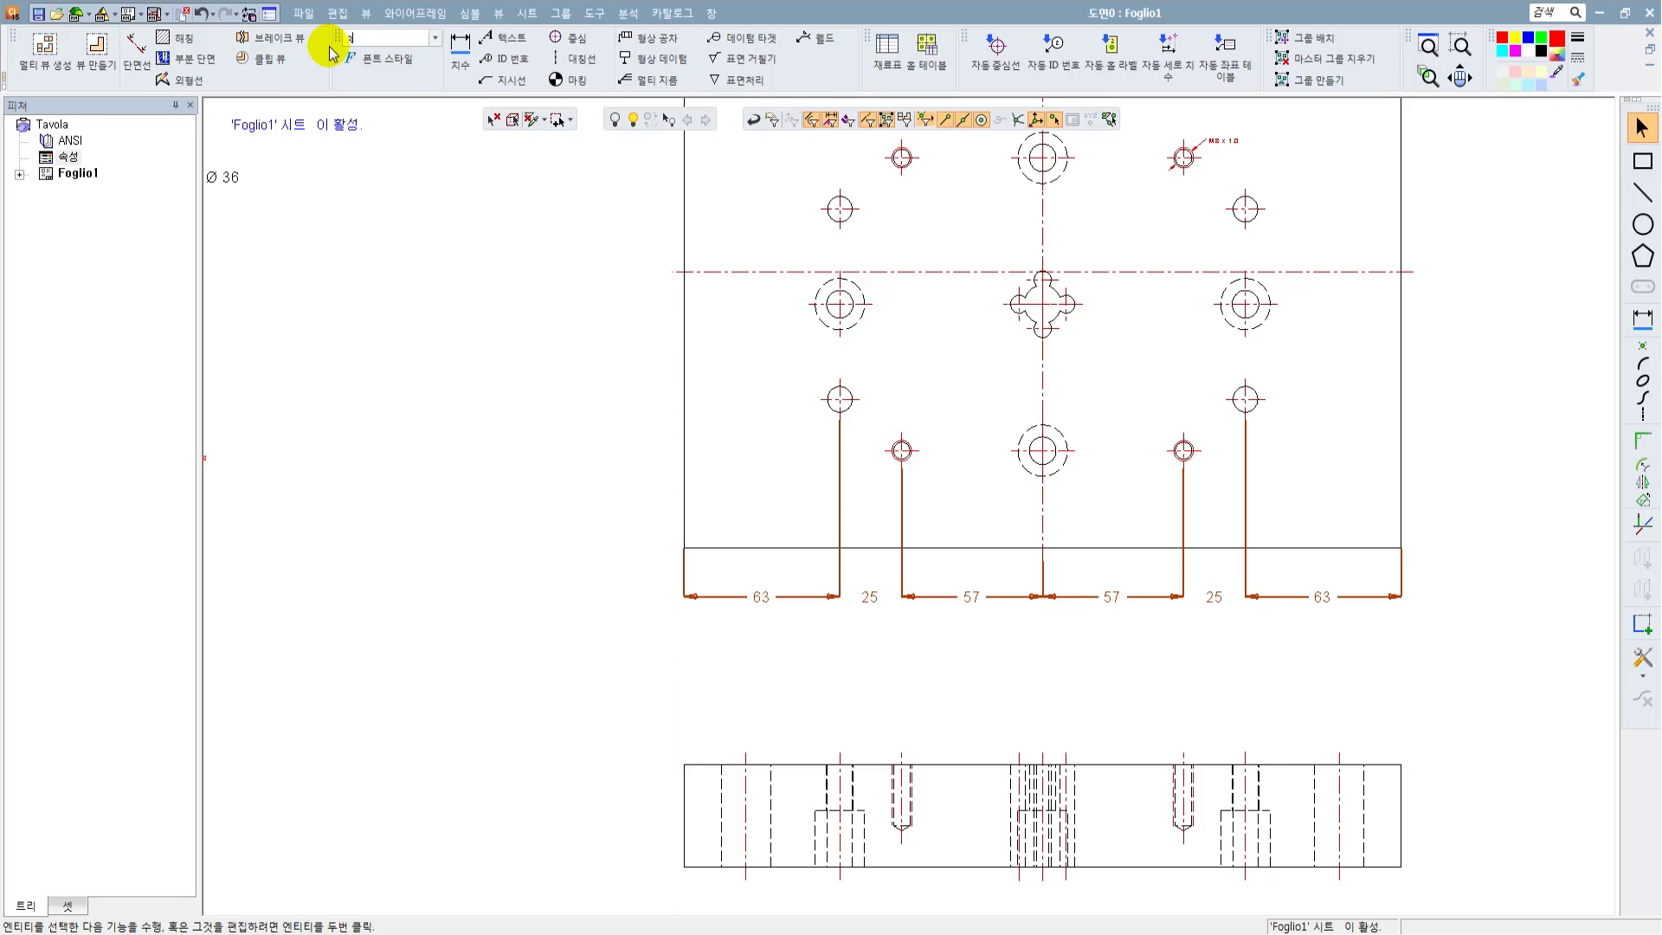
key(Return)
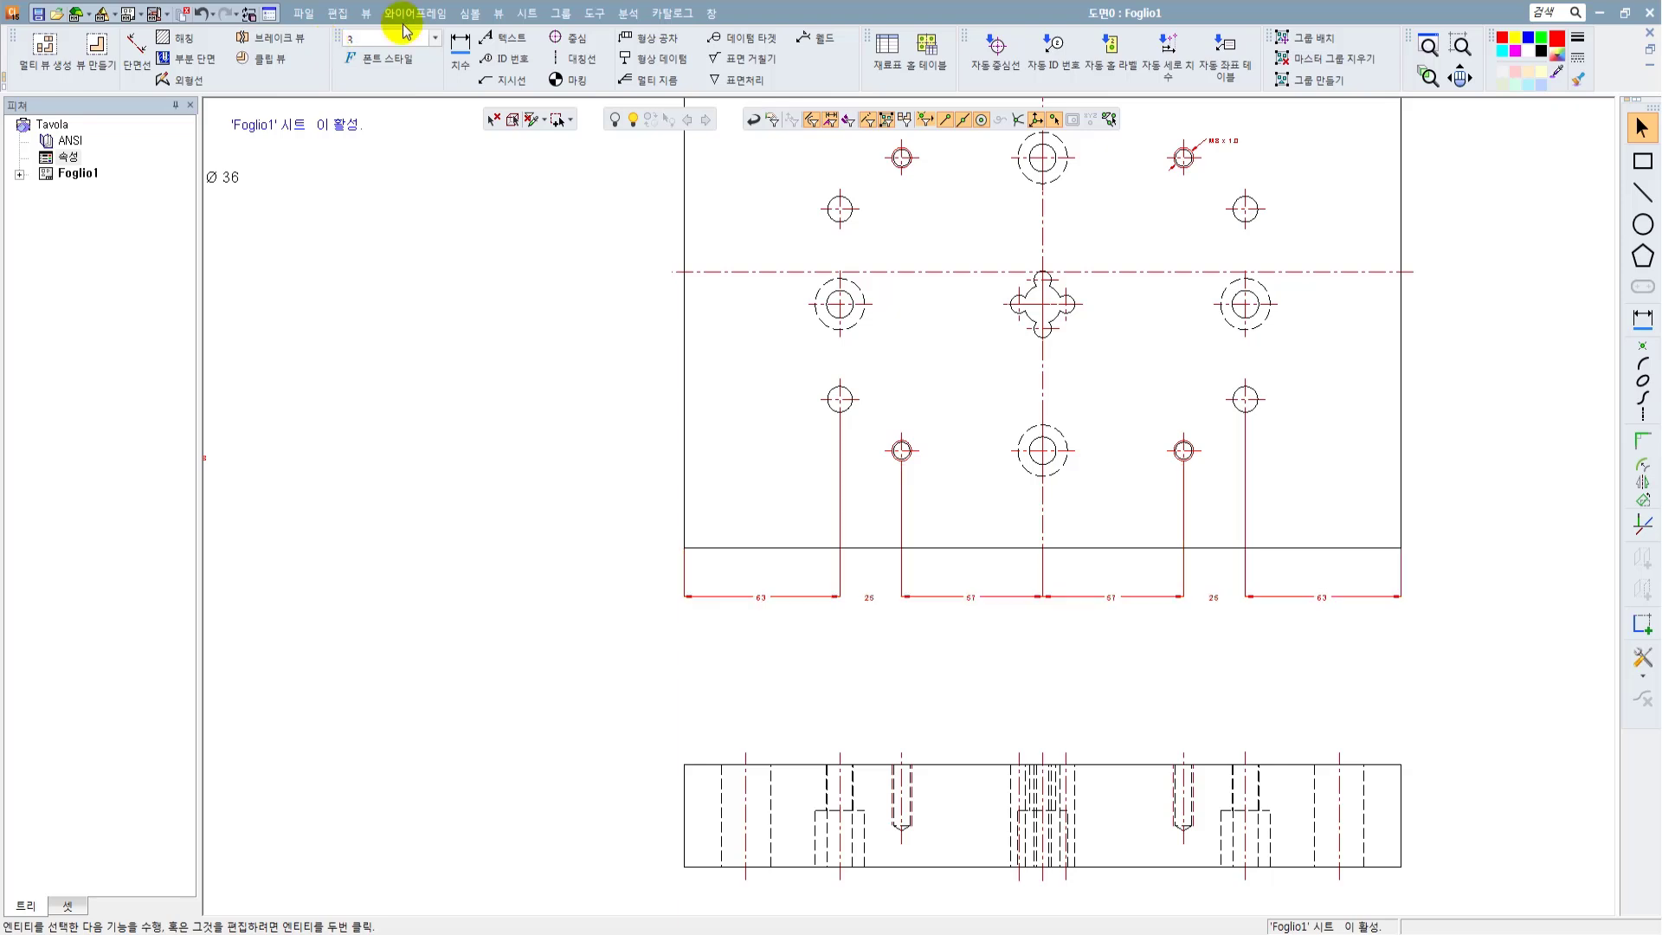
Step: Flip the arrows of both 25 mm chain dimensions so they lie between their extension lines
double_click(901, 571)
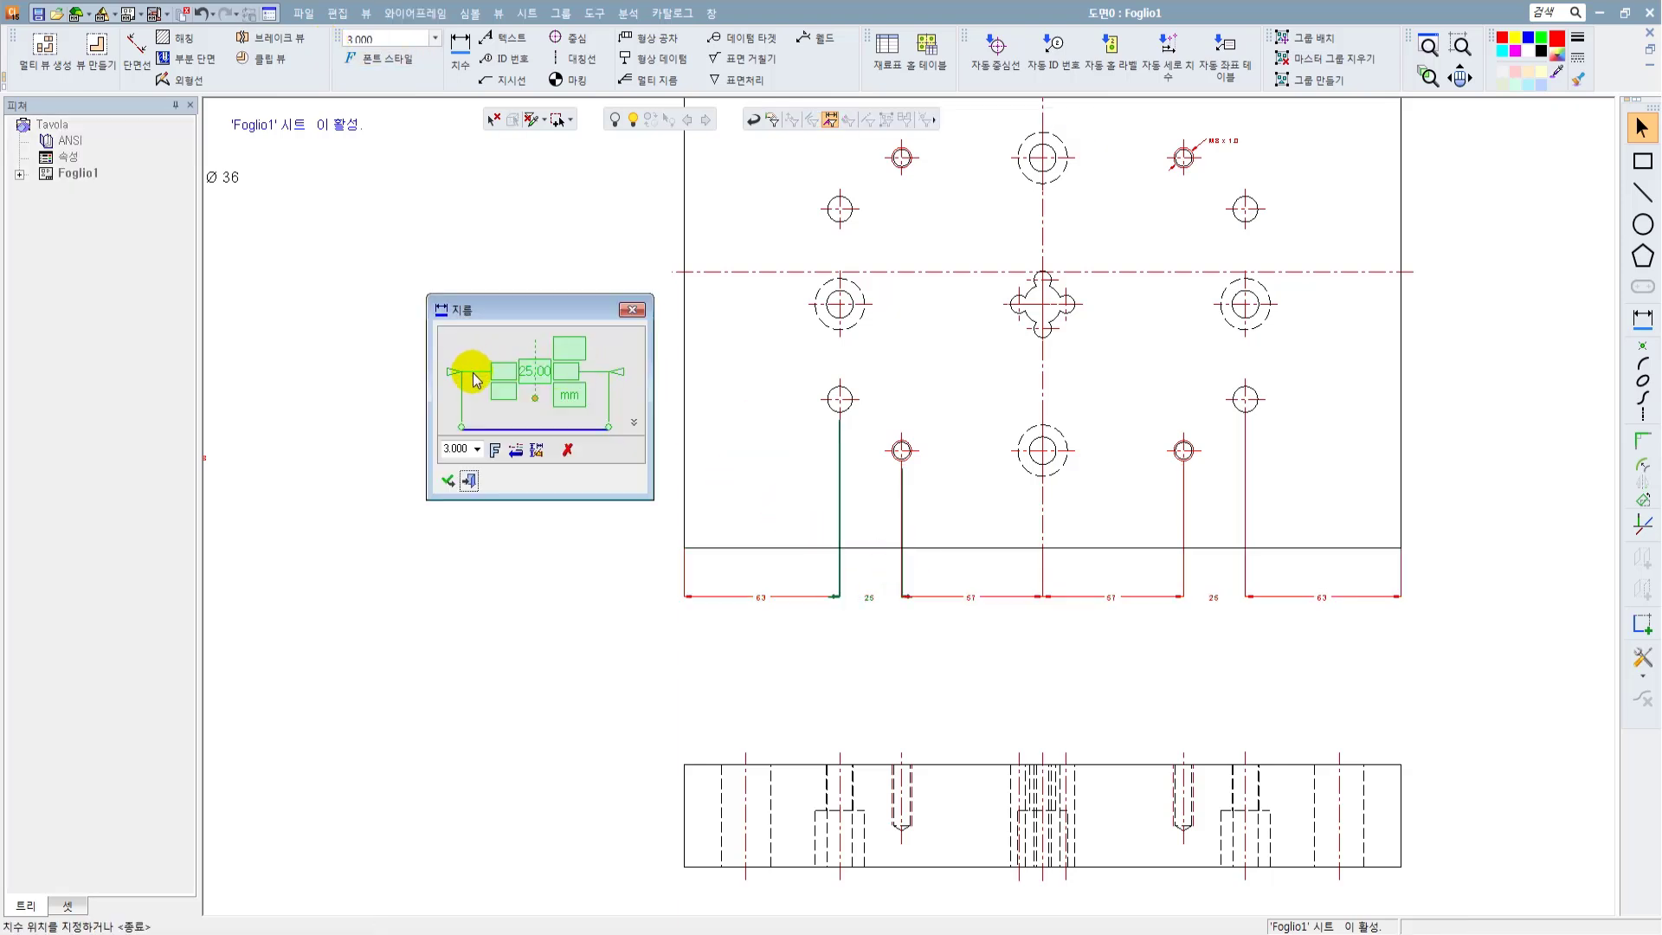
click(447, 480)
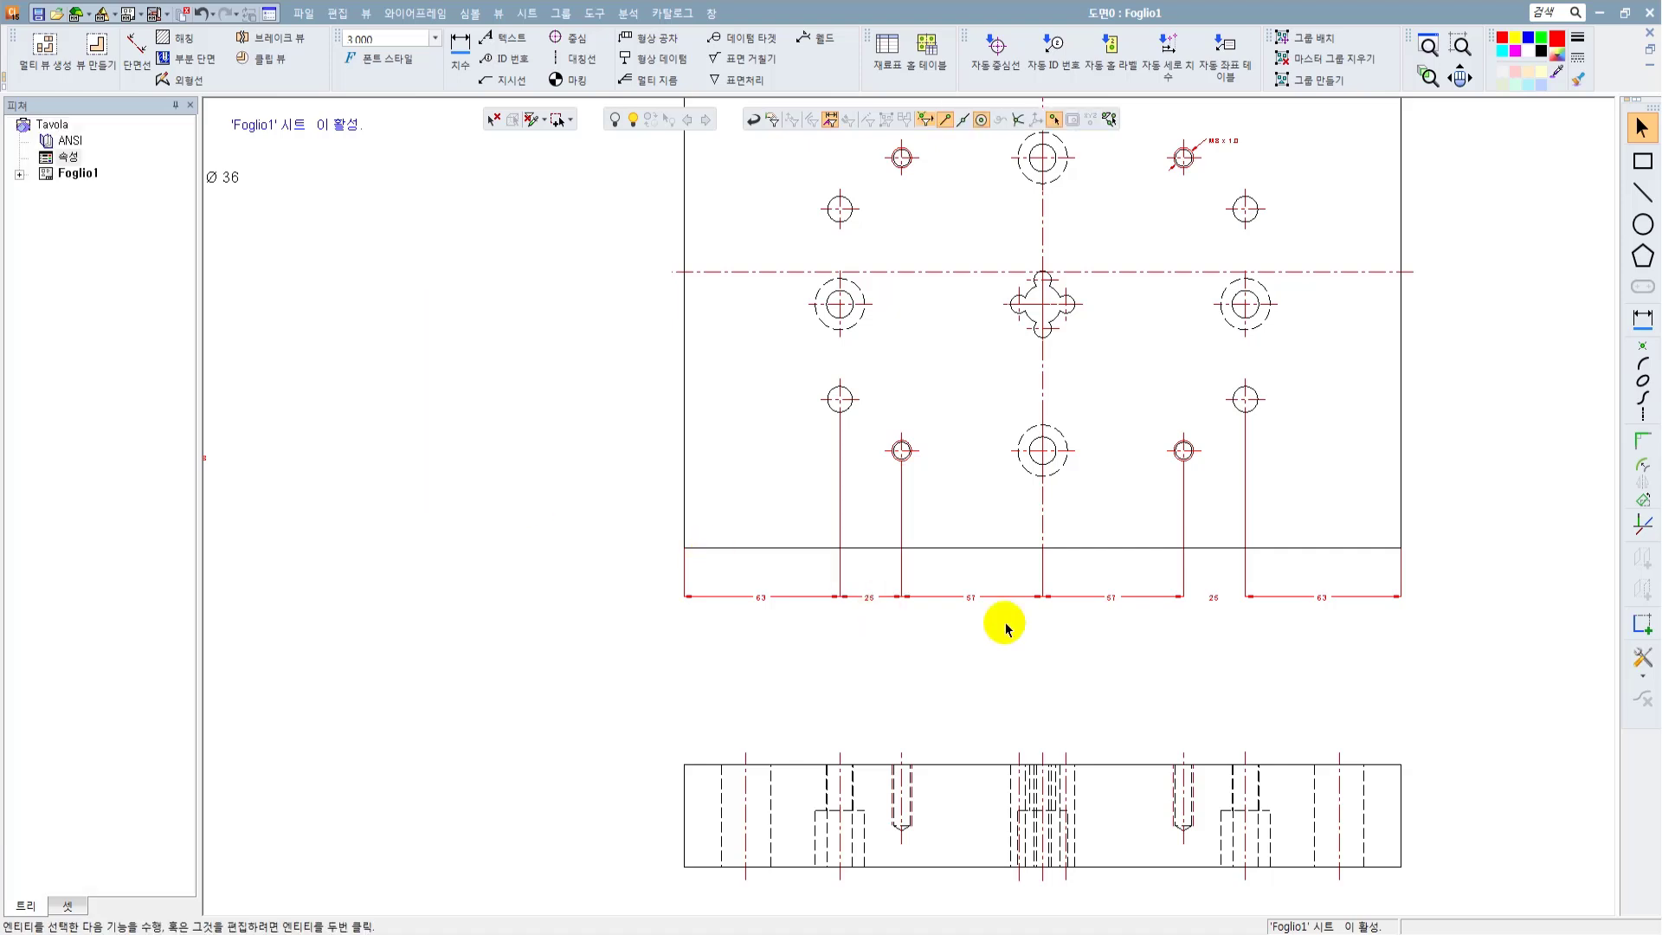
click(1182, 564)
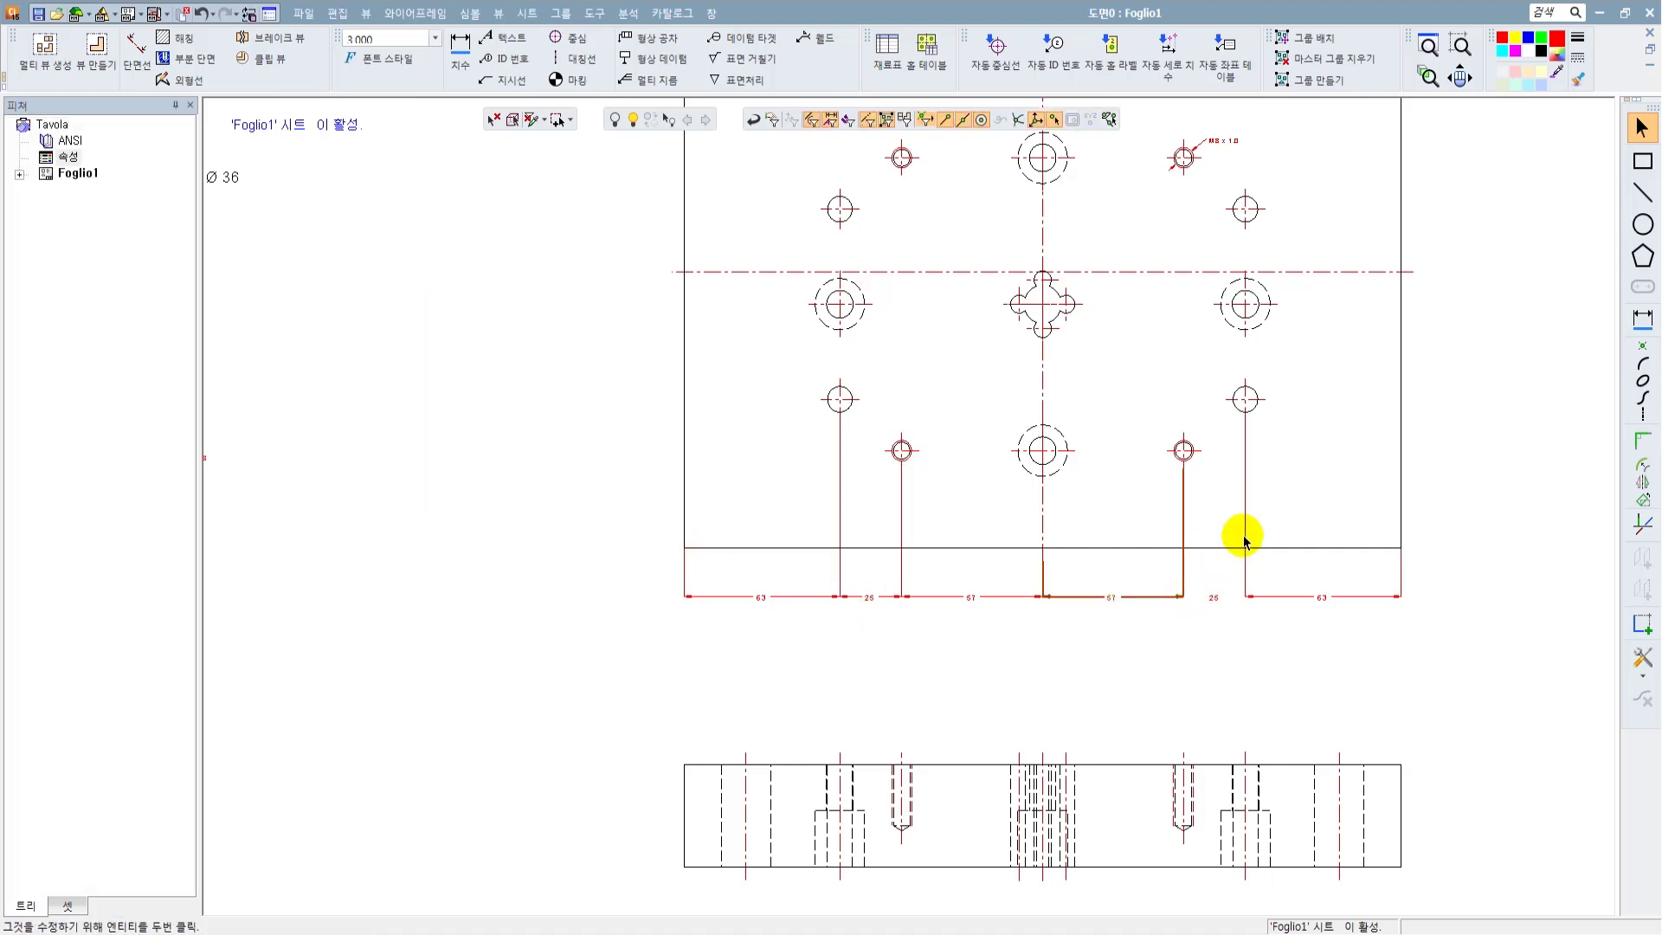
key(Escape)
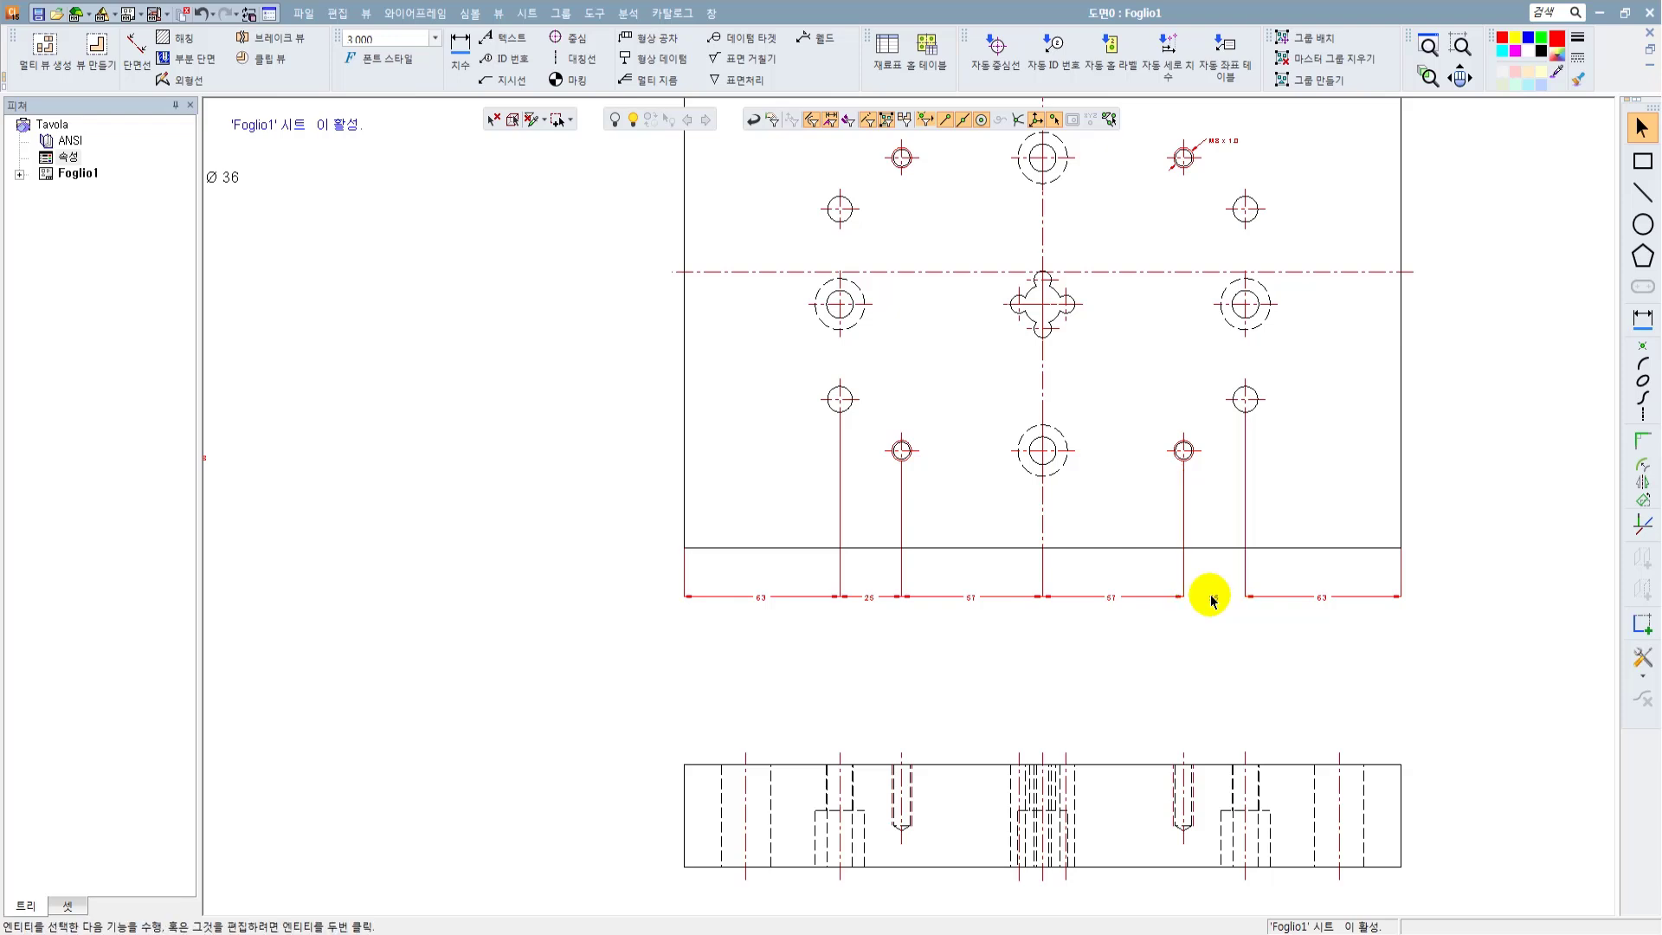
click(1212, 597)
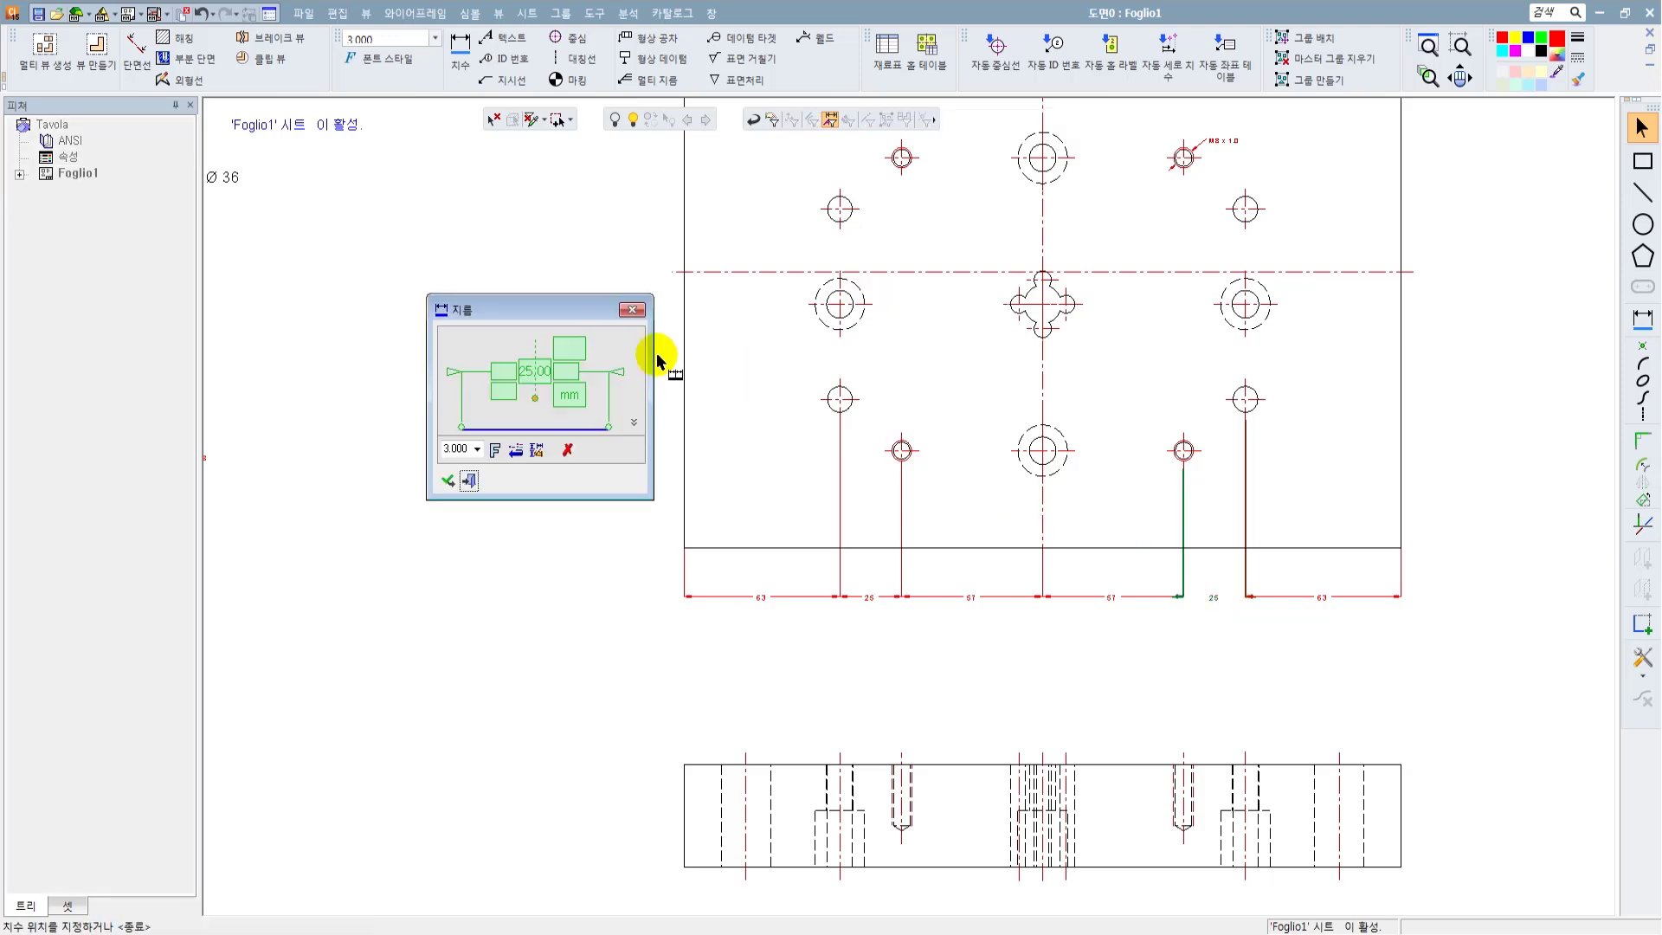
click(468, 481)
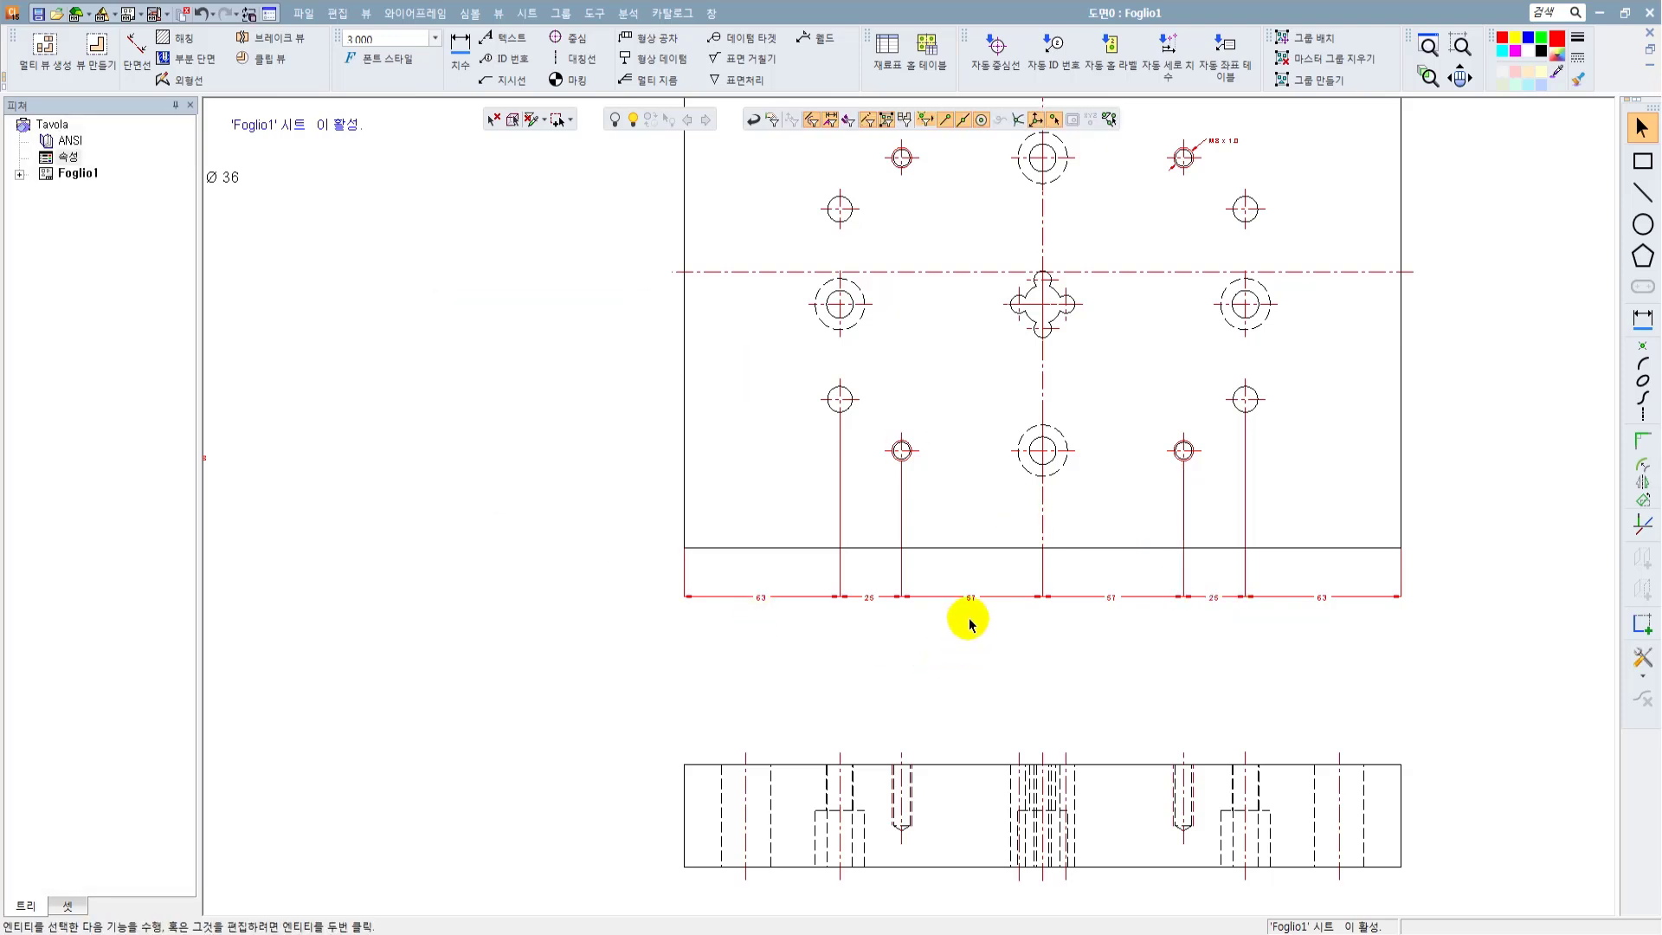
Step: Dimension the vertical distance from the plate's lower-left corner to the lower-left plain hole, outside the plate's left edge
scroll(848, 606, up, 2)
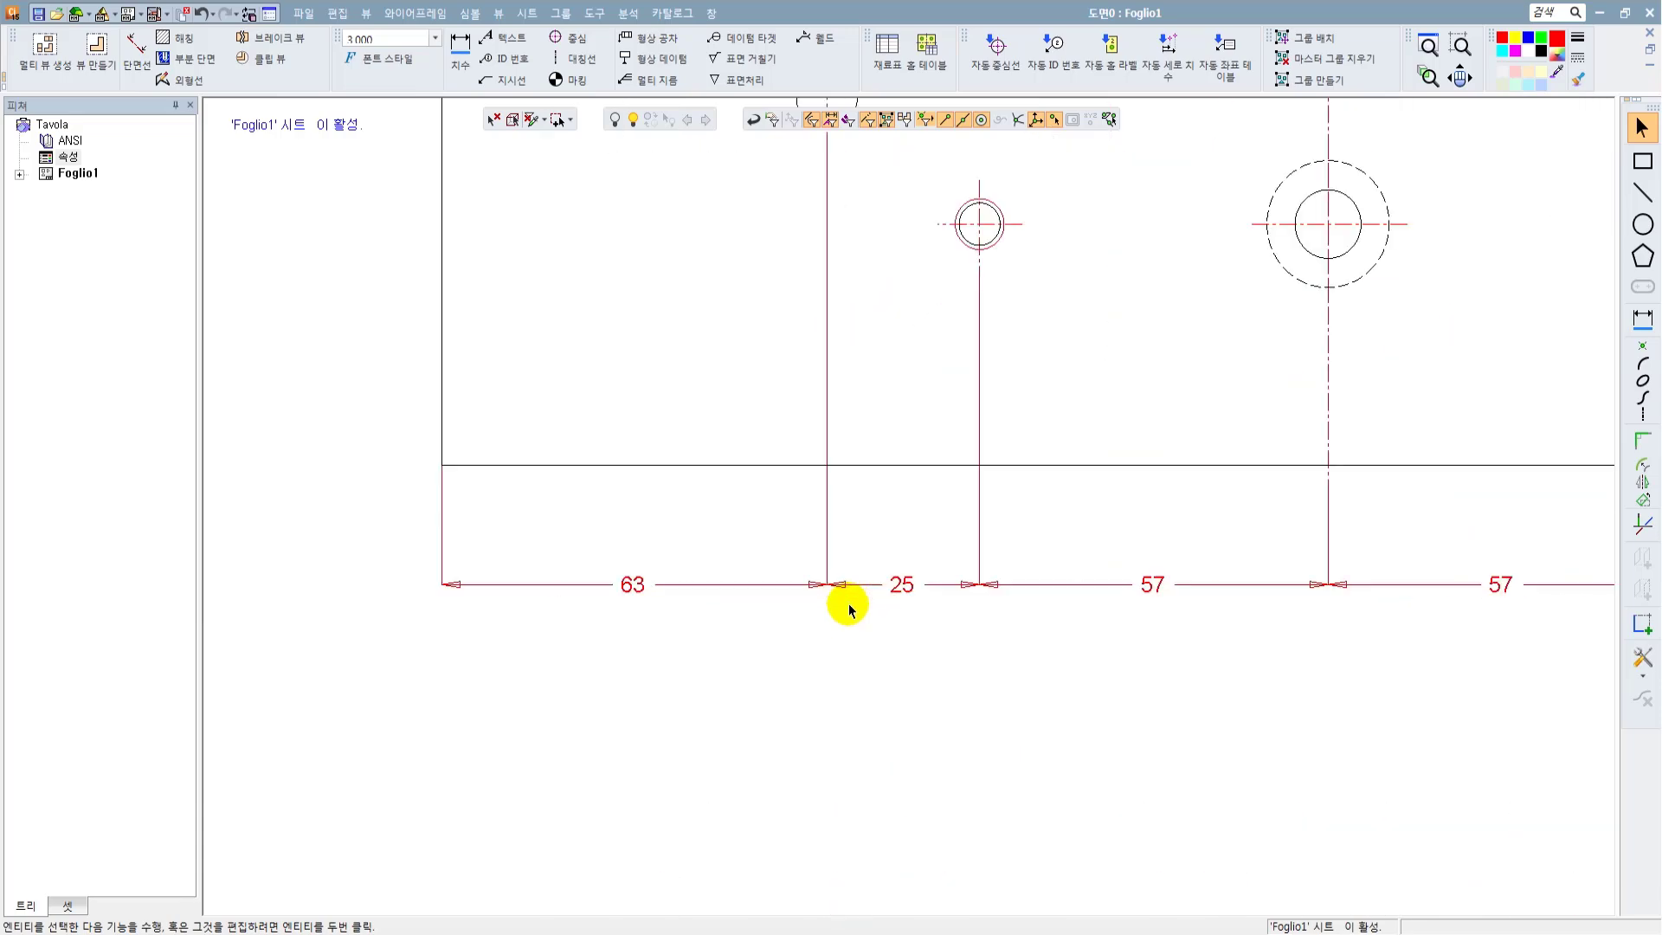
scroll(848, 604, down, 3)
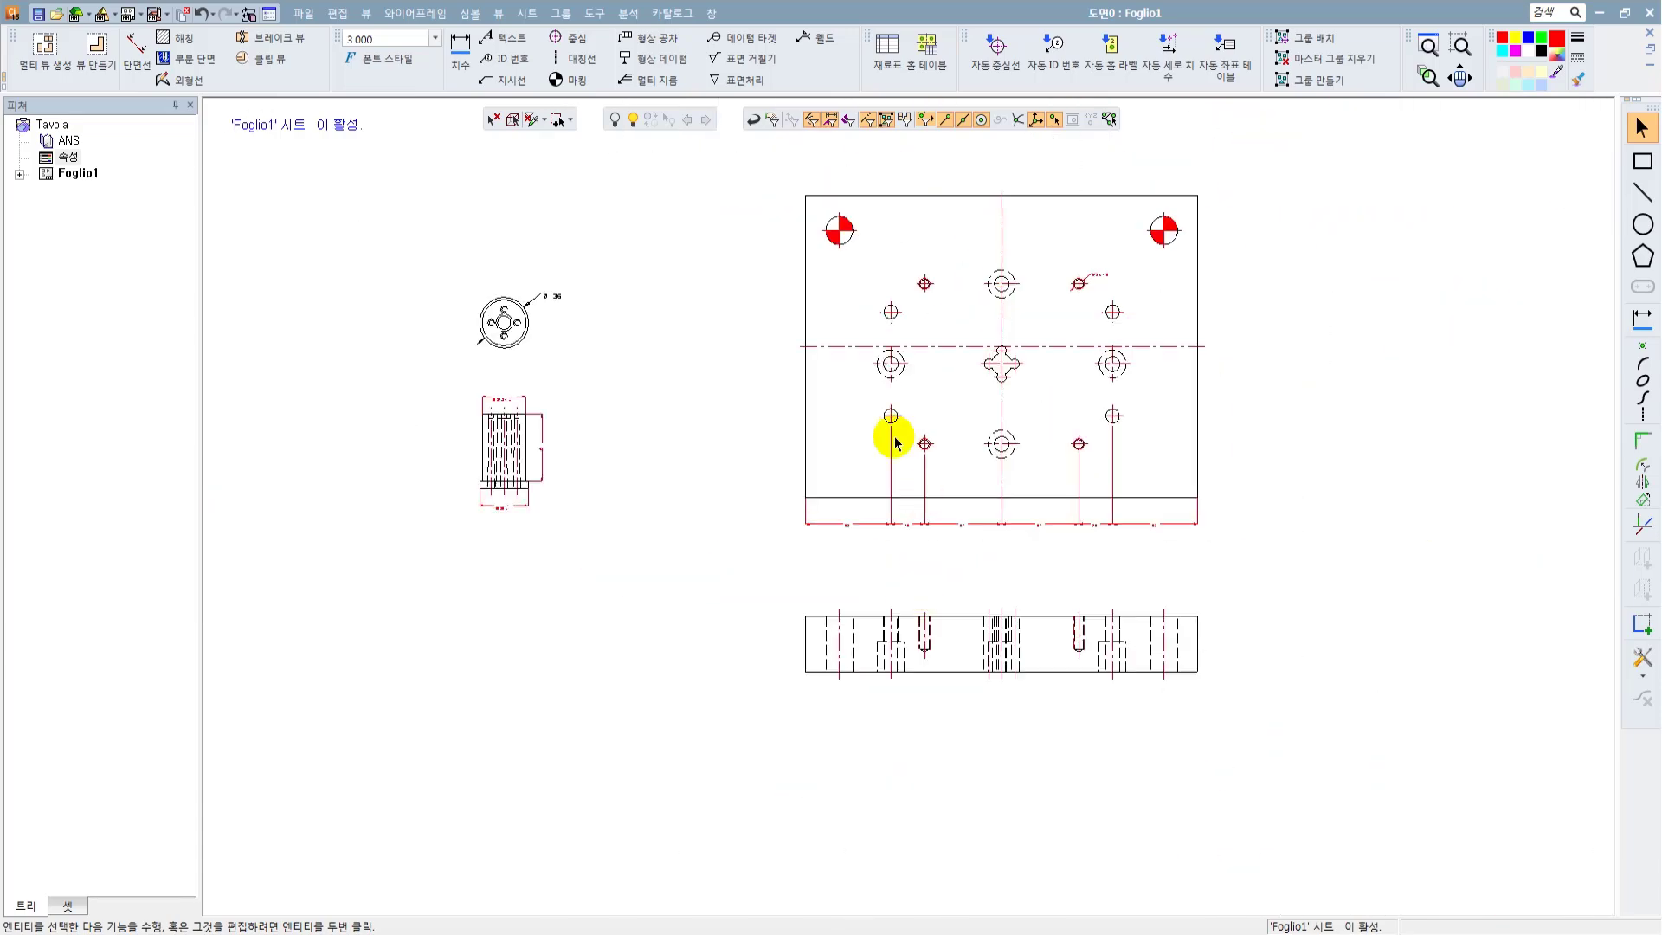
scroll(810, 419, up, 1)
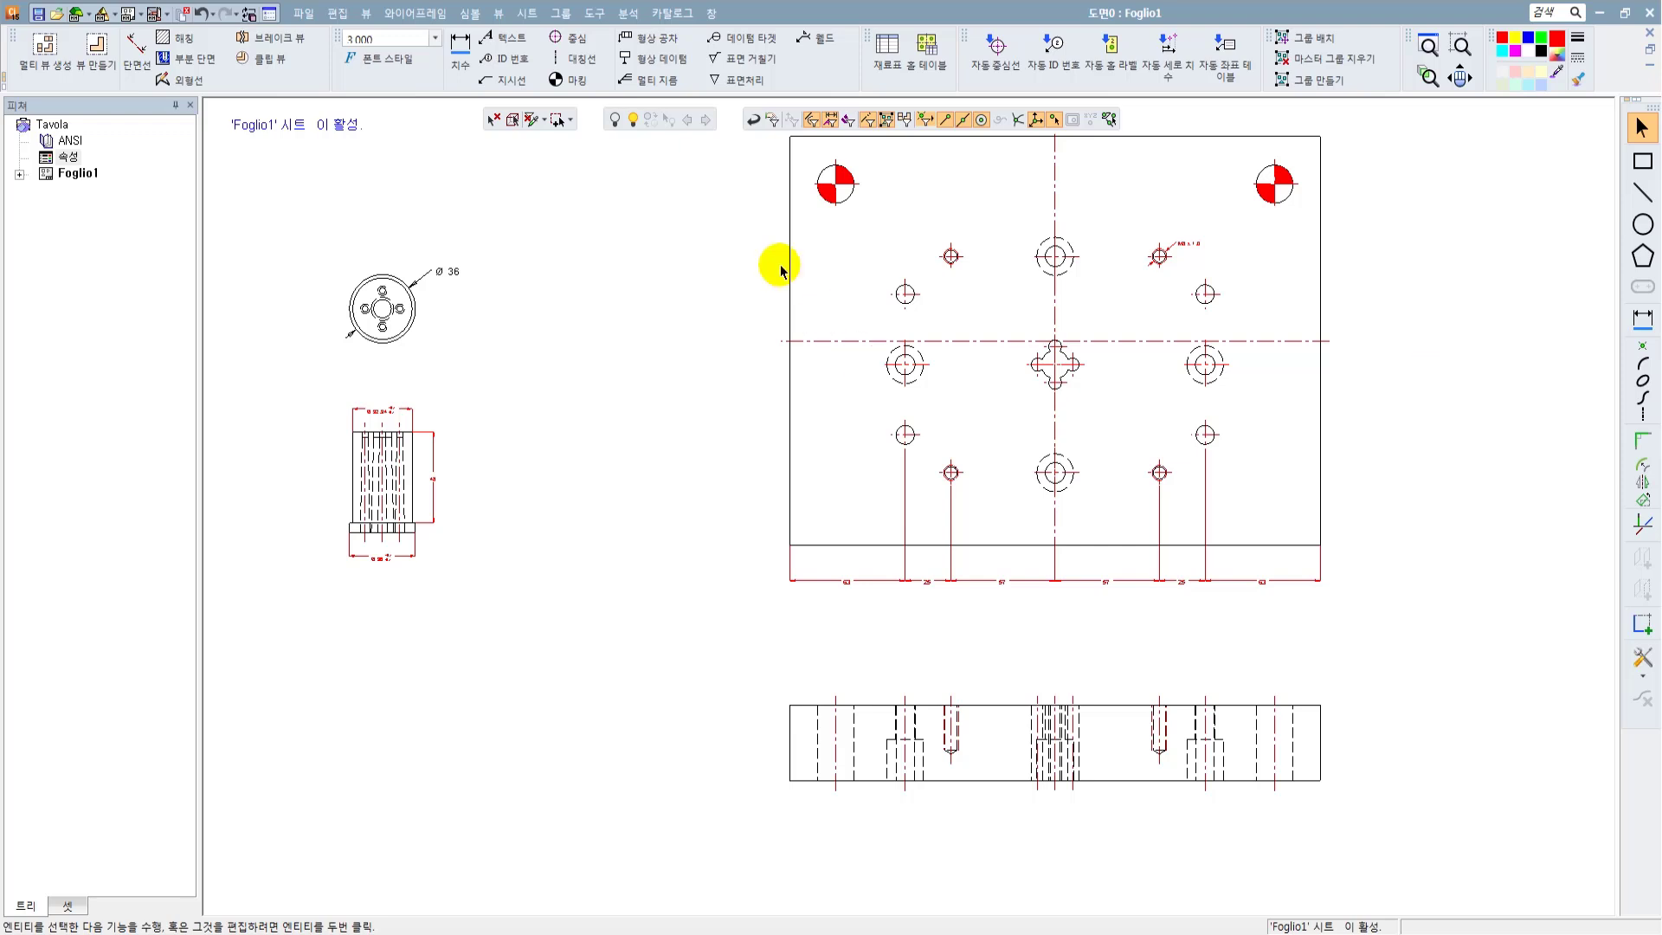
click(1642, 321)
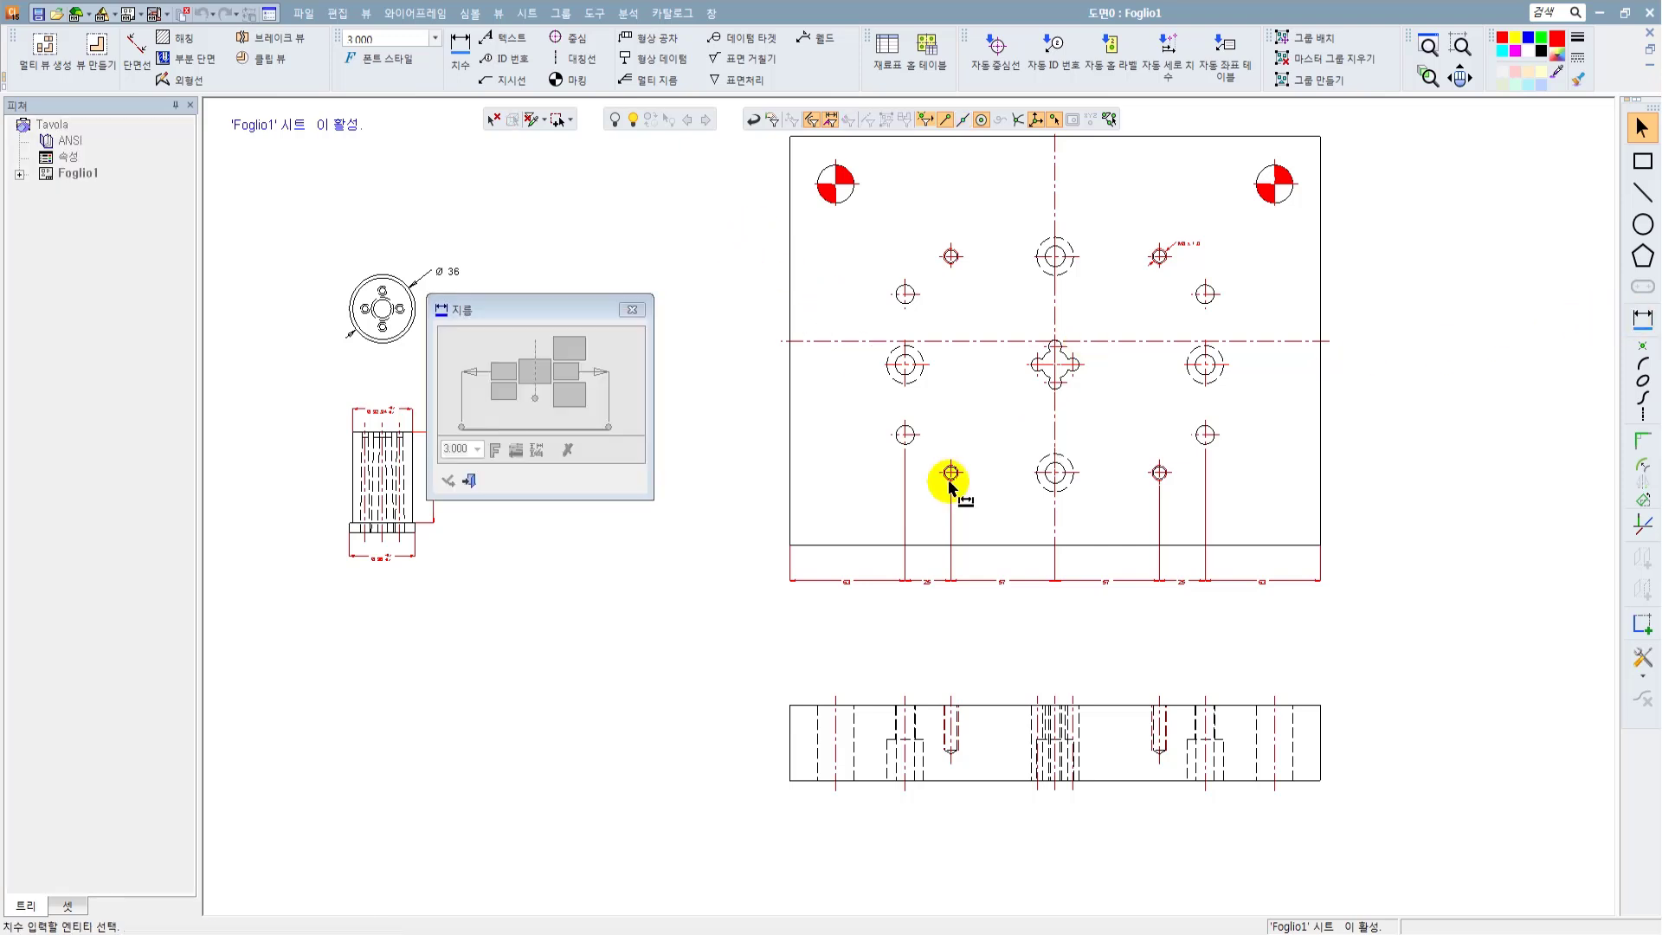
scroll(789, 543, up, 2)
click(792, 550)
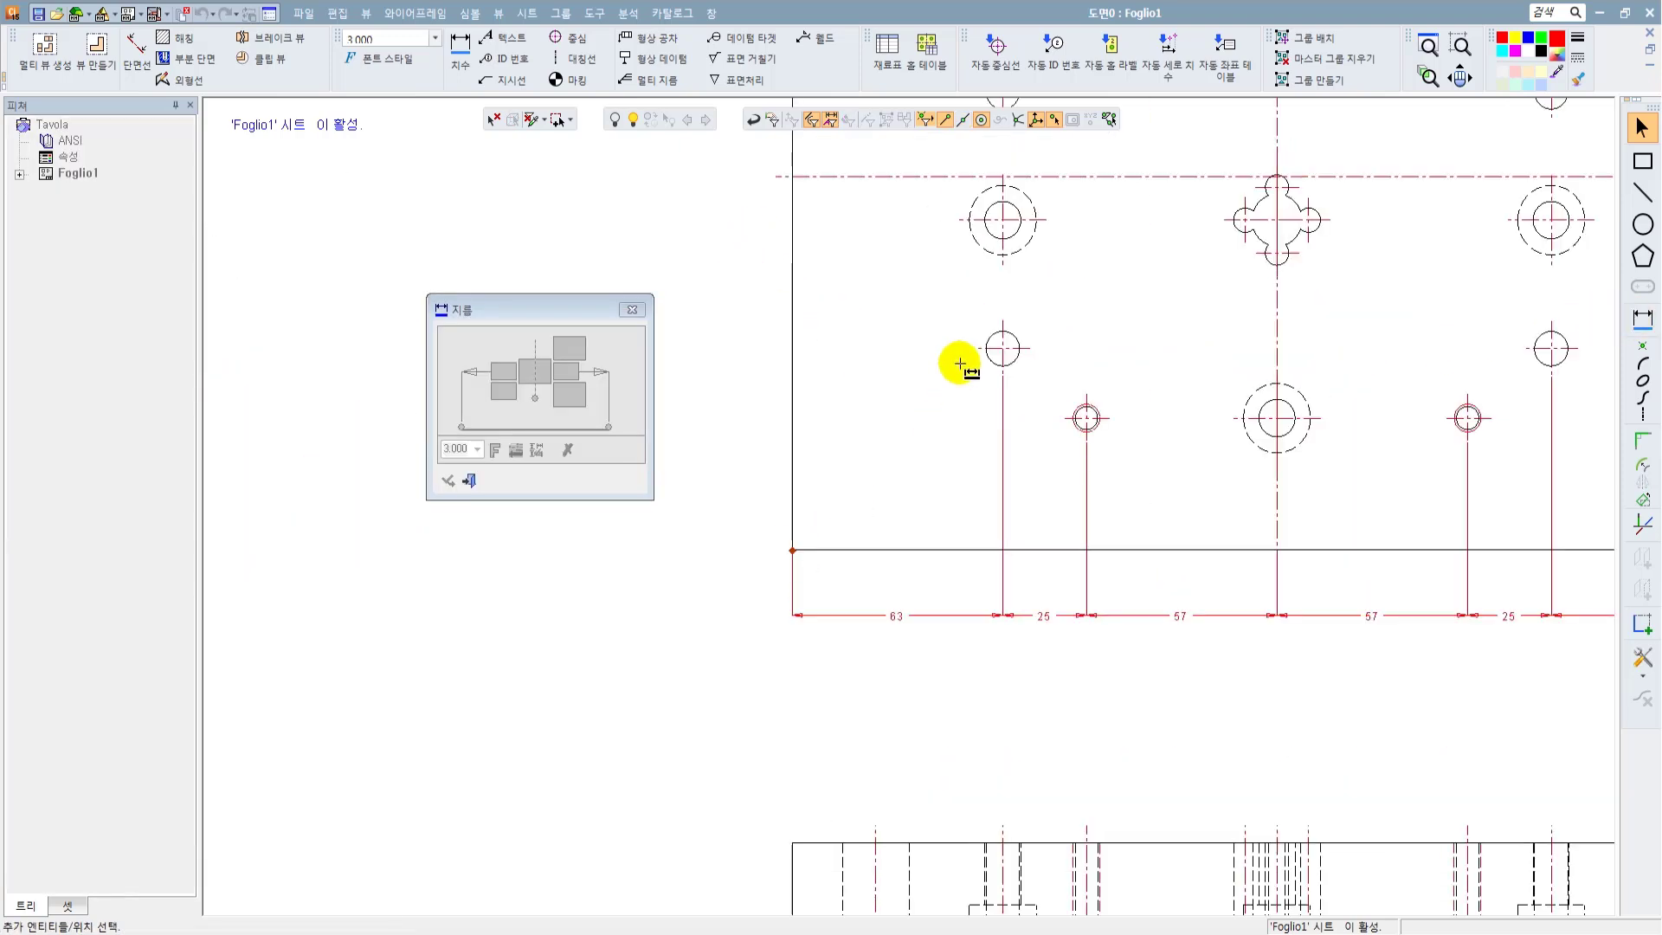
click(978, 350)
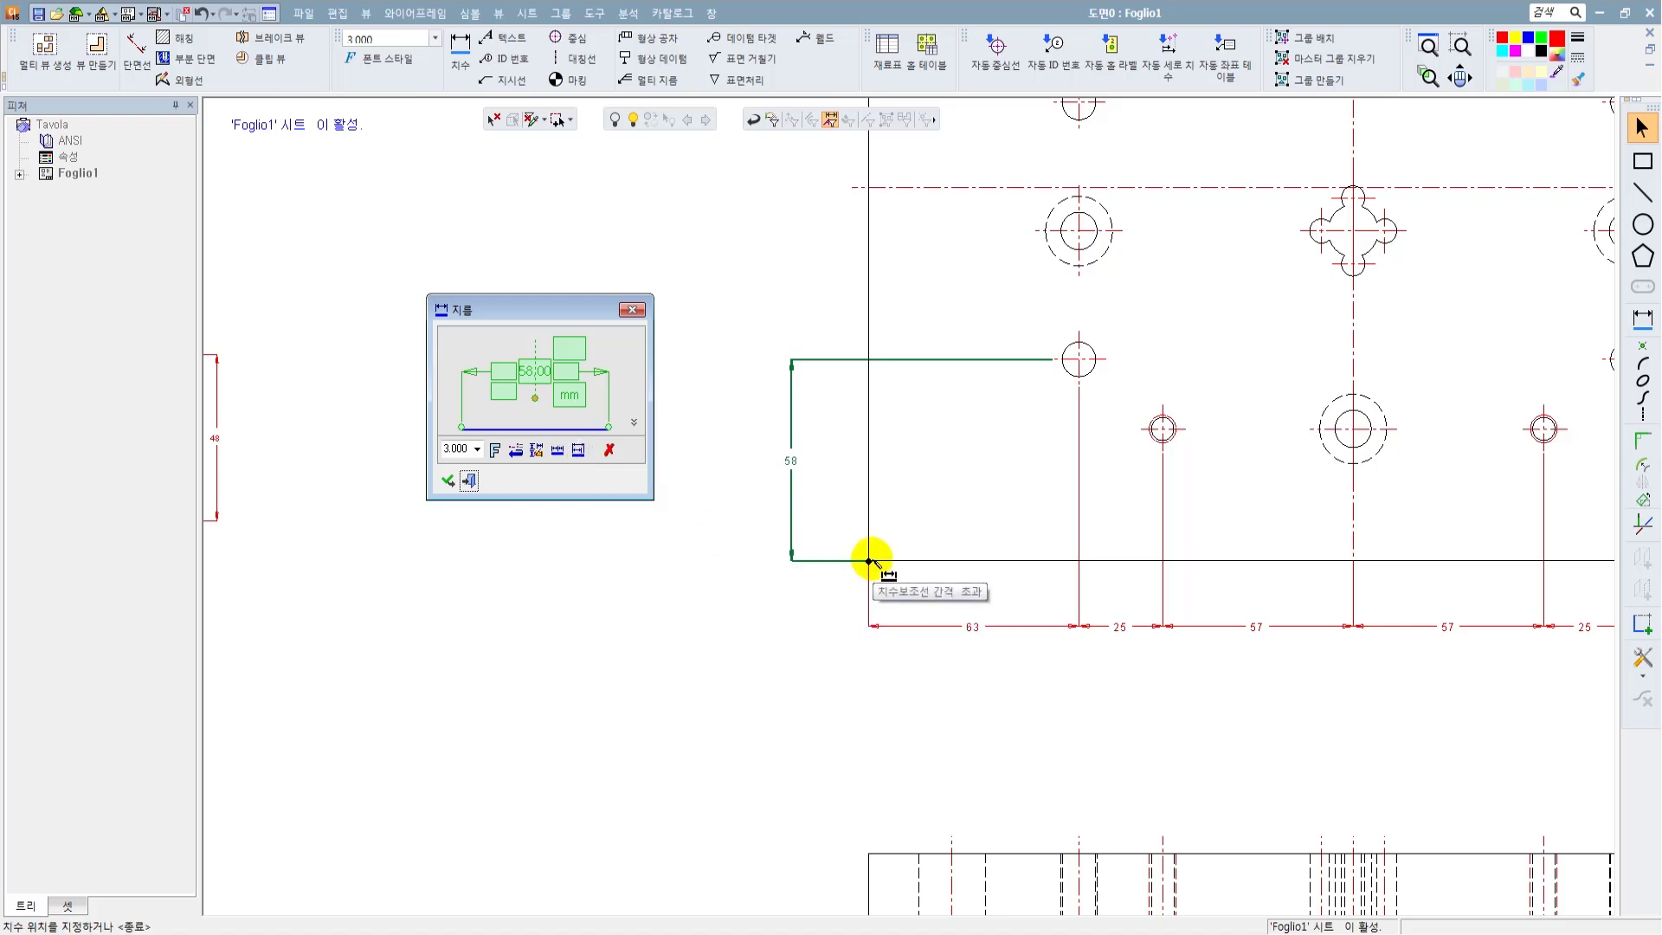
Step: Add parallel dimensions from the plate's lower-left corner to the left counterbored hole and the upper-left plain hole
click(579, 451)
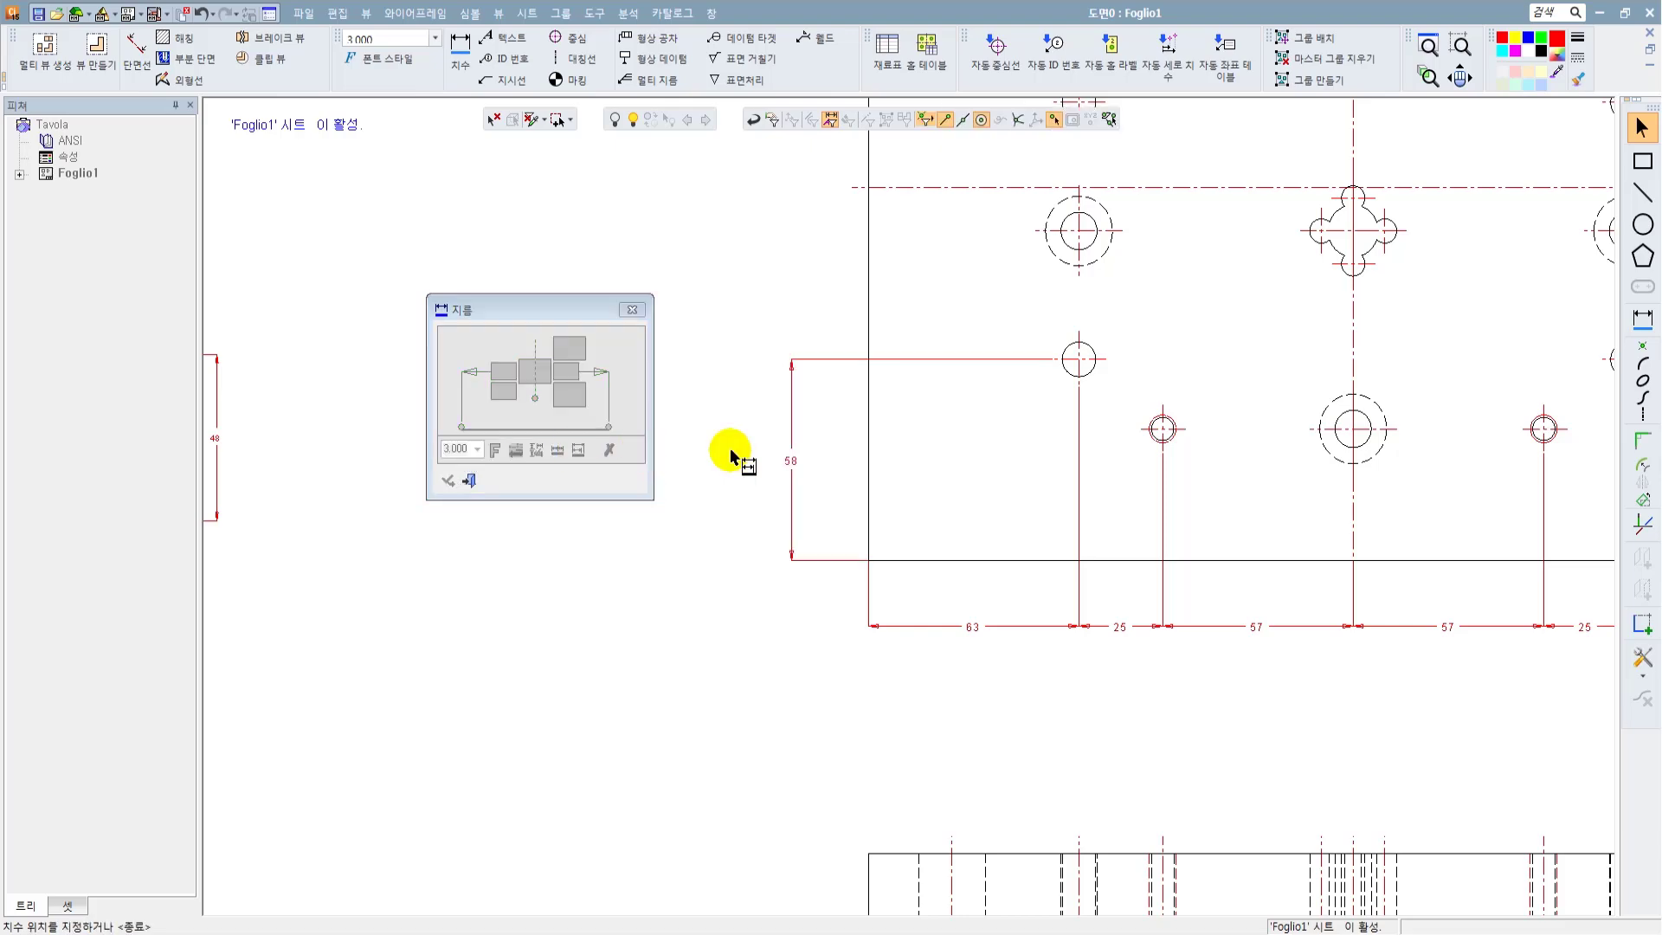
scroll(952, 437, down, 3)
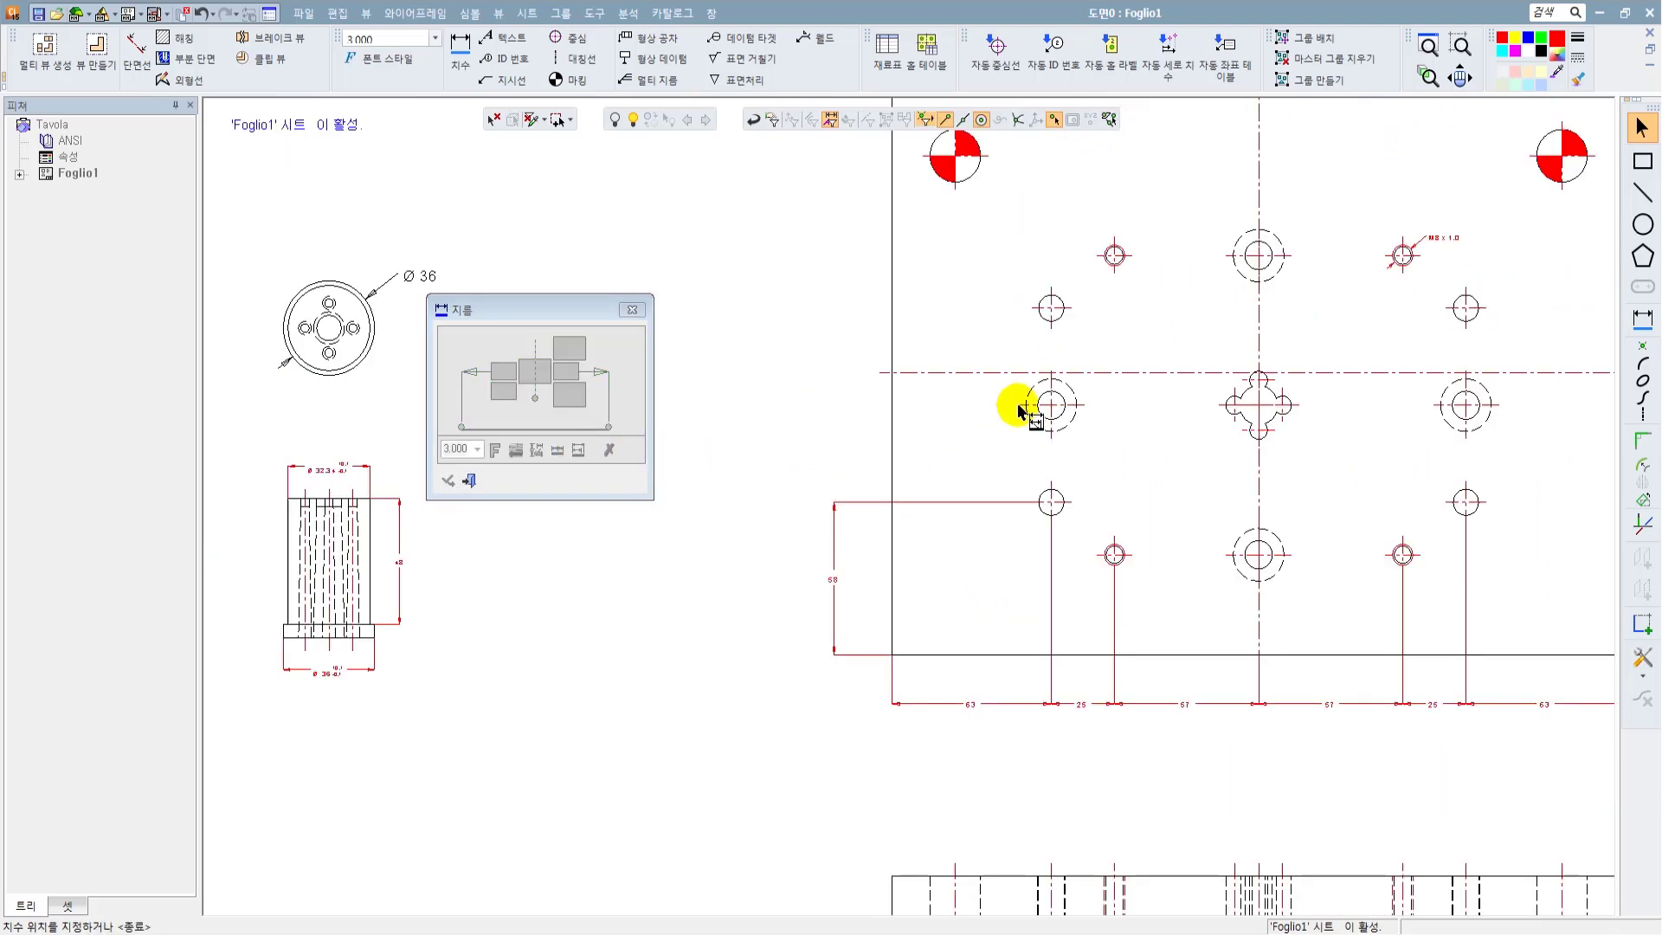
click(1019, 405)
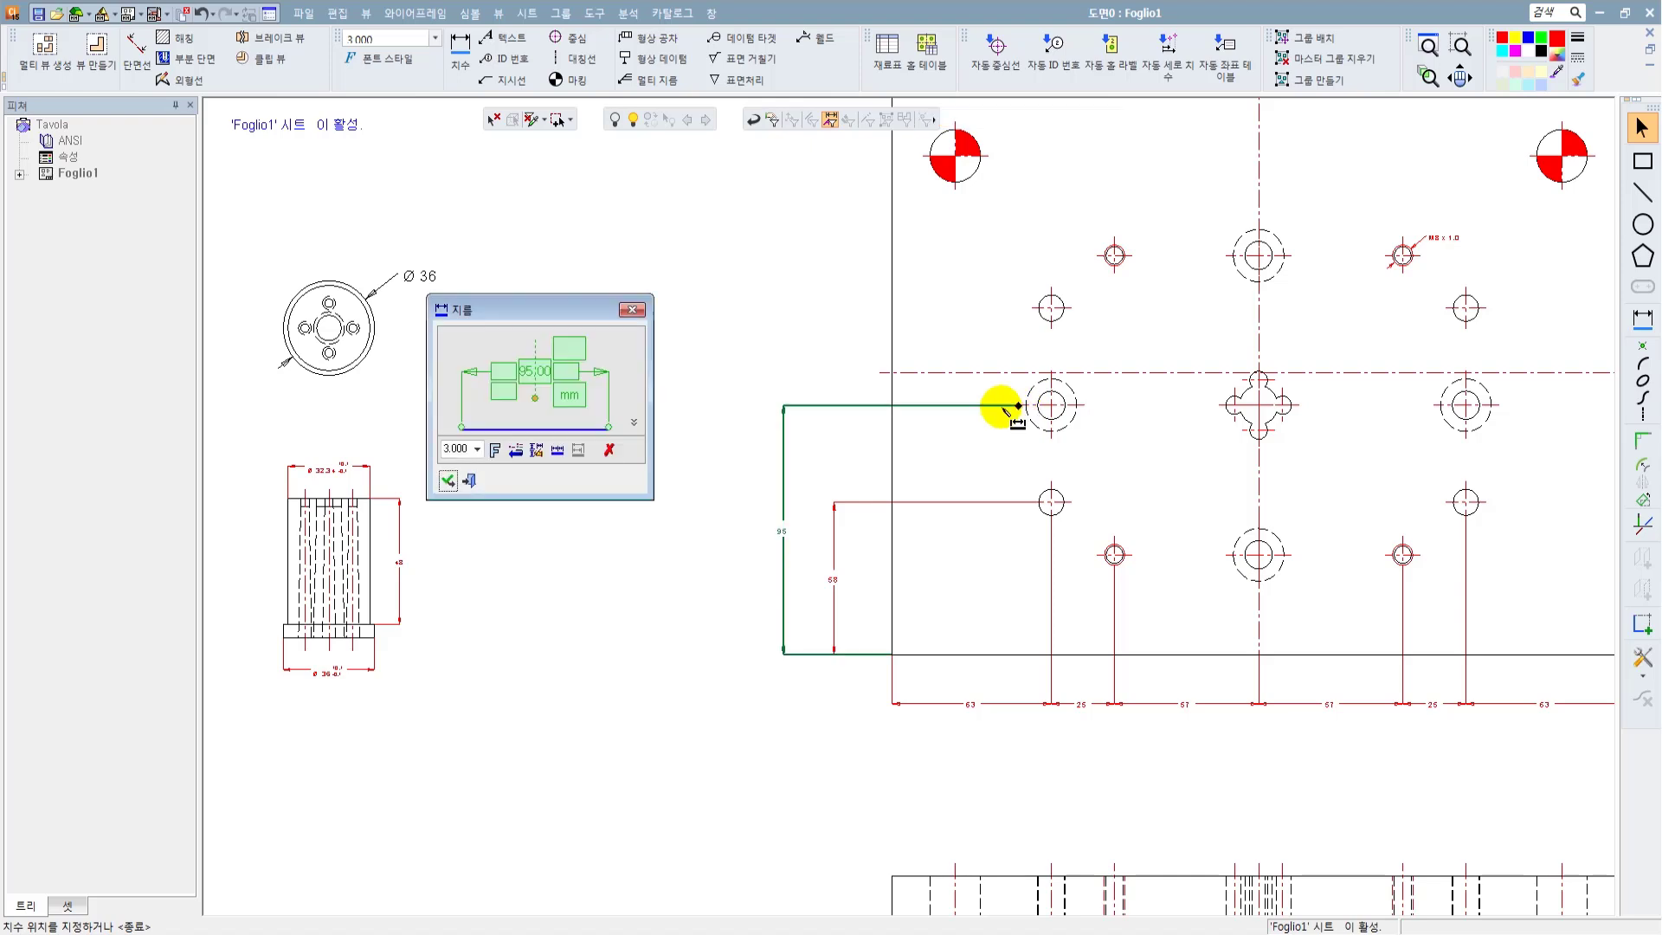
click(1032, 308)
mouse_move(975, 315)
middle_down()
mouse_move(975, 522)
mouse_move(983, 508)
middle_up()
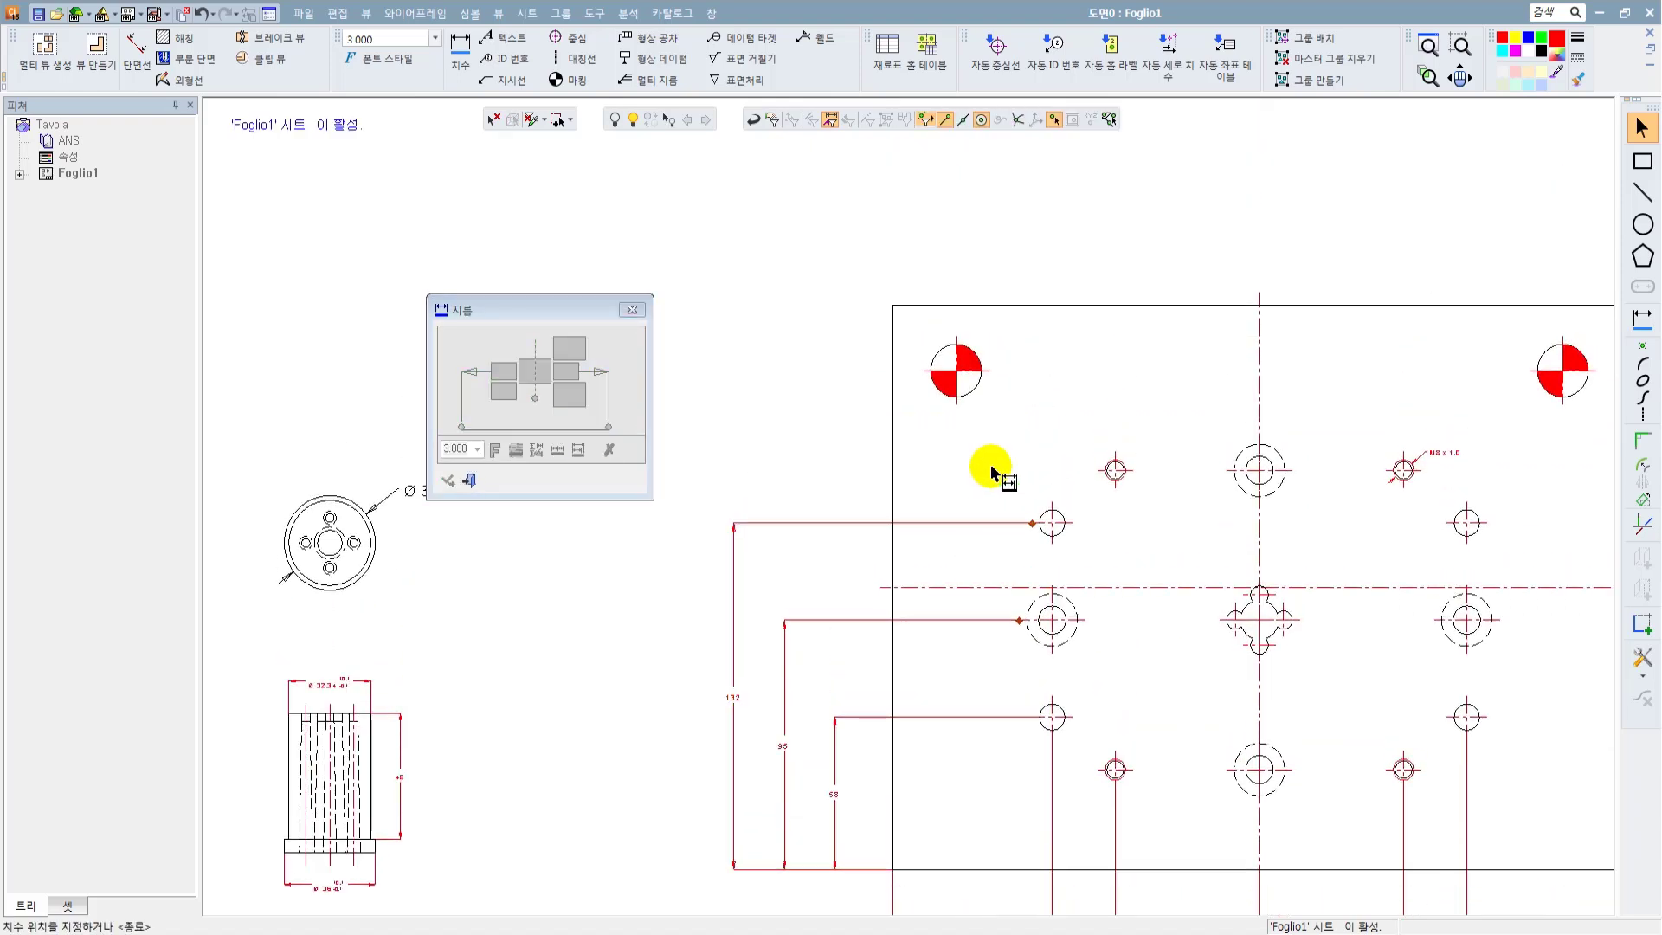
Step: Extend the parallel dimensions to the upper-left tapped hole, the left quadrant-marked hole and the plate's upper-left corner, and end the series there
click(1101, 470)
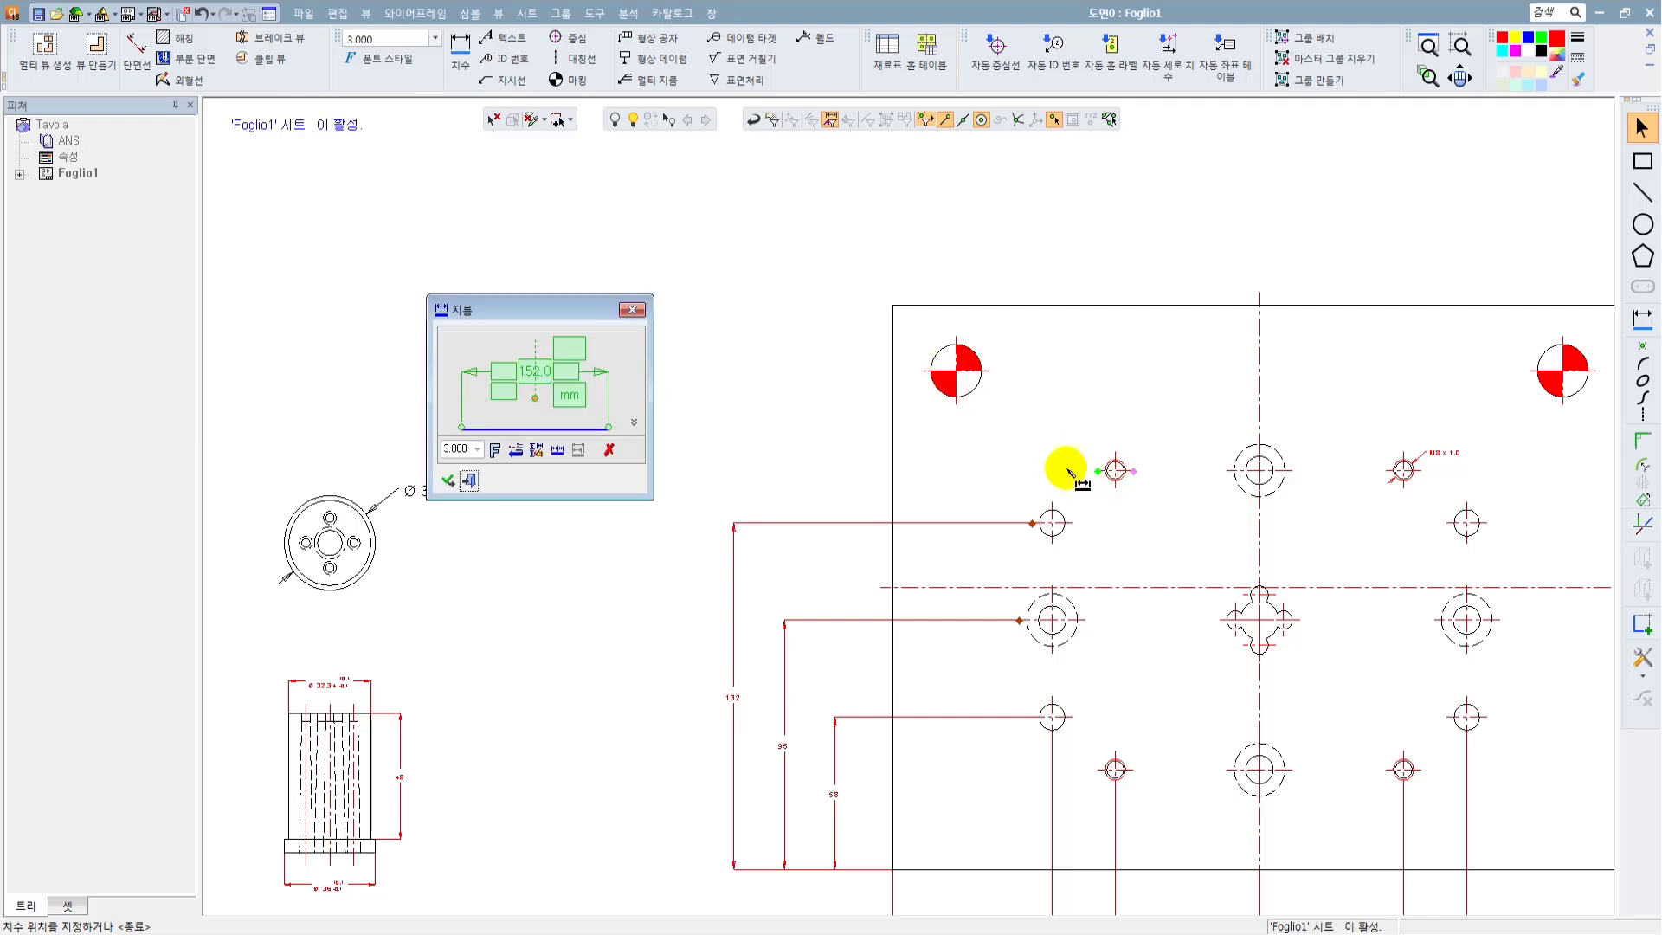
click(923, 372)
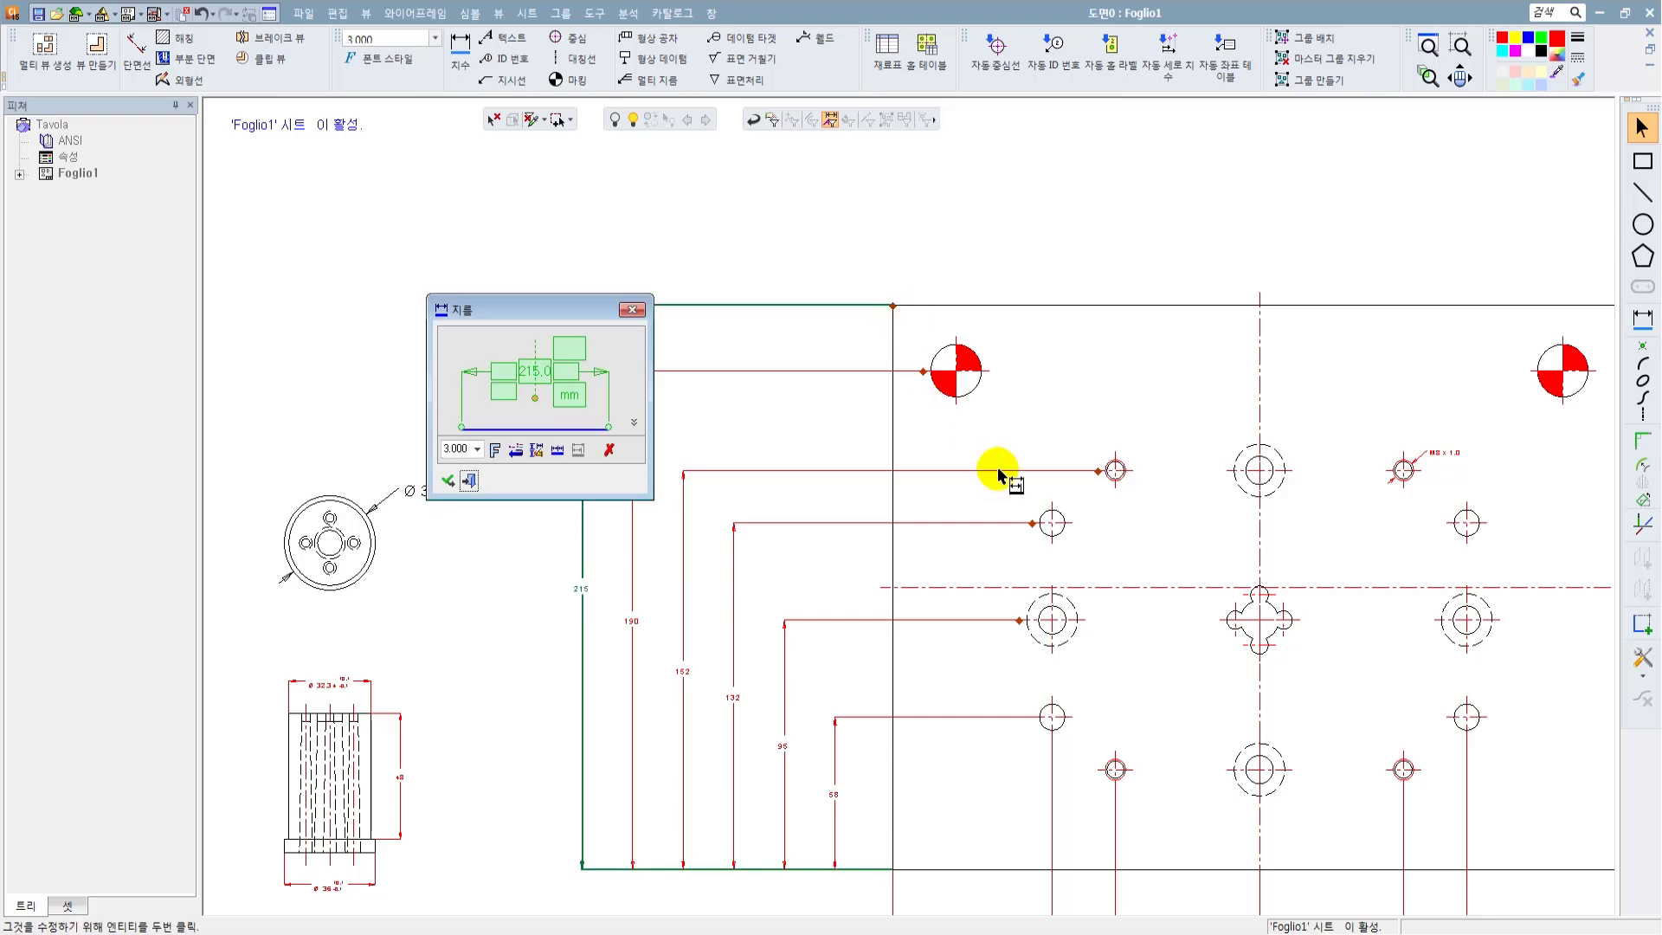
click(998, 470)
scroll(980, 509, down, 2)
click(469, 483)
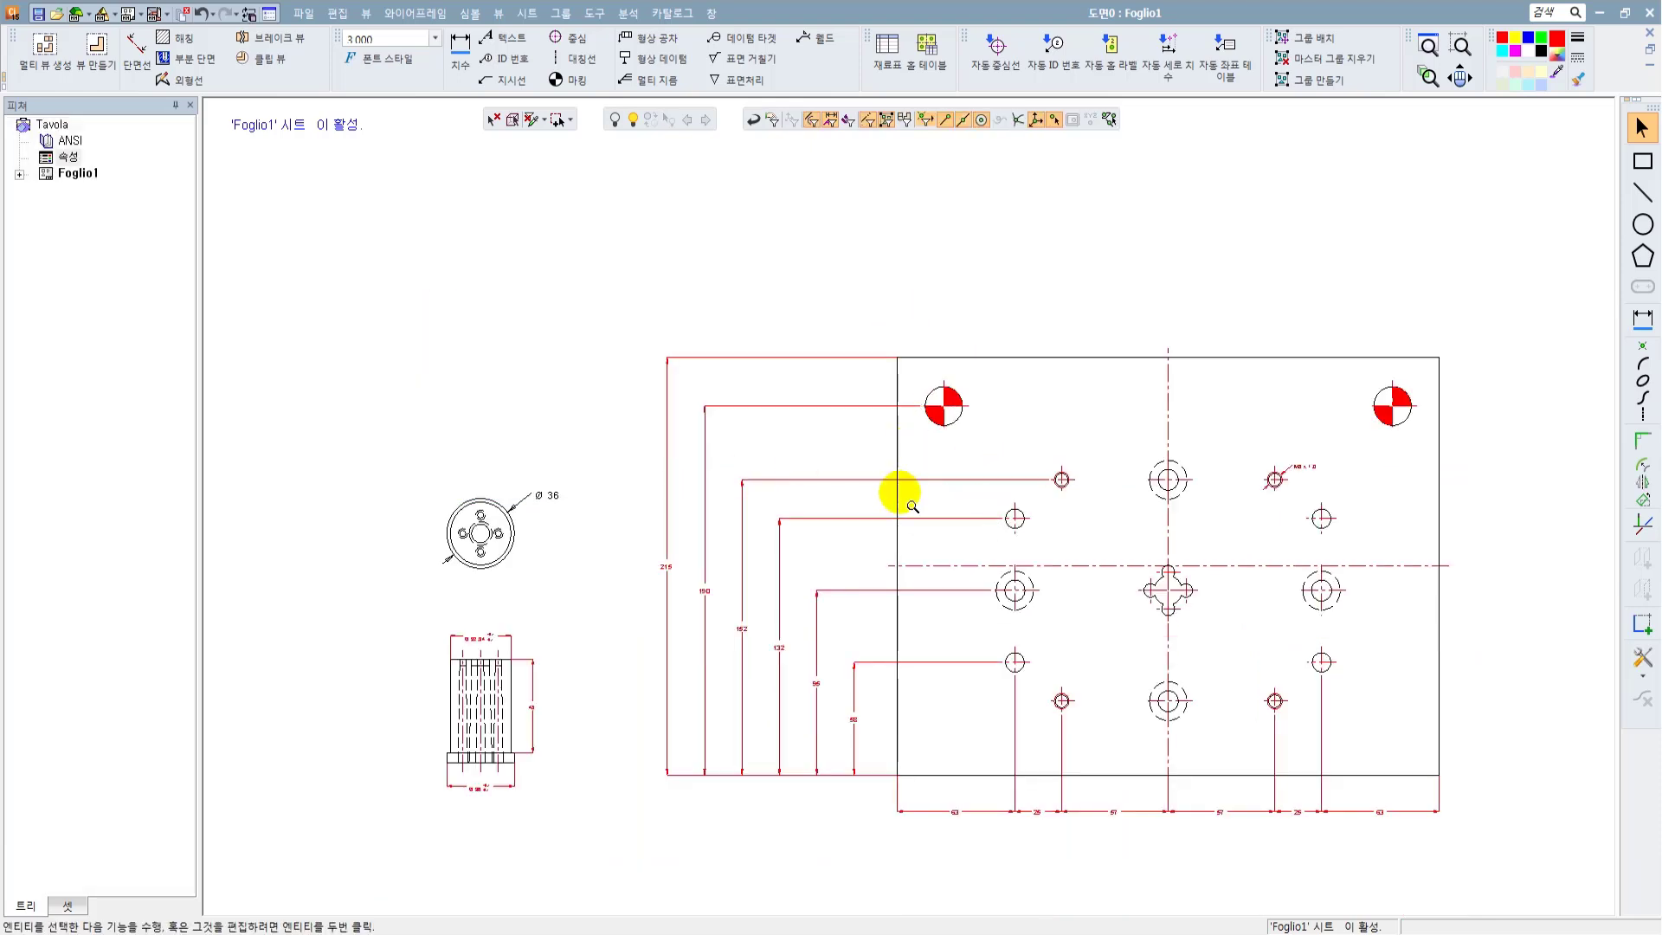
Step: Delete all chain and parallel dimensions around the plate's top view, keeping its centre marks, symmetry lines and tapped-hole callout
scroll(905, 498, down, 2)
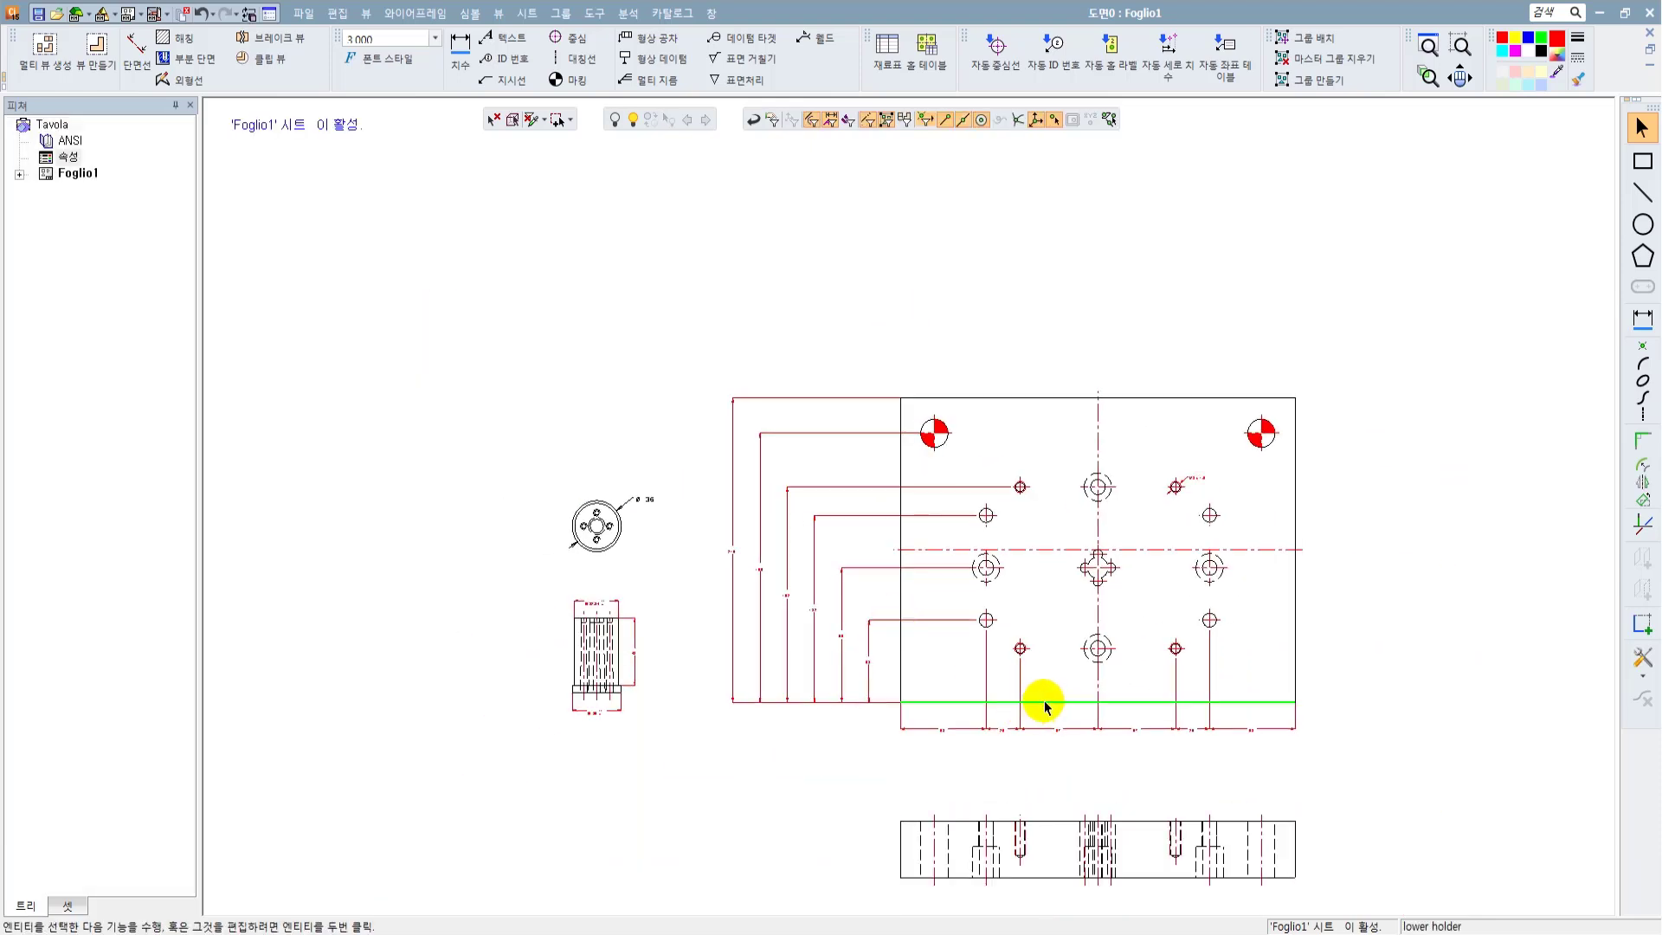
drag(716, 350, 1366, 759)
key(Delete)
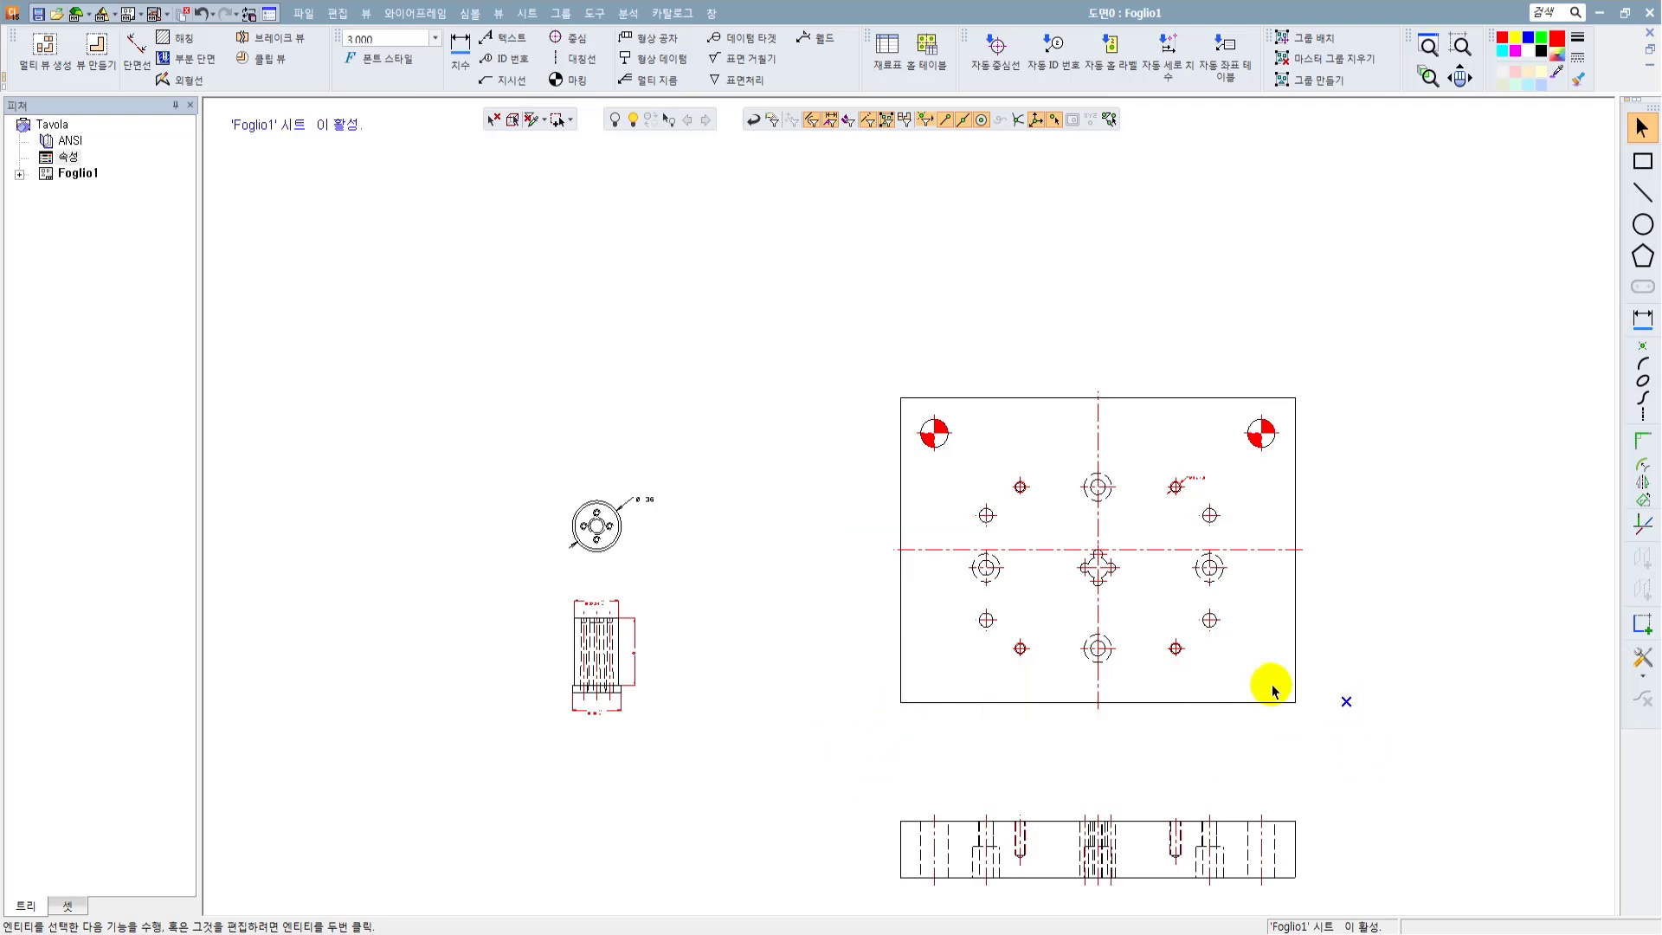
Step: Start a new dimension with the plate's lower-left corner as its first point
scroll(1073, 684, up, 3)
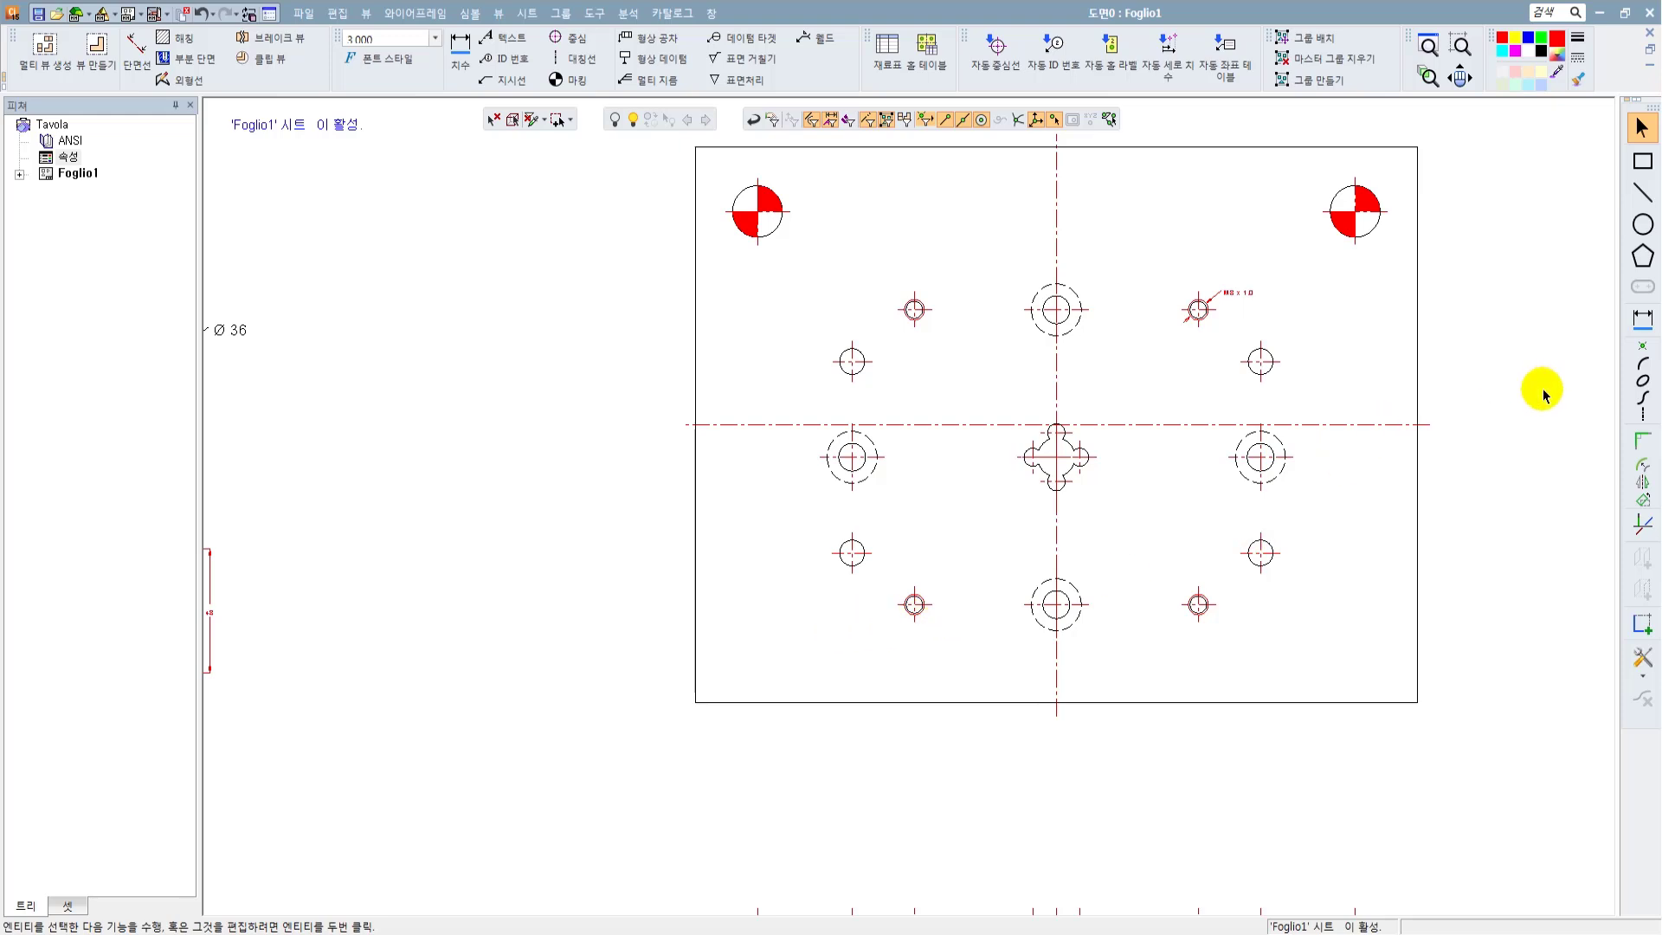
click(1643, 318)
scroll(879, 679, down, 2)
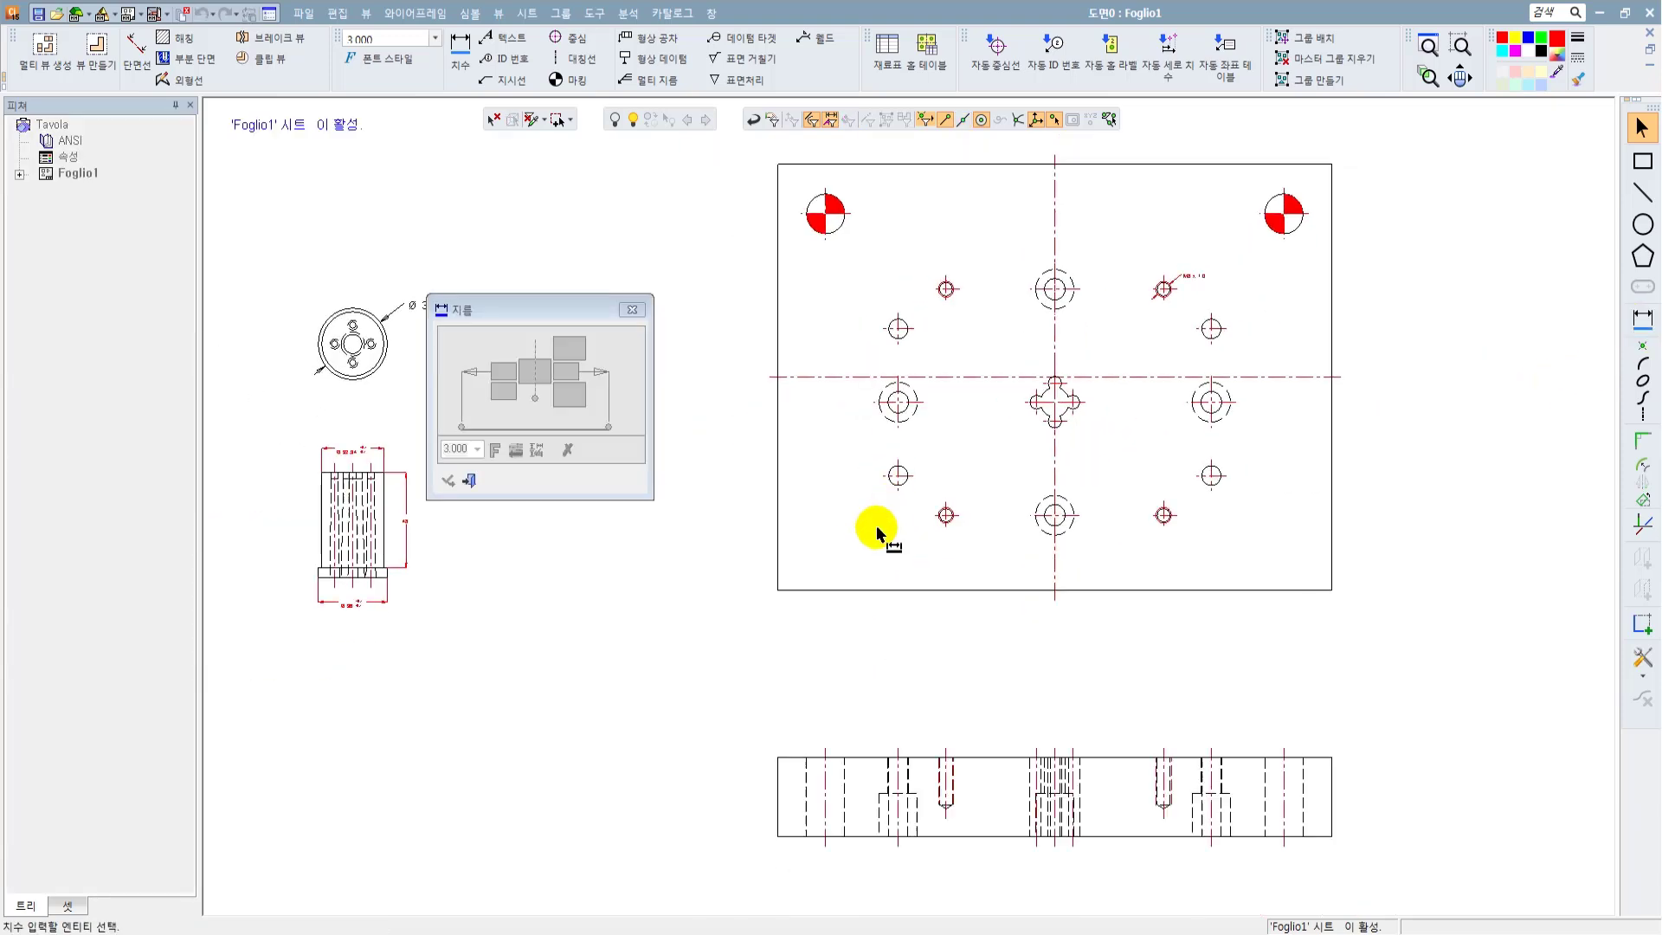
scroll(771, 597, up, 4)
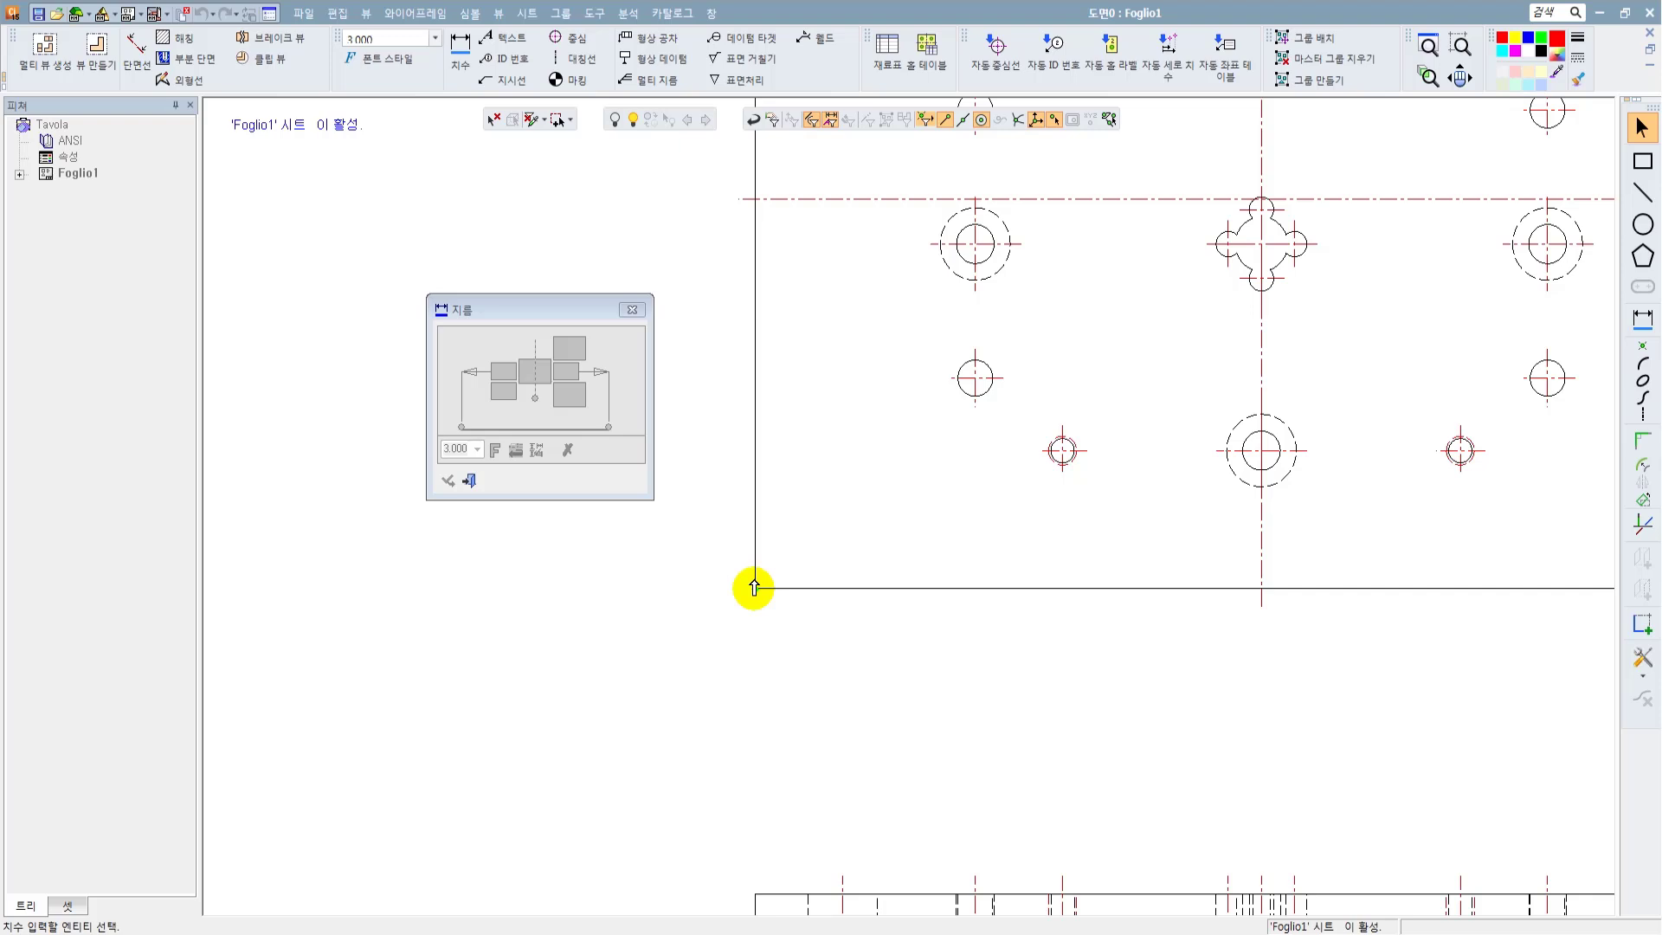
click(753, 588)
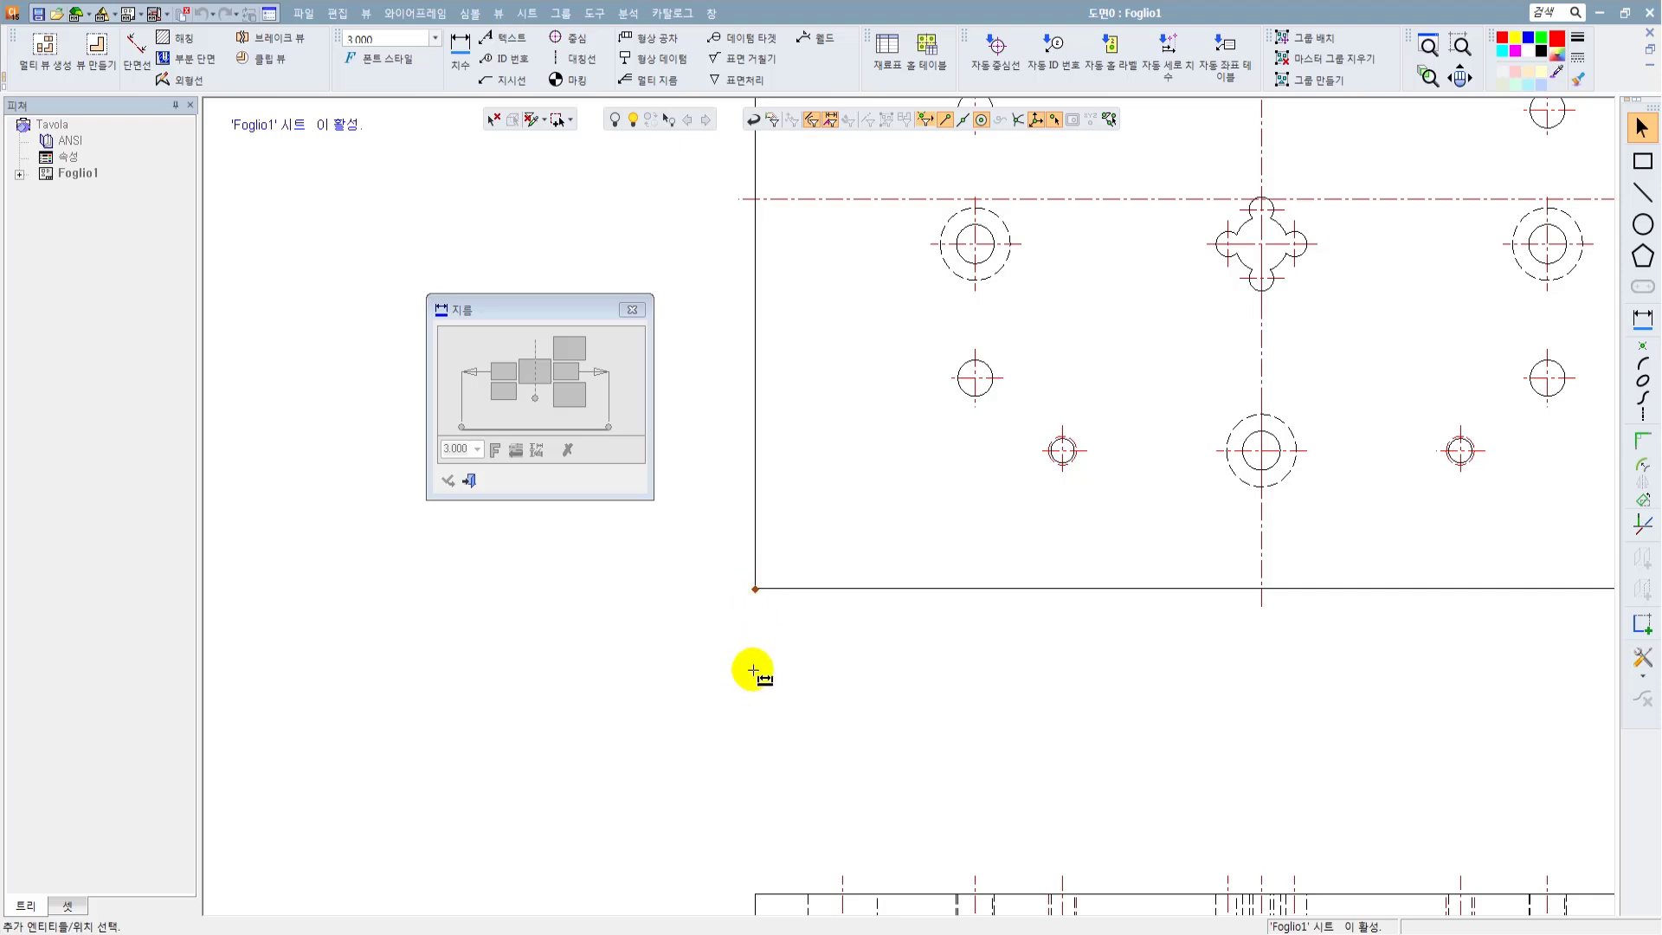
Step: Start horizontal ordinate dimensions at the plate's lower-left corner and locate the lower-left plain hole, lower-left tapped hole and lower centre counterbored hole
click(755, 590)
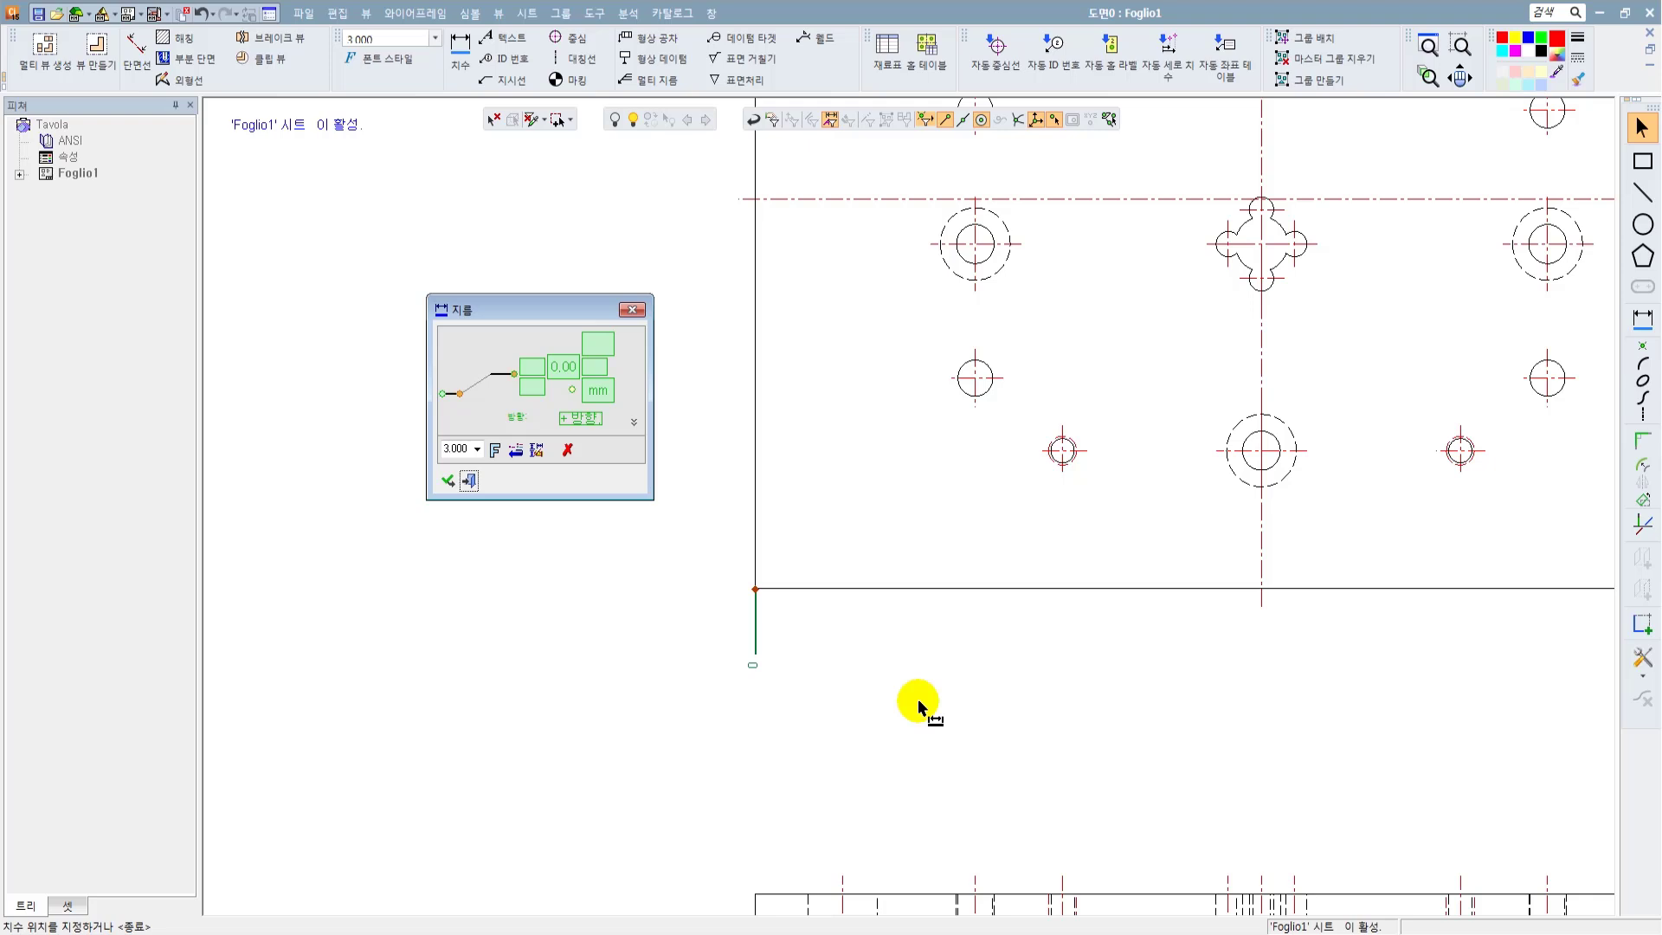
click(868, 645)
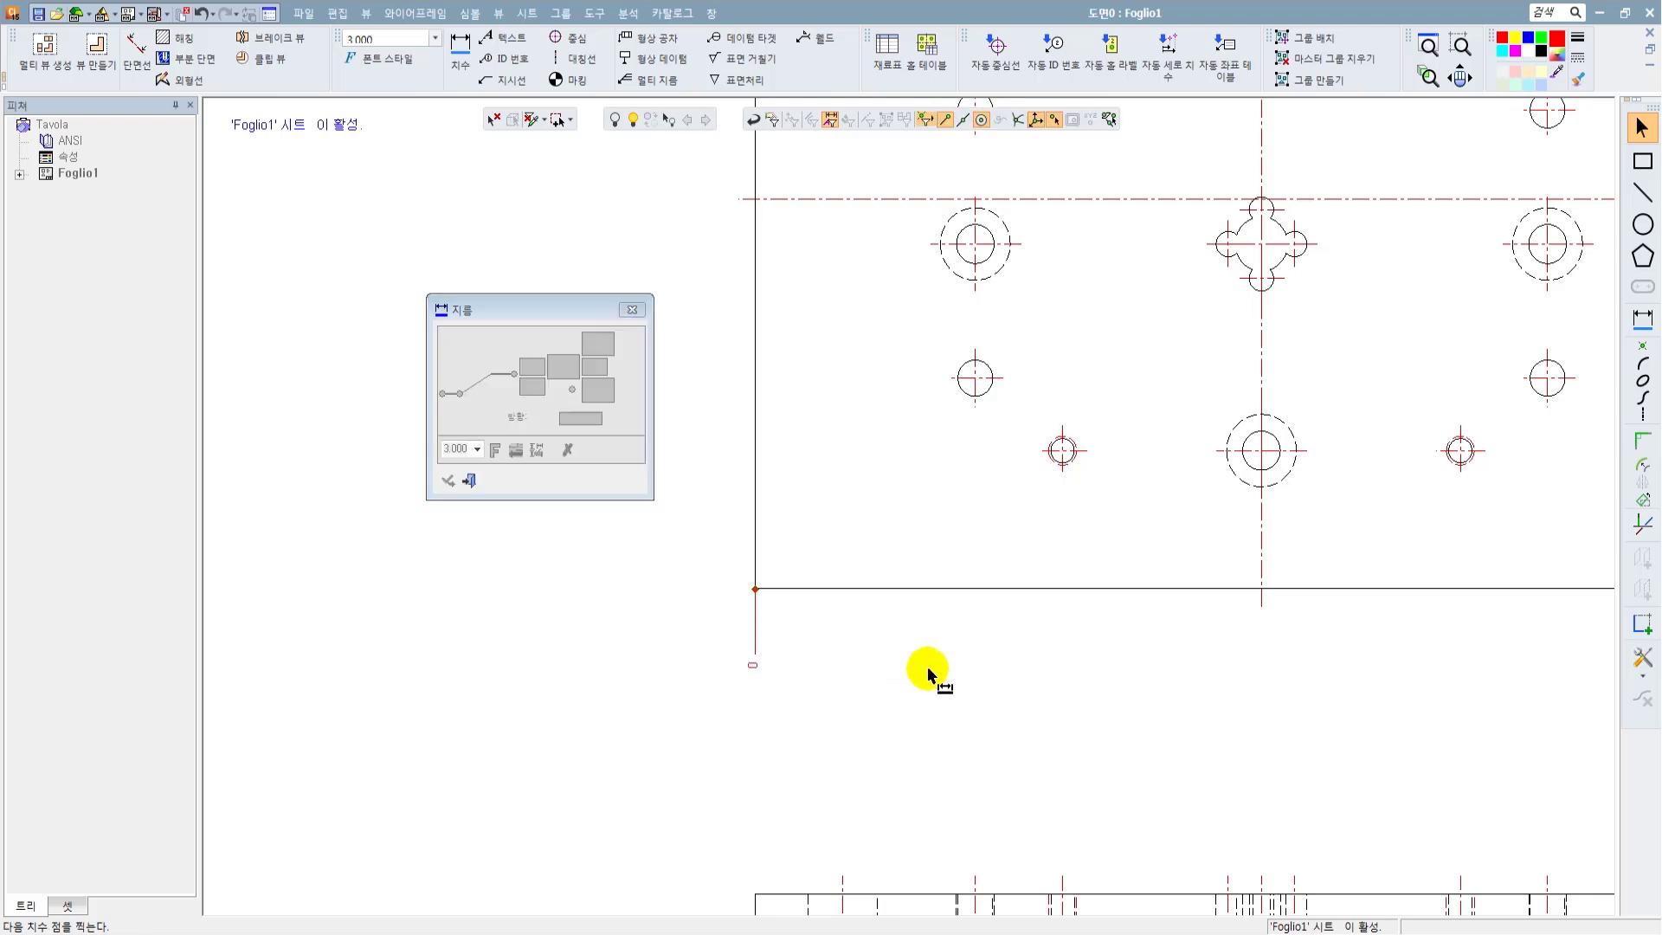
click(974, 406)
click(1065, 495)
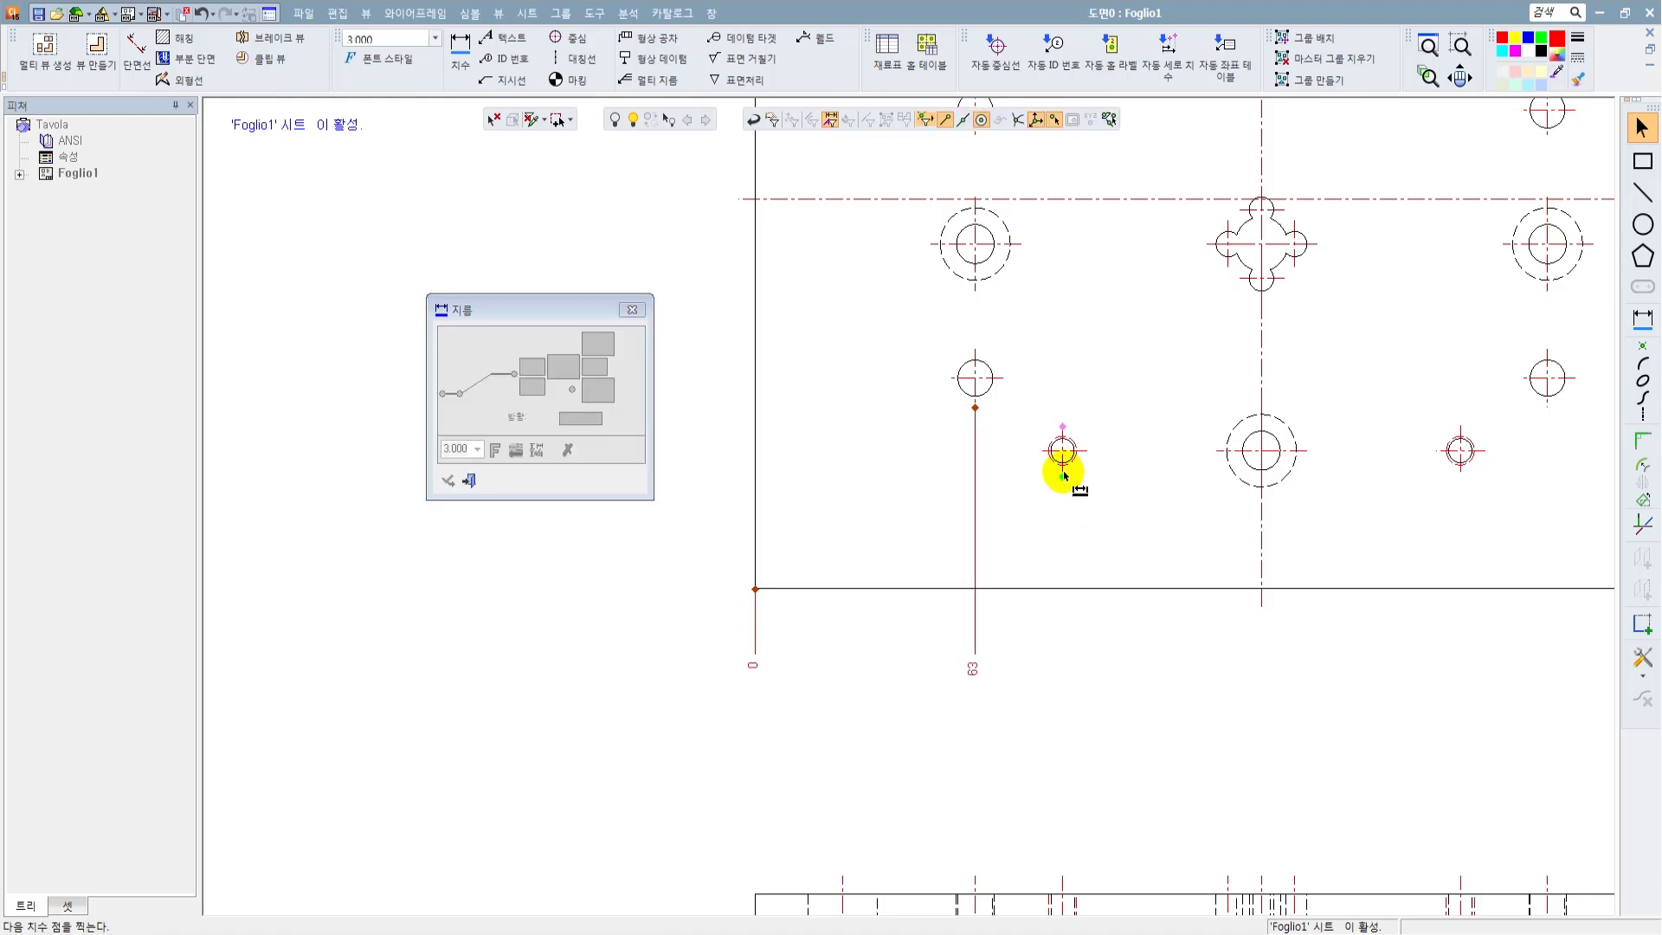
click(1063, 476)
click(1157, 508)
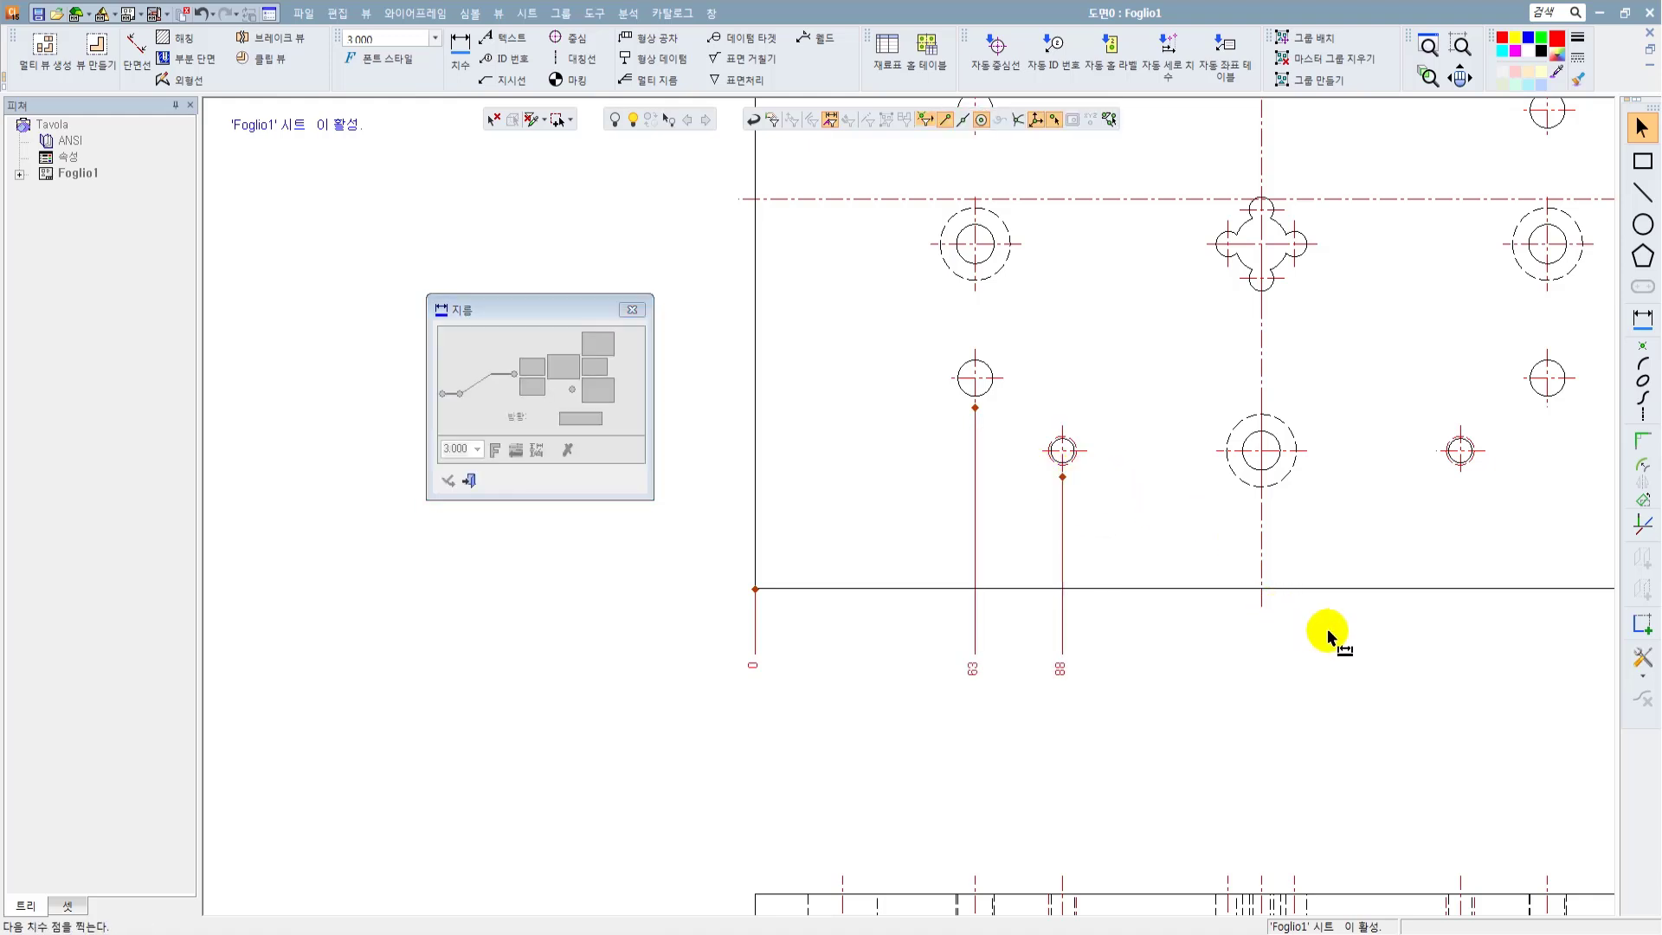
click(1200, 613)
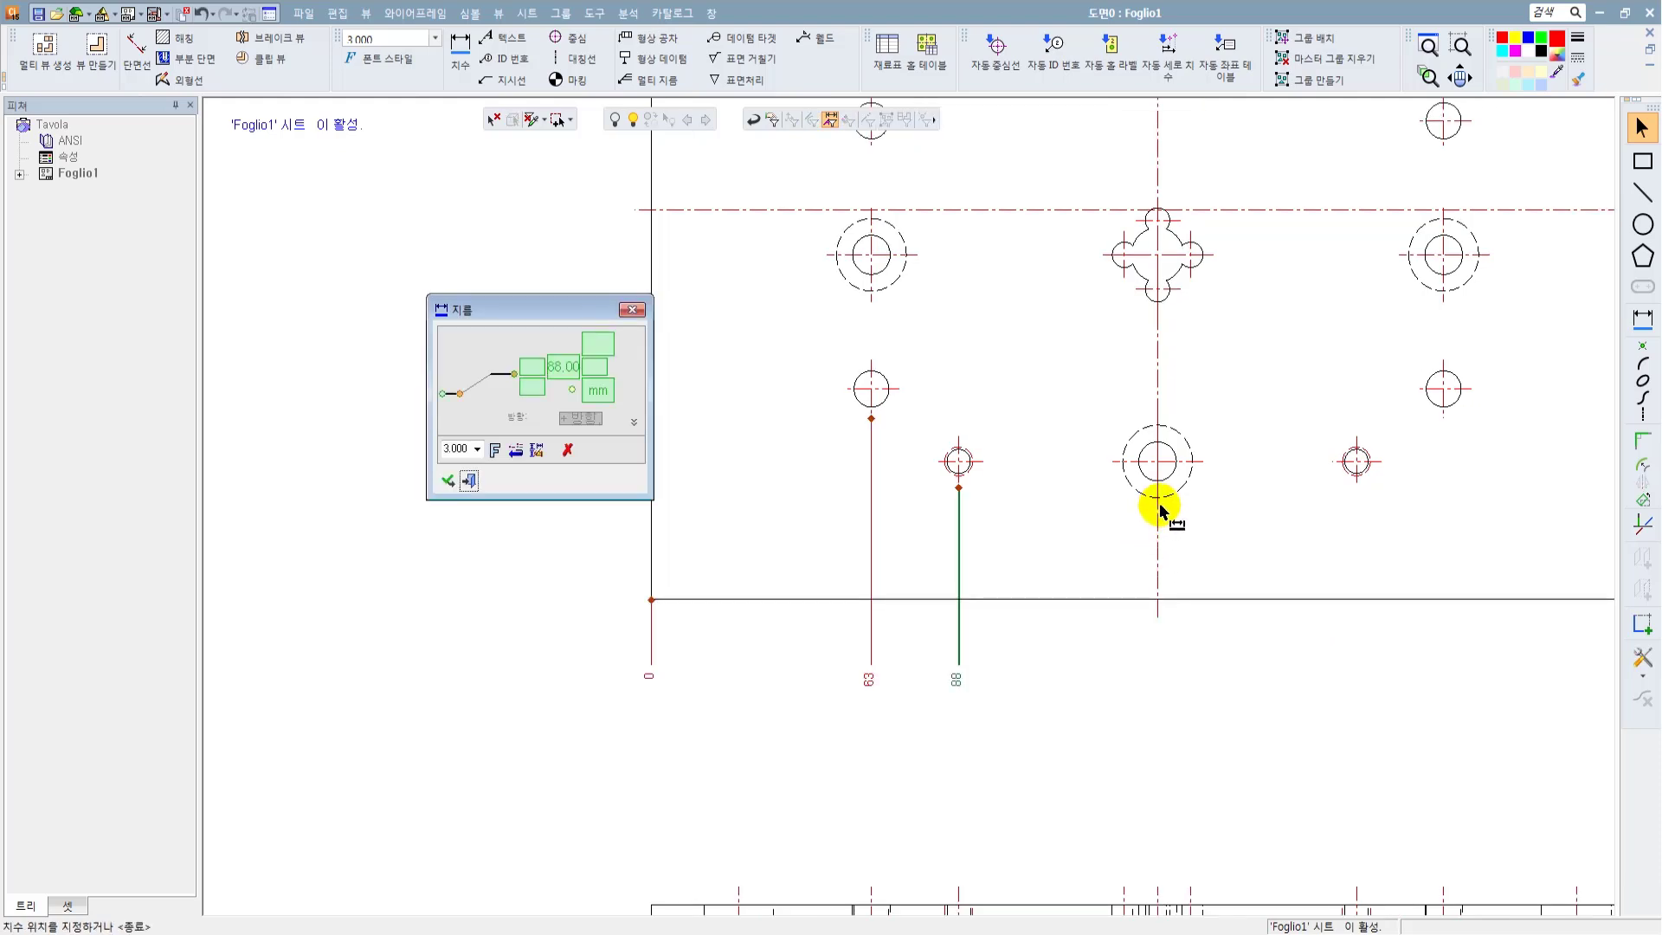
click(1160, 511)
click(1159, 511)
Step: Continue the horizontal ordinates to the lower-right tapped hole, lower-right plain hole and the plate's lower-right corner, and finish the dimension set
click(1356, 491)
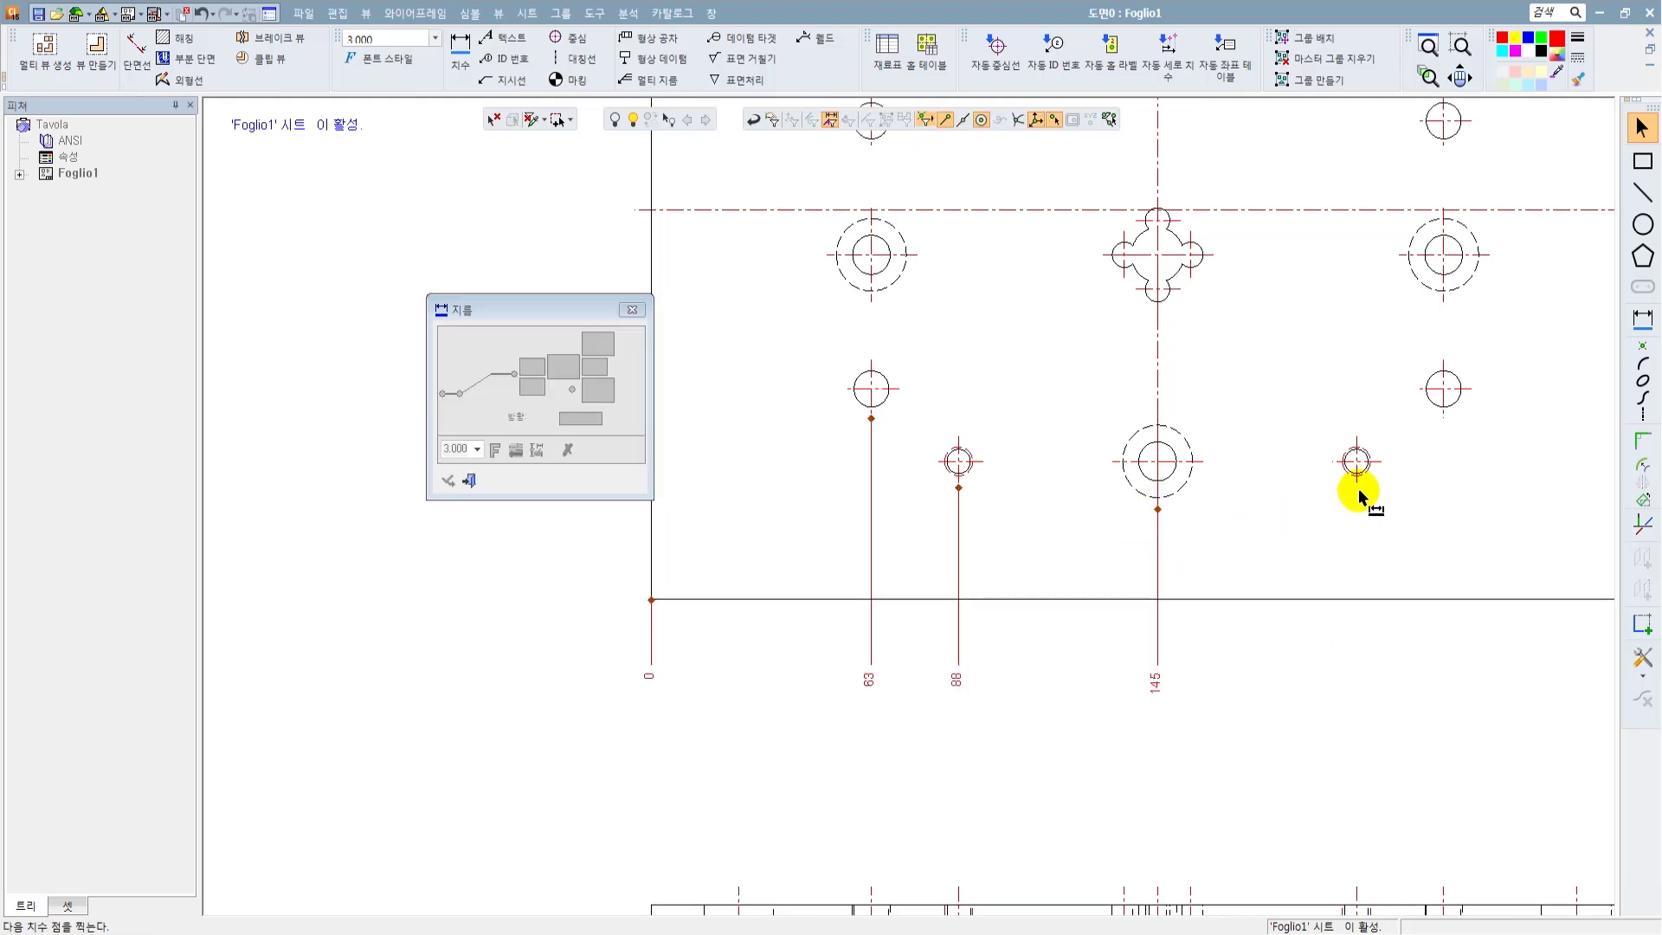
middle_drag(1380, 545, 1087, 557)
click(1087, 556)
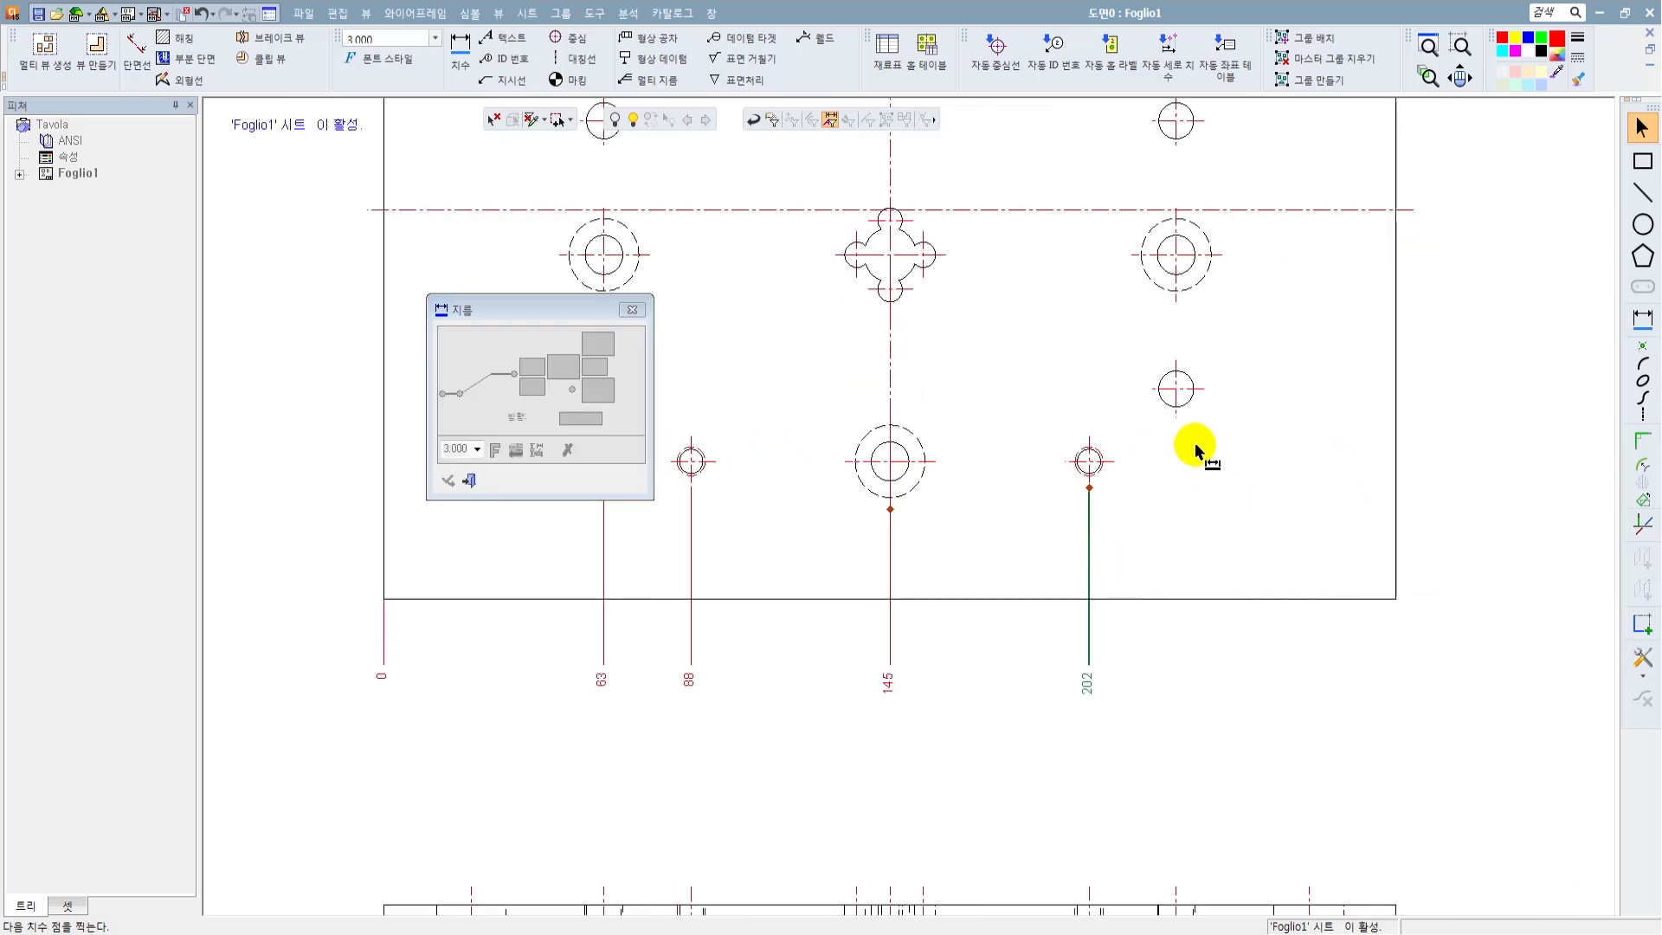
click(1175, 419)
click(1395, 598)
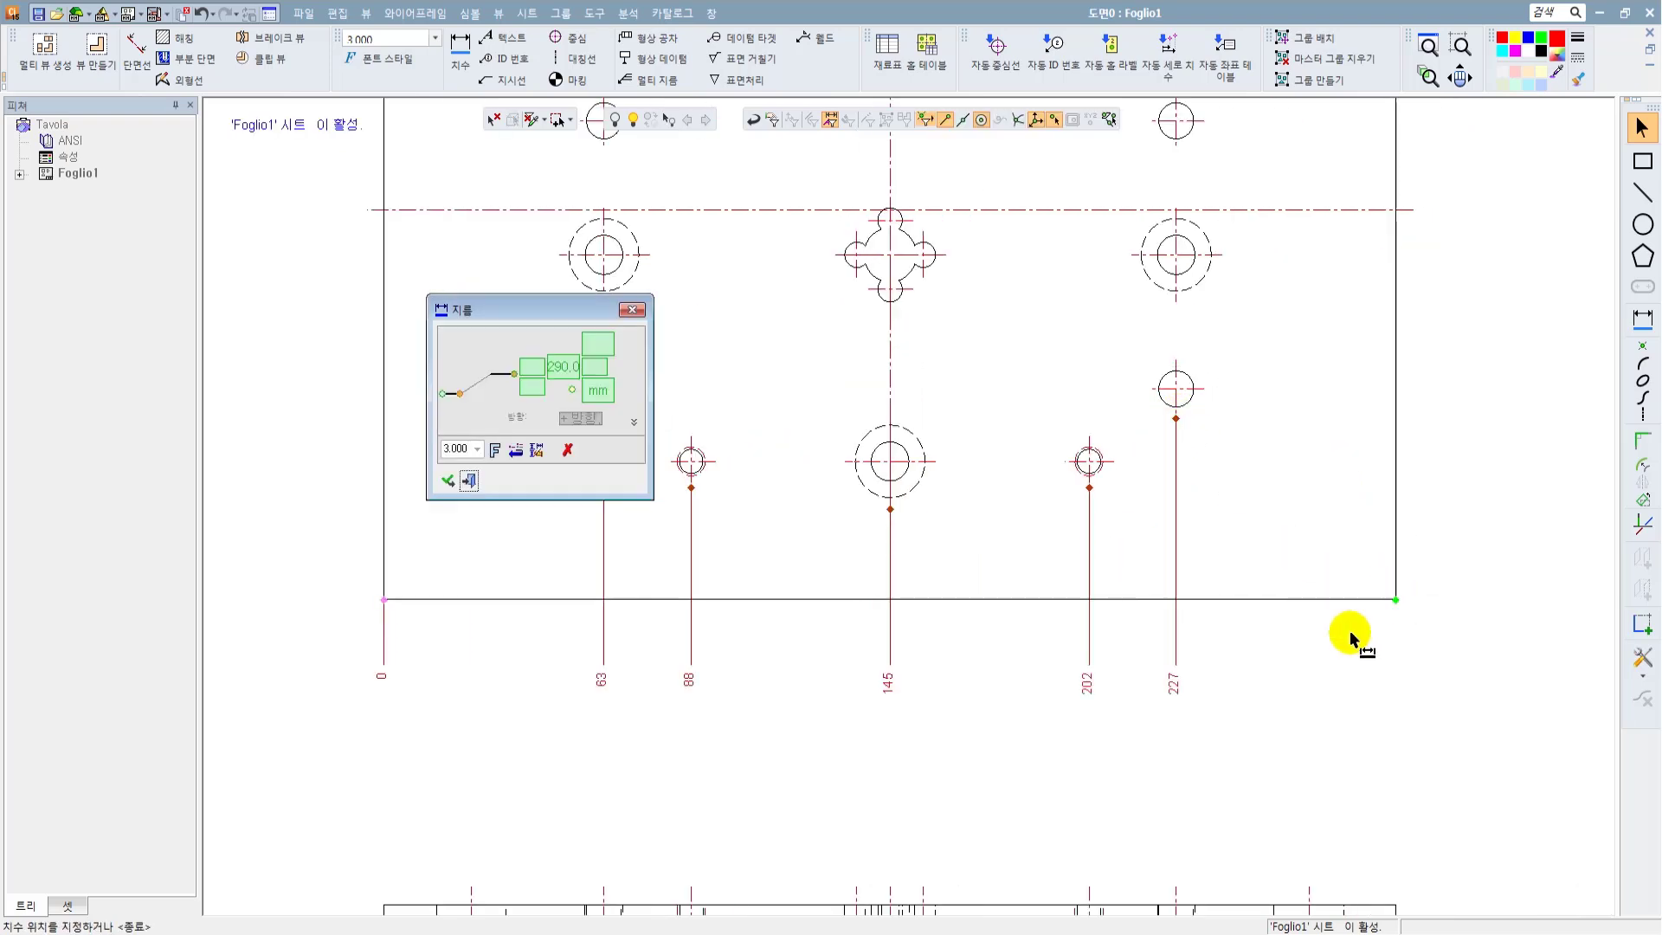
click(631, 504)
click(468, 479)
Step: Start a vertical ordinate dimension set with its zero at the plate's lower-left corner, placed outside the left edge
scroll(1020, 564, down, 2)
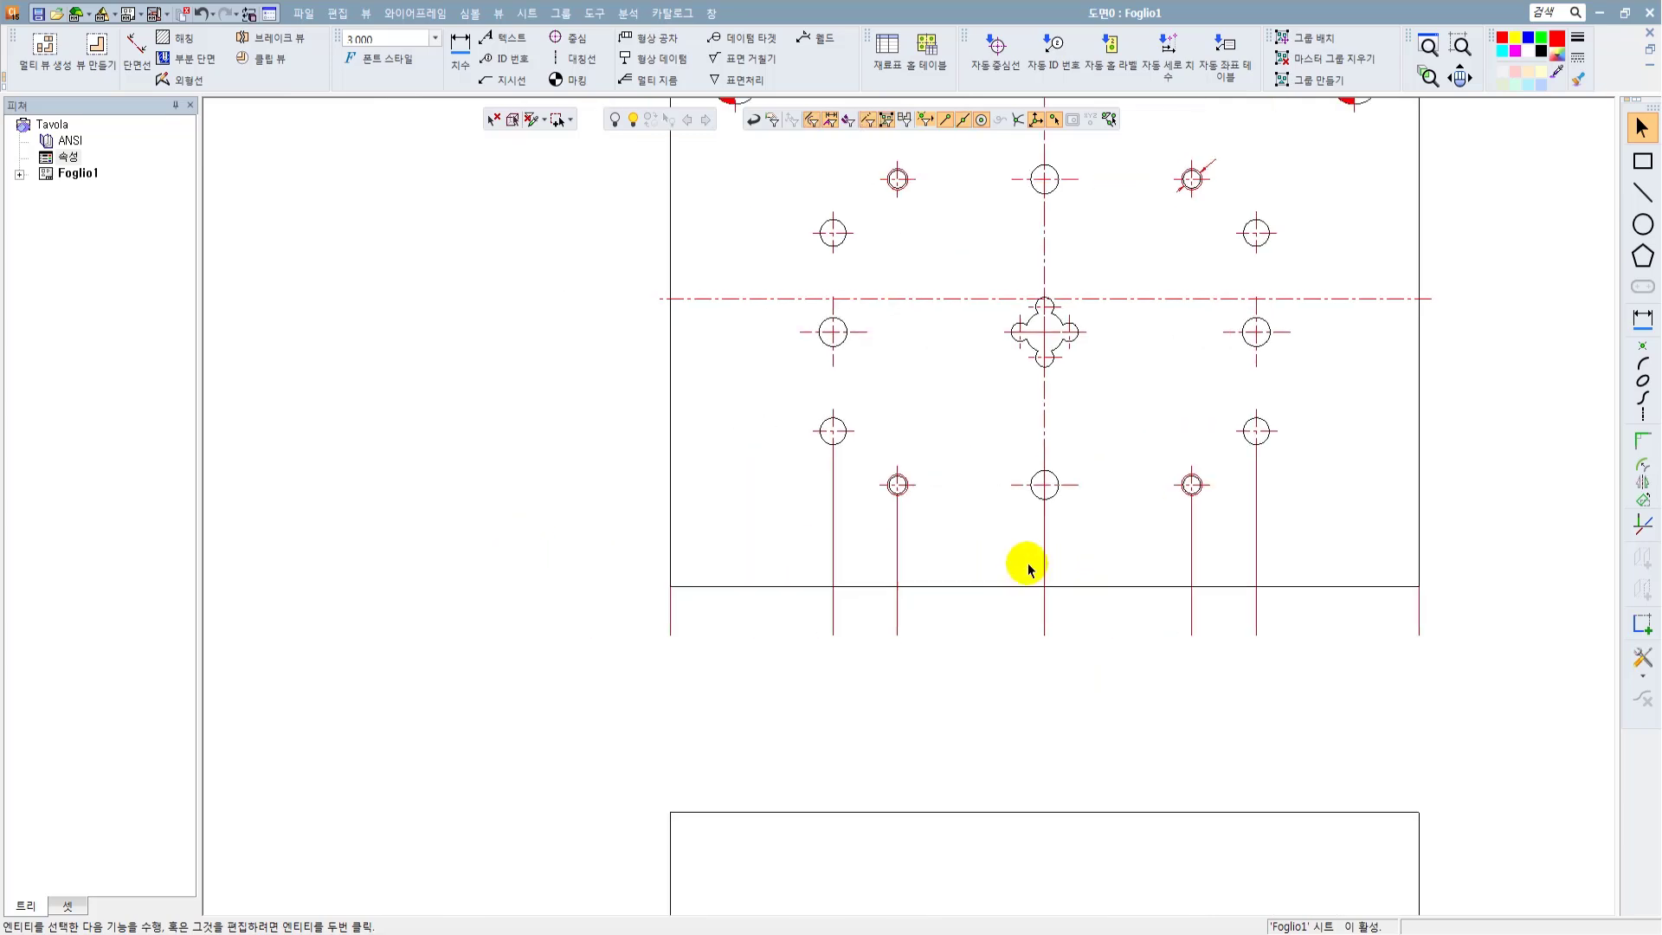
scroll(676, 552, up, 3)
mouse_move(677, 552)
middle_down()
mouse_move(820, 522)
mouse_move(839, 481)
middle_up()
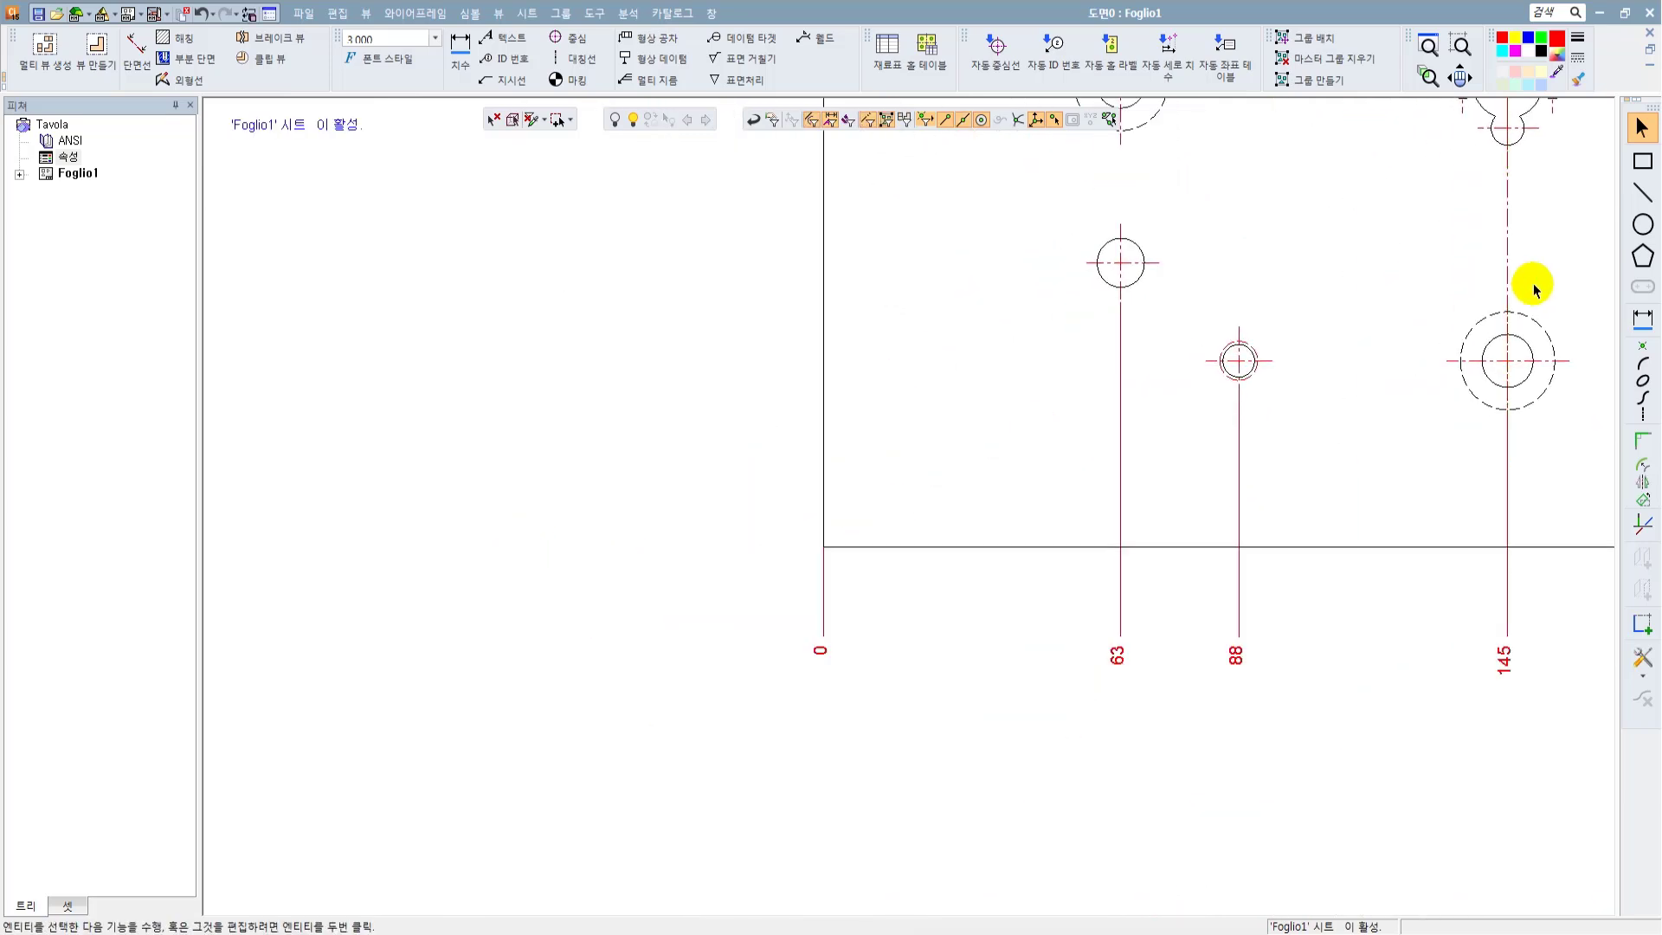
click(1643, 317)
click(829, 548)
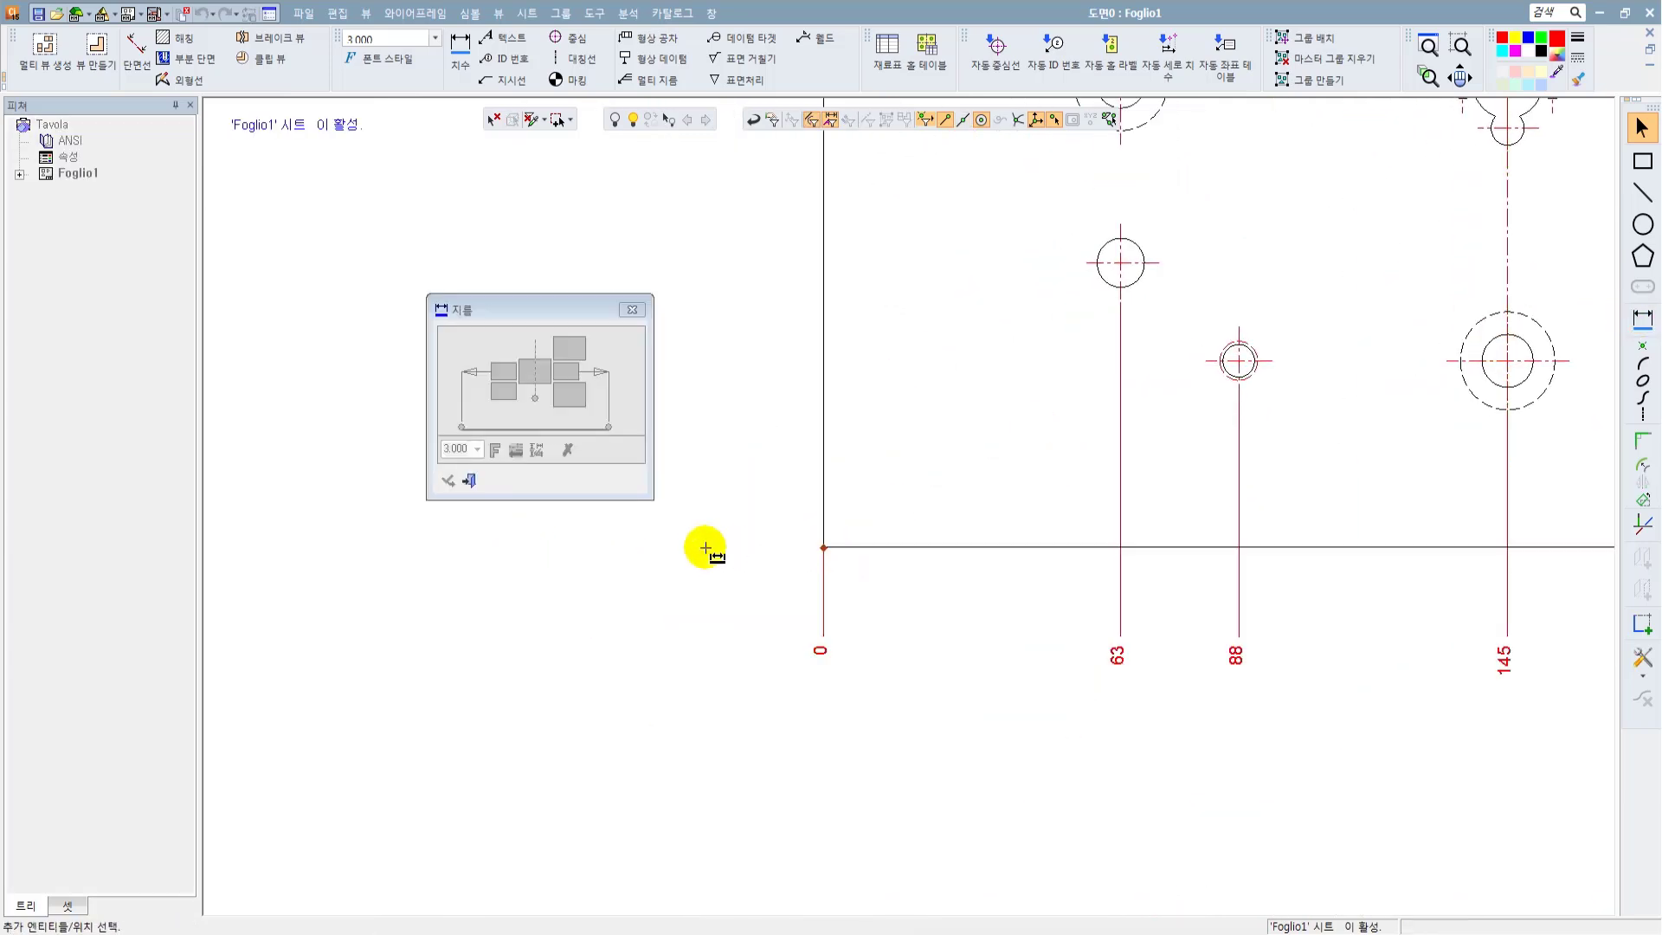
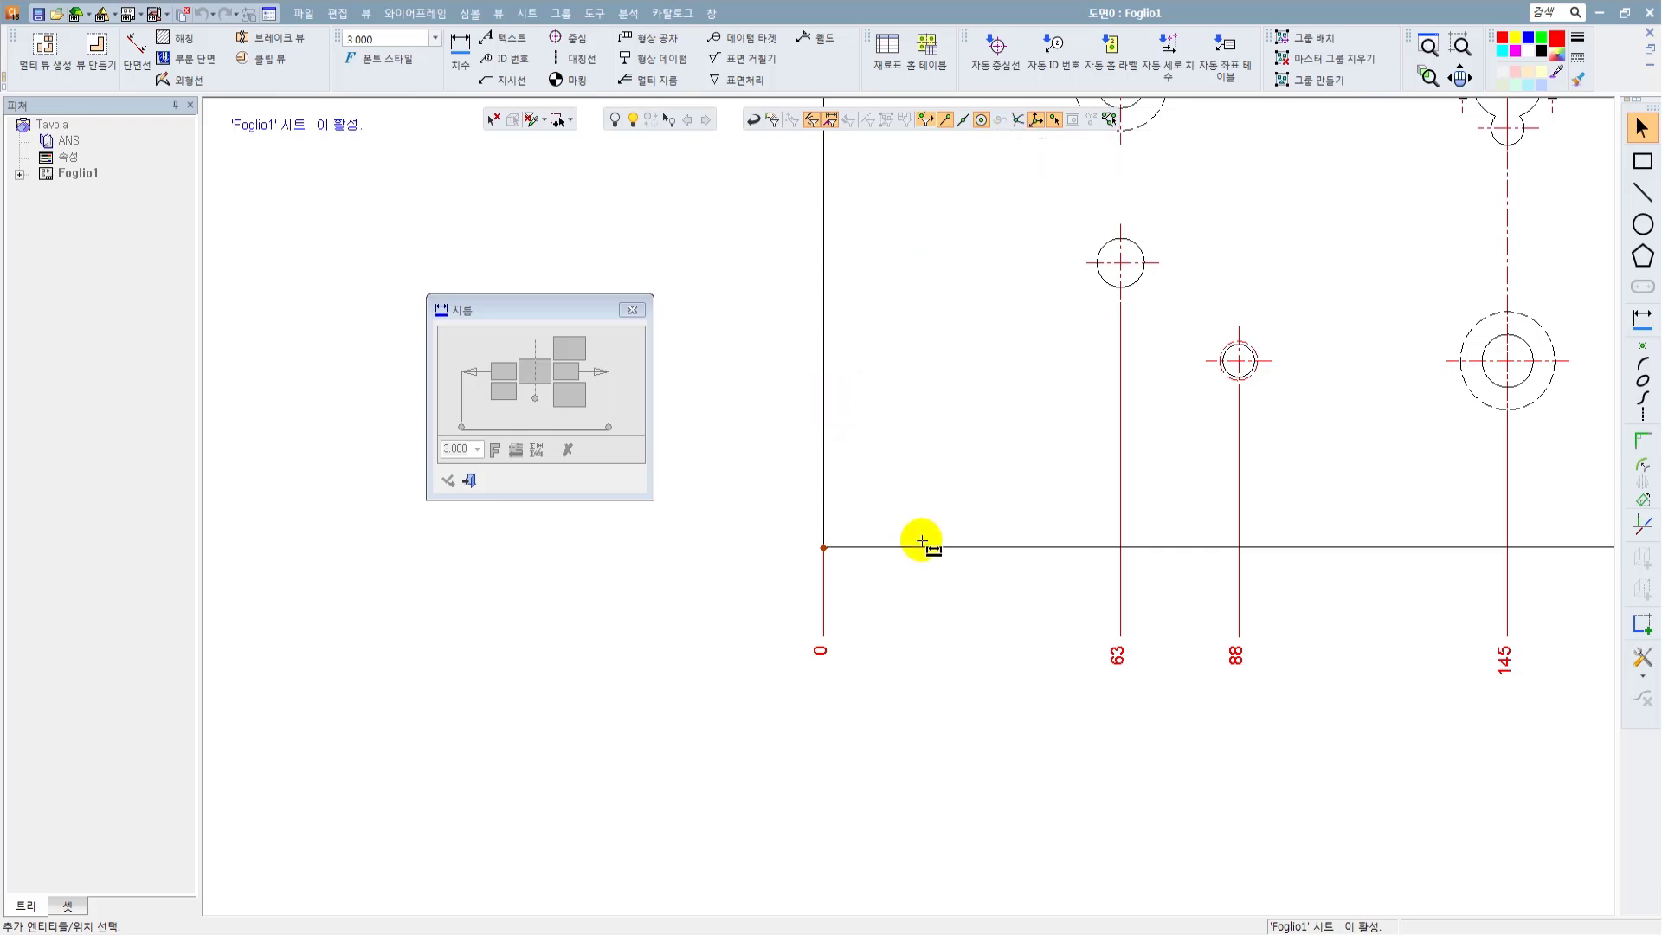
click(823, 548)
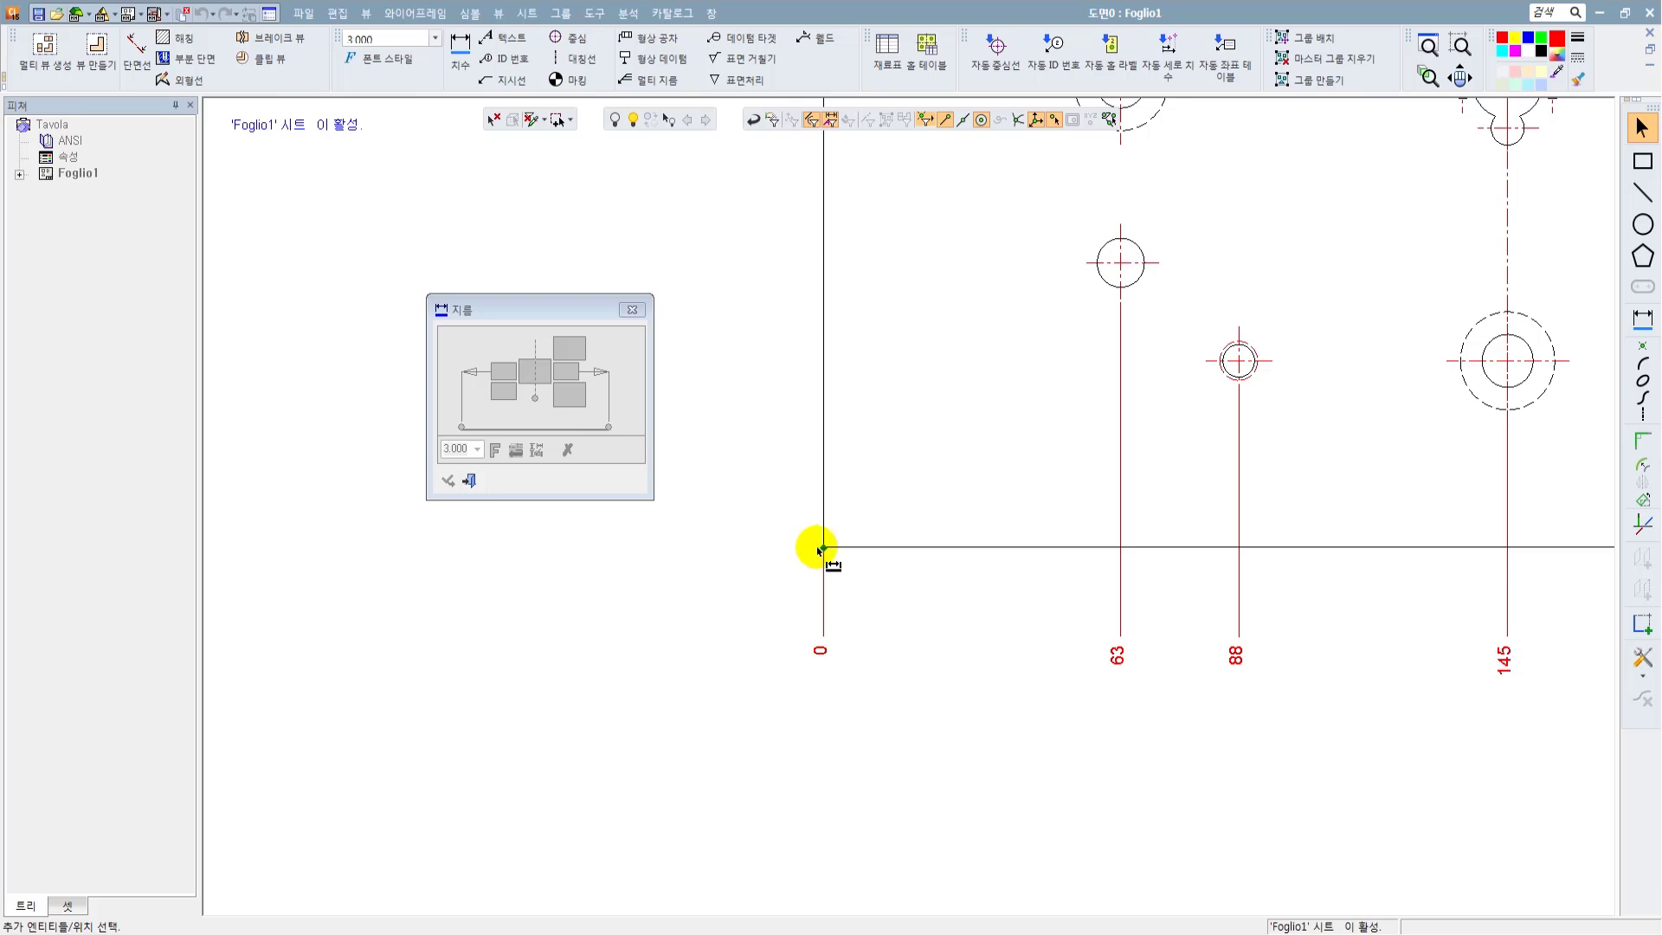
click(744, 553)
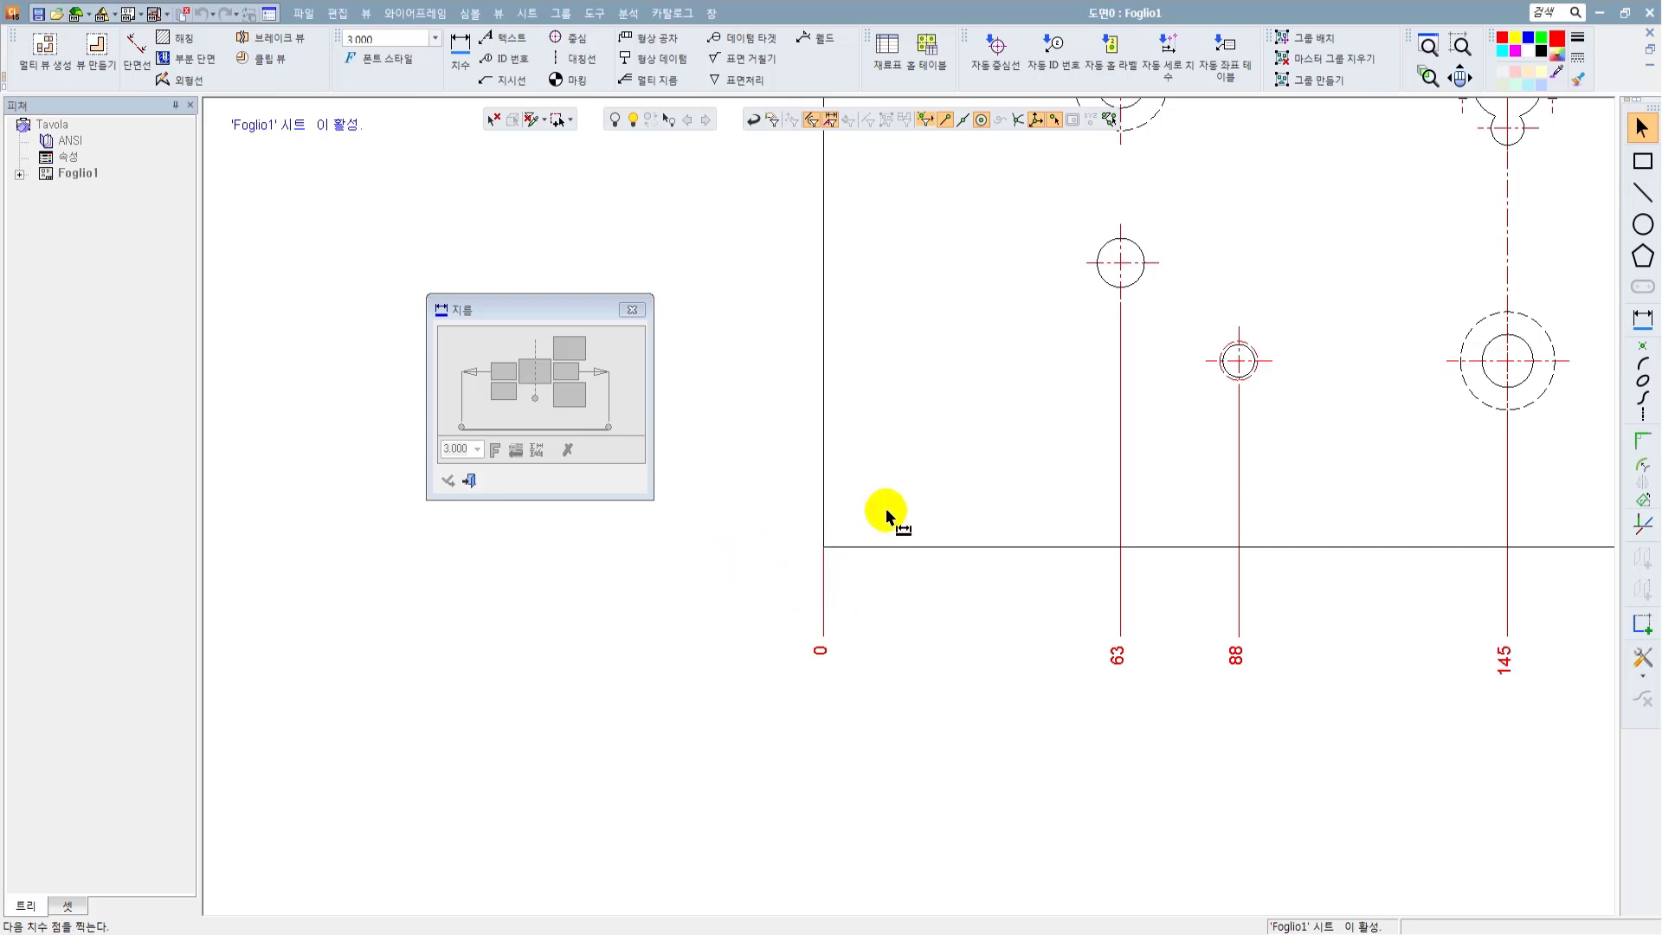
click(824, 547)
Step: Add vertical ordinates for the lower-left tapped hole and lower-left plain hole, and close the dimension command
scroll(896, 490, down, 3)
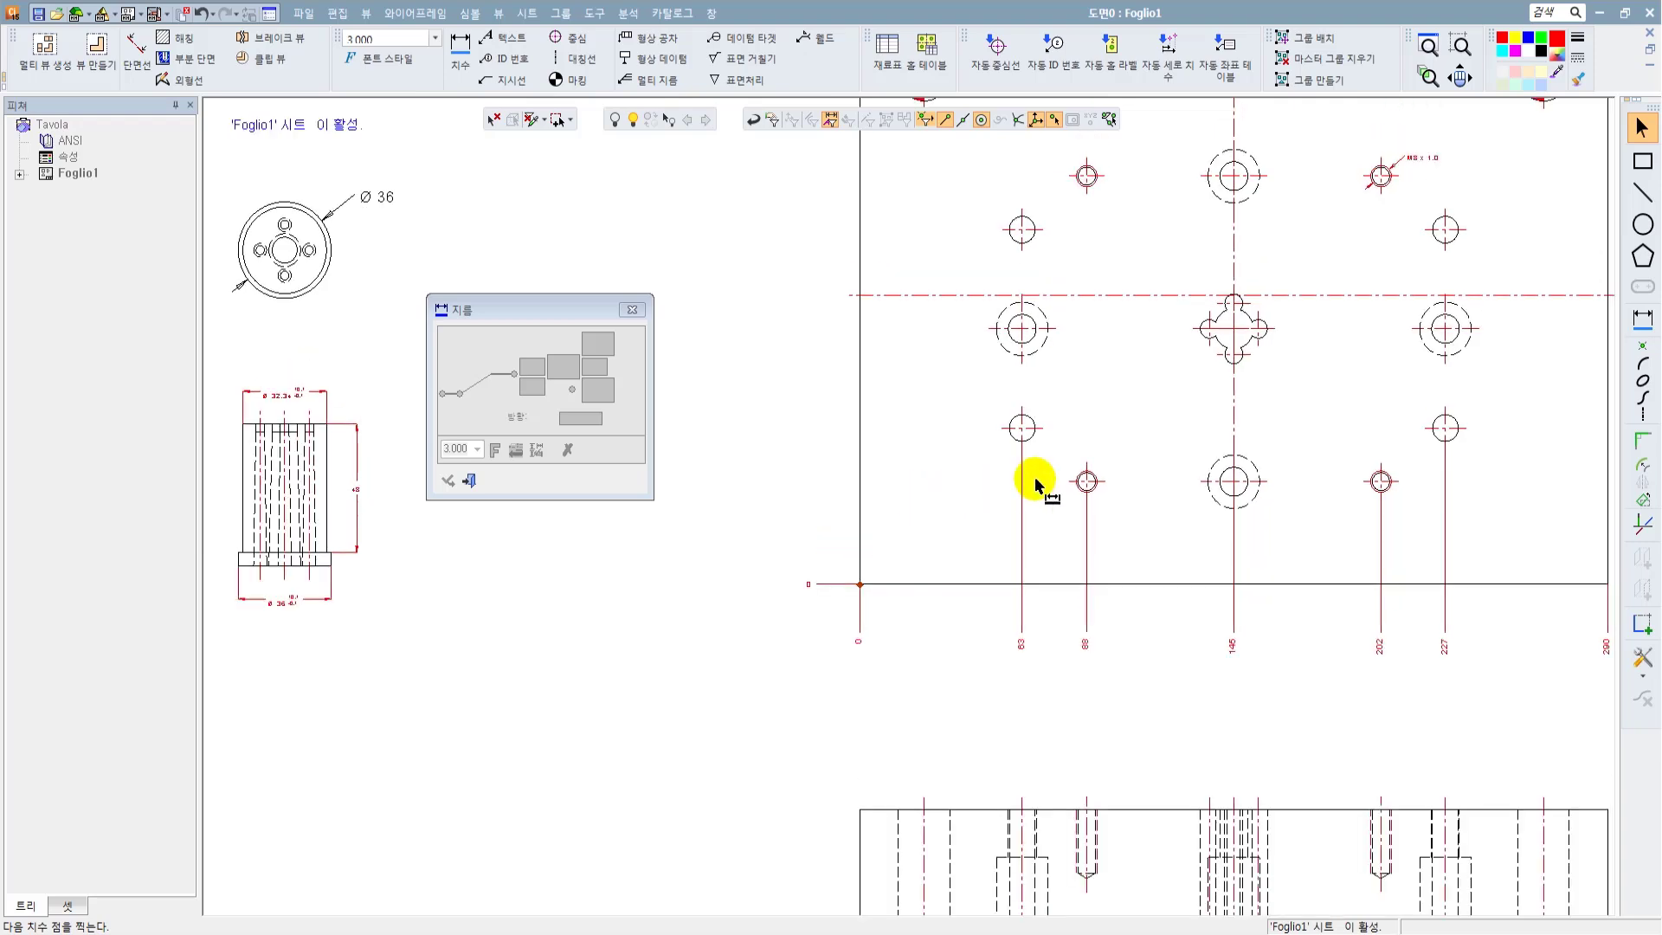
scroll(1036, 484, up, 1)
click(1082, 485)
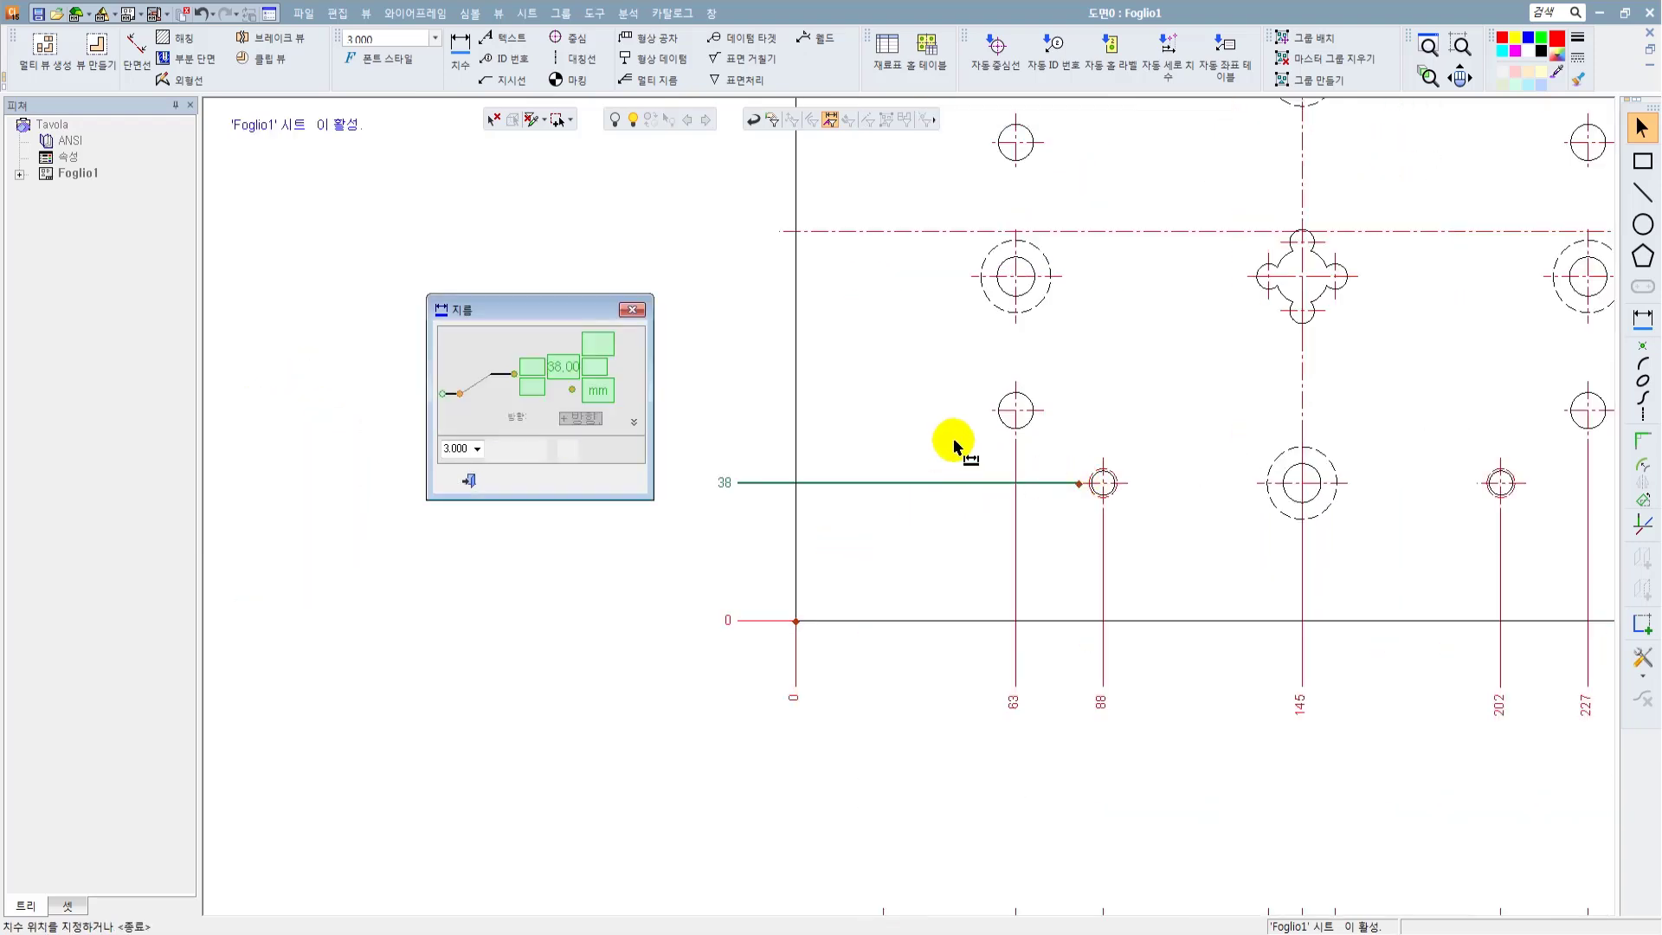
click(995, 414)
scroll(890, 448, down, 1)
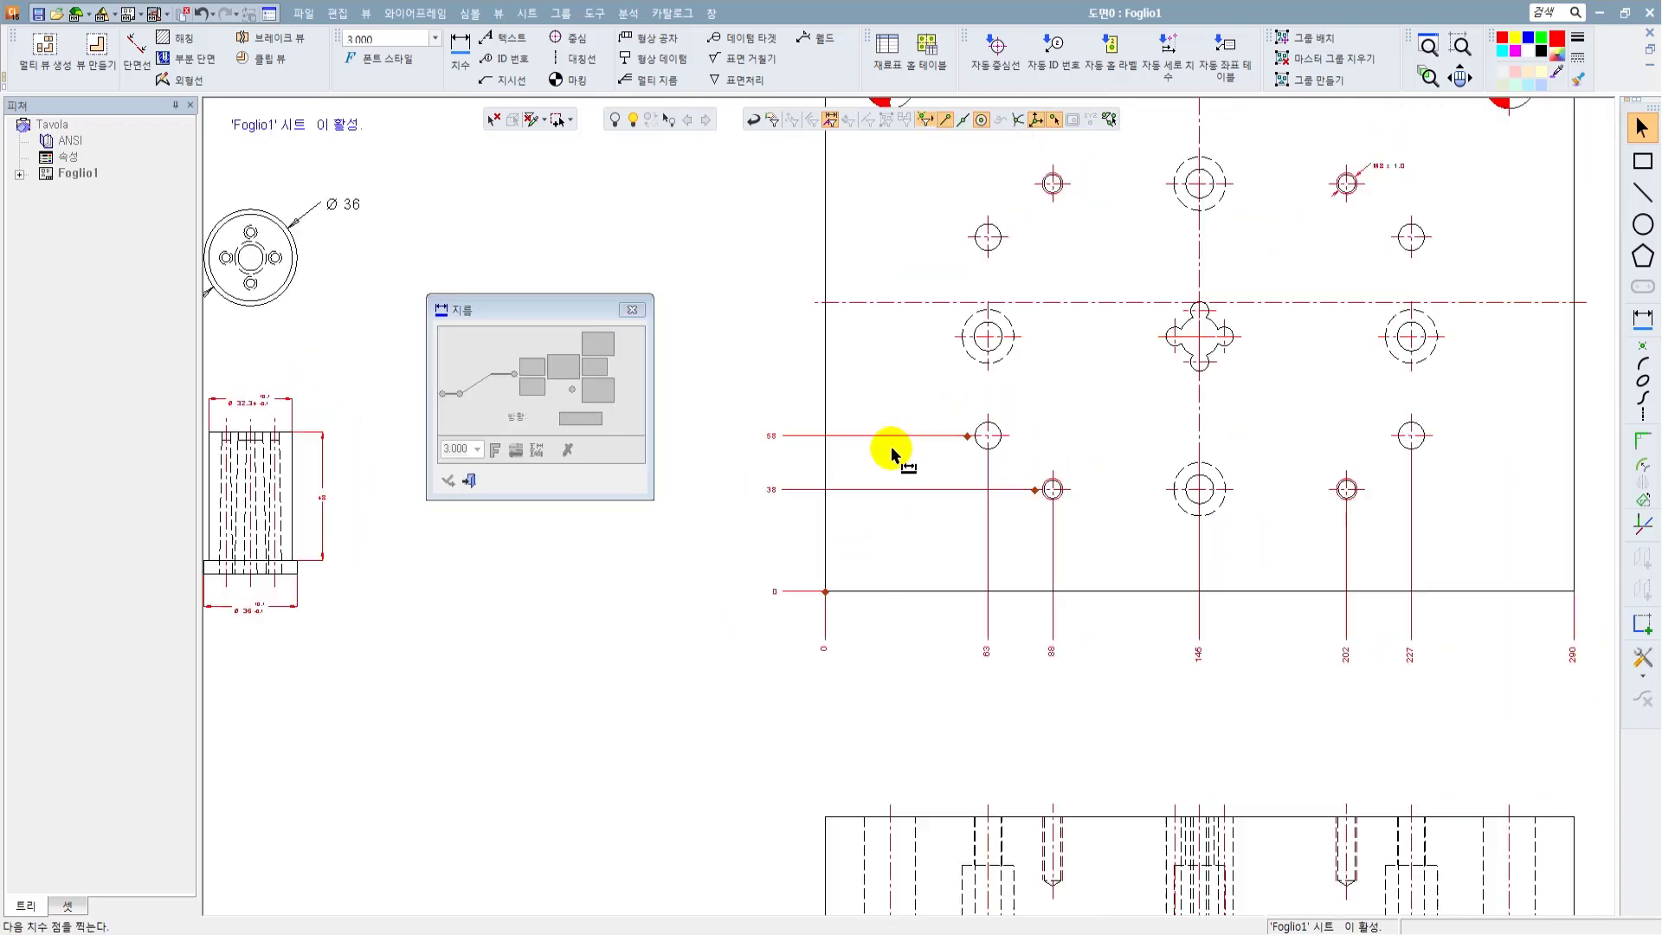
click(468, 481)
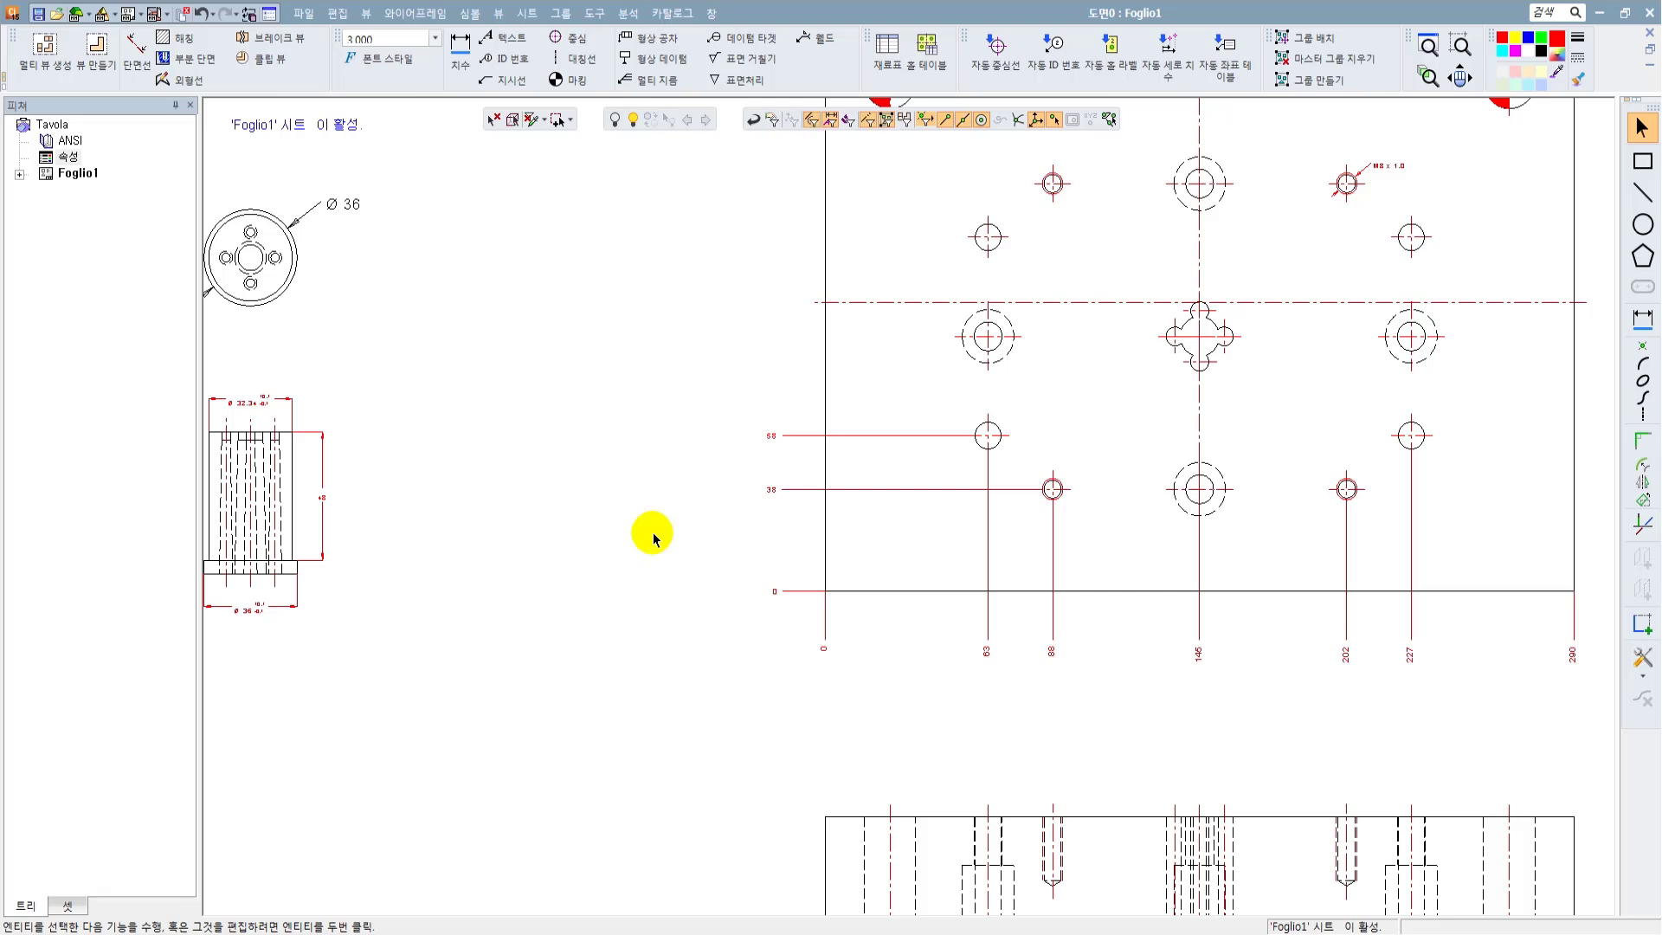
Step: Reopen the vertical ordinate set for editing and add an ordinate for the left counterbored hole
scroll(802, 449, up, 1)
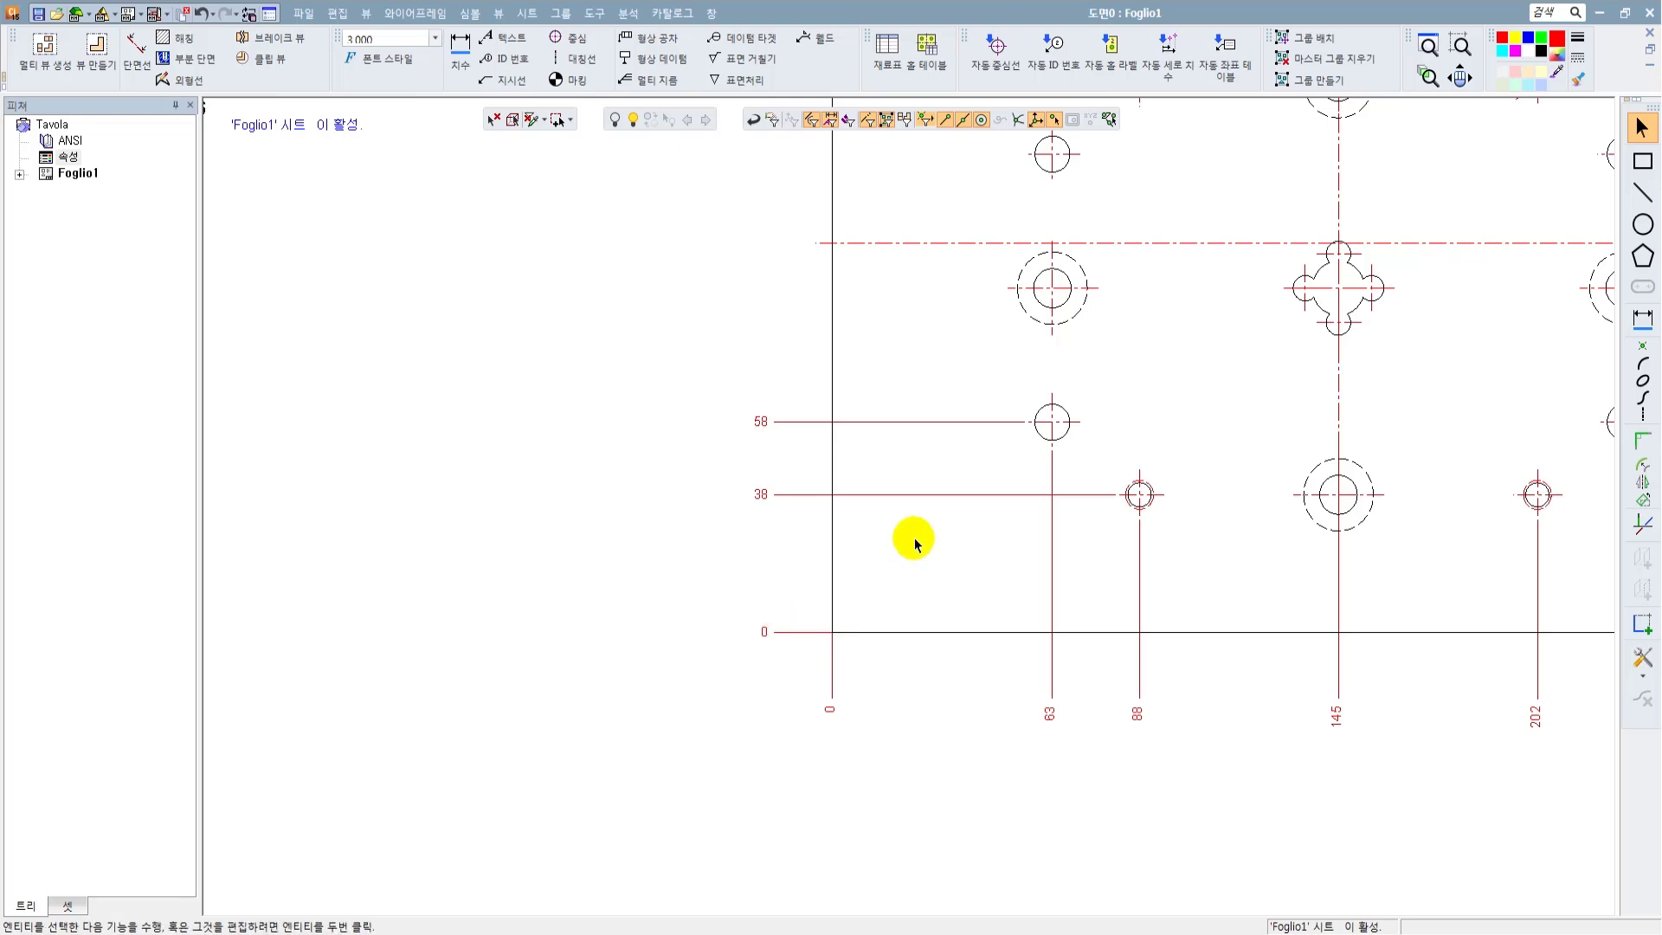
middle_drag(887, 584, 880, 604)
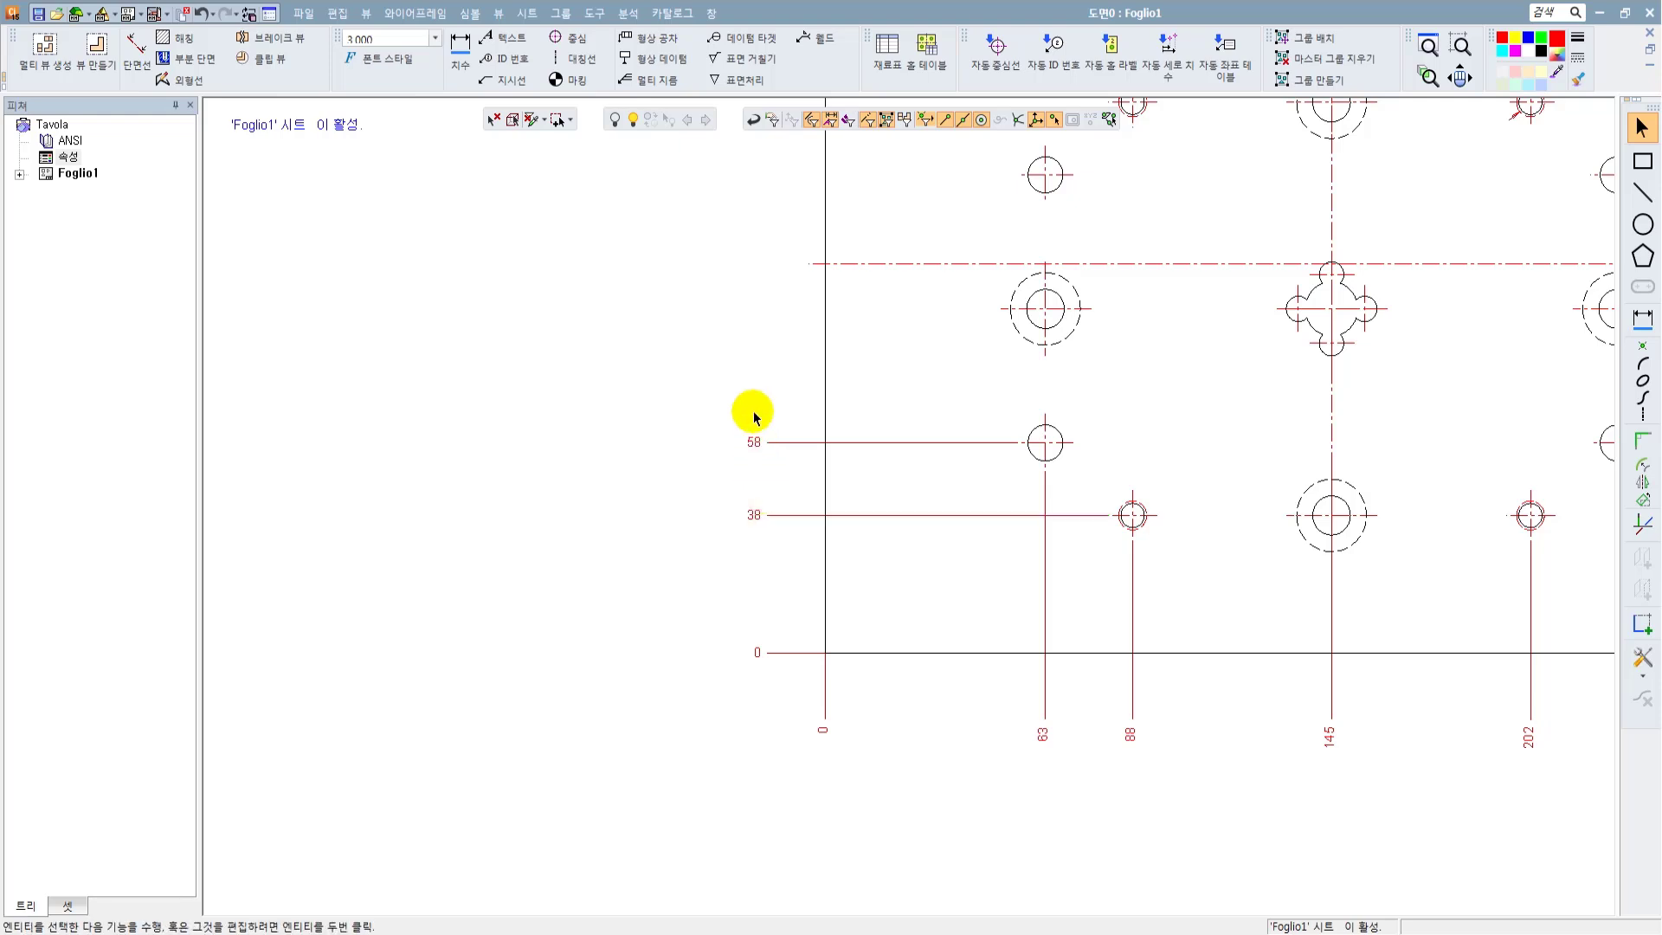
double_click(754, 443)
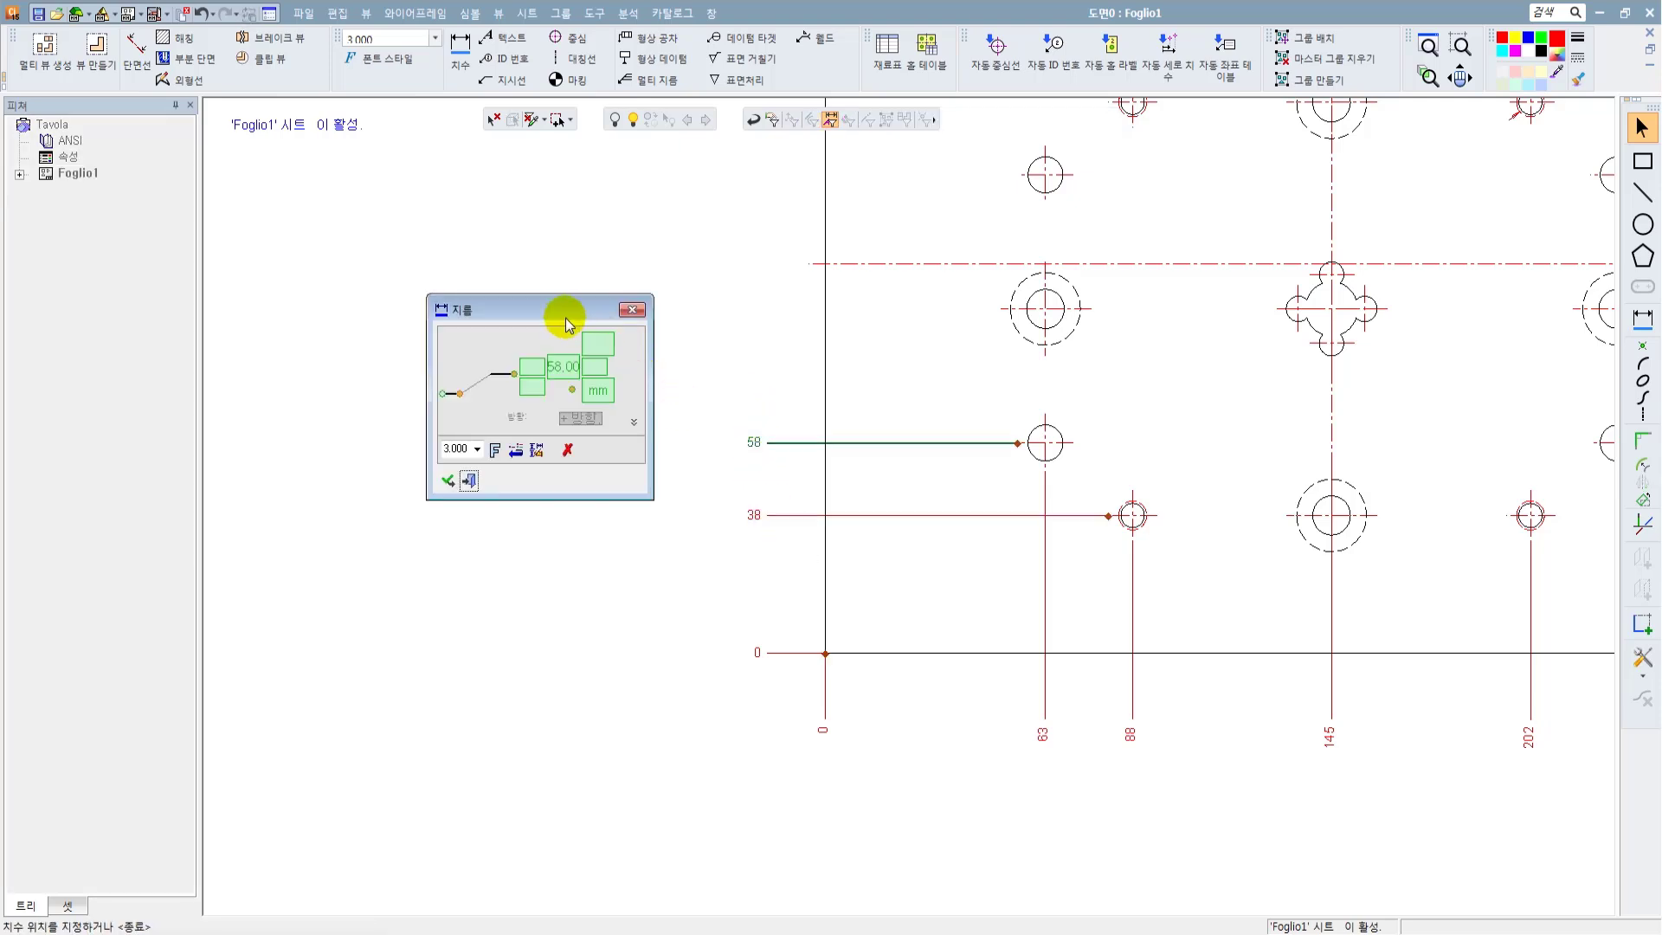
drag(554, 312, 503, 311)
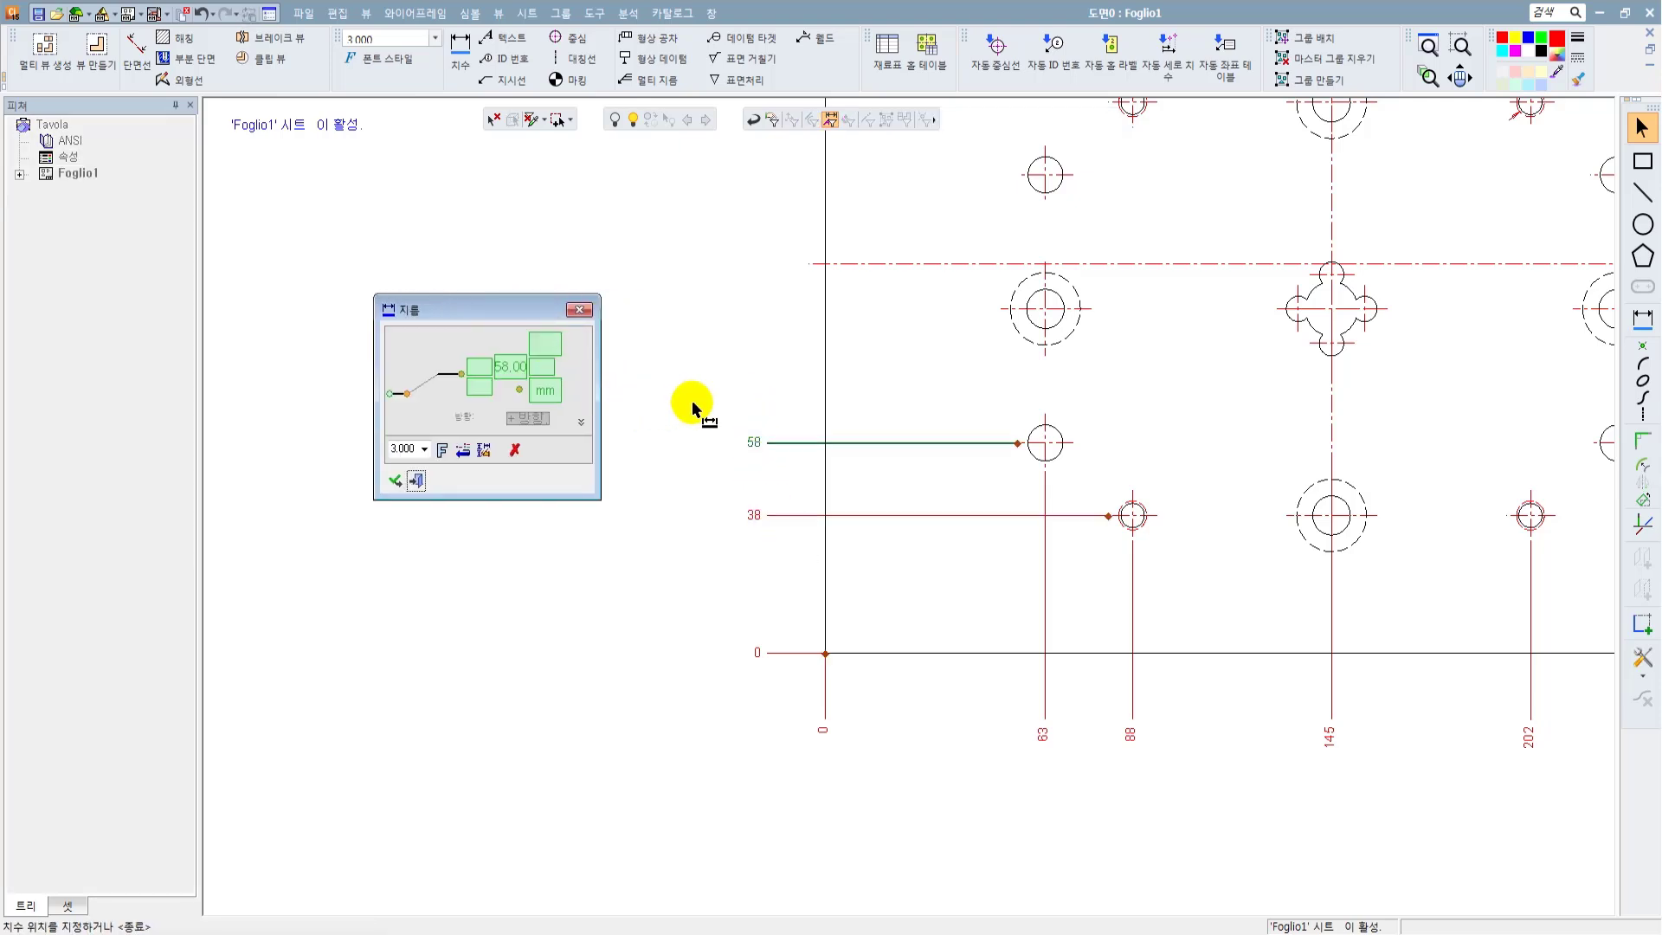
key(Return)
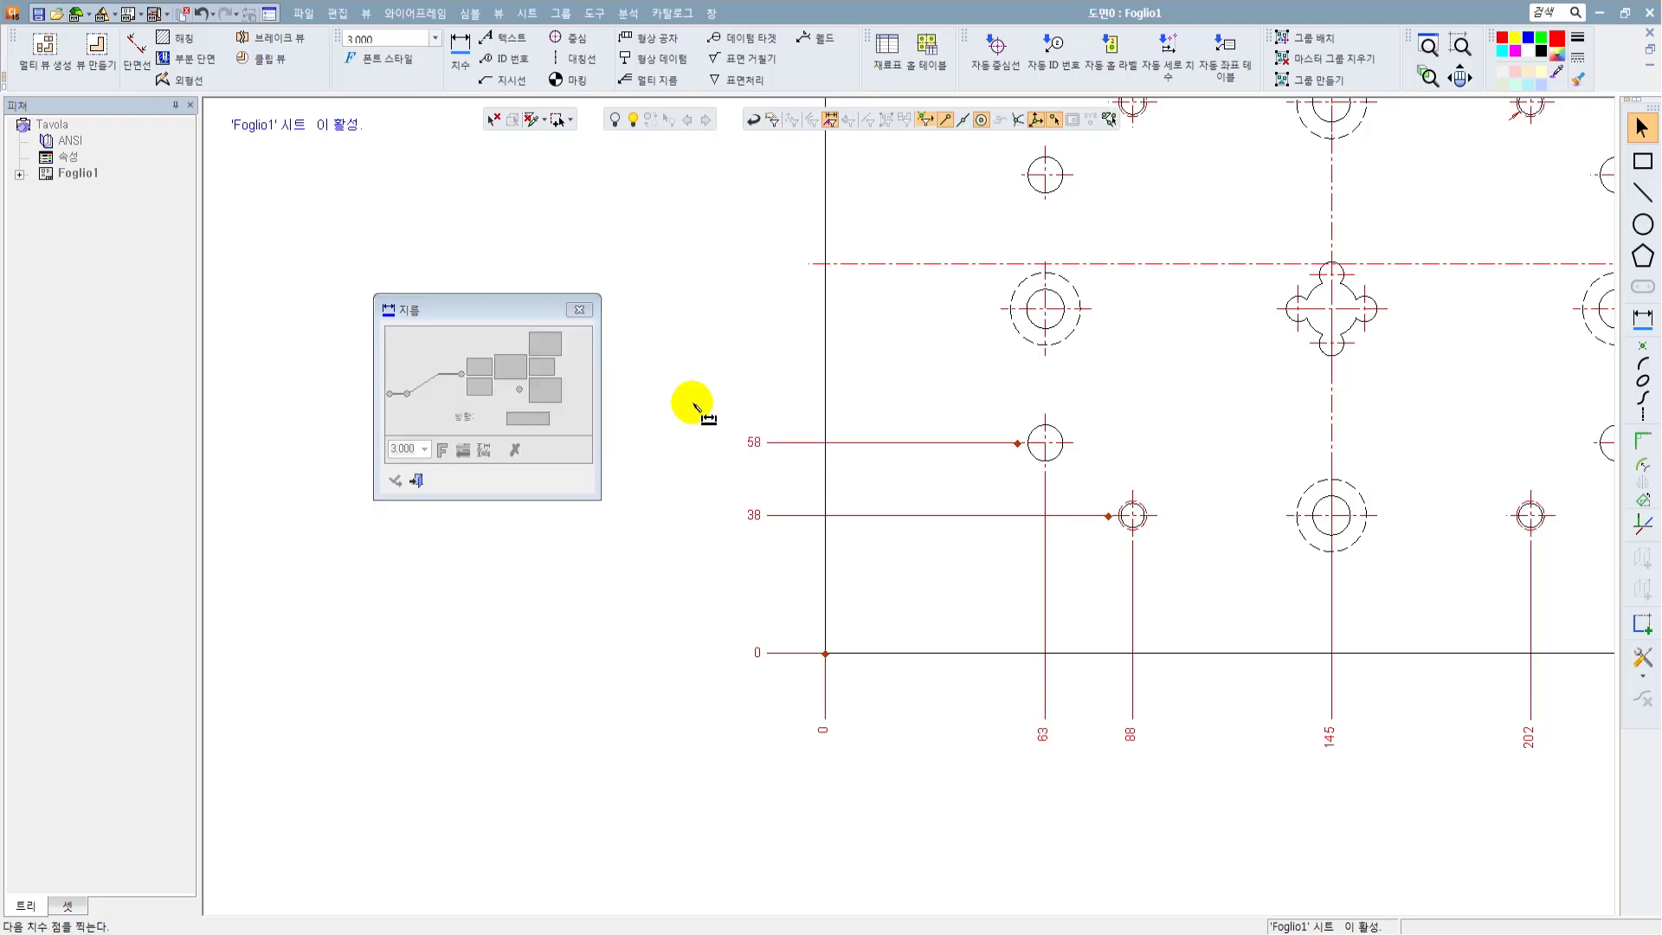
middle_drag(962, 468, 983, 450)
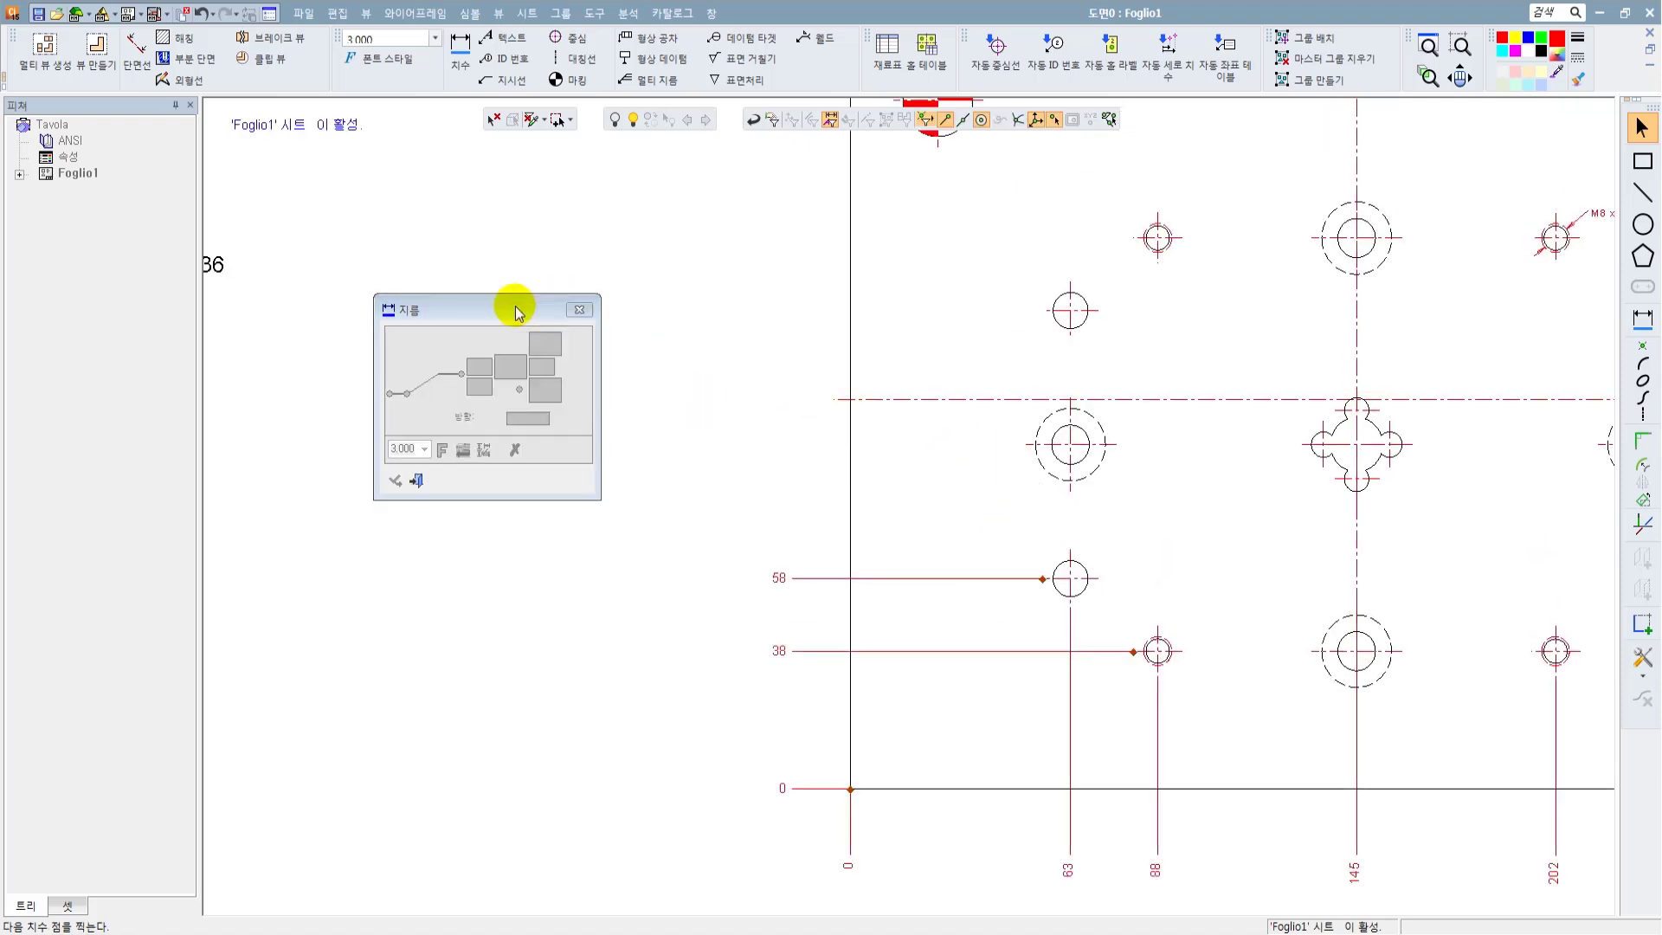
click(1028, 444)
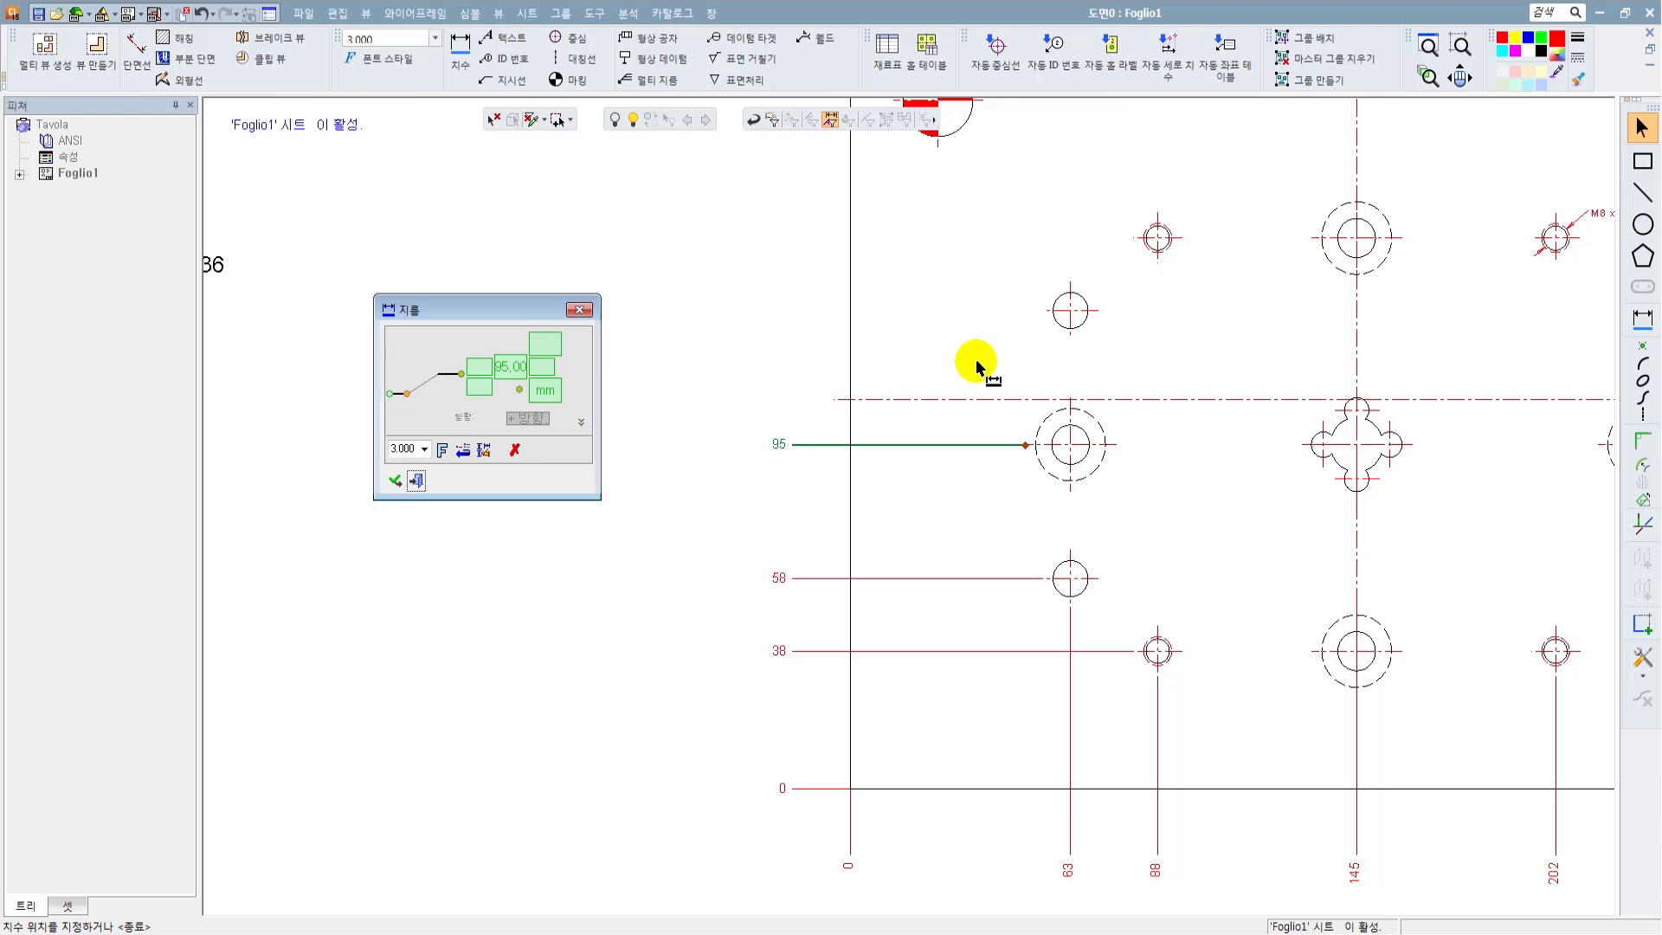
key(Return)
Step: Extend the vertical ordinates to the upper-left plain hole, red-quartered hole, tapped hole and the plate's upper-left corner, and finish the set
click(1047, 311)
middle_drag(948, 284, 988, 367)
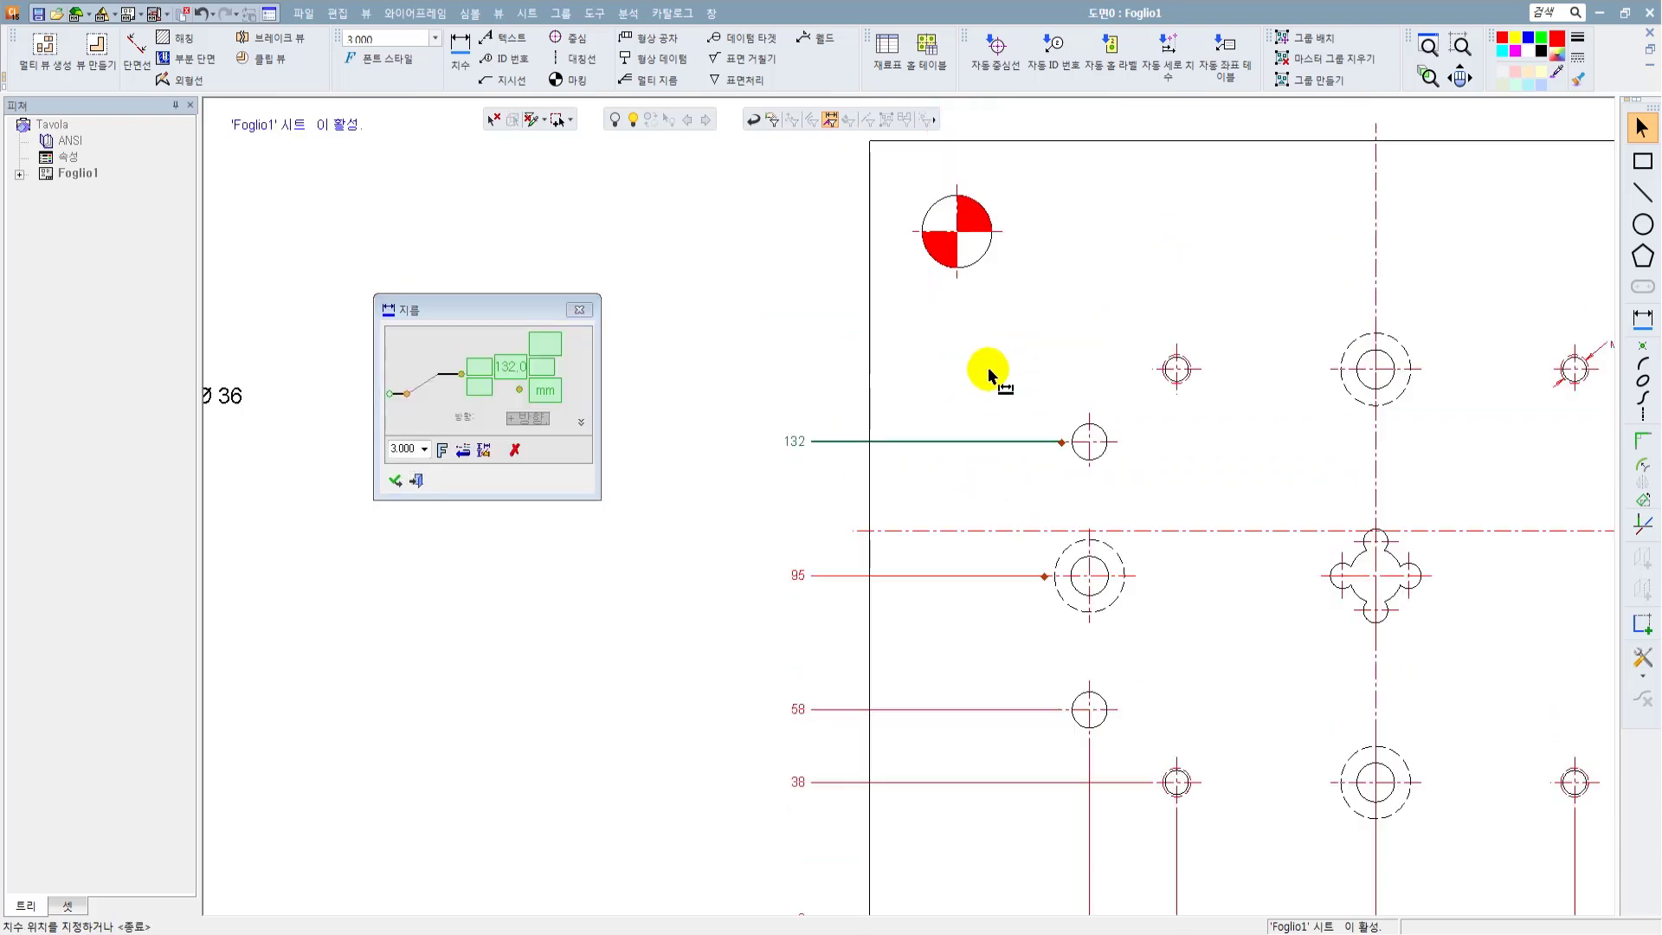
key(Return)
click(910, 233)
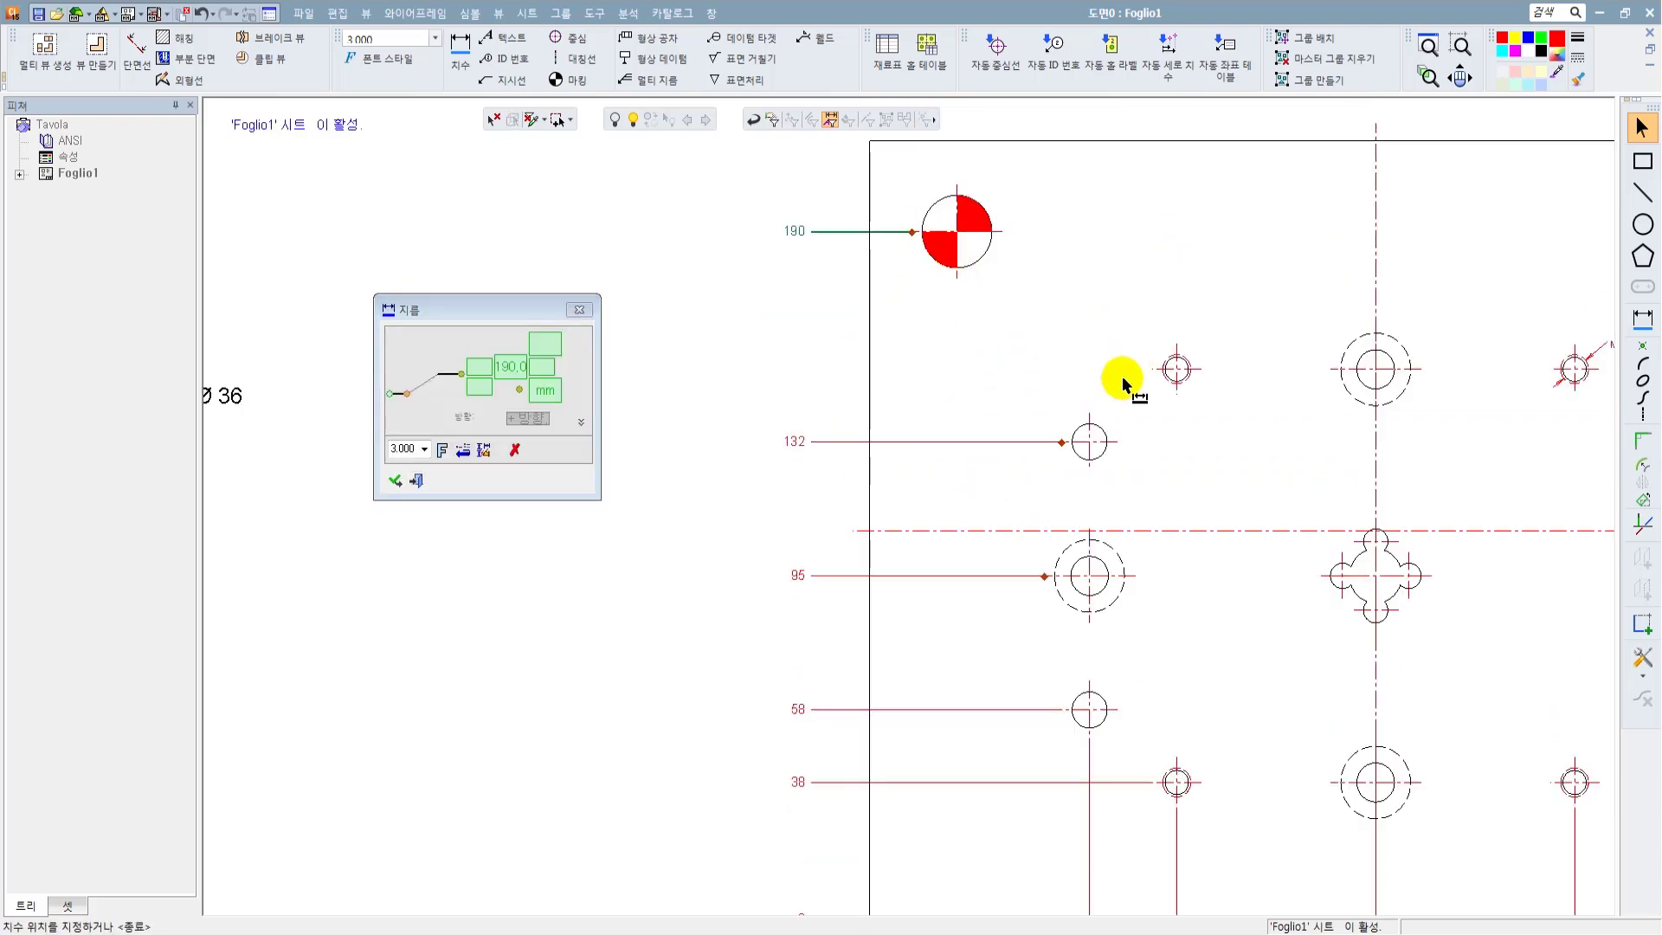
key(Return)
click(1159, 370)
key(Return)
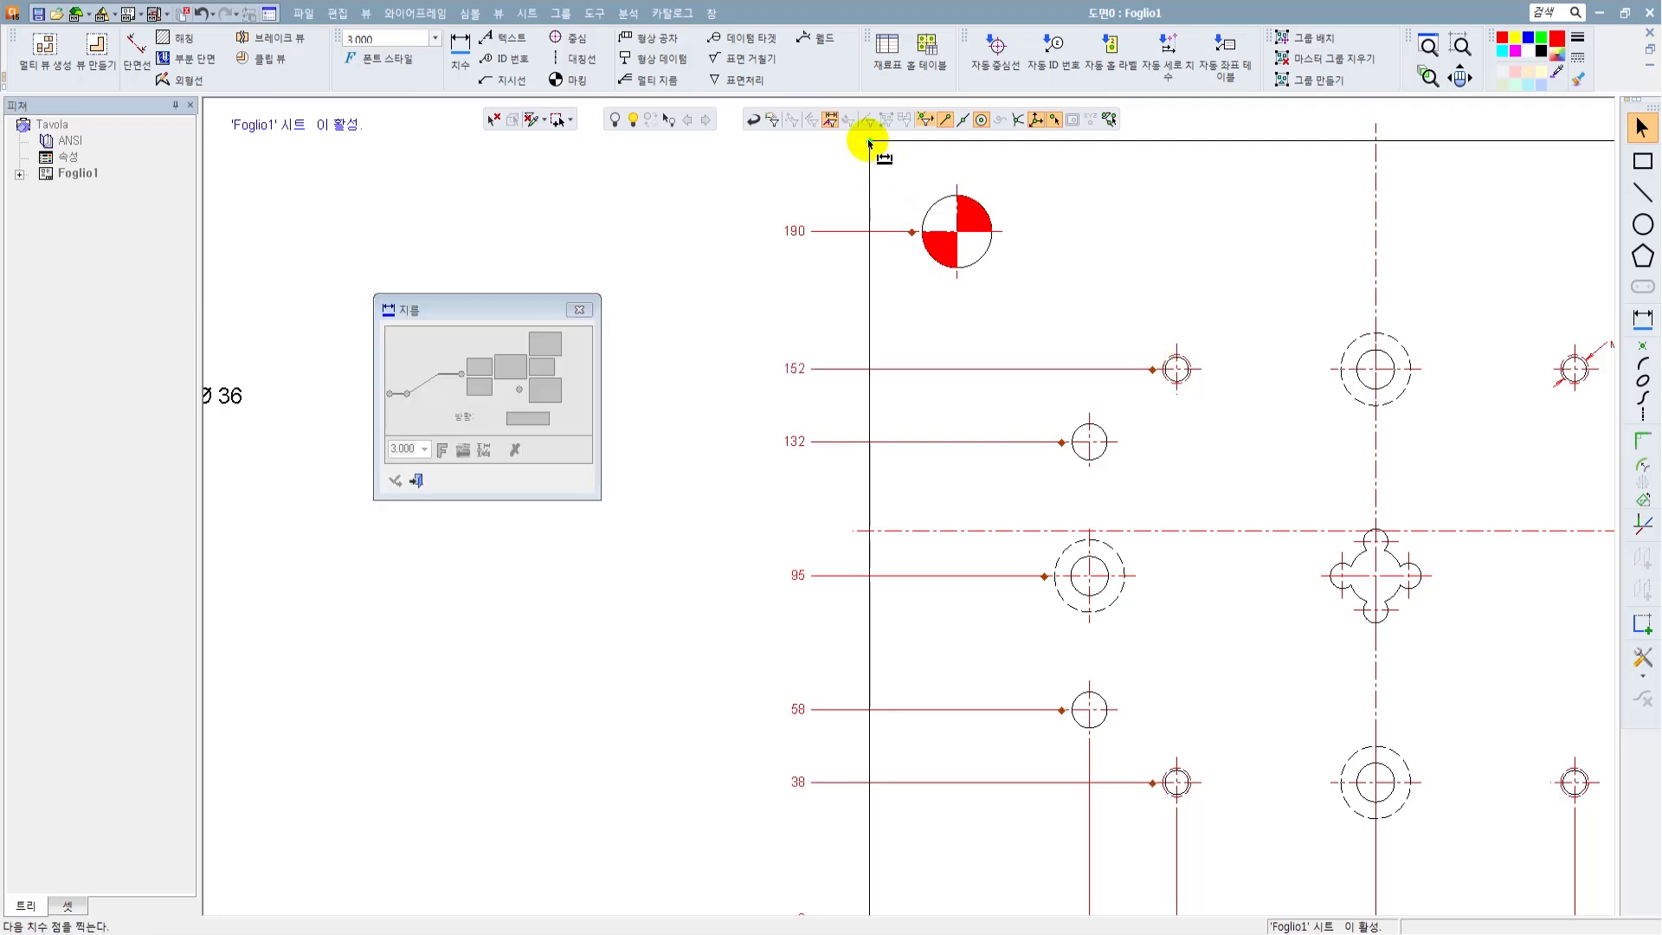
click(868, 141)
key(Return)
scroll(990, 475, down, 3)
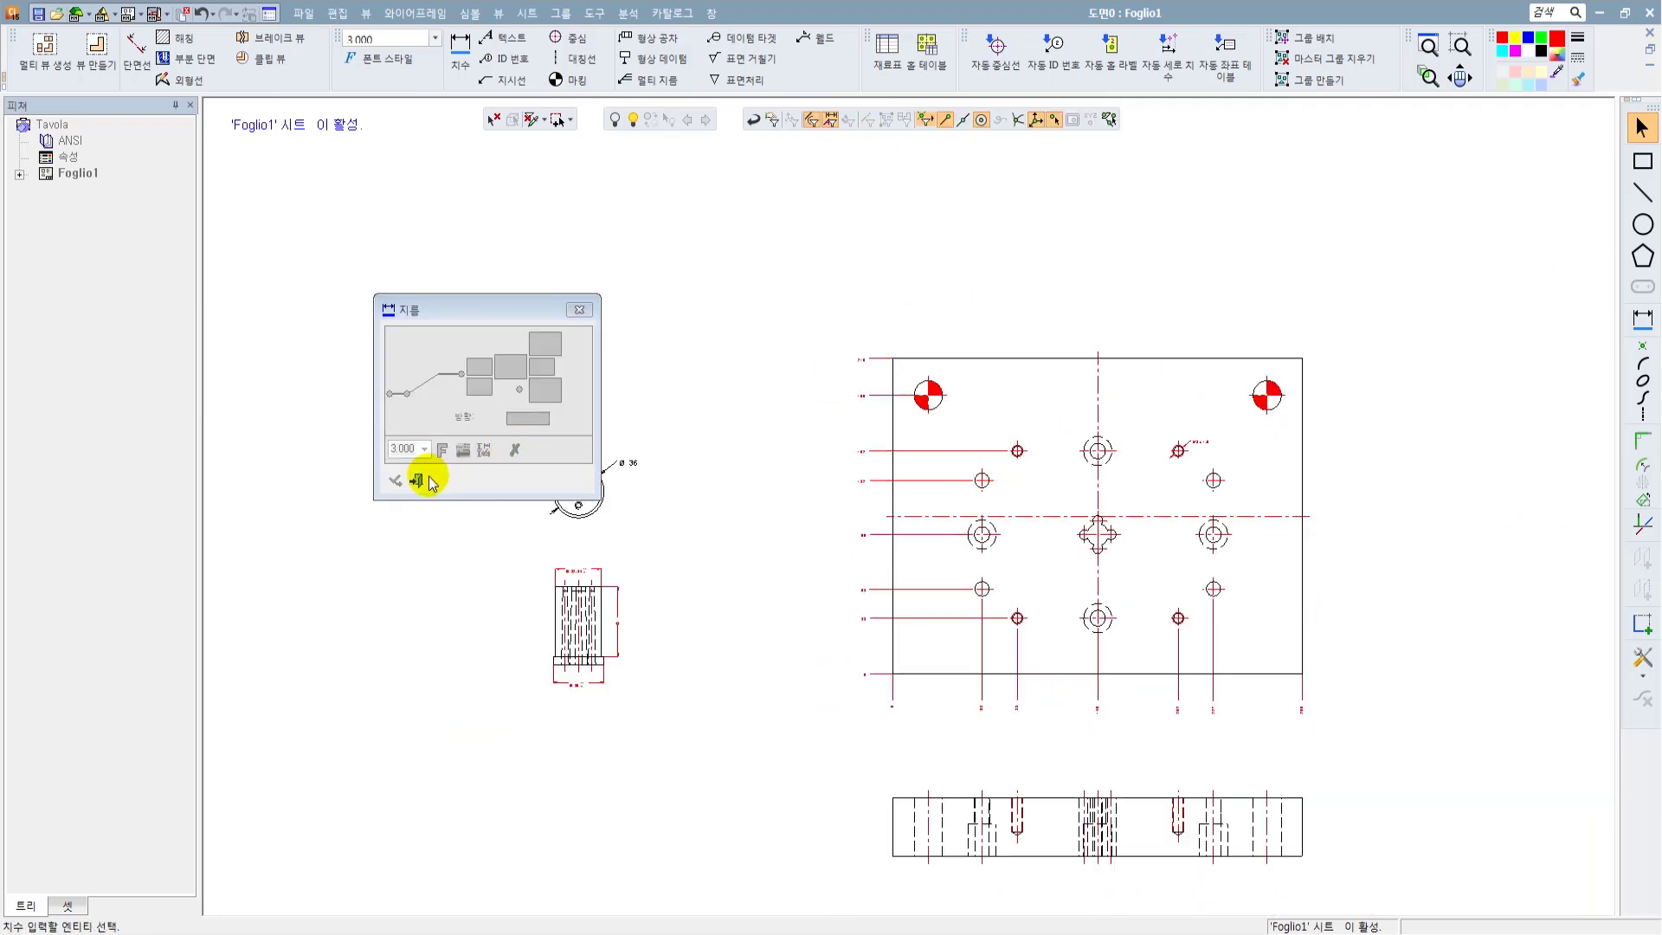
click(416, 481)
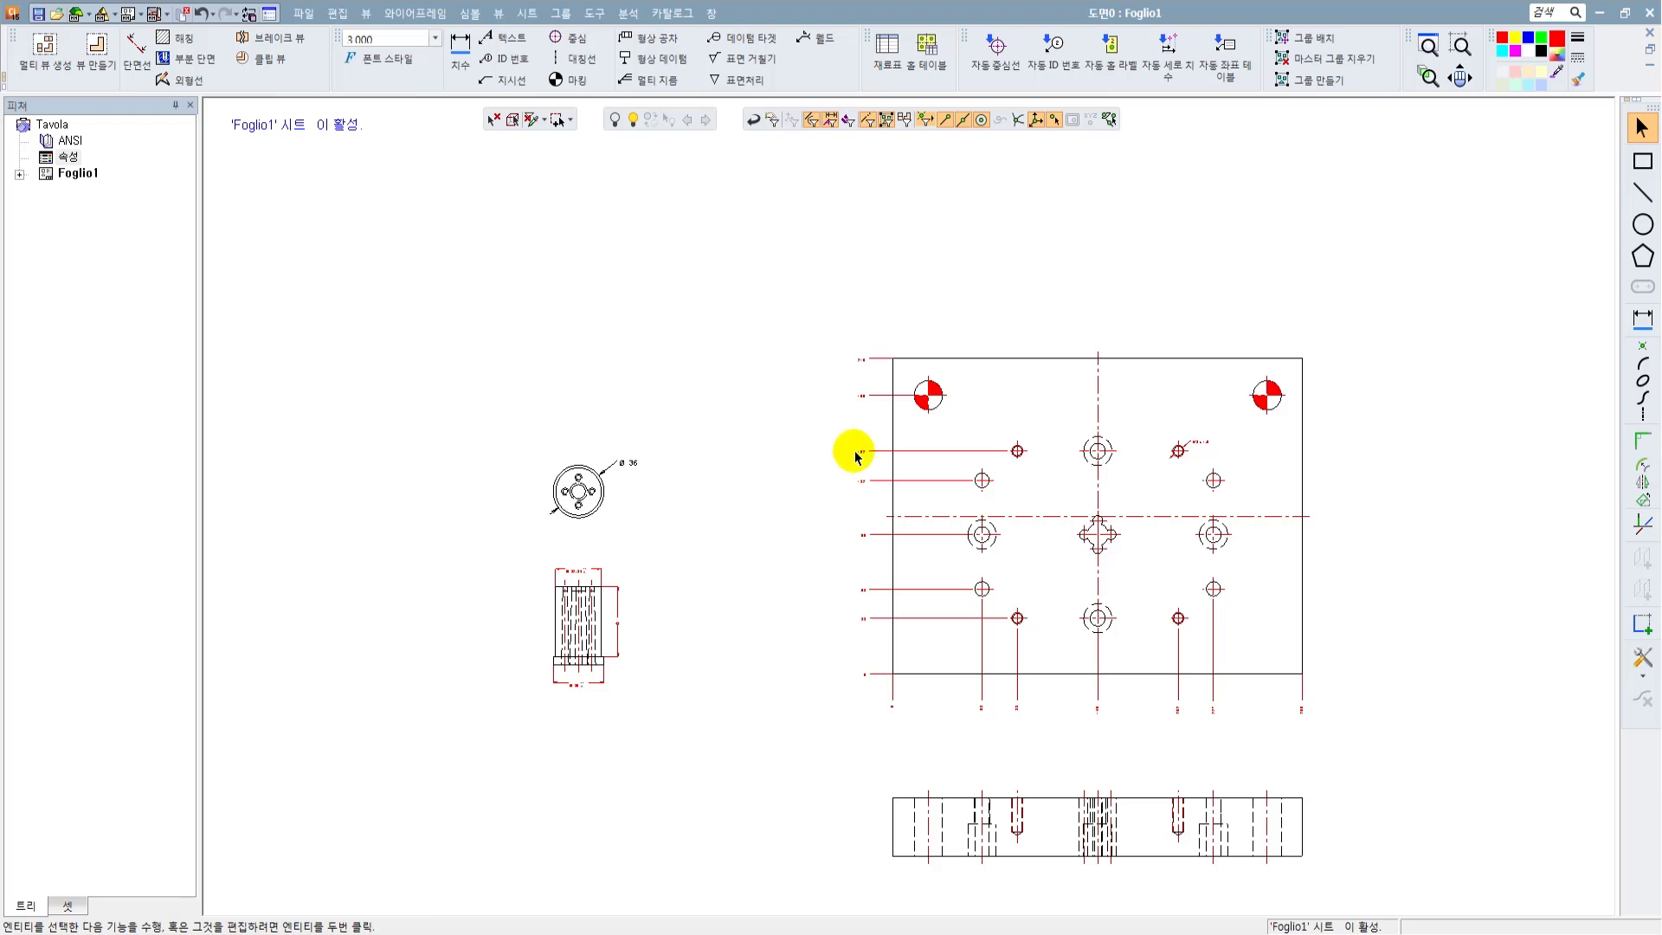
Step: Select all horizontal and vertical ordinate dimensions of the plate view and set their text height to 4
scroll(853, 452, up, 2)
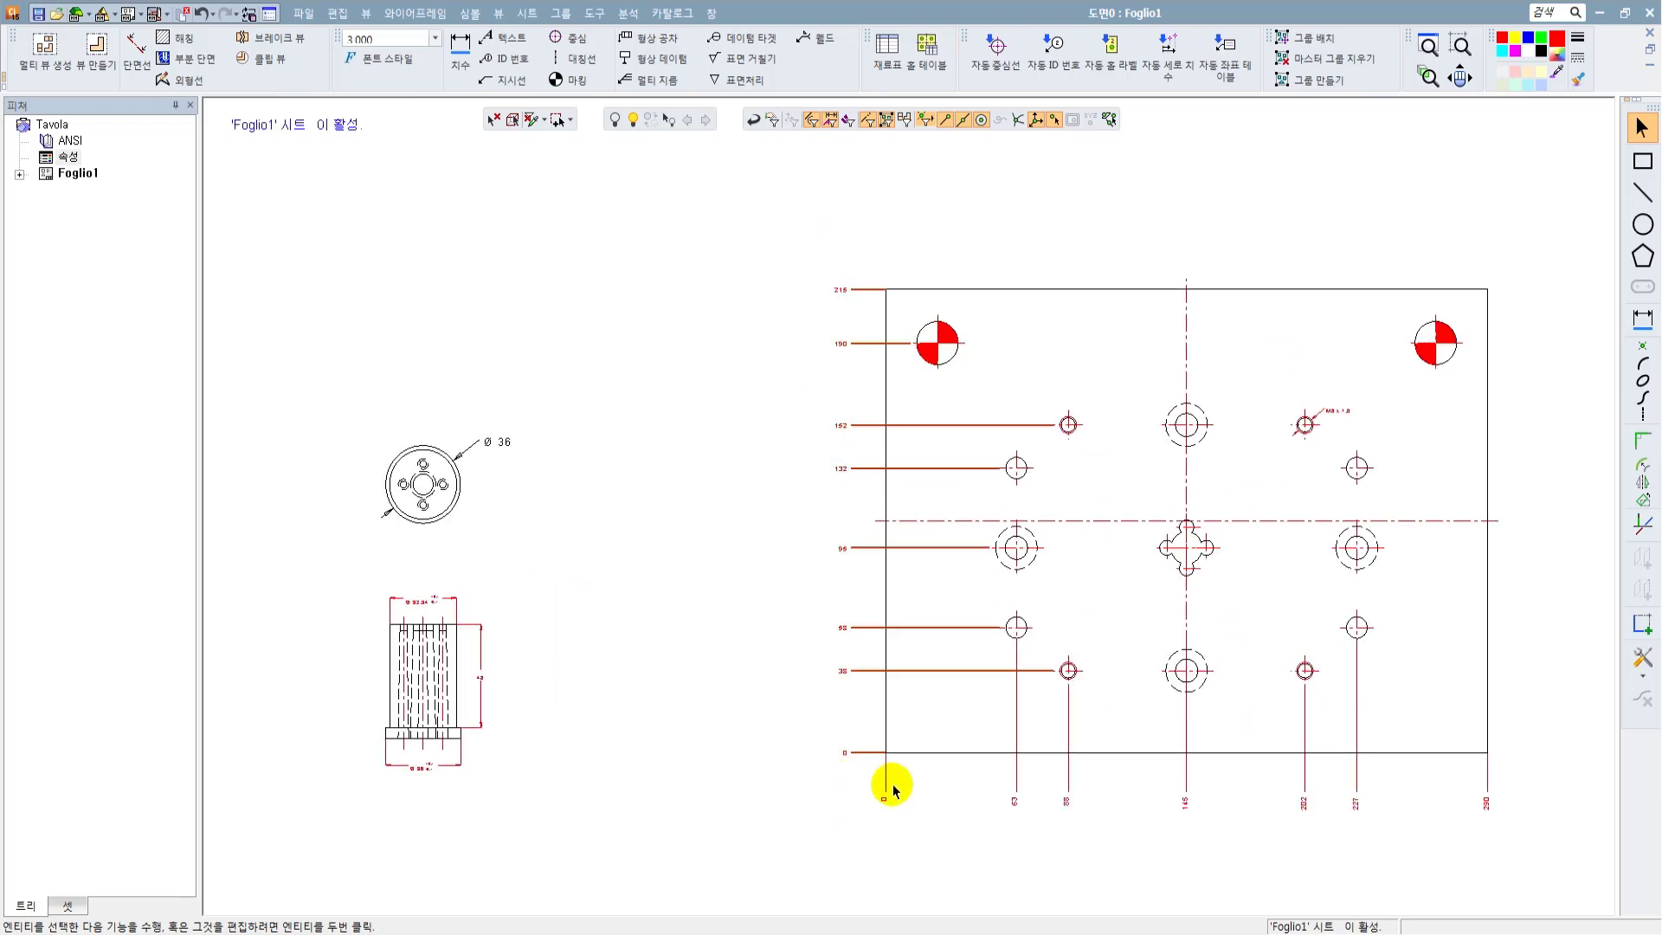
middle_drag(792, 673, 753, 638)
drag(786, 742, 1438, 813)
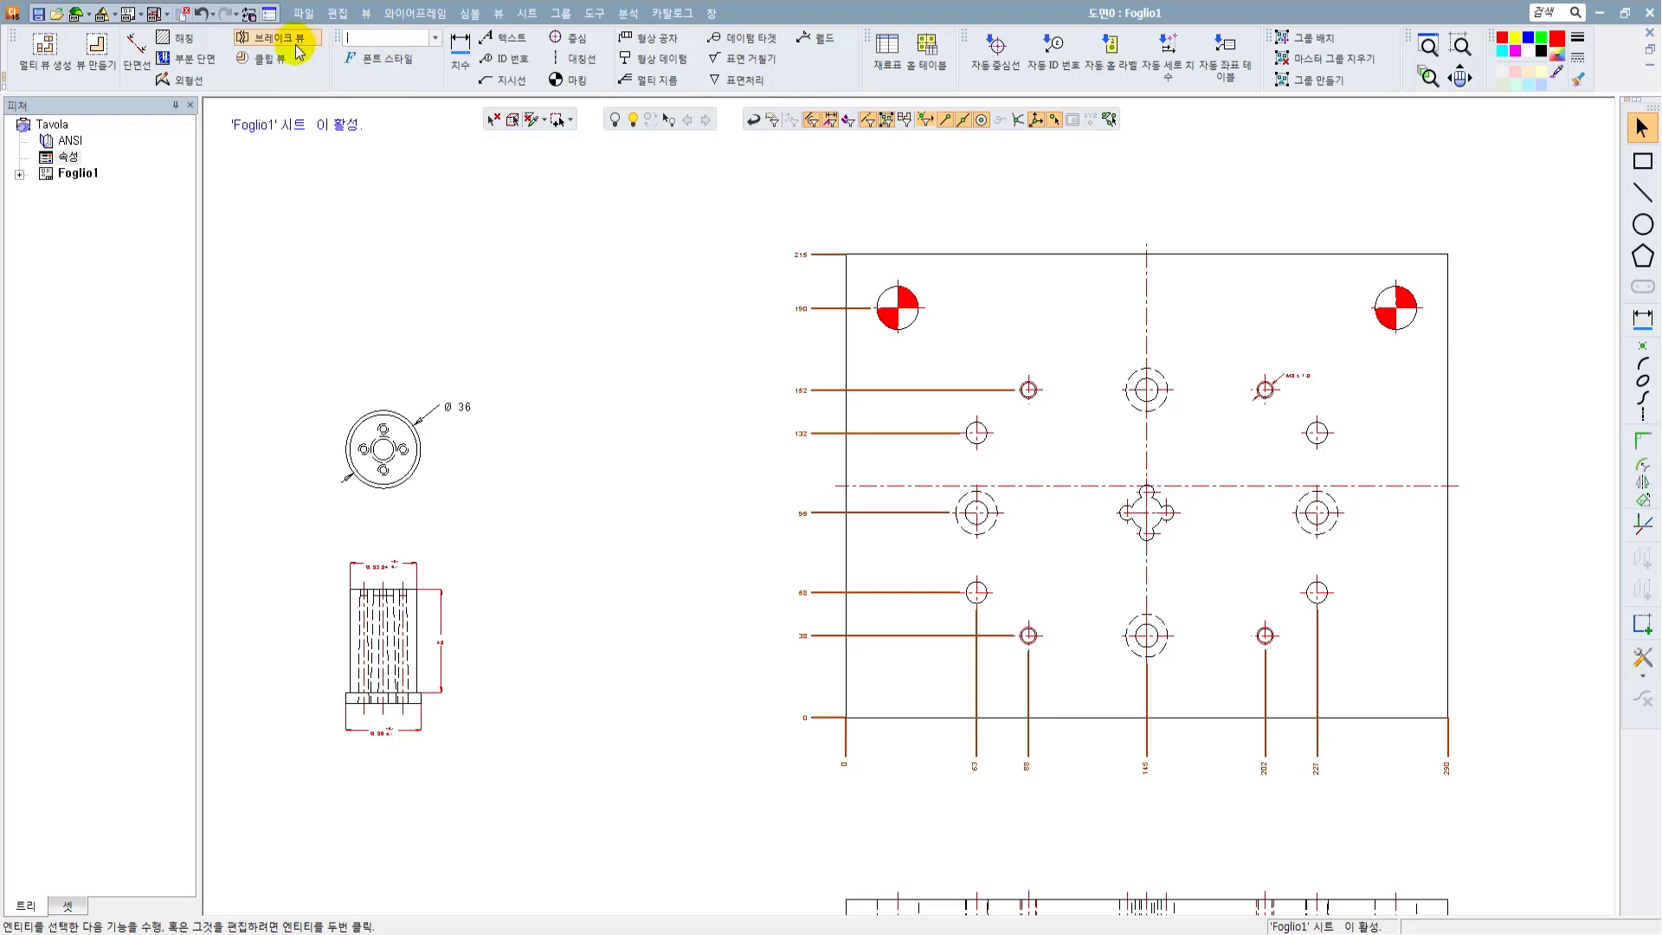
key(Return)
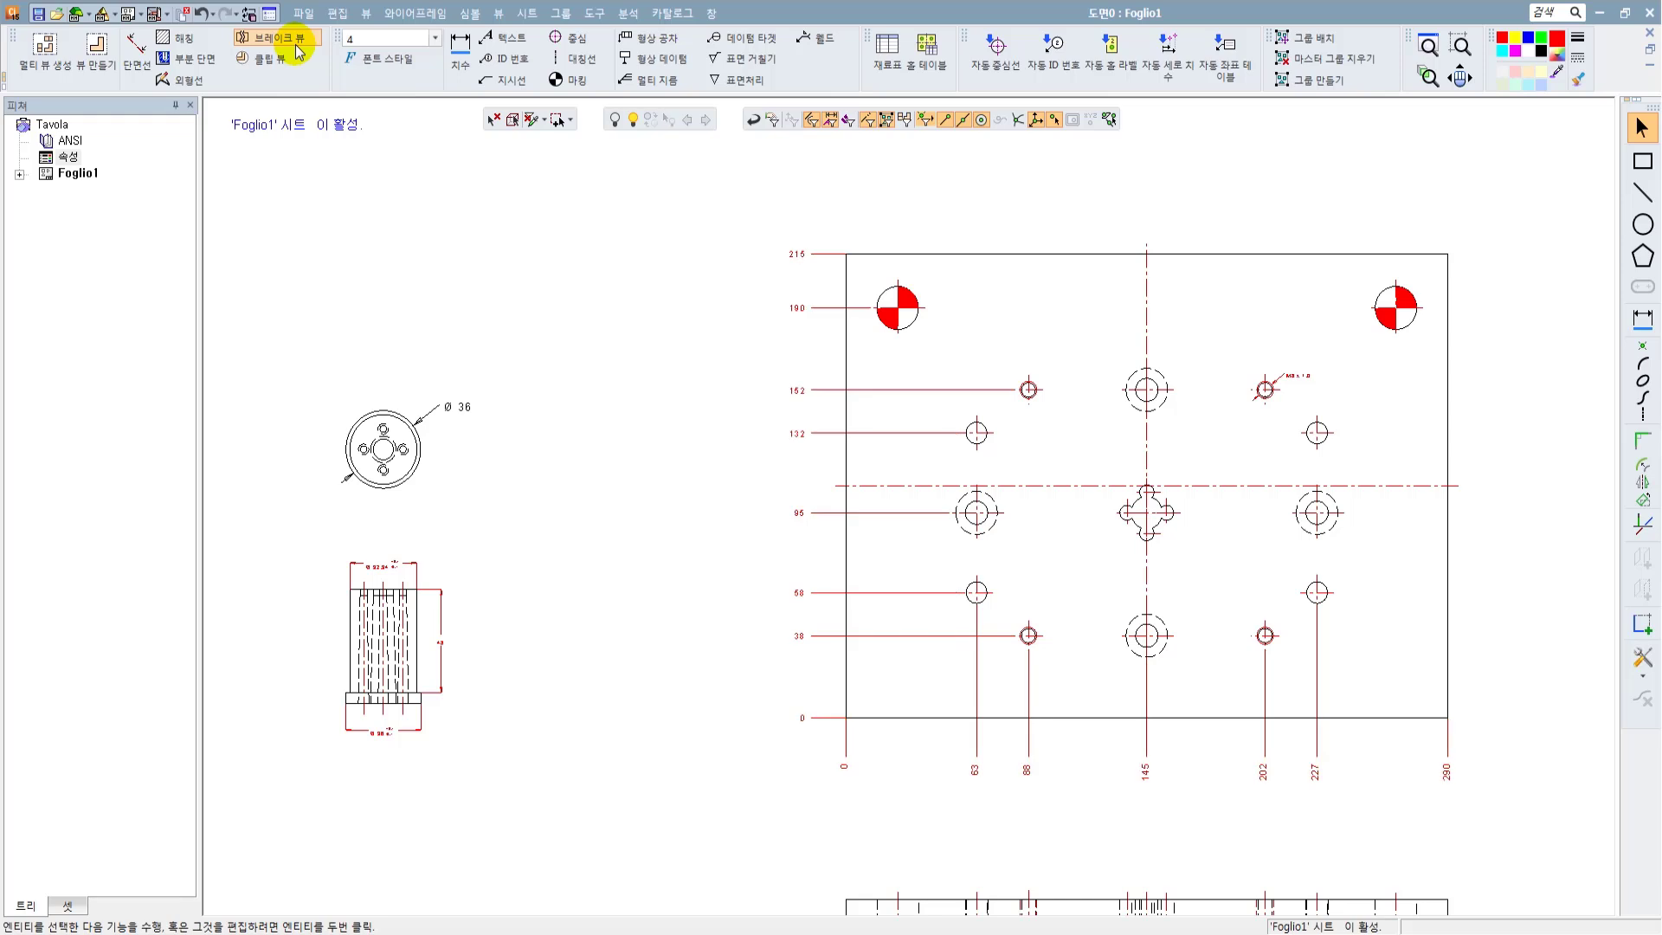
scroll(1212, 623, up, 1)
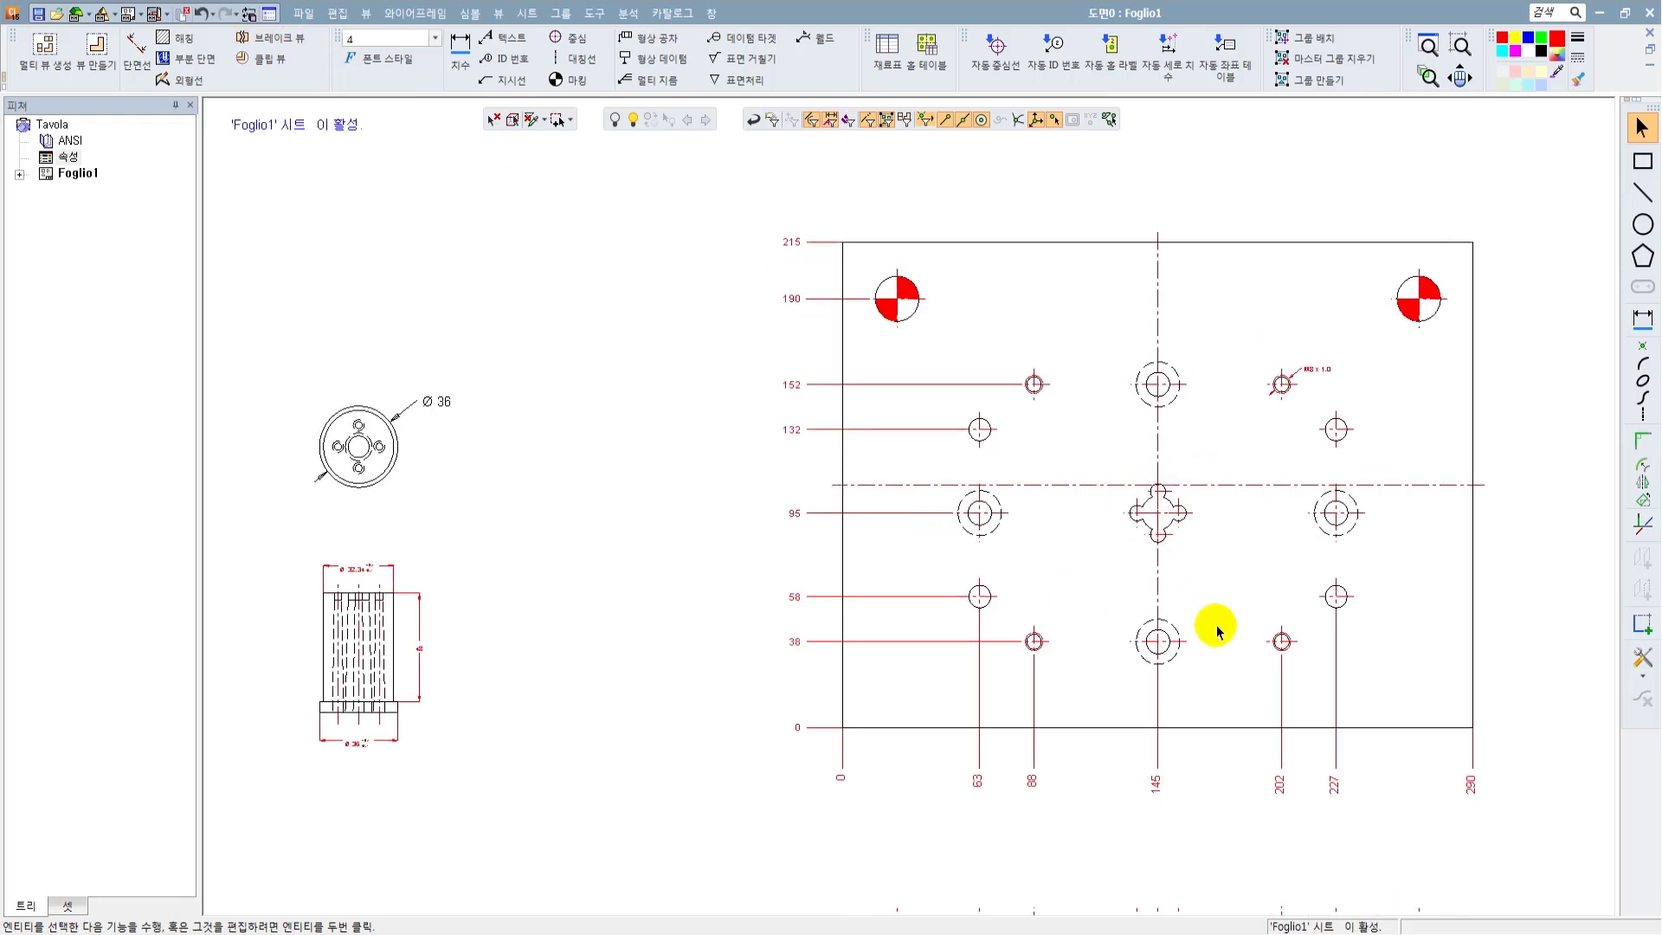
middle_drag(1213, 623, 1053, 524)
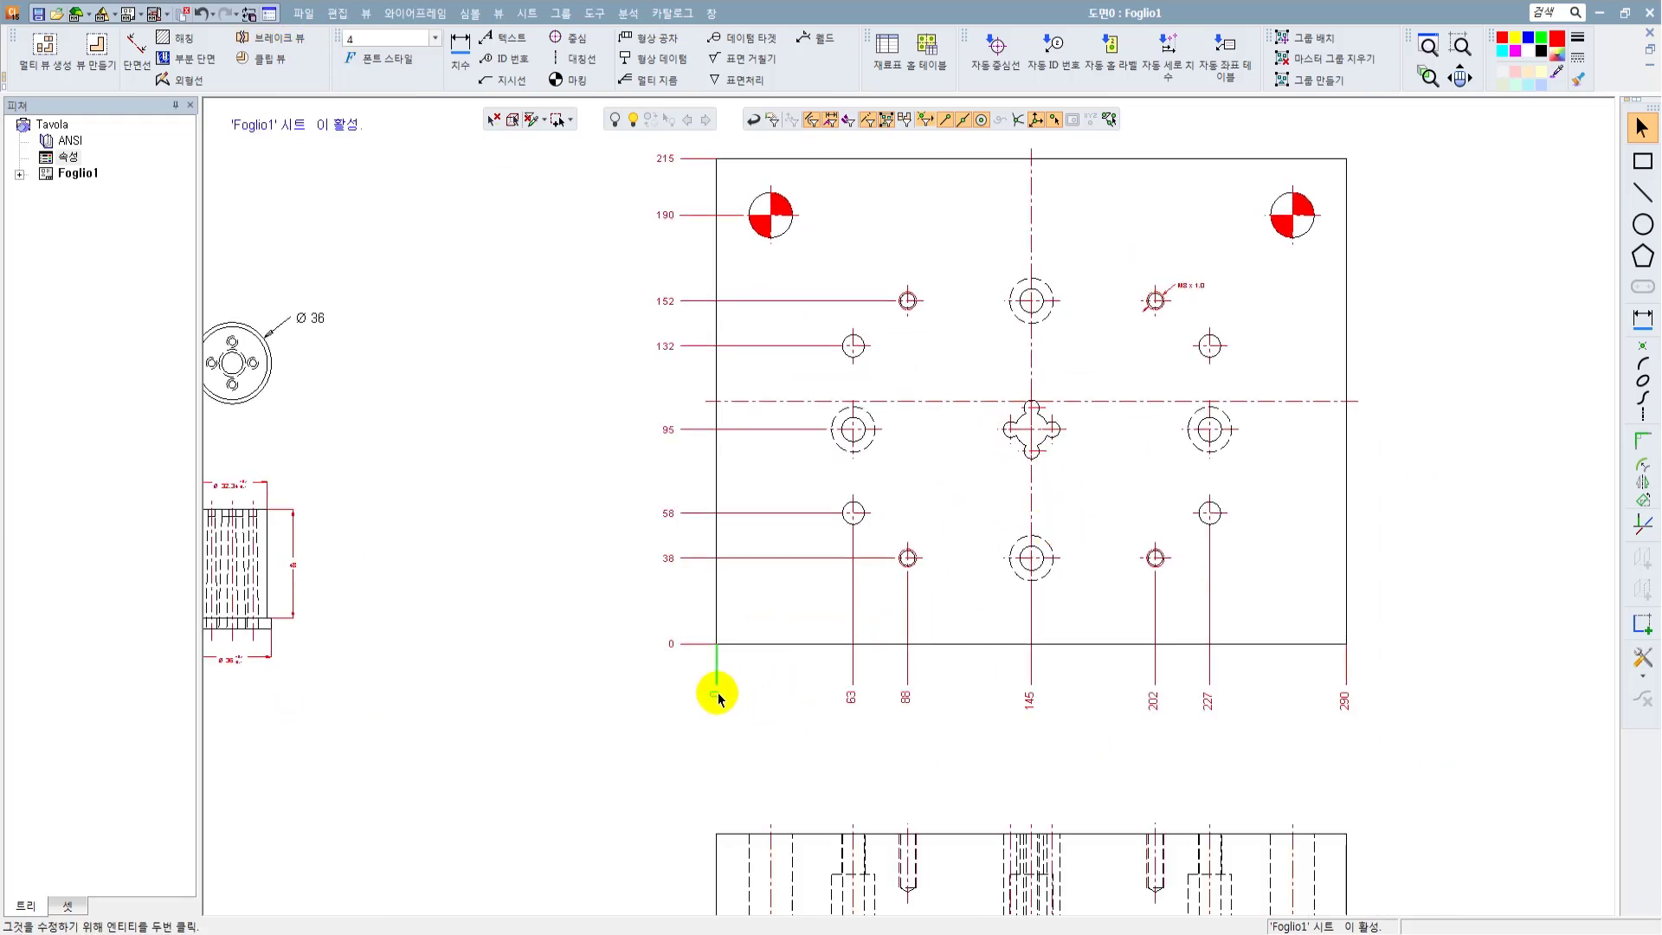
middle_drag(1182, 676, 960, 689)
right_click(1335, 450)
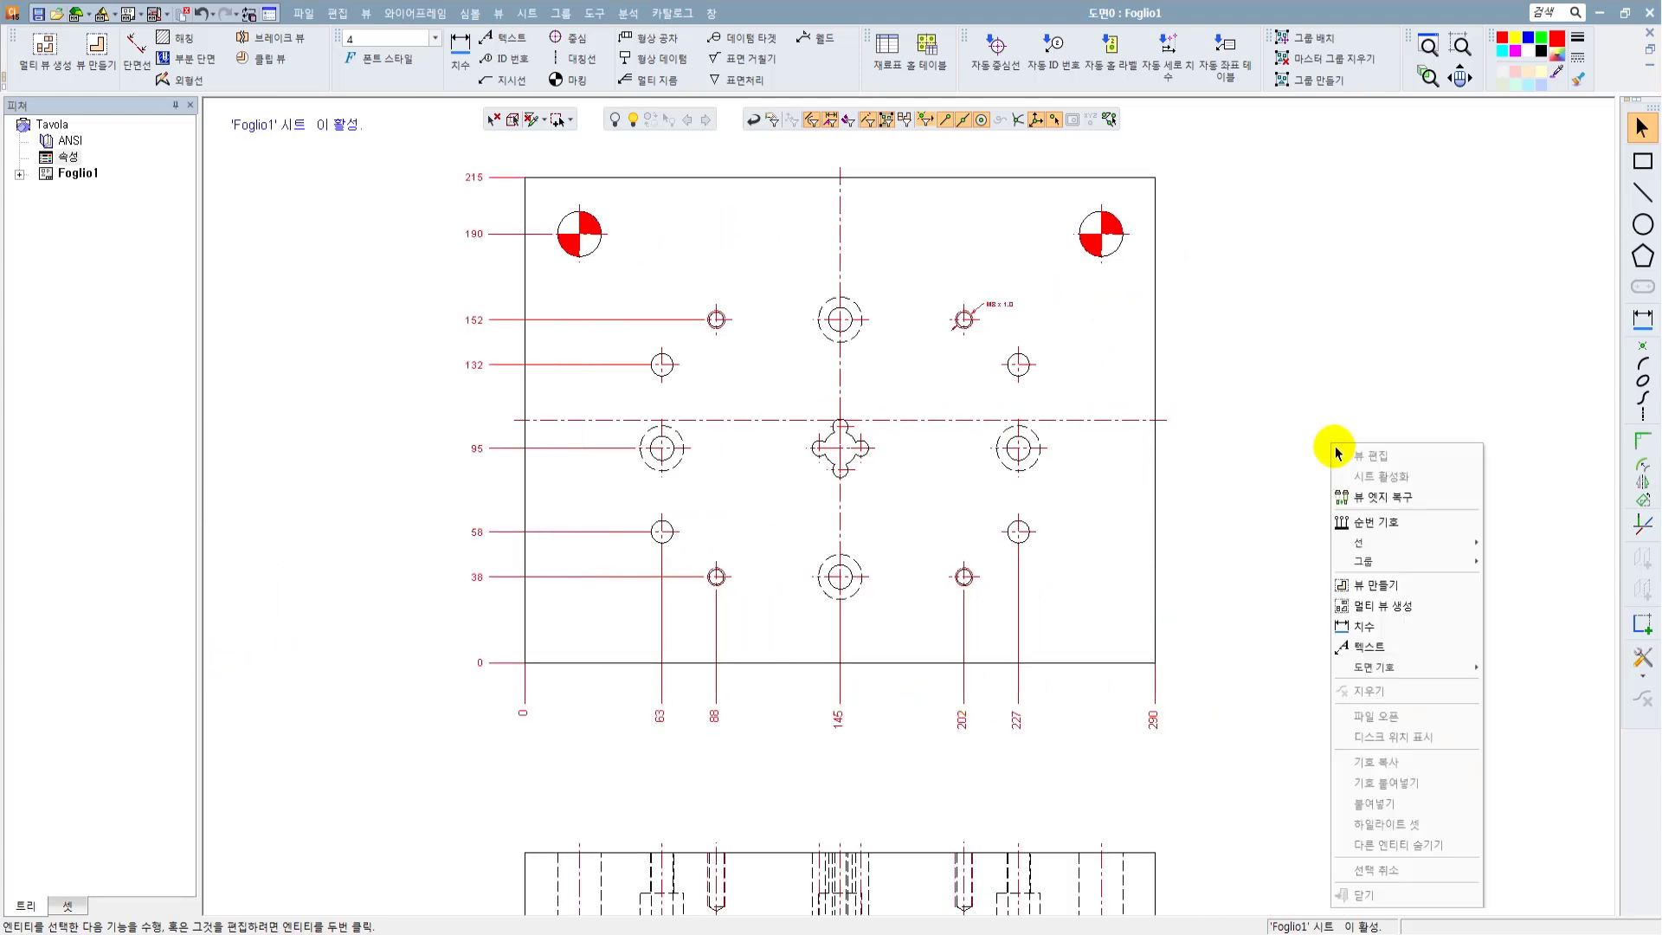
click(1359, 523)
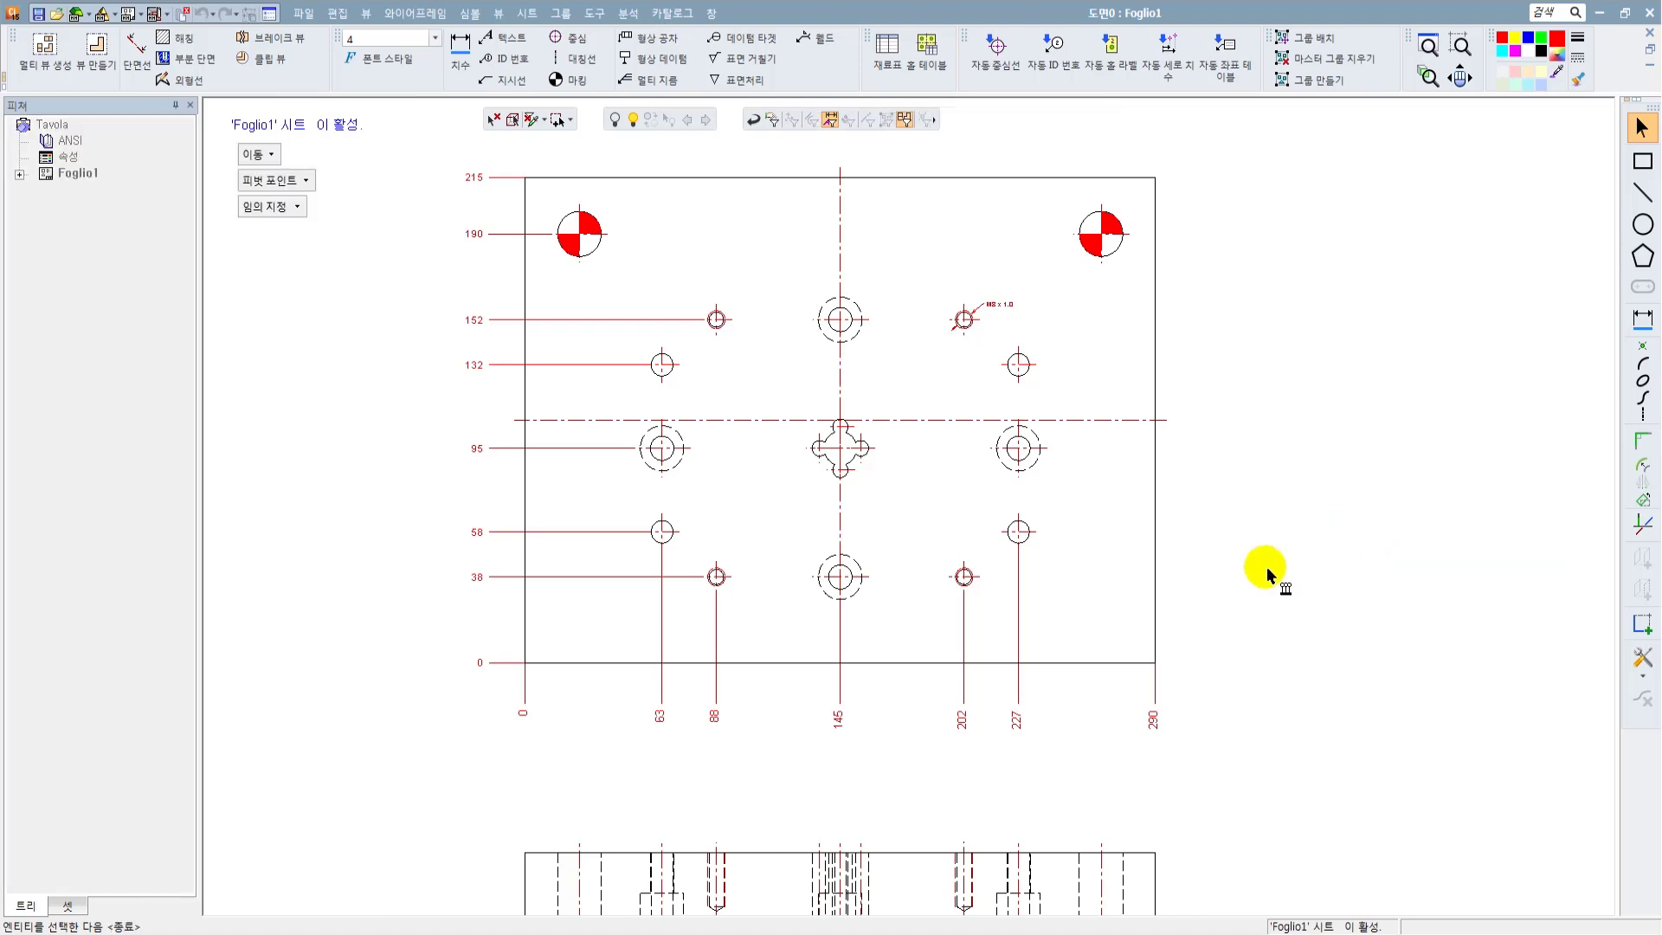
key(Escape)
Step: Start the symbol arrangement command (순번 기호) in Move mode and select all horizontal ordinates below the plate
right_click(344, 239)
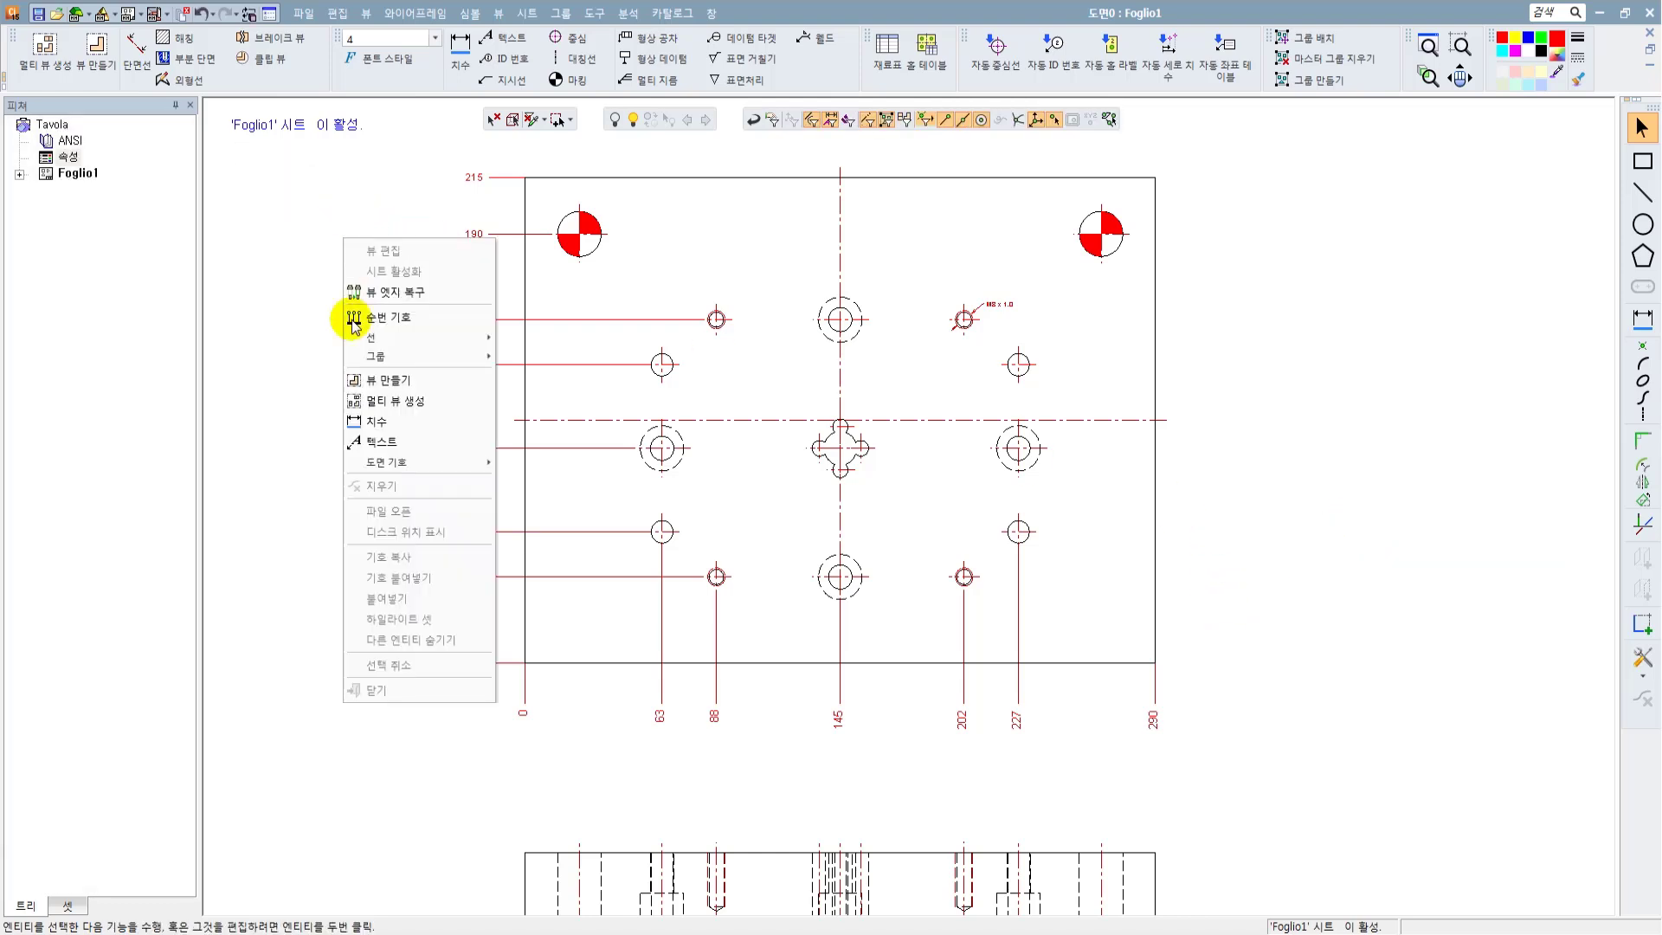
mouse_move(455, 465)
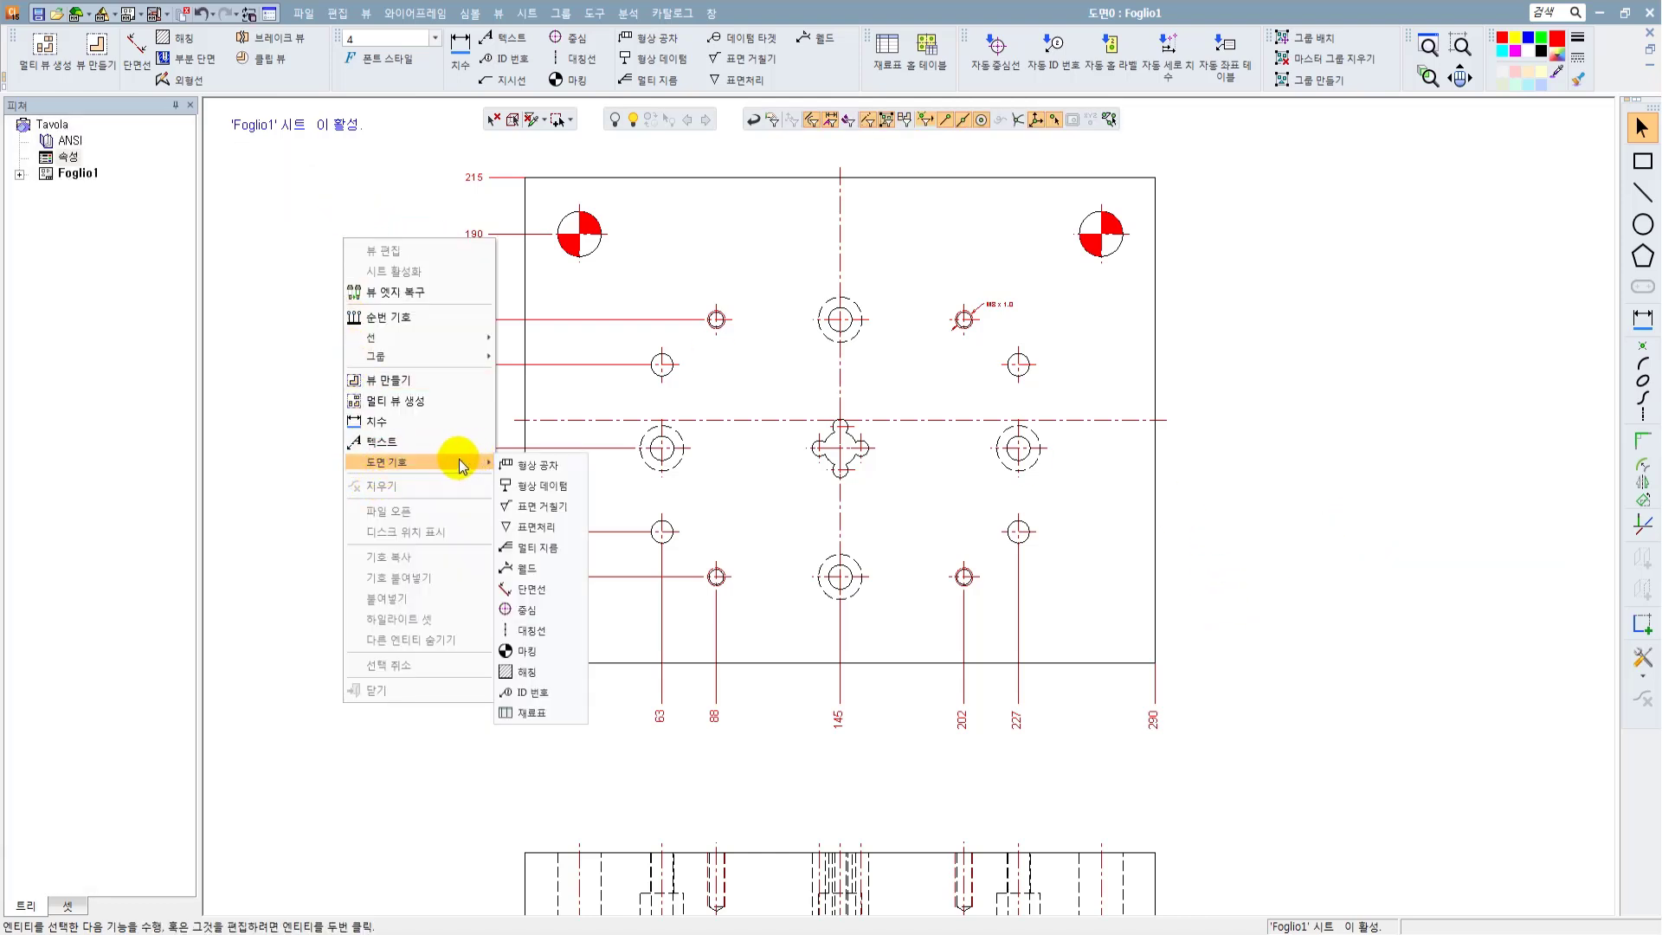
click(407, 318)
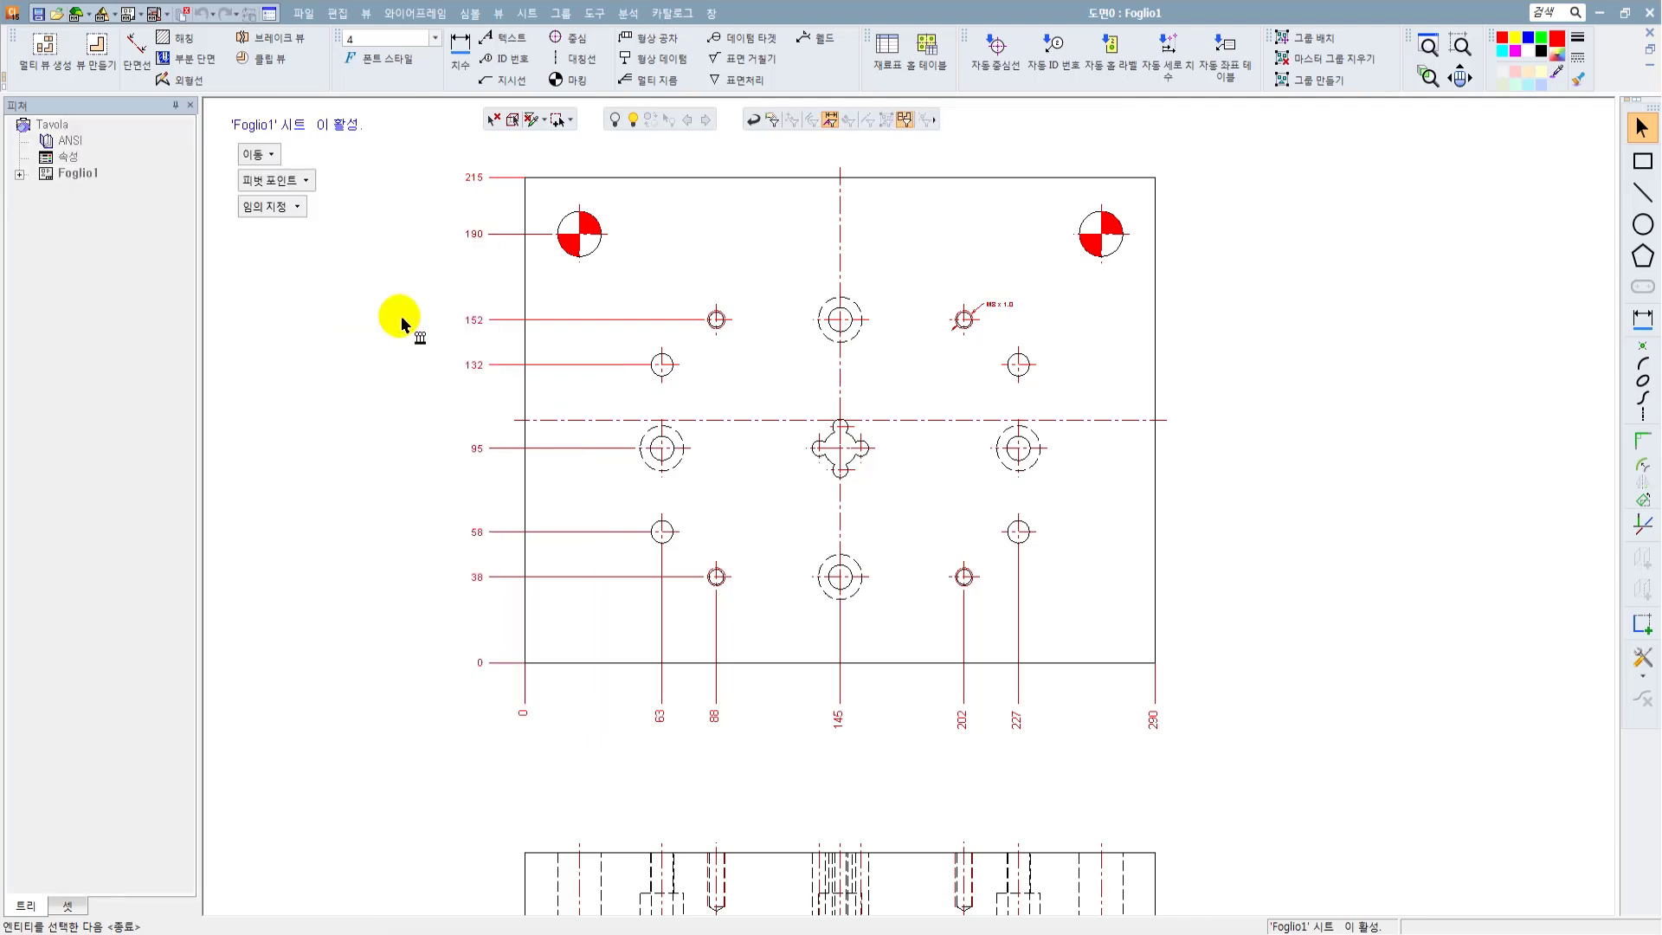
click(260, 154)
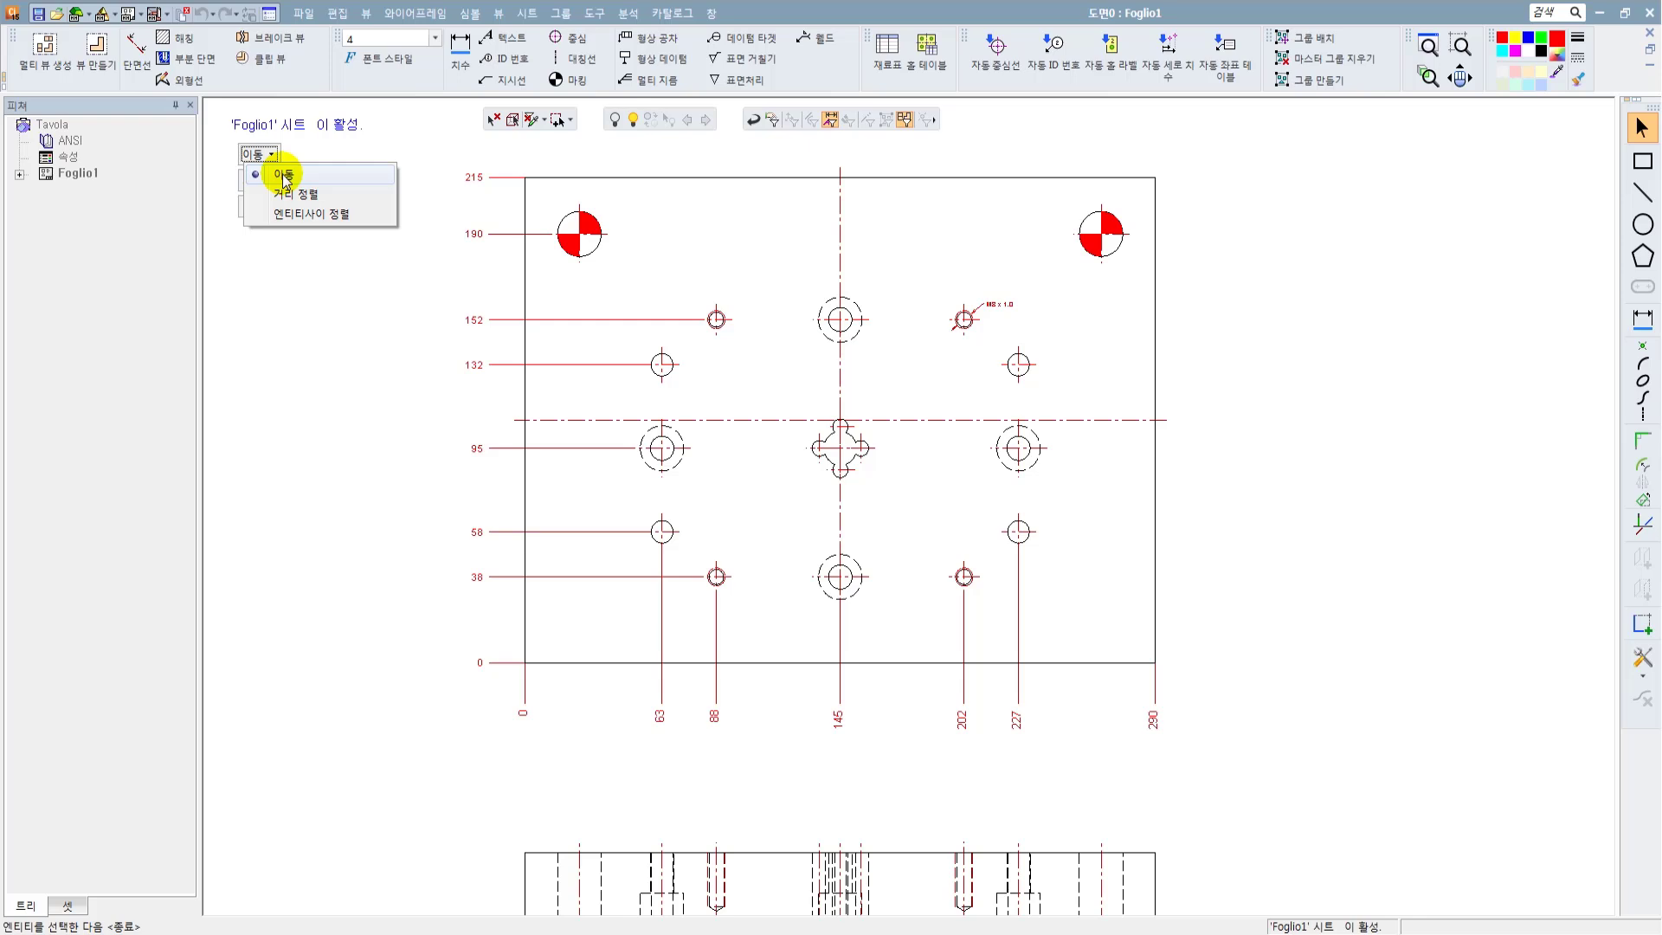
click(286, 176)
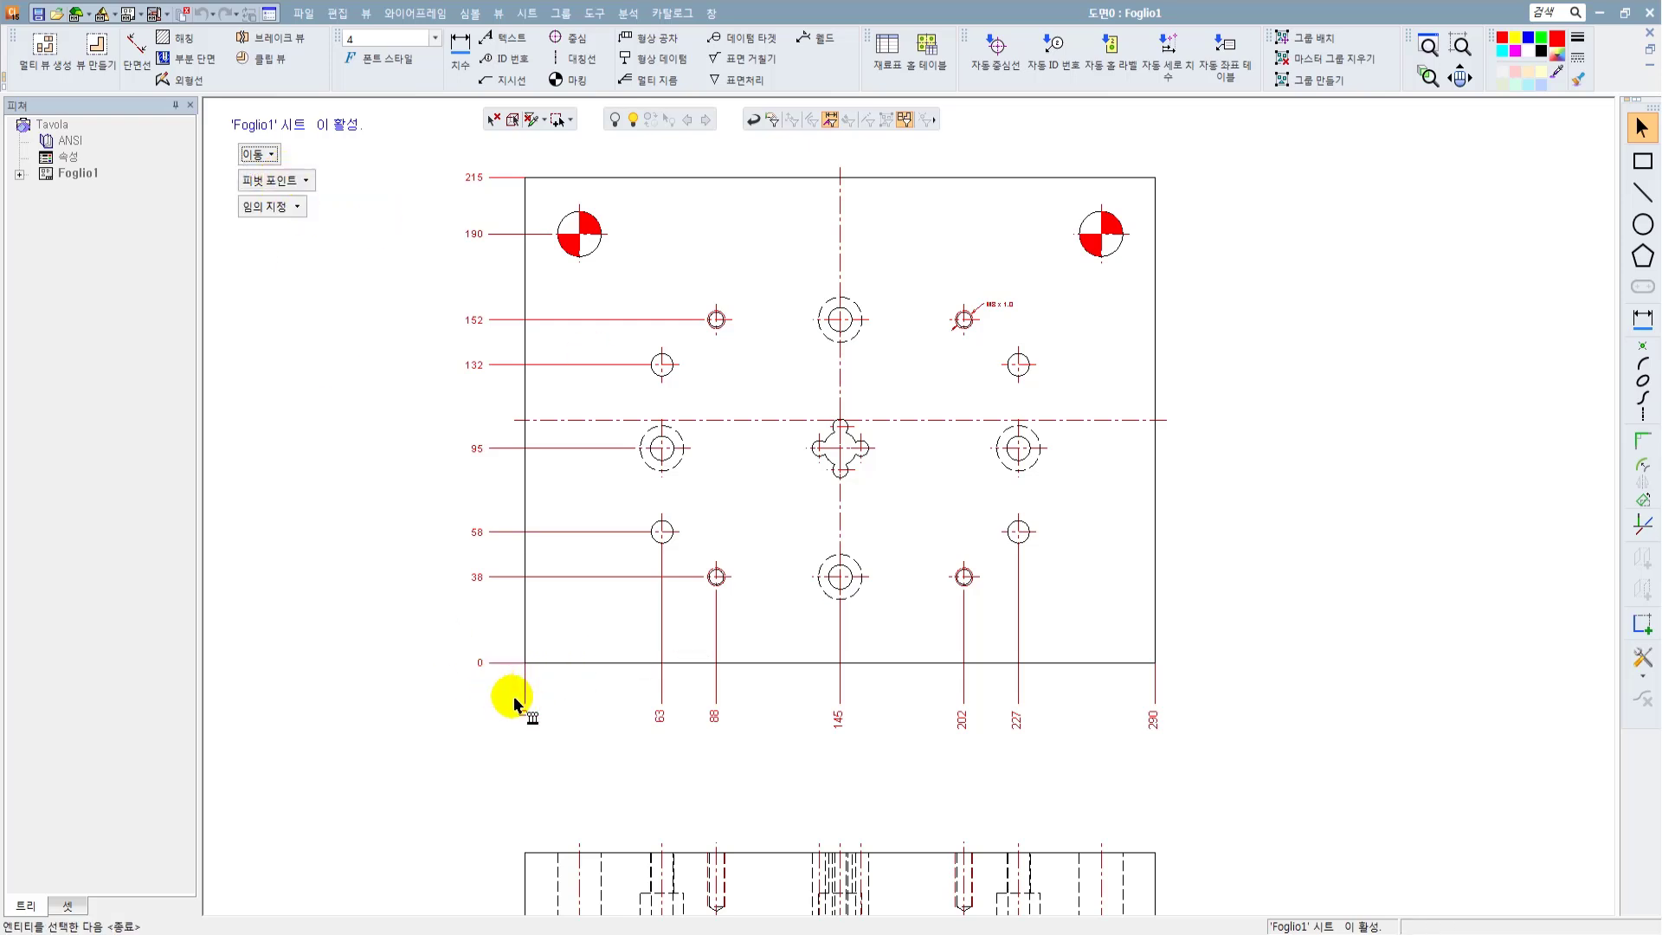
drag(511, 690, 1194, 761)
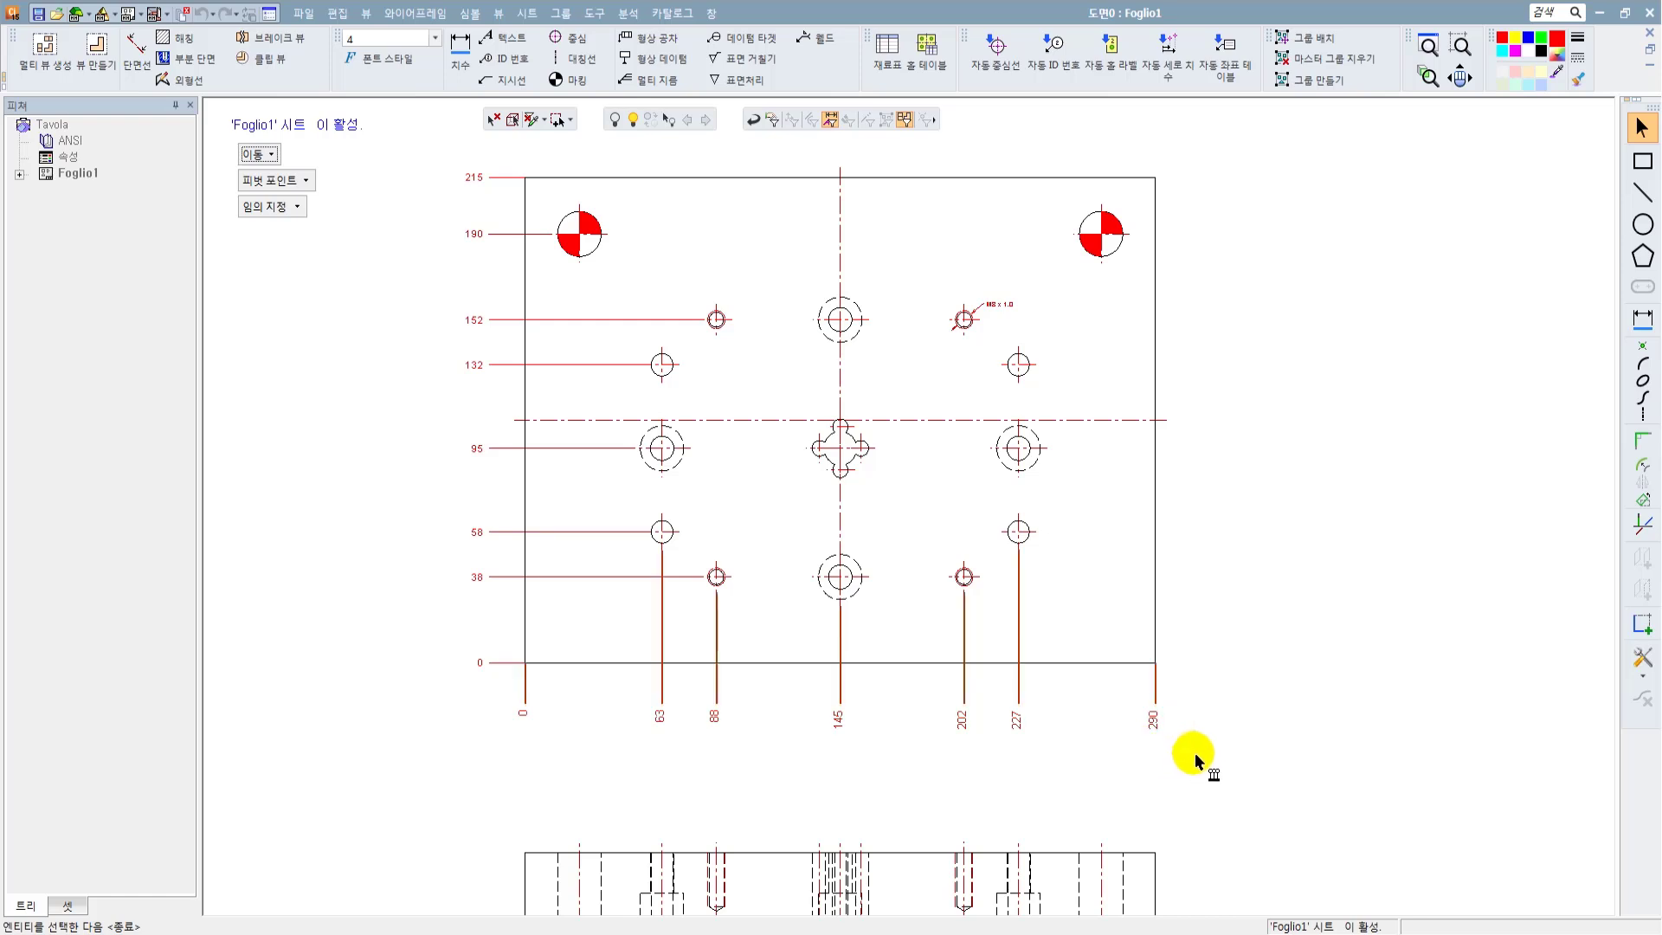
right_click(1227, 716)
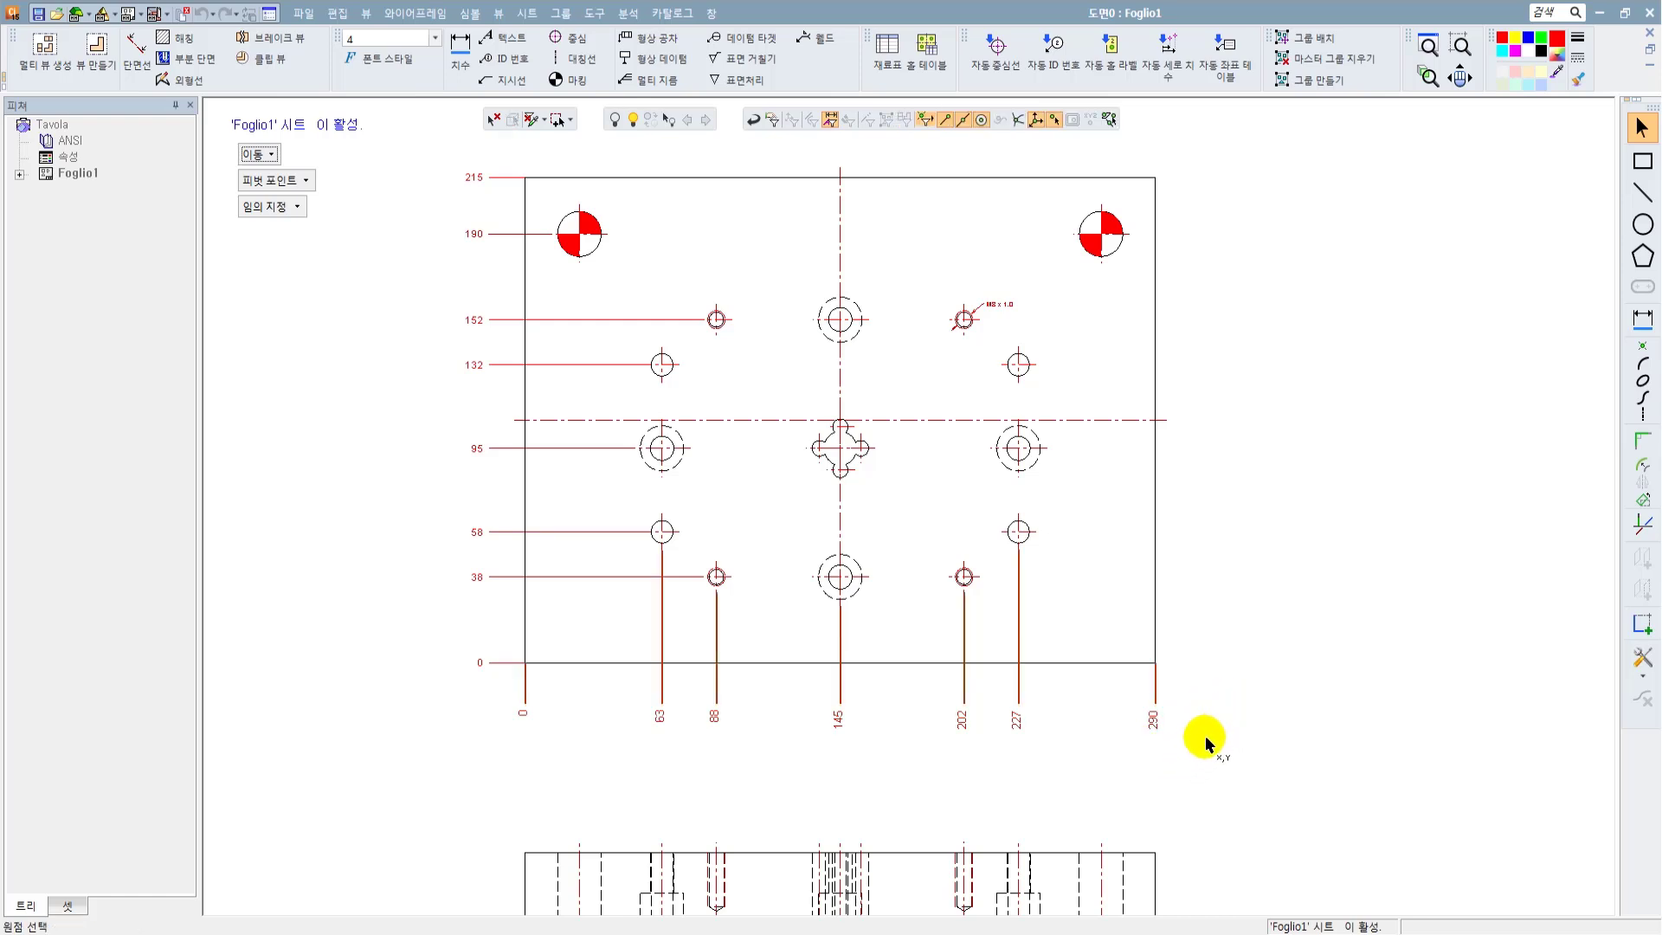
Step: Move the selected horizontal ordinates slightly farther below the plate by picking an origin and trying destination points, and finish the move
click(1205, 737)
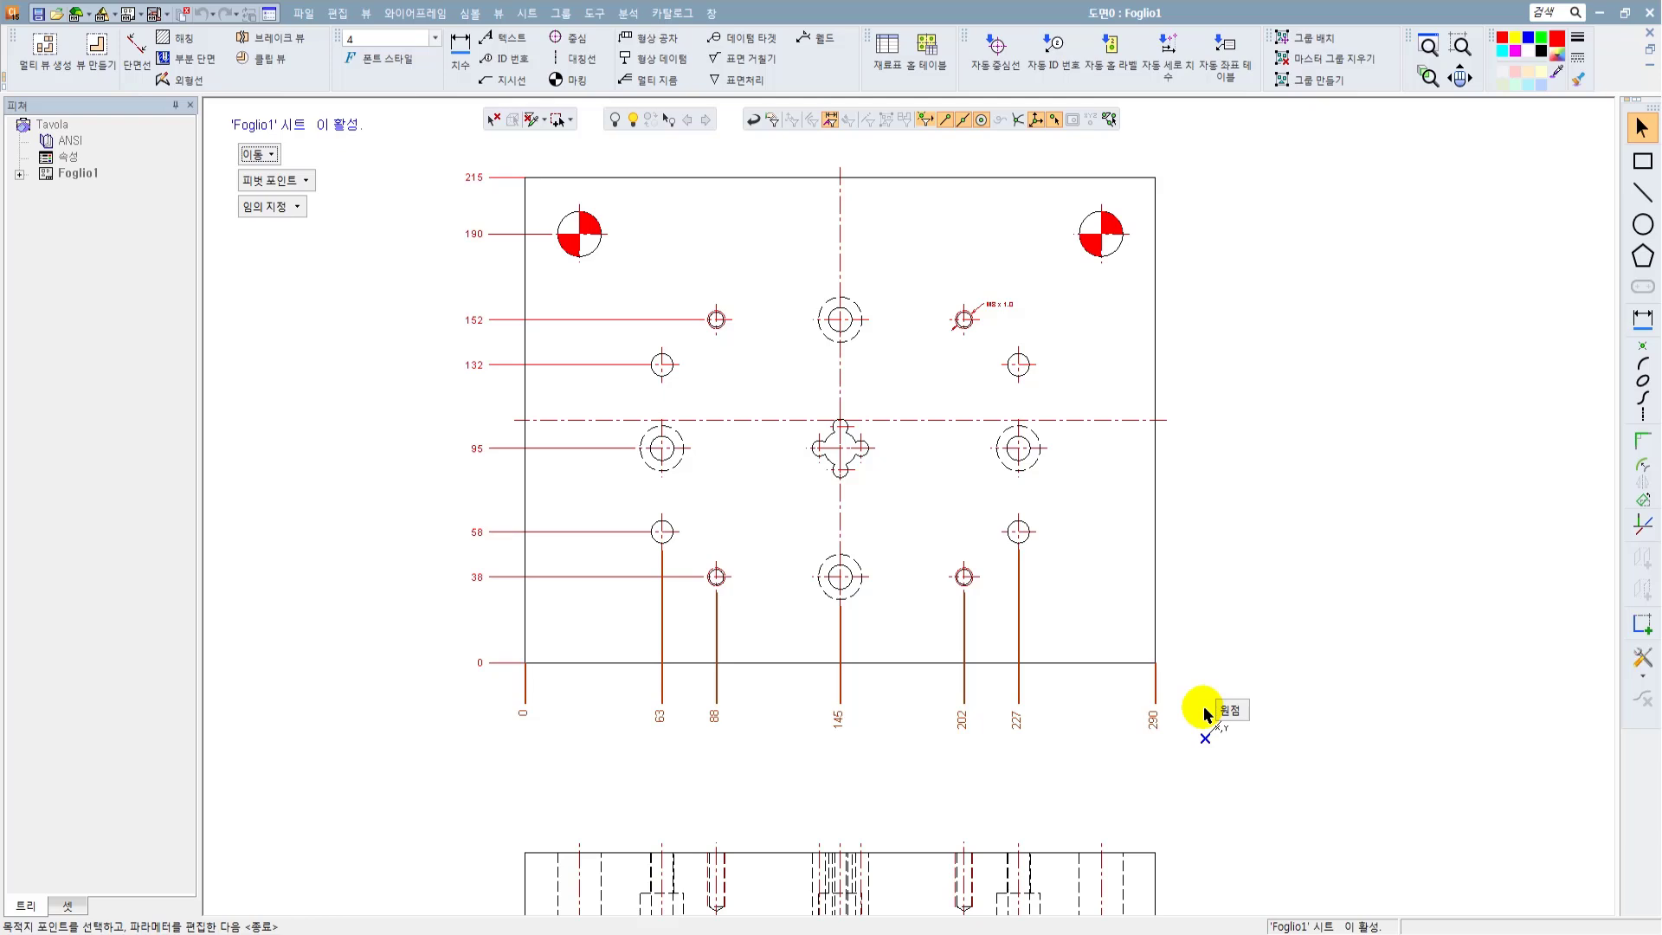
click(1205, 712)
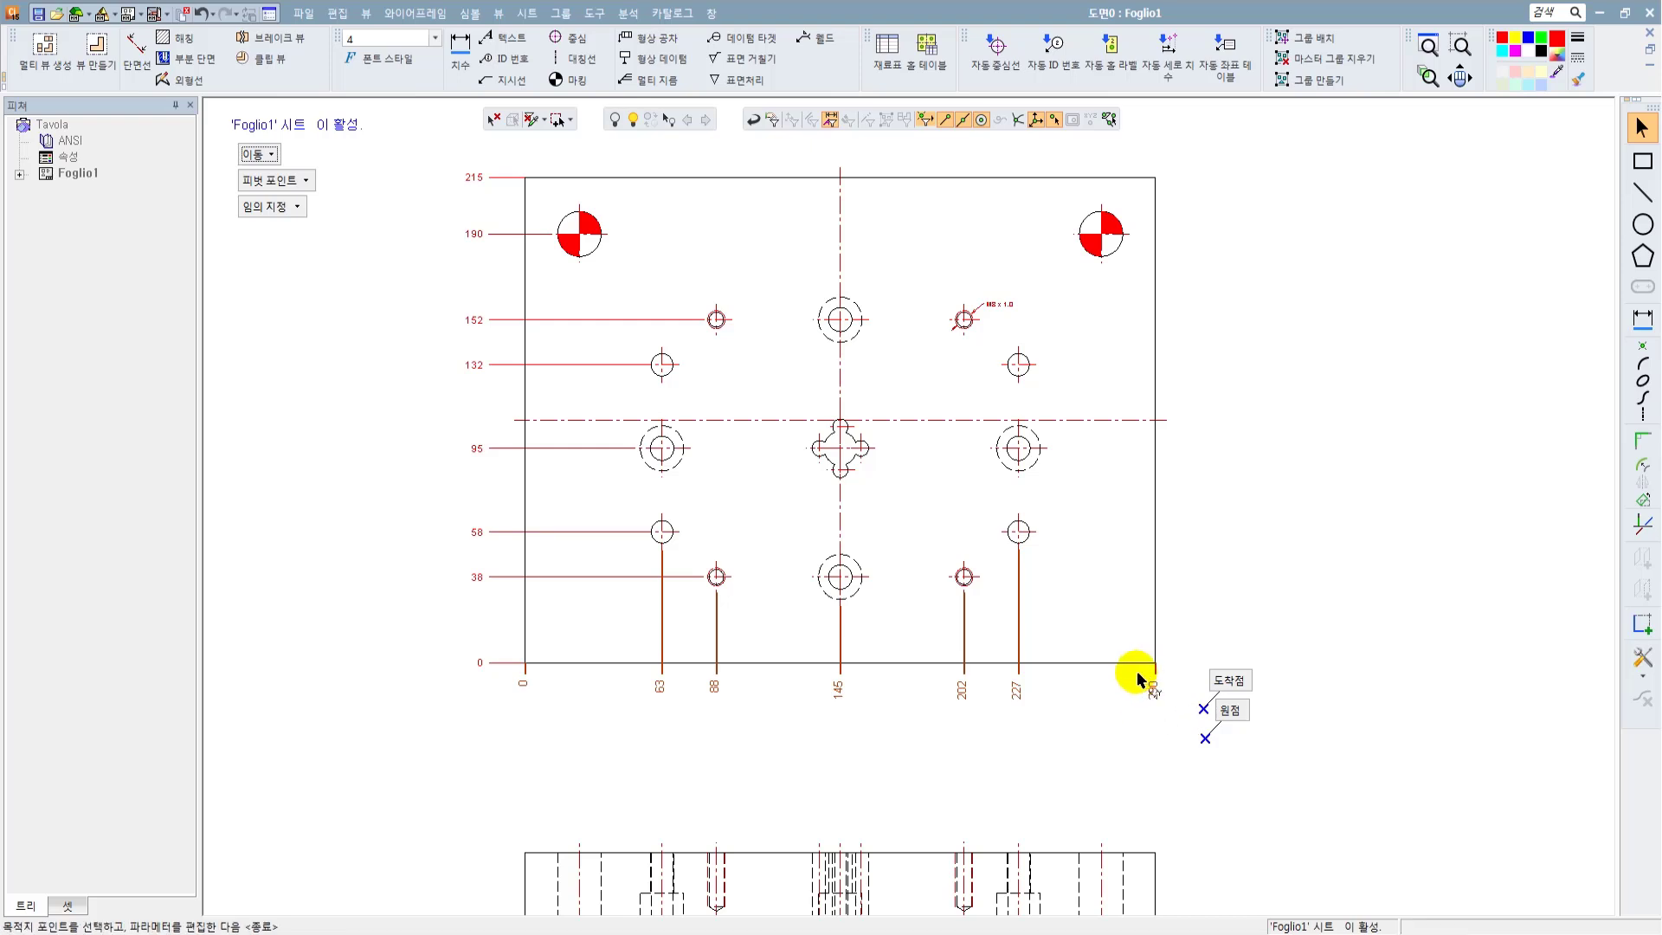
click(1200, 723)
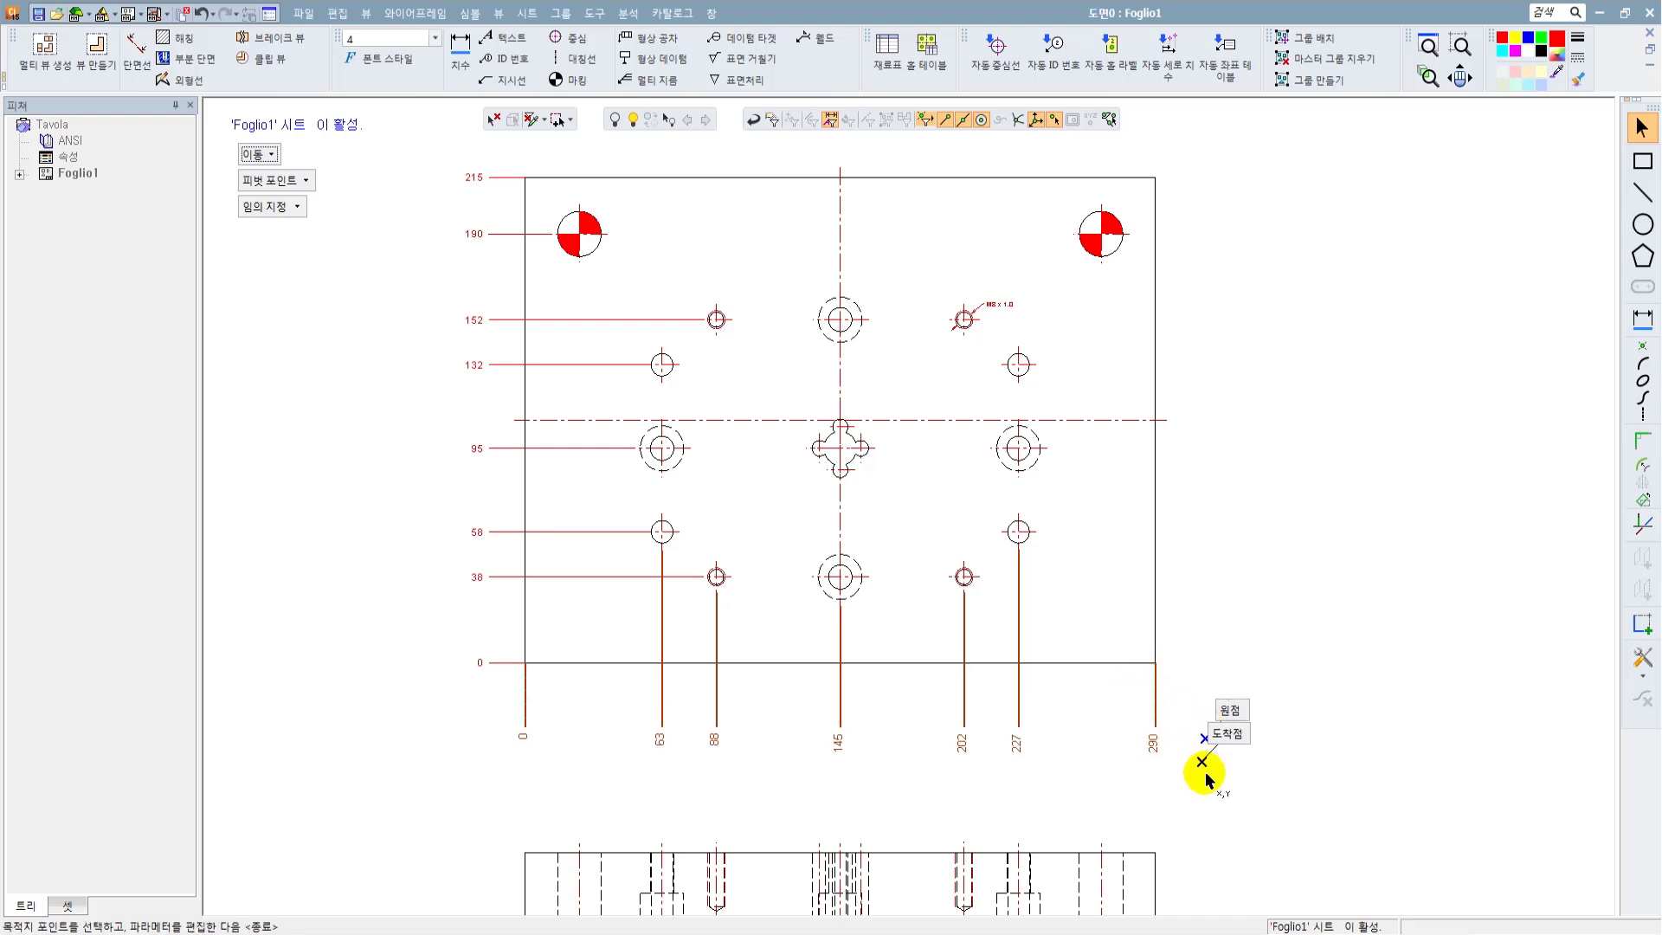
click(1203, 706)
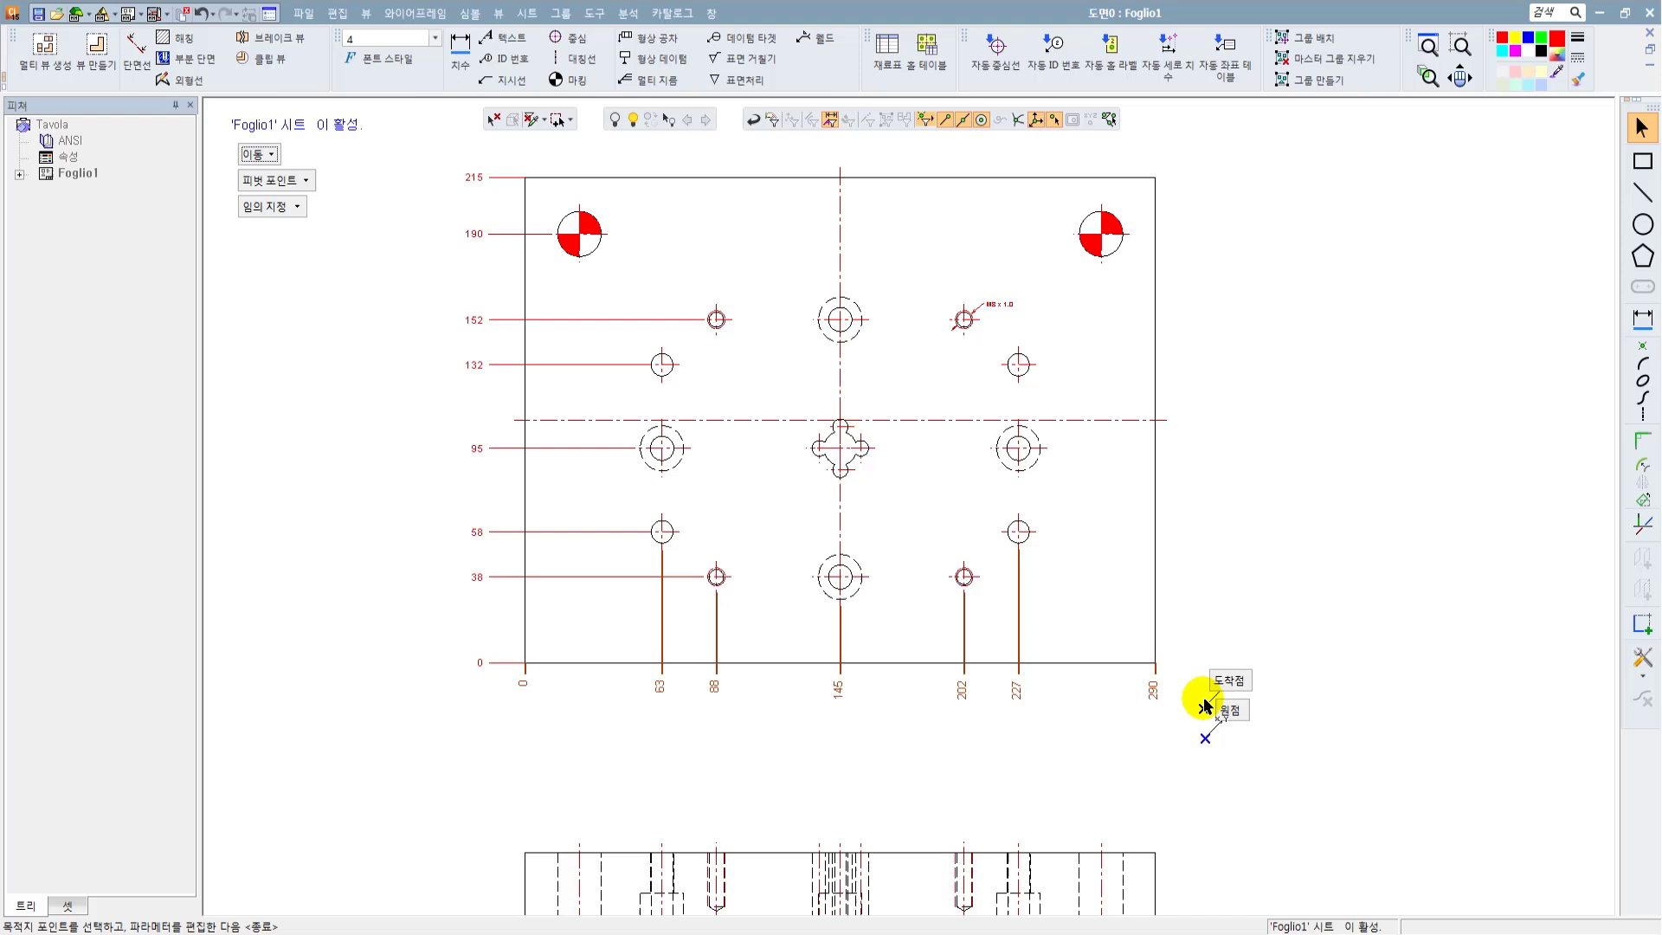
click(1205, 755)
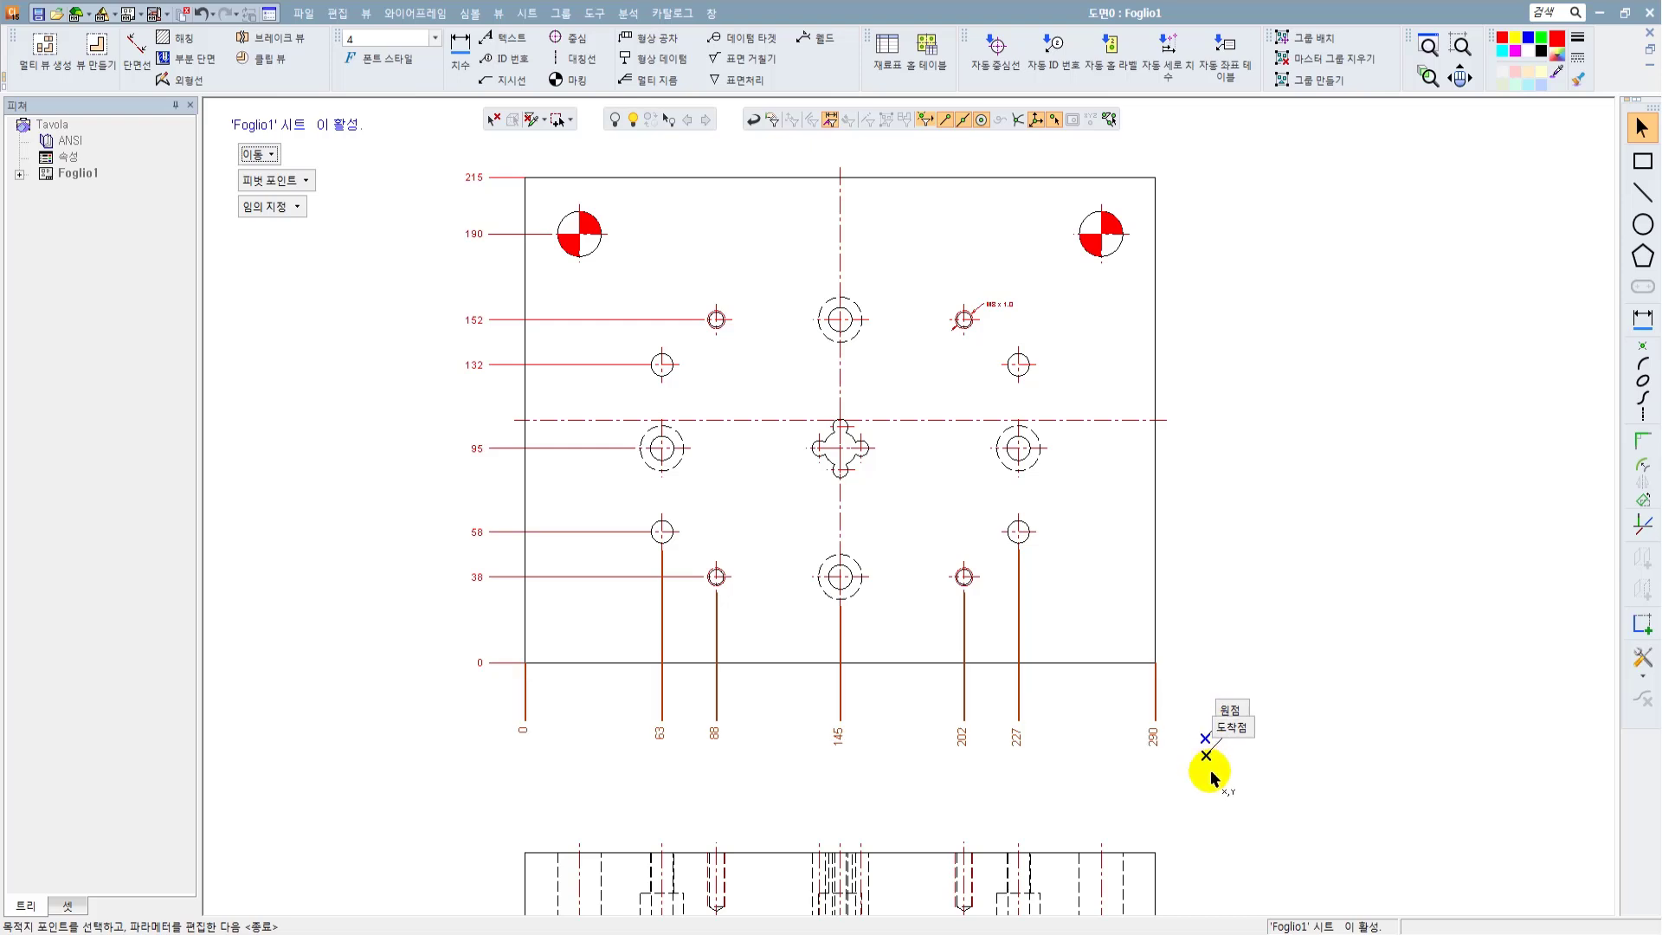
middle_click(1190, 646)
middle_drag(984, 578, 1142, 611)
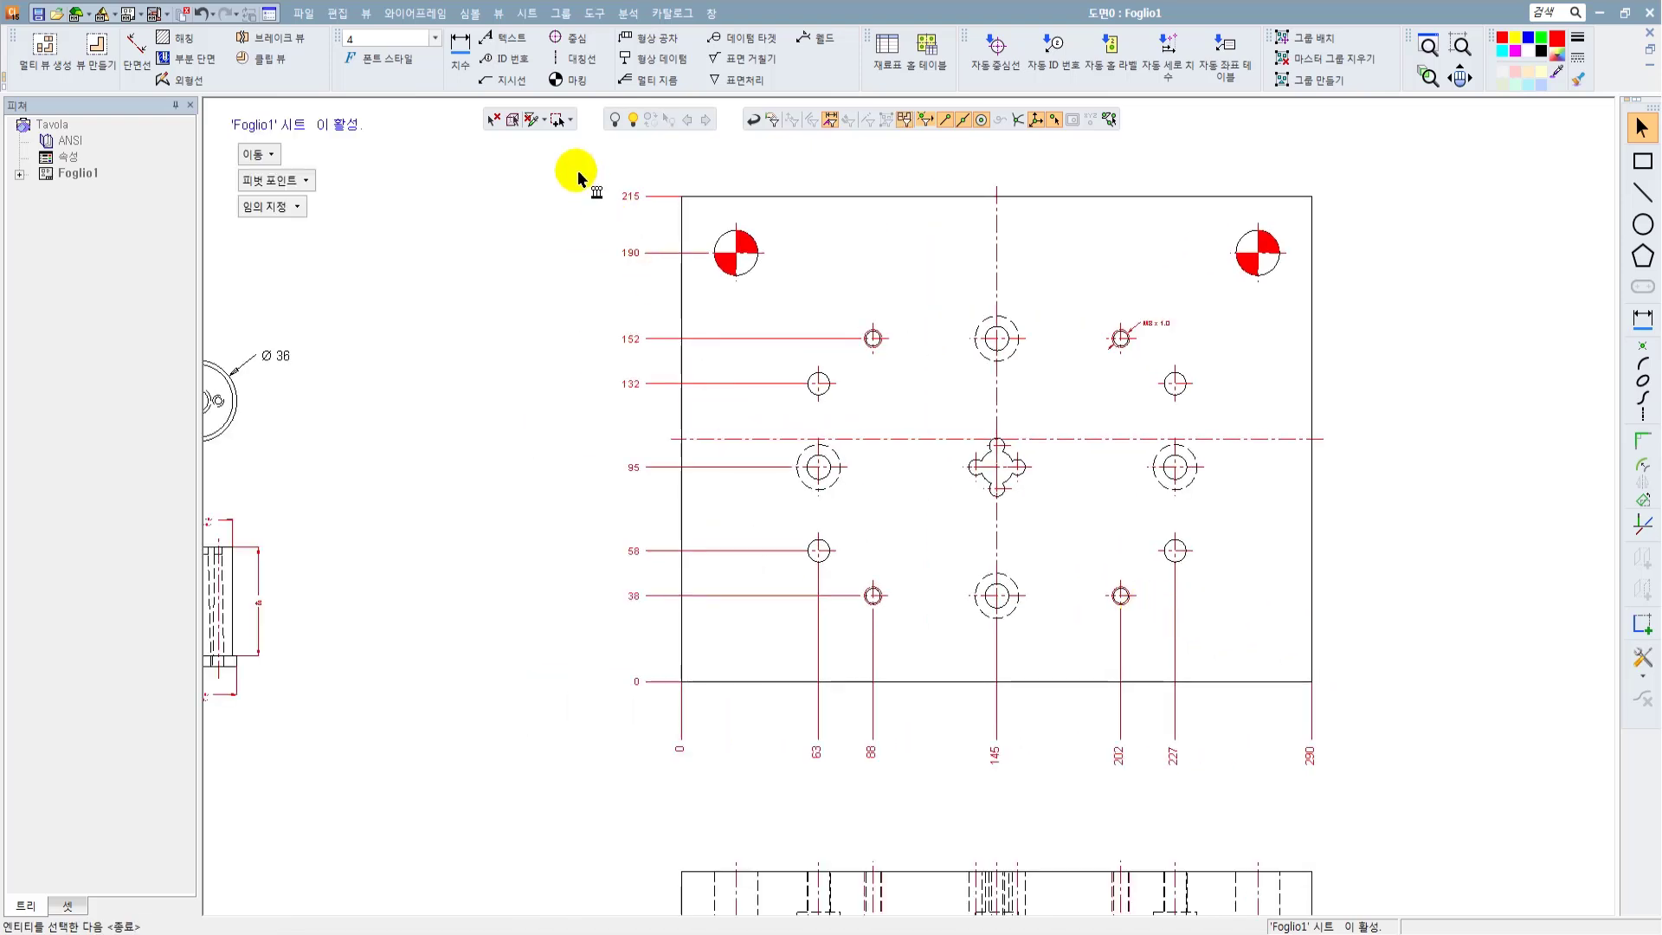
Step: Shift all vertical ordinates farther left of the plate with a negative X increment (증분) and finish the move
drag(579, 170, 661, 722)
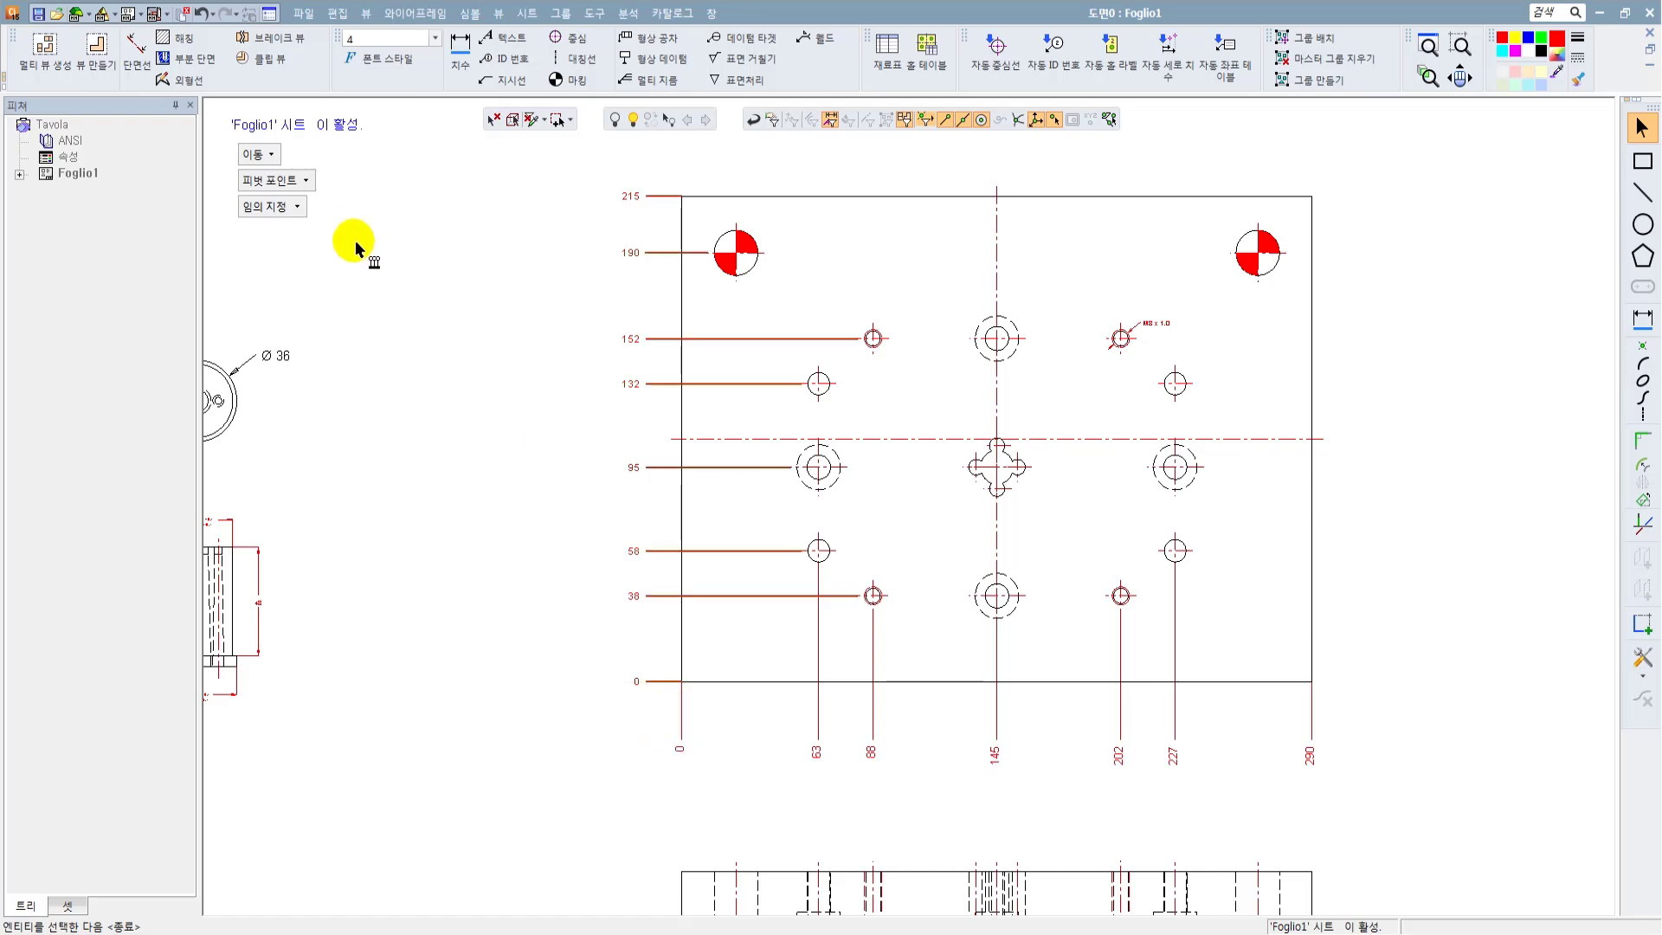
click(286, 180)
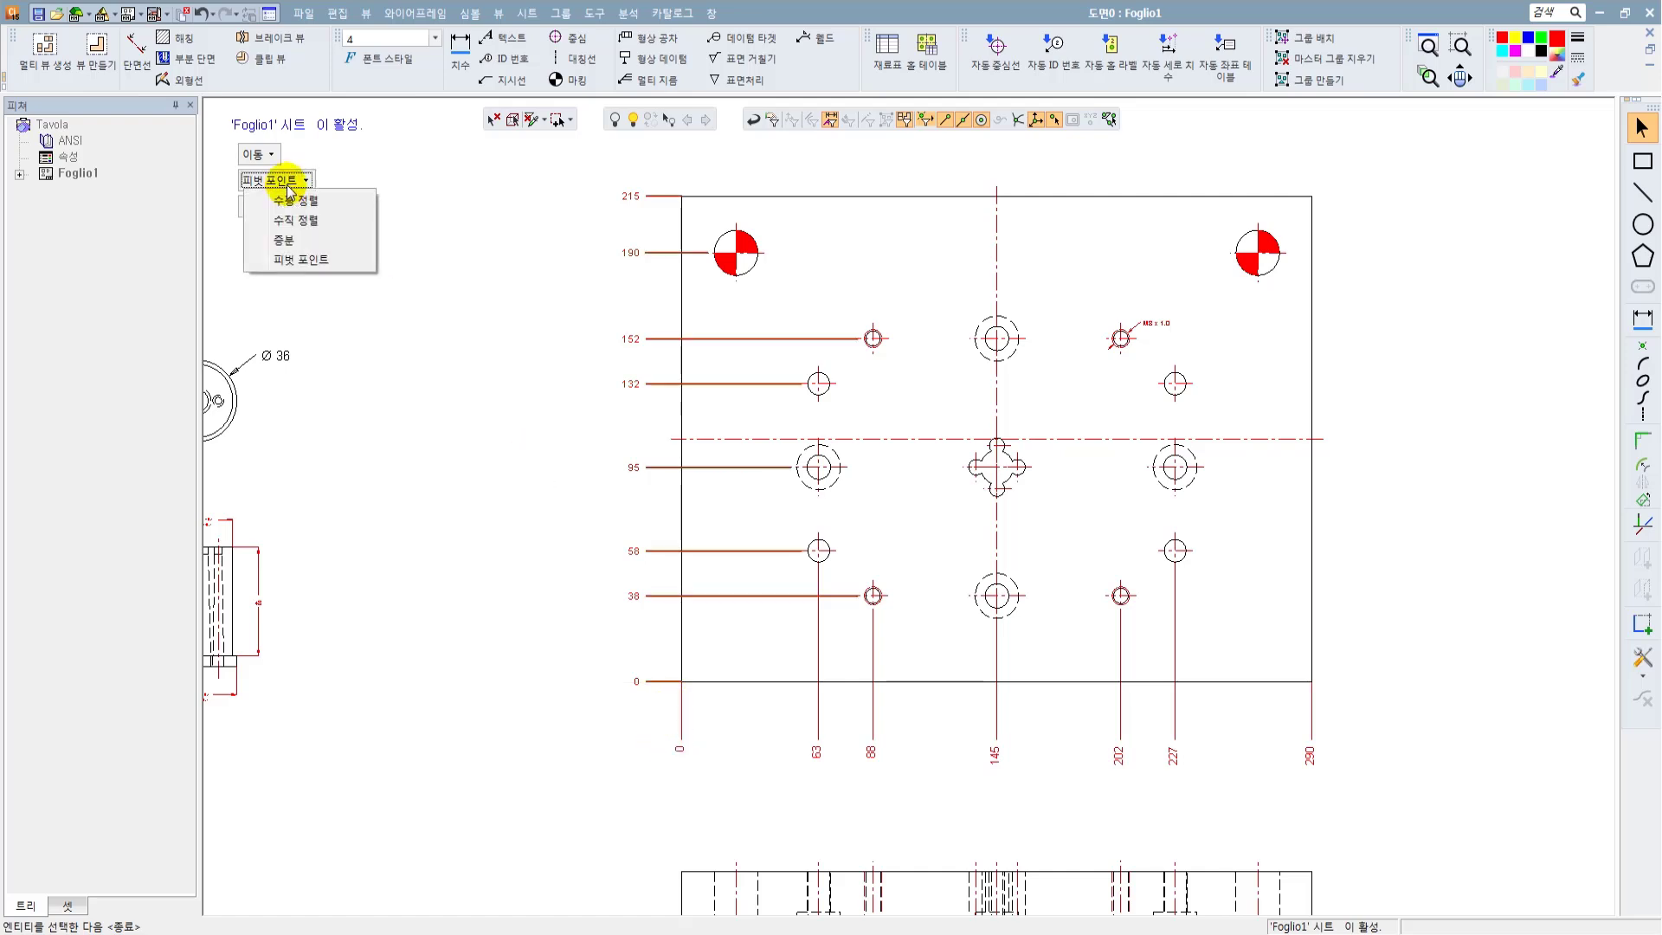
click(300, 243)
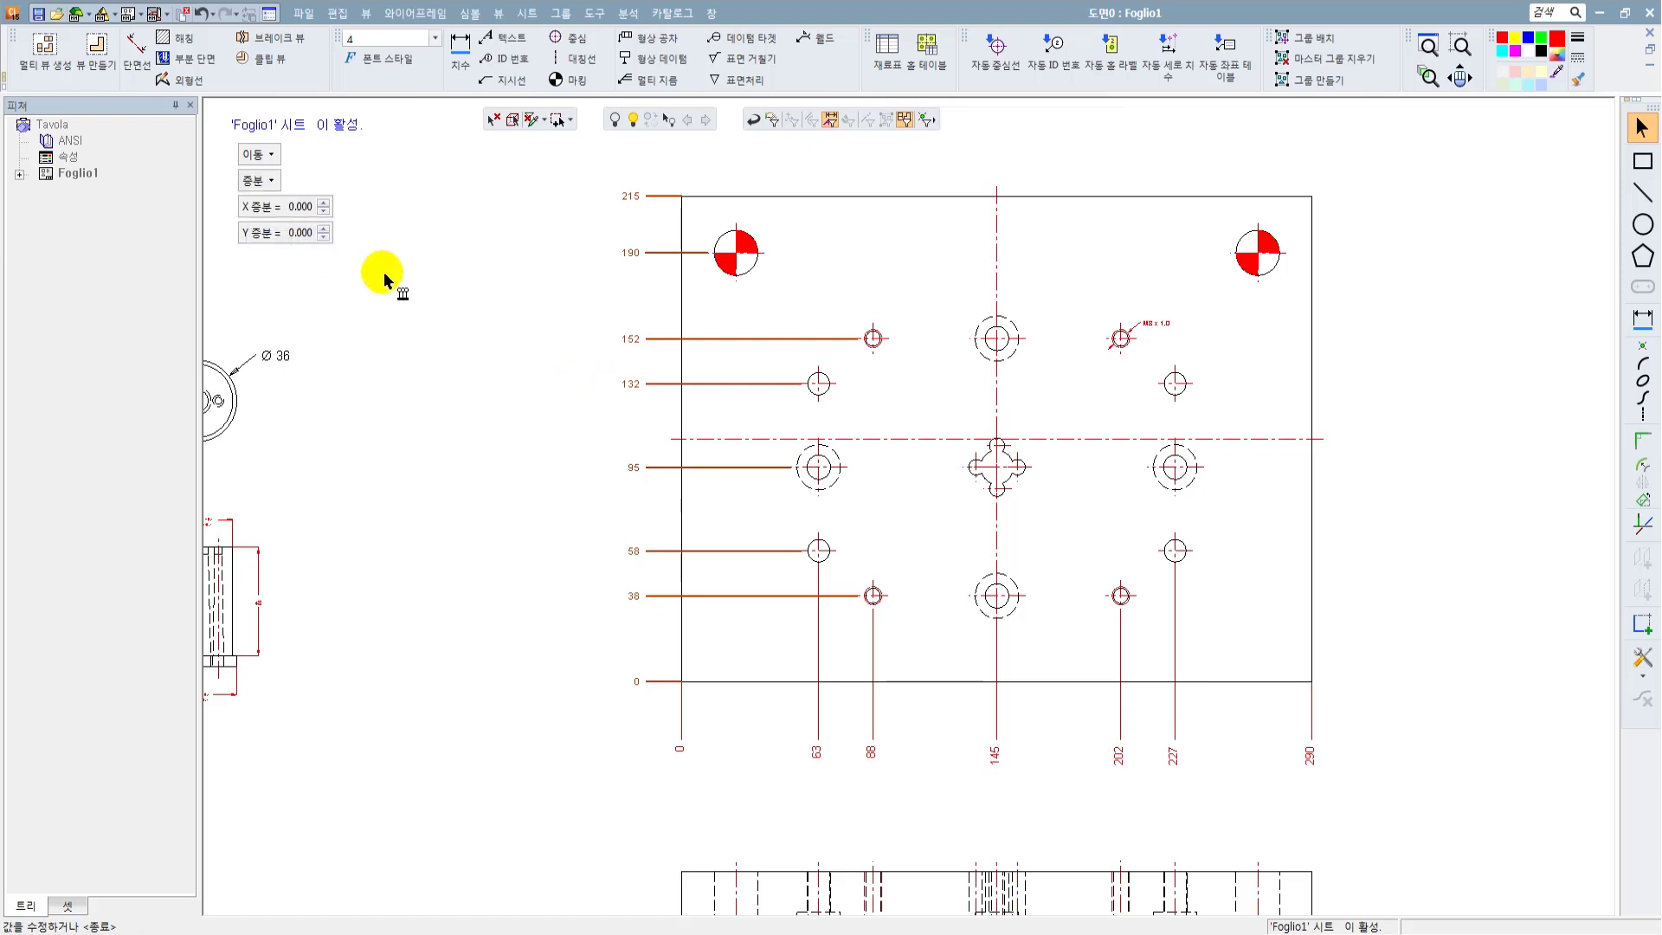
mouse_move(327, 237)
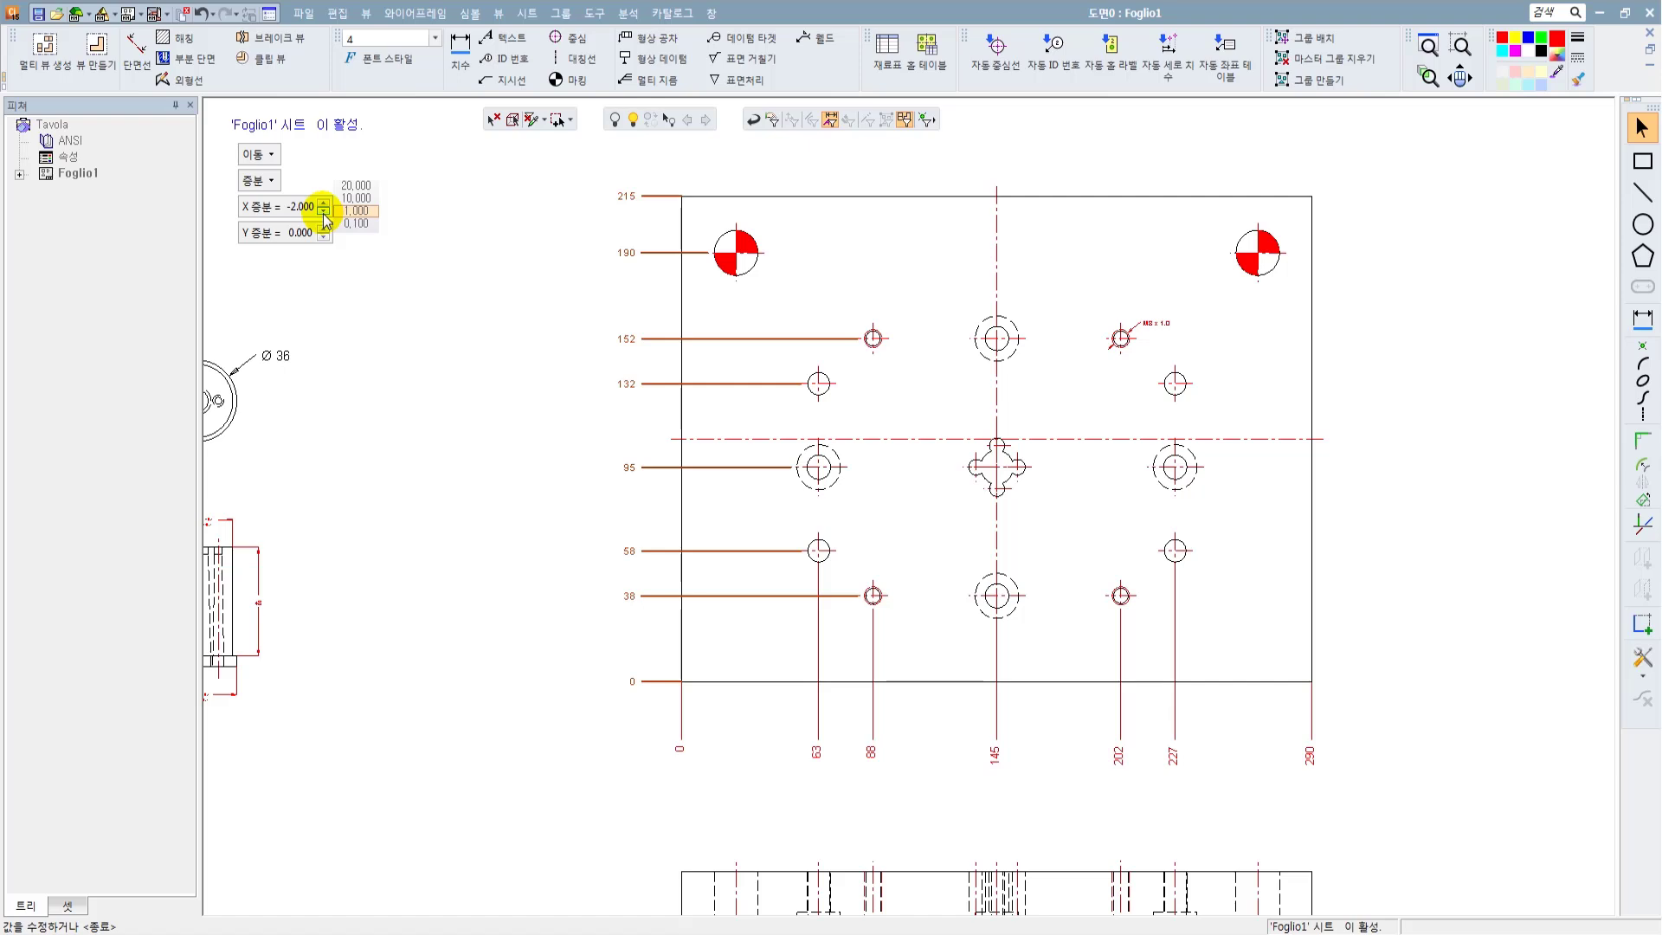
click(324, 213)
click(325, 213)
click(325, 213)
click(325, 212)
click(324, 213)
right_click(405, 396)
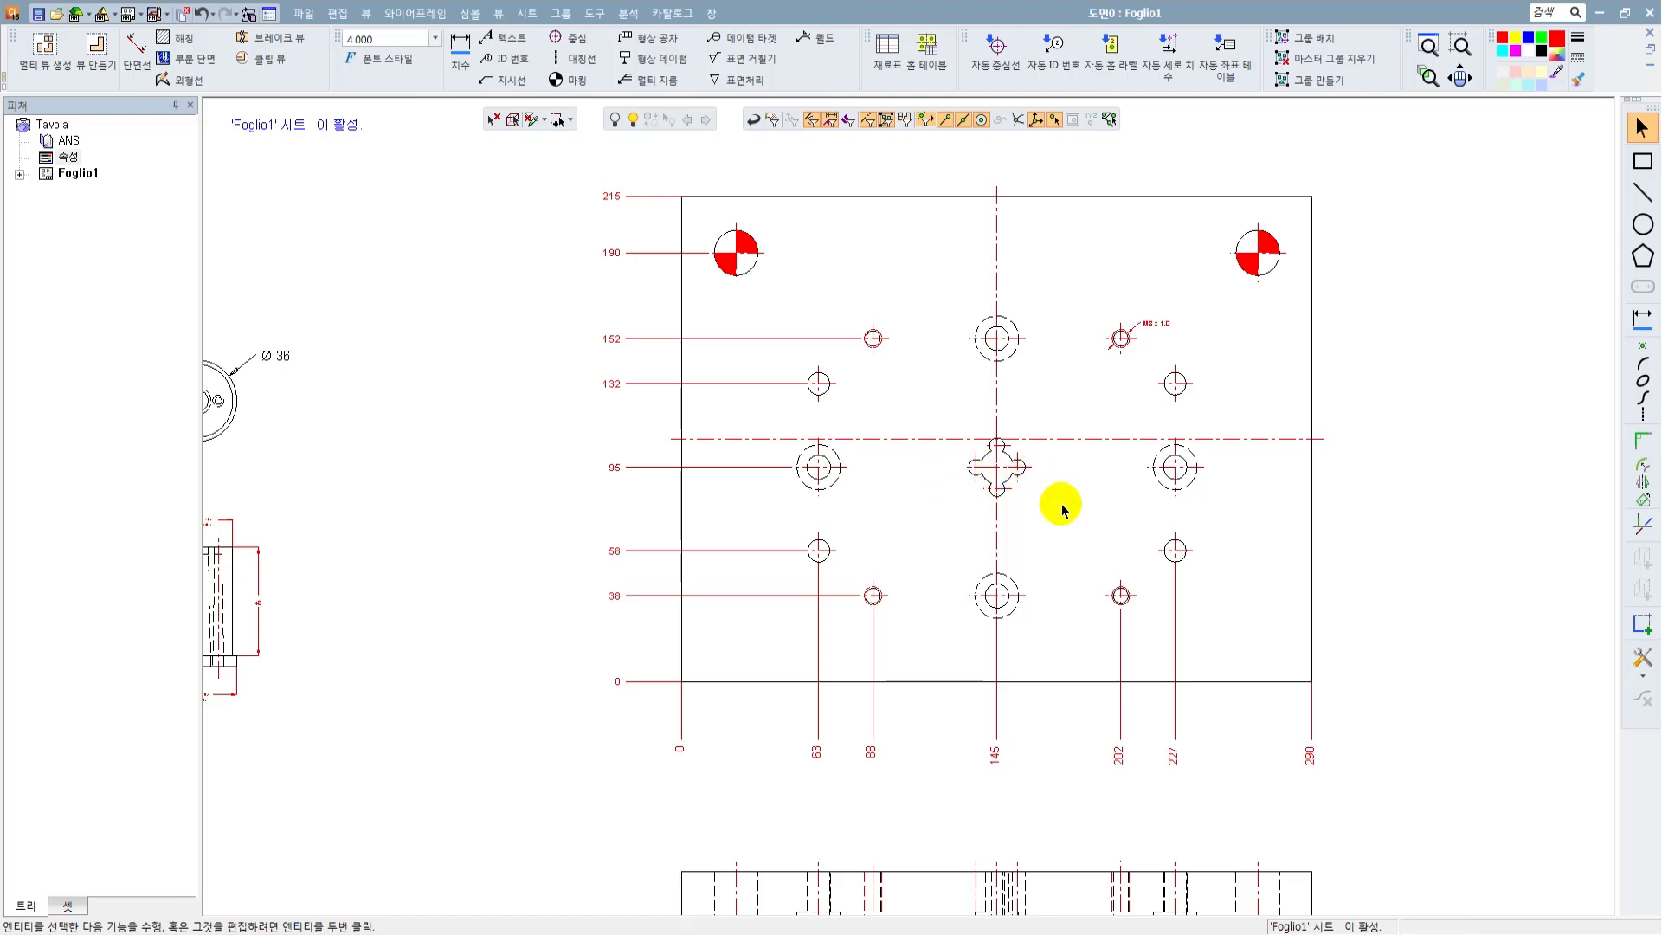
Step: Reopen the vertical ordinate set for editing and add an ordinate for the left lobe of the central cross-shaped cutout
scroll(912, 483, up, 1)
double_click(511, 463)
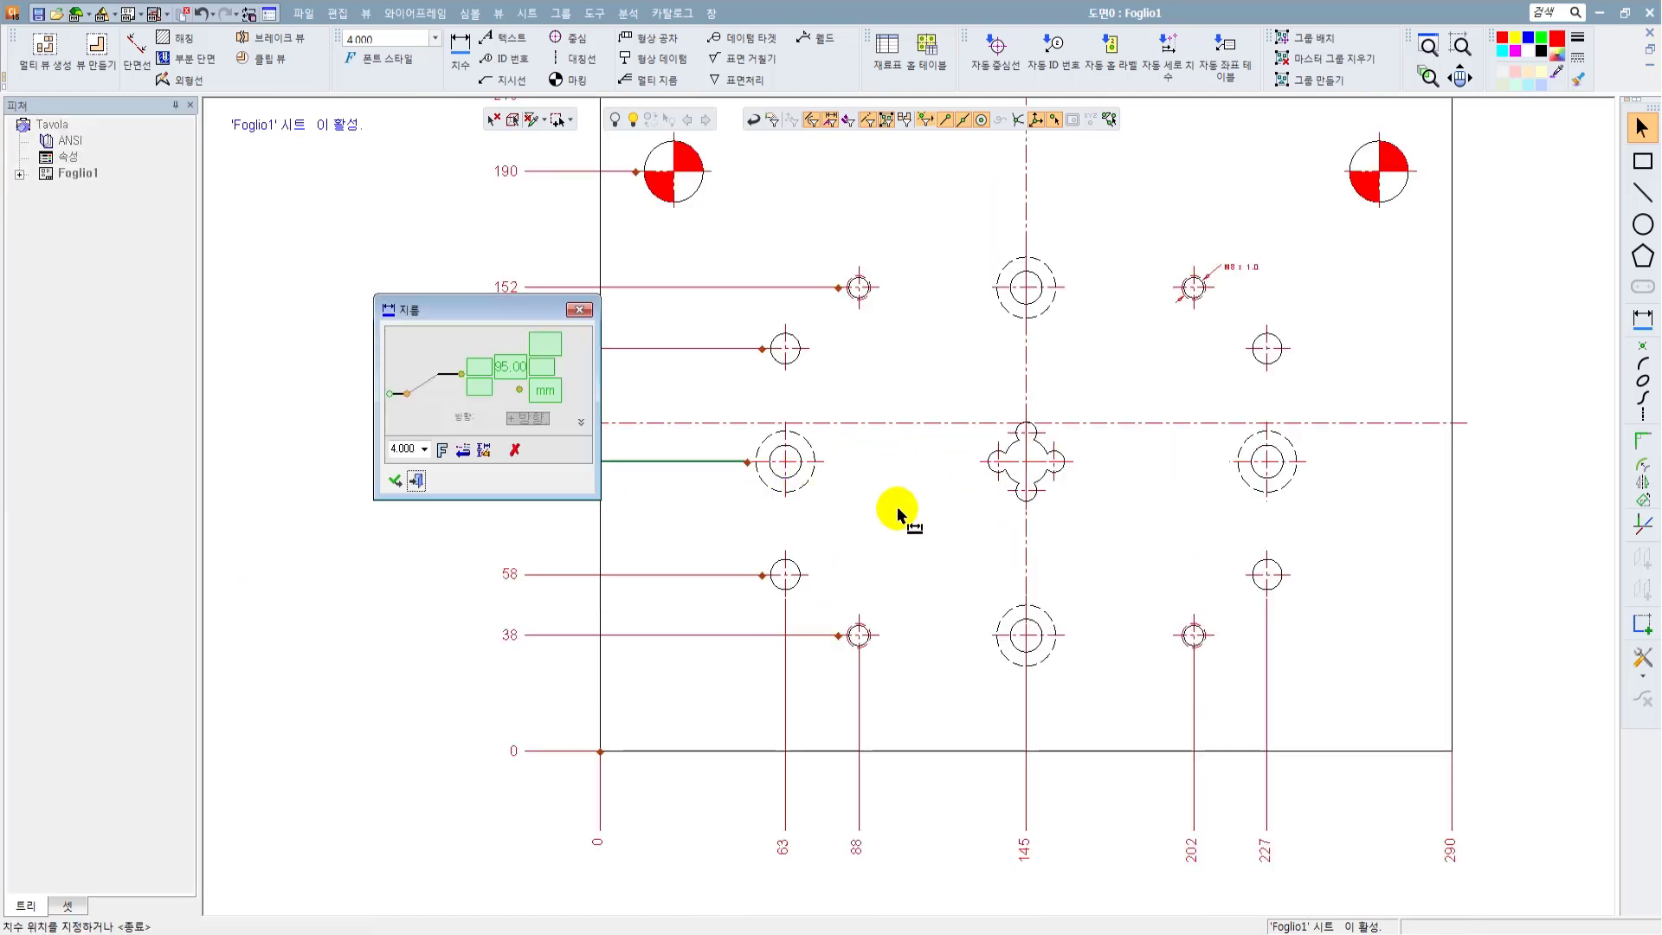
middle_drag(943, 502, 1099, 520)
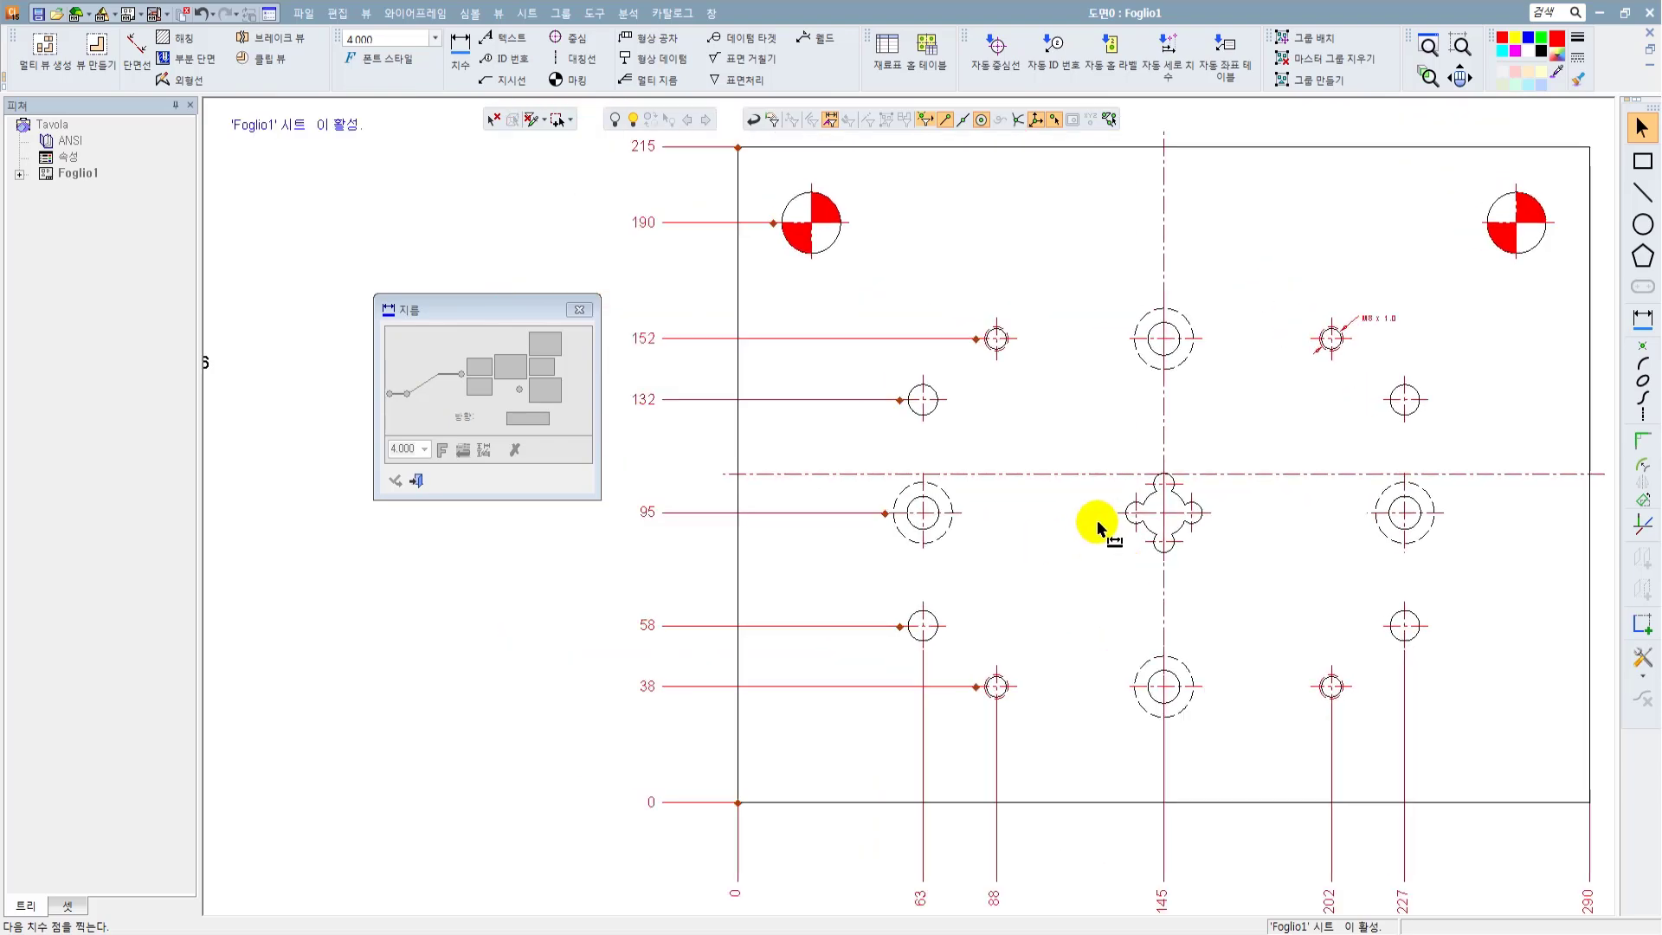
scroll(1099, 520, up, 2)
click(1126, 512)
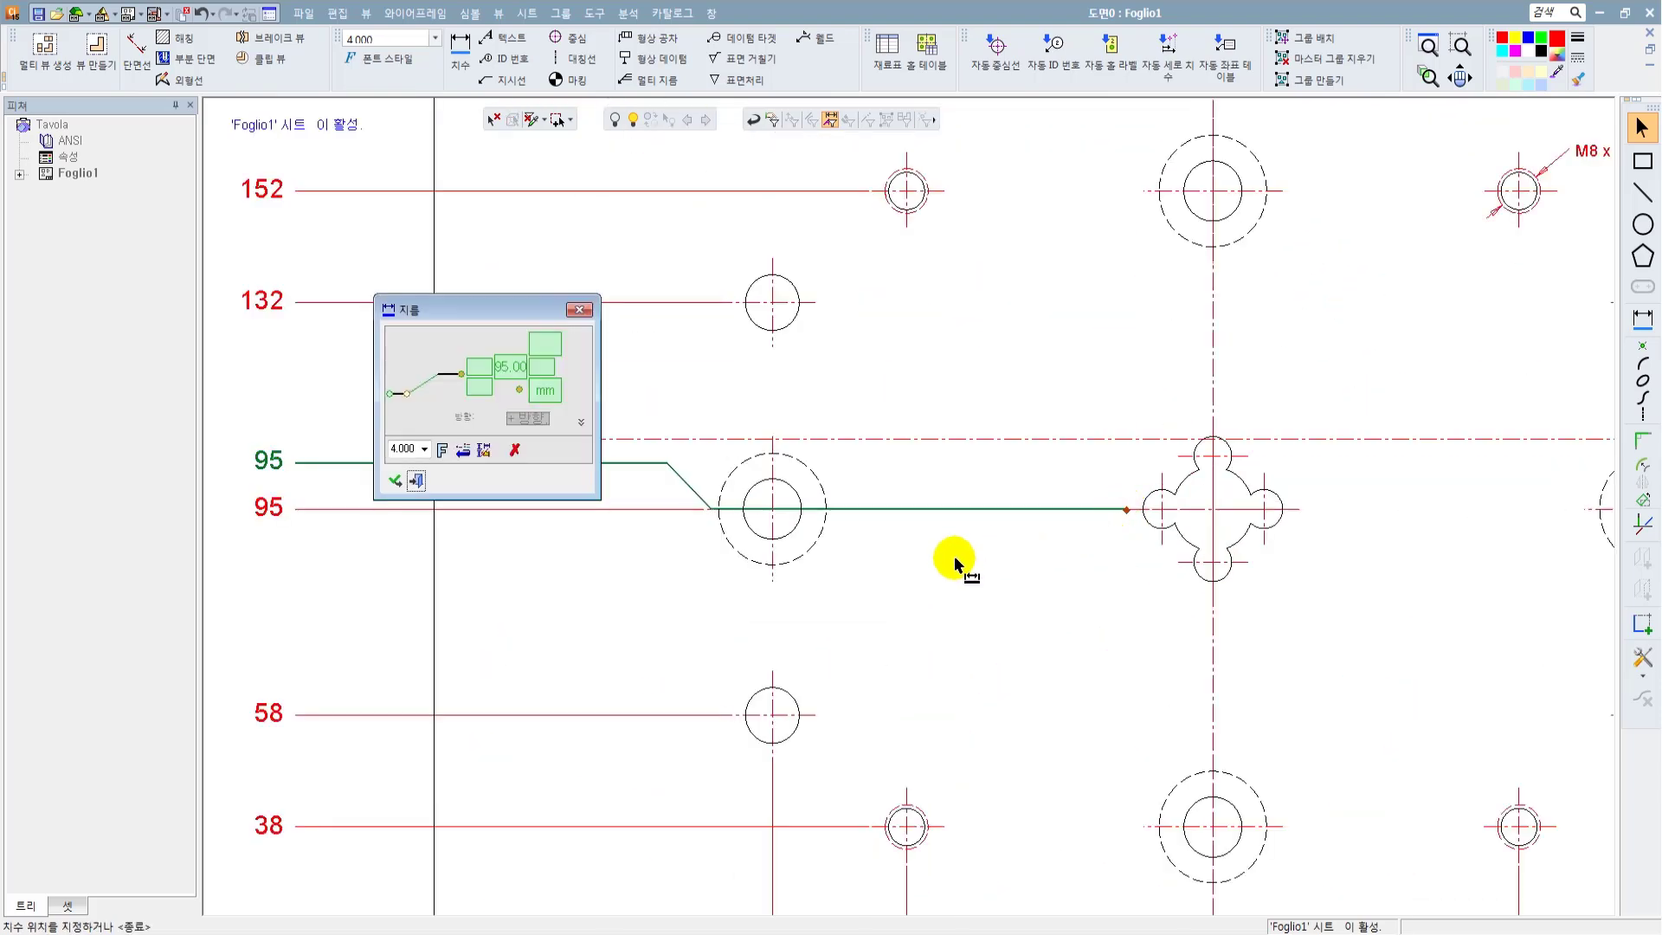
Step: Straighten the new ordinate's bent leader and place its text just left of the central cutout
scroll(934, 579, down, 1)
middle_drag(916, 605, 1193, 617)
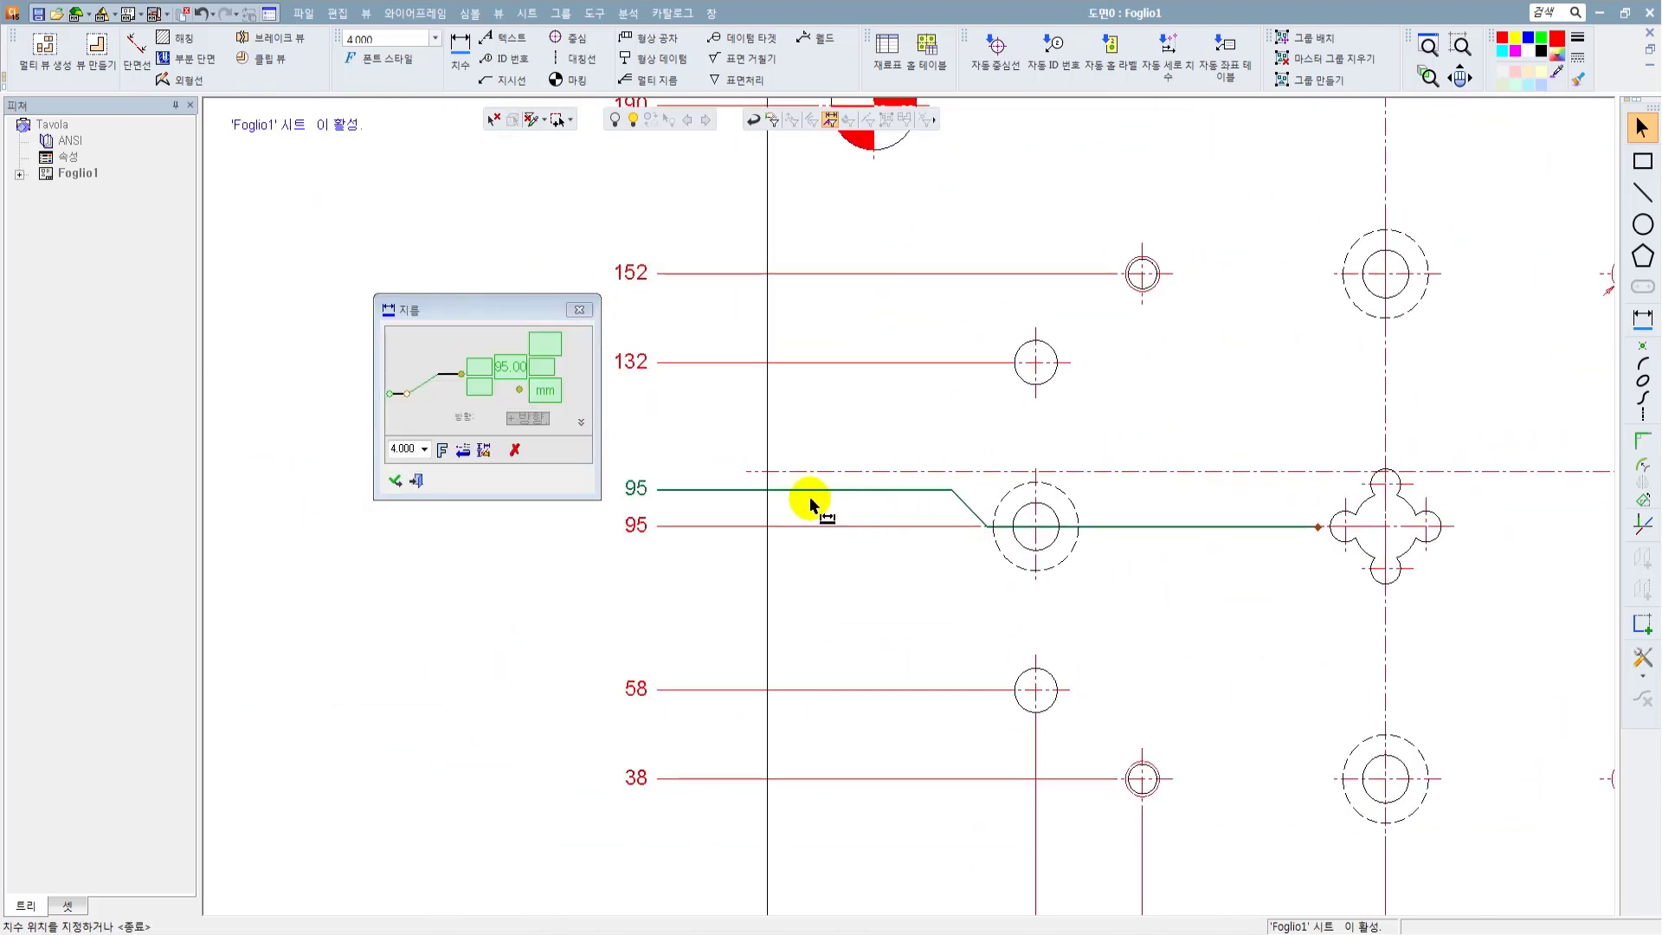
click(649, 492)
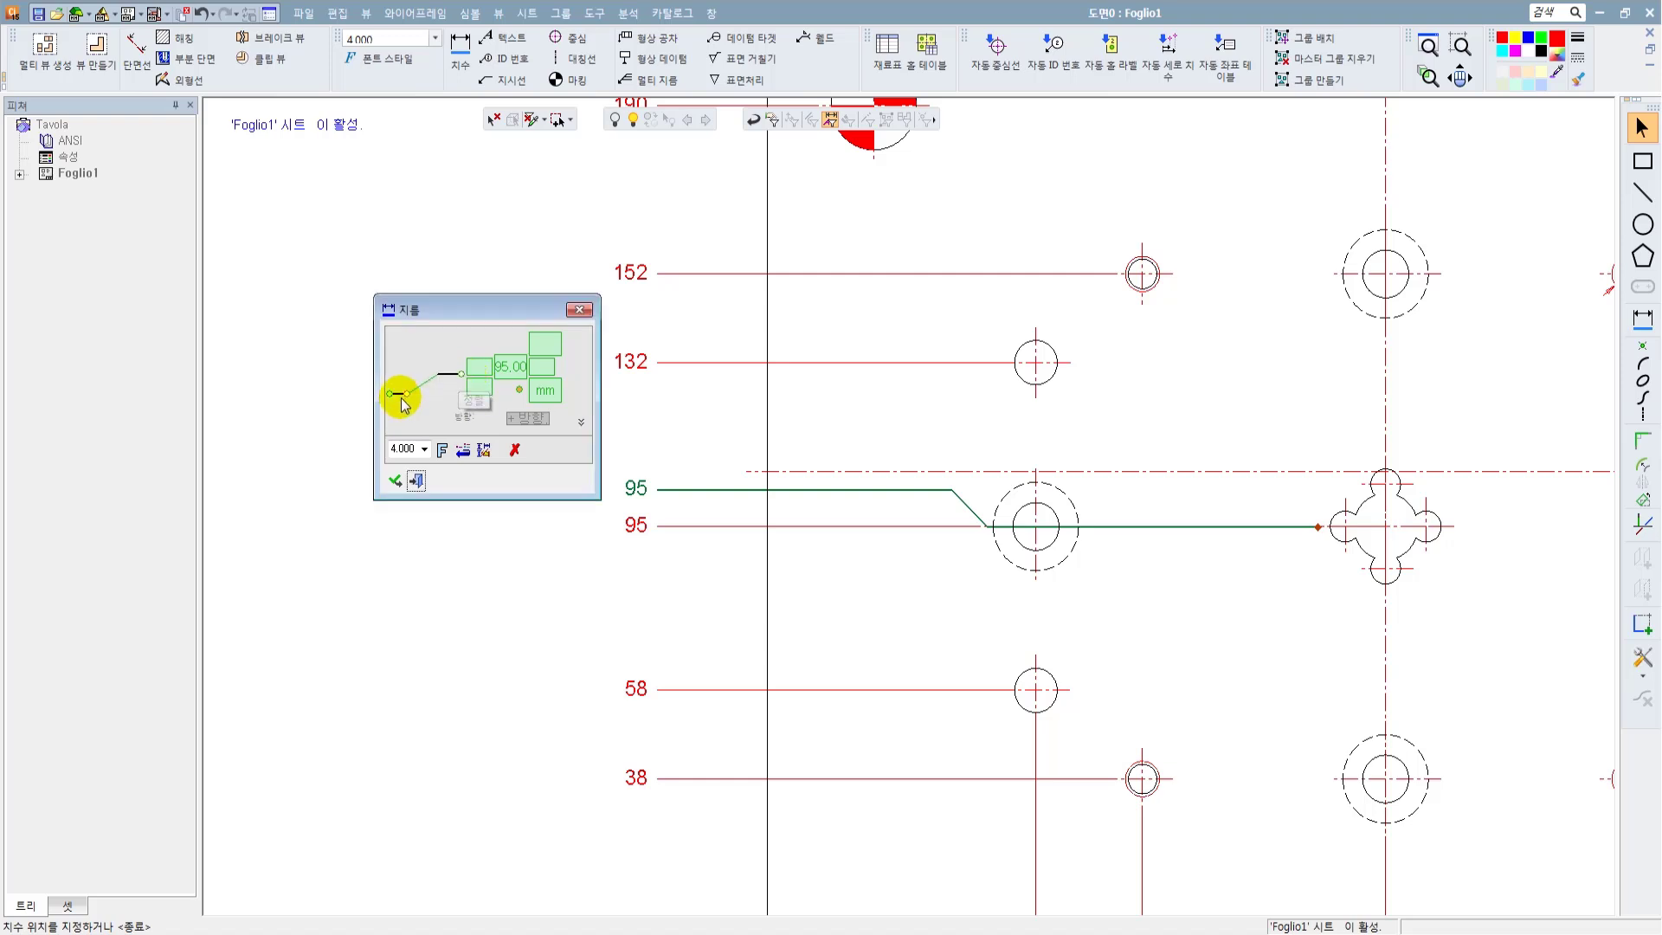
click(436, 386)
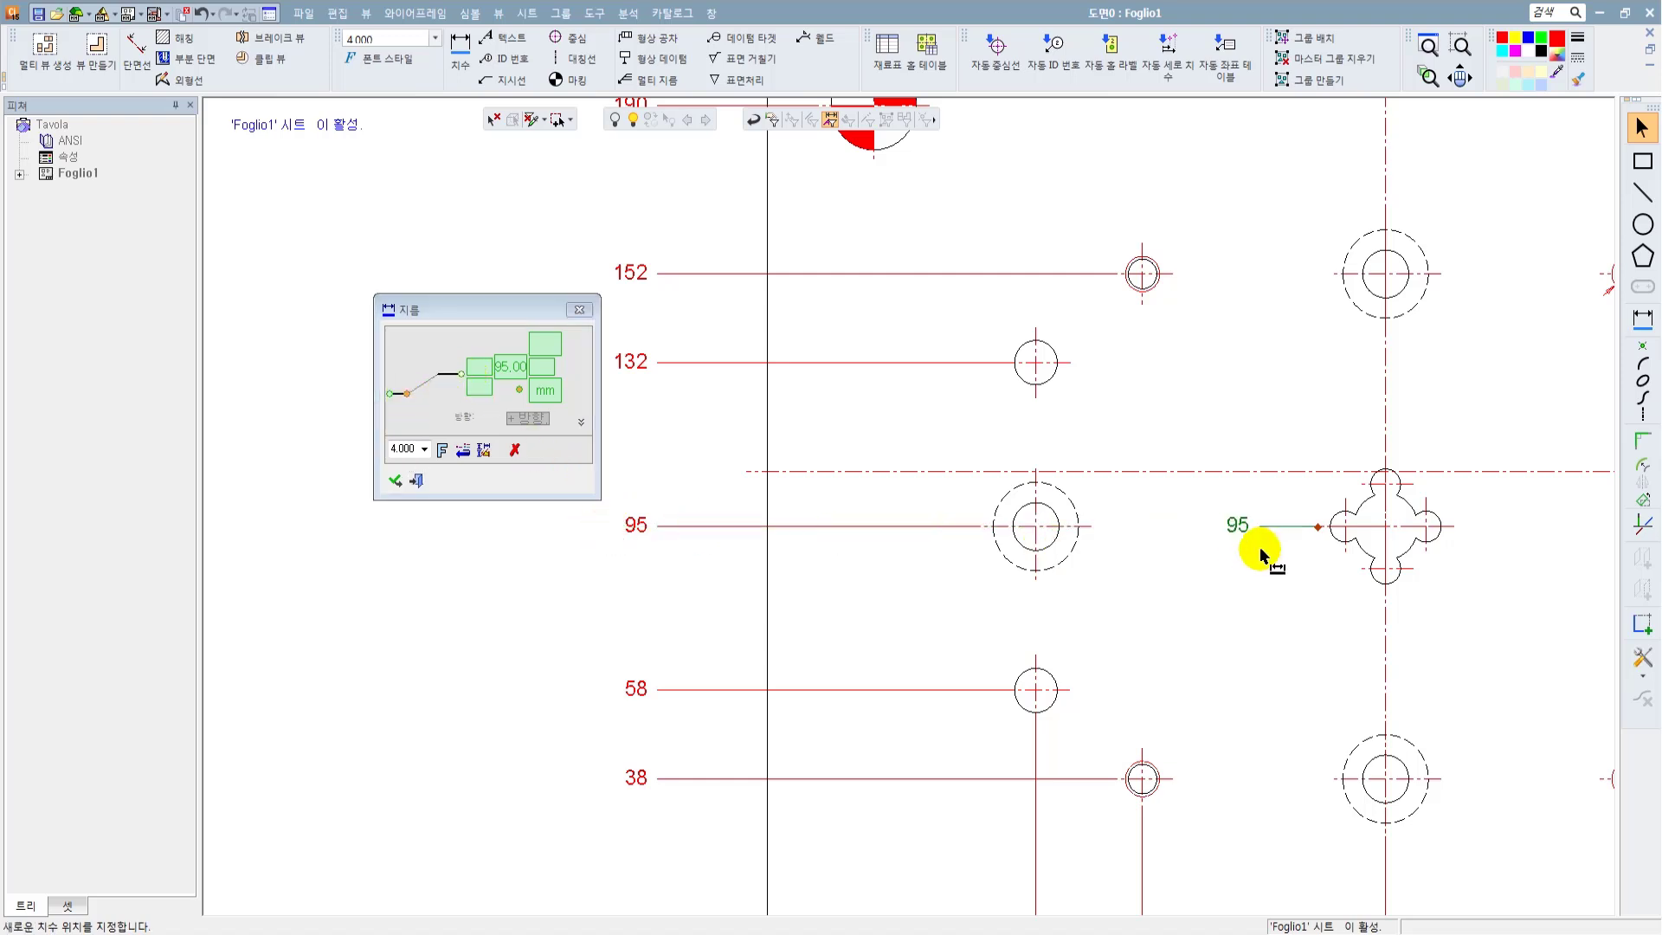
scroll(1307, 567, down, 1)
scroll(1158, 548, up, 3)
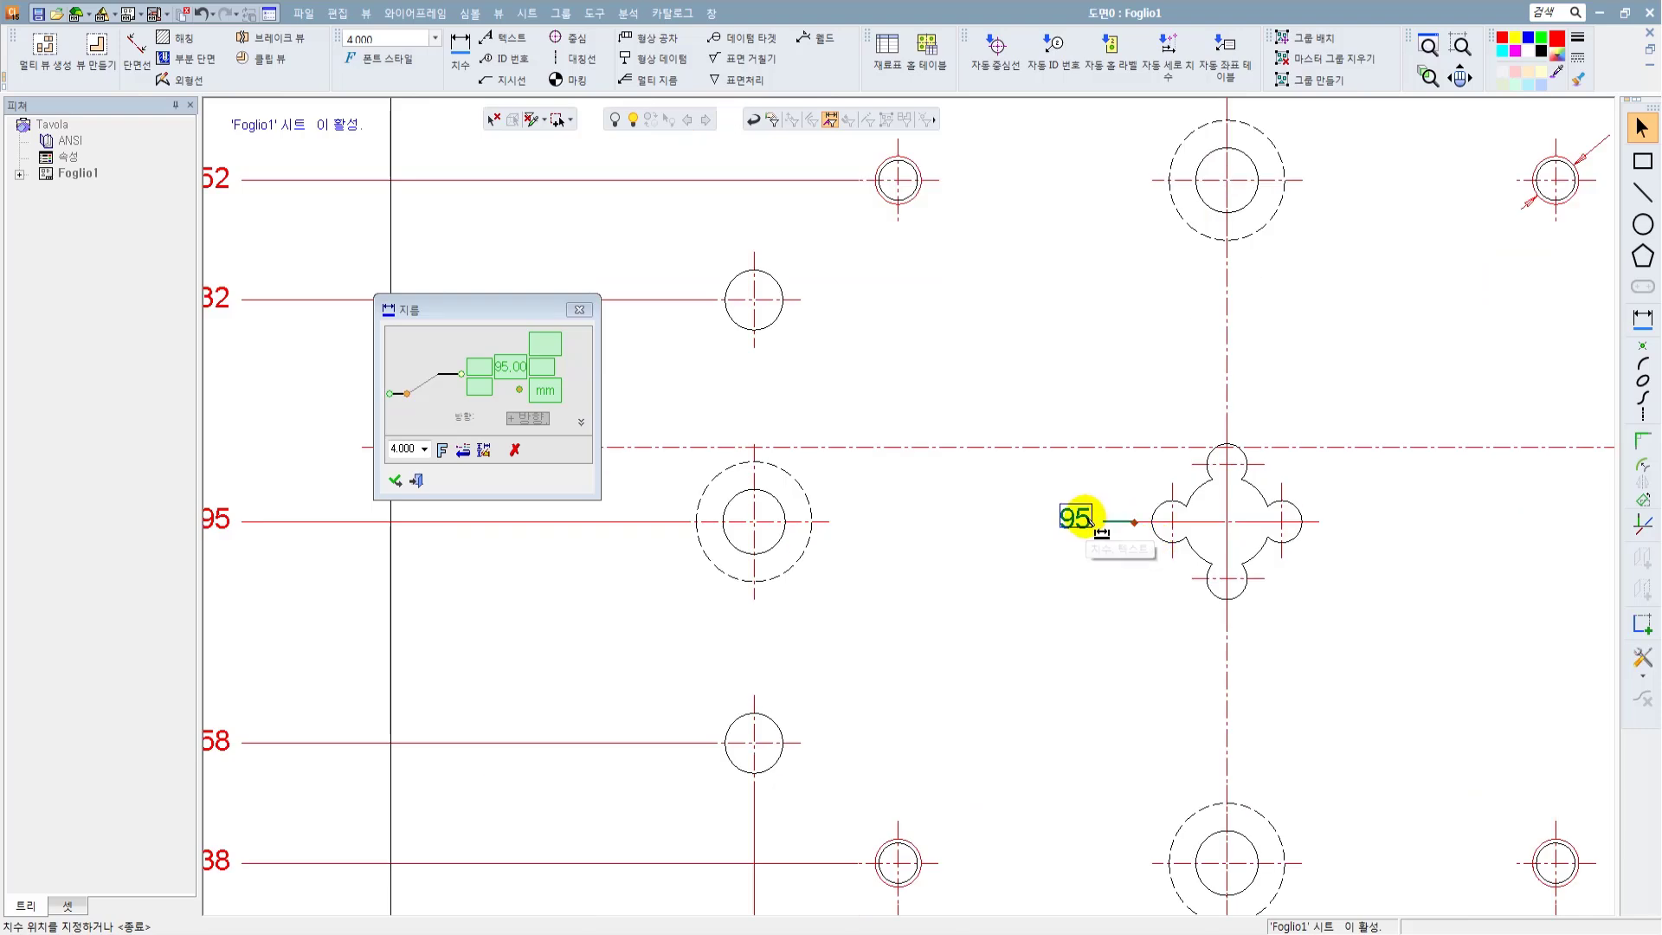
click(1074, 522)
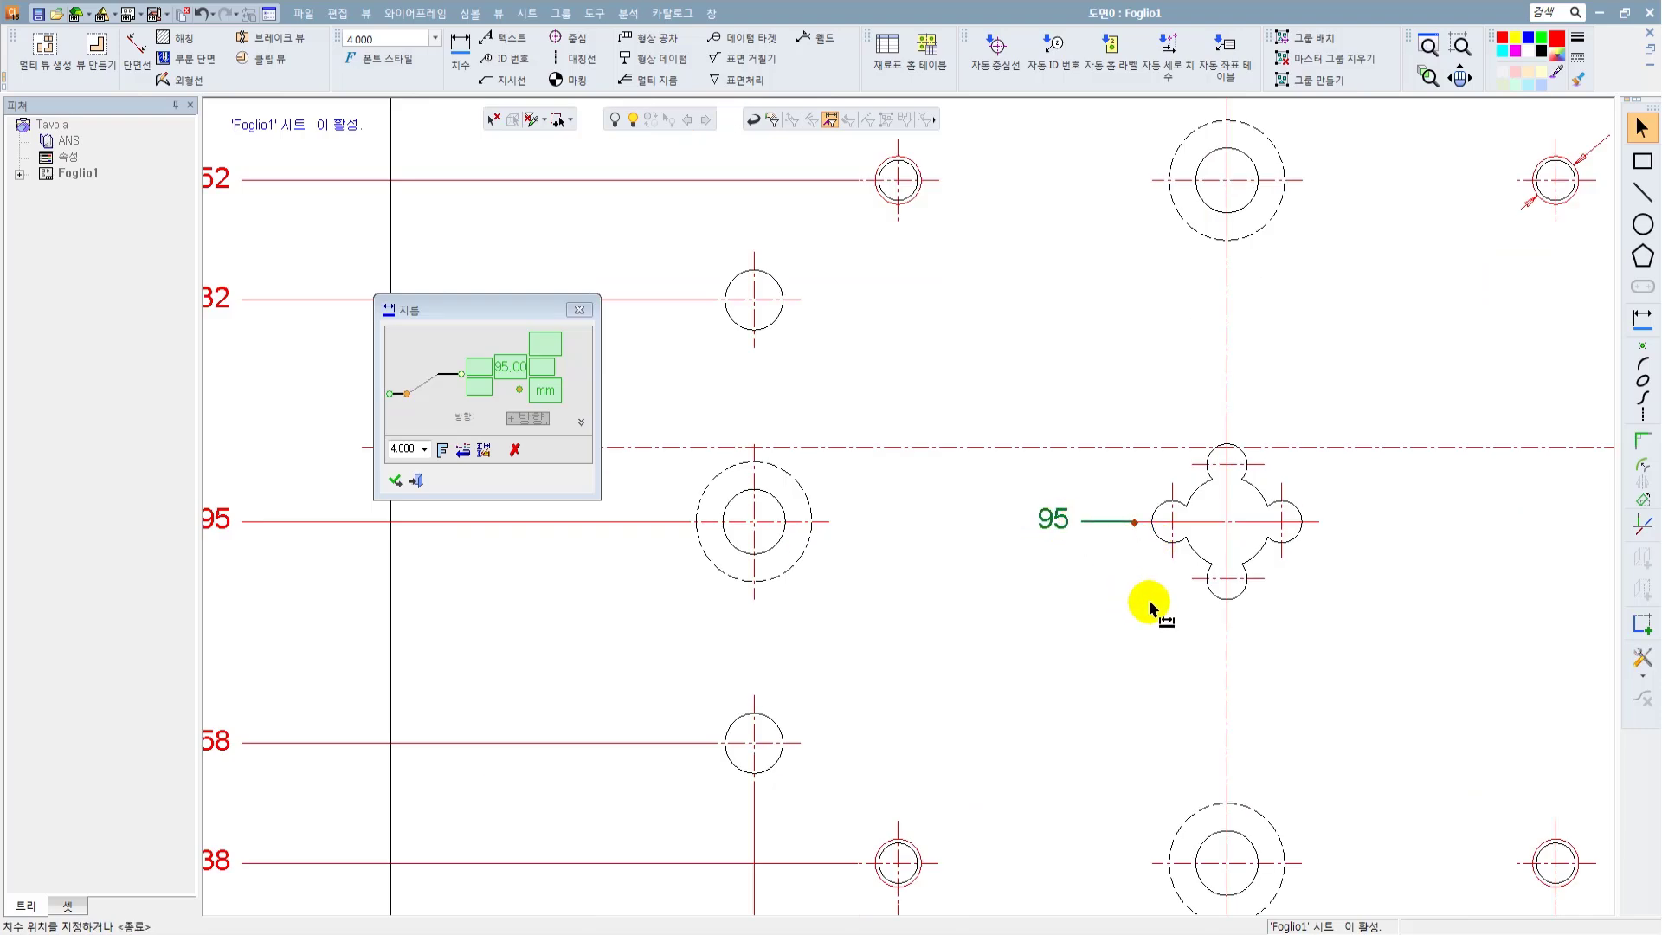
Step: Add vertical ordinates for the lower and upper lobes of the central cutout, with their text close beside it
click(1157, 609)
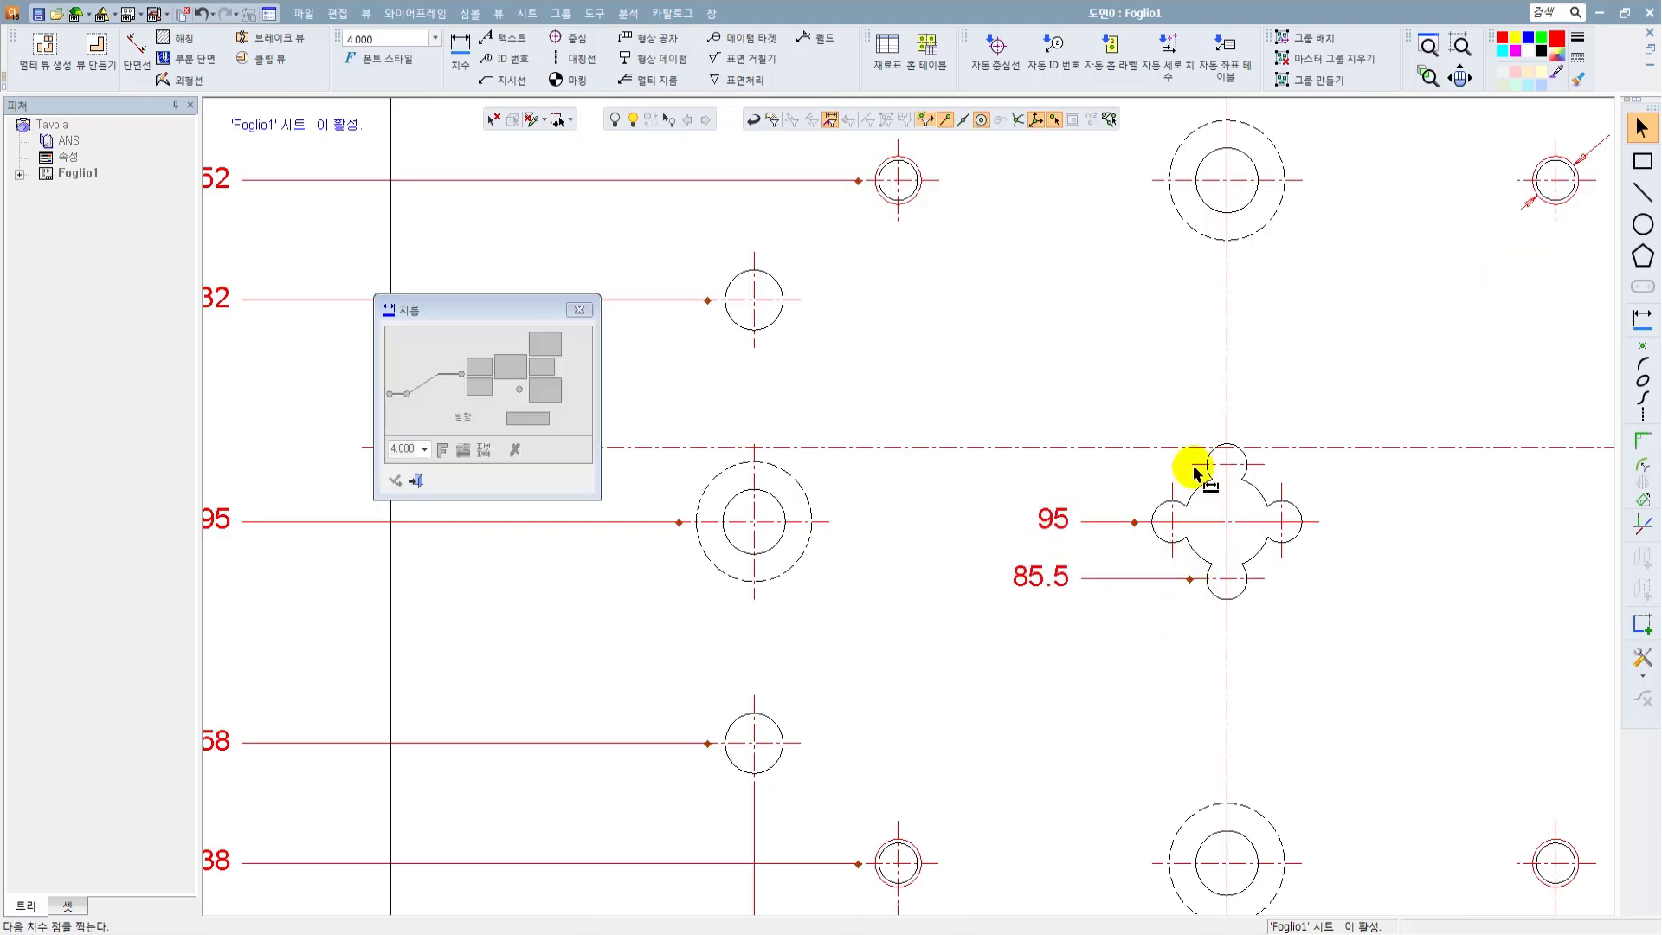
click(1192, 471)
click(1118, 661)
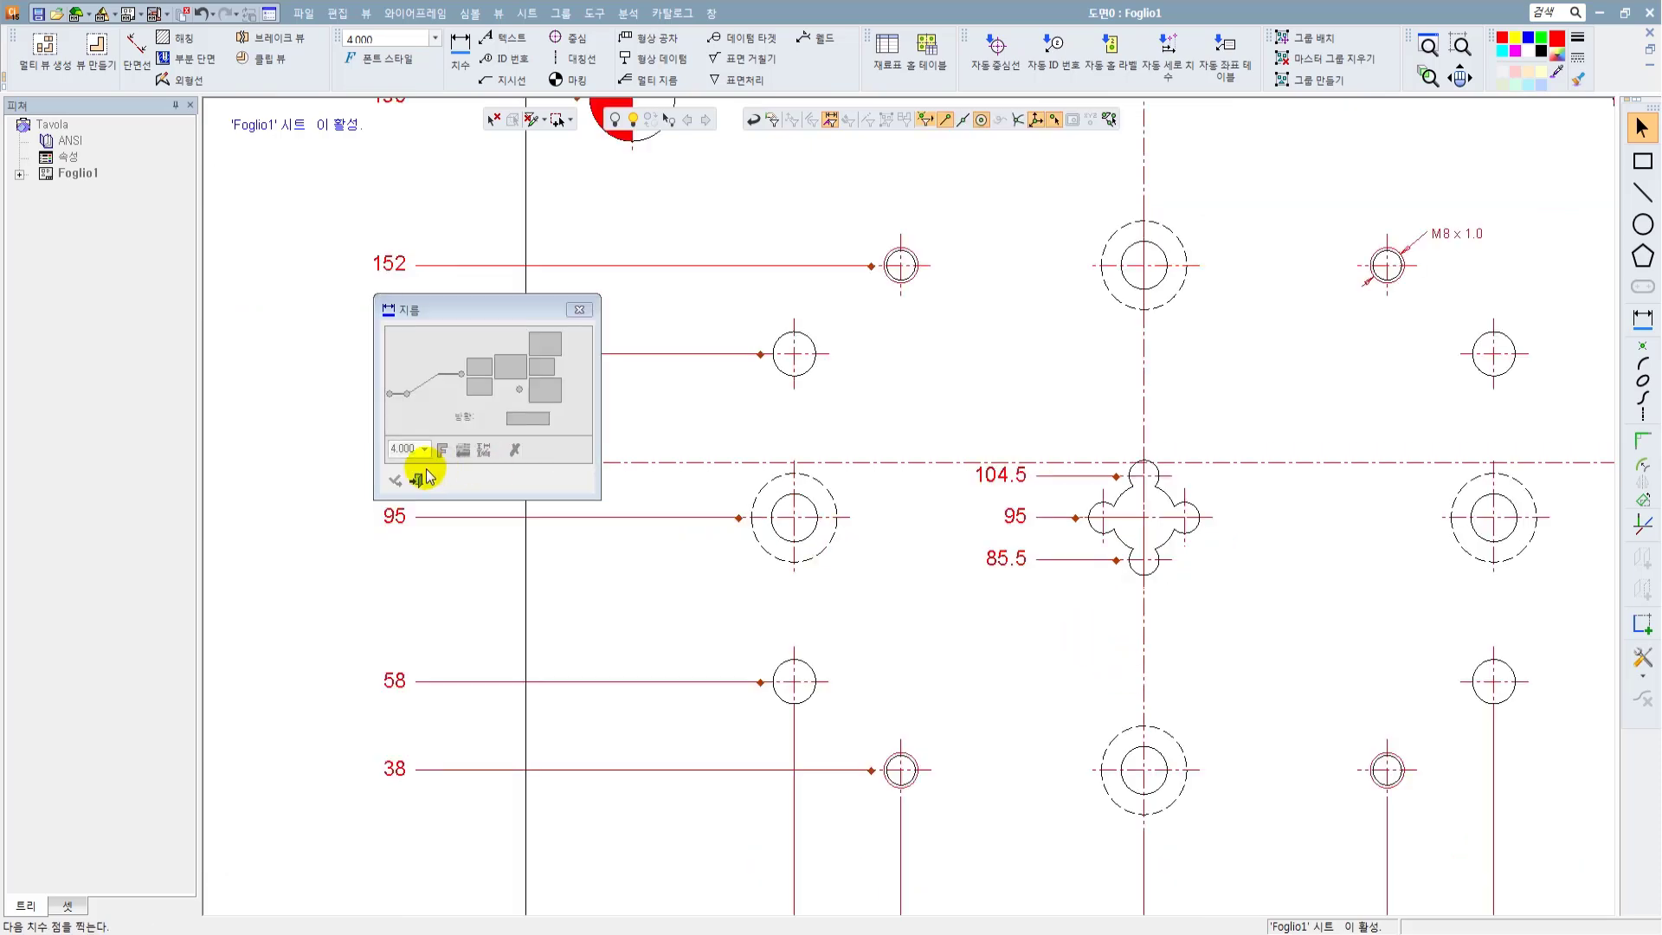
Step: Reopen the horizontal ordinate set for editing and add an ordinate for the lower lobe of the central cutout
scroll(927, 594, down, 4)
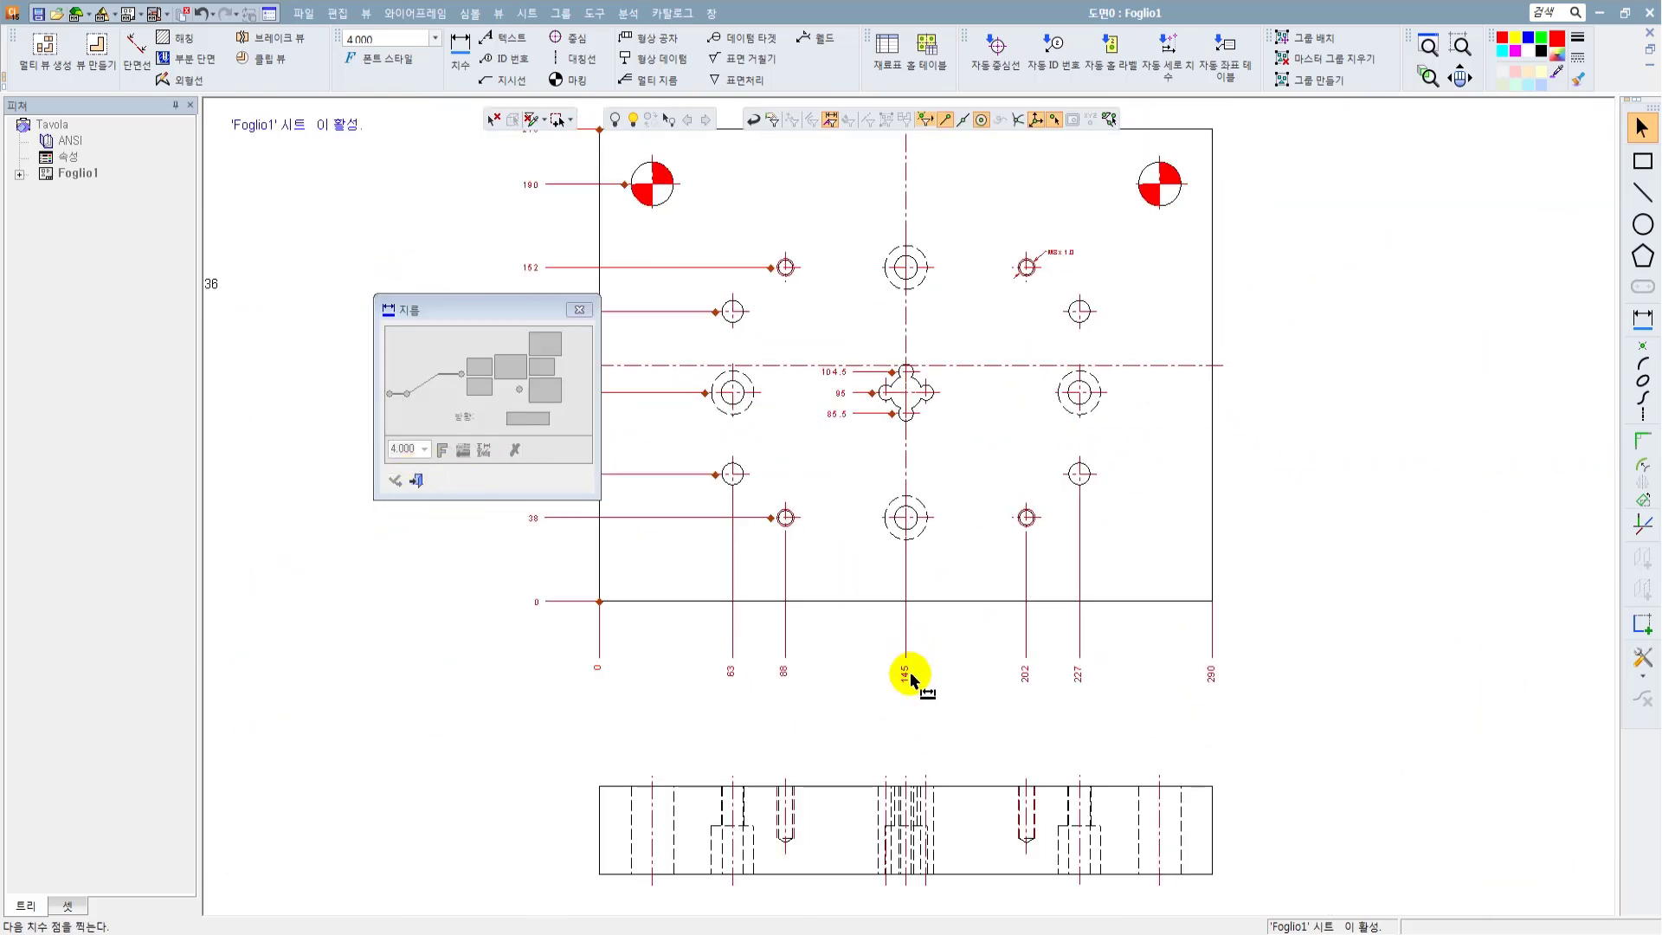
double_click(902, 674)
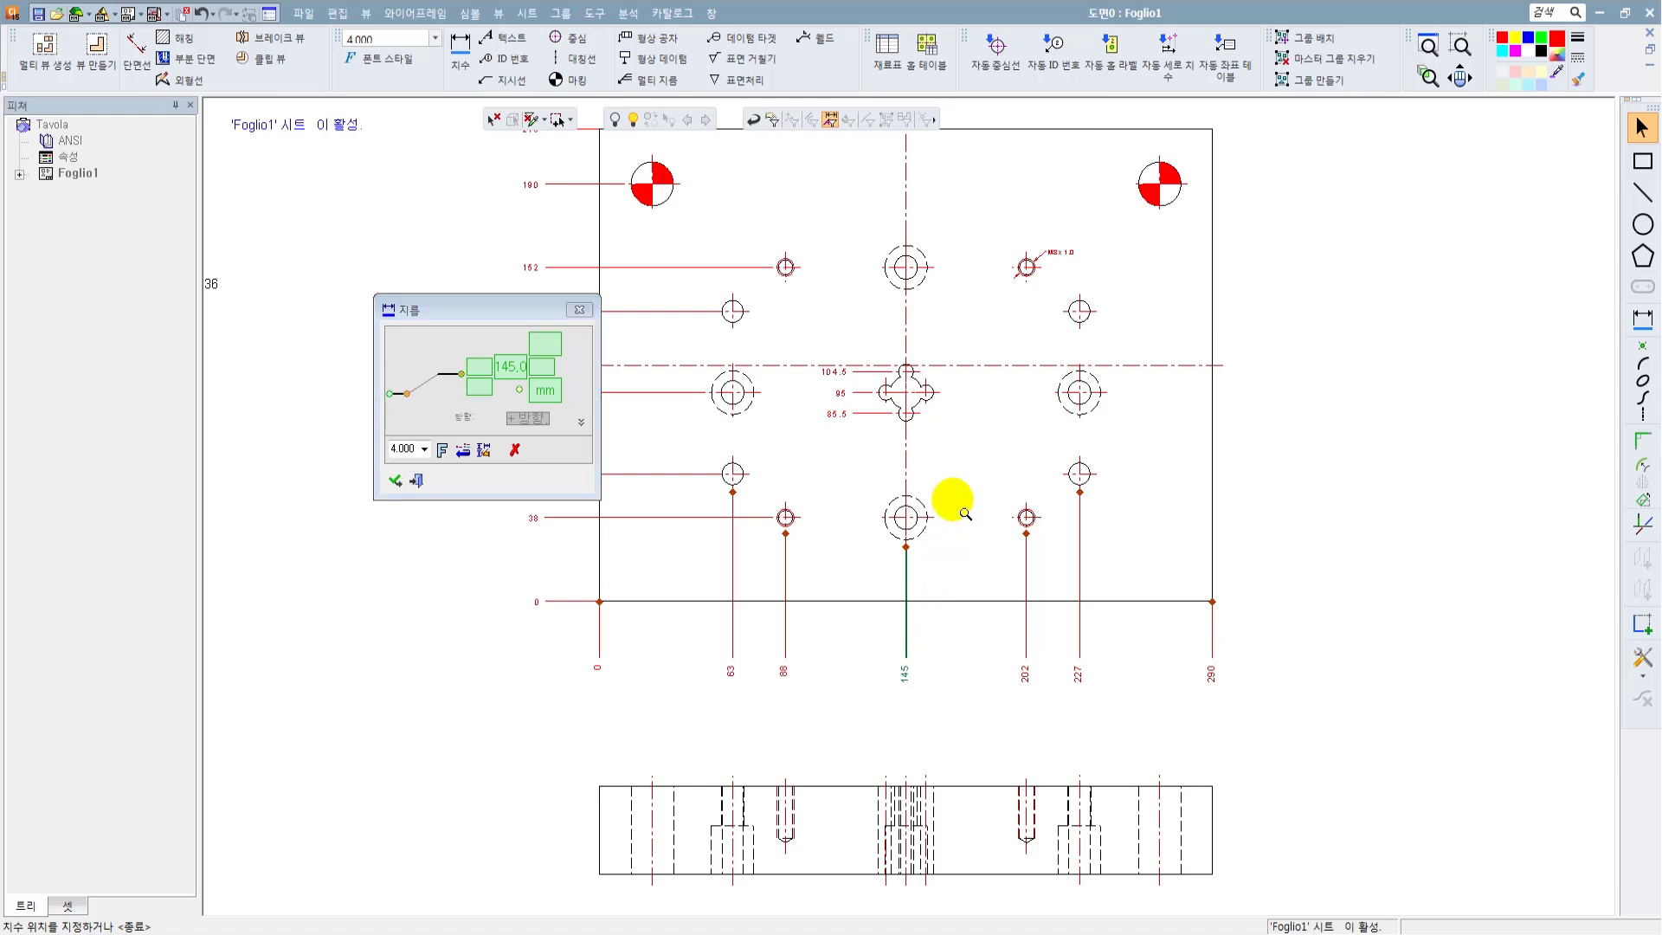
scroll(946, 493, up, 2)
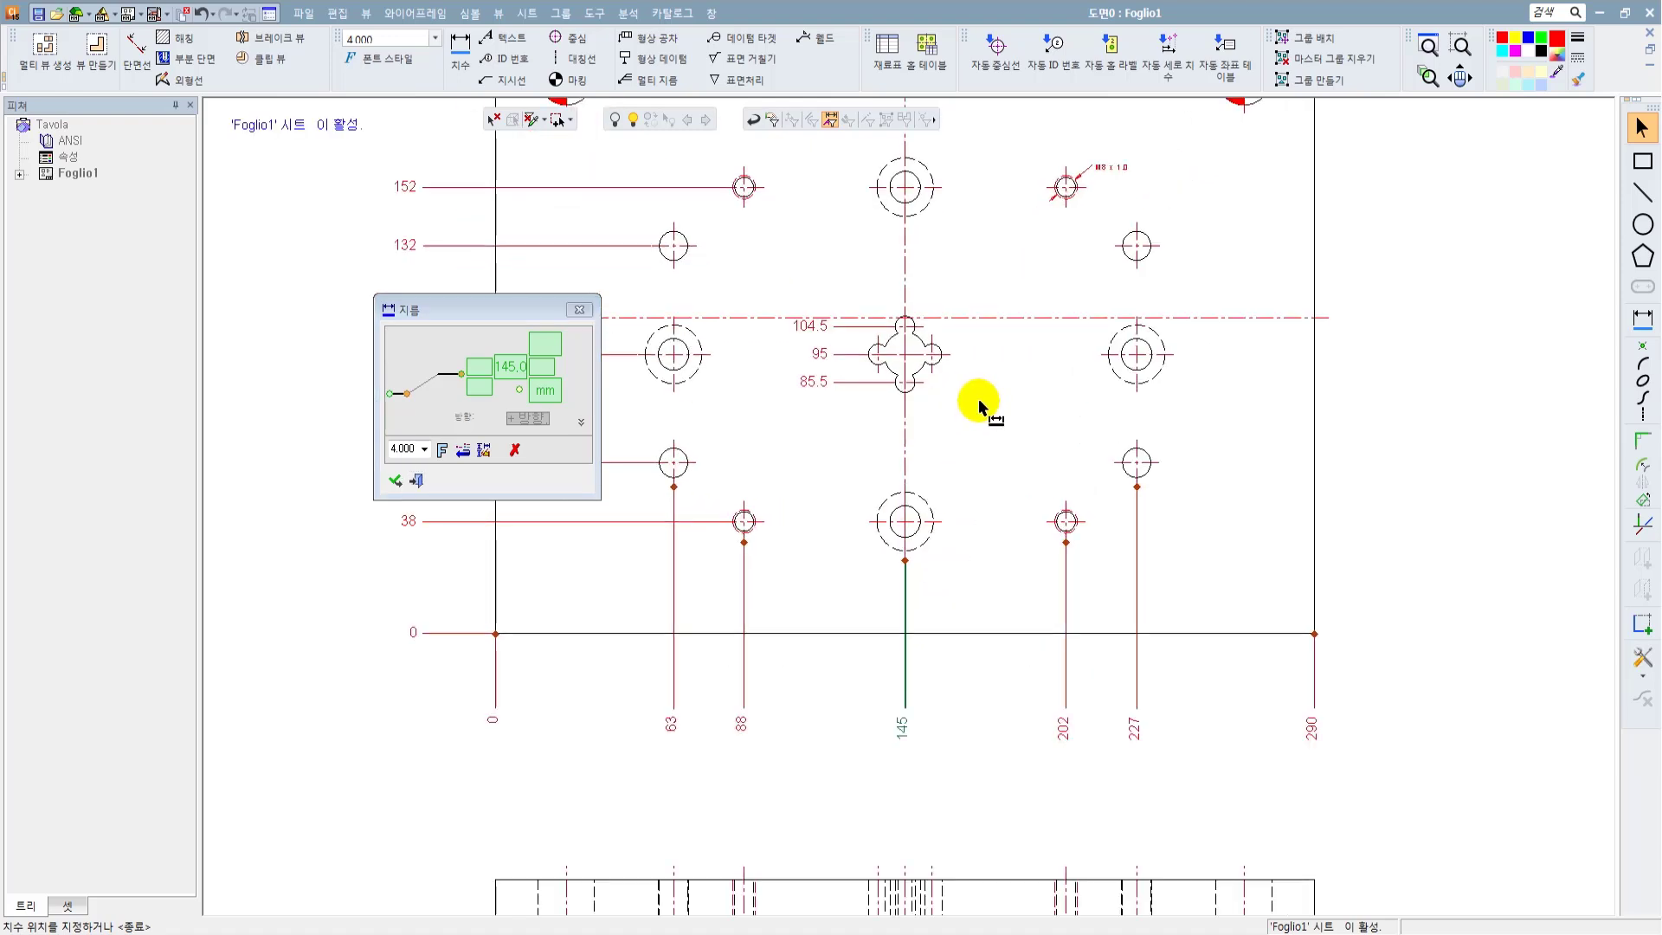
click(978, 401)
scroll(915, 391, up, 1)
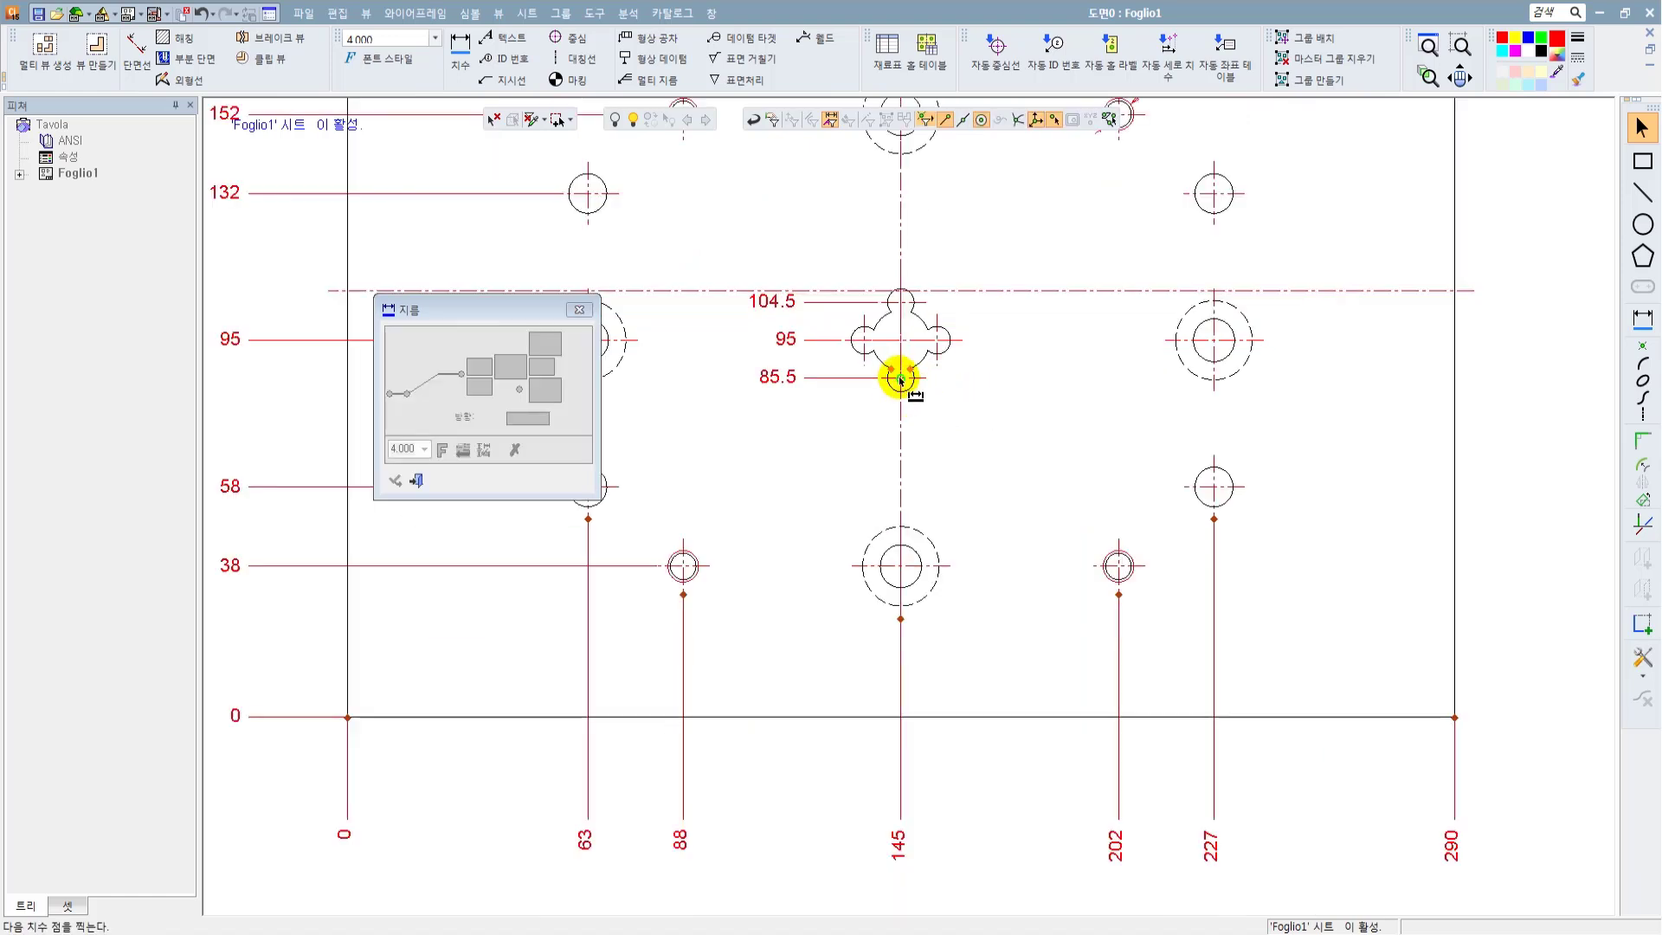
click(900, 378)
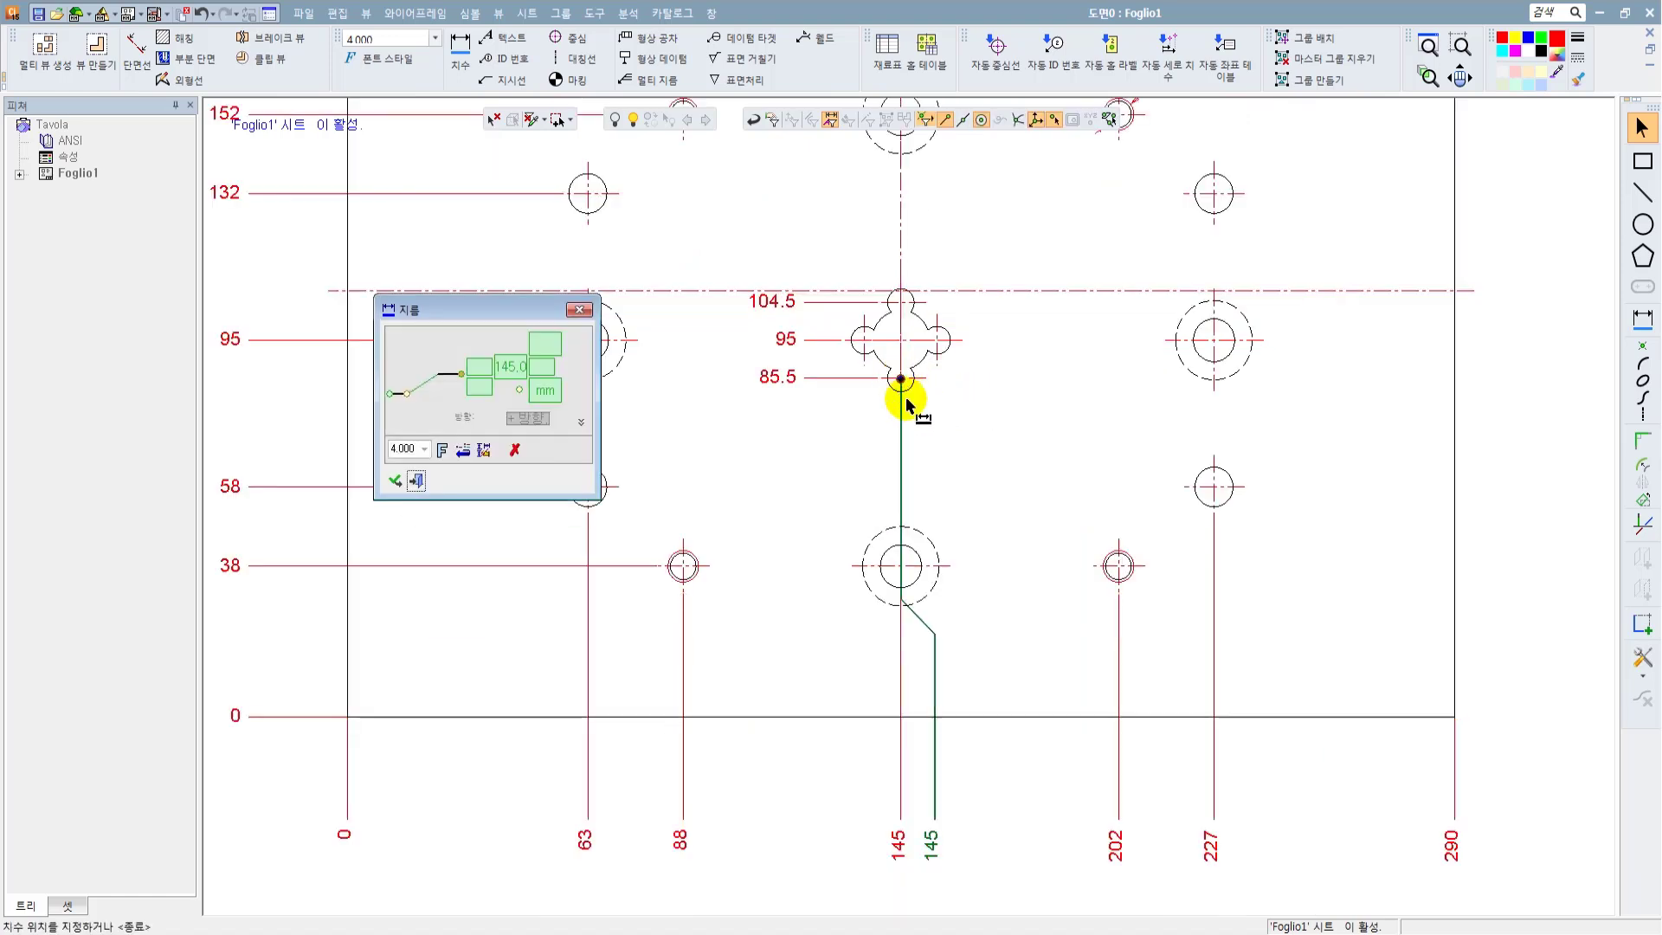
Step: Try a straight leader on the new ordinate with its text directly below the cutout, and switch back to the bent leader
click(406, 394)
click(900, 870)
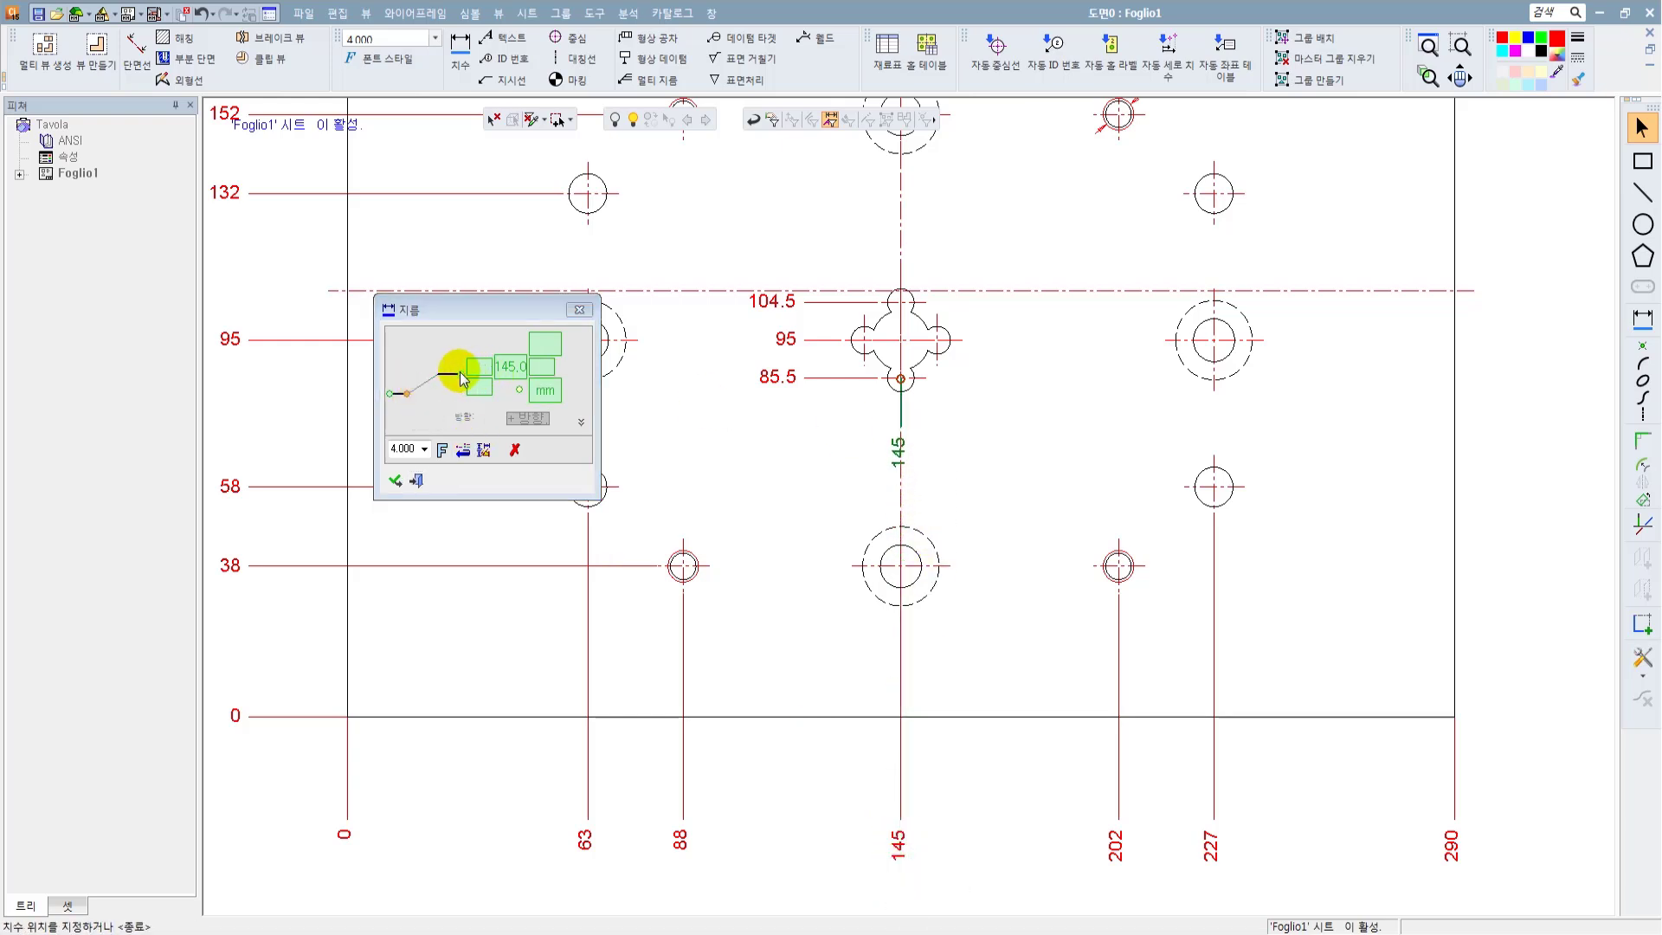
click(408, 396)
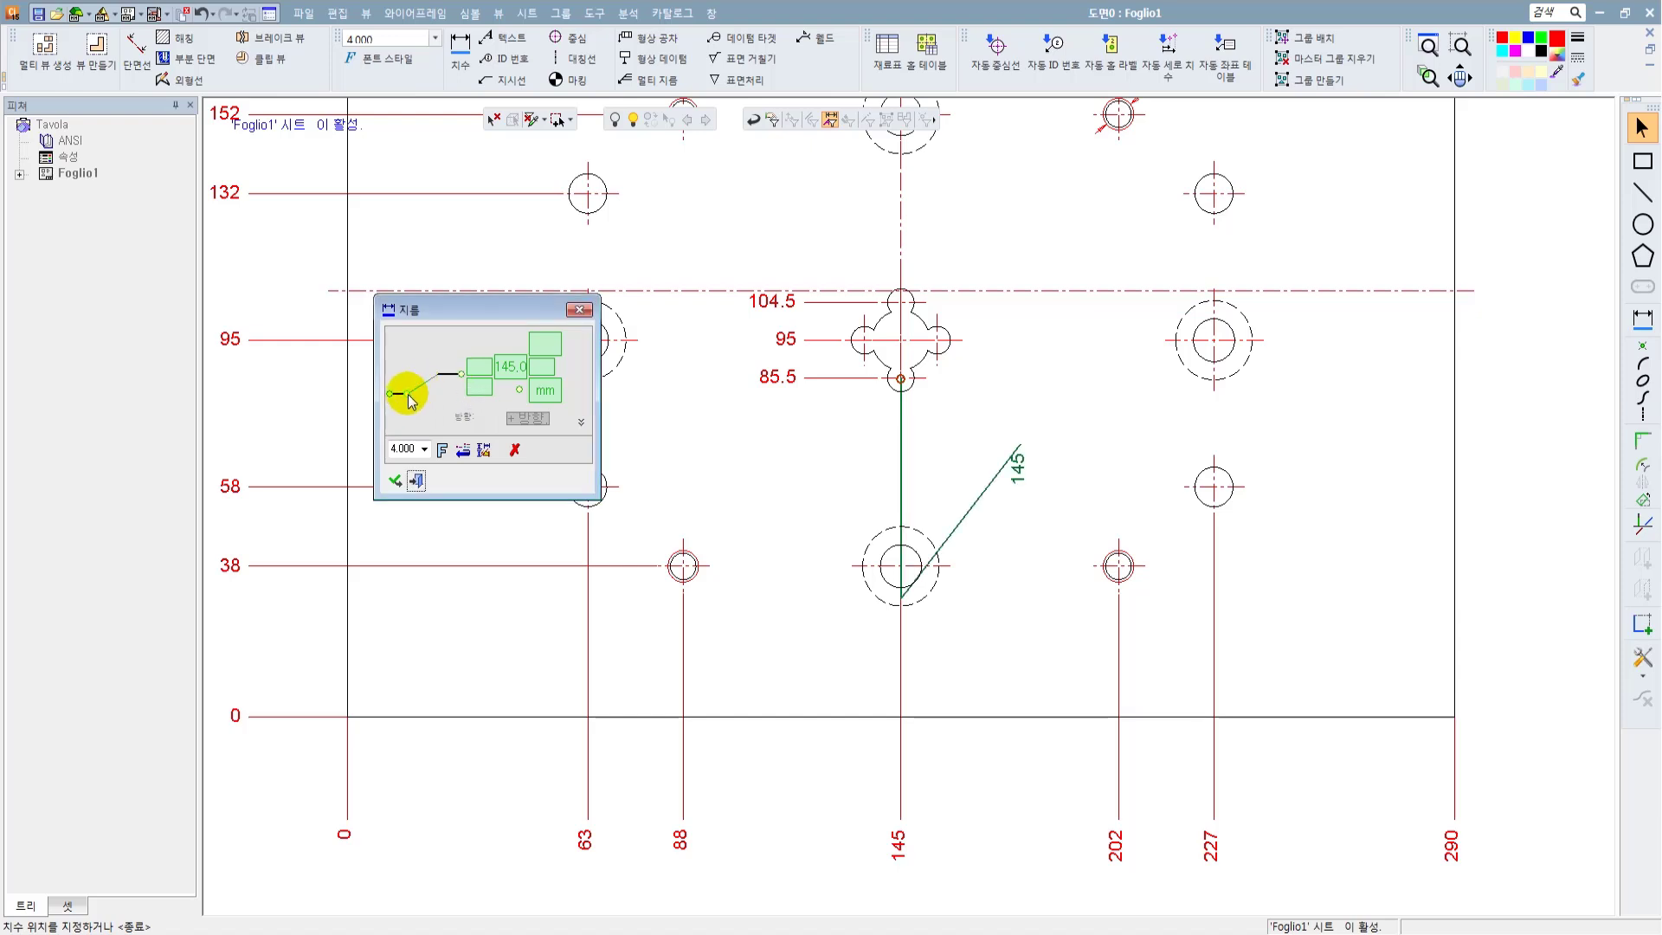
Step: Place the new ordinate's text just below the cutout, slightly right of the centreline on a short bent leader, and finish the ordinate dimensioning
click(1017, 468)
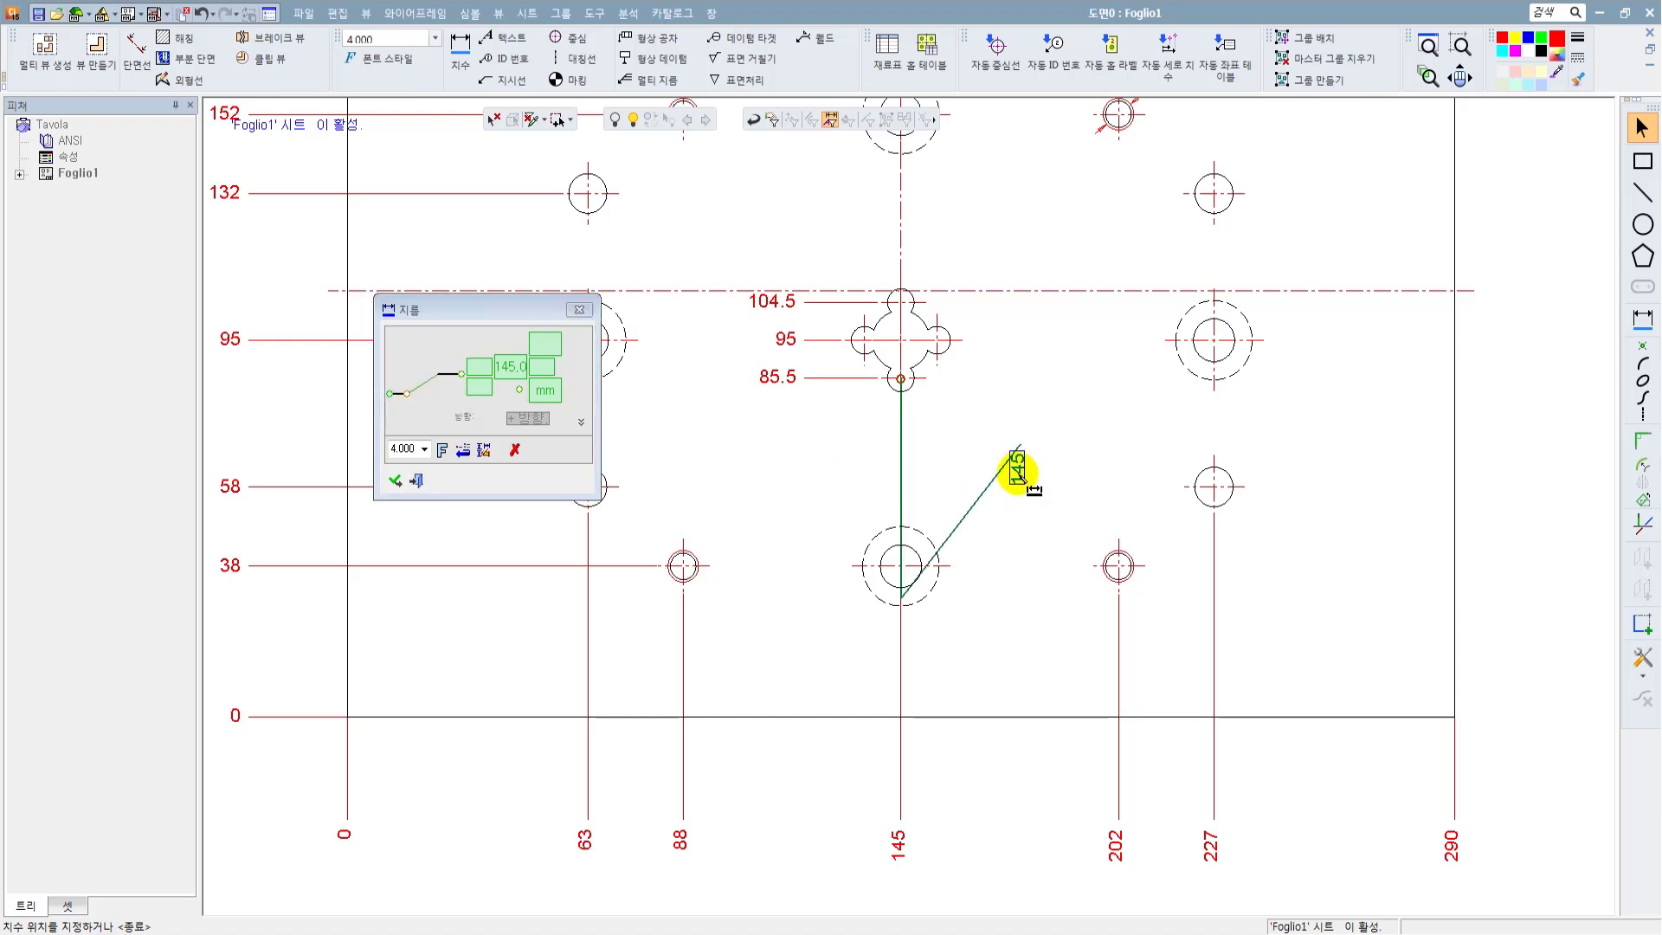
click(957, 680)
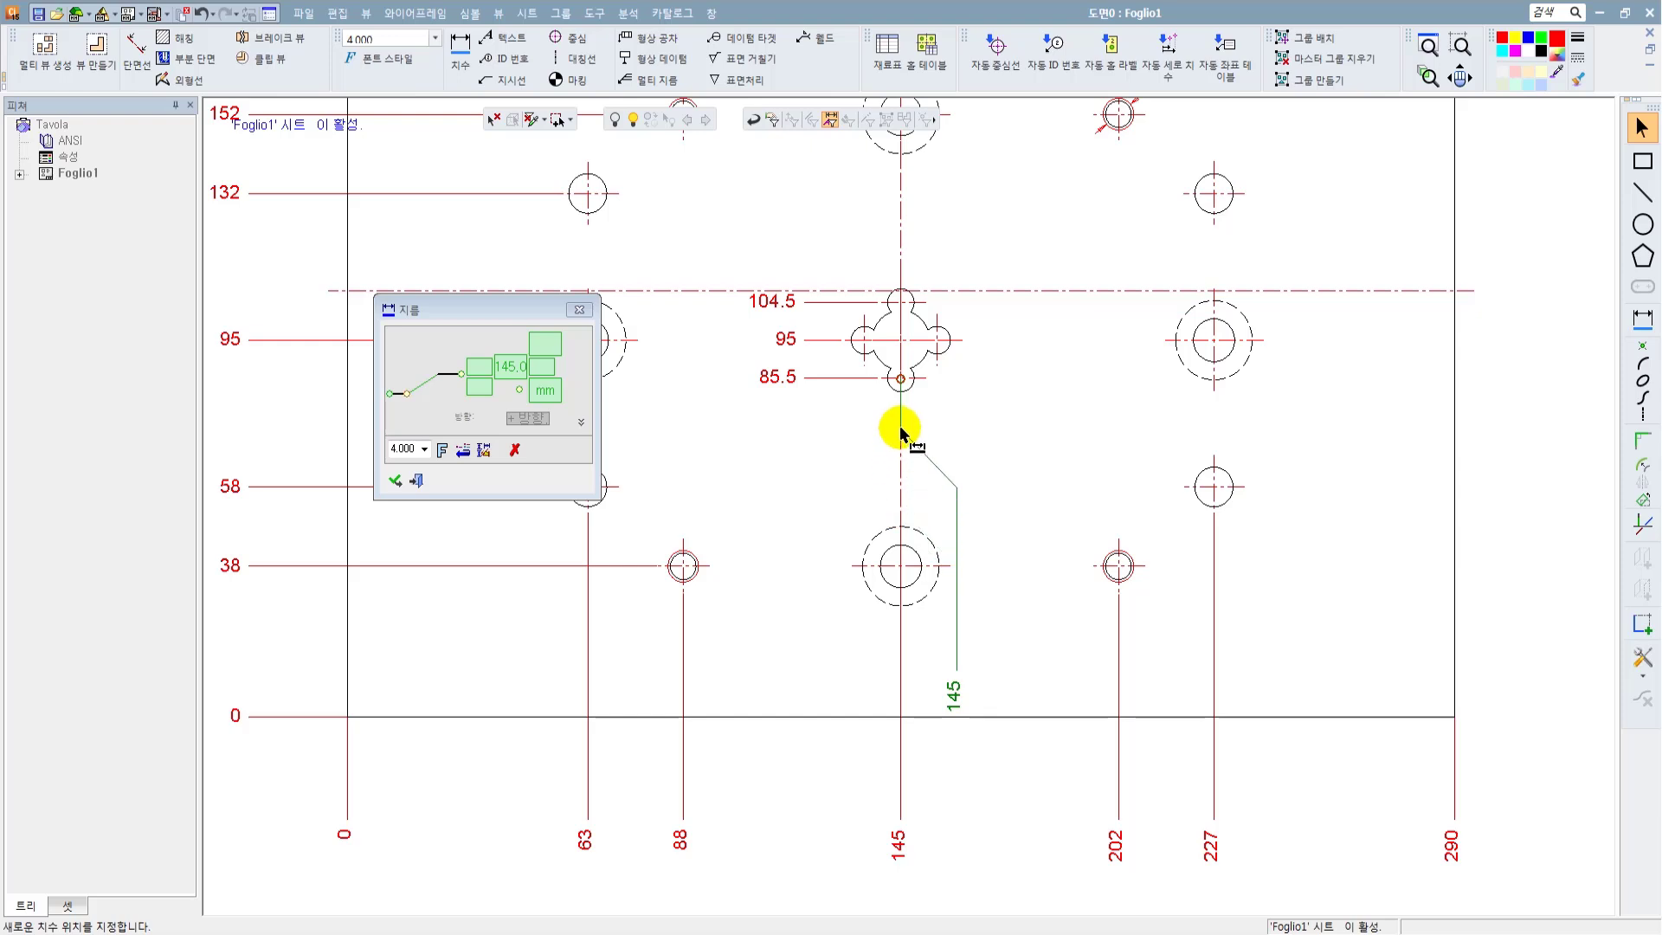
click(955, 688)
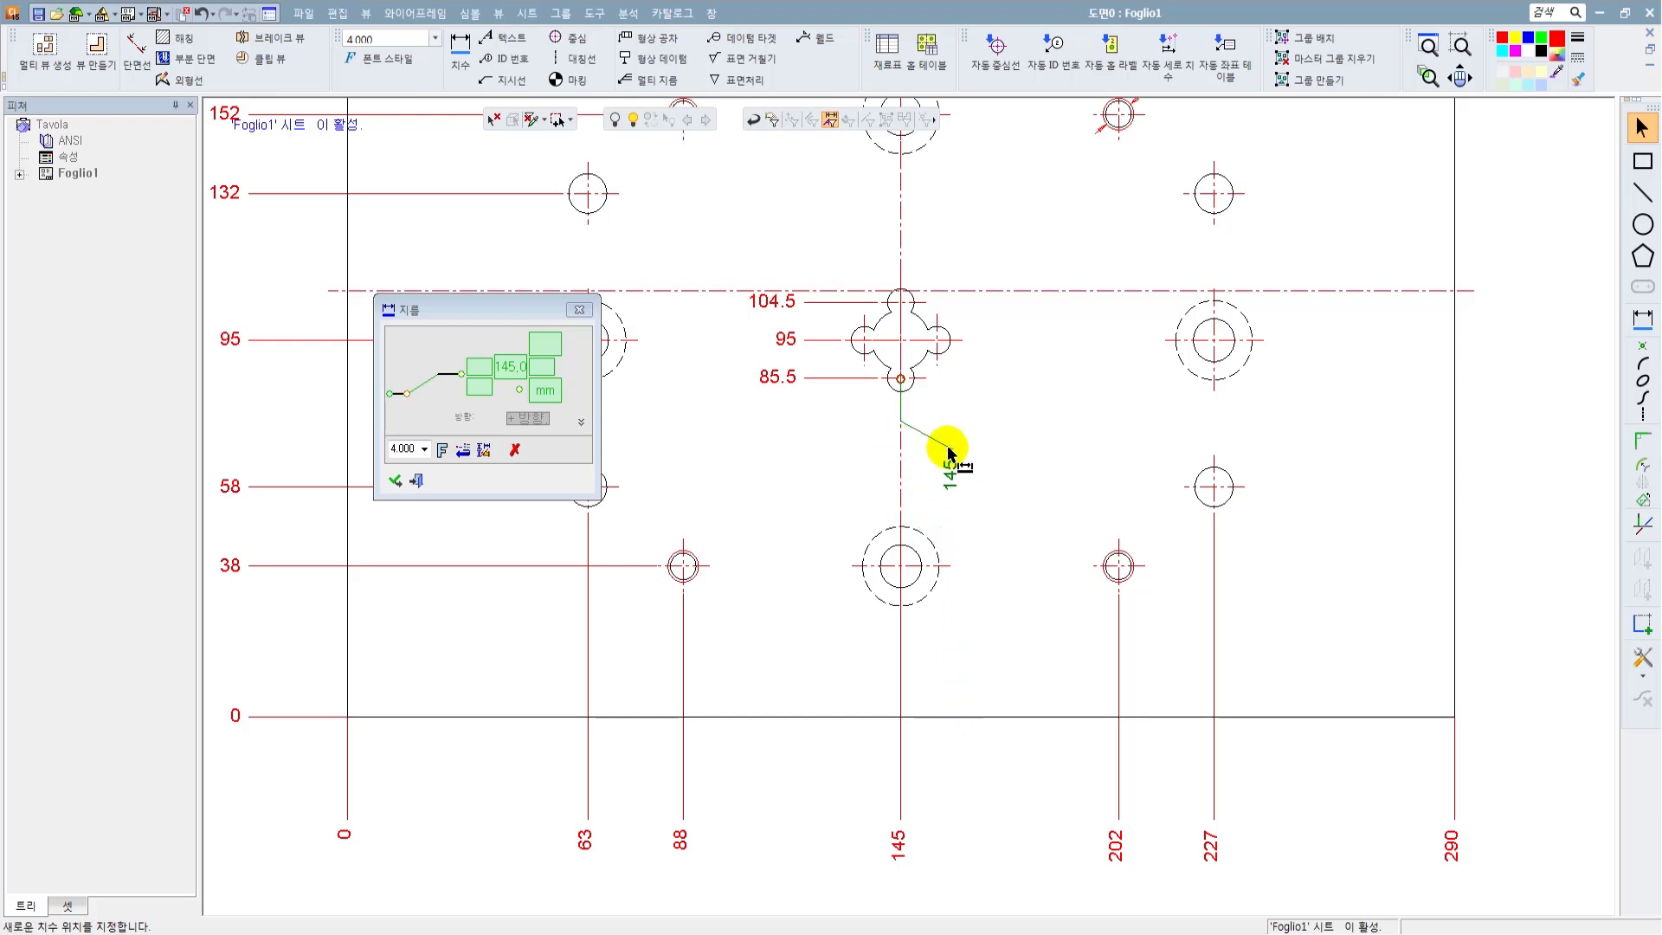
click(925, 467)
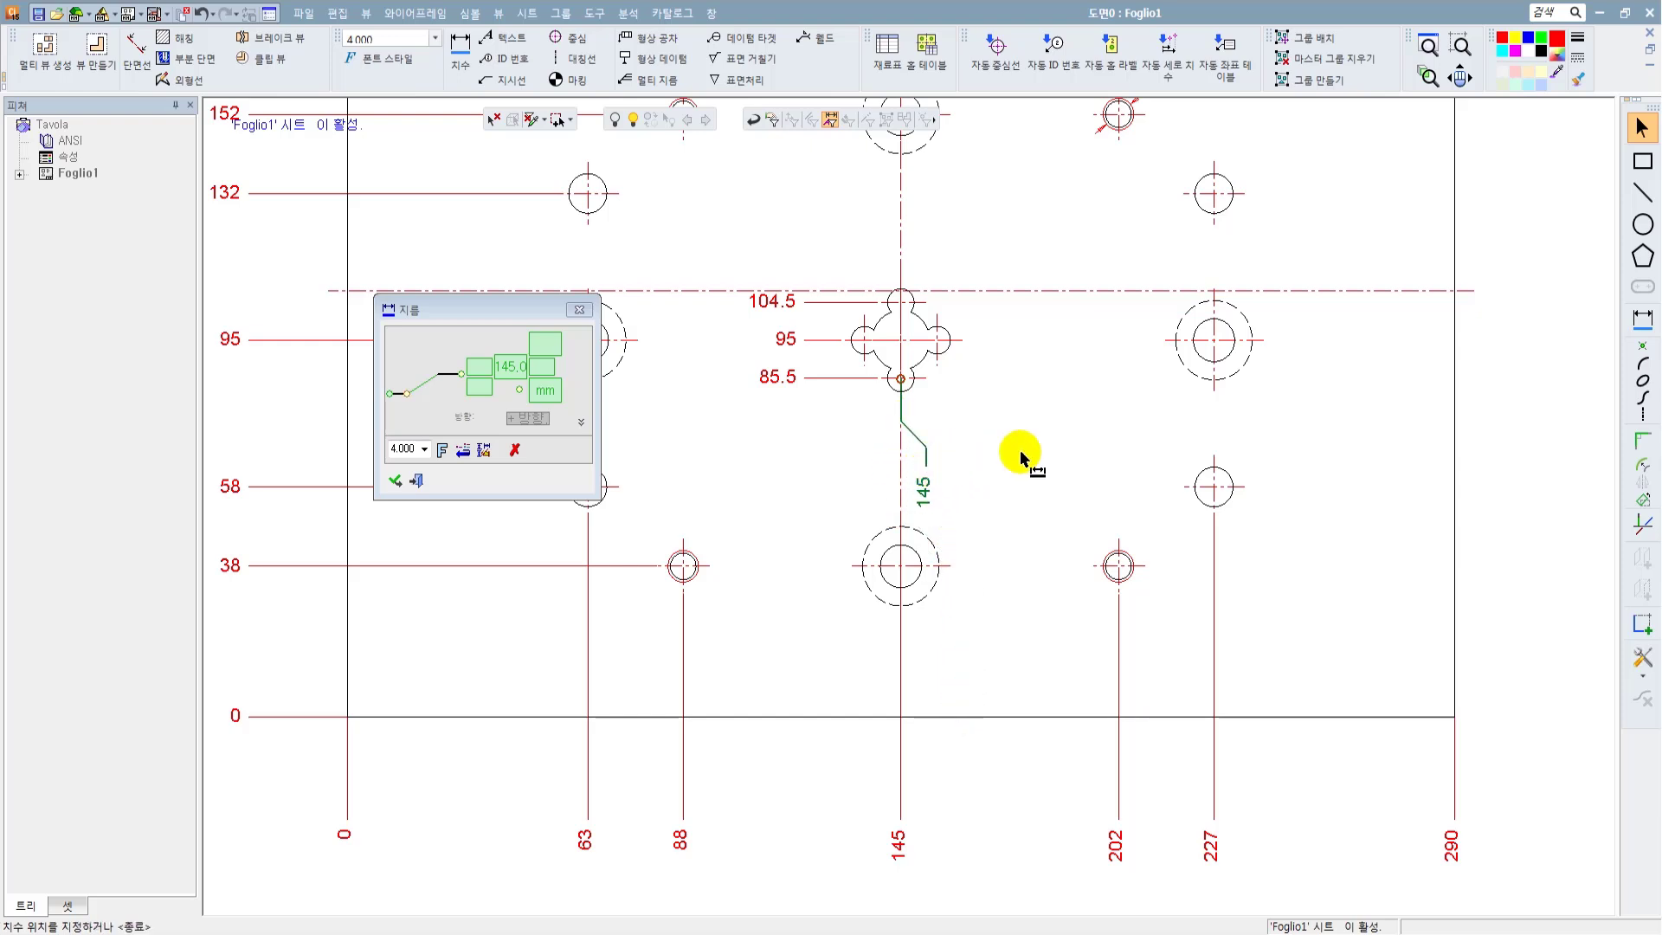
key(Return)
scroll(1021, 456, down, 2)
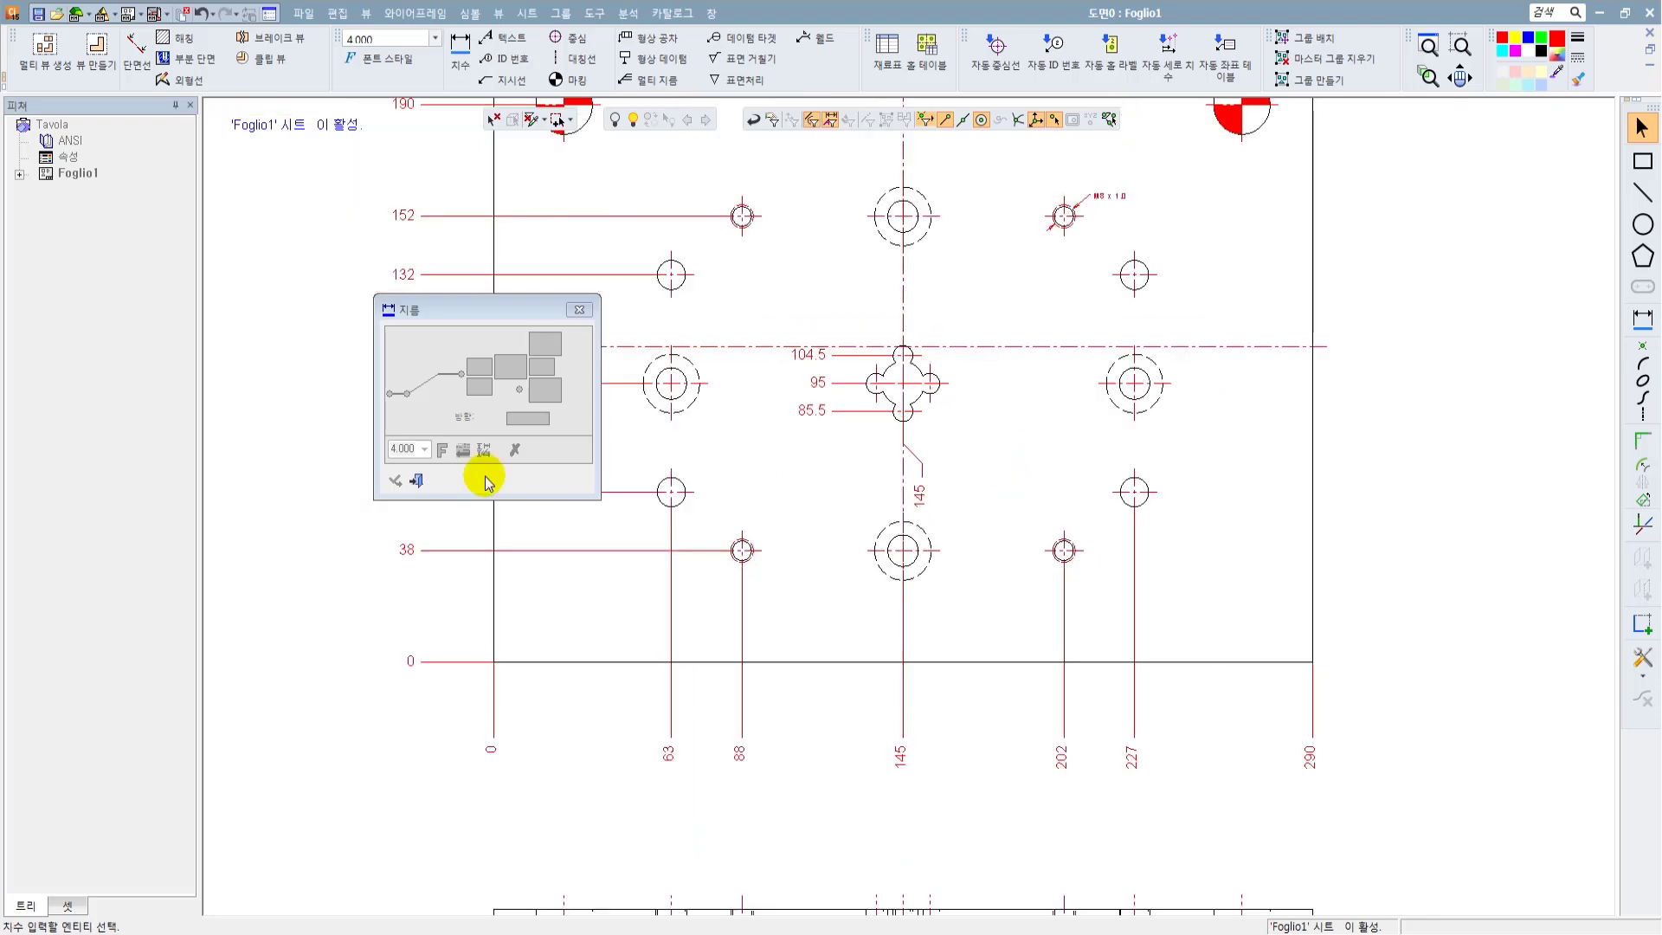
click(416, 480)
Step: Add the text note "cima" with a leader arrow pointing to the plain hole at the plate's lower right
scroll(994, 445, down, 2)
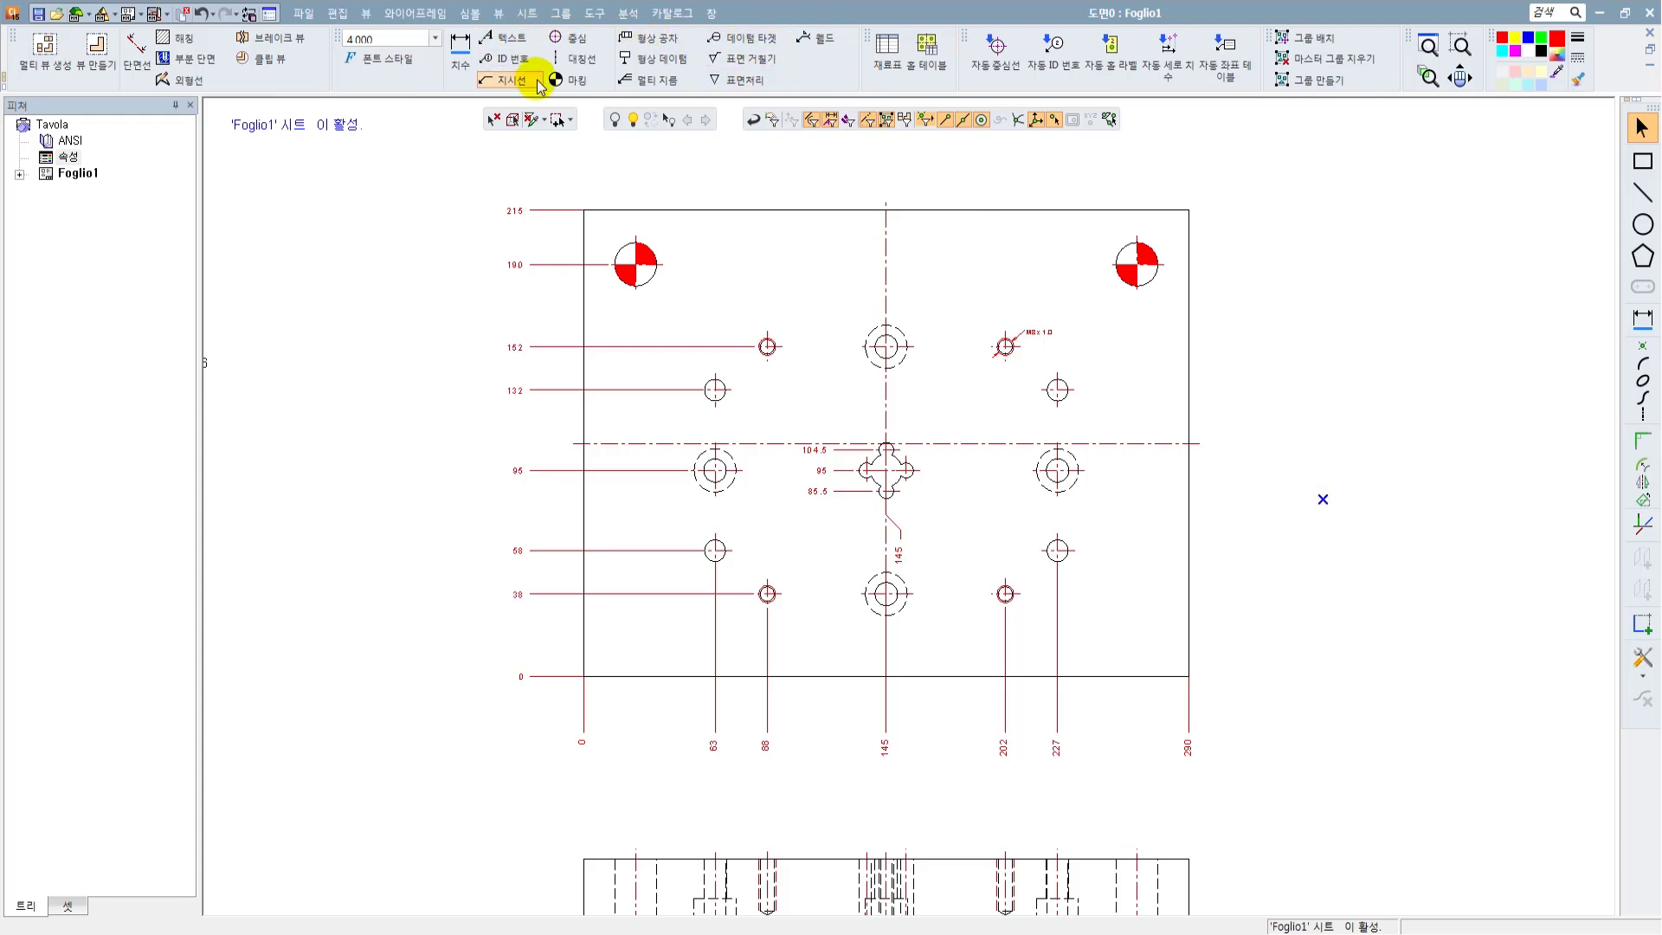
click(504, 38)
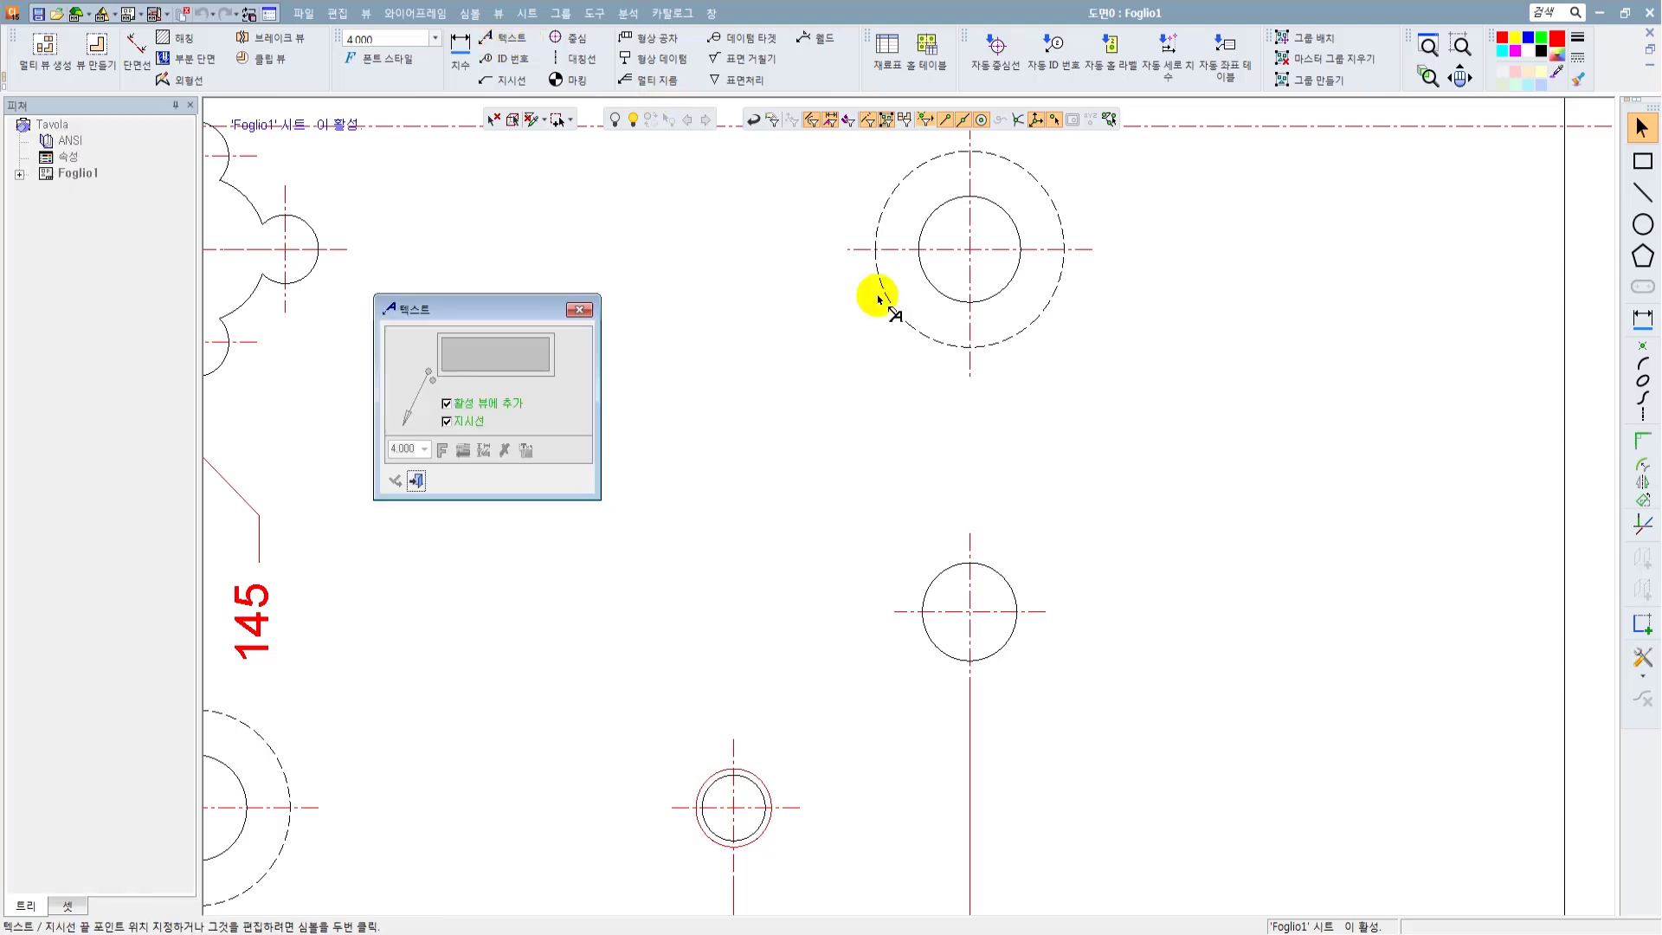
click(1090, 505)
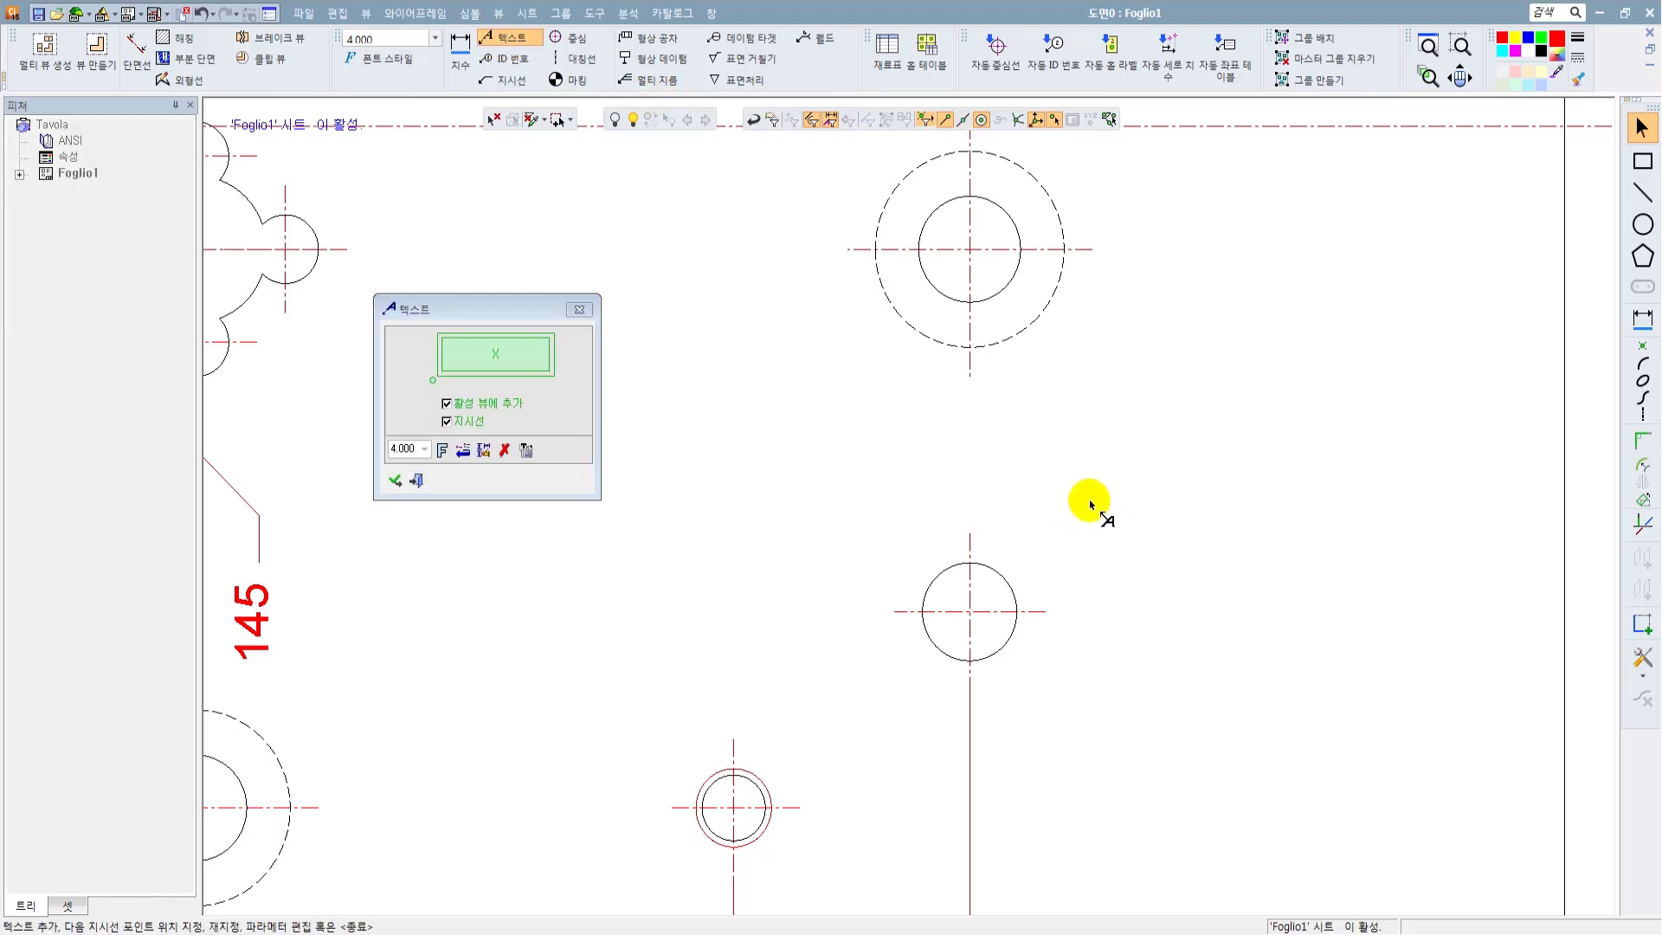
click(1007, 580)
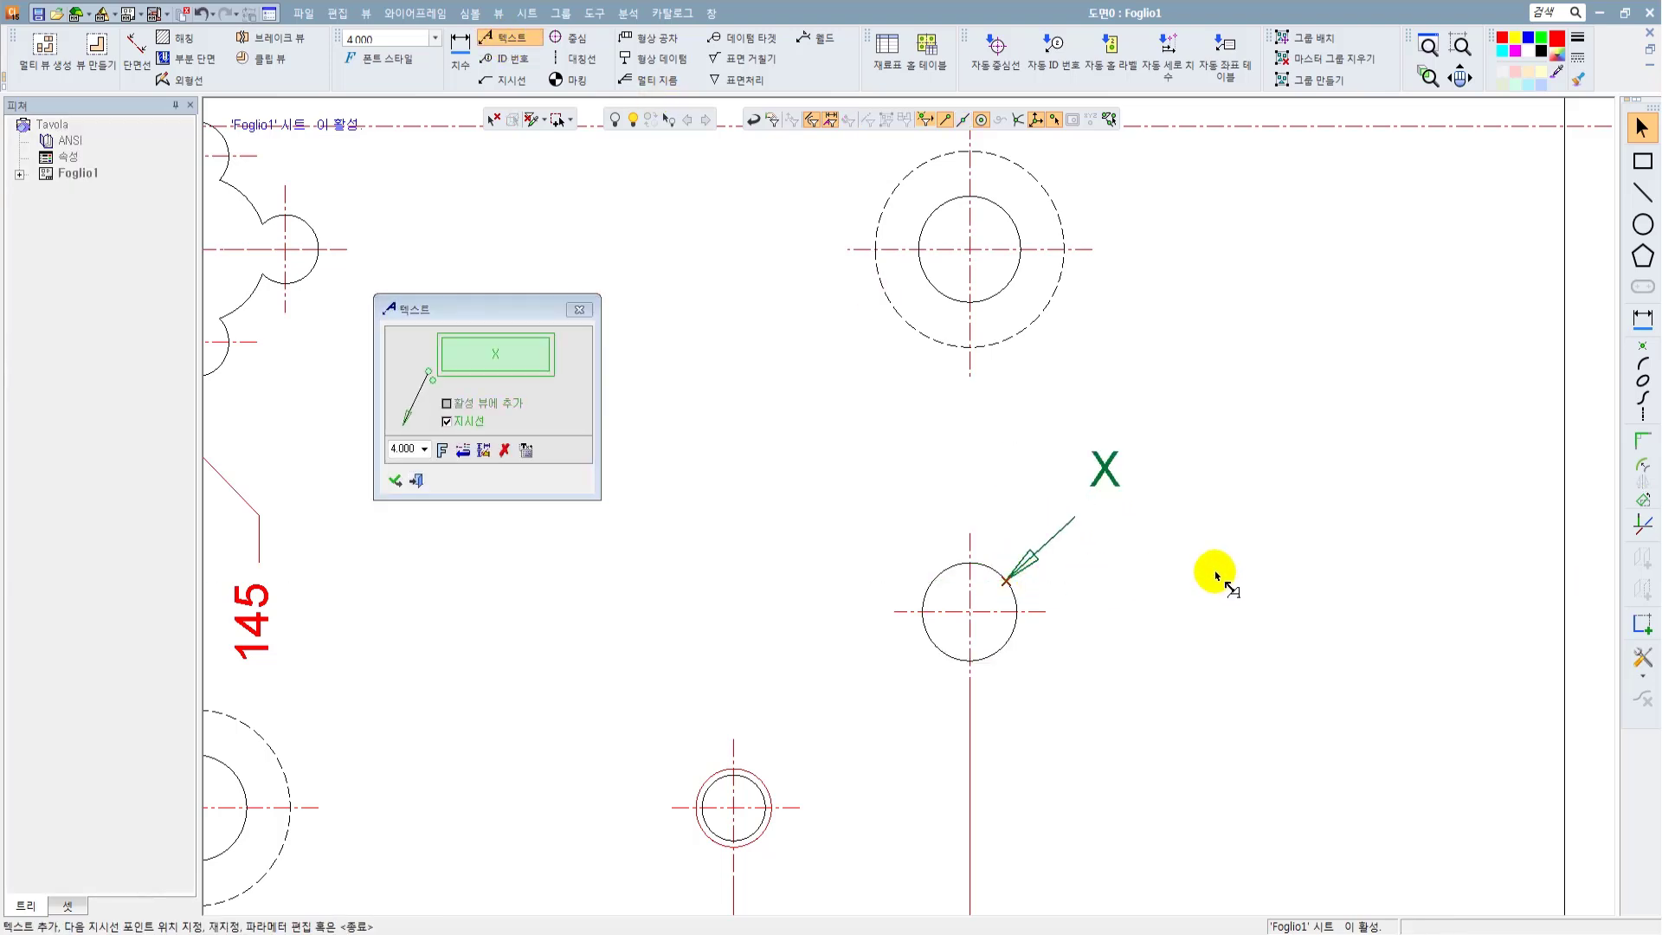
click(508, 356)
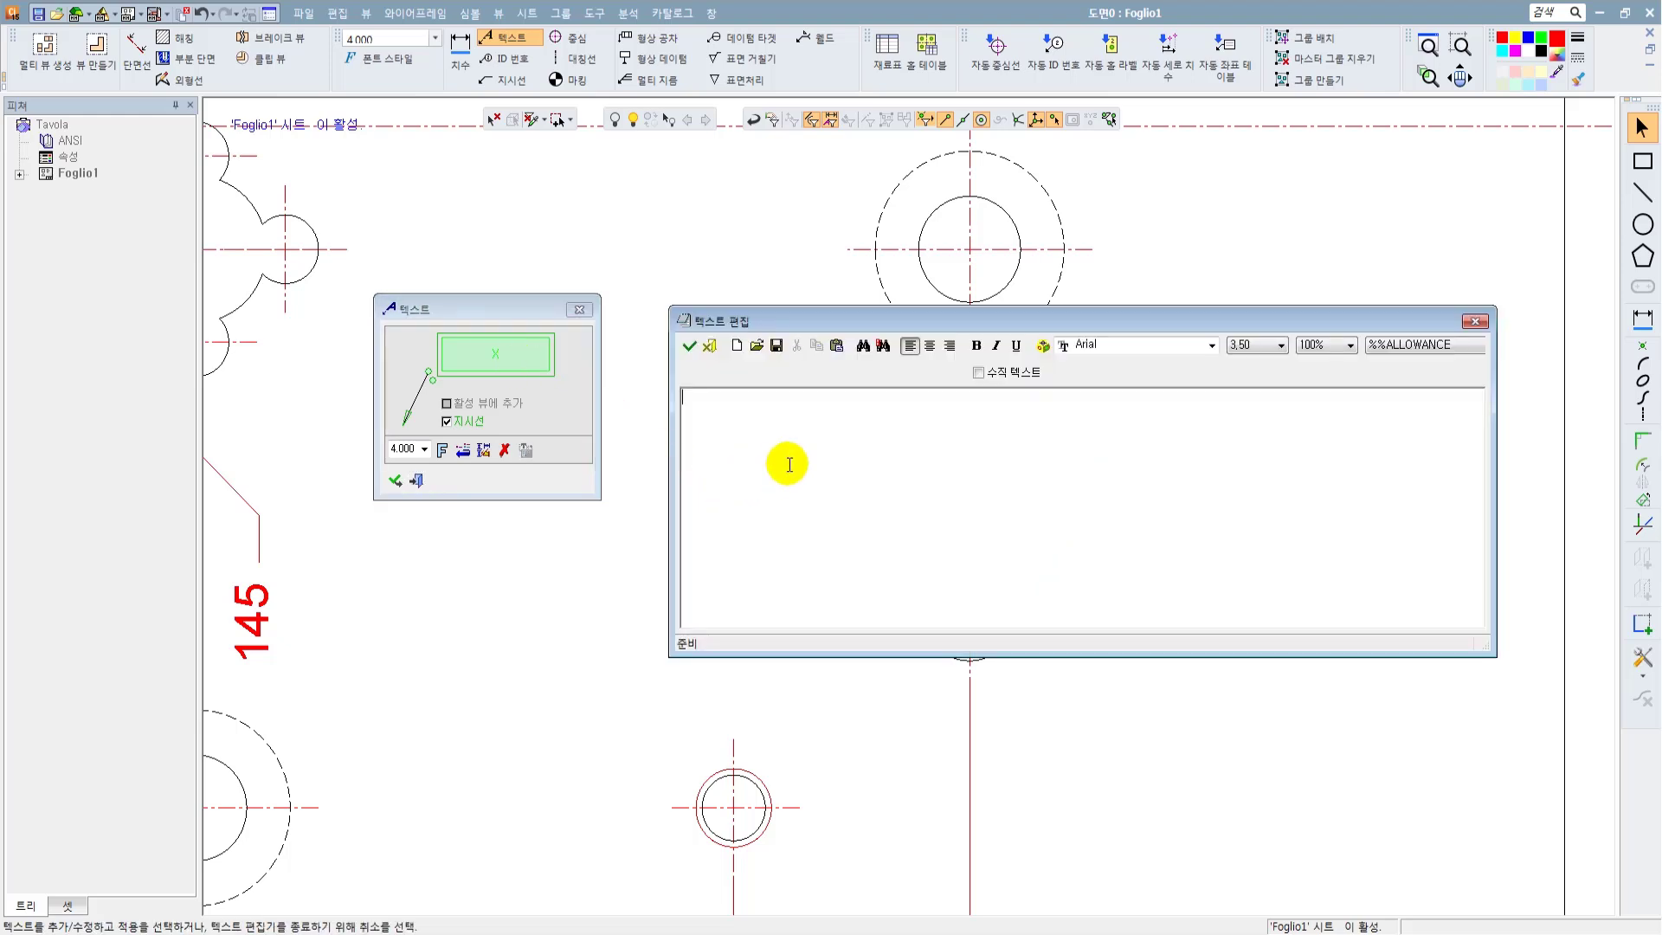
text(차ㅡㅁ)
text(cima)
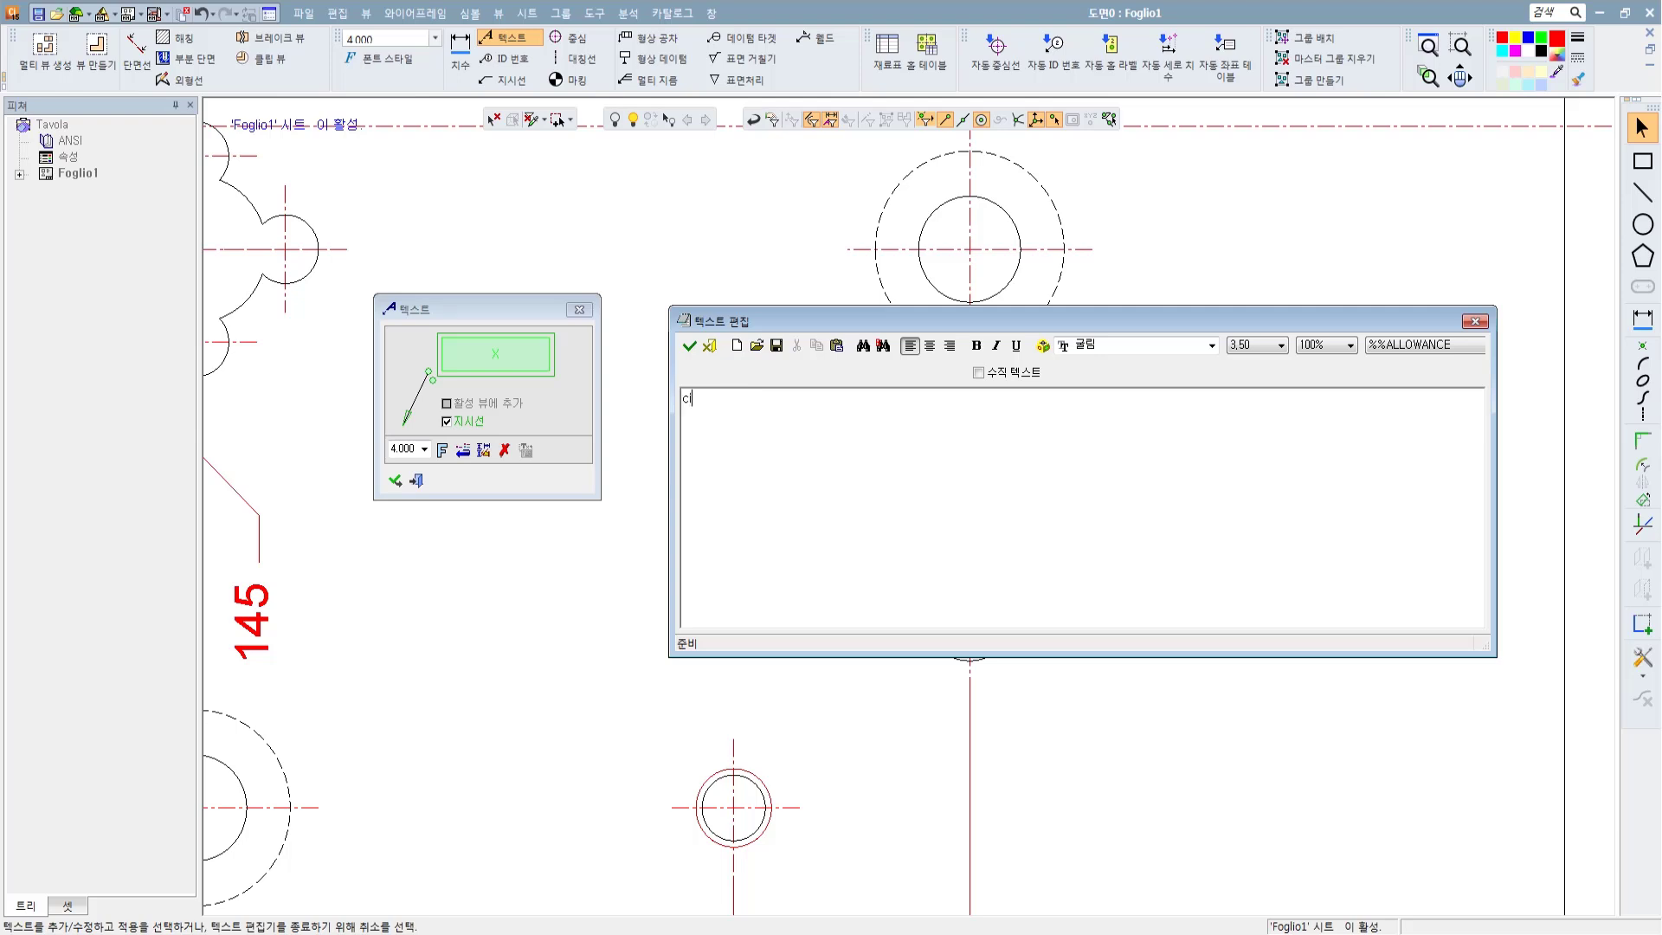
click(689, 345)
click(394, 482)
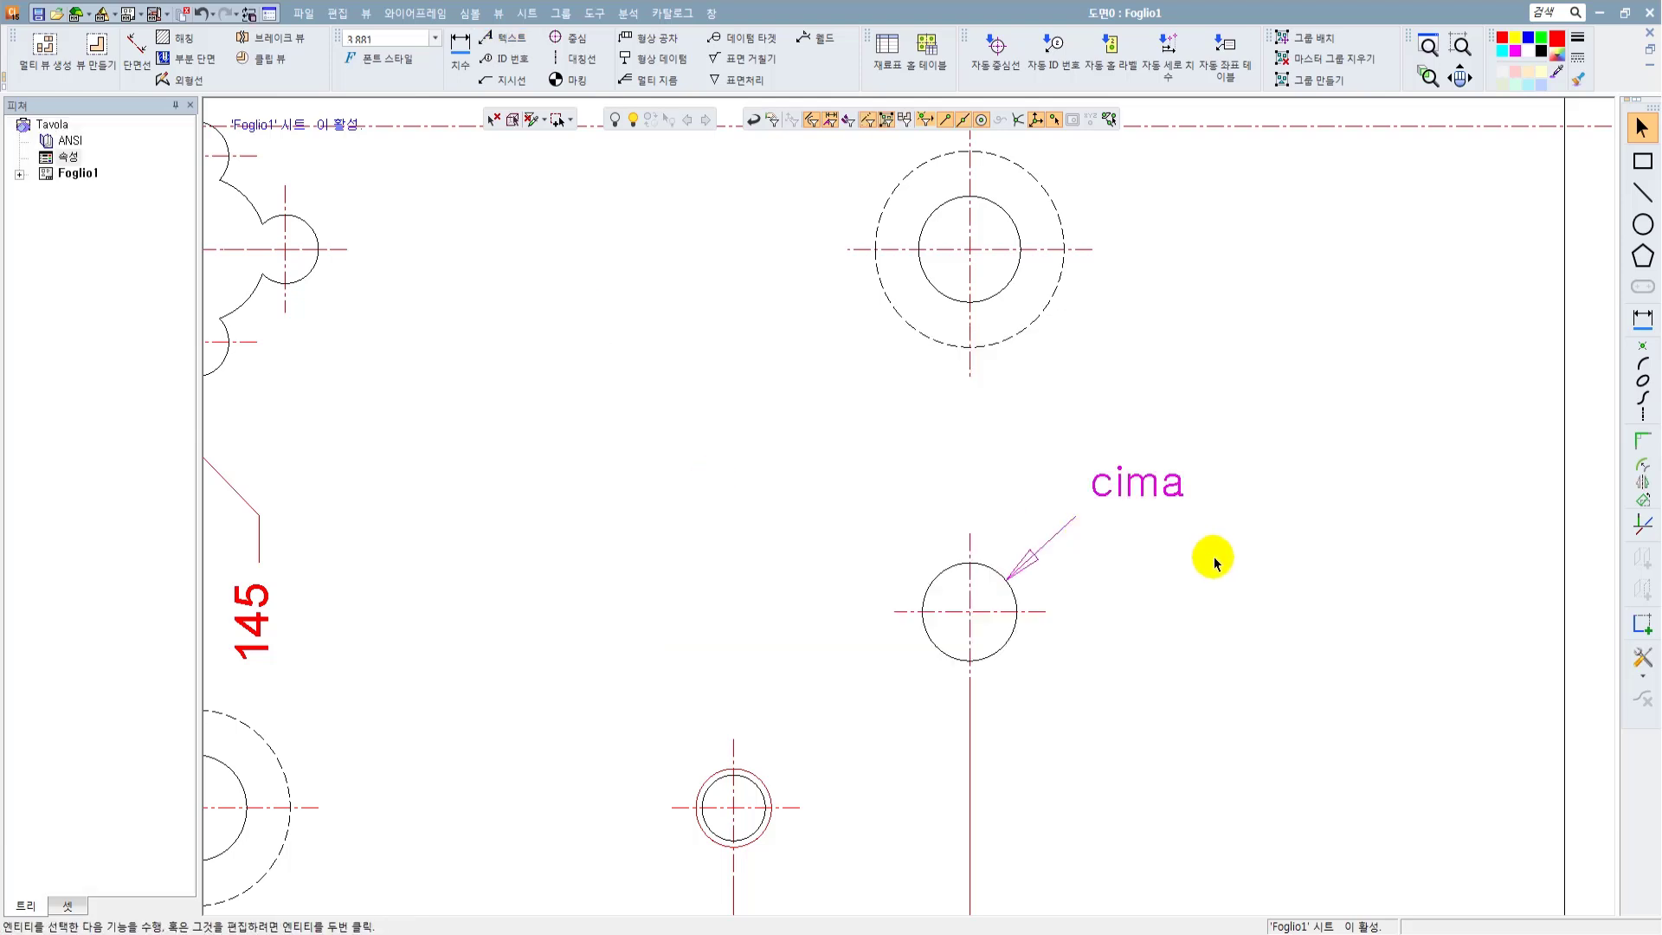
Step: Enter a text note "cccc" below the "cima" note, with the leader (지시선) and active-view attachment (활성 뷰에 추가) options turned off
scroll(1159, 571, down, 3)
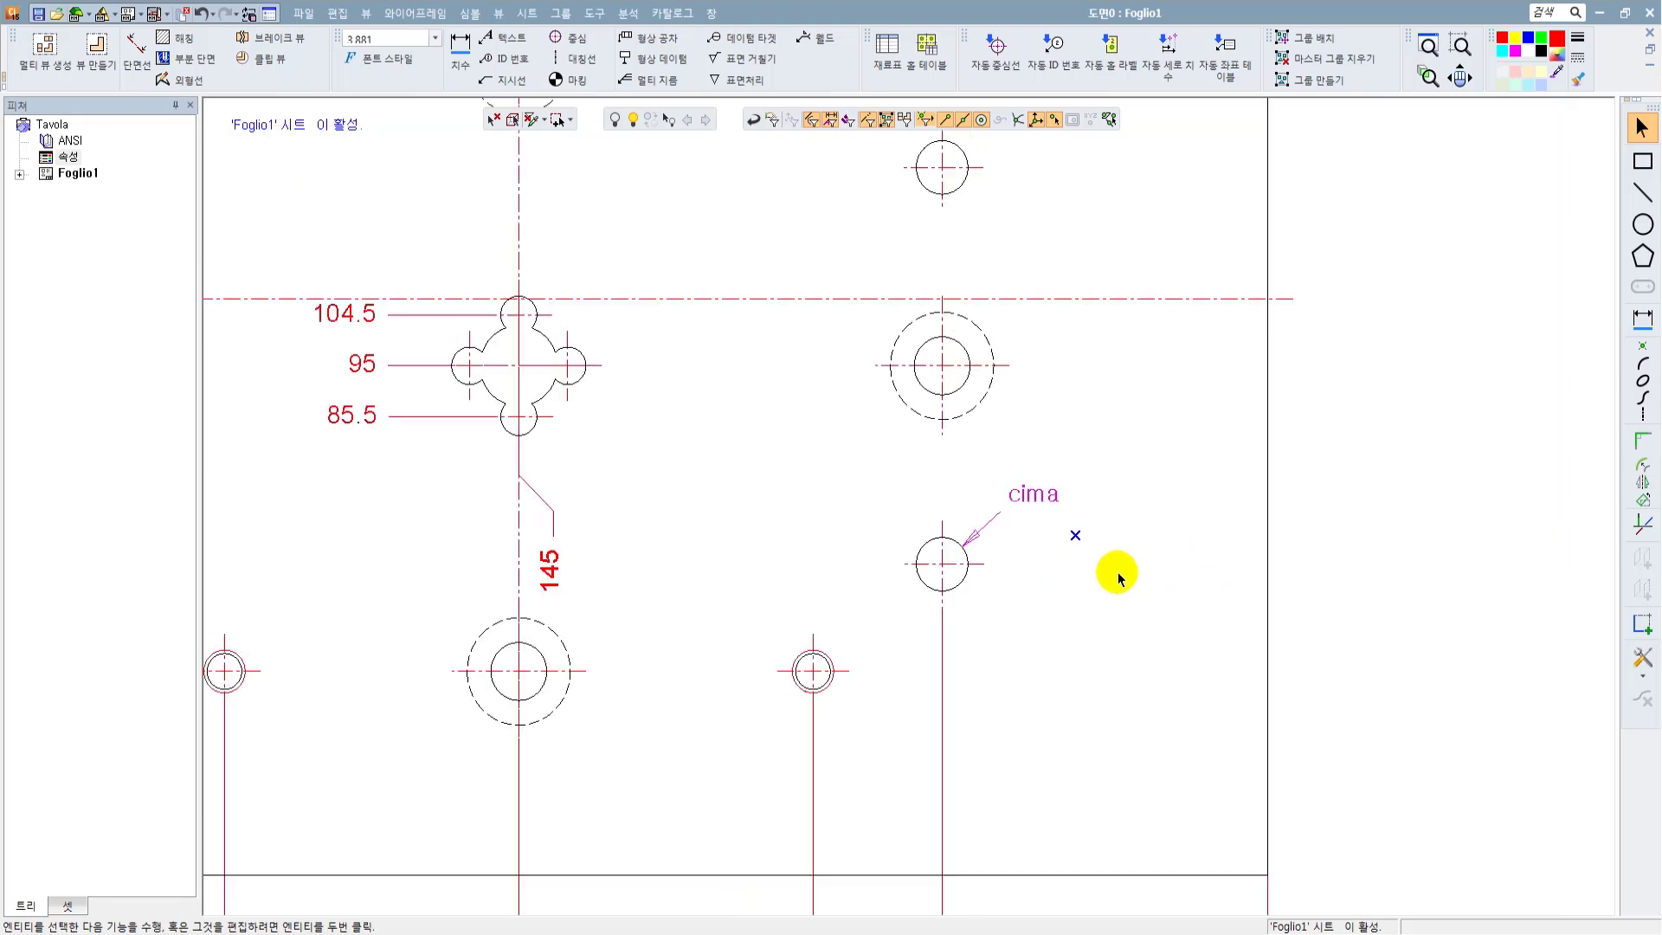
click(506, 37)
click(446, 404)
click(447, 422)
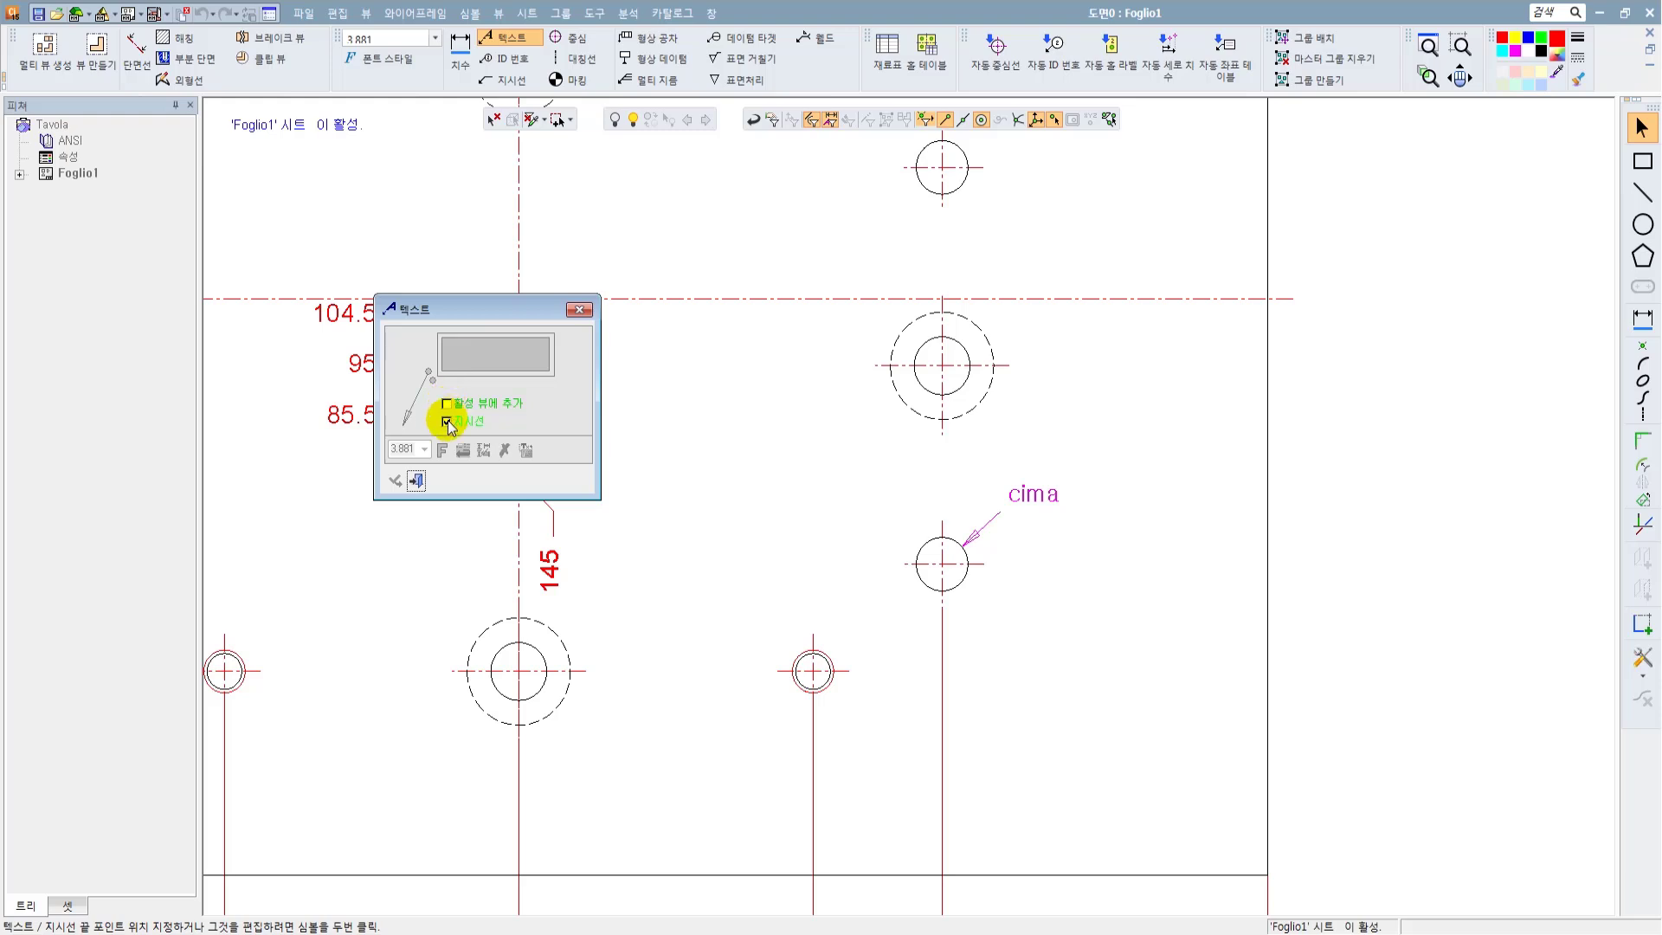
click(1048, 545)
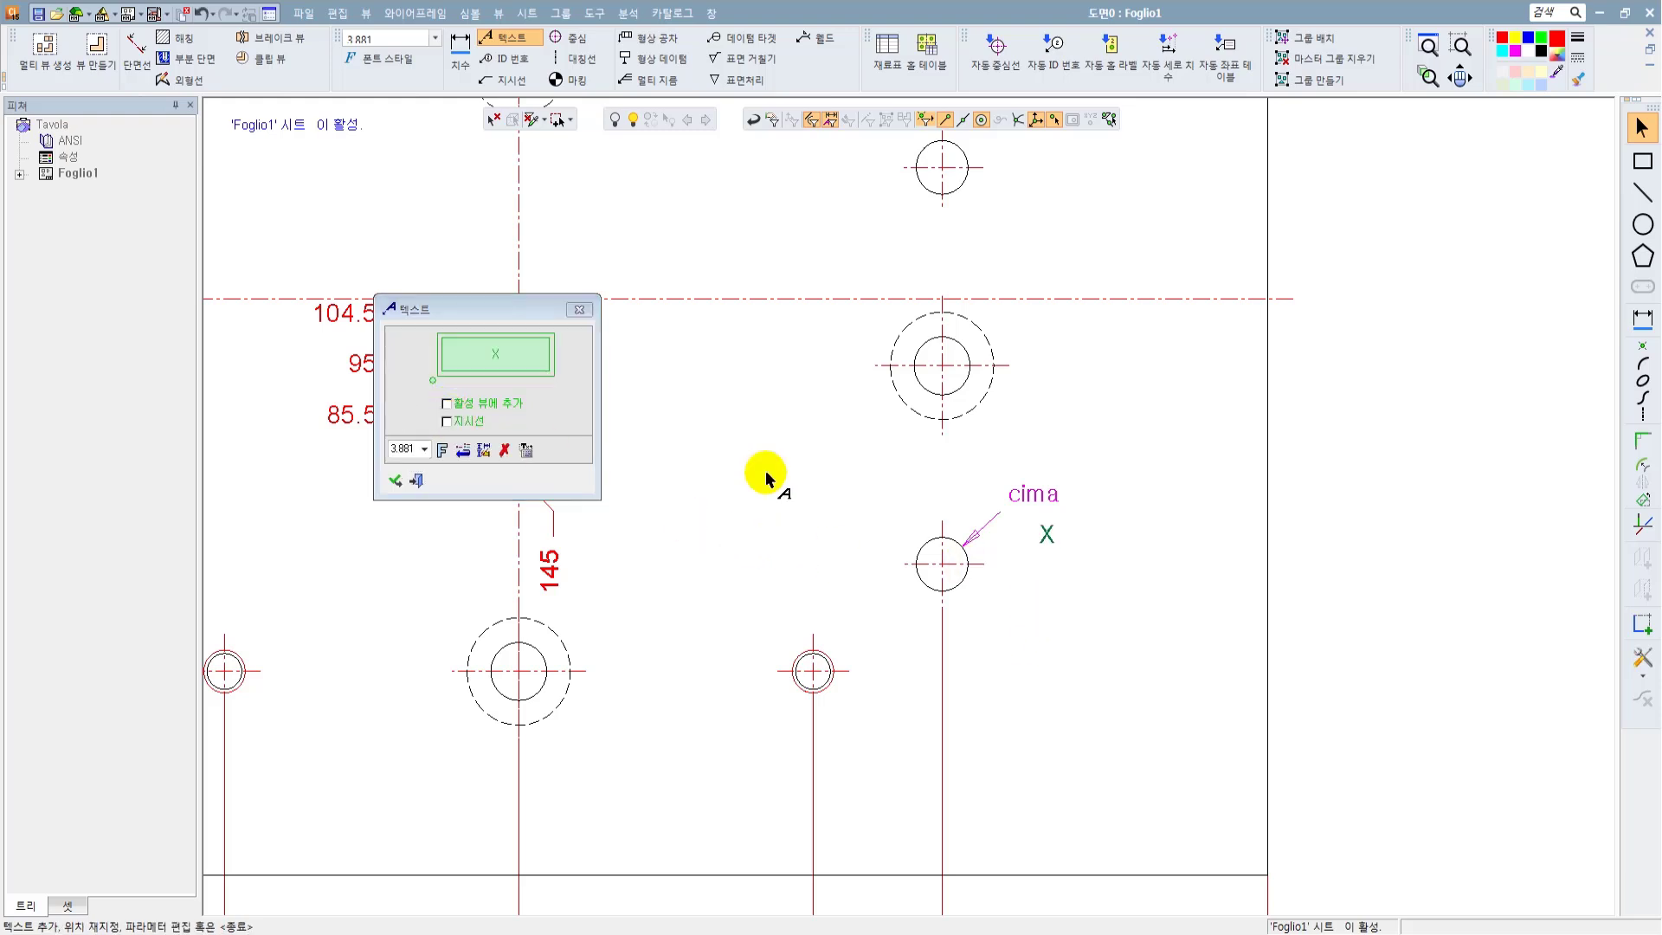
click(548, 353)
text(cccc)
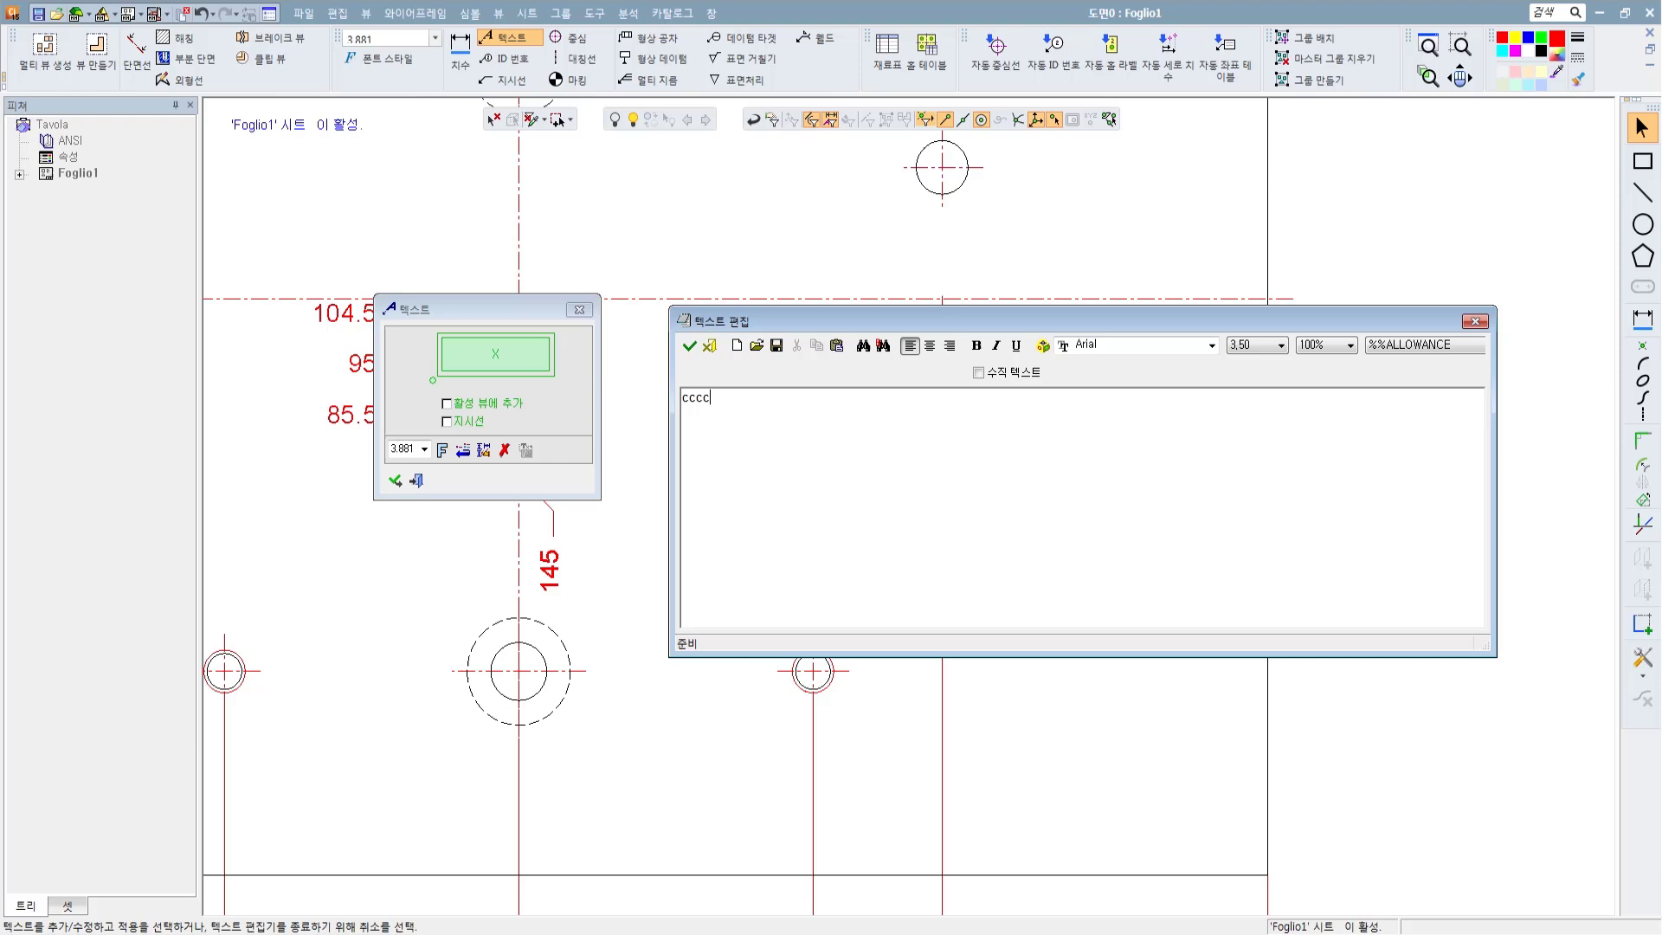
click(690, 345)
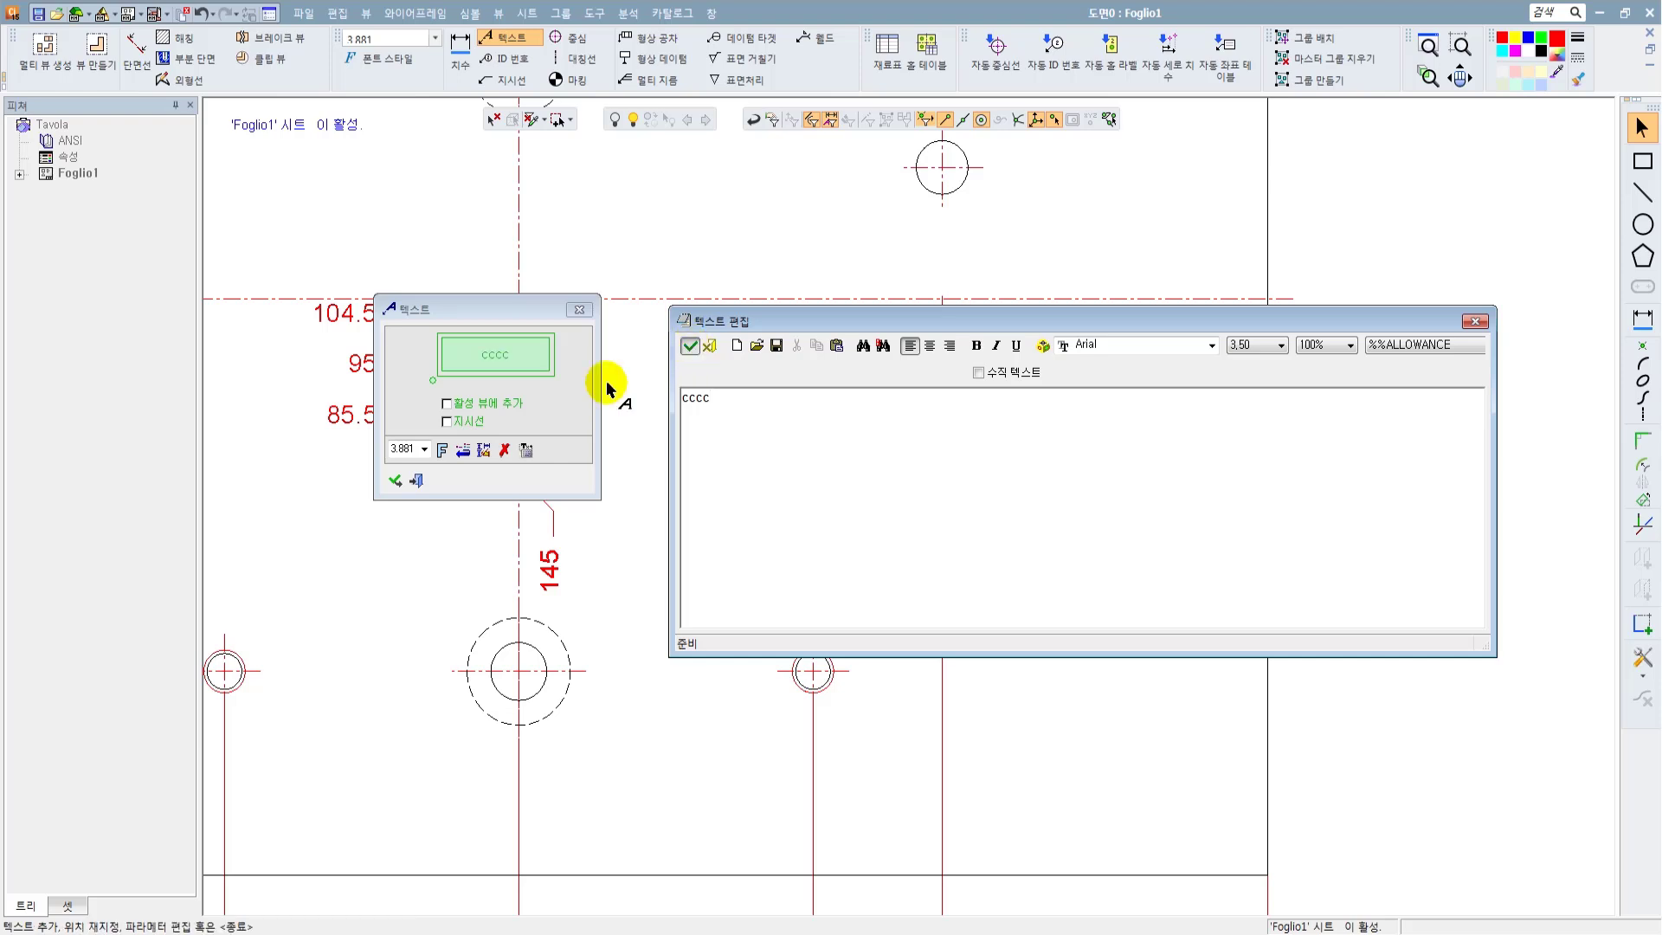
click(415, 480)
Step: Delete the trial text and its leader beside the plain hole at the plate's lower right
drag(1012, 445, 1136, 567)
key(Delete)
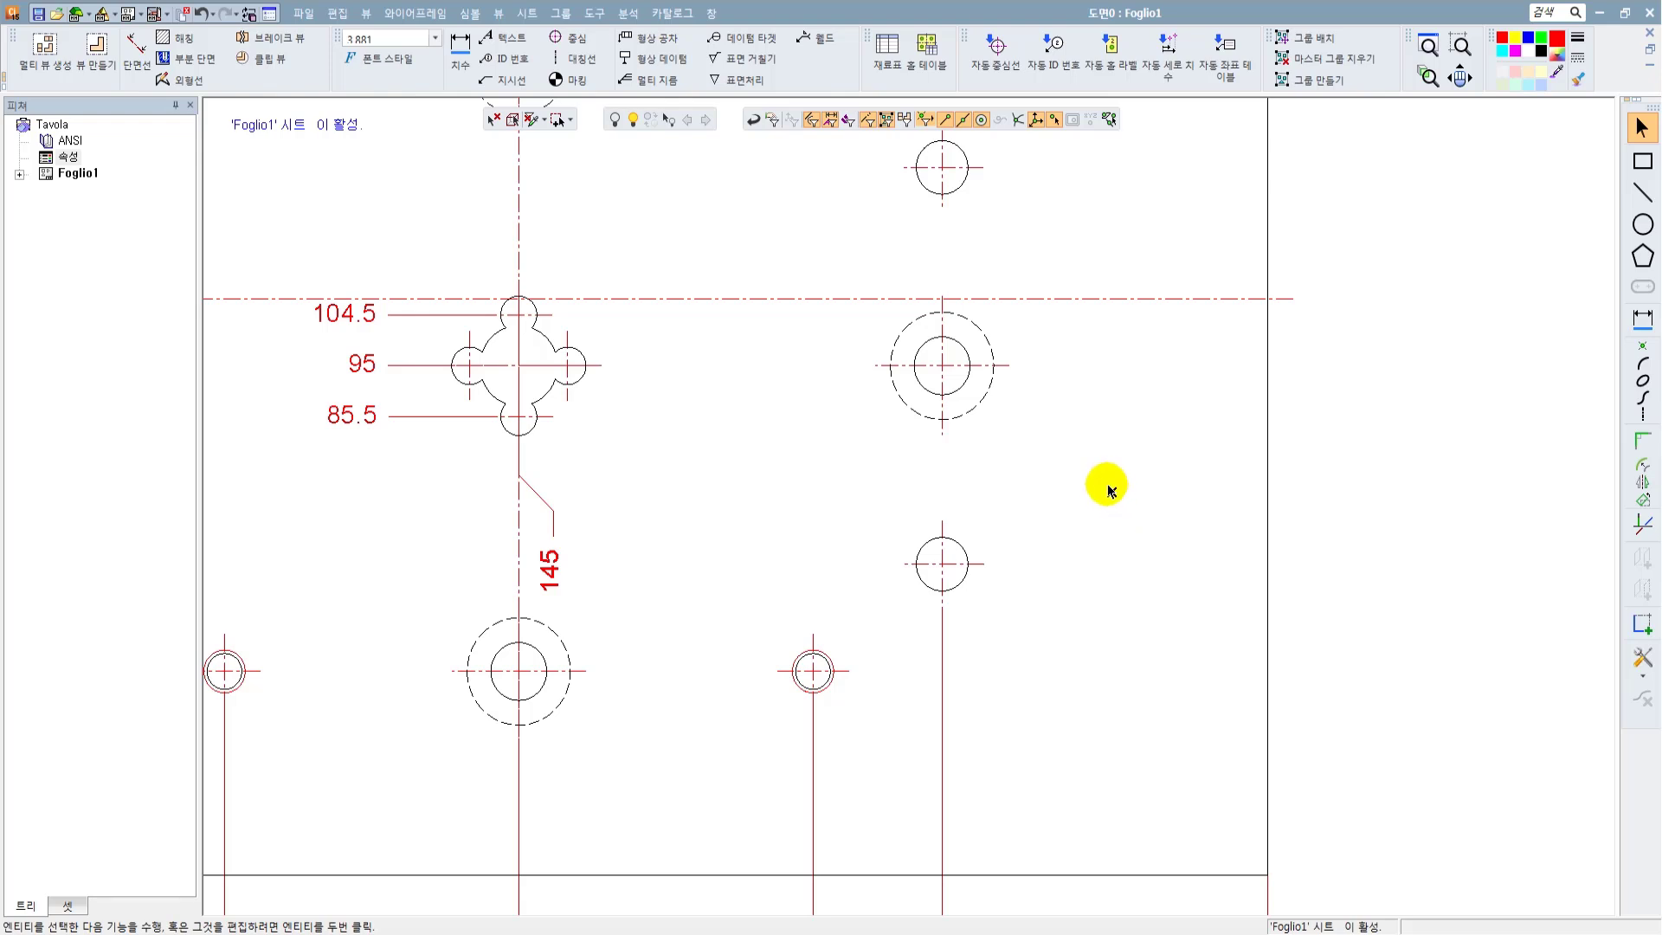
Step: Add a multi-label (멀티 지름) to the middle counterbored hole on the plate's right side, with its text above and right of the hole
scroll(1069, 500, down, 2)
middle_drag(1058, 524, 1053, 548)
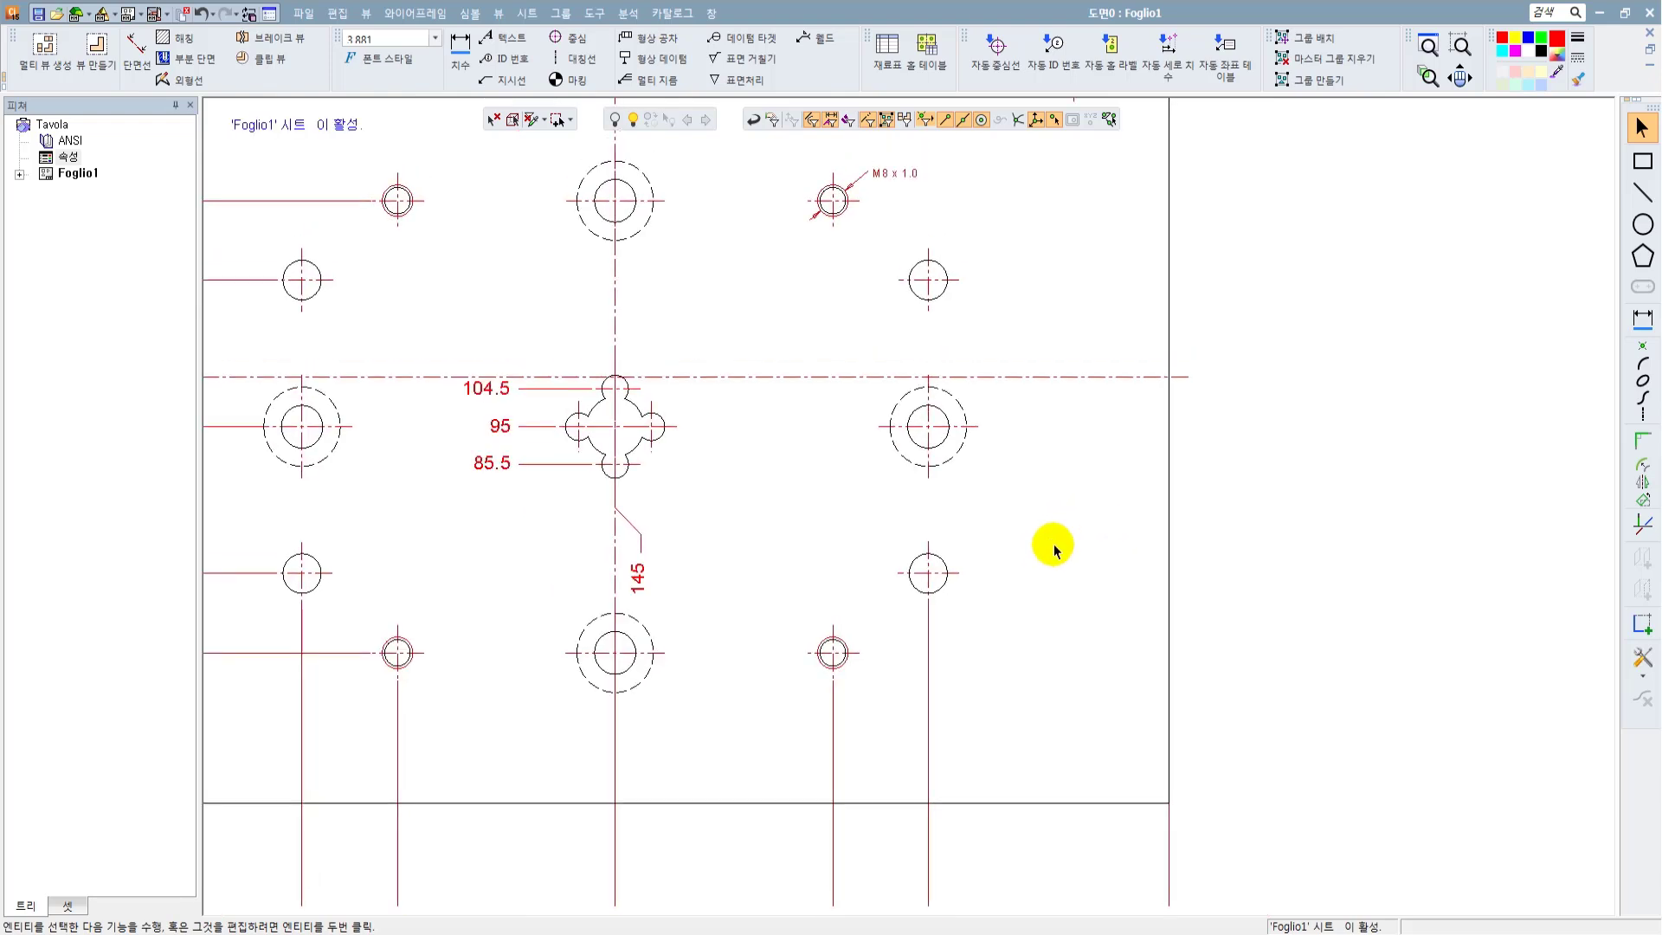
click(660, 80)
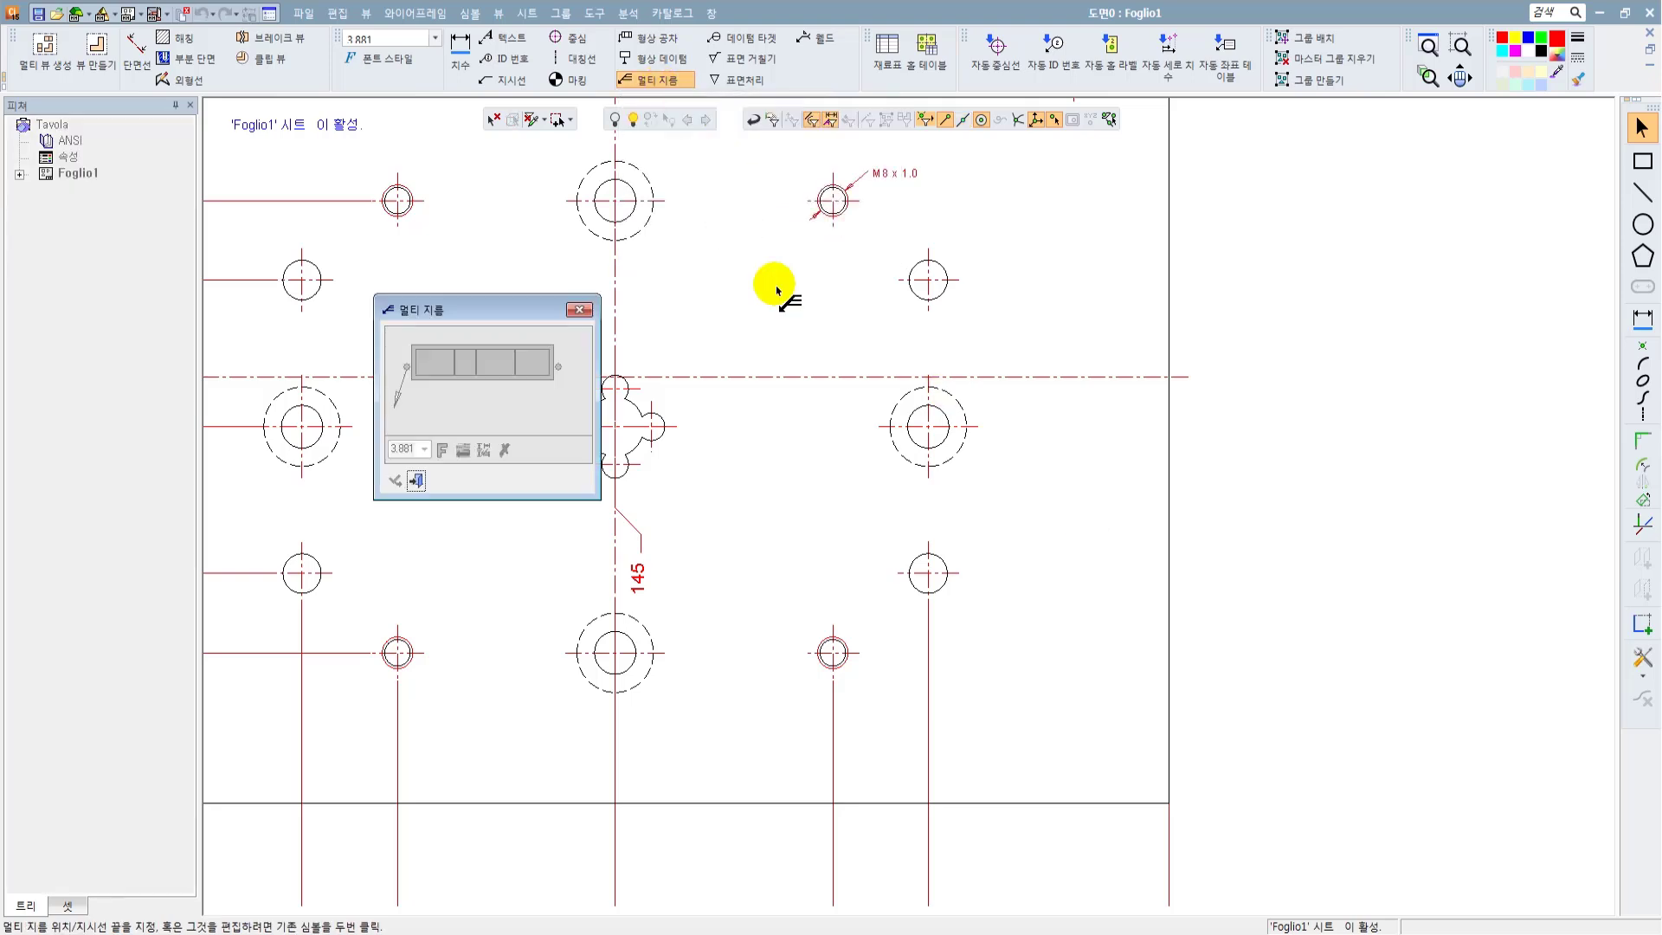
click(958, 402)
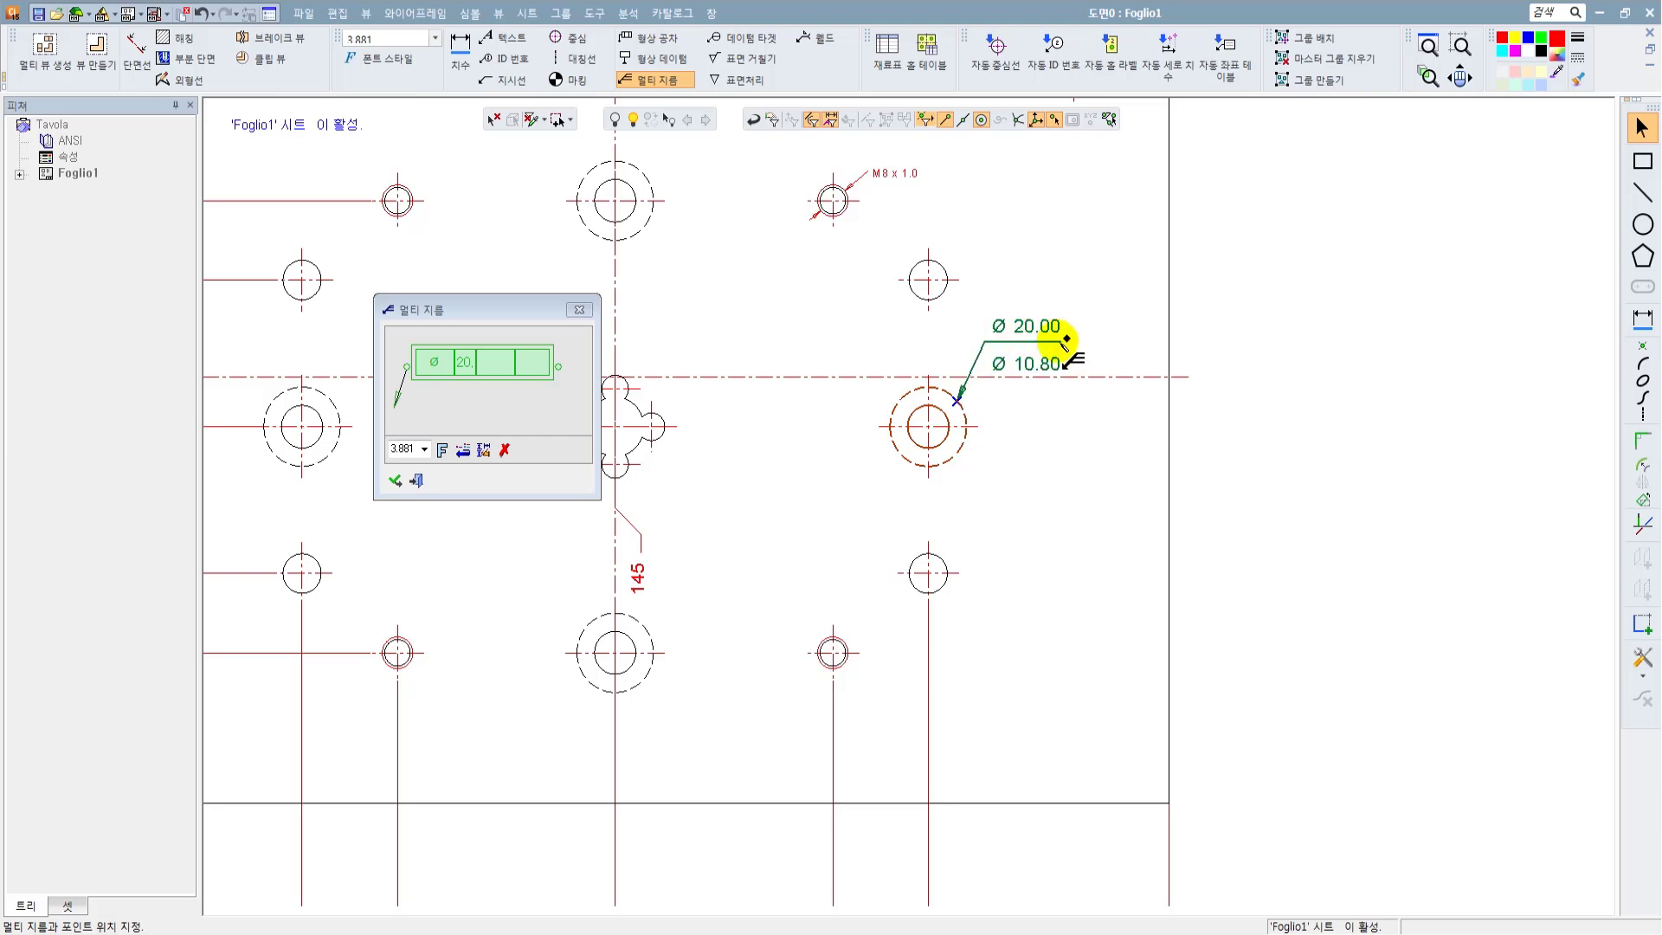
click(1066, 339)
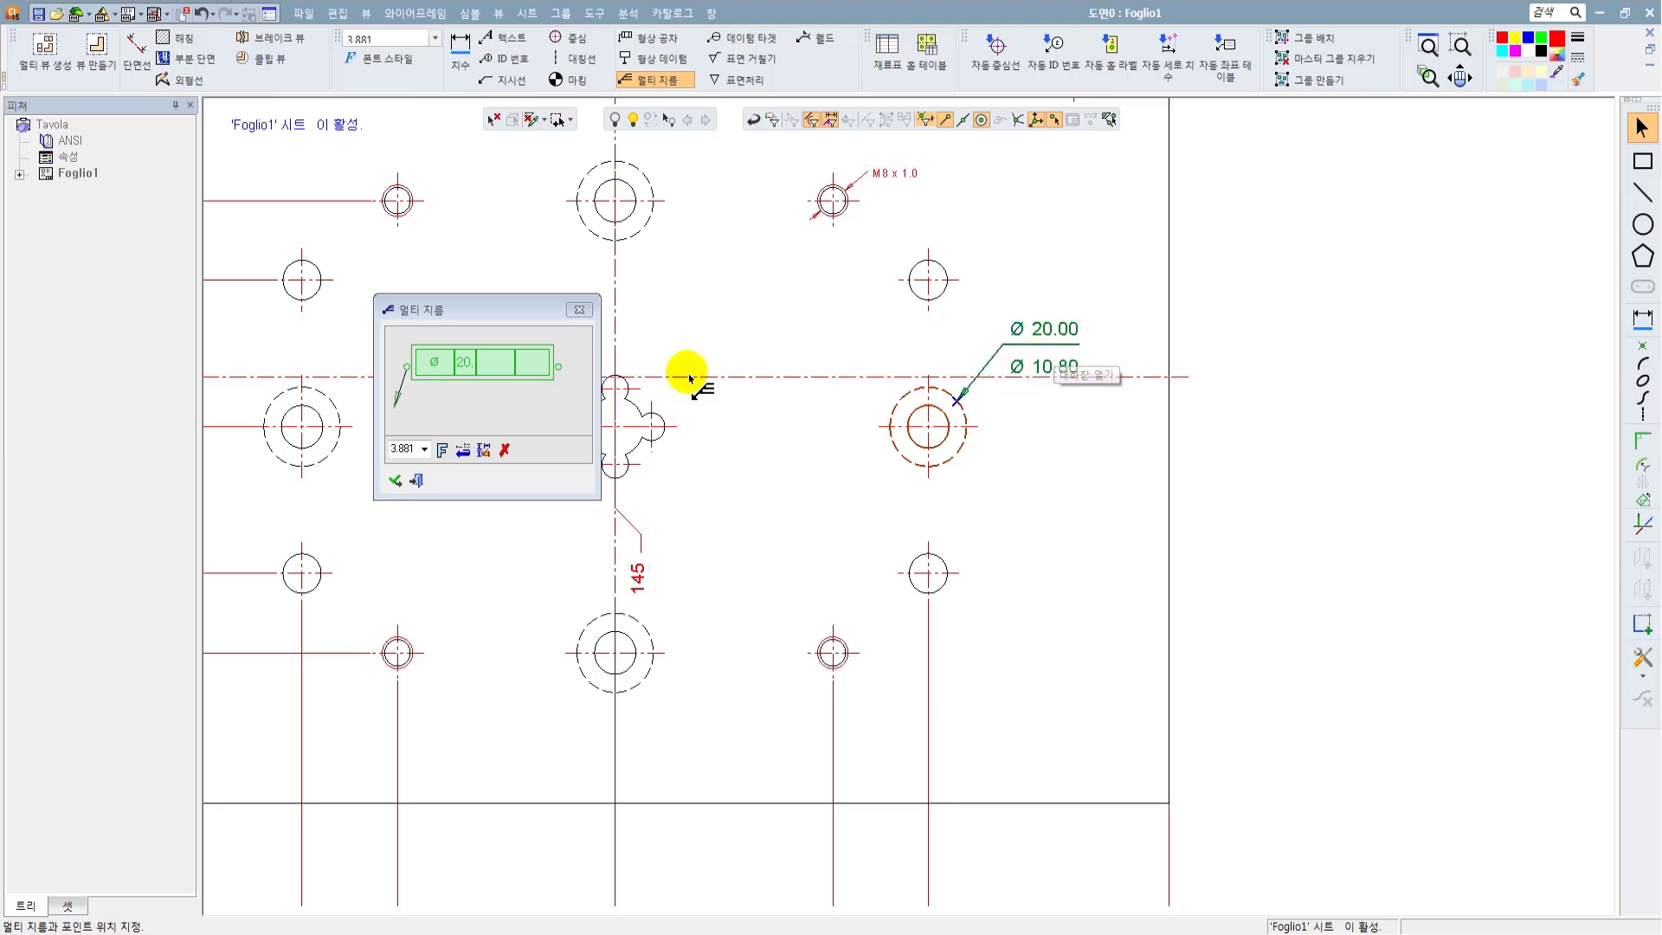
Step: Open the multi-label's frame settings, delete the 10.80 diameter line and add a new text line below the first one
click(500, 362)
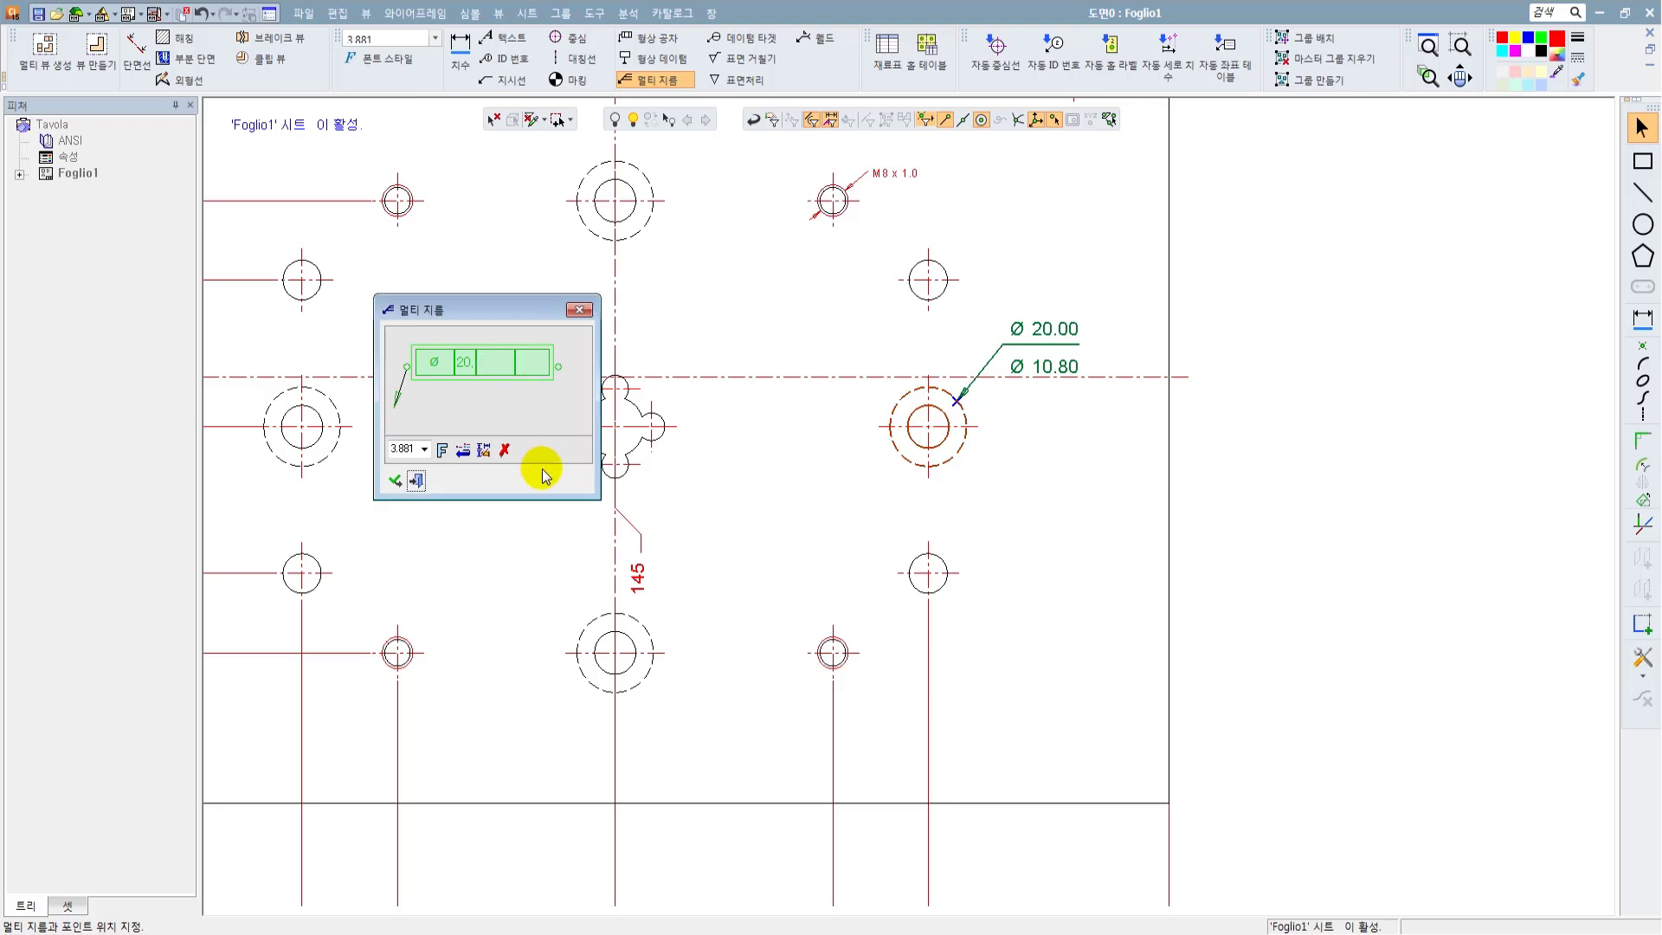
drag(746, 314, 838, 474)
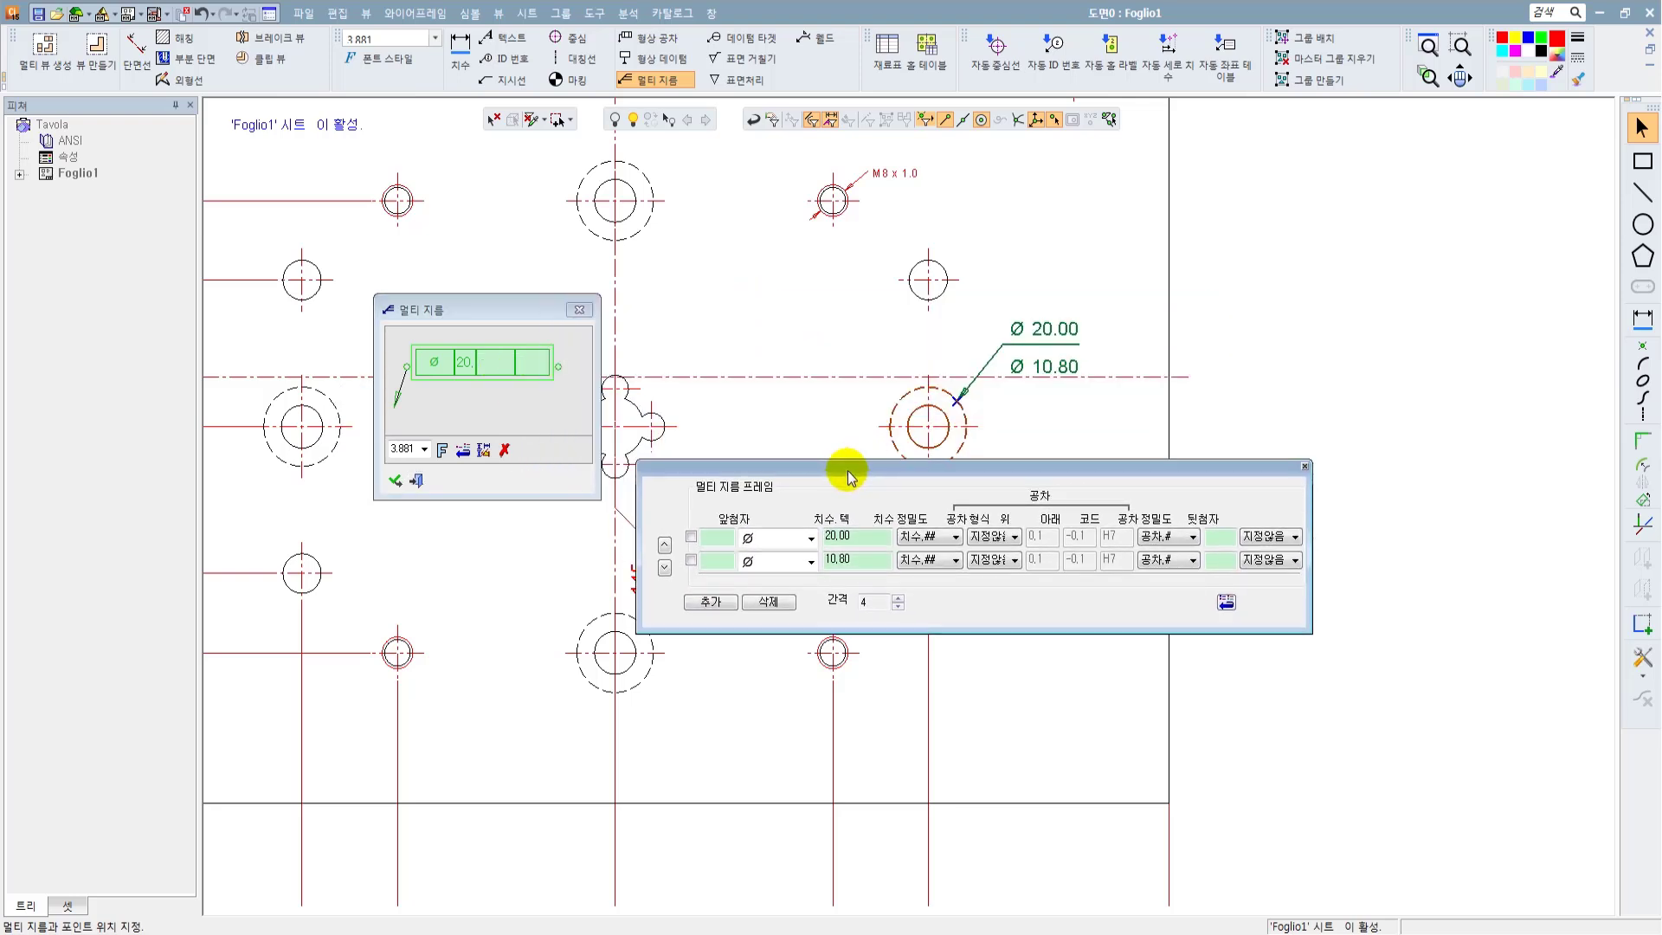
click(803, 545)
click(803, 545)
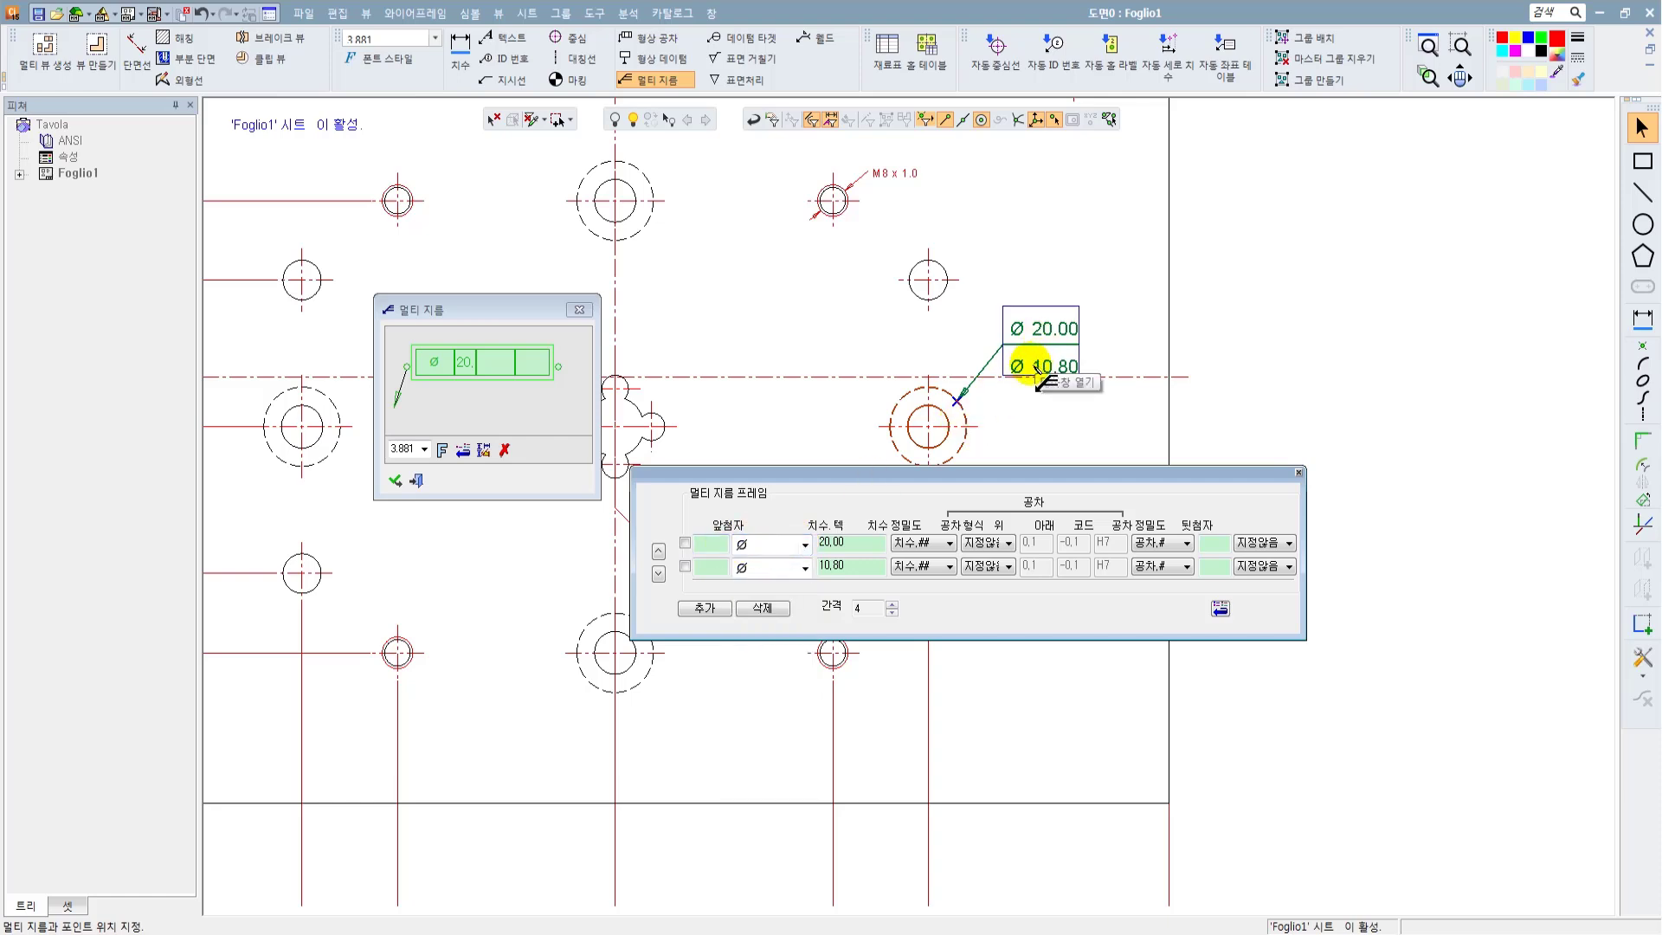
click(685, 567)
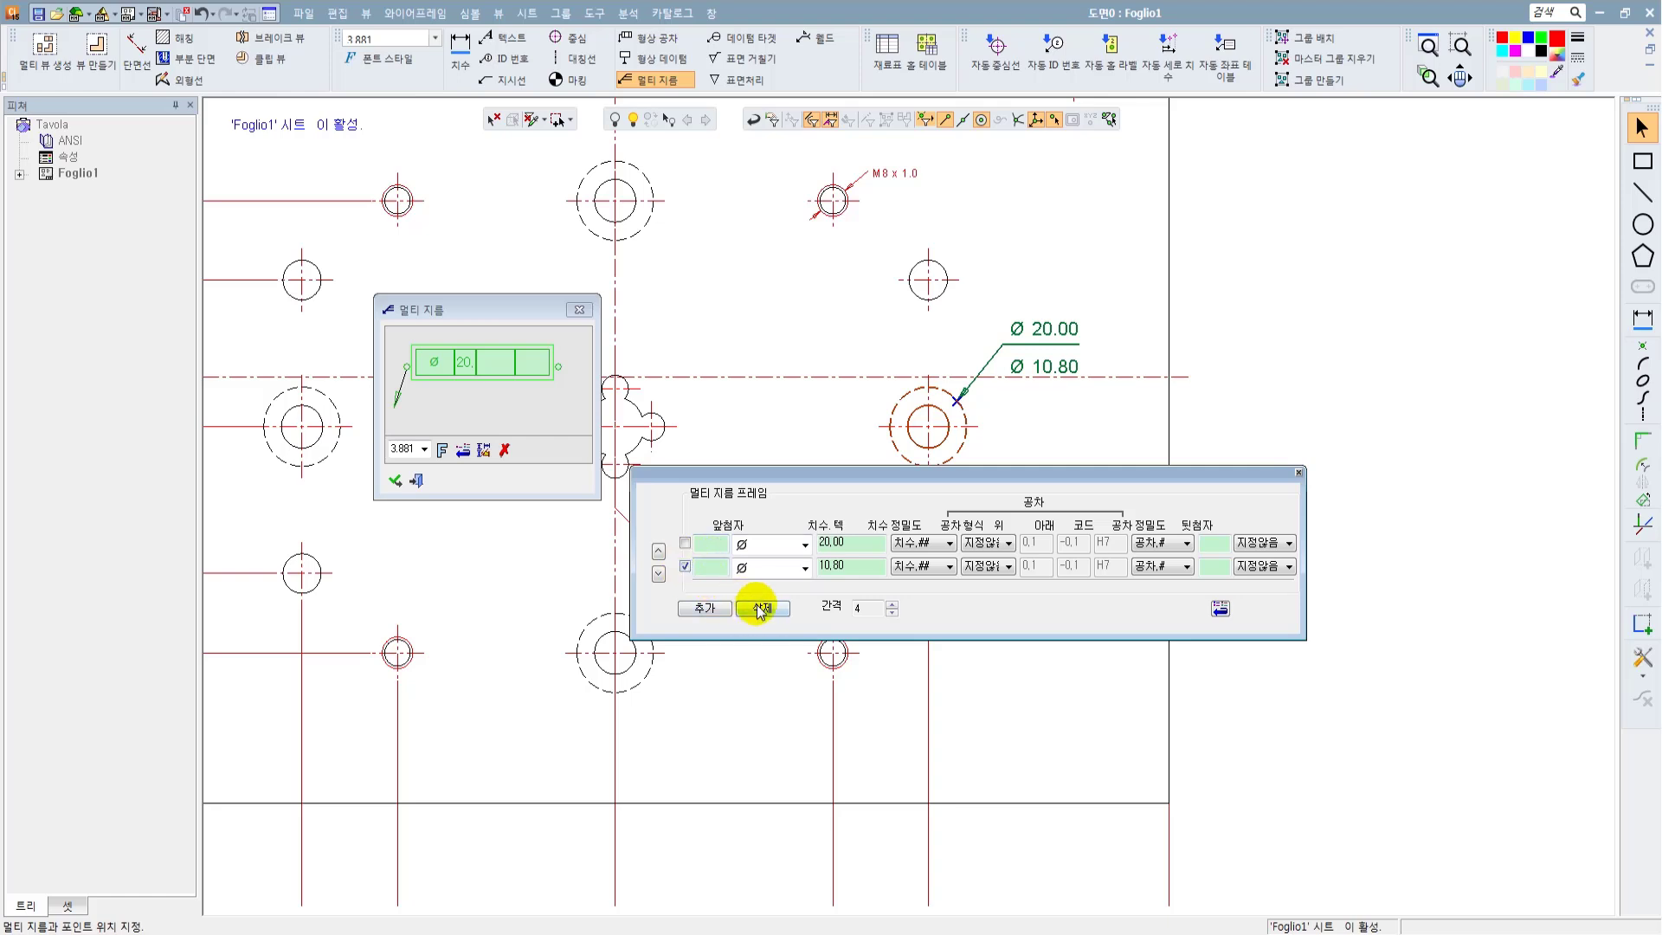
click(760, 608)
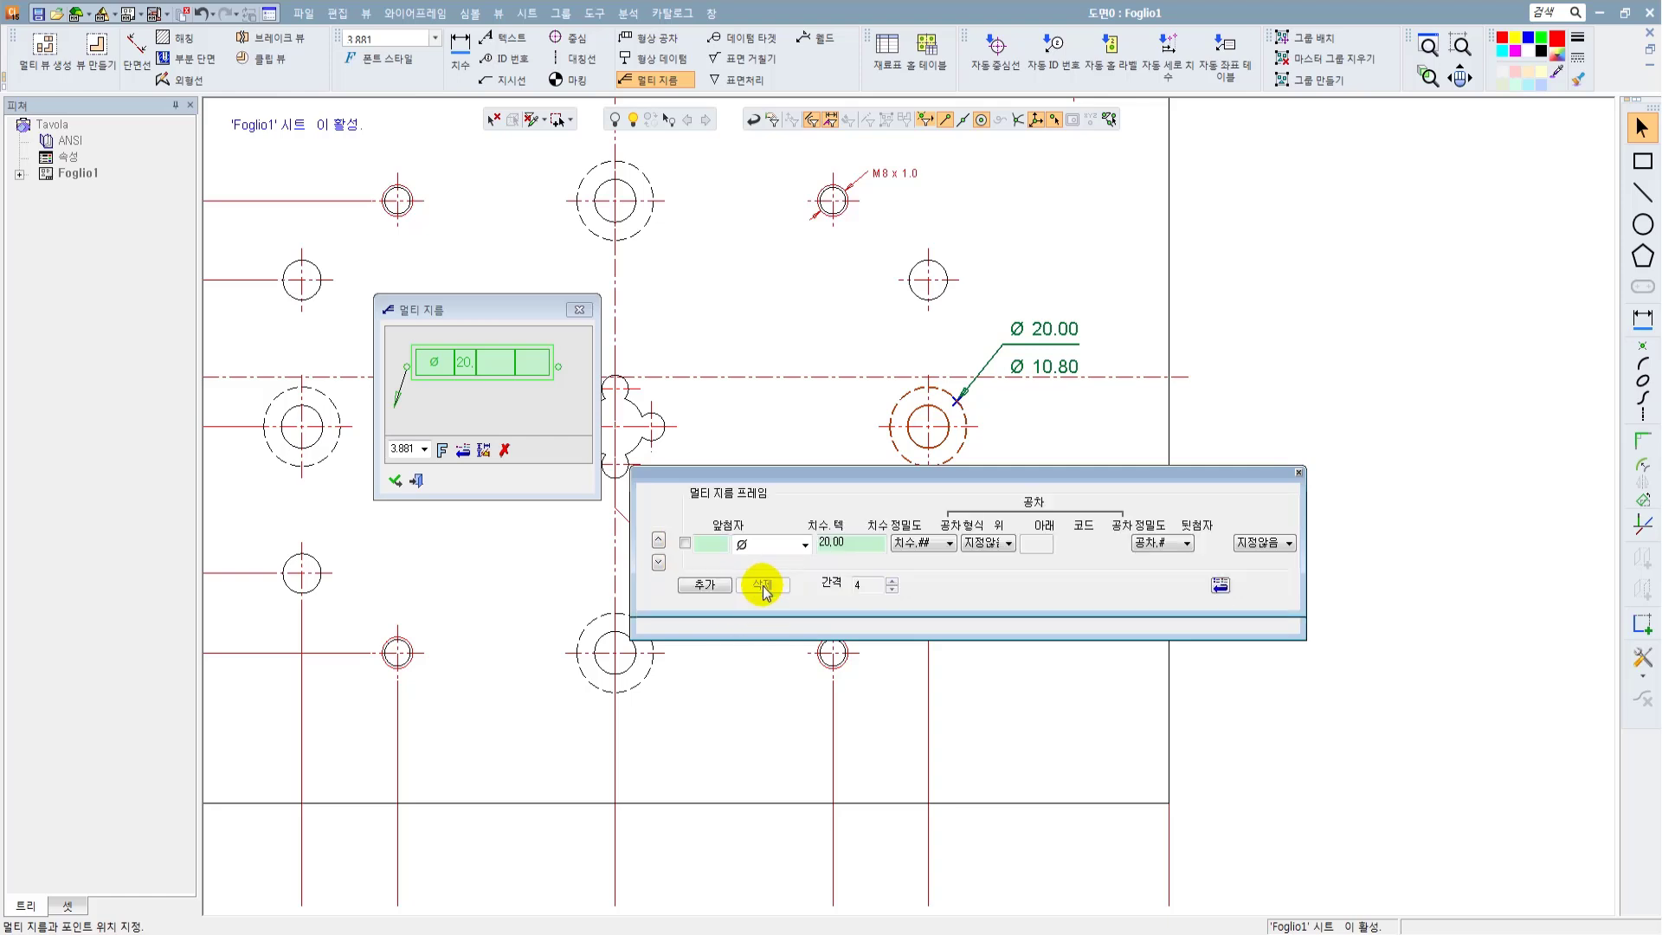
click(715, 582)
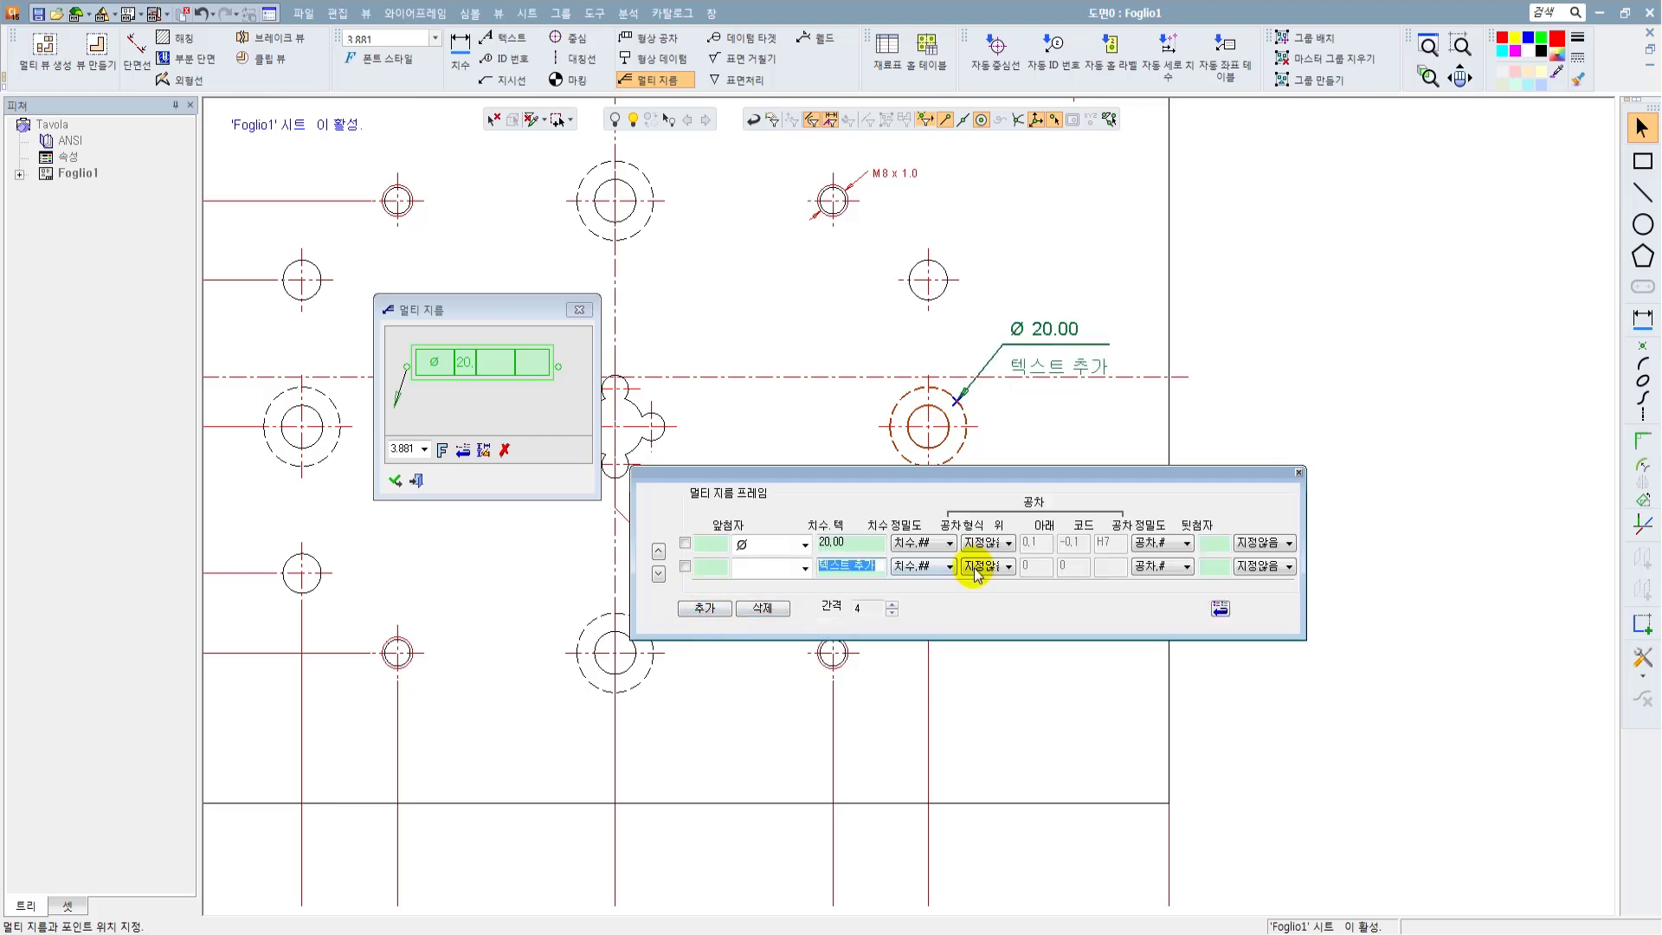
Step: Check the tolerance type options for the Ø 20.00 line in the multi-label frame and try adding another line
click(986, 542)
click(987, 542)
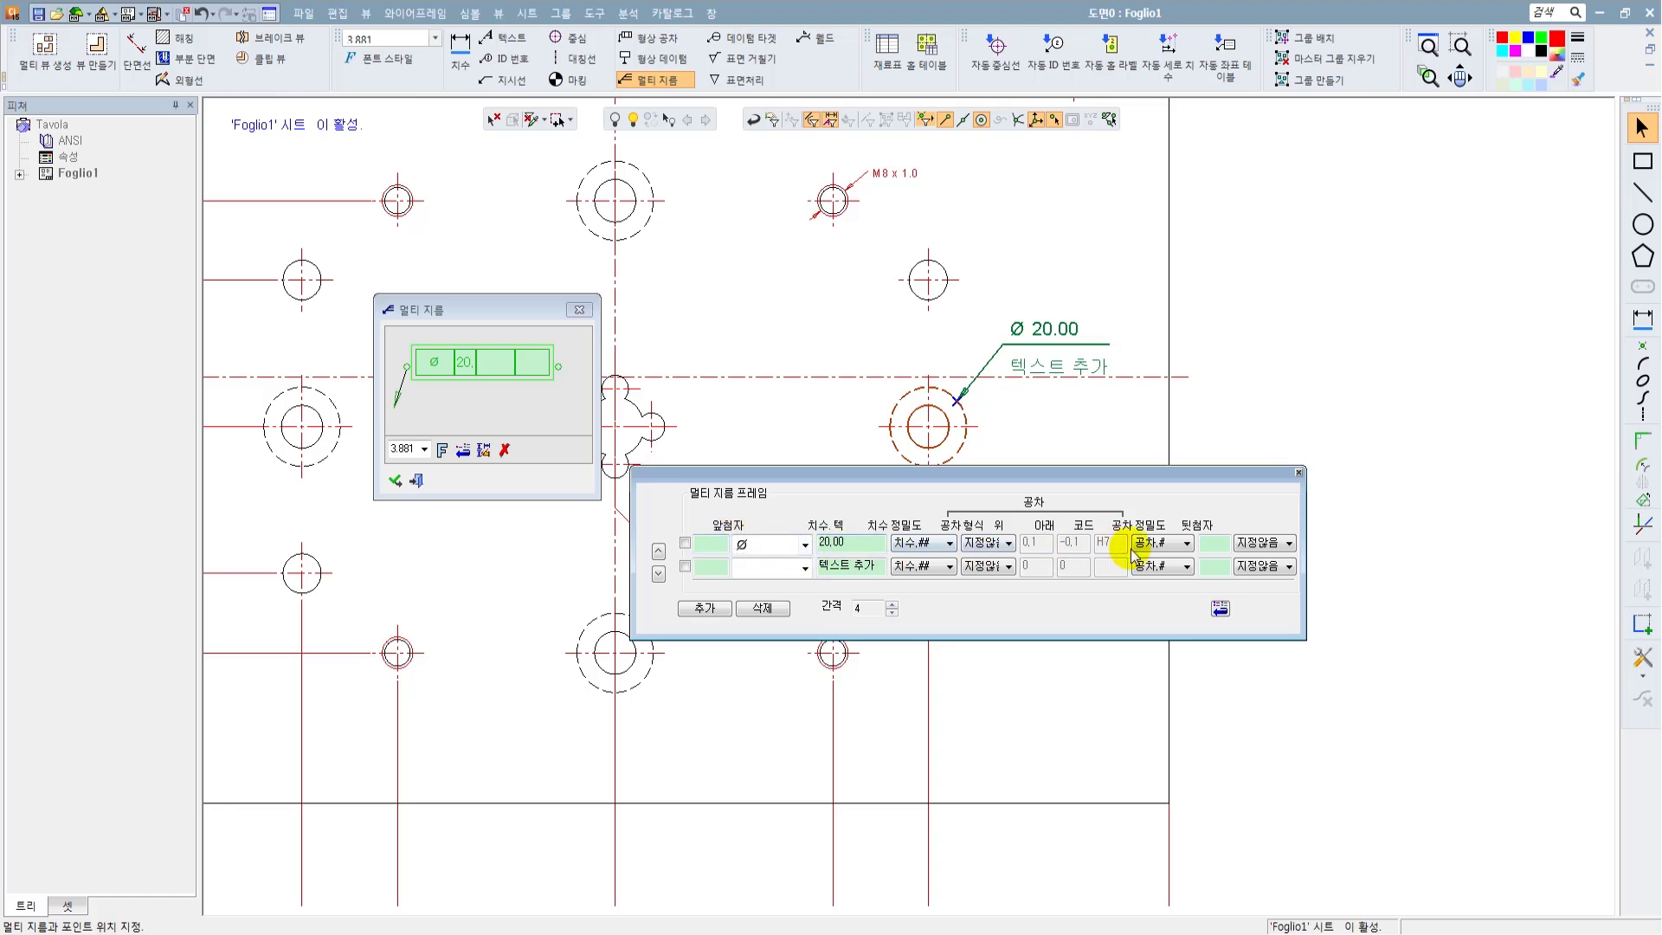
click(702, 605)
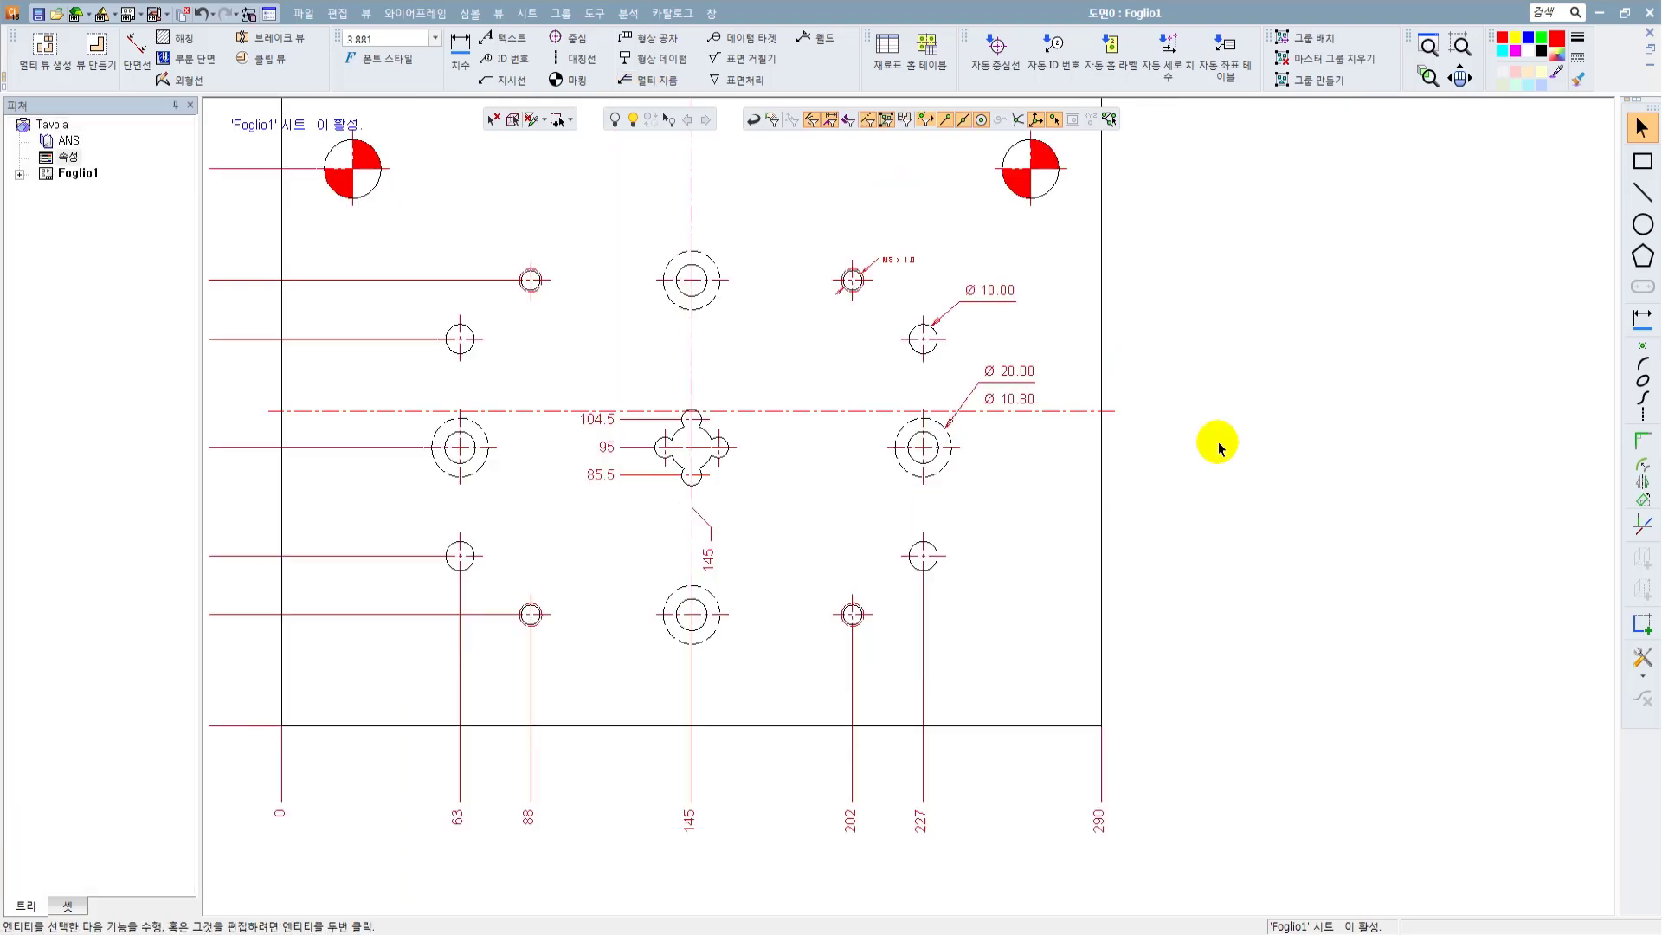
Step: Dimension the plate's full height along its right edge, placing the vertical dimension to the right of the plate
click(1642, 318)
scroll(1268, 334, down, 2)
click(1032, 402)
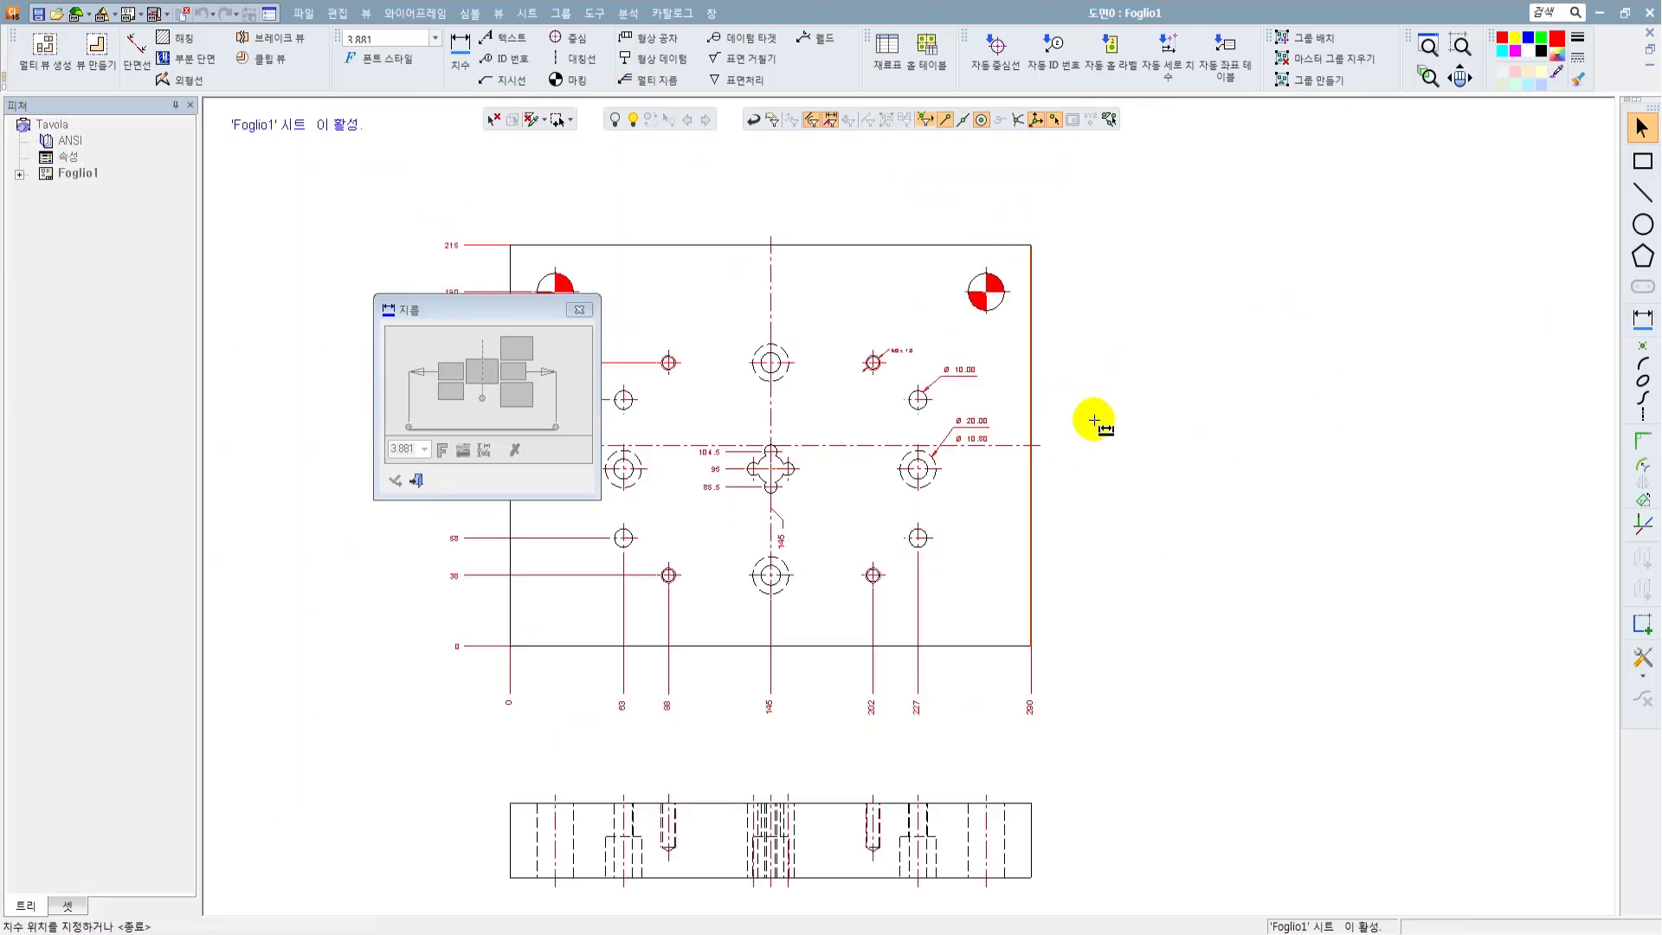
scroll(1093, 423, up, 2)
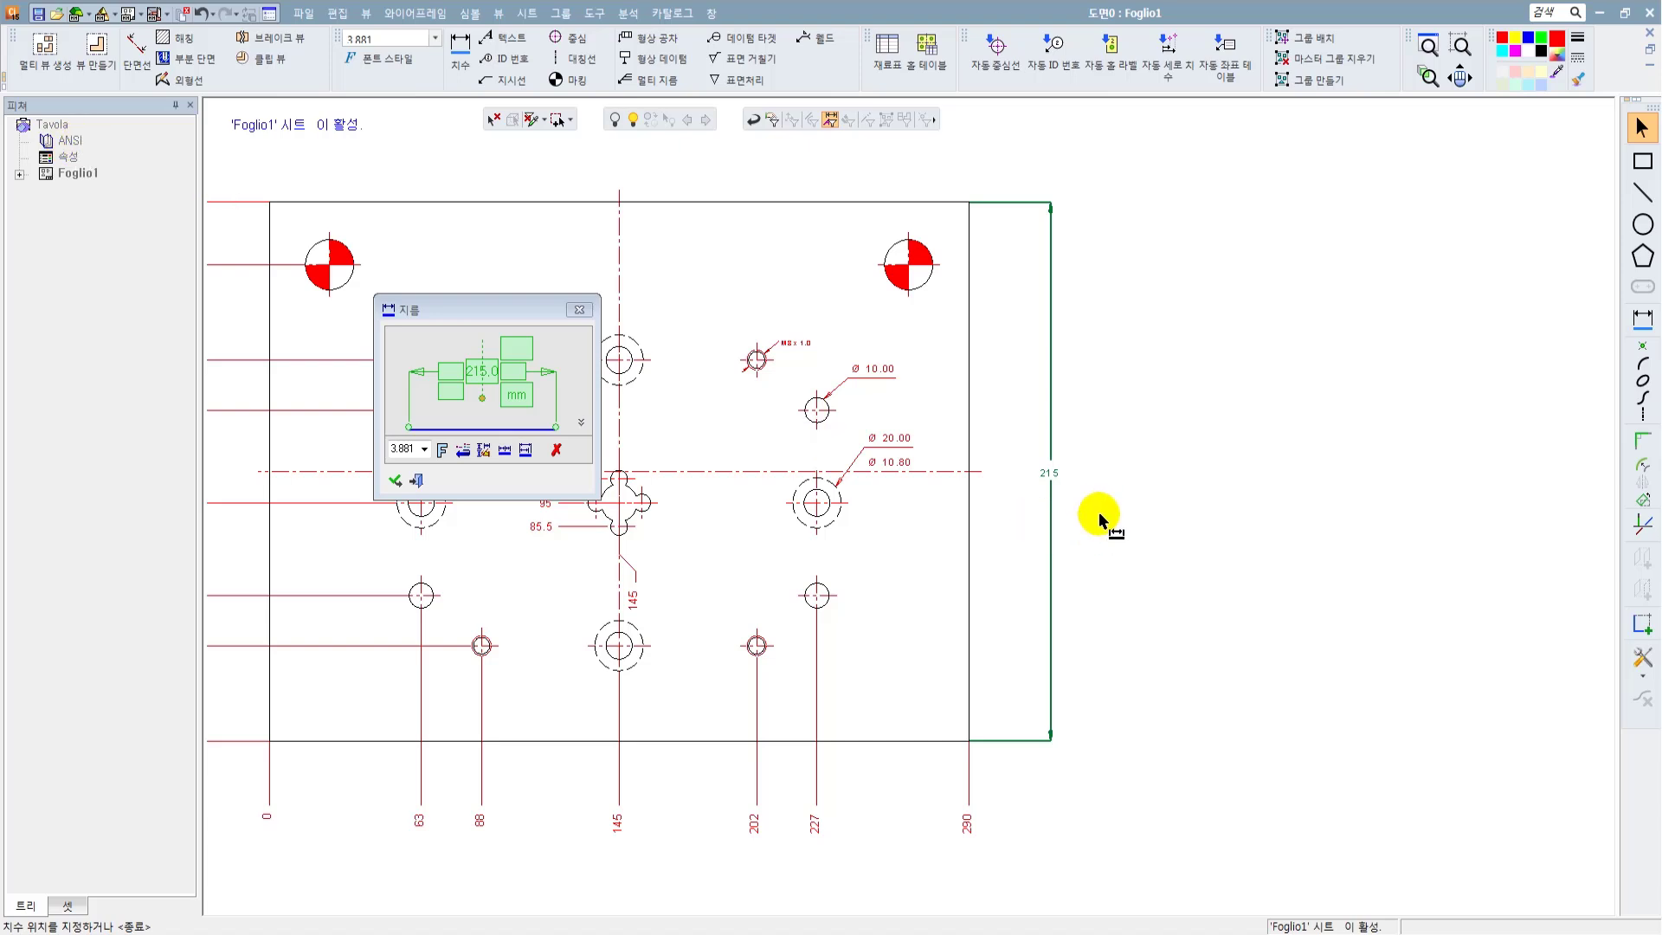
scroll(1071, 455, up, 2)
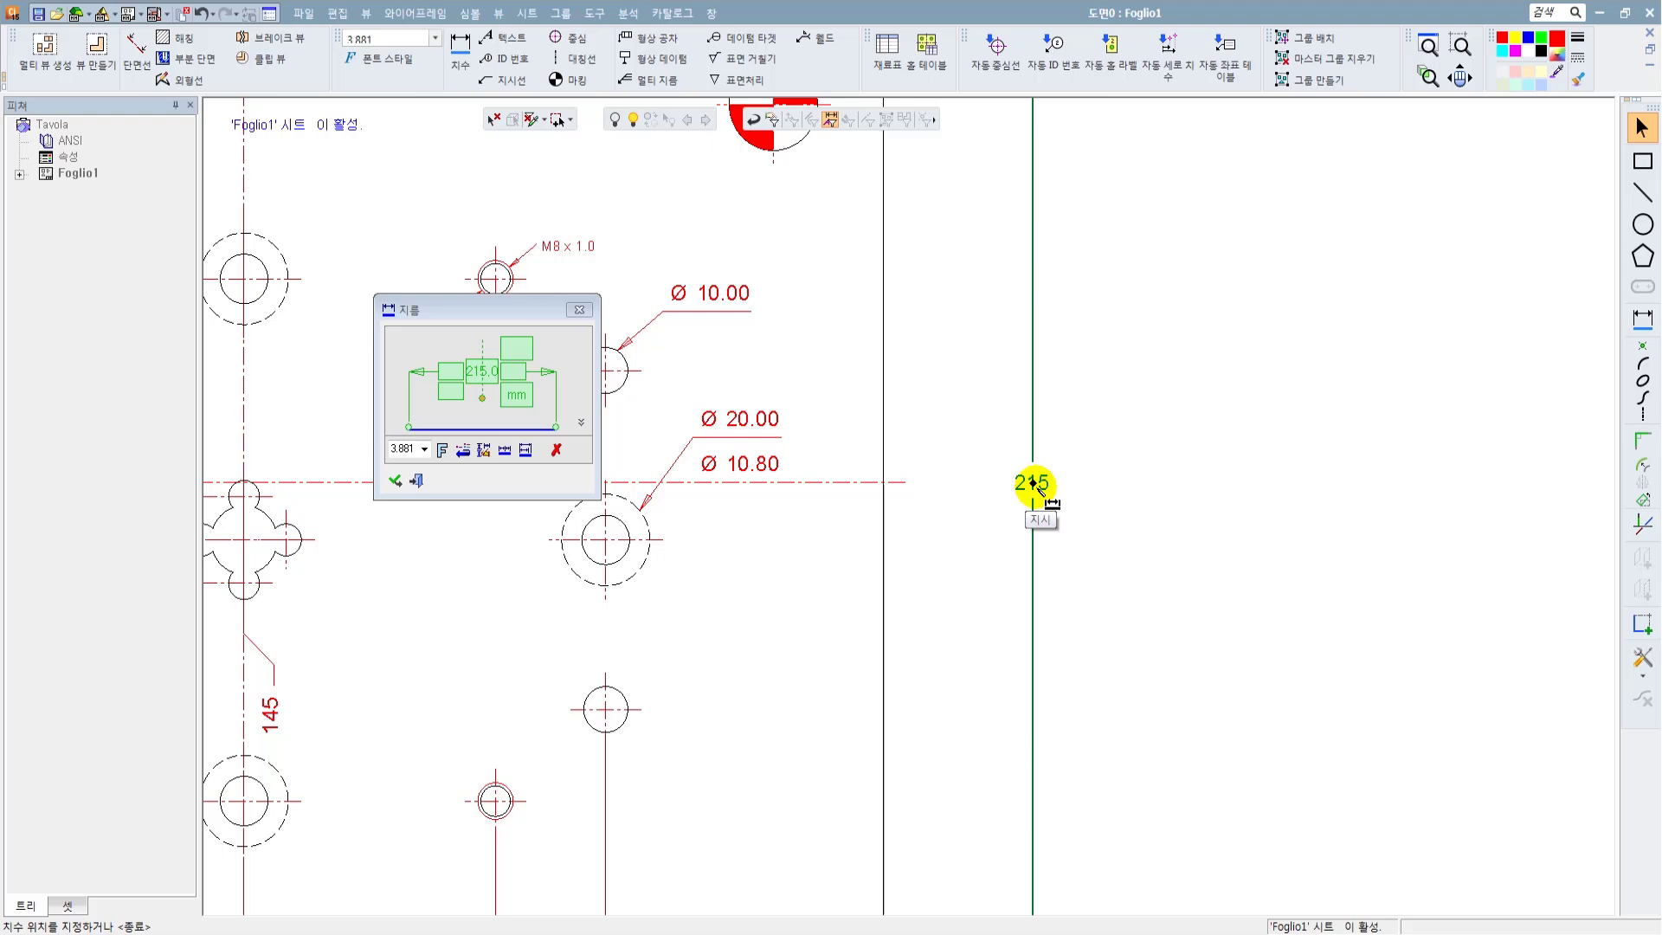
click(394, 480)
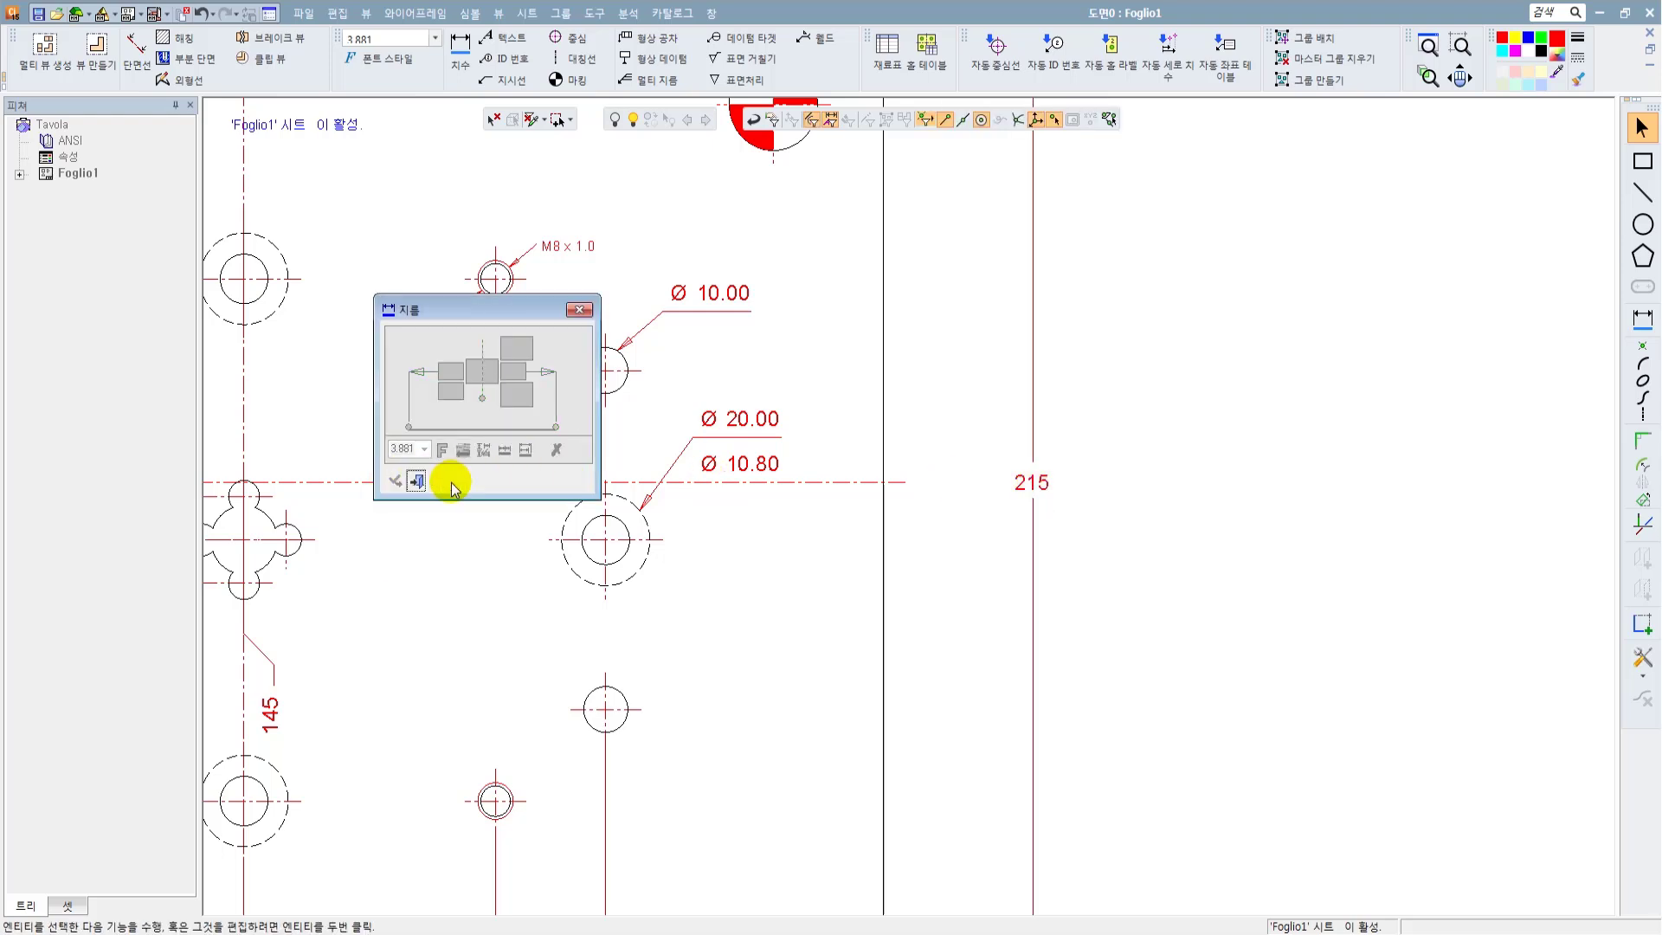
click(1171, 565)
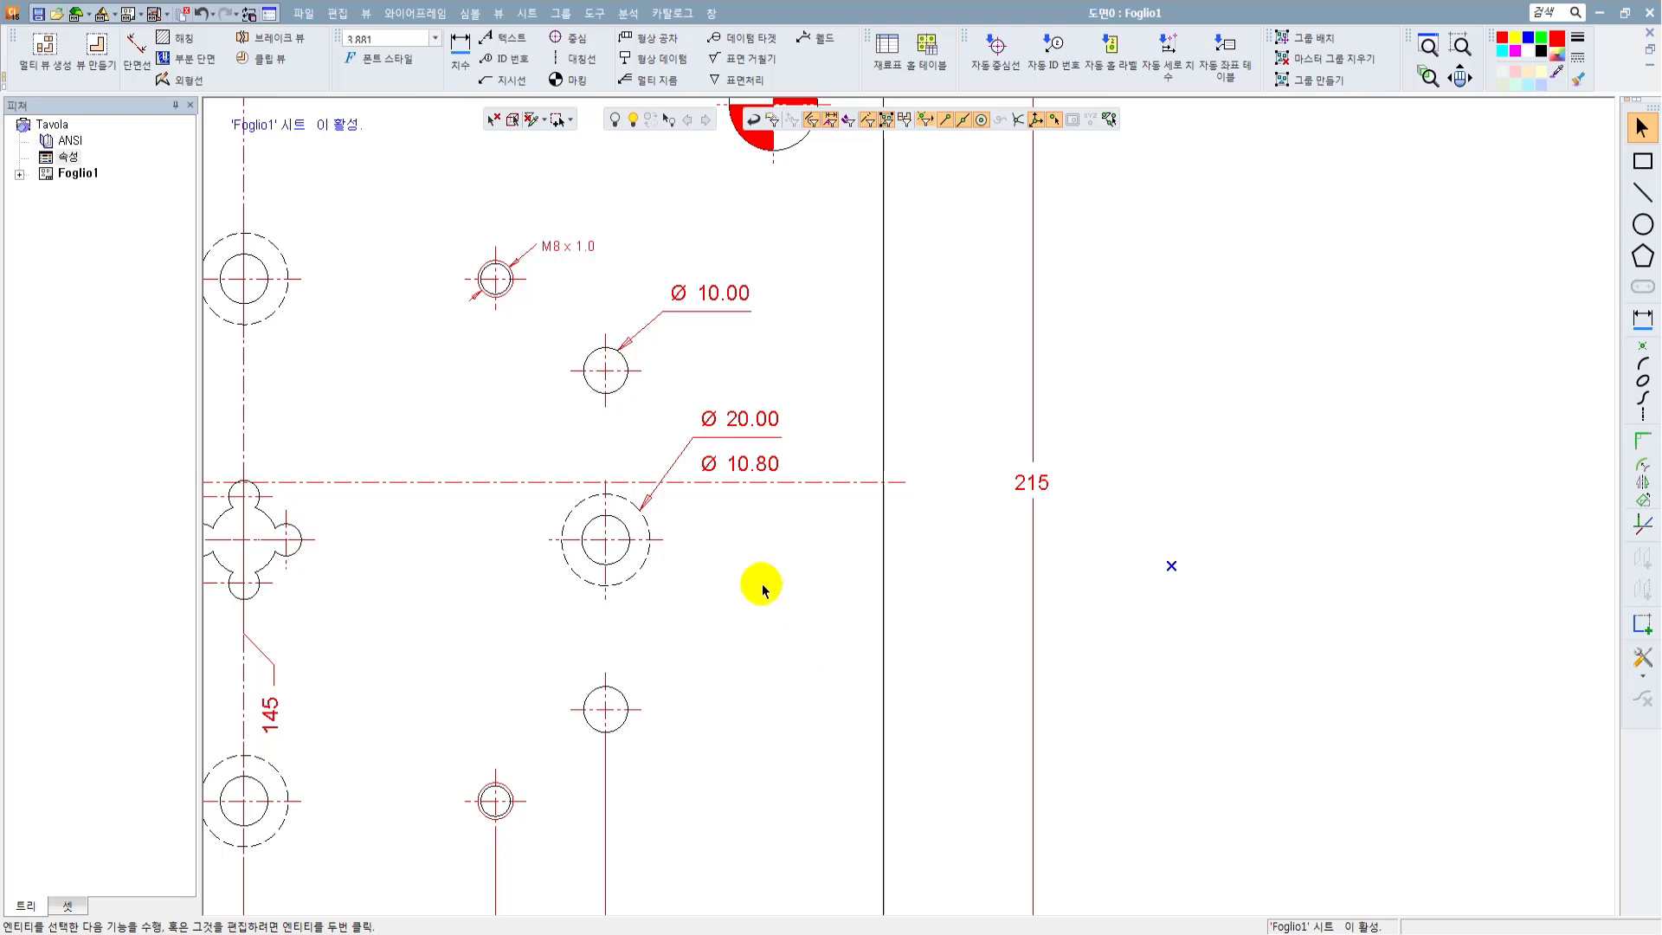
scroll(762, 588, down, 2)
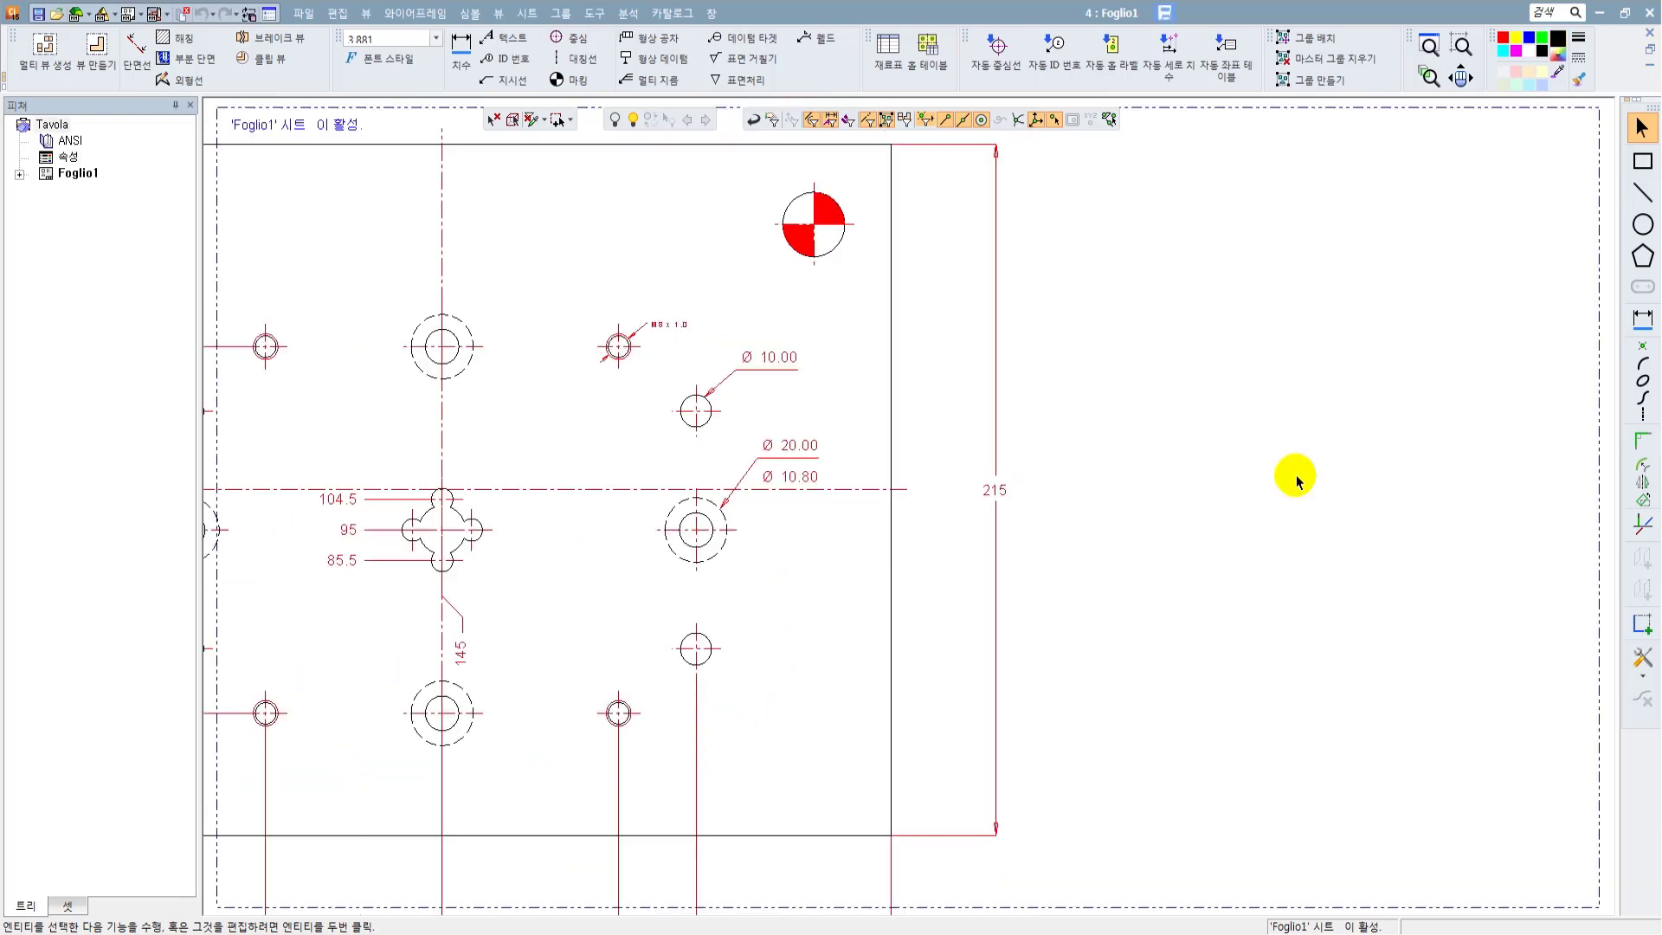
Step: Open the Cimatron 15.0 control panel (제어판) from the installed programs
click(17, 934)
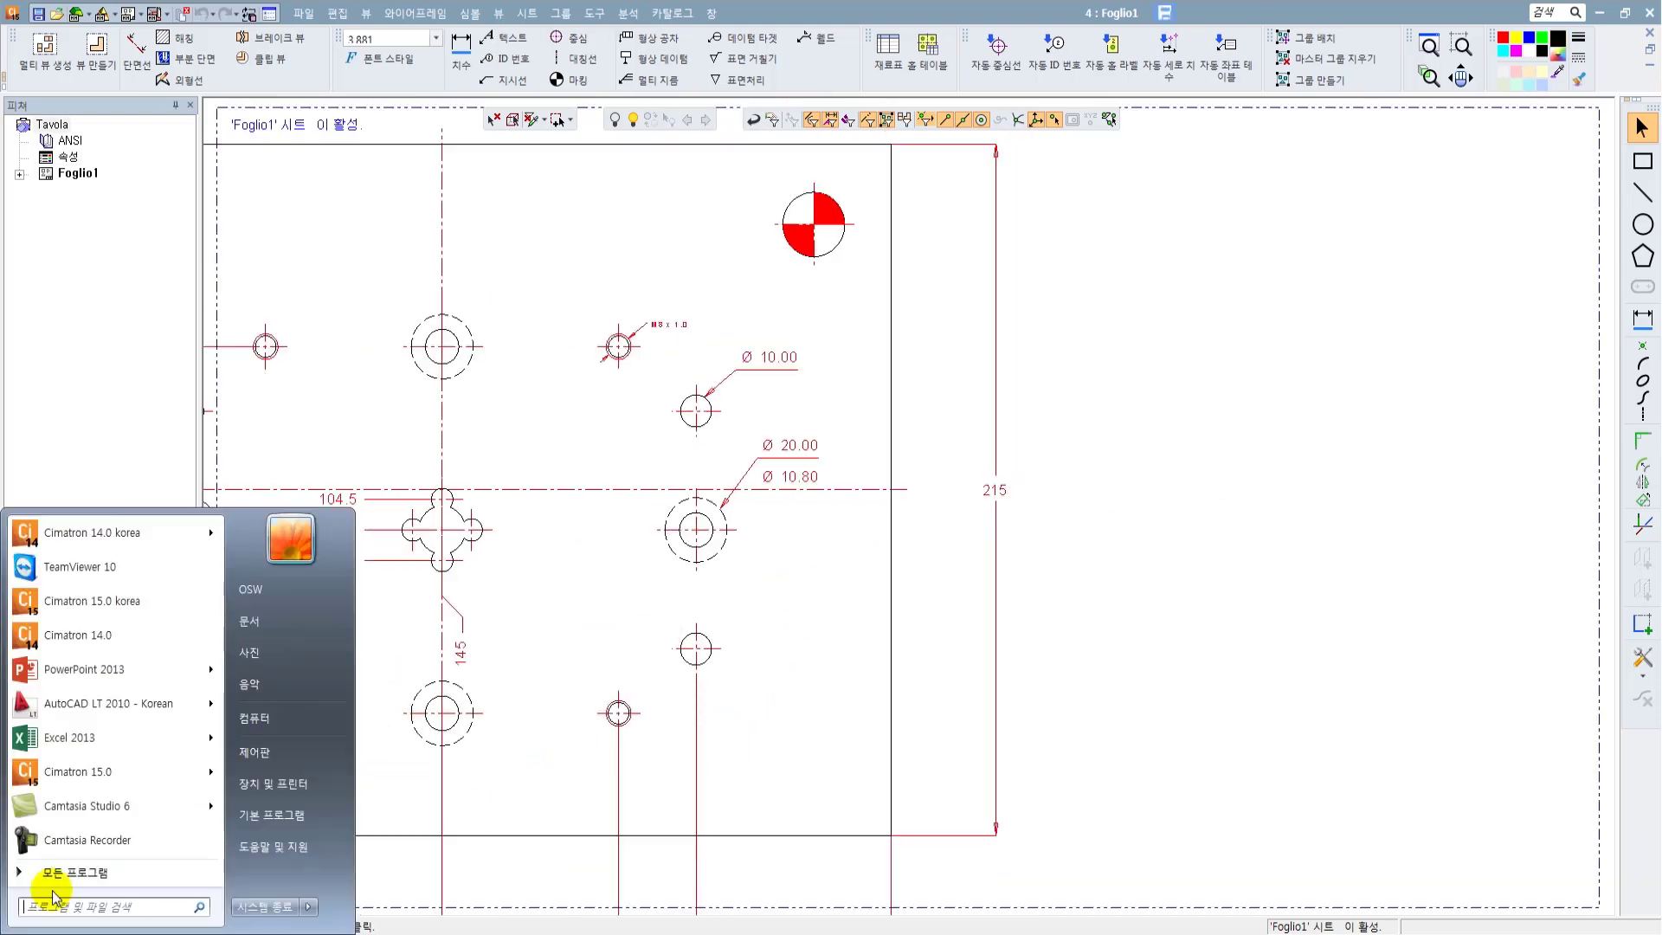
click(73, 873)
scroll(100, 683, down, 2)
scroll(103, 680, up, 1)
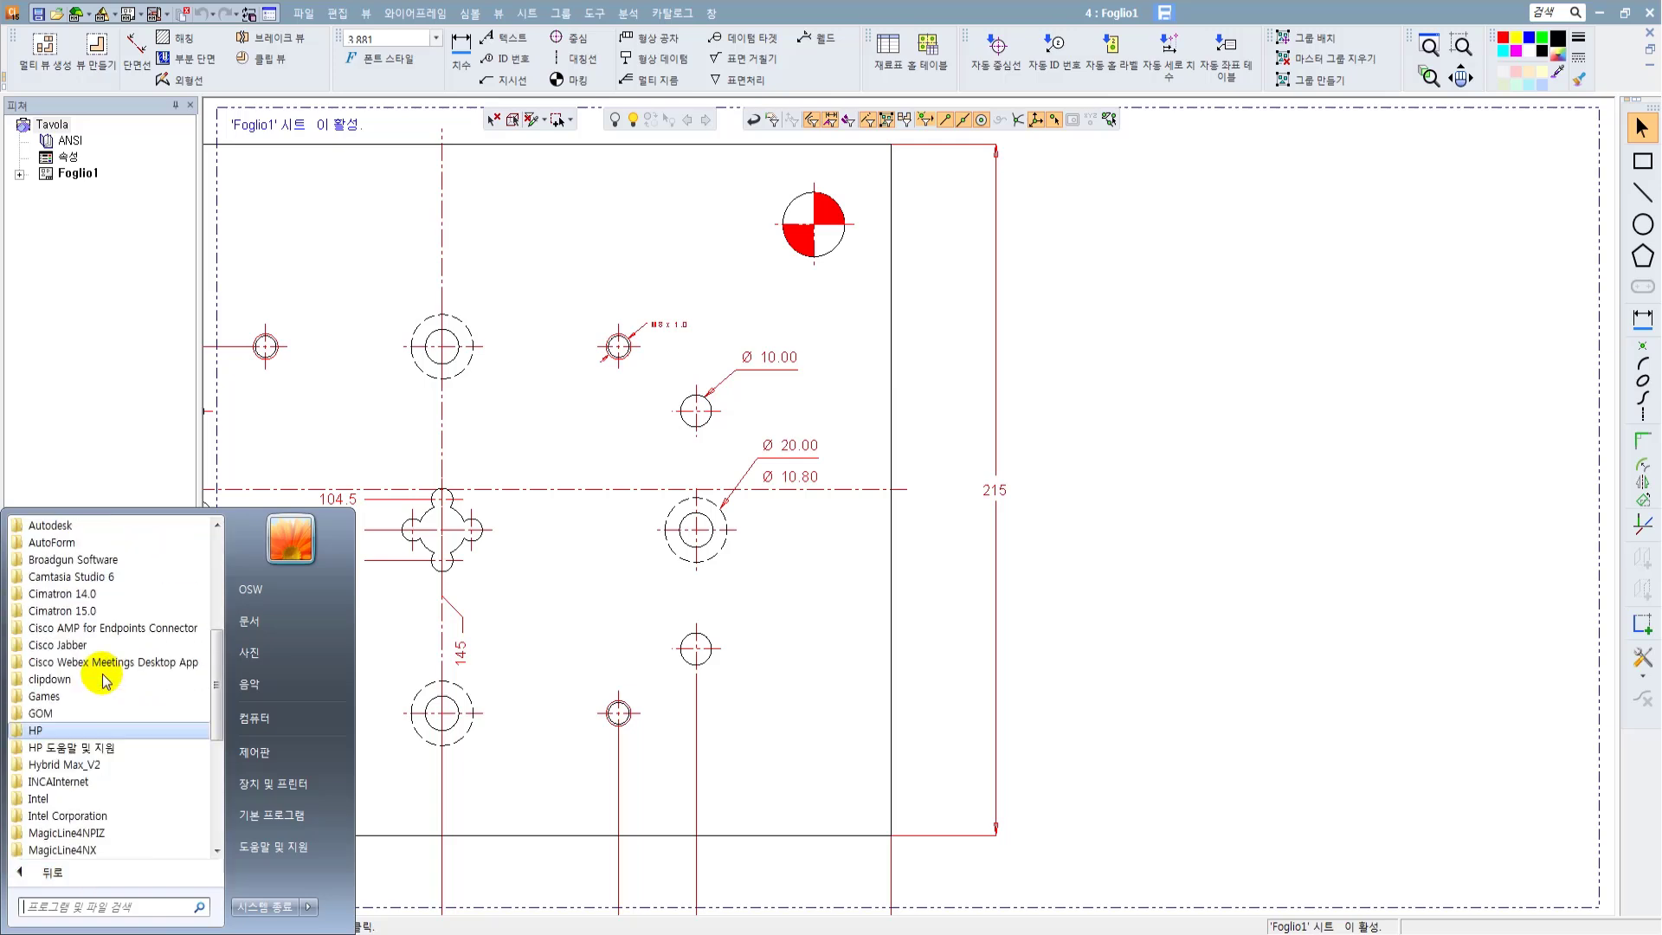
click(78, 611)
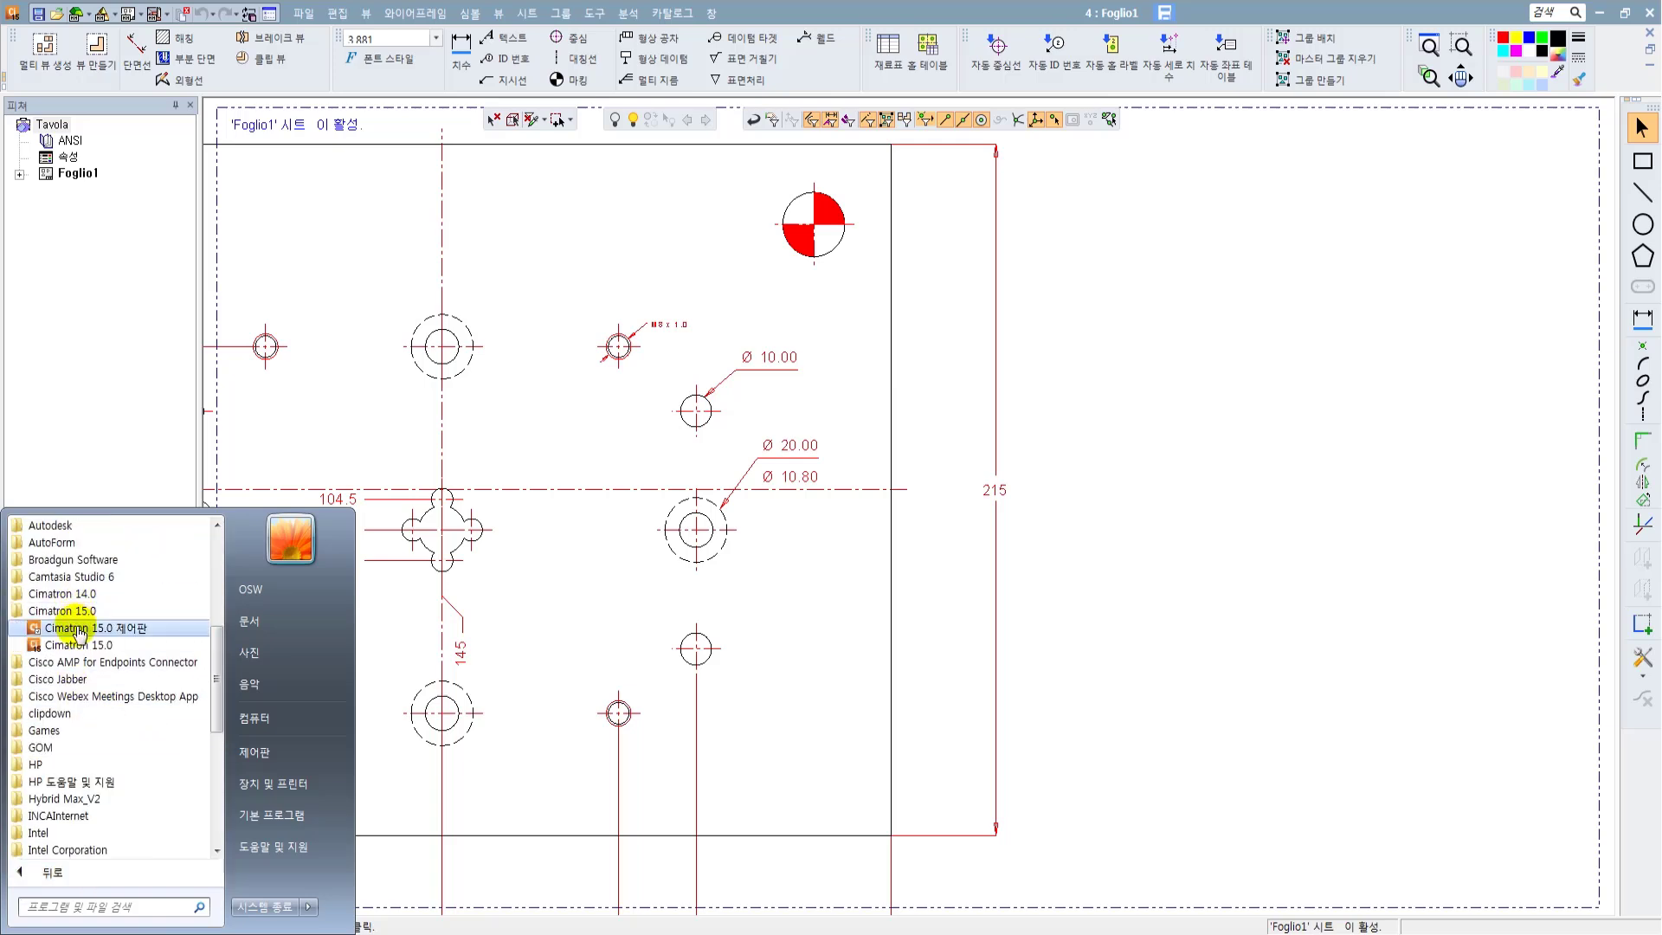
click(80, 628)
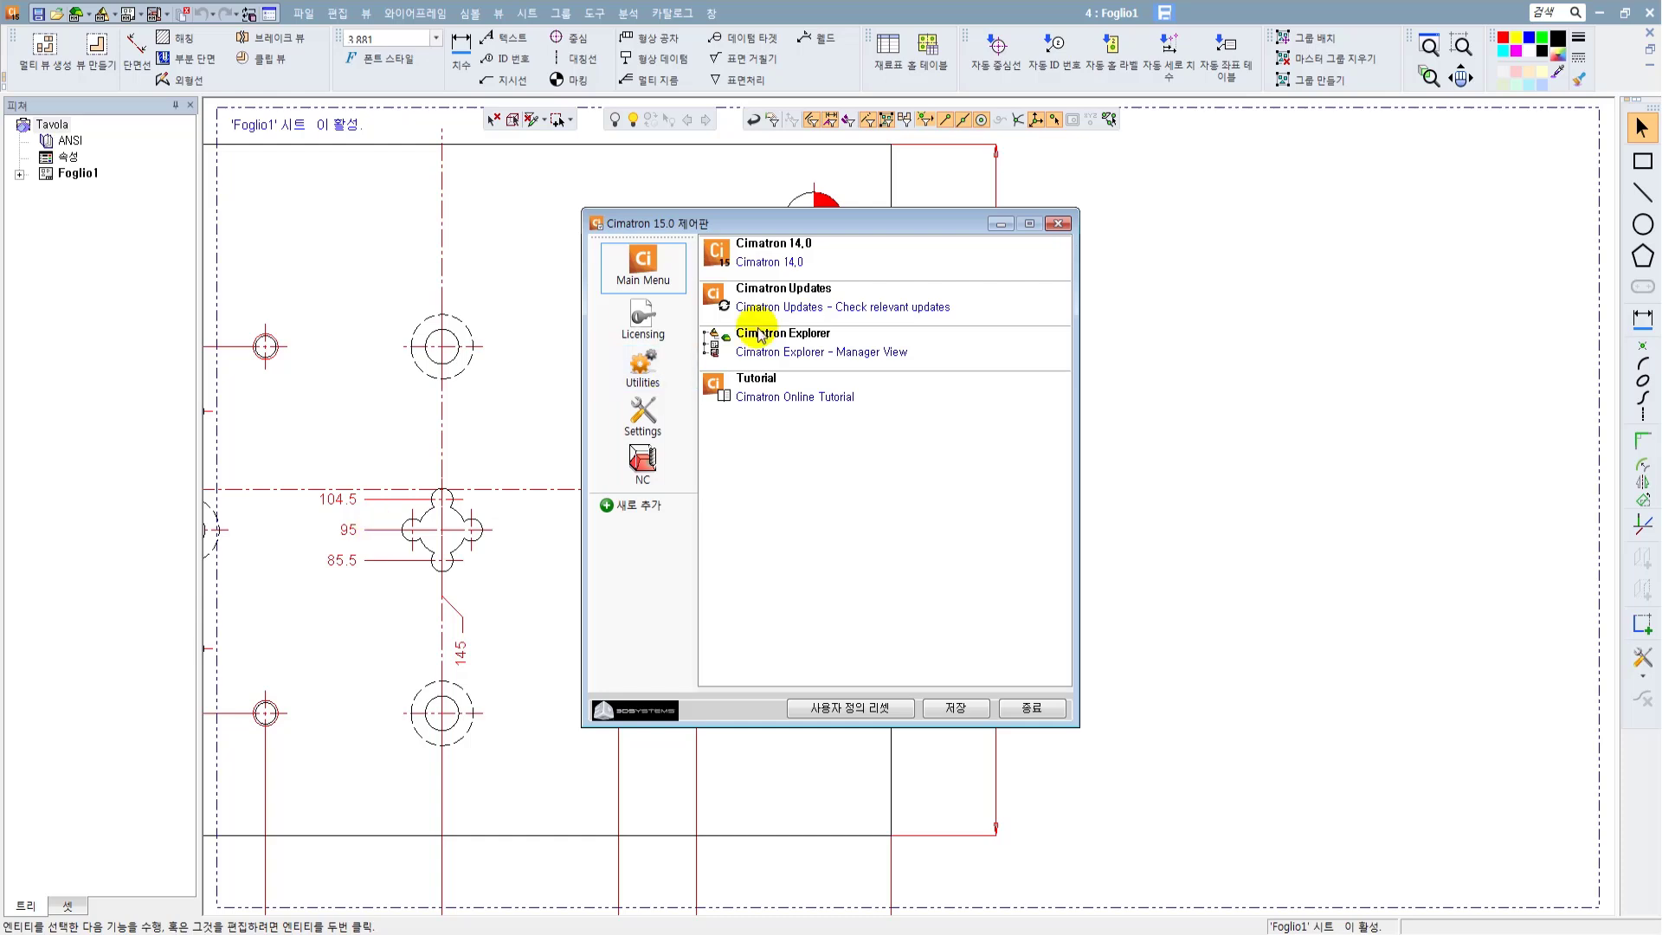
Step: Launch Drafting Standard Definition from the control panel's settings and arrange its console window beside the control panel
drag(816, 227, 724, 227)
click(551, 413)
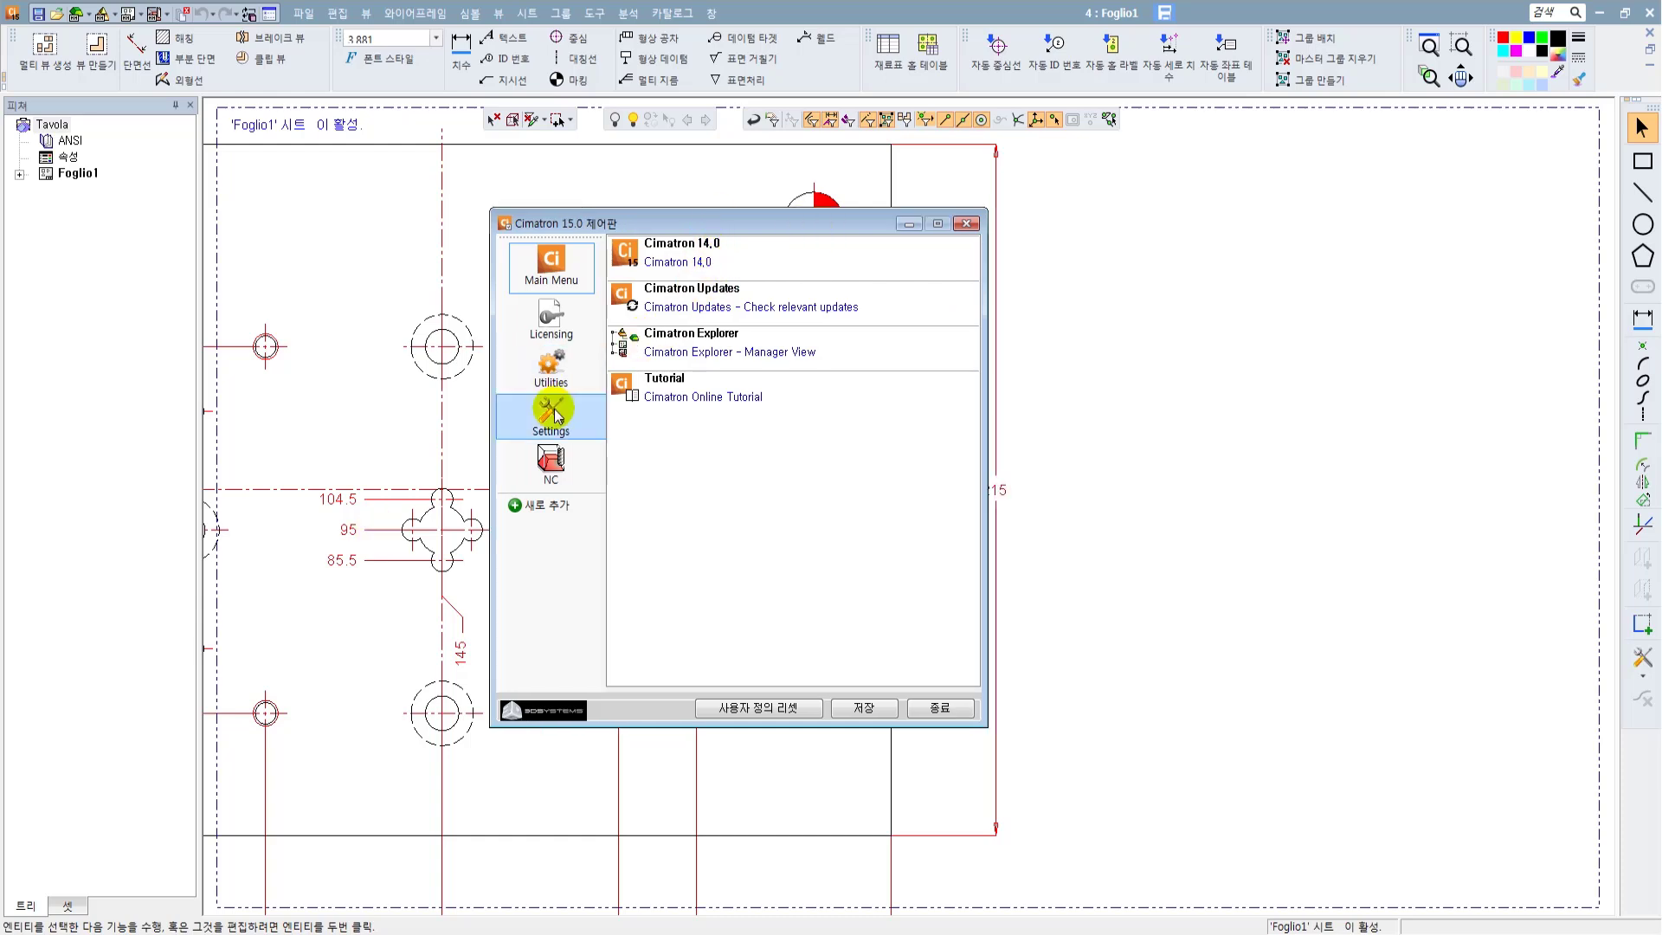
click(697, 383)
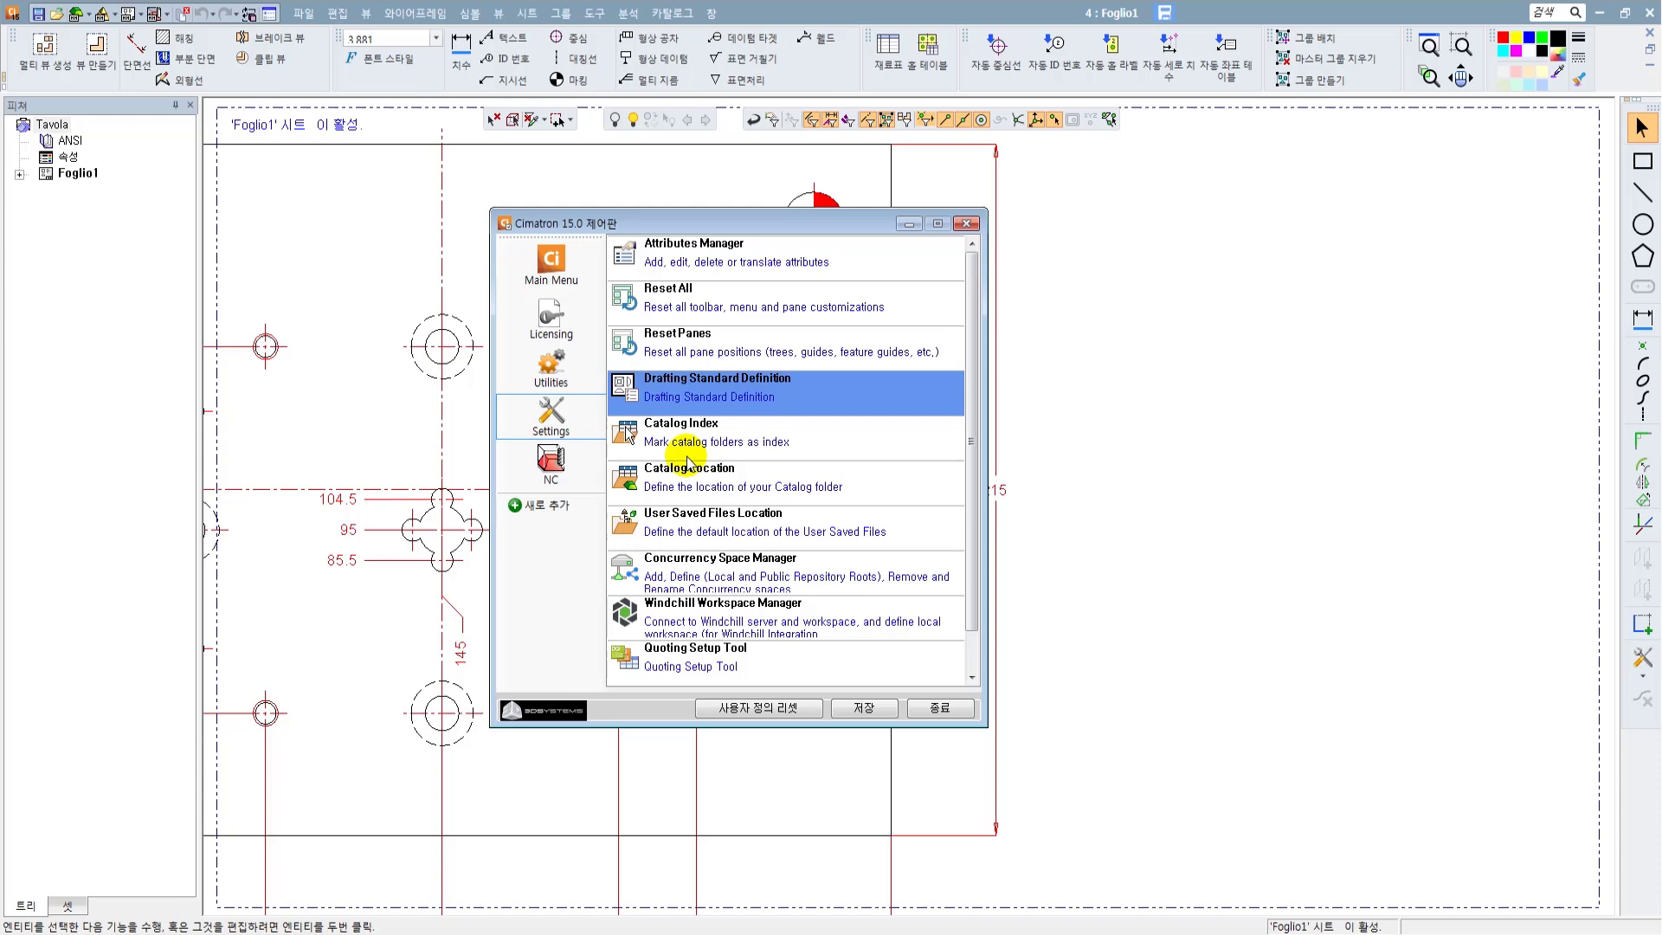
double_click(706, 393)
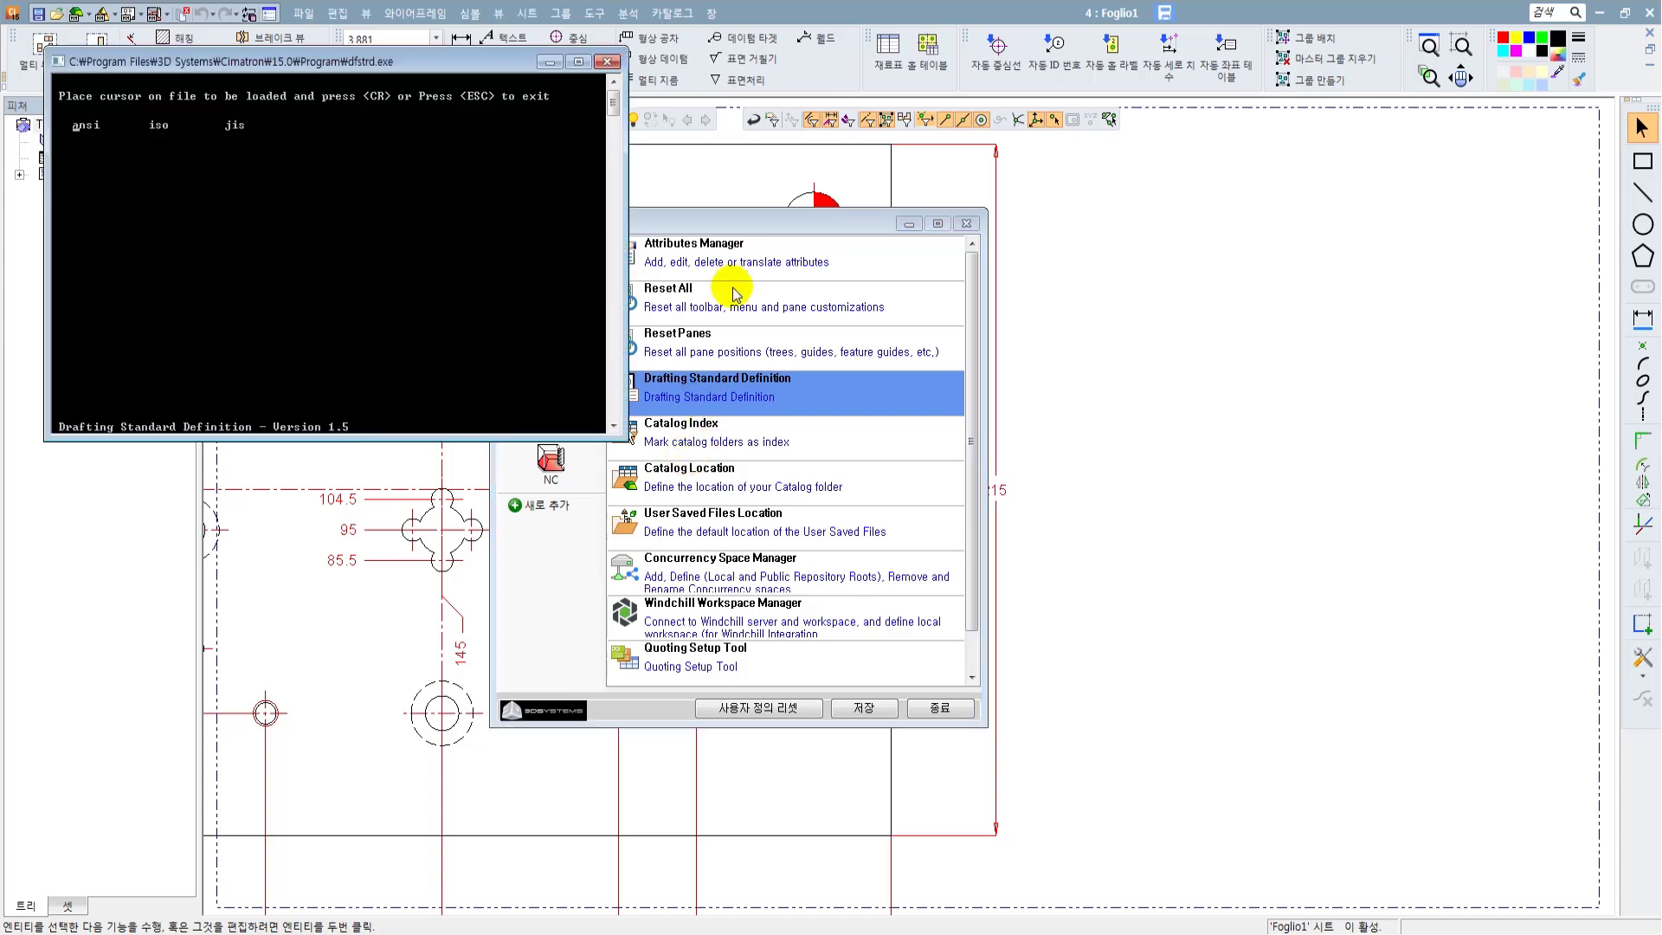
drag(818, 223, 1170, 230)
drag(496, 63, 643, 227)
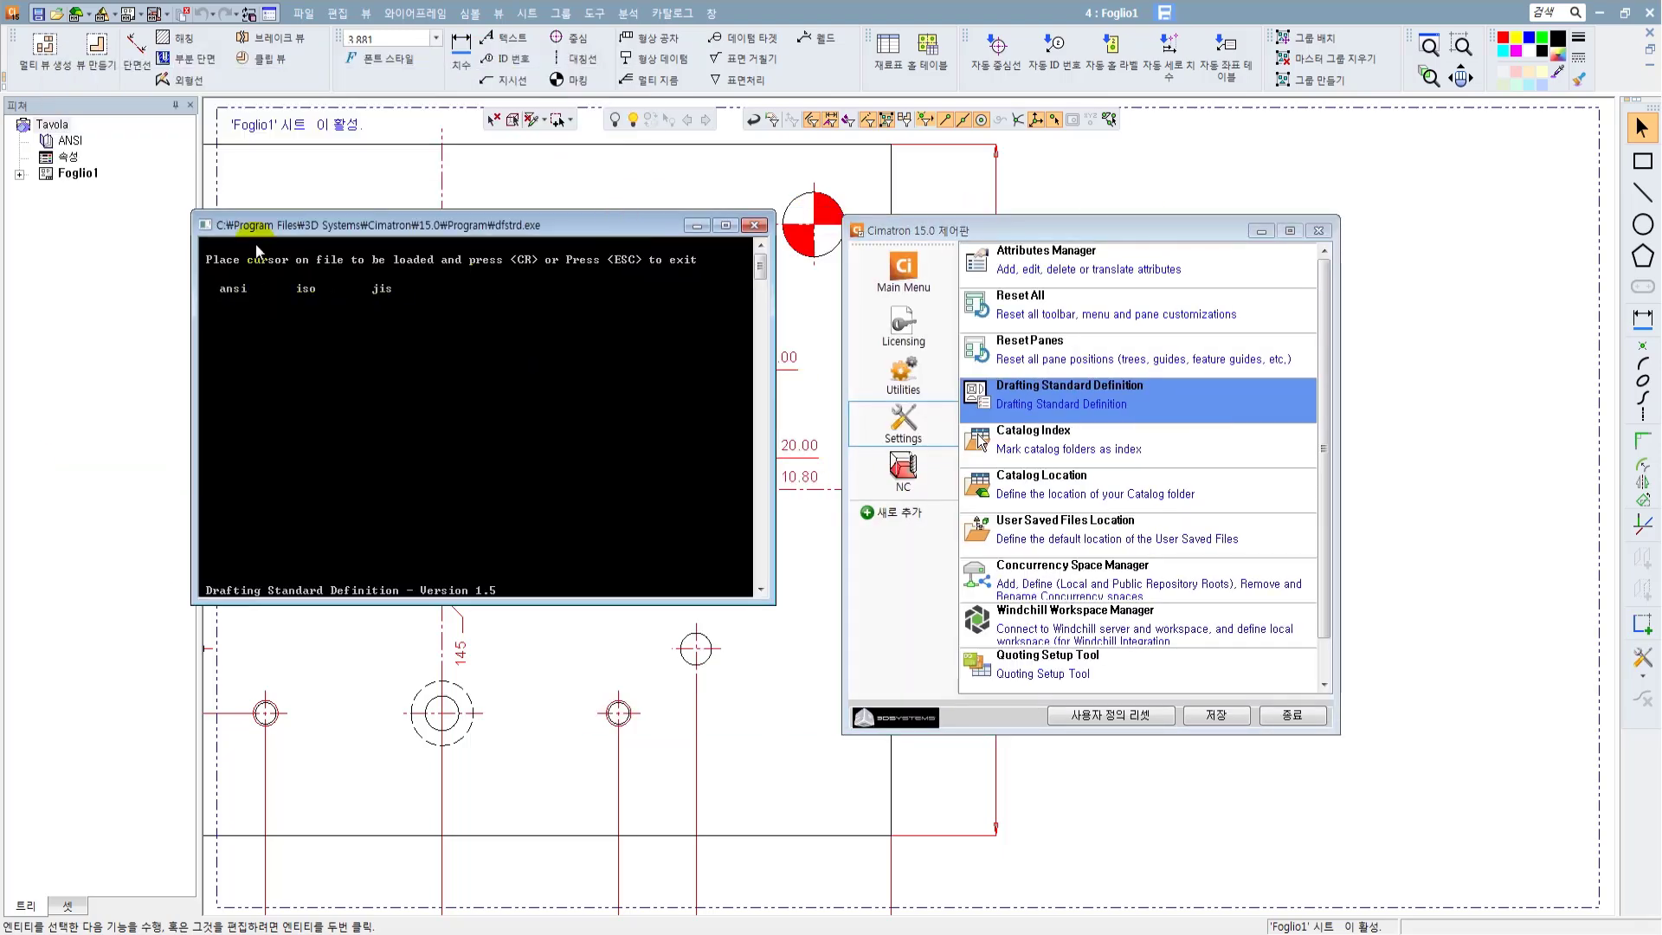
Step: Load the ansi drafting standard and open its Dimension Line Arrangement section
click(303, 294)
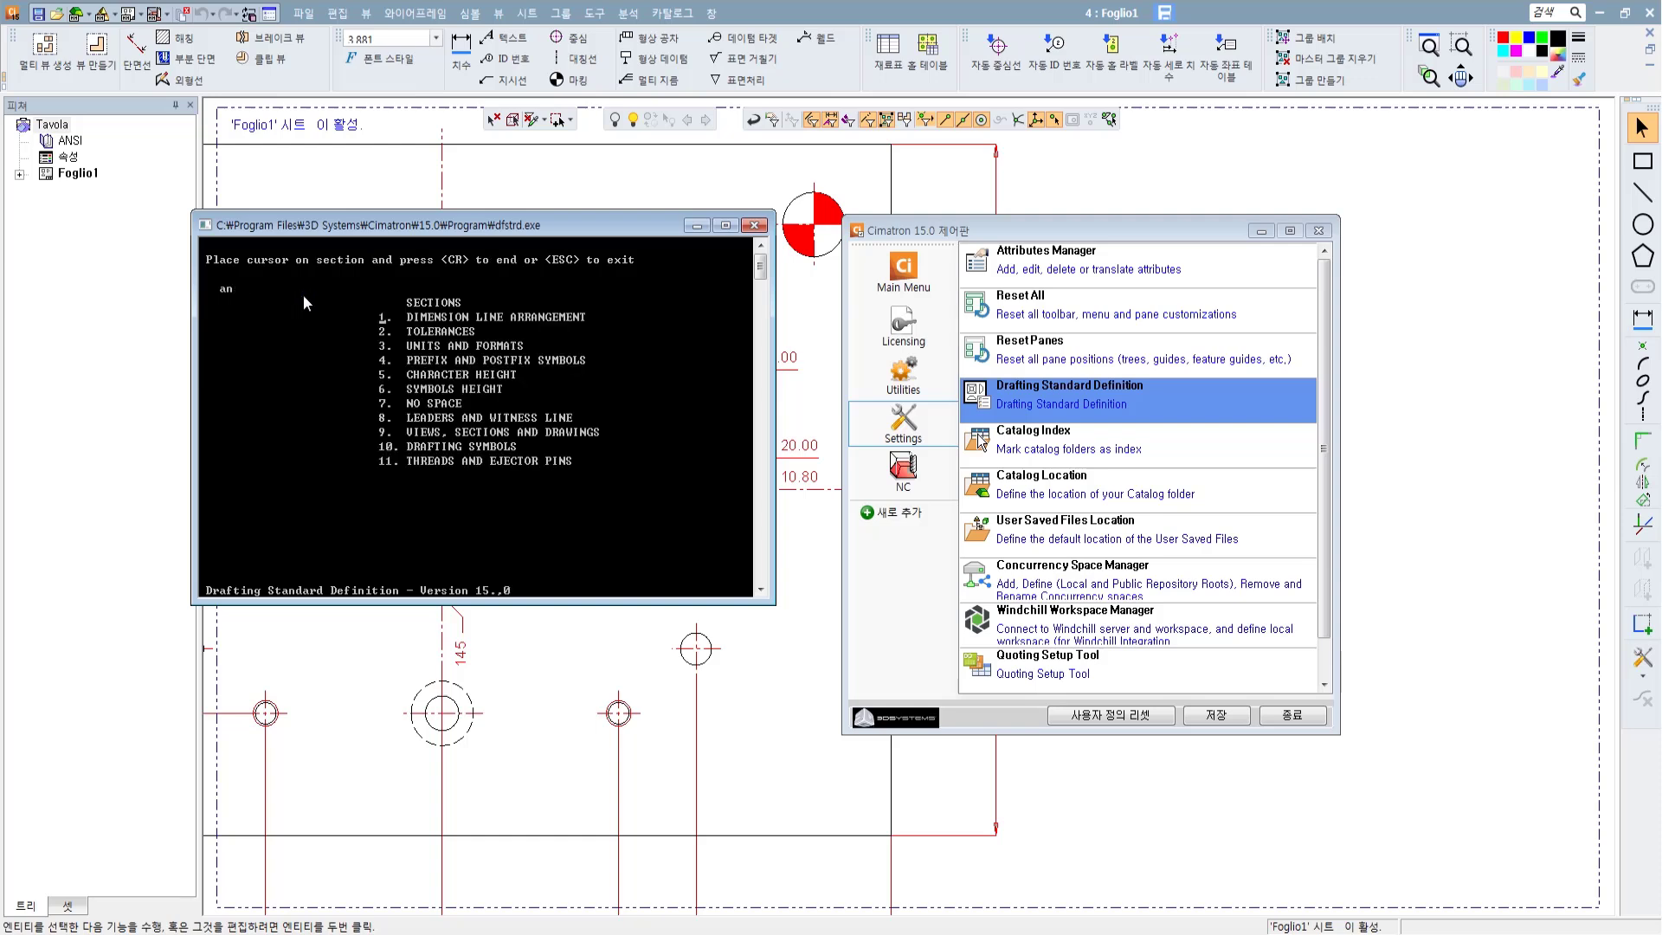
key(Return)
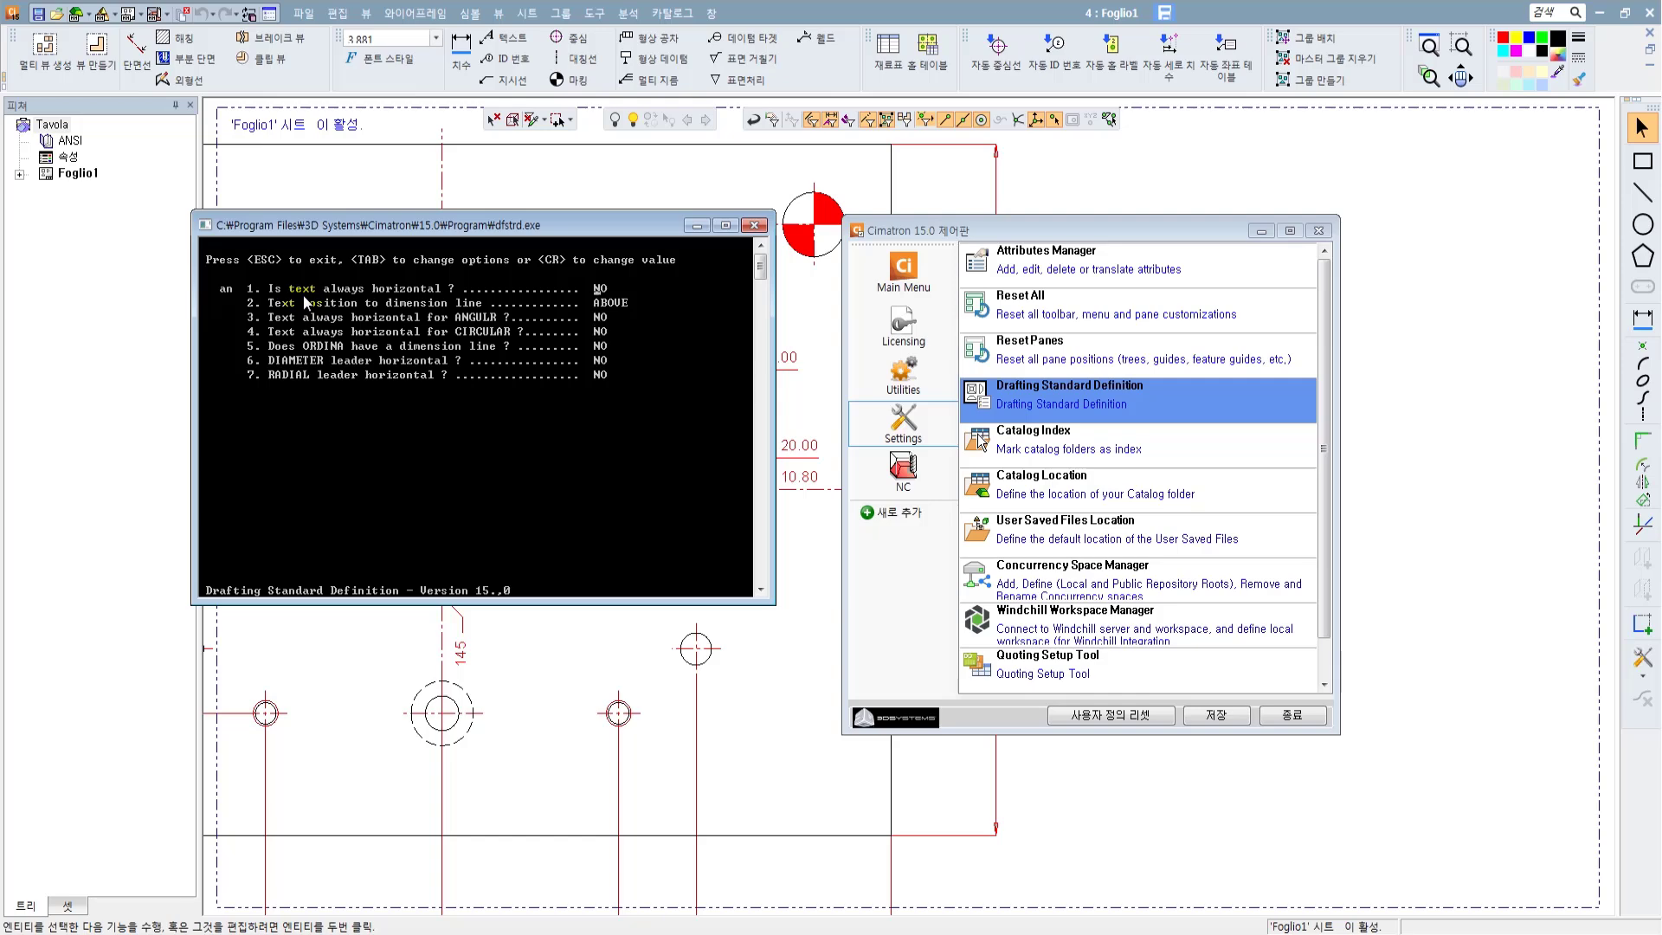
drag(969, 231, 1213, 238)
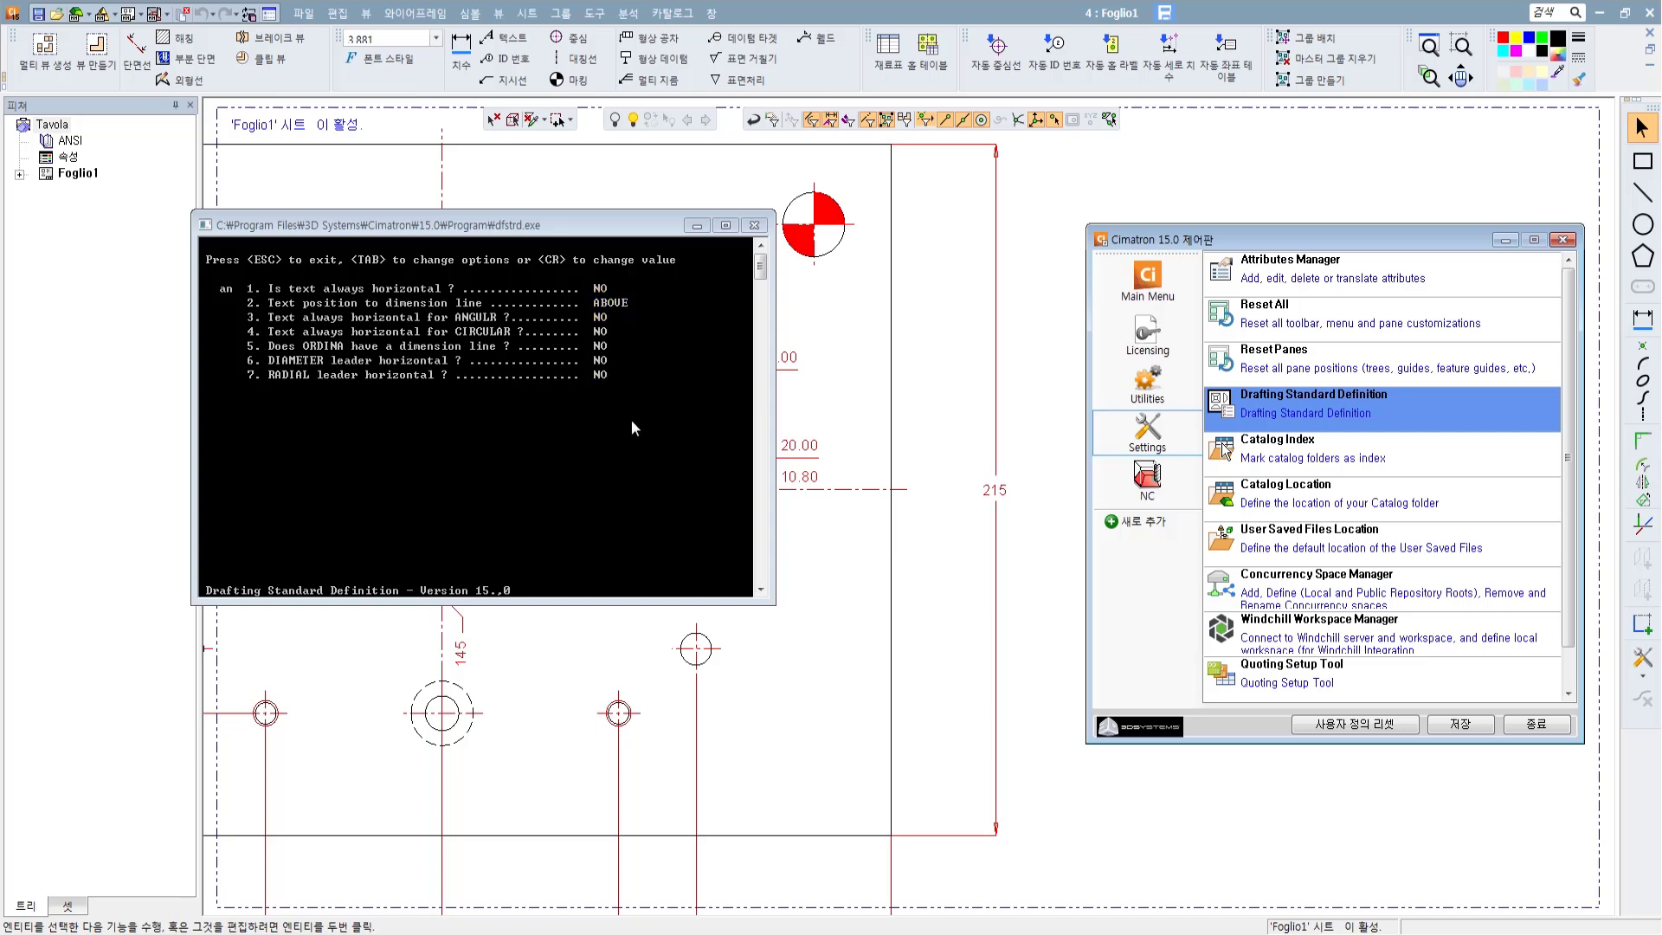
click(1224, 448)
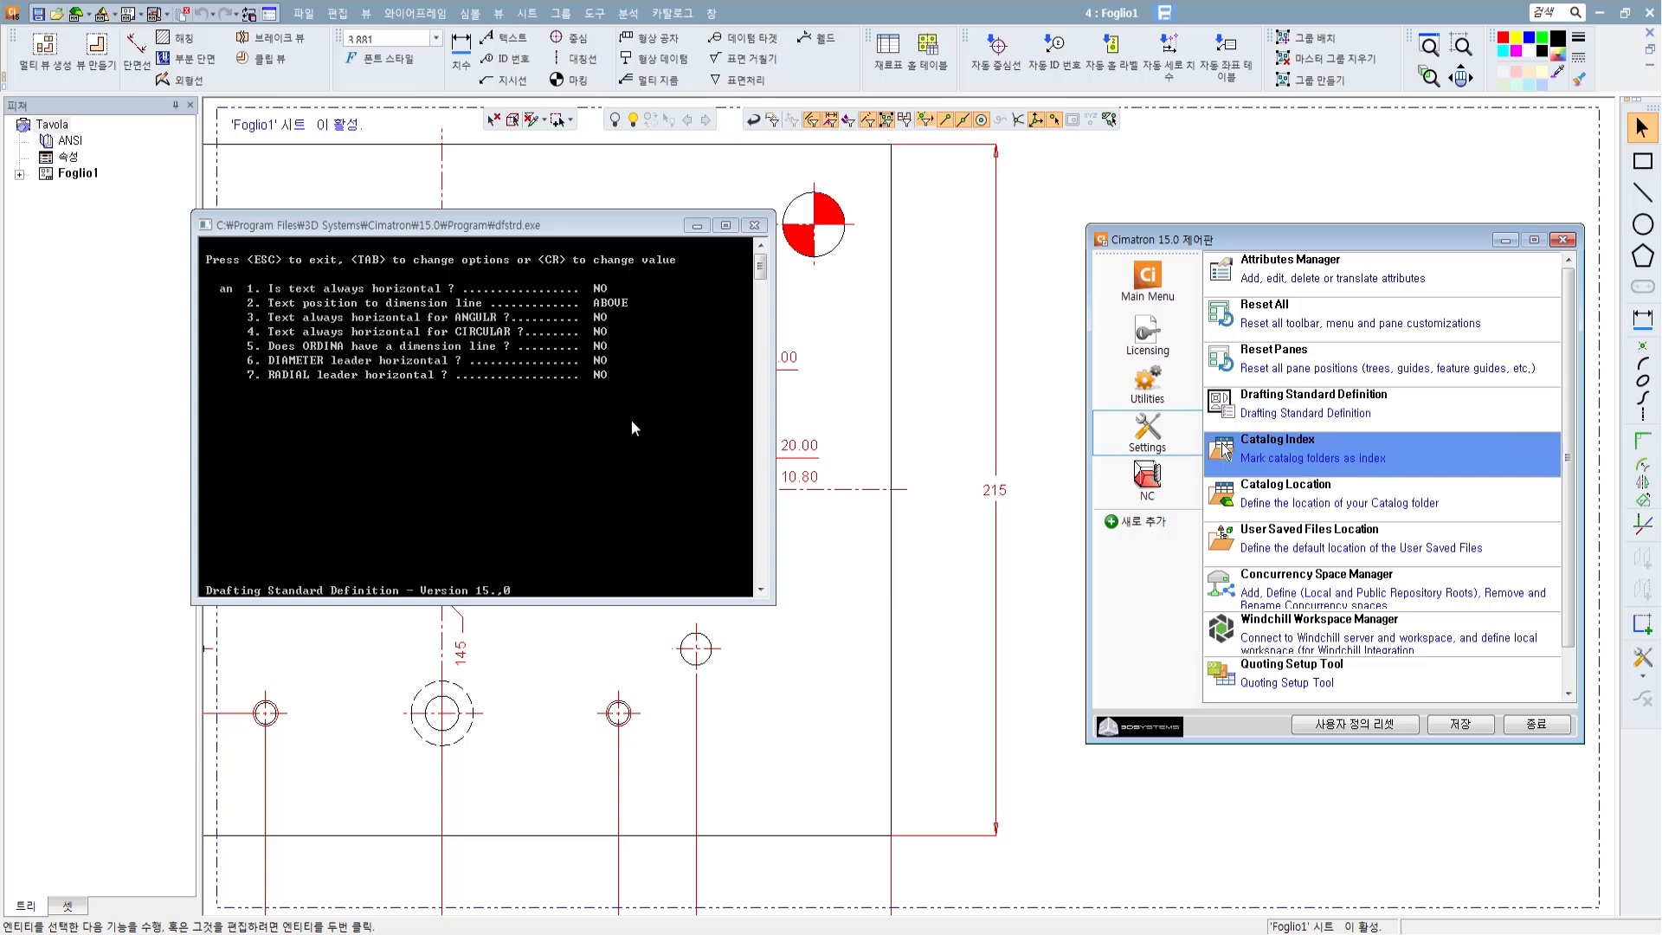
click(565, 233)
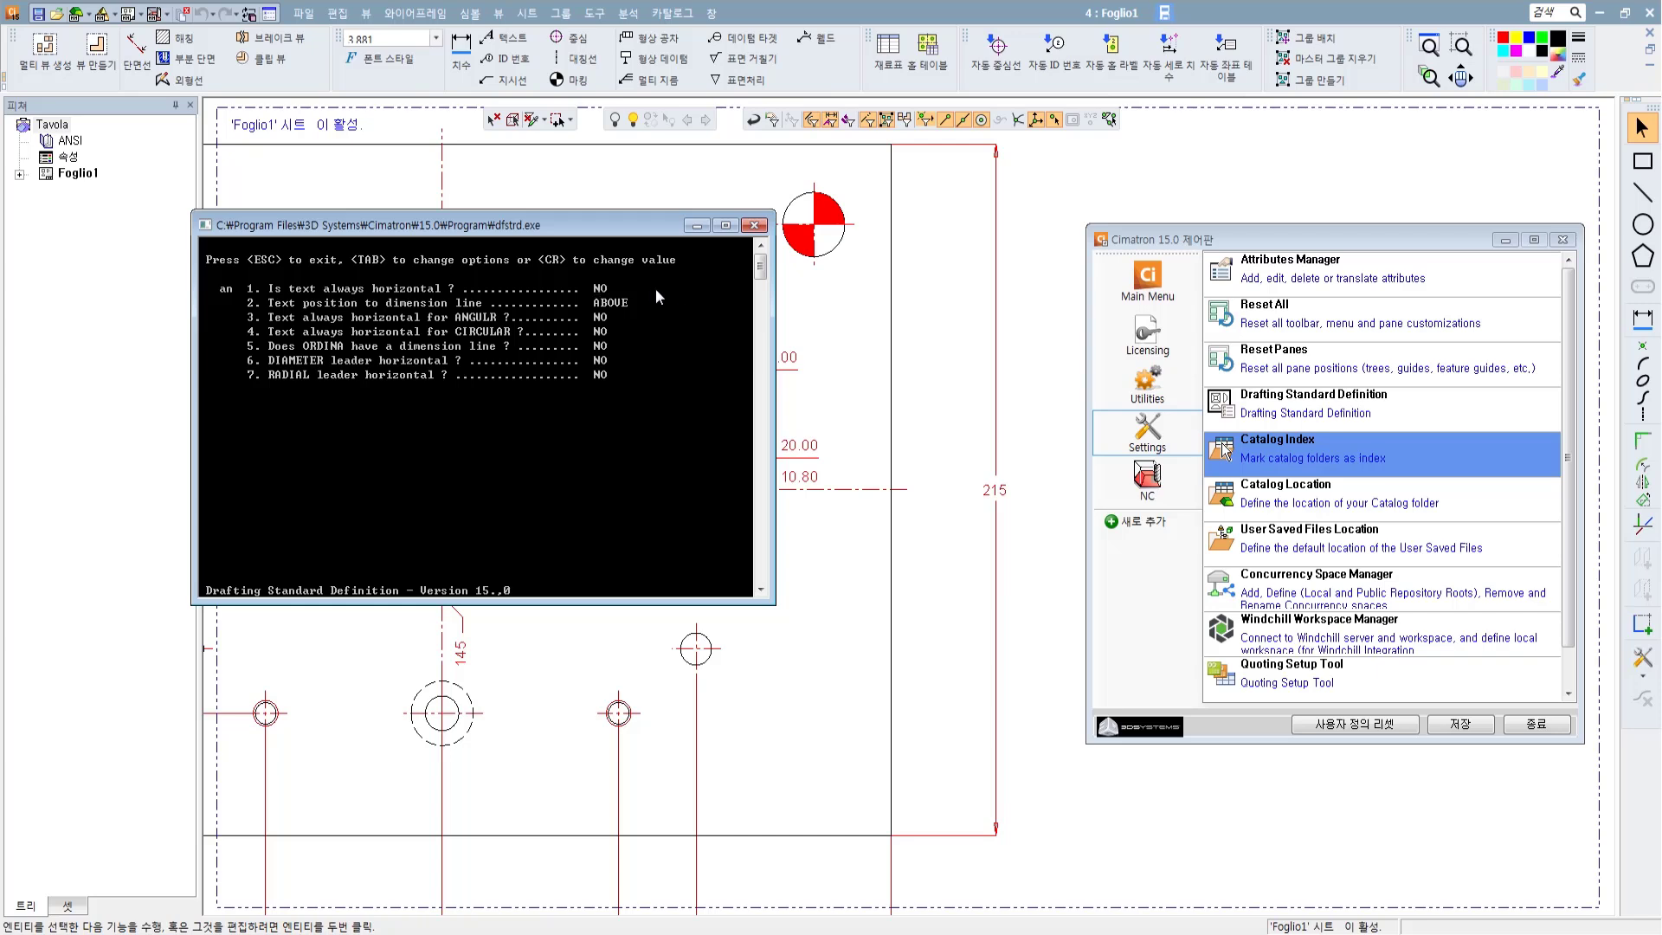
Step: Try "Is text always horizontal?" as YES in the ansi standard and switch it back to NO
key(Return)
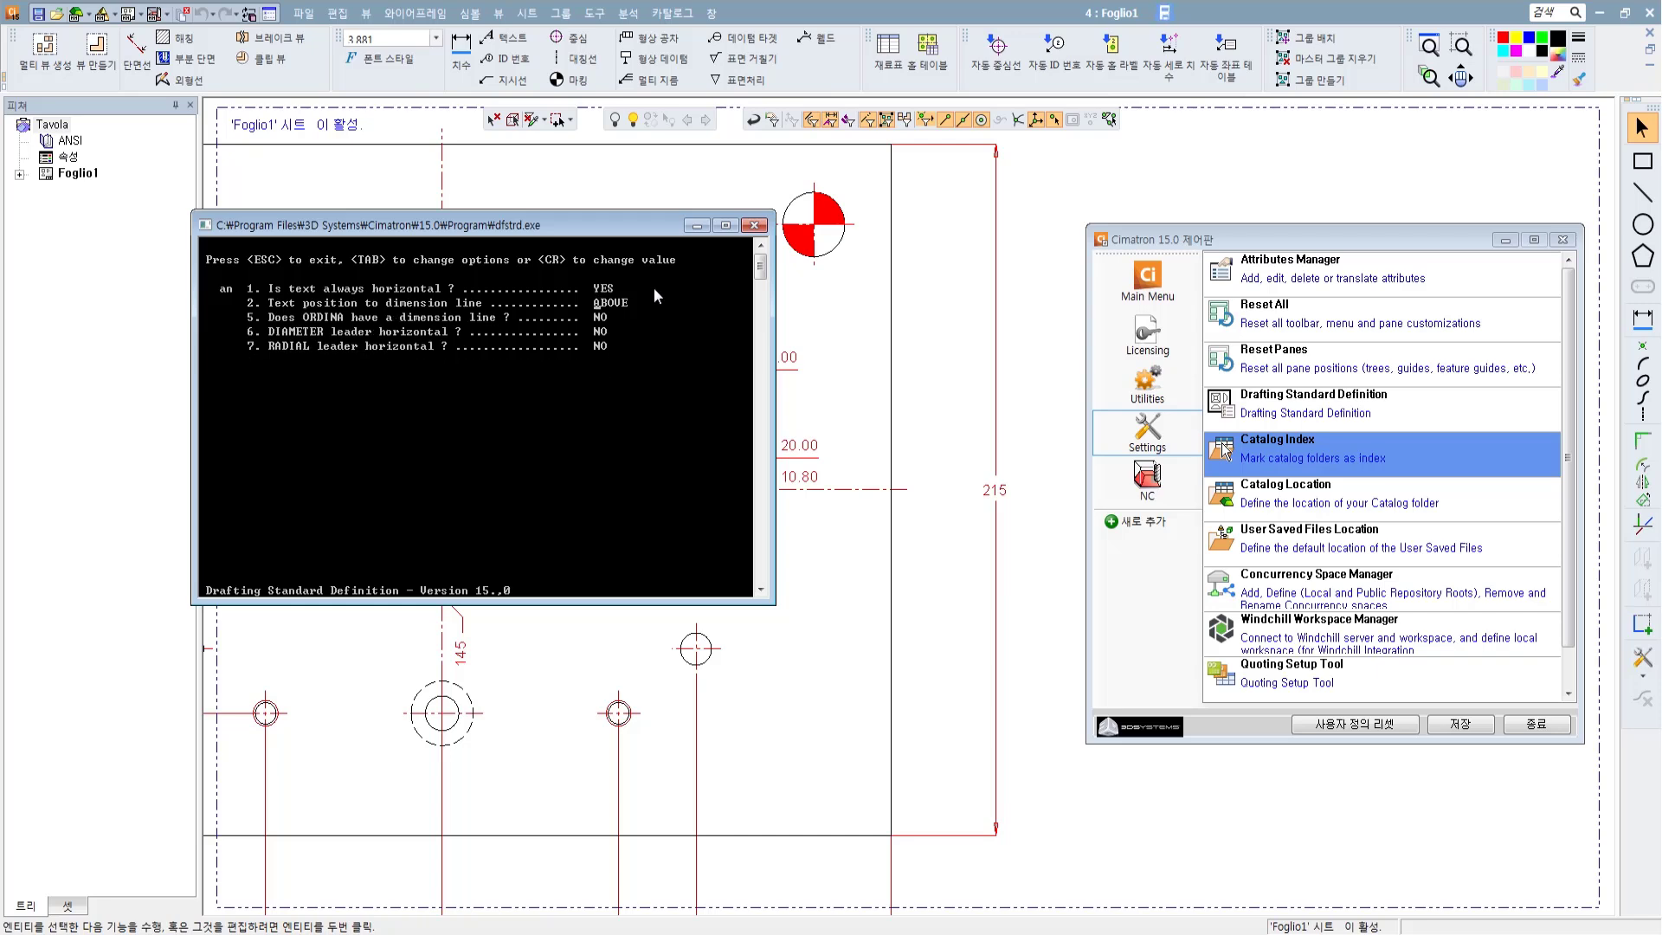
key(Up)
key(Return)
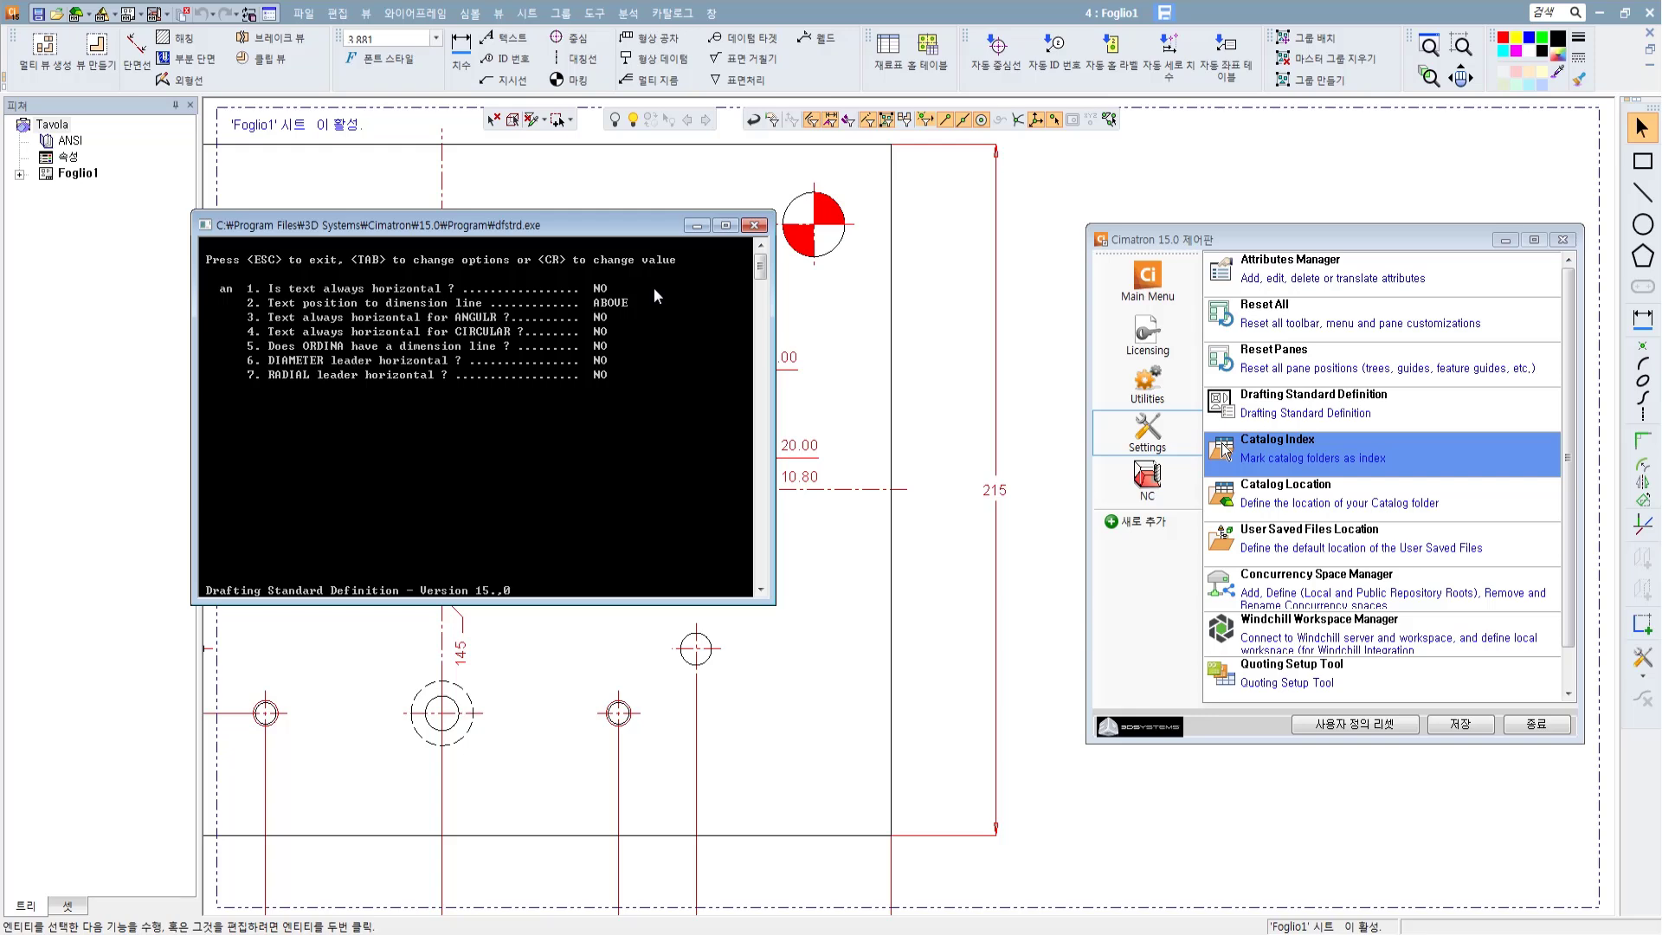
Step: Review the options in the ansi standard's Tolerances section, including zero-tolerance sign and trailing zeroes, and return to the section list
key(Tab)
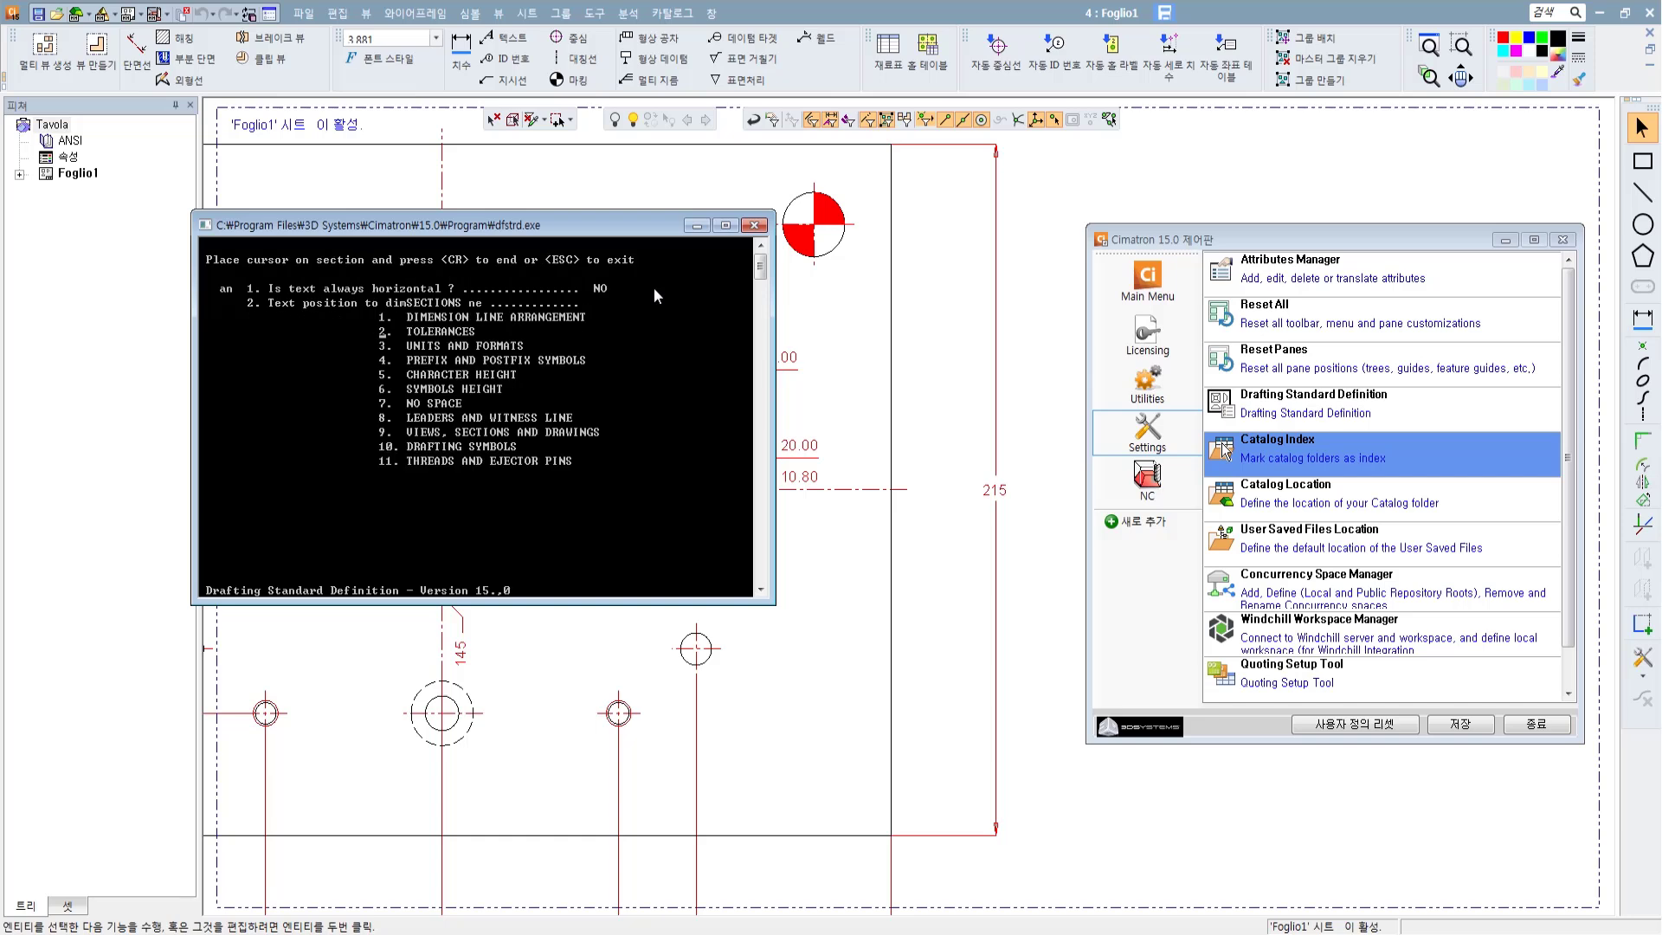
key(Return)
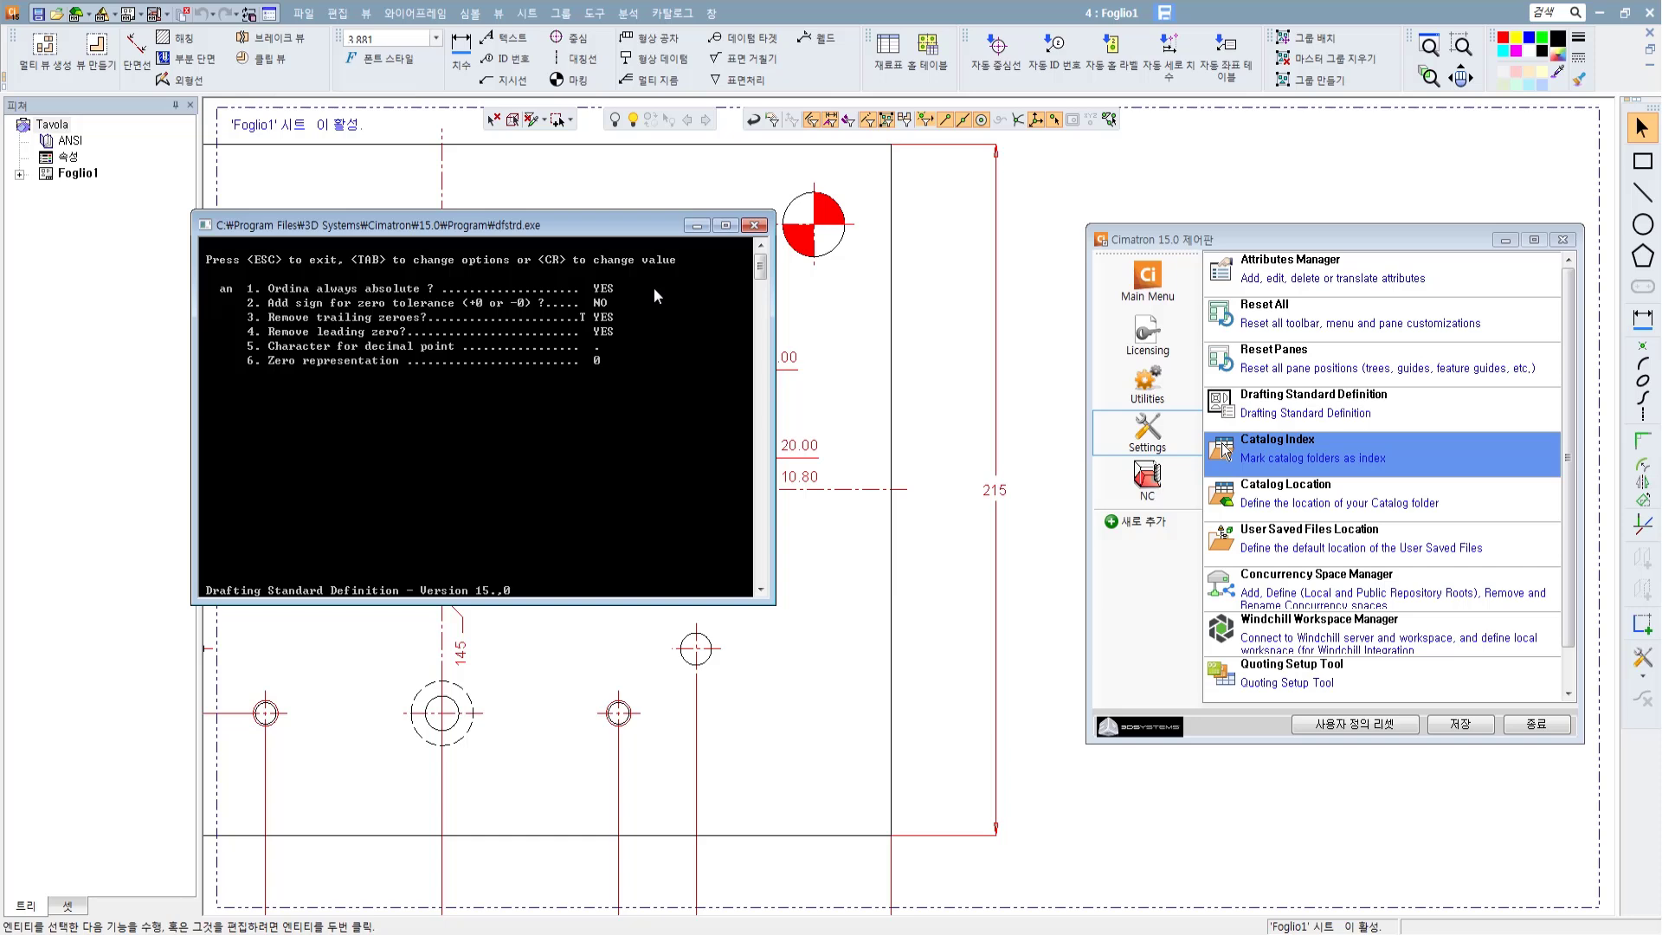
key(Escape)
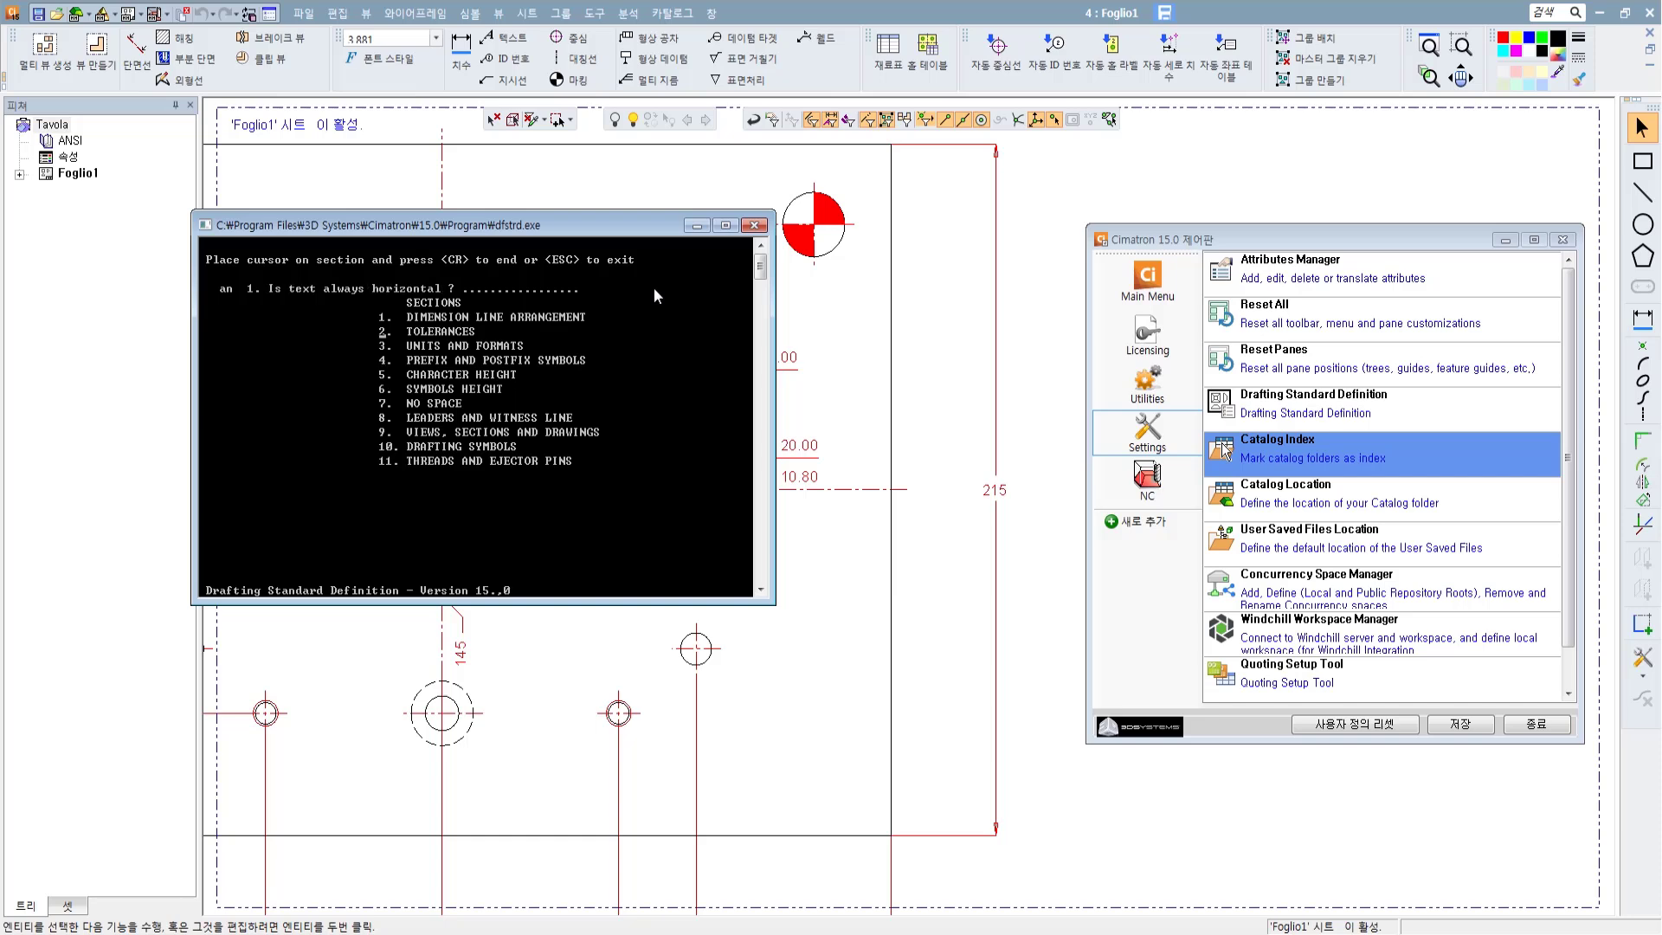
Step: Save the ansi definition with "Replace it?" set to YES and close the definition tool and the control panel
key(Escape)
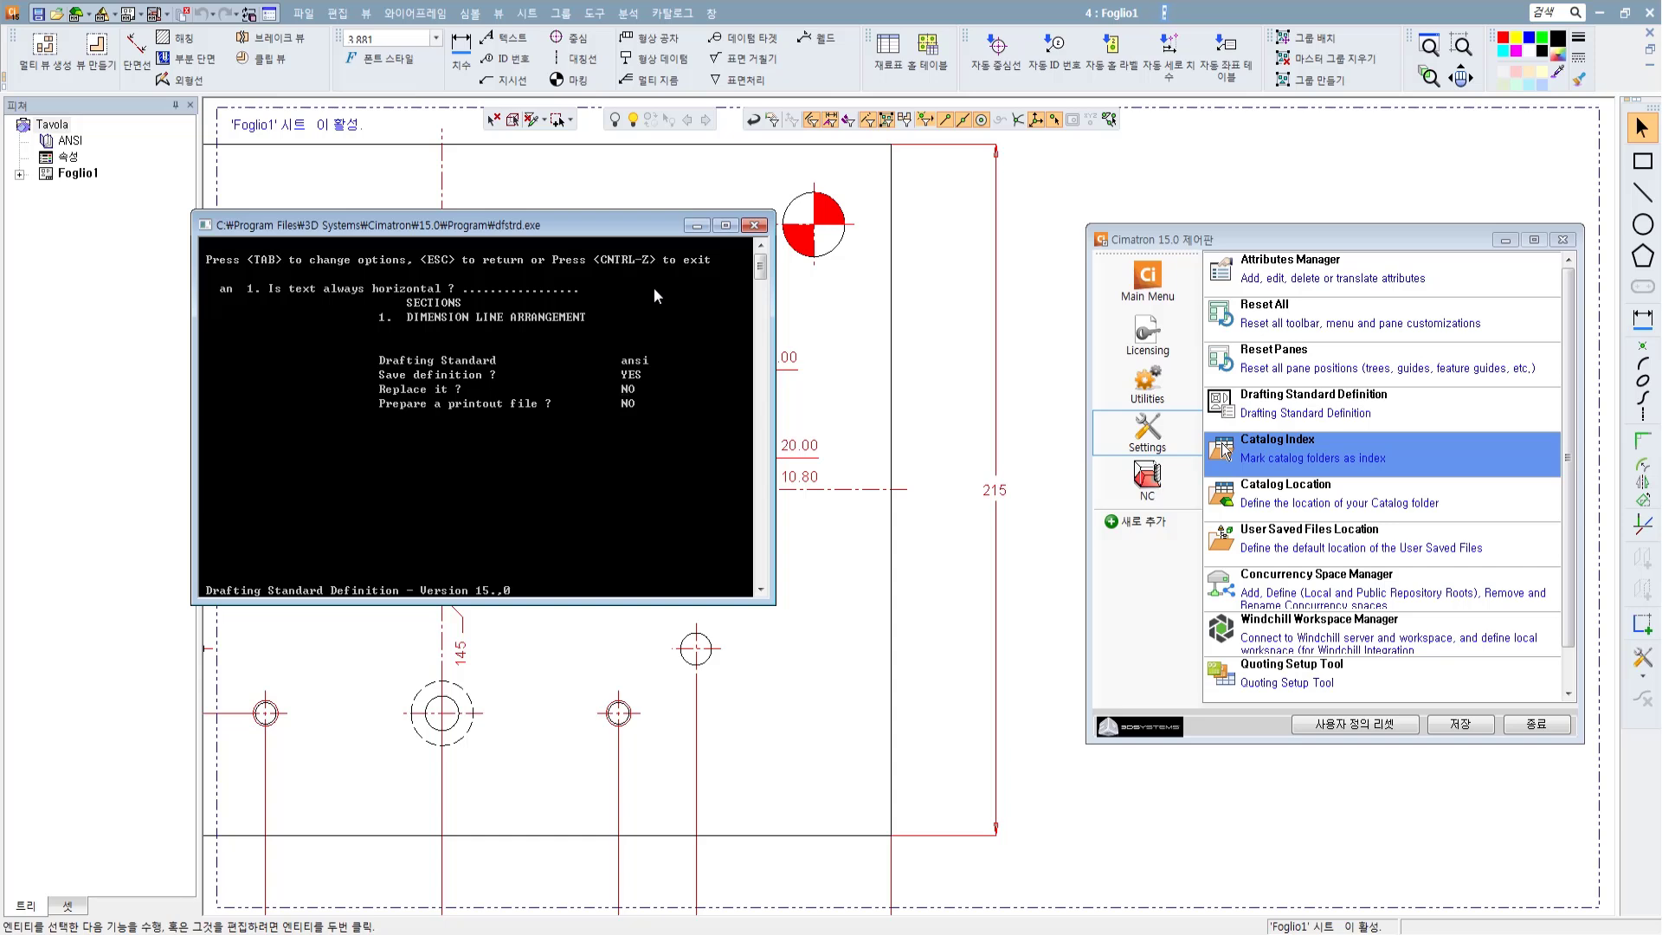
key(Tab)
key(ctrl+z)
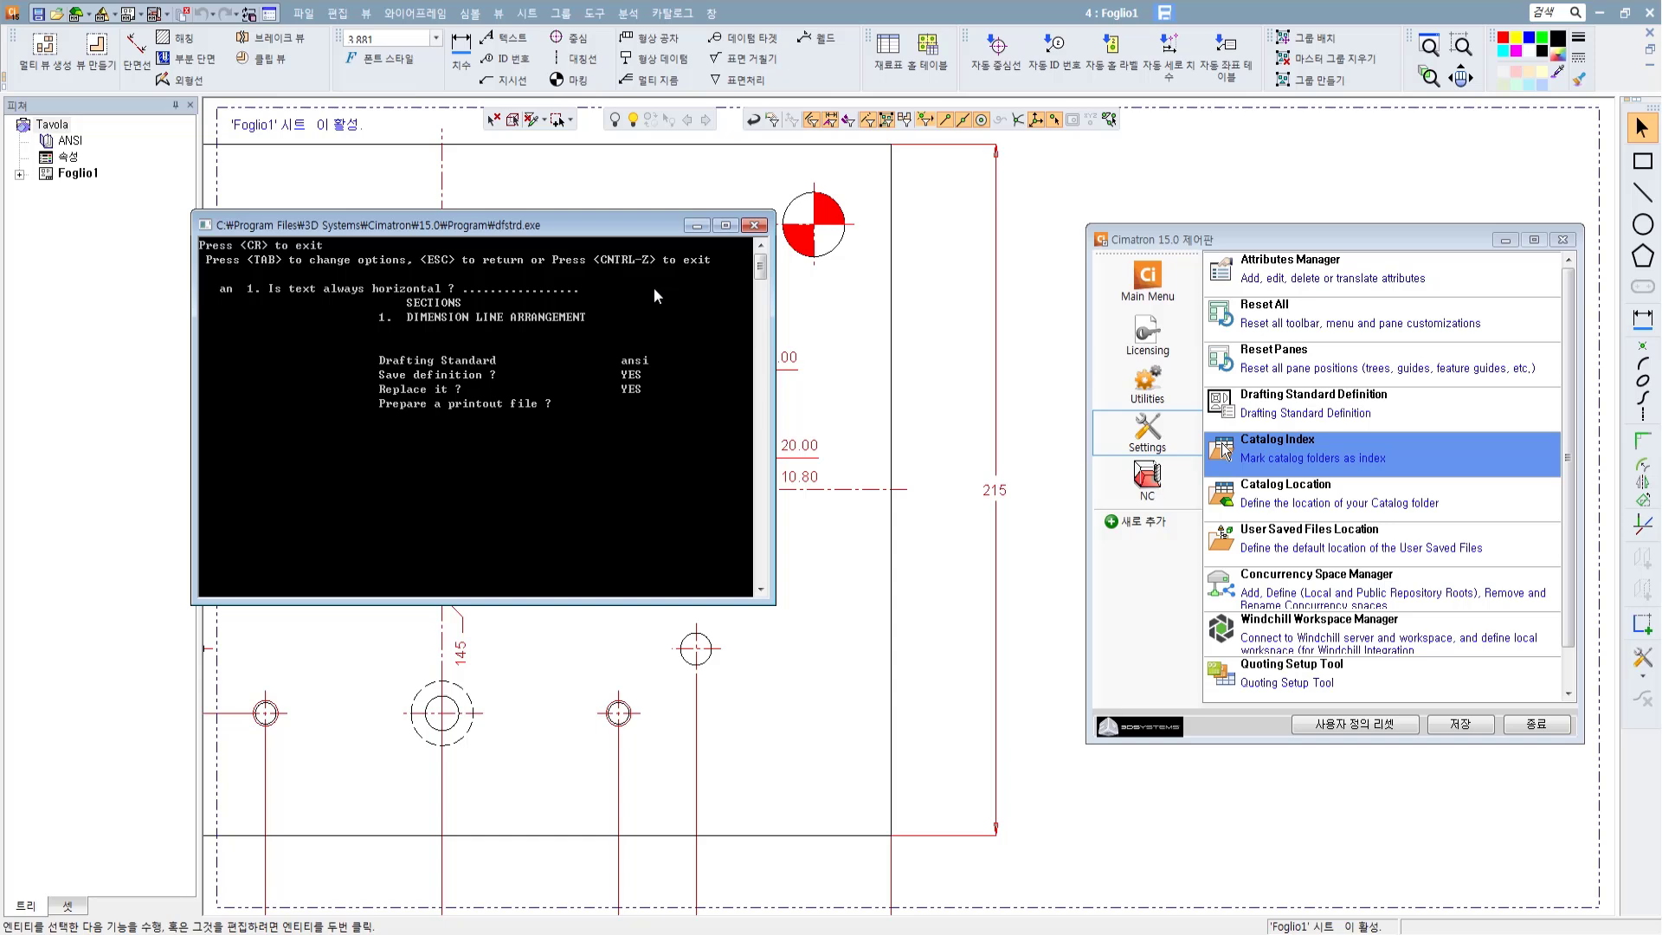
click(754, 225)
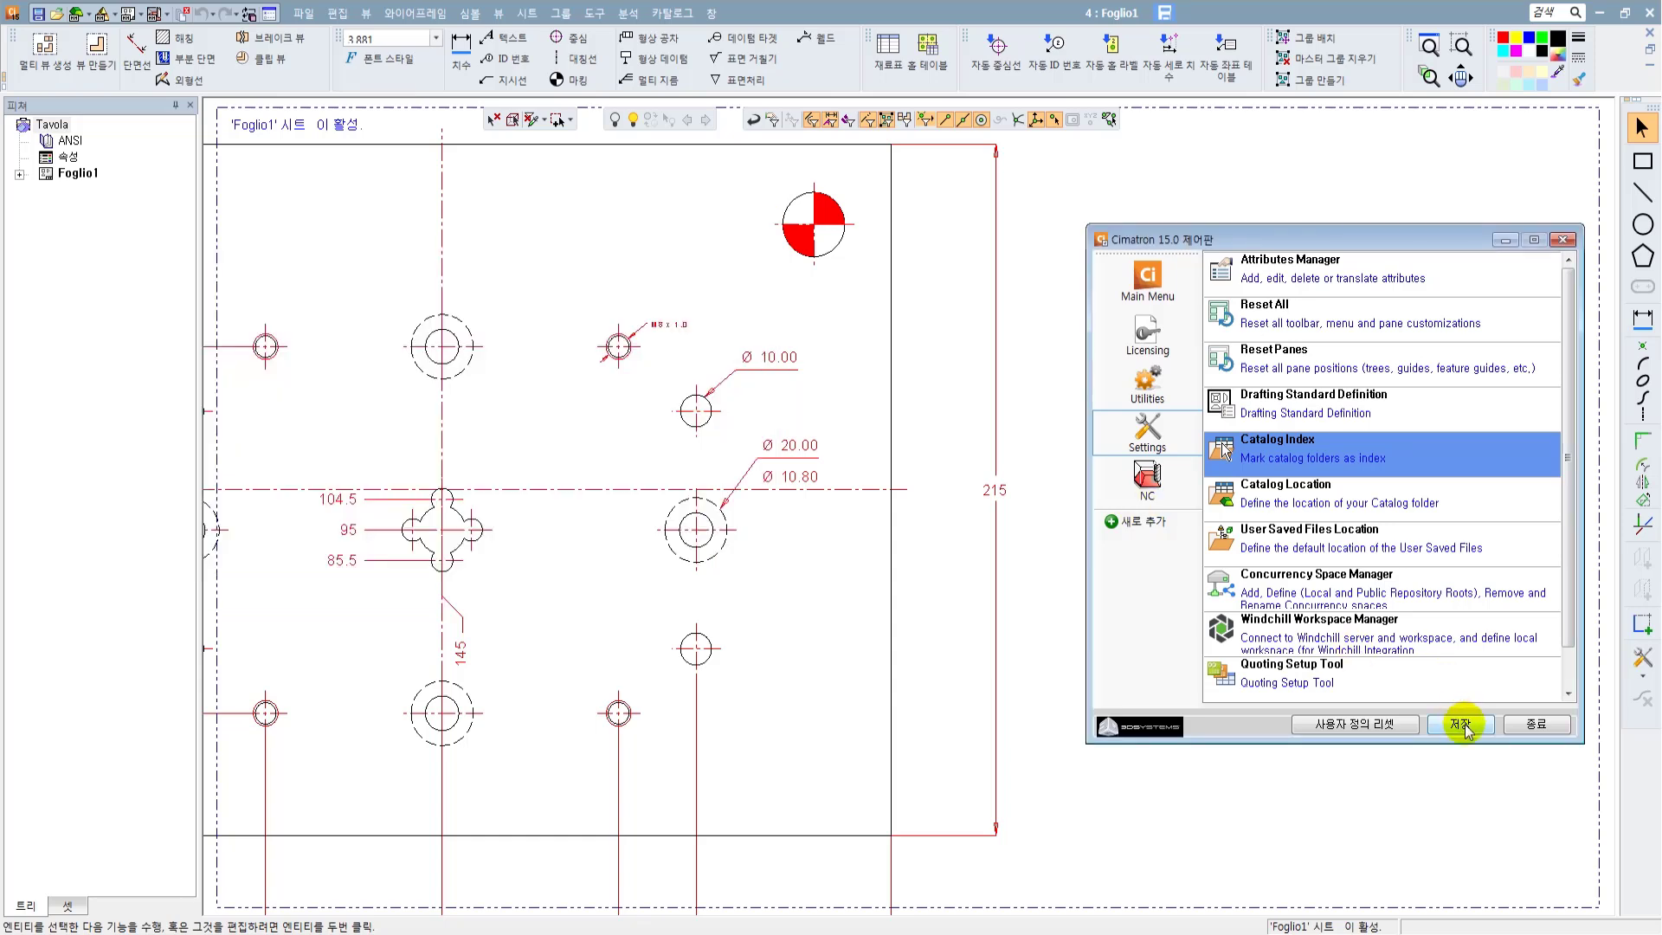
click(1537, 727)
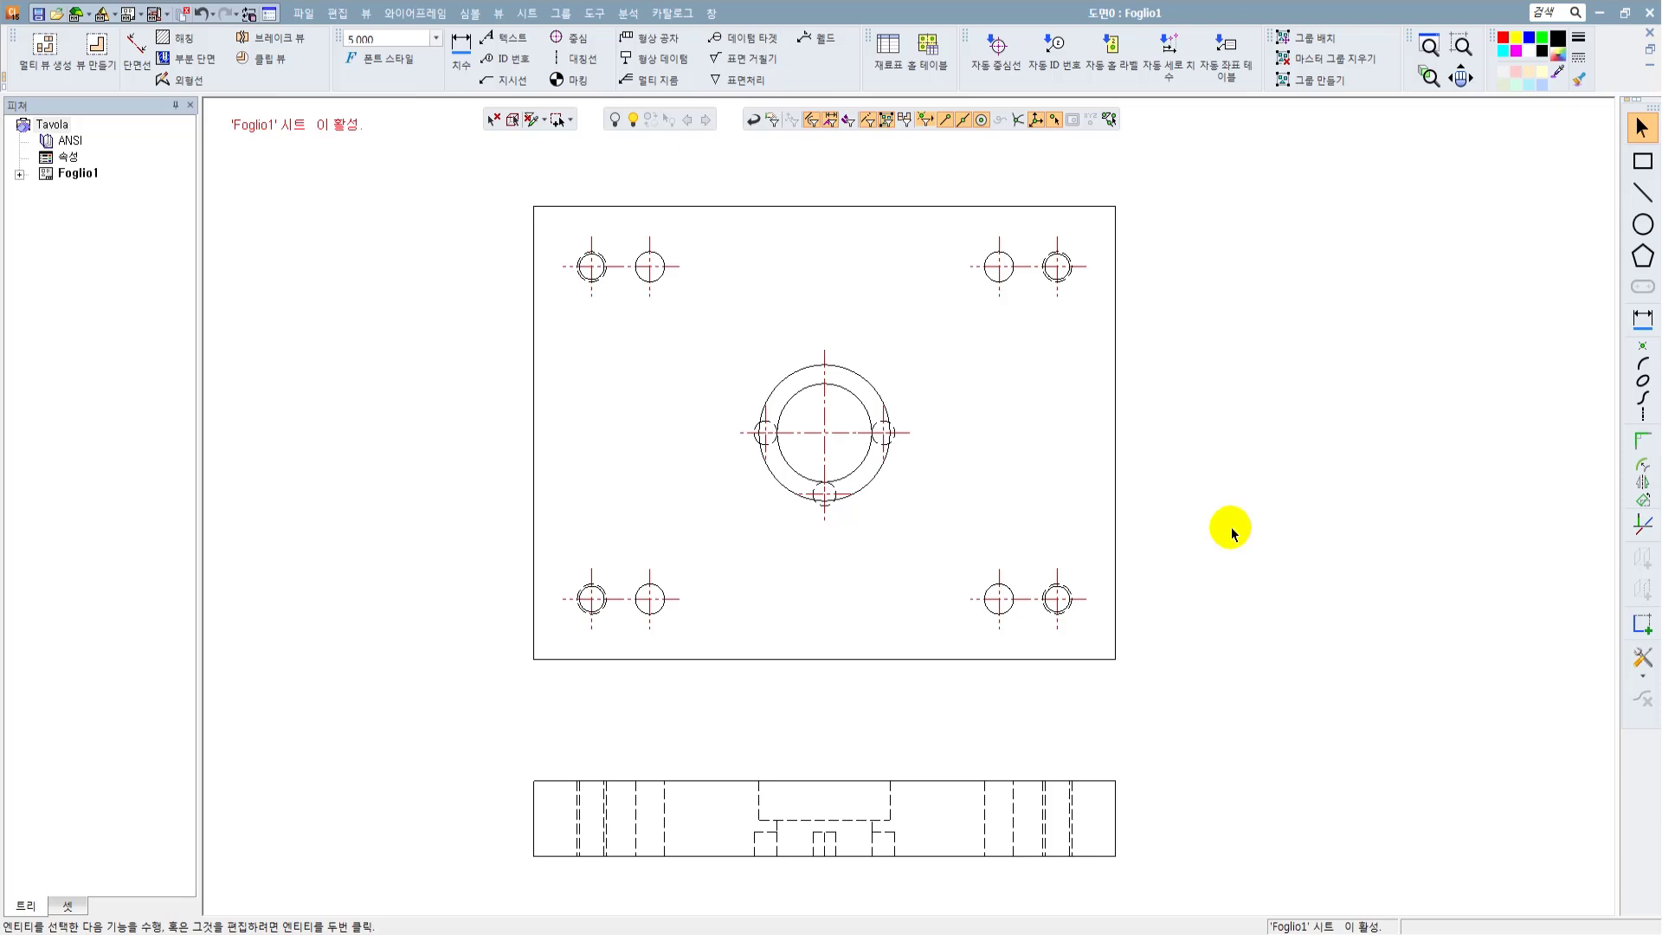
Step: In the drafting preferences' general dimension (치수) settings, set adding the sign to zero tolerances (+0,-0) to 아니오
click(393, 246)
click(594, 13)
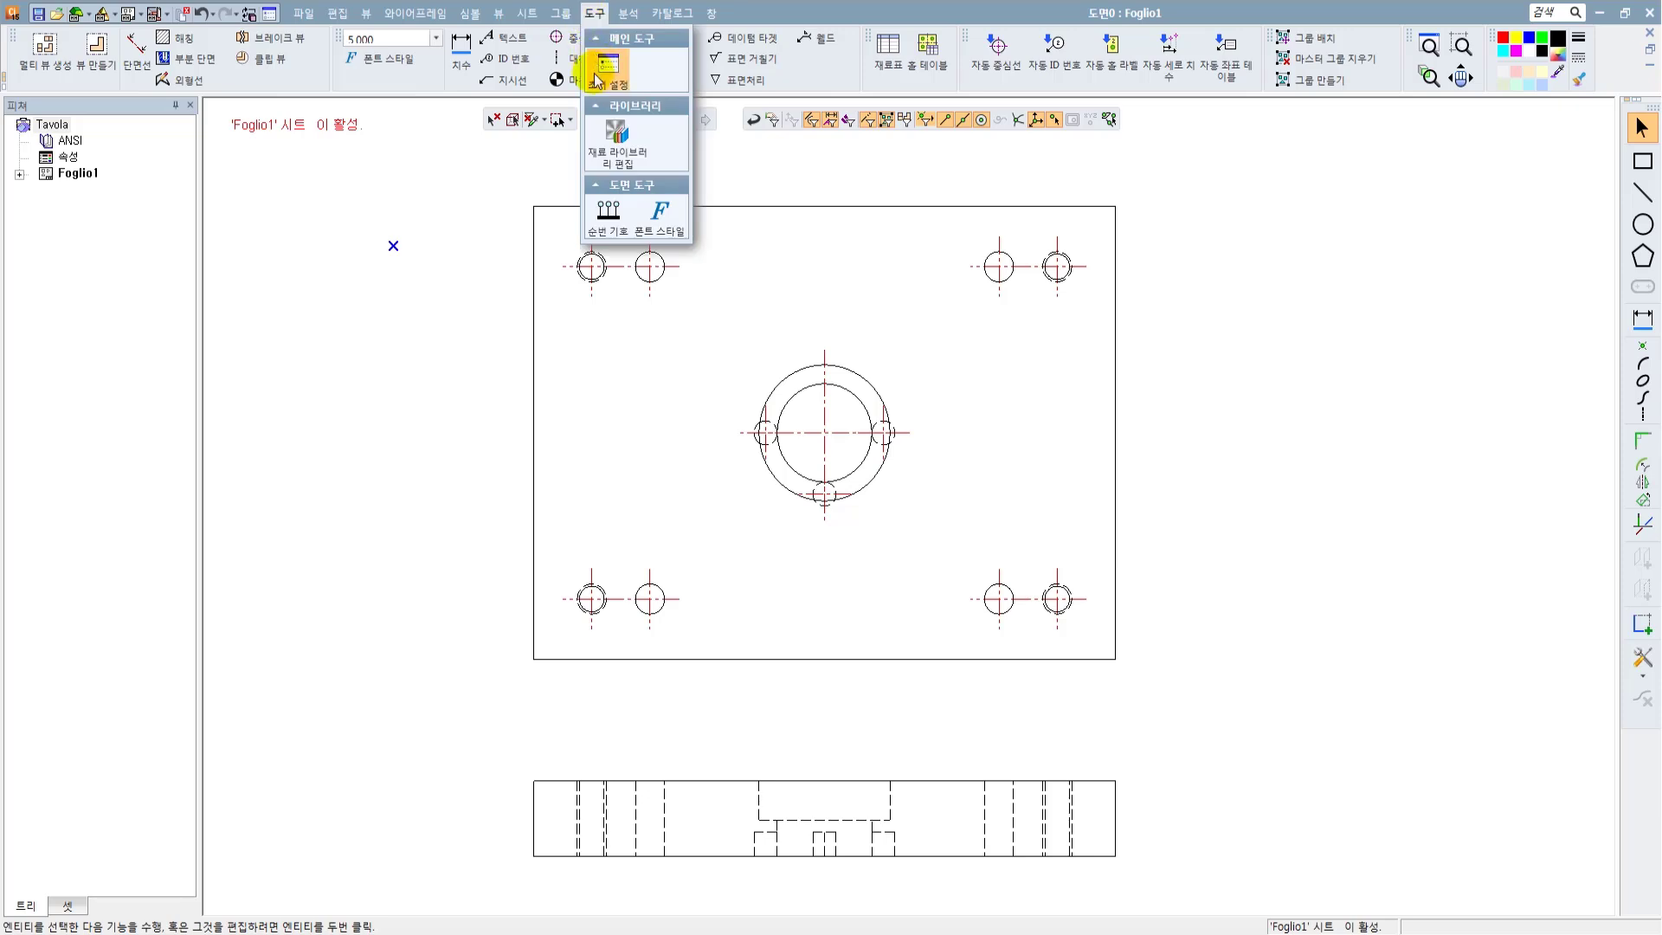
click(596, 81)
click(843, 240)
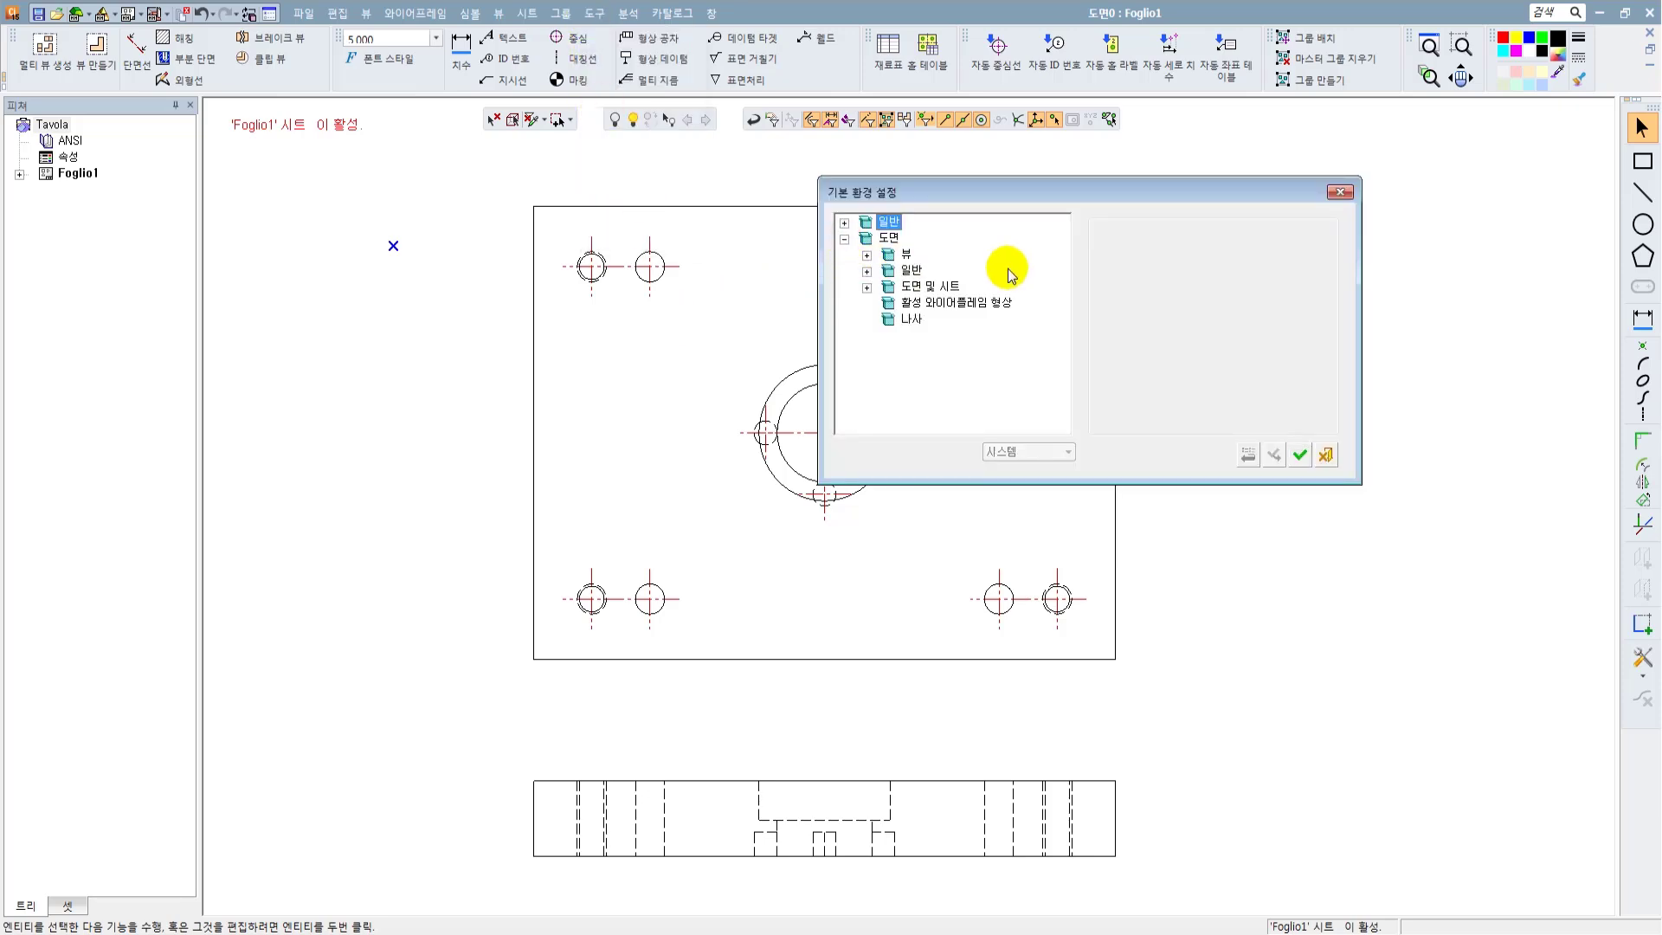
click(910, 273)
double_click(910, 273)
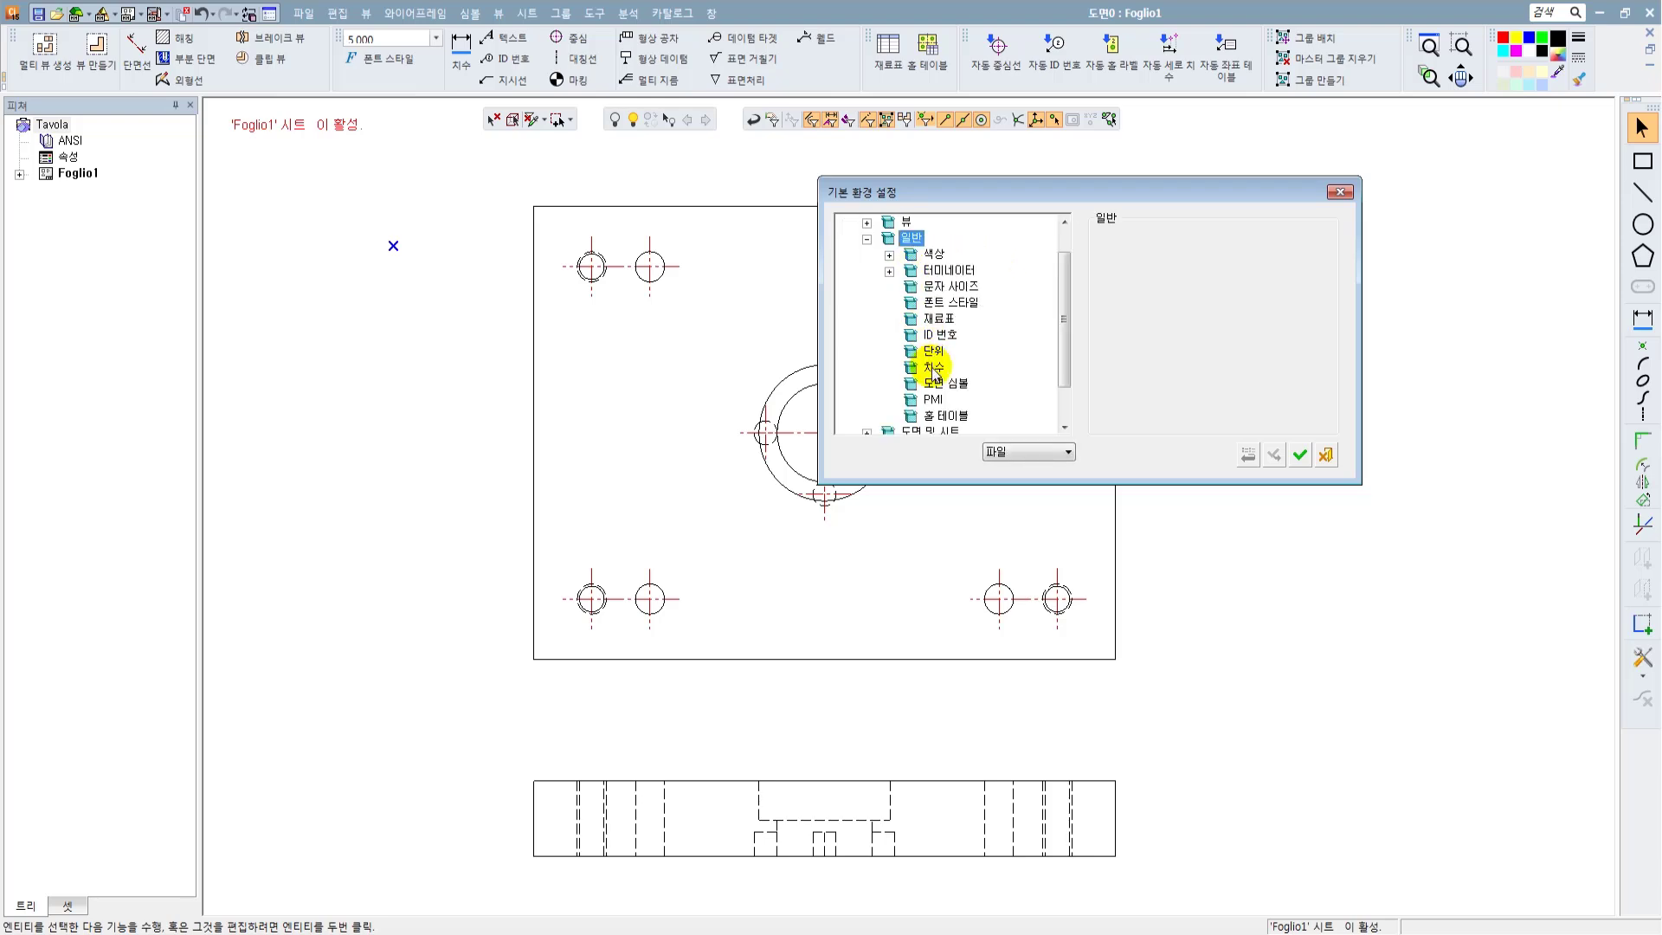
click(933, 367)
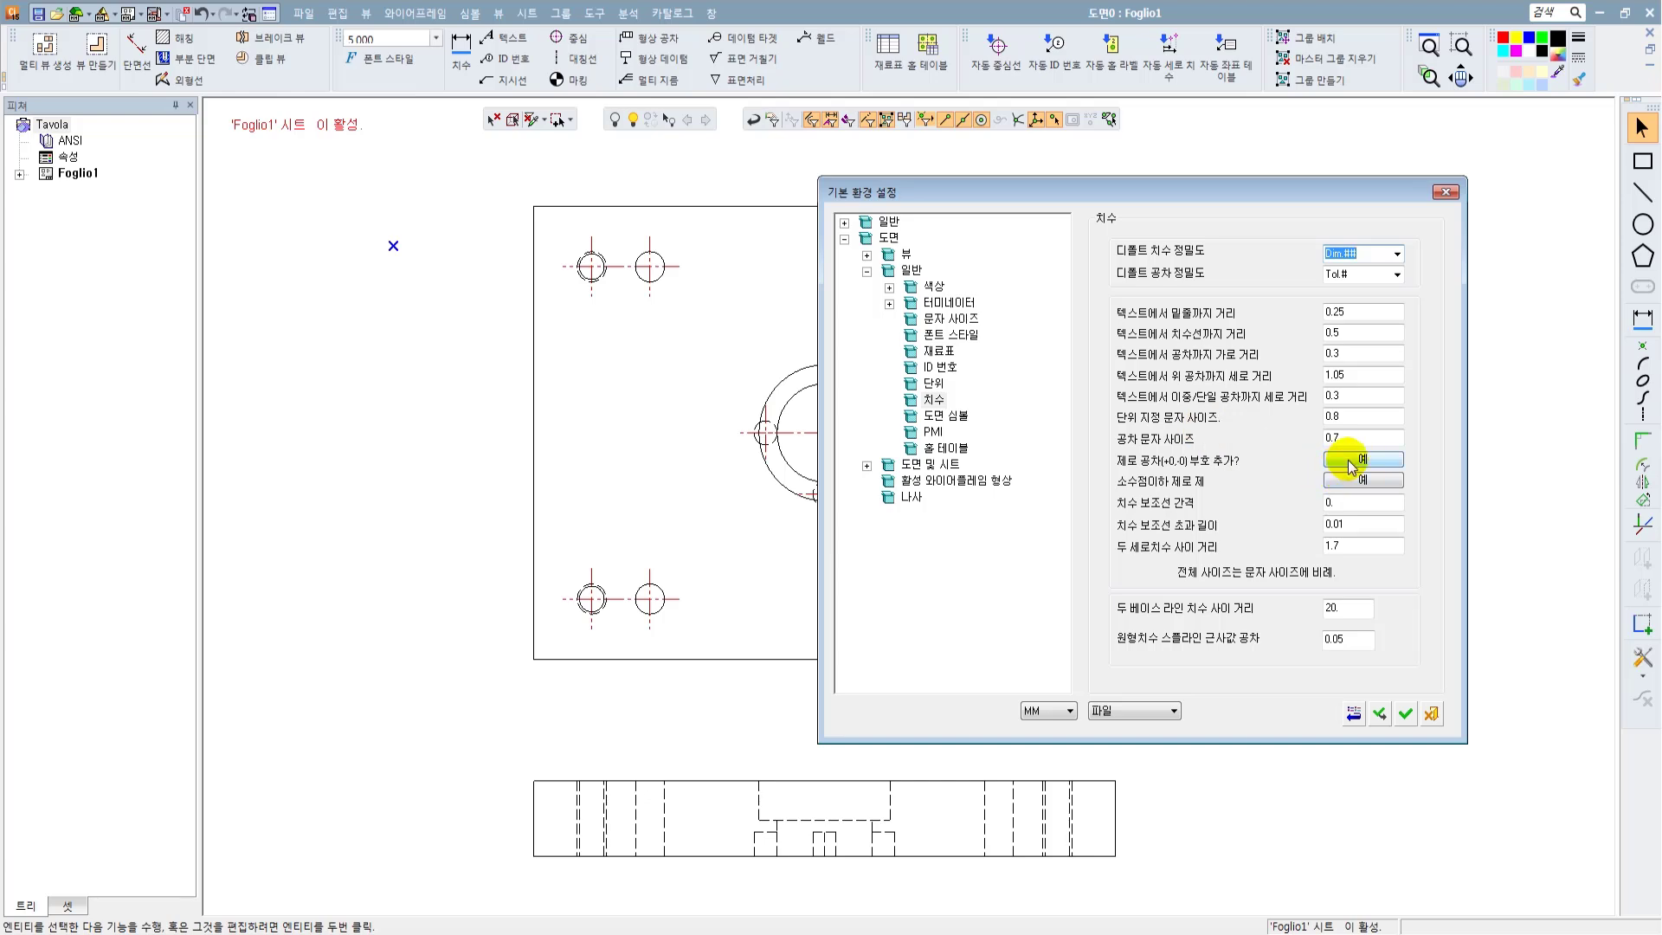
click(1353, 461)
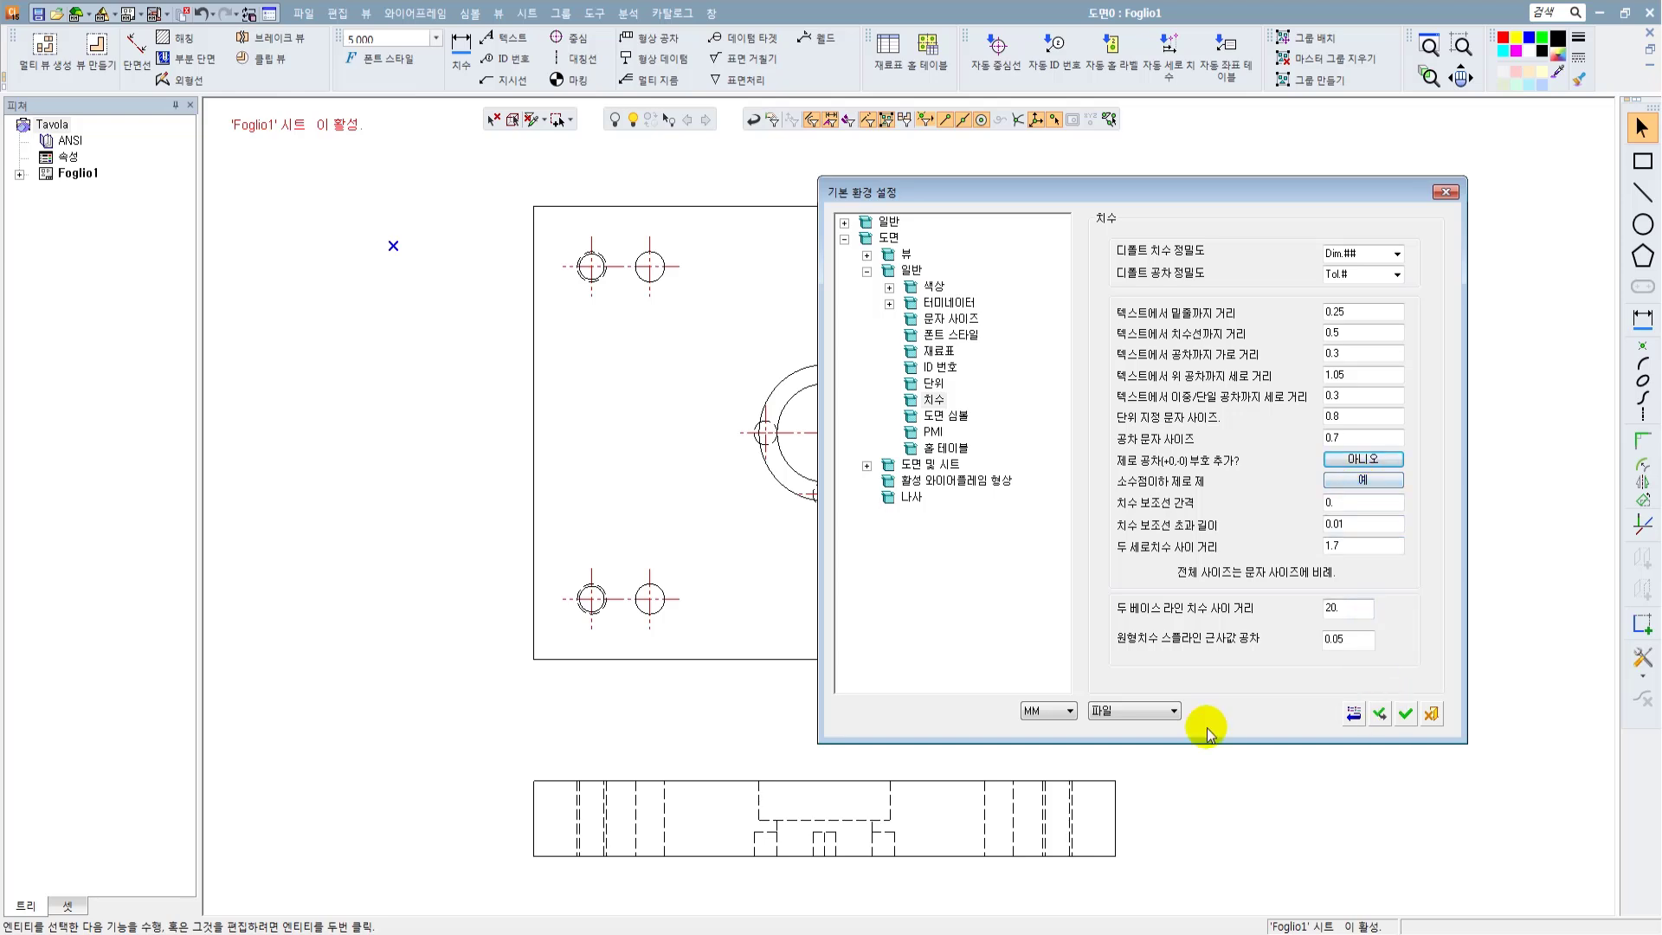
Step: Apply the dimension preferences to the whole application (전체 어플리케이션) and close the preferences
click(1135, 712)
click(1132, 740)
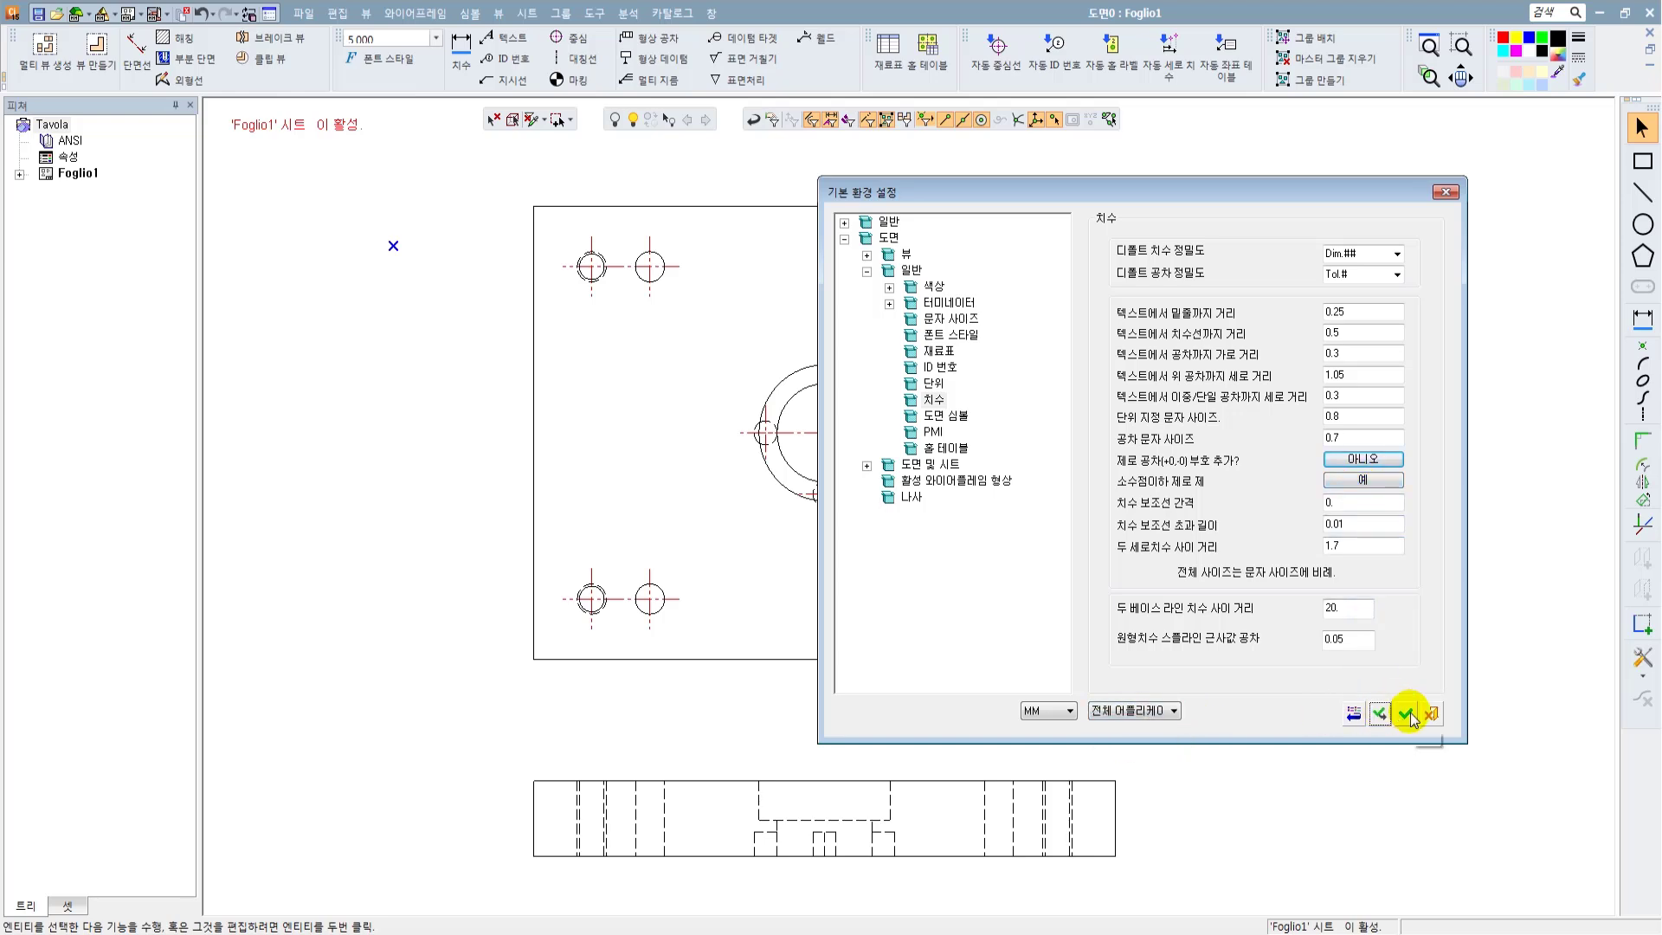
click(1405, 714)
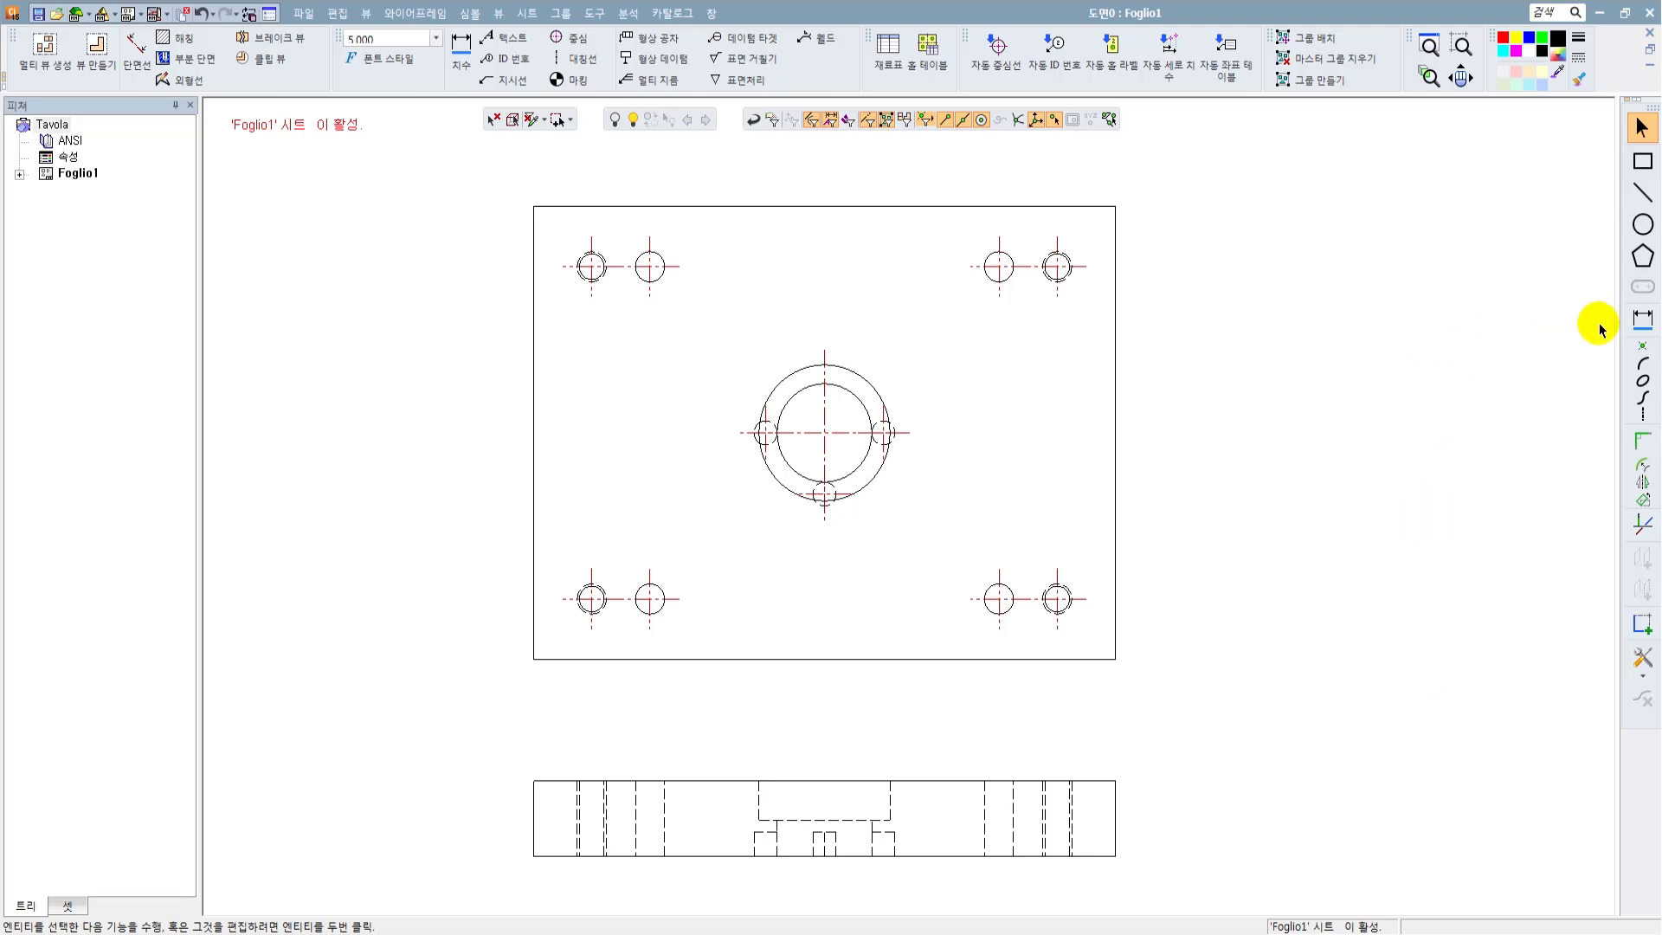
Step: Add ordinate dimensions below the plate's top view, with zero at the central hole's vertical centre line, to the four lower corner-area holes
click(1642, 318)
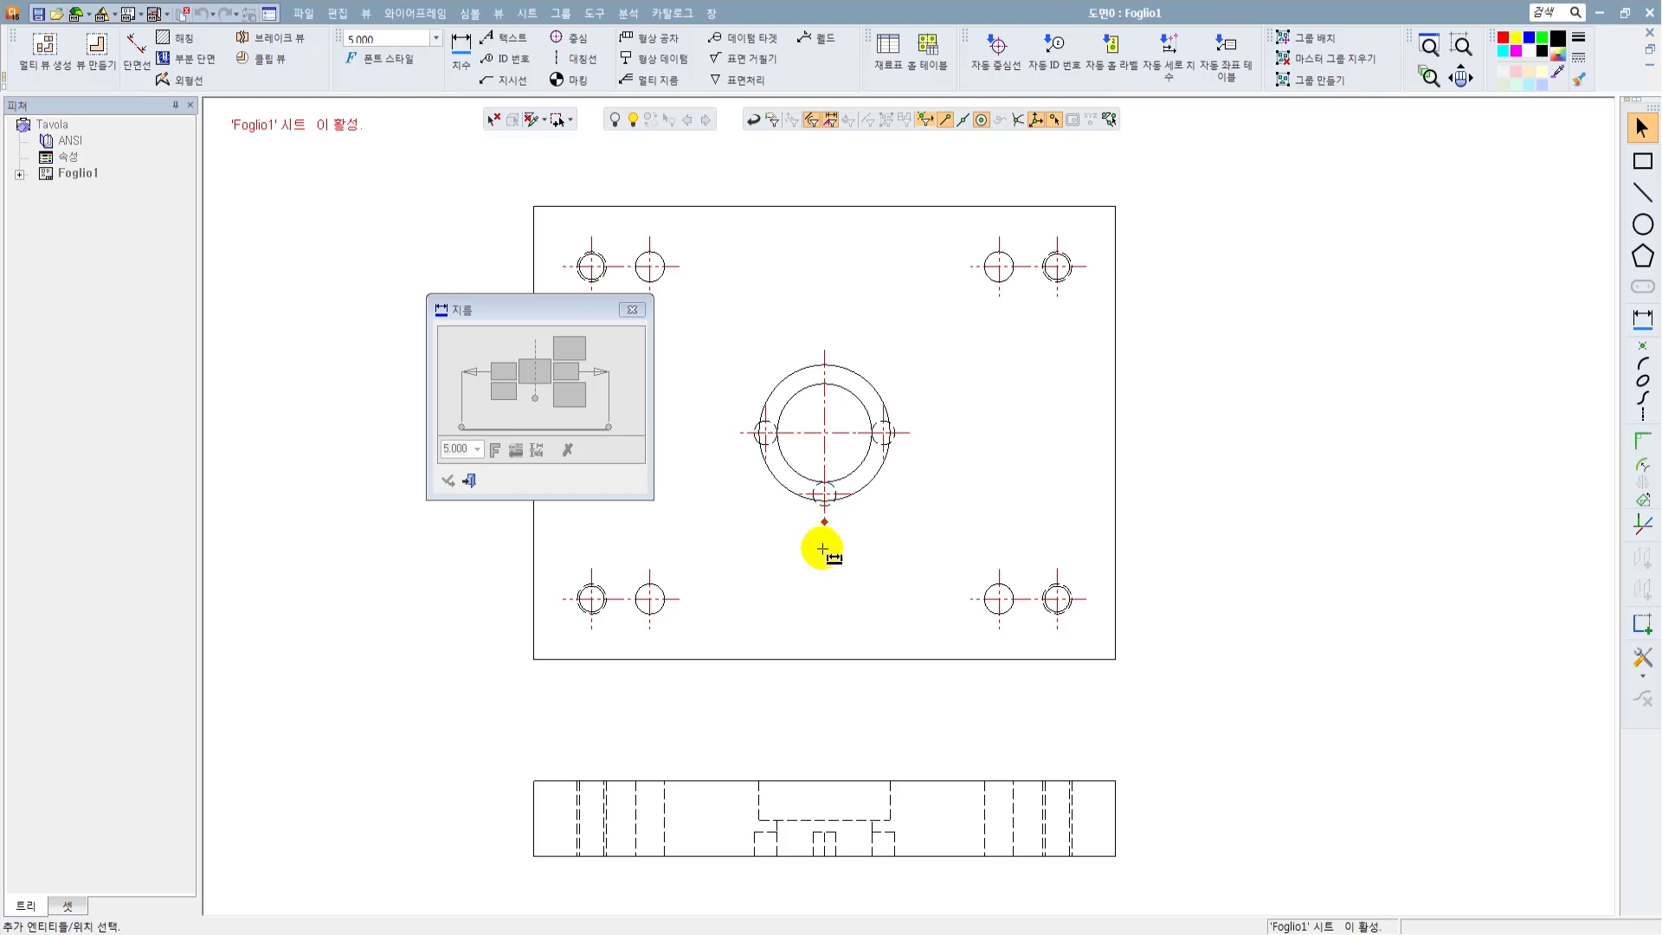
click(824, 522)
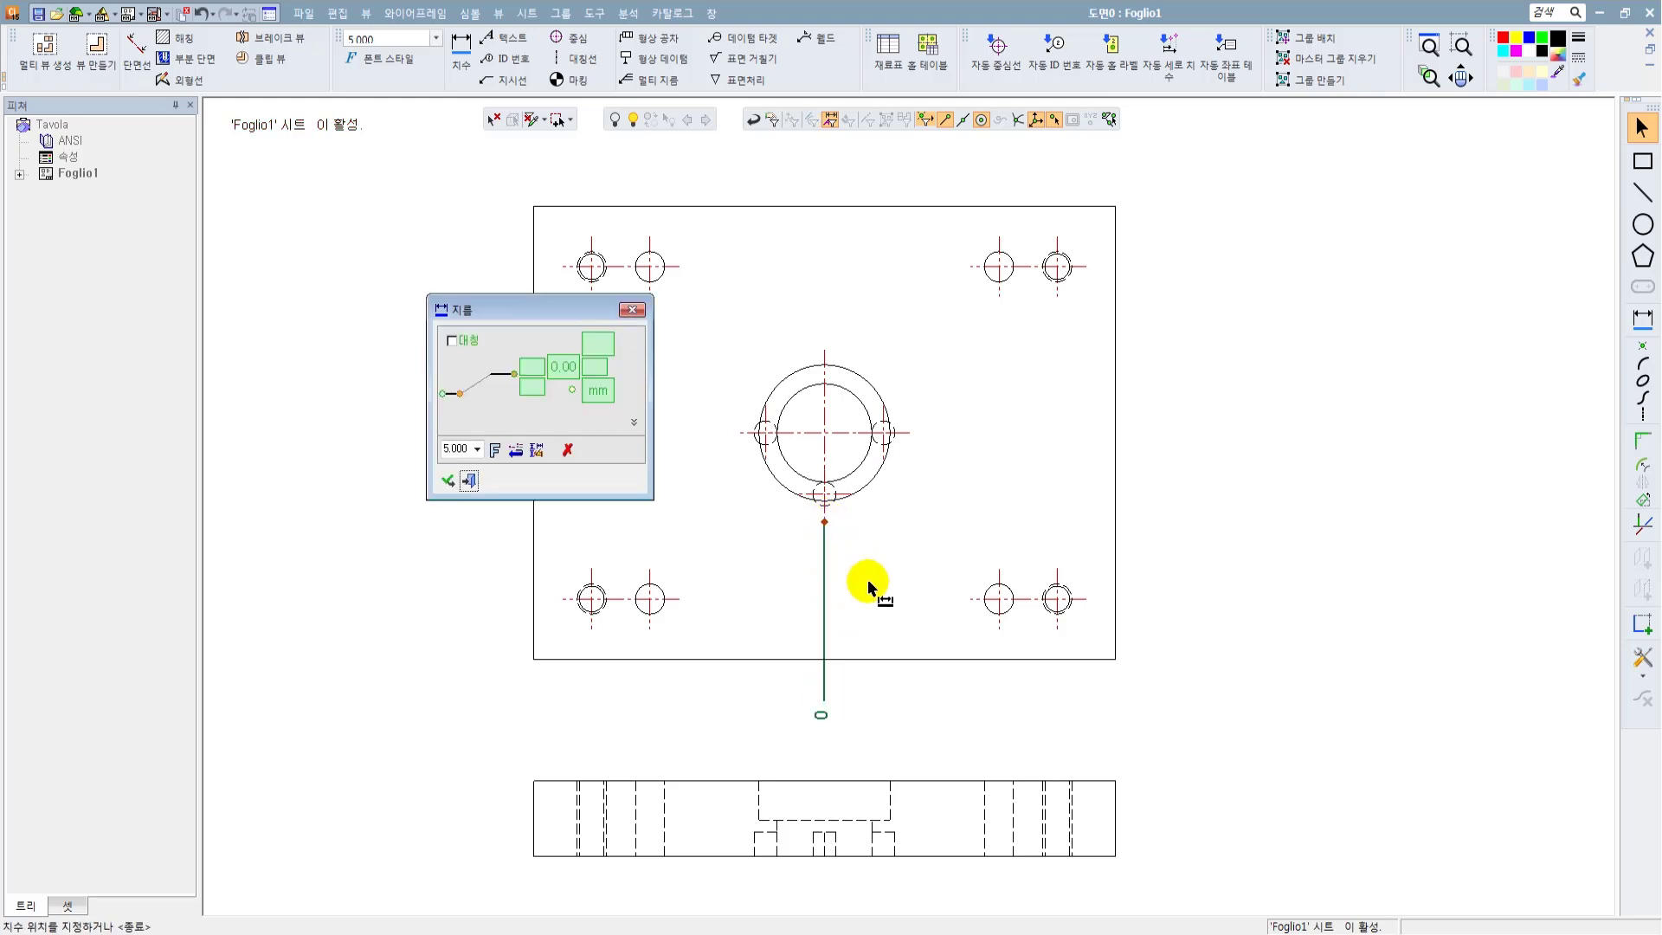
click(868, 581)
click(650, 629)
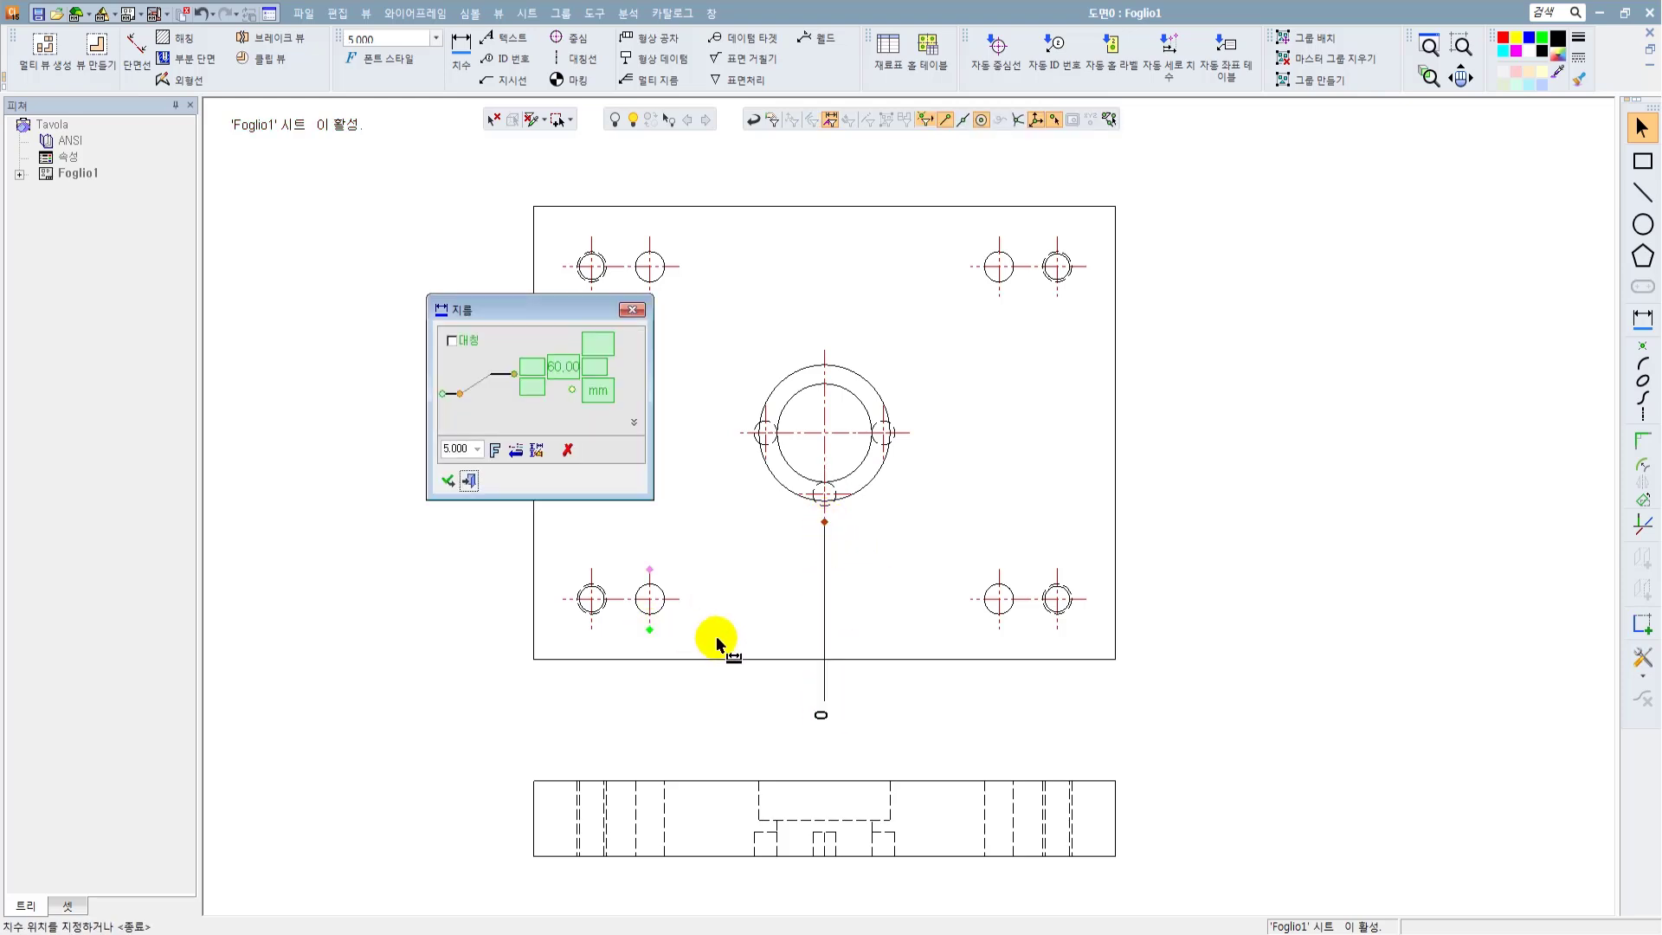
click(827, 636)
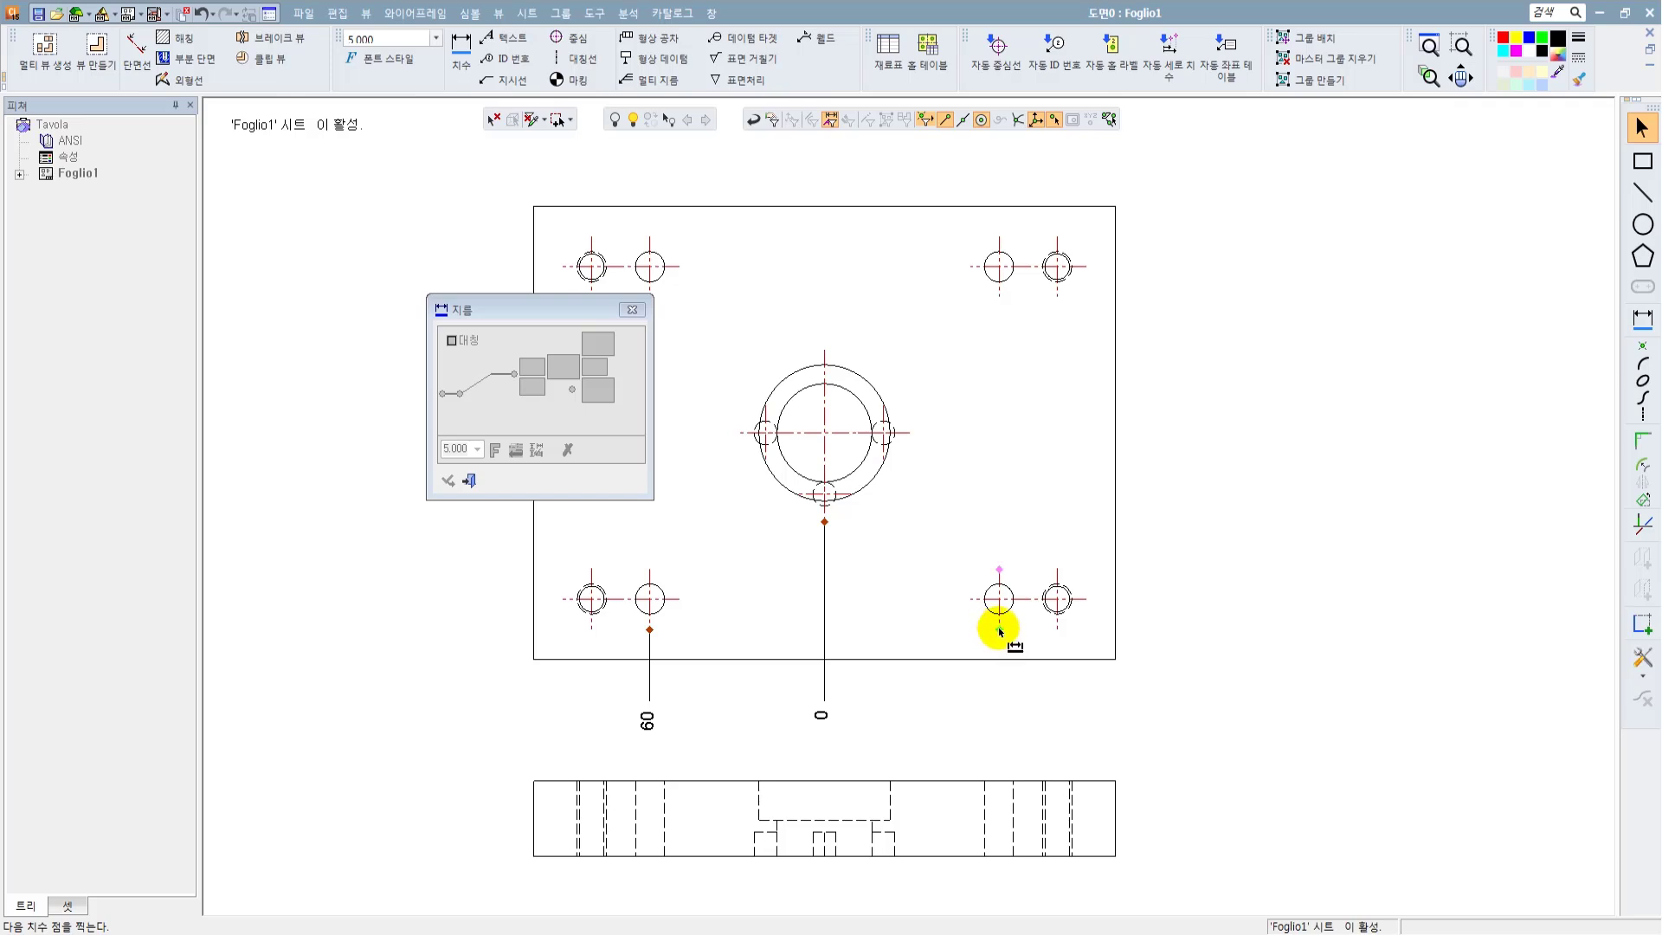
click(1000, 629)
click(948, 632)
click(1057, 629)
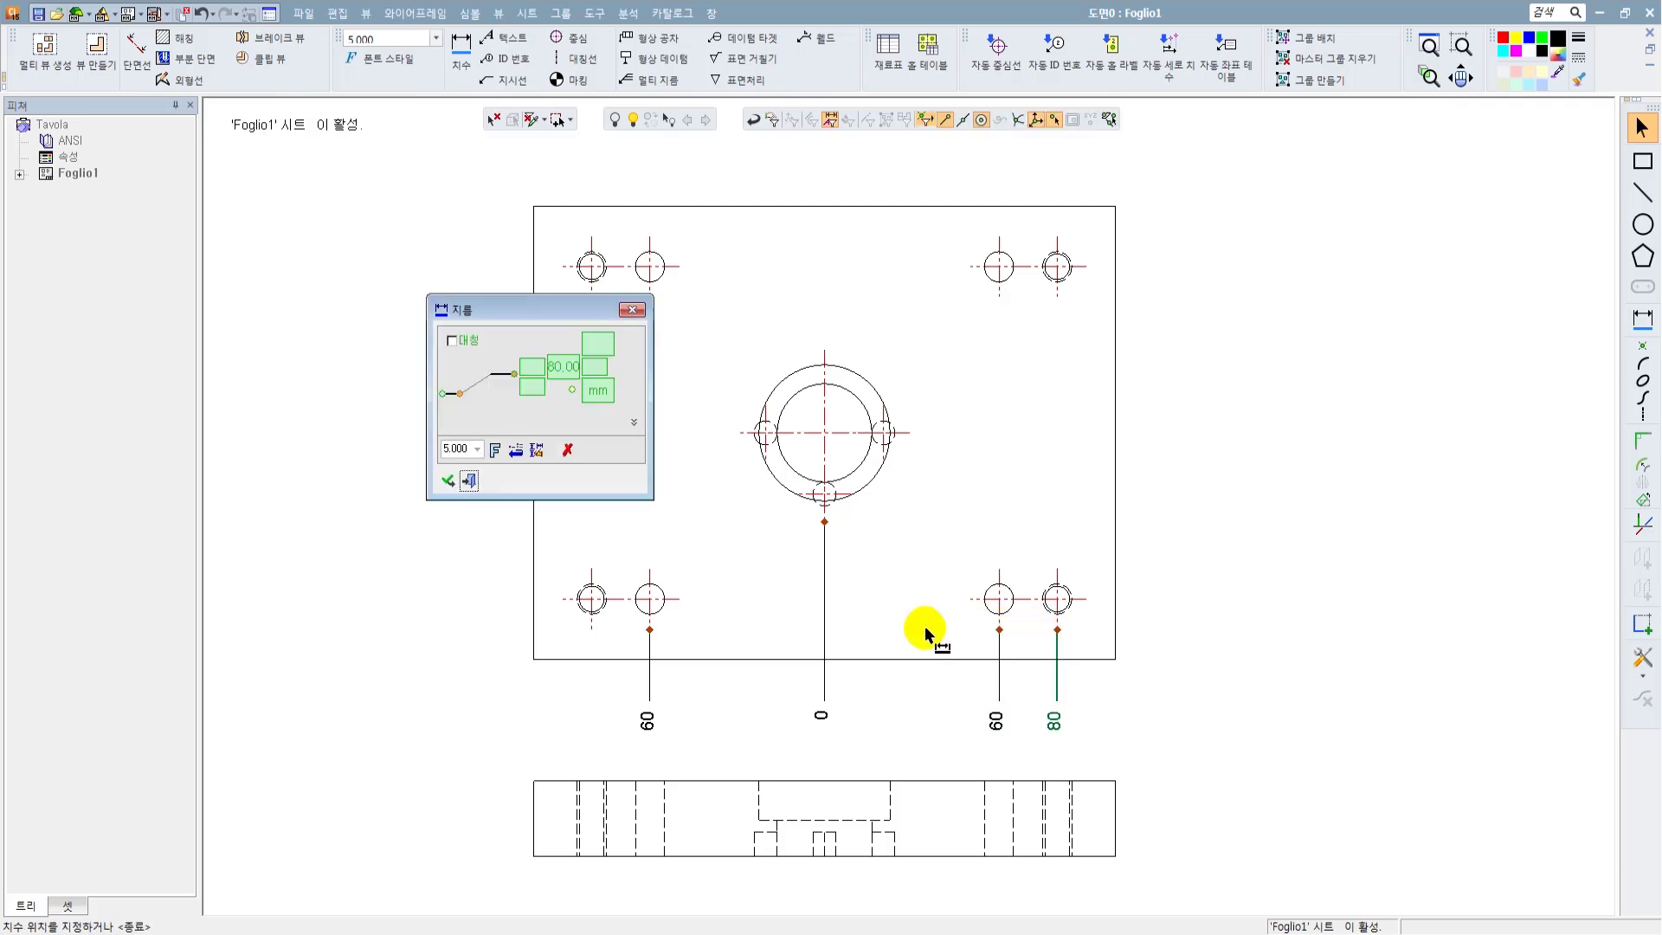
click(924, 627)
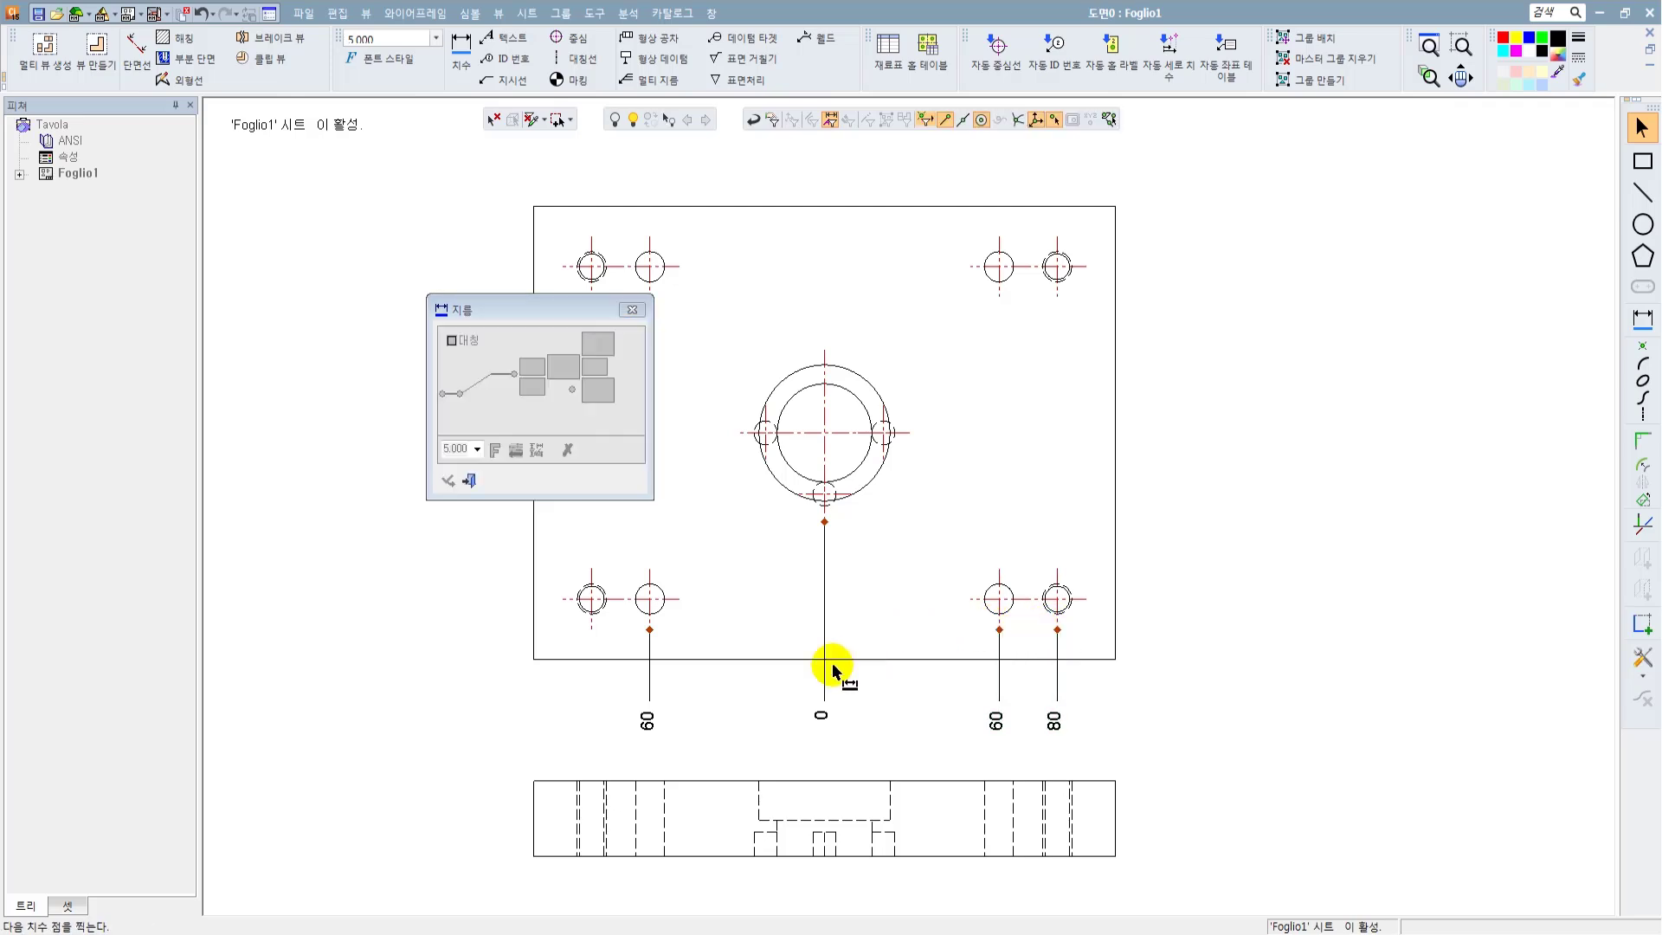
click(591, 629)
click(723, 616)
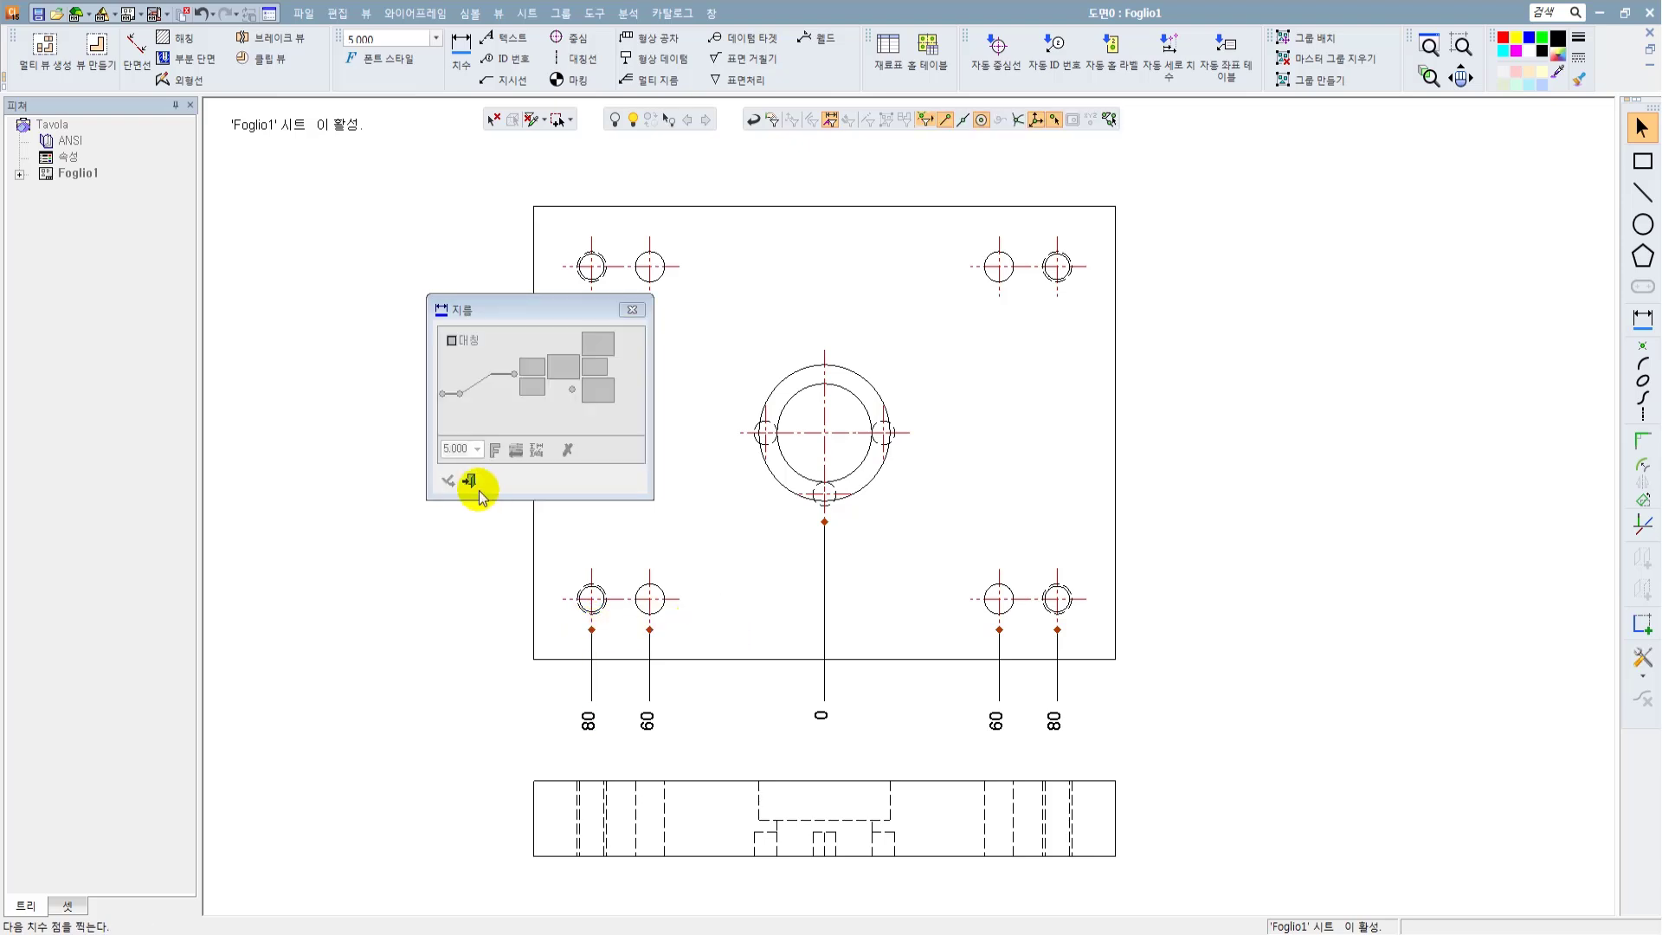
click(472, 484)
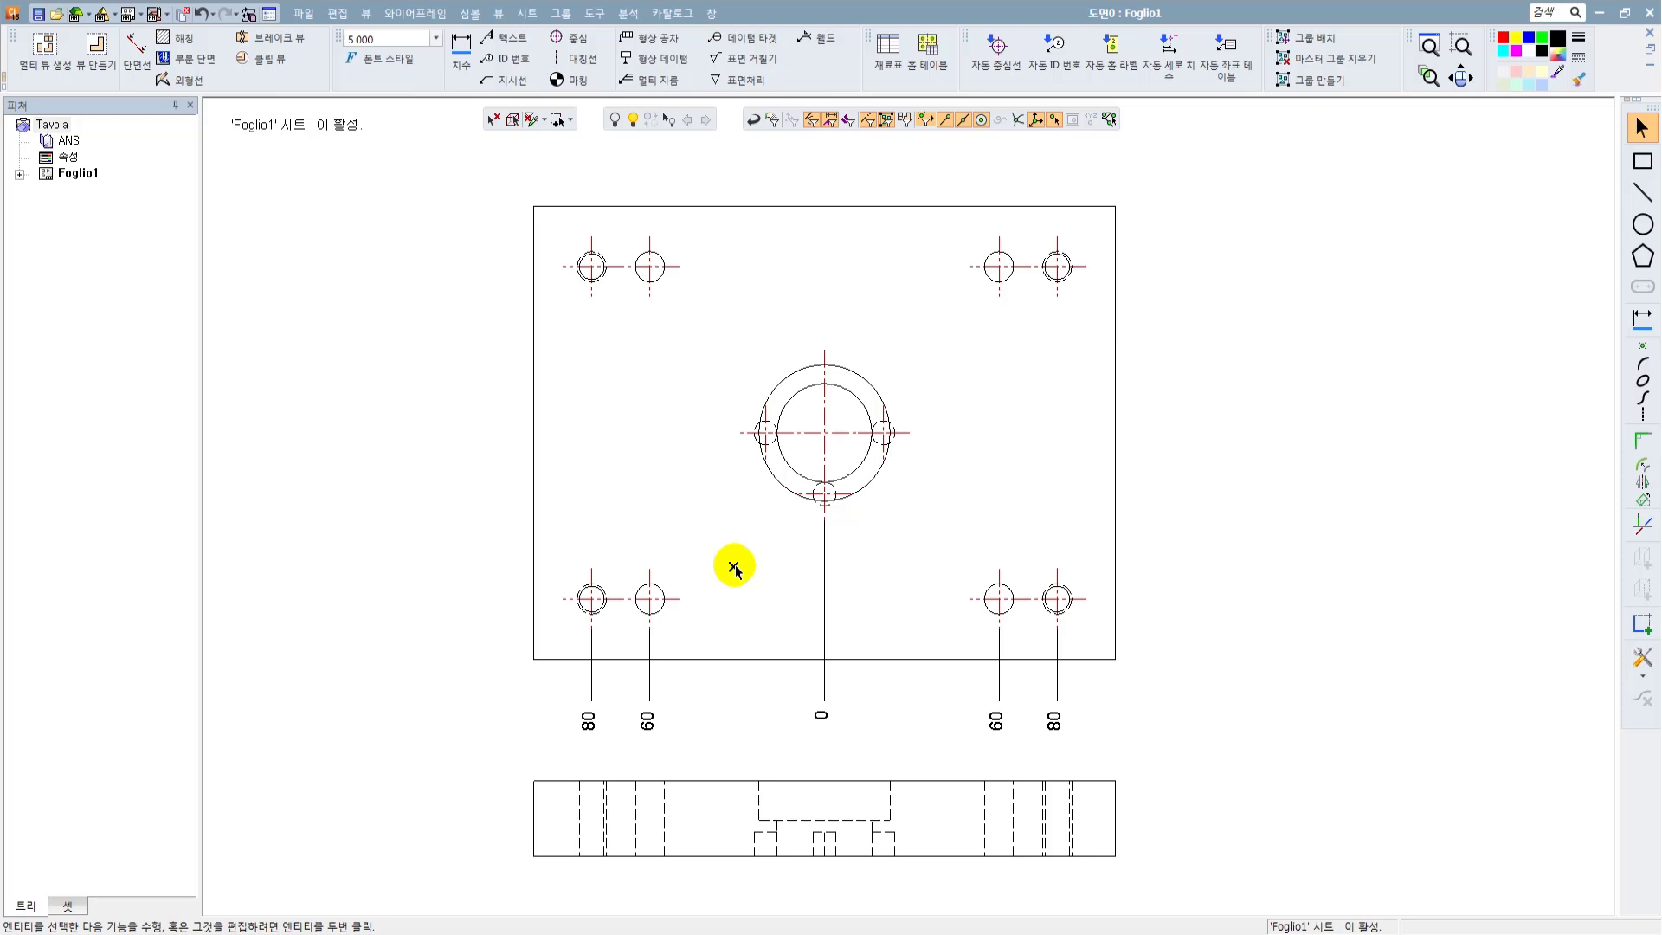
Step: Dimension the plate's full height on its right-hand vertical edge, placing the dimension outside the plate, and finish dimensioning
click(1641, 318)
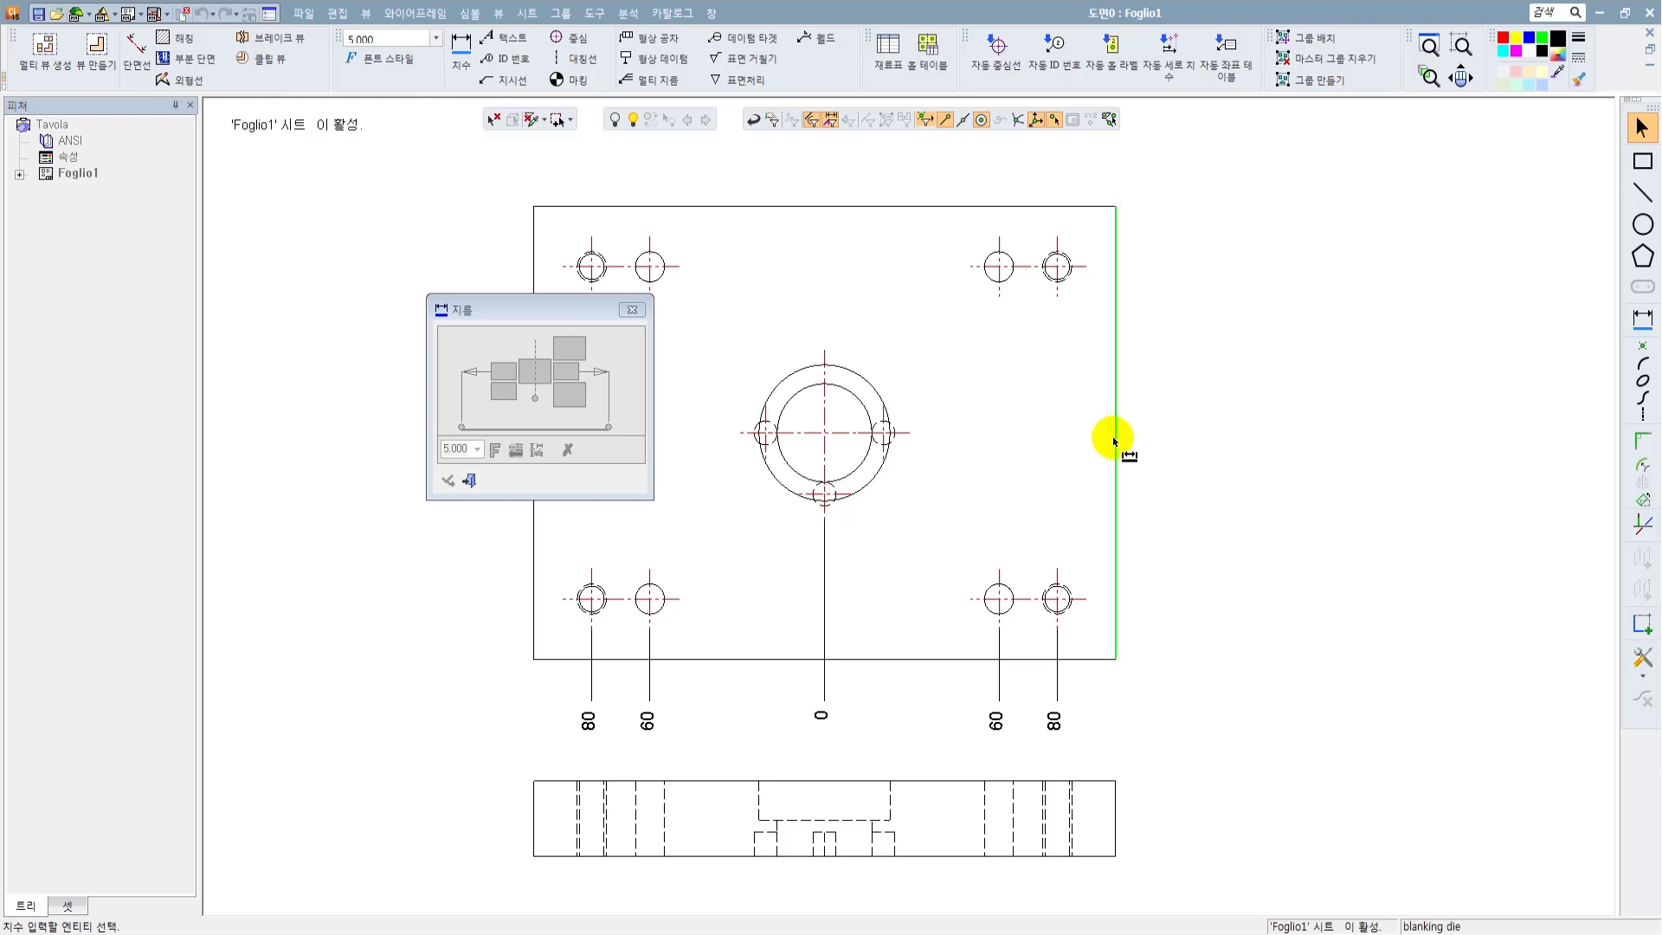
click(1121, 426)
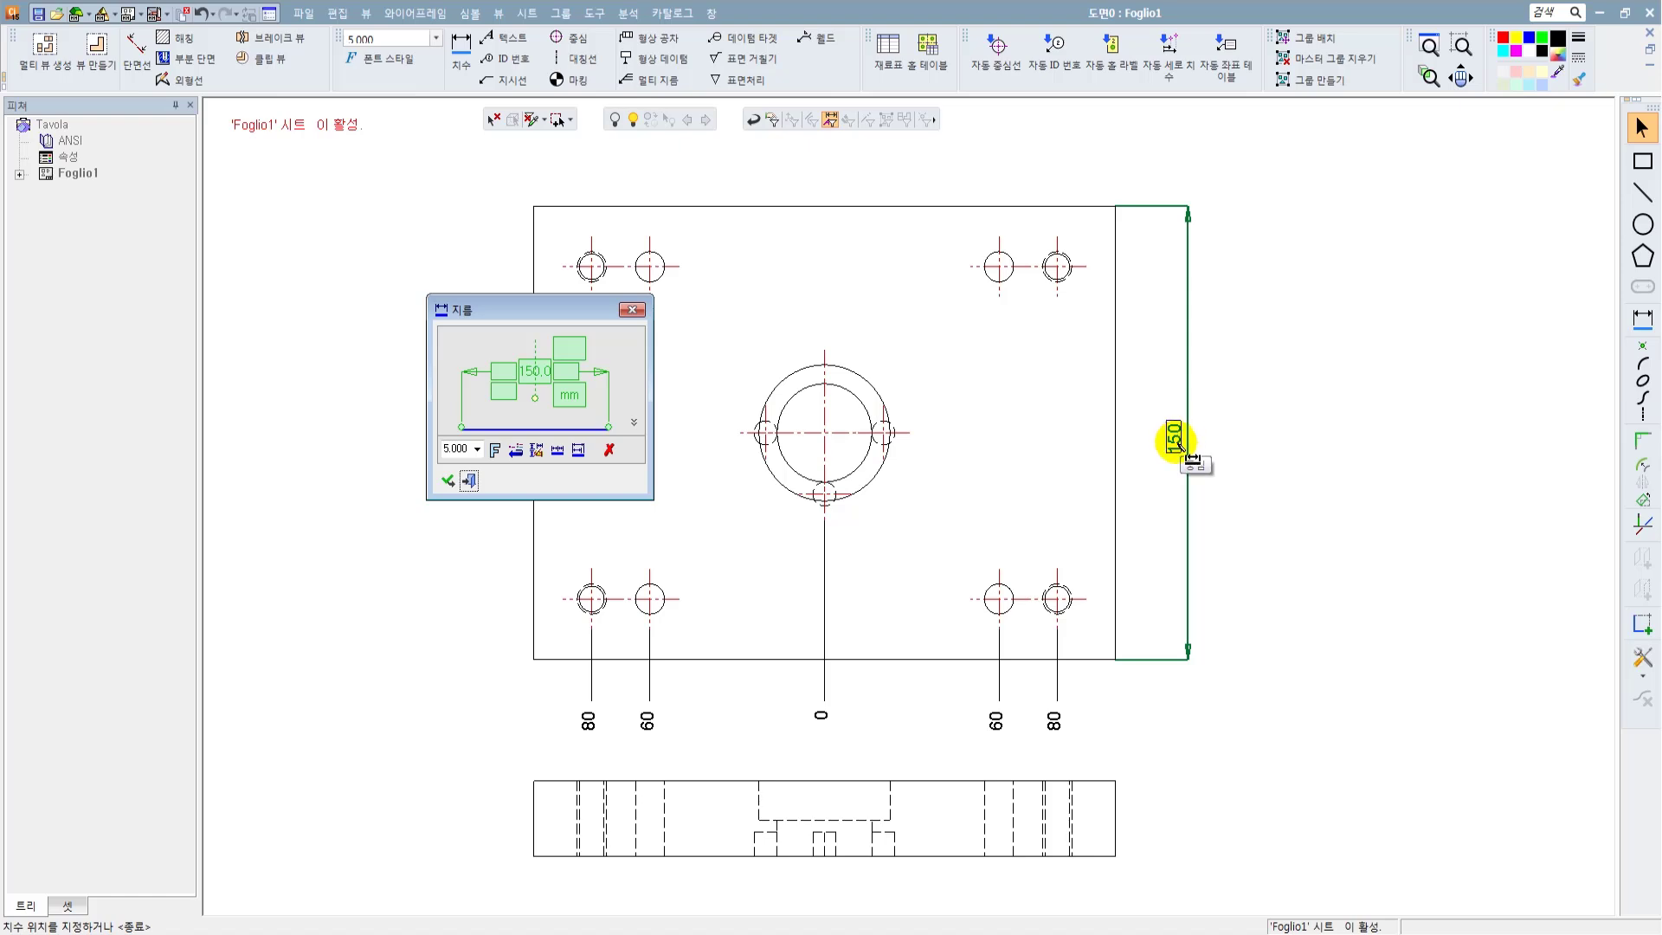
click(1186, 433)
click(447, 478)
click(467, 481)
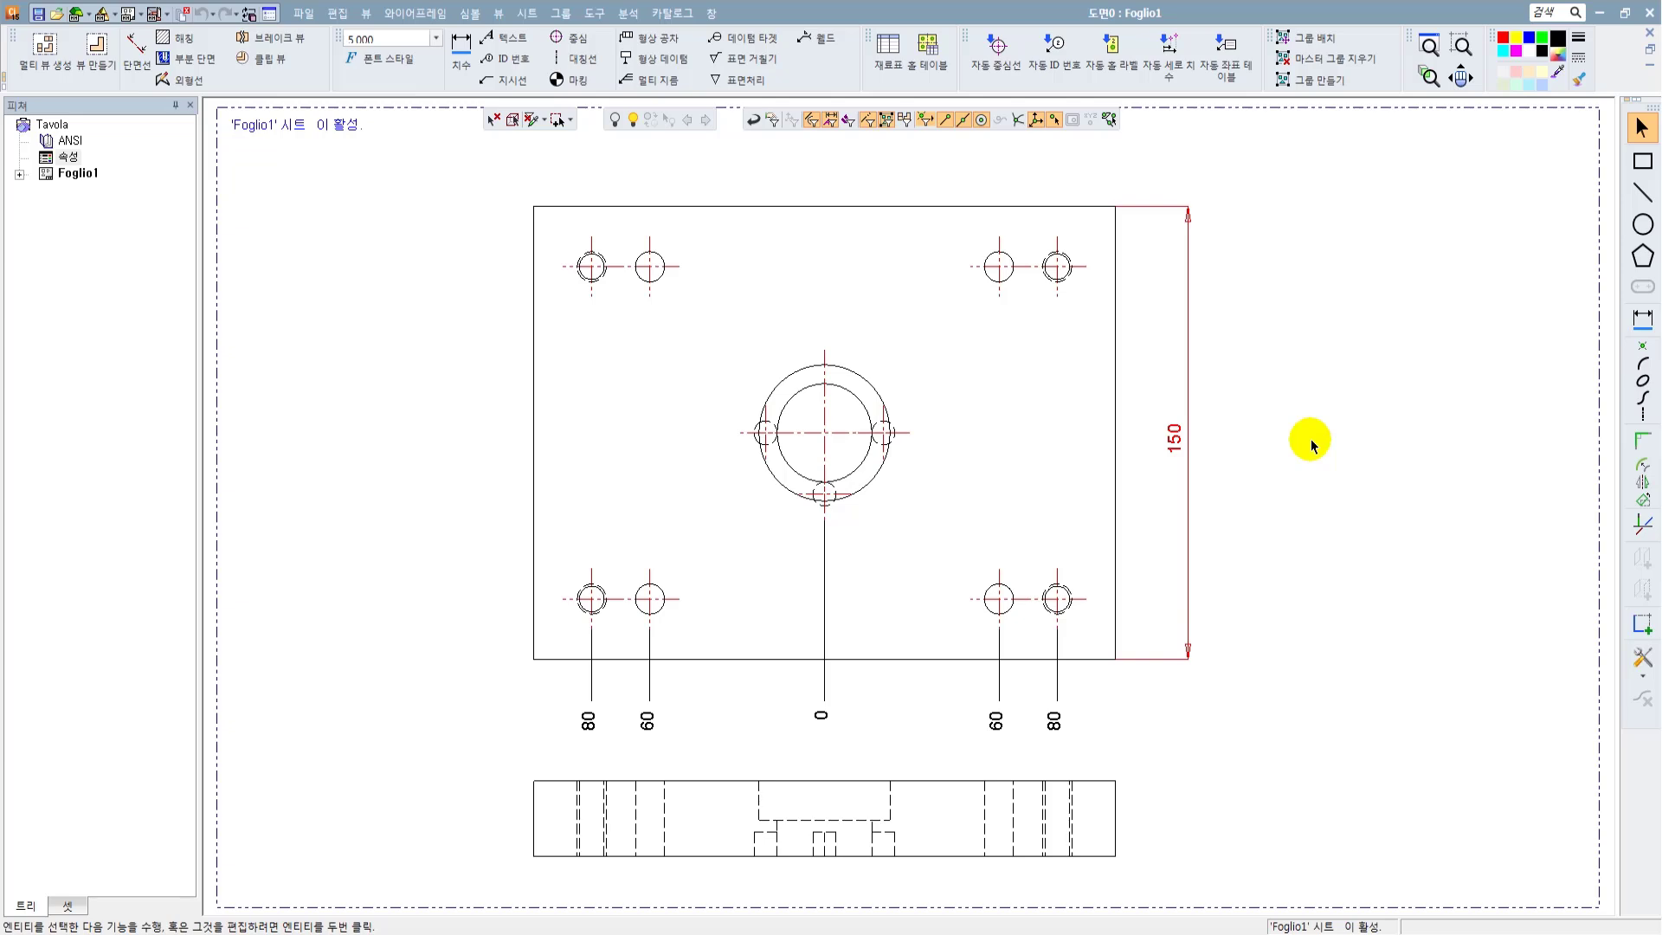
click(1047, 399)
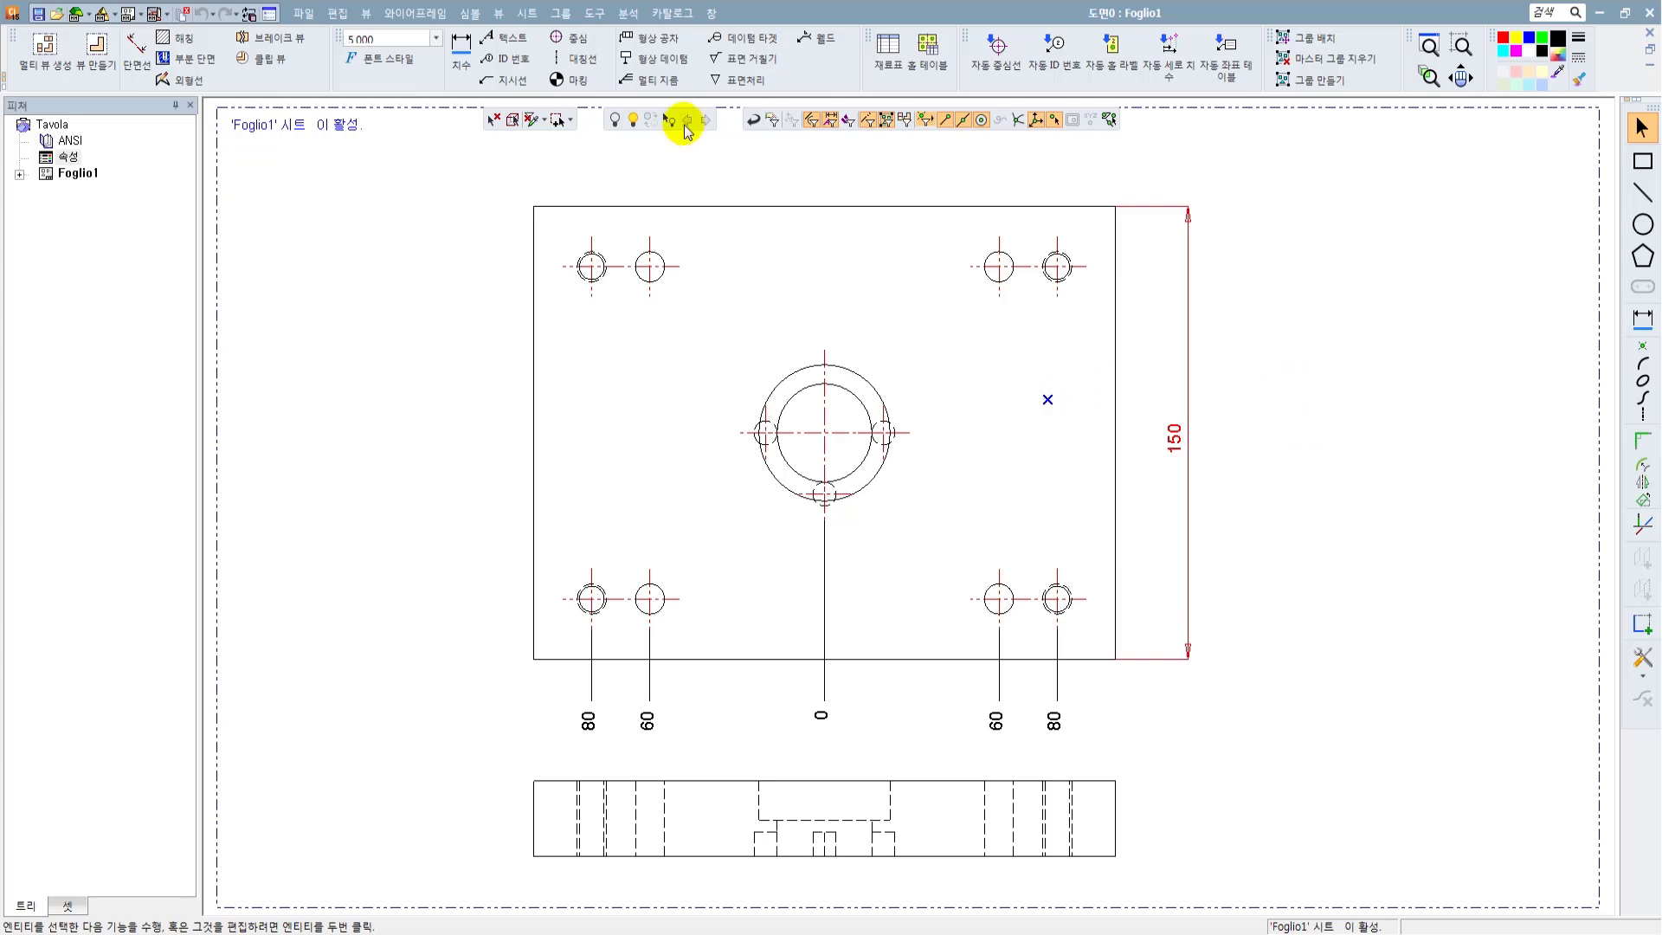
Step: In the drawing and sheet preferences' view attributes (뷰 속성), colour the 모델 표시 edges blue and the 모델 숨김 edges light green
click(599, 14)
click(611, 69)
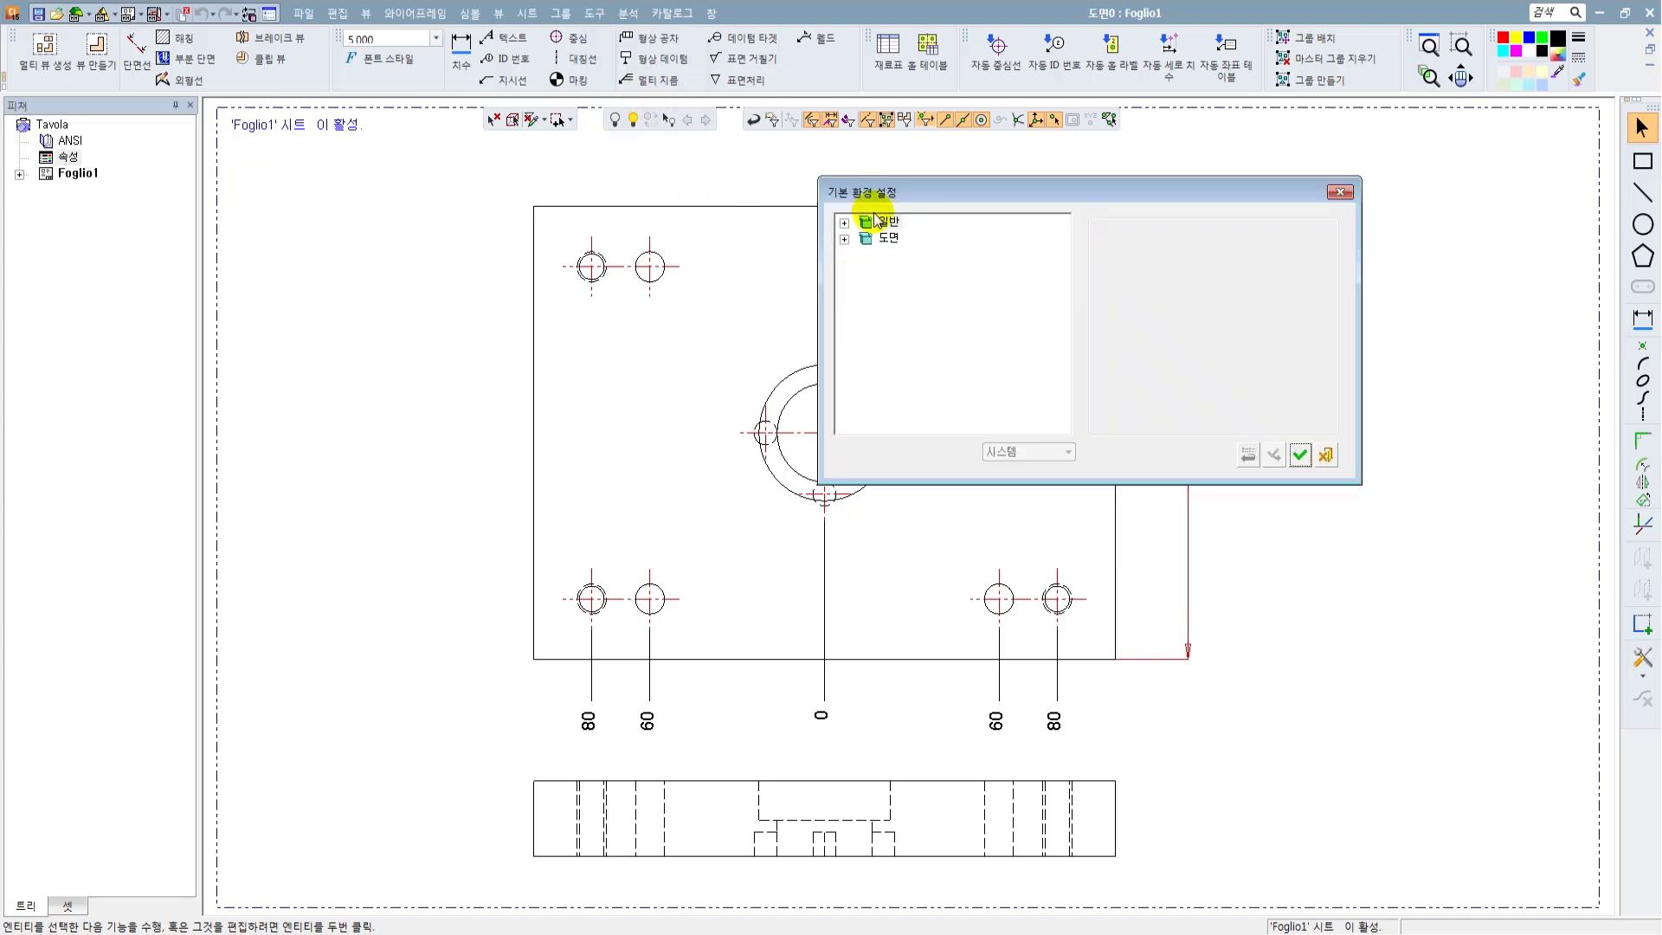
drag(926, 199, 817, 182)
click(734, 223)
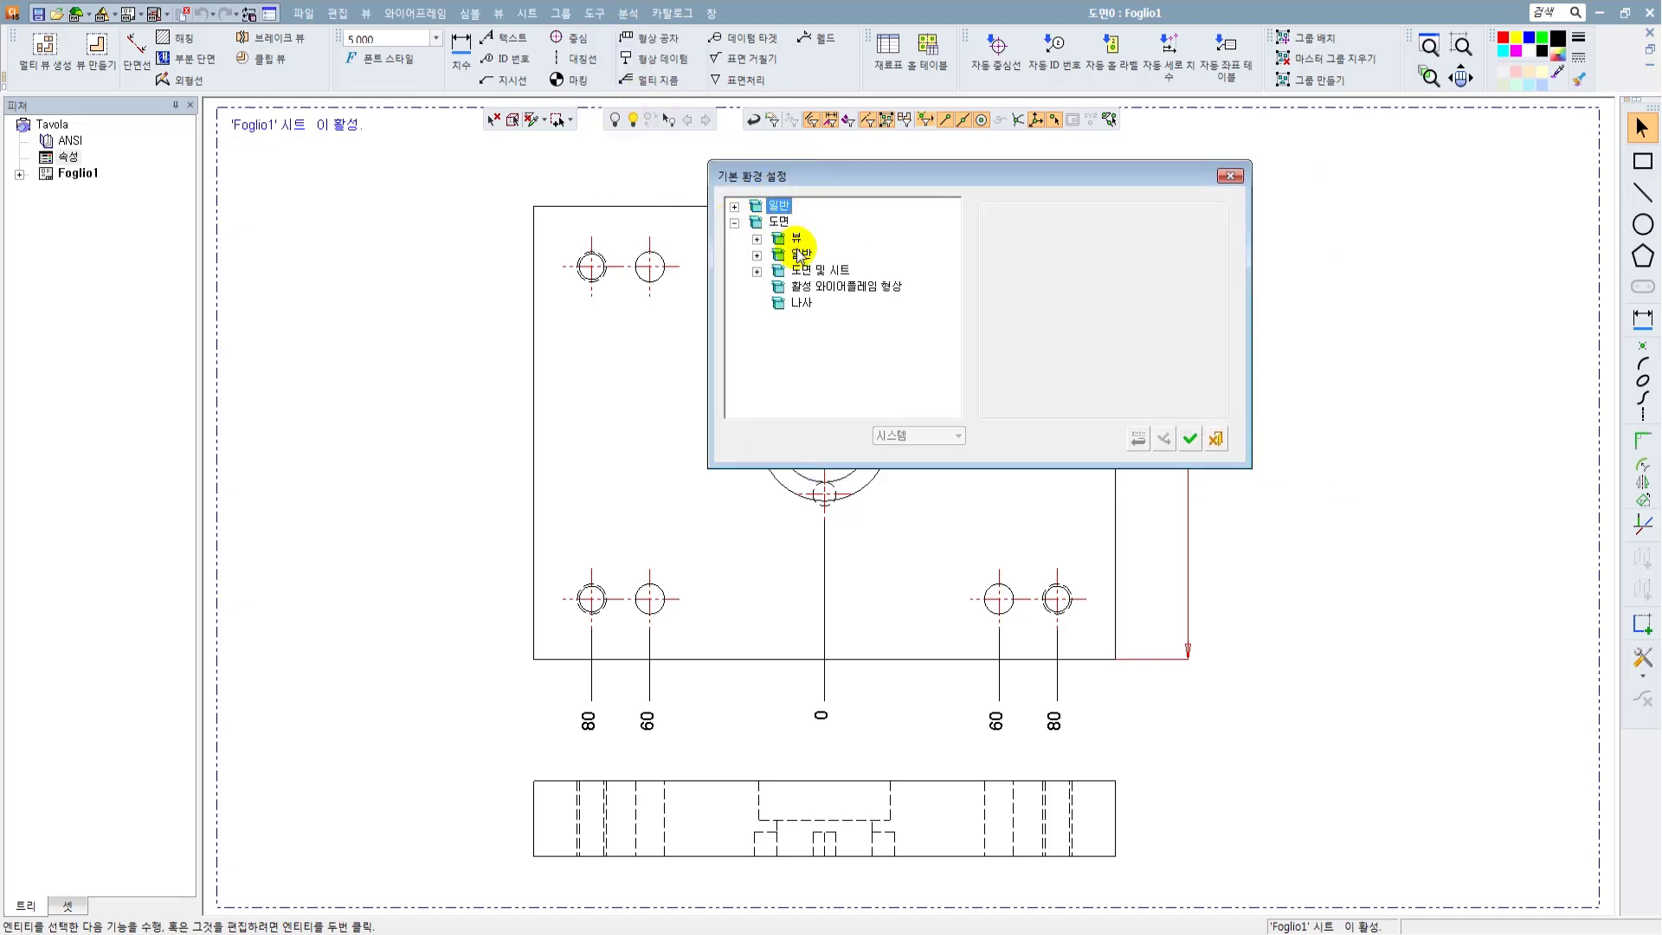
click(756, 270)
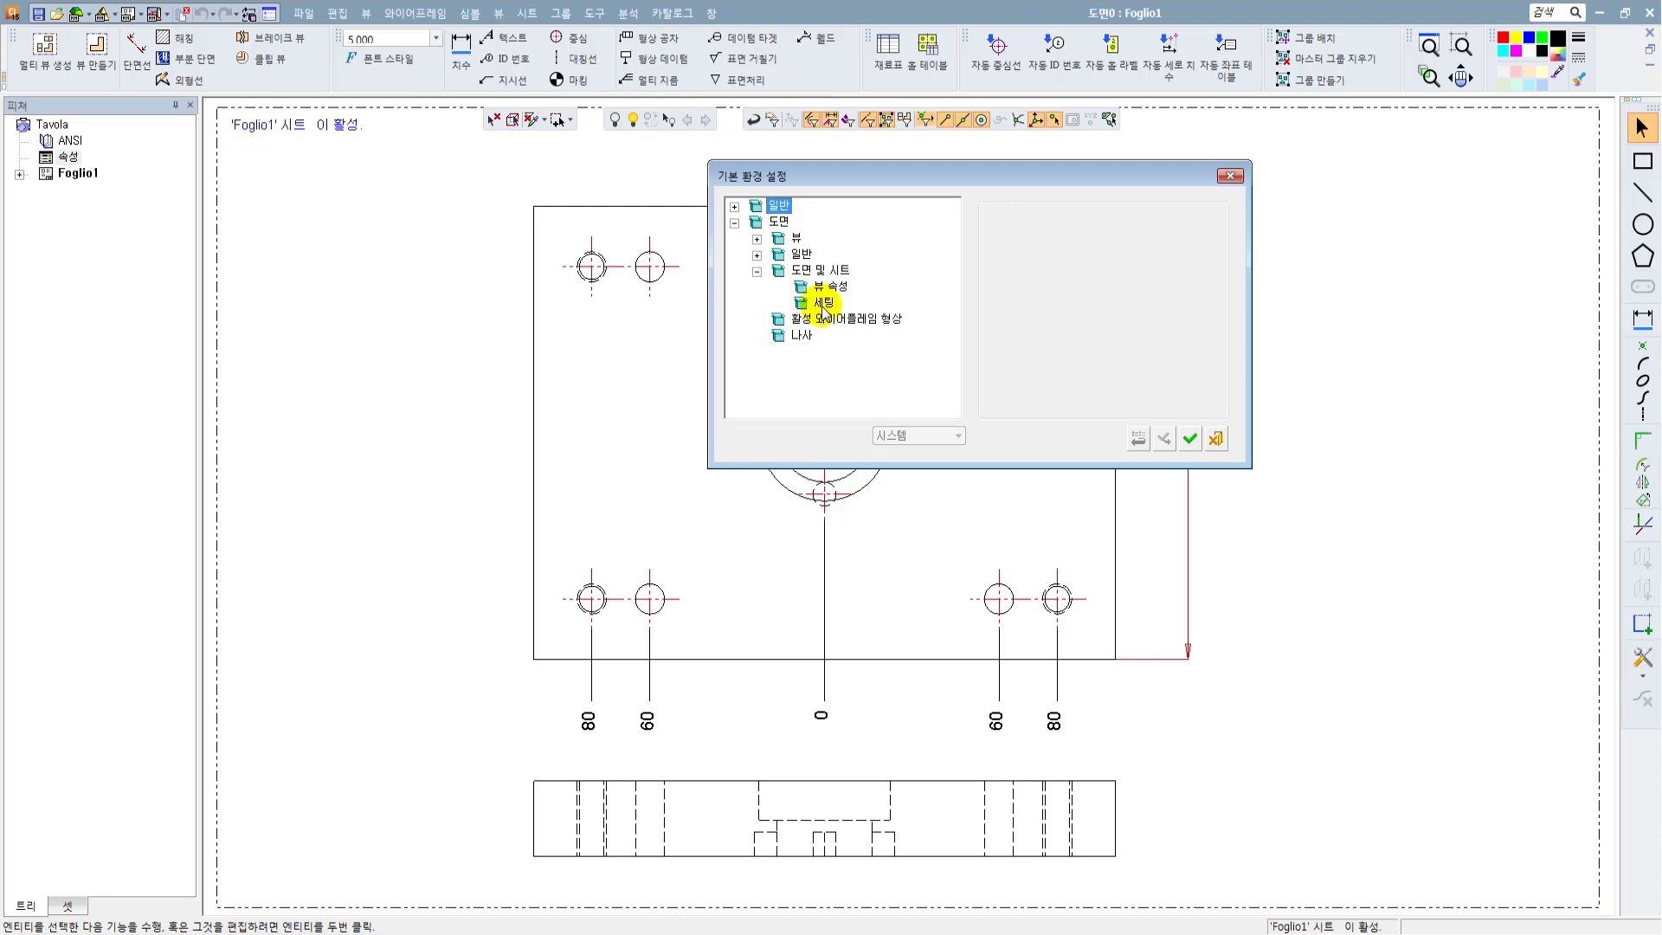
click(818, 302)
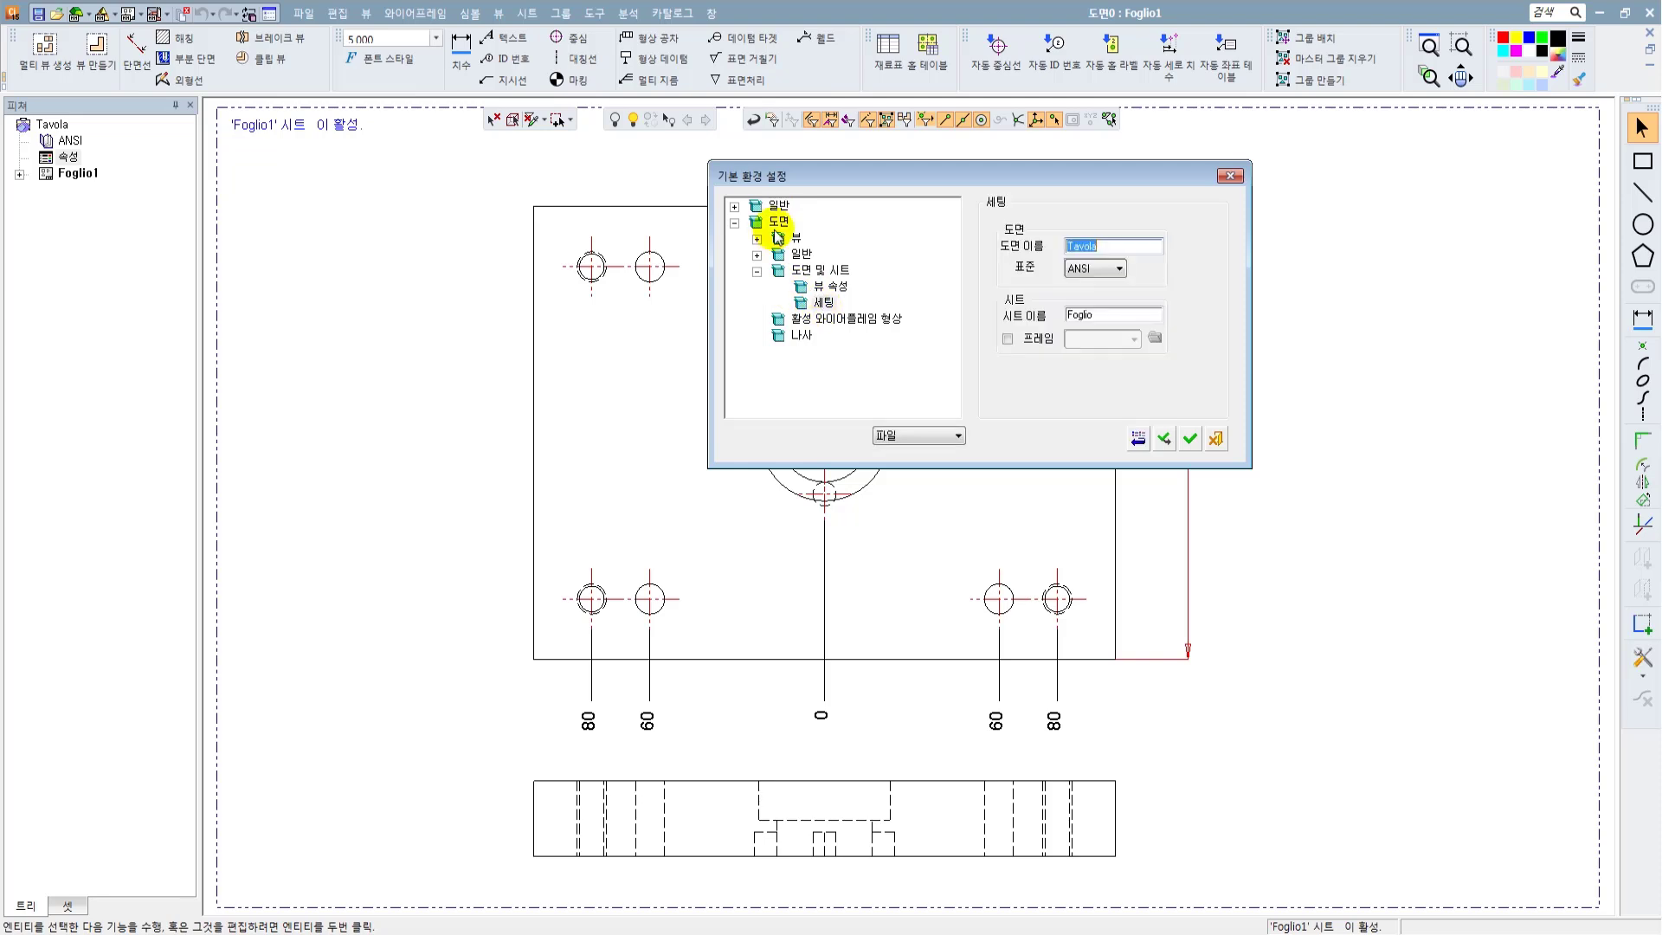
click(829, 286)
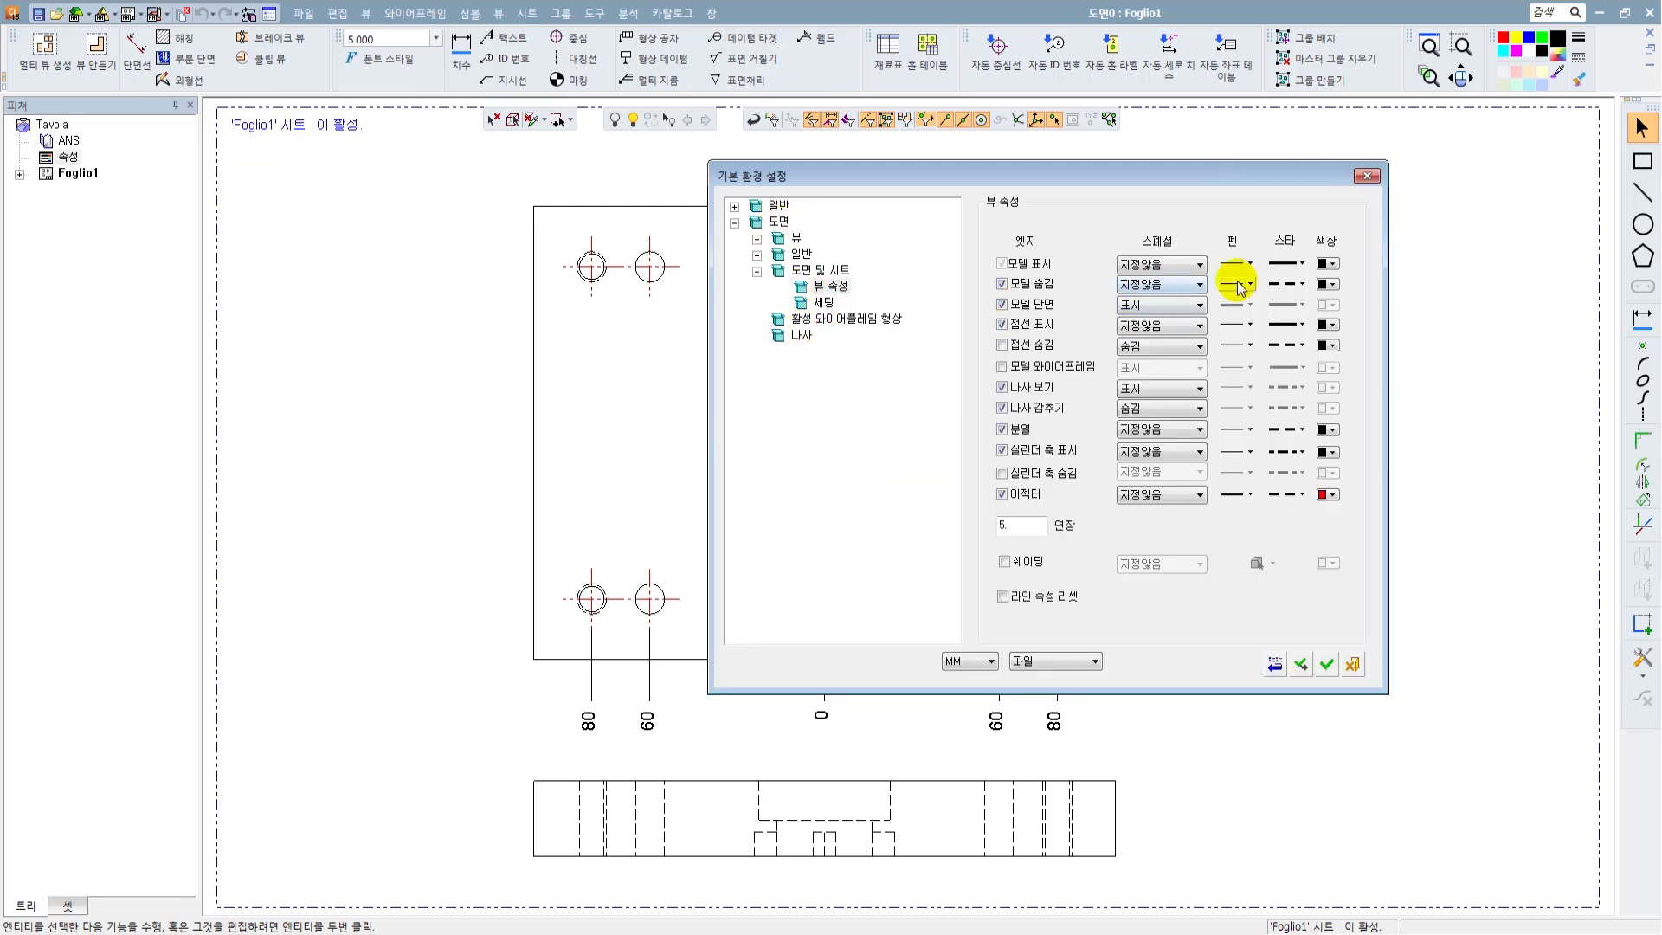
click(1333, 264)
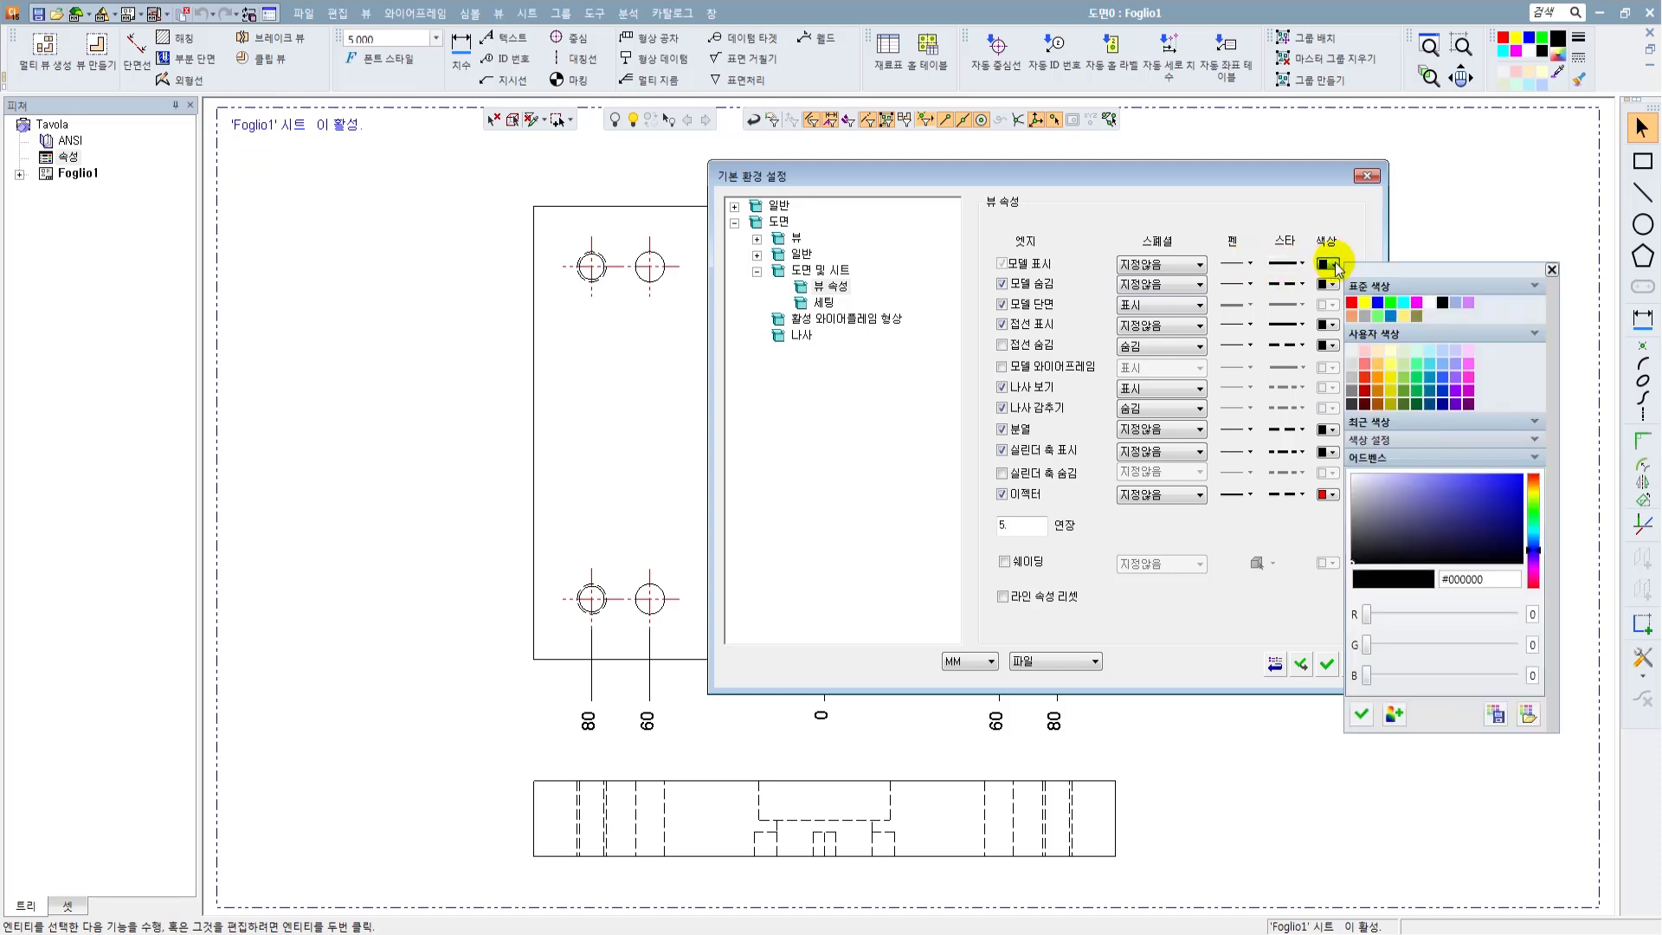
click(1381, 303)
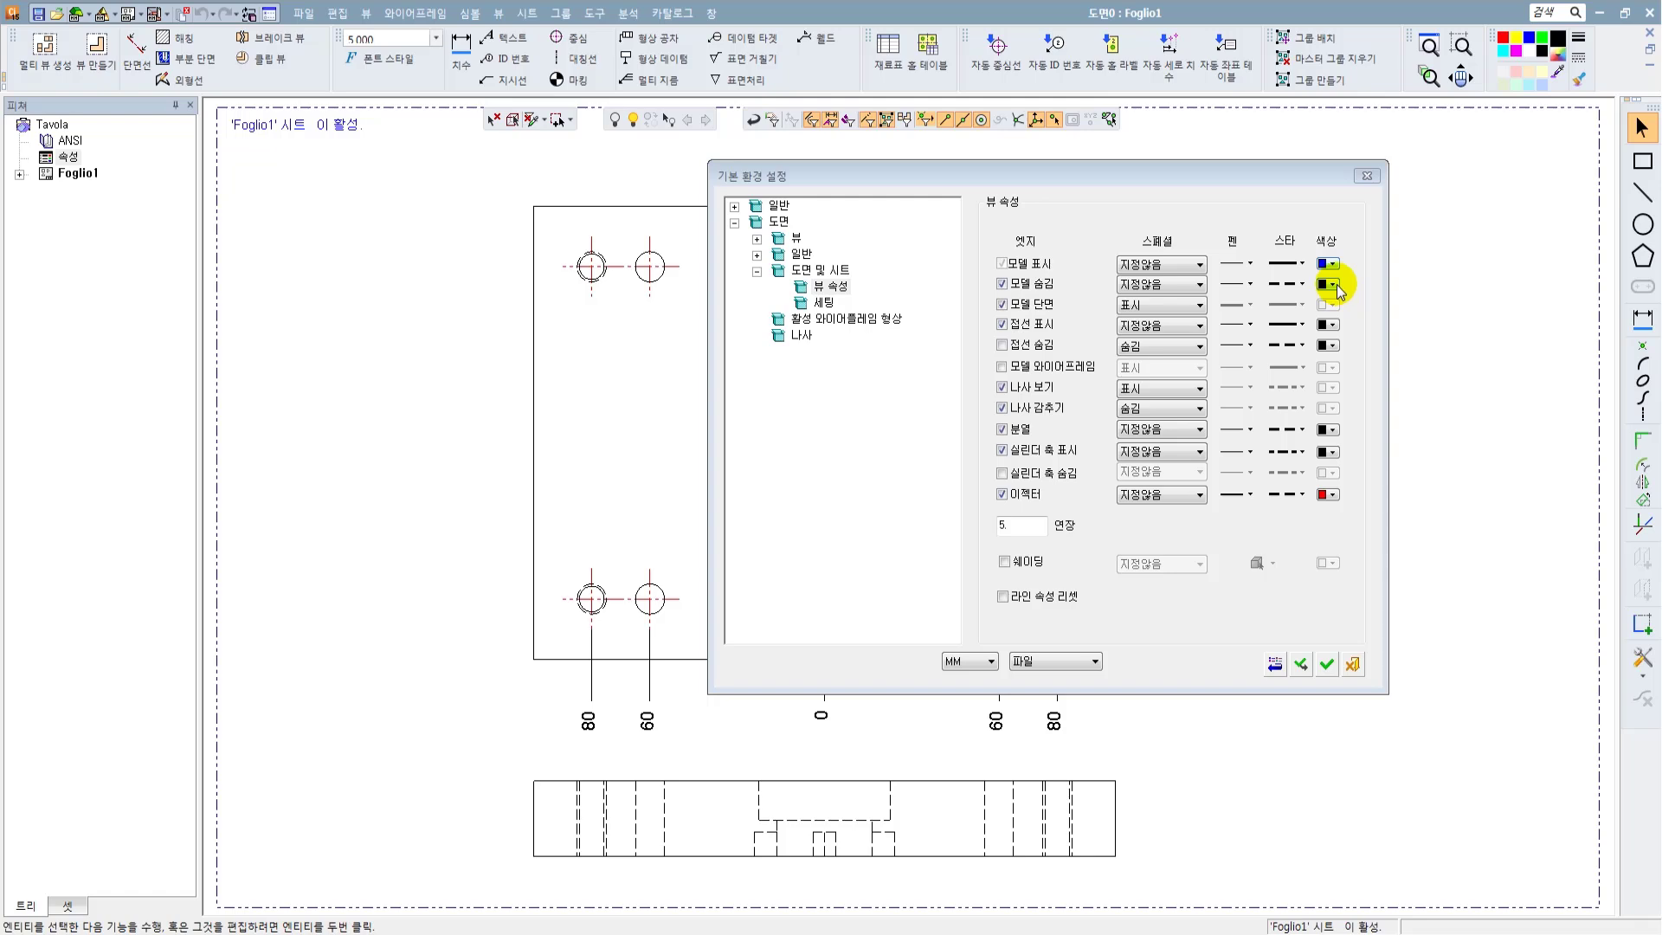
click(1333, 283)
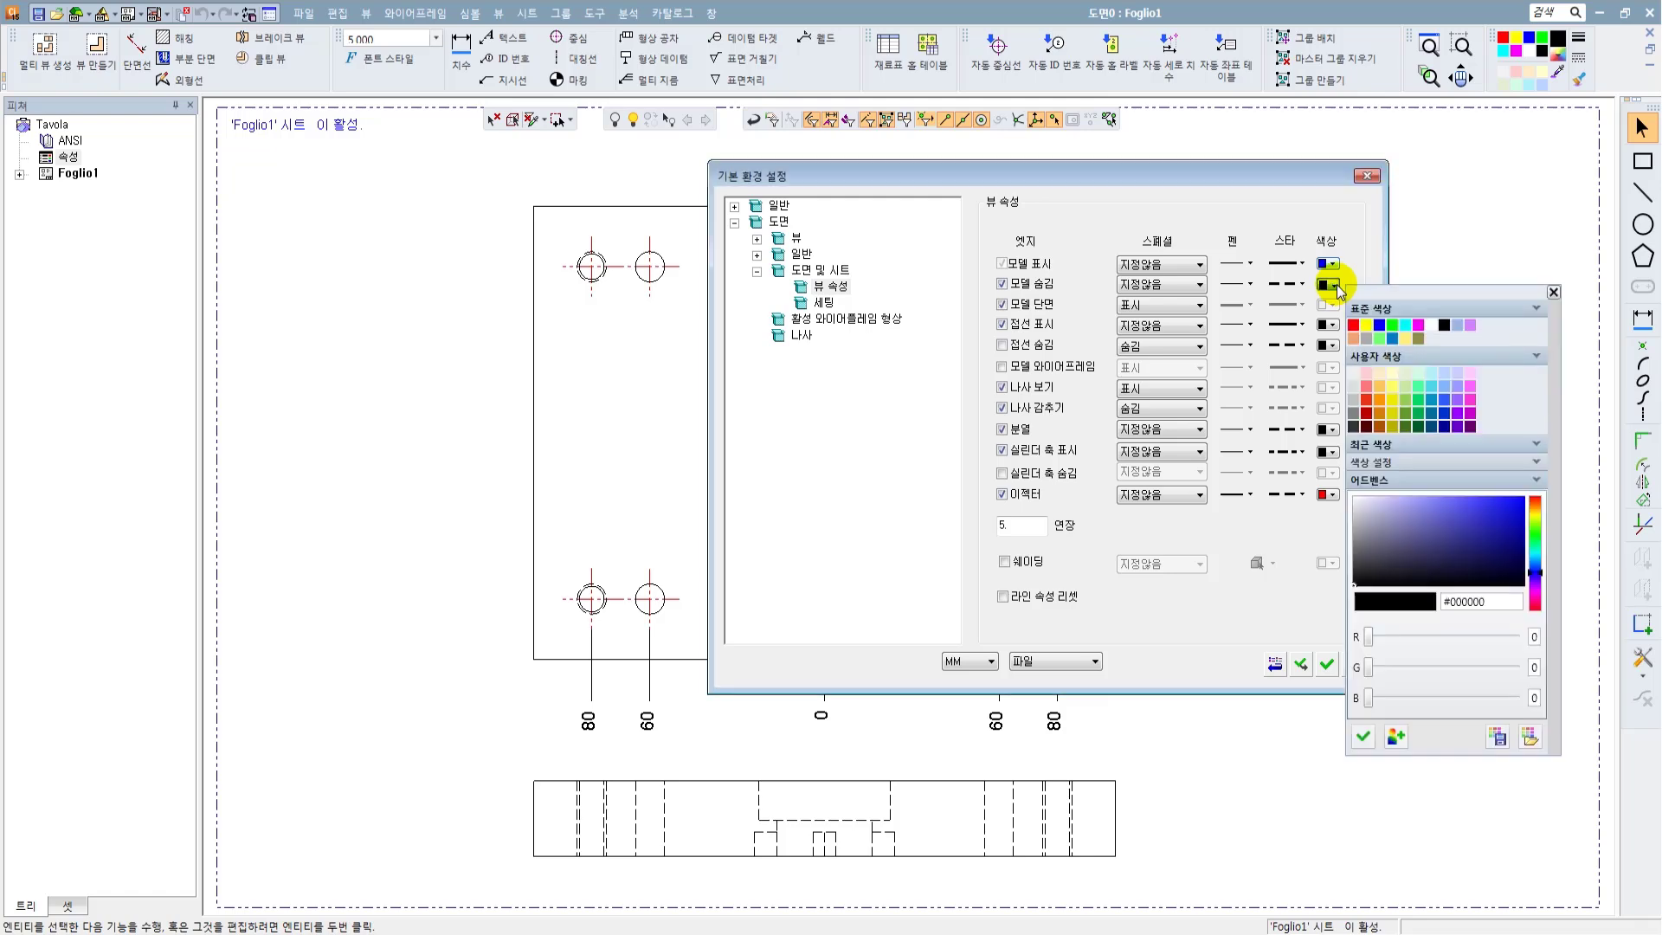
click(1383, 345)
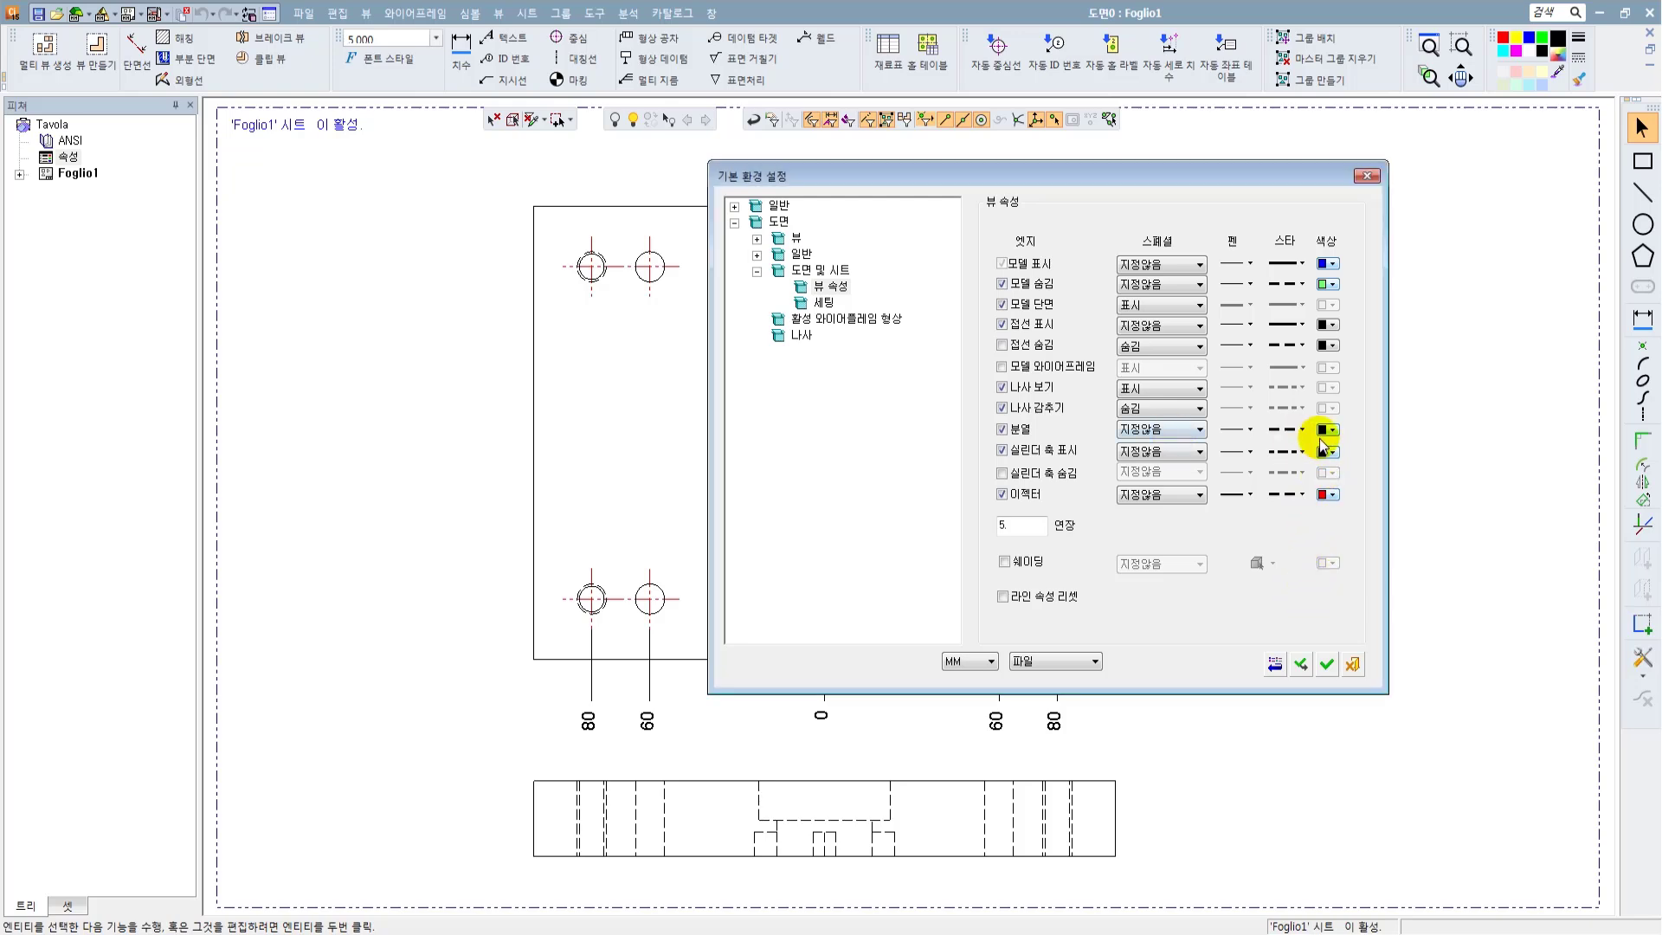
Step: Enable hidden cylinder axes (실린더 축 숨김) and set both the shown and hidden cylinder axis colours to red
click(1002, 473)
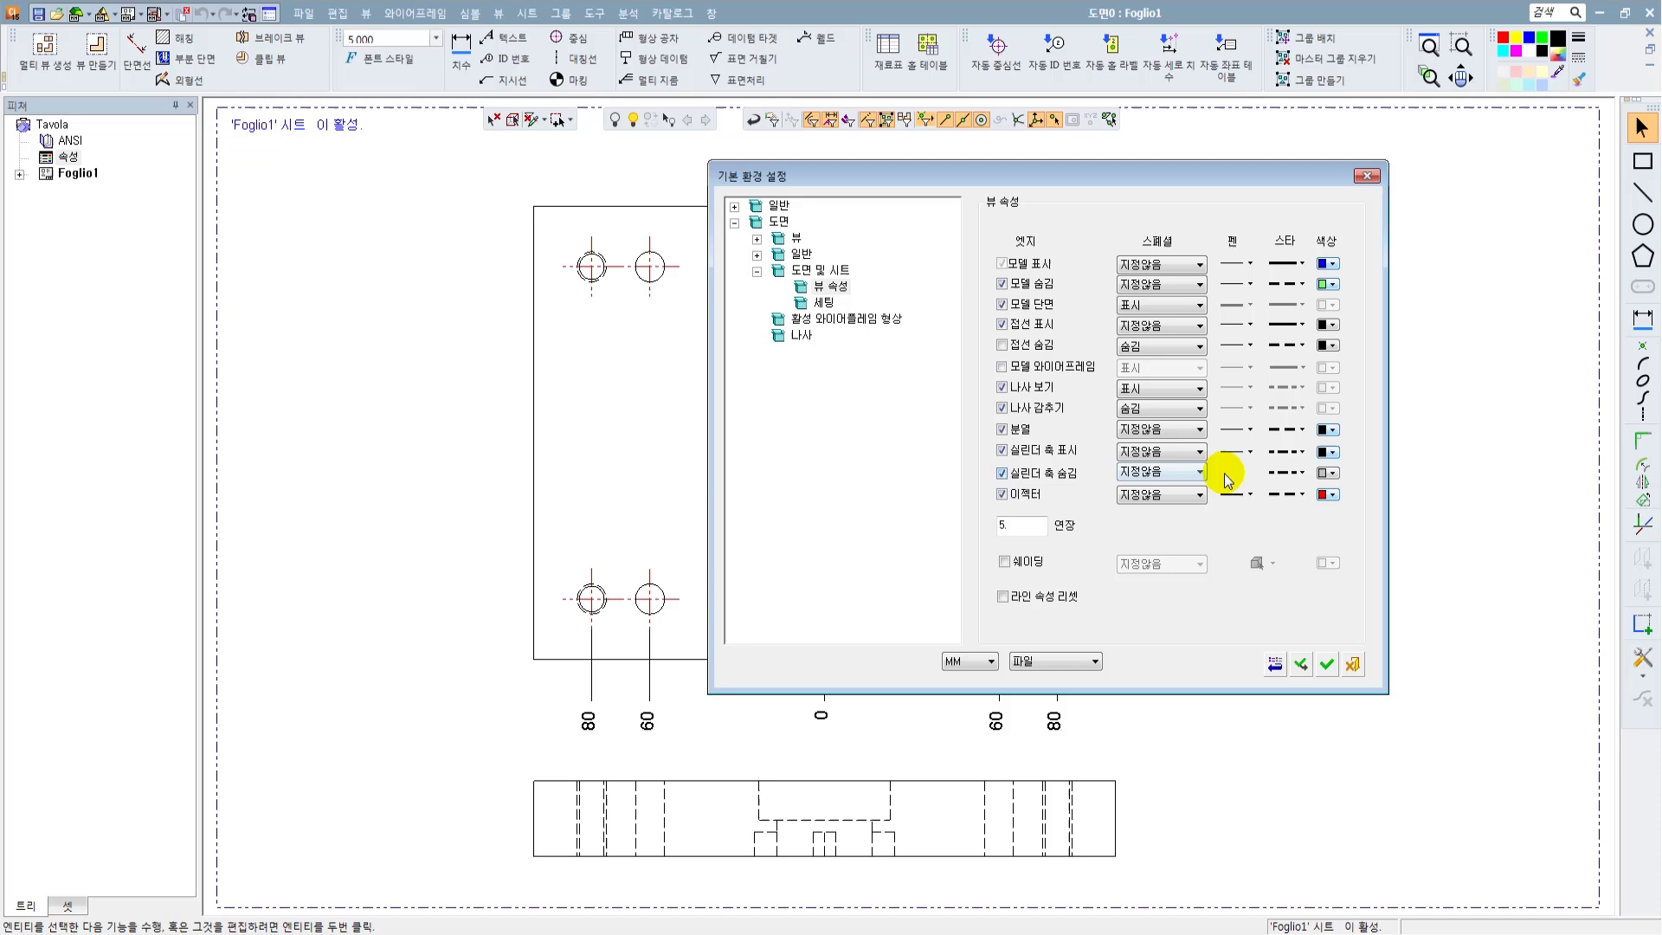
click(1333, 452)
click(1348, 494)
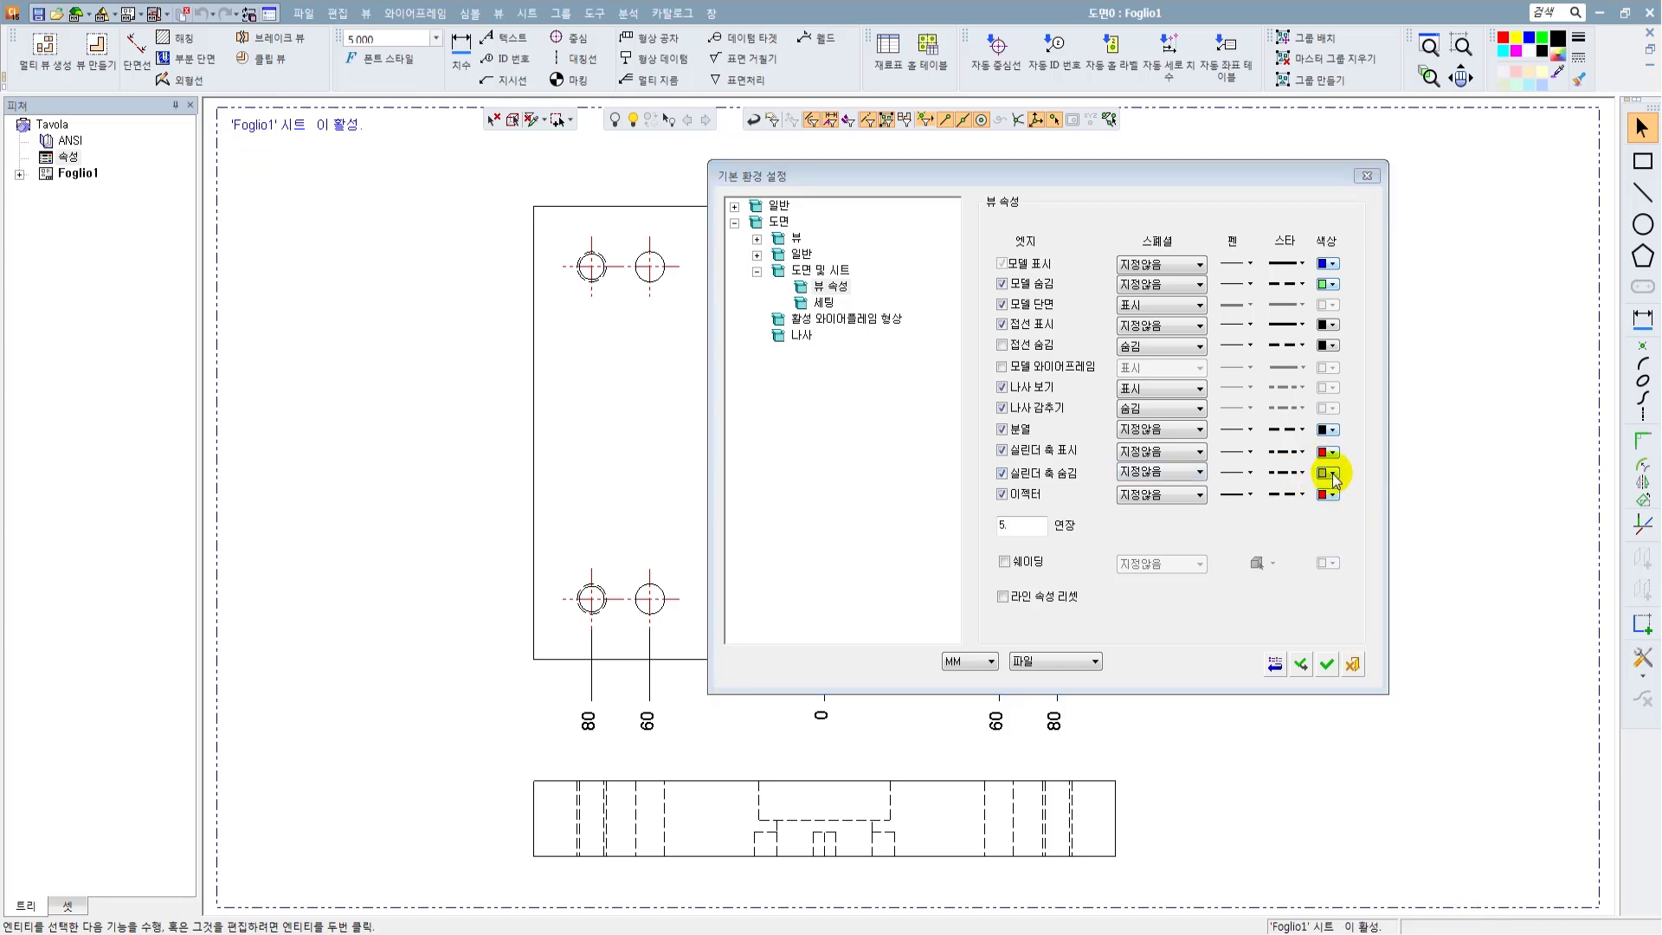
click(1333, 473)
click(1348, 504)
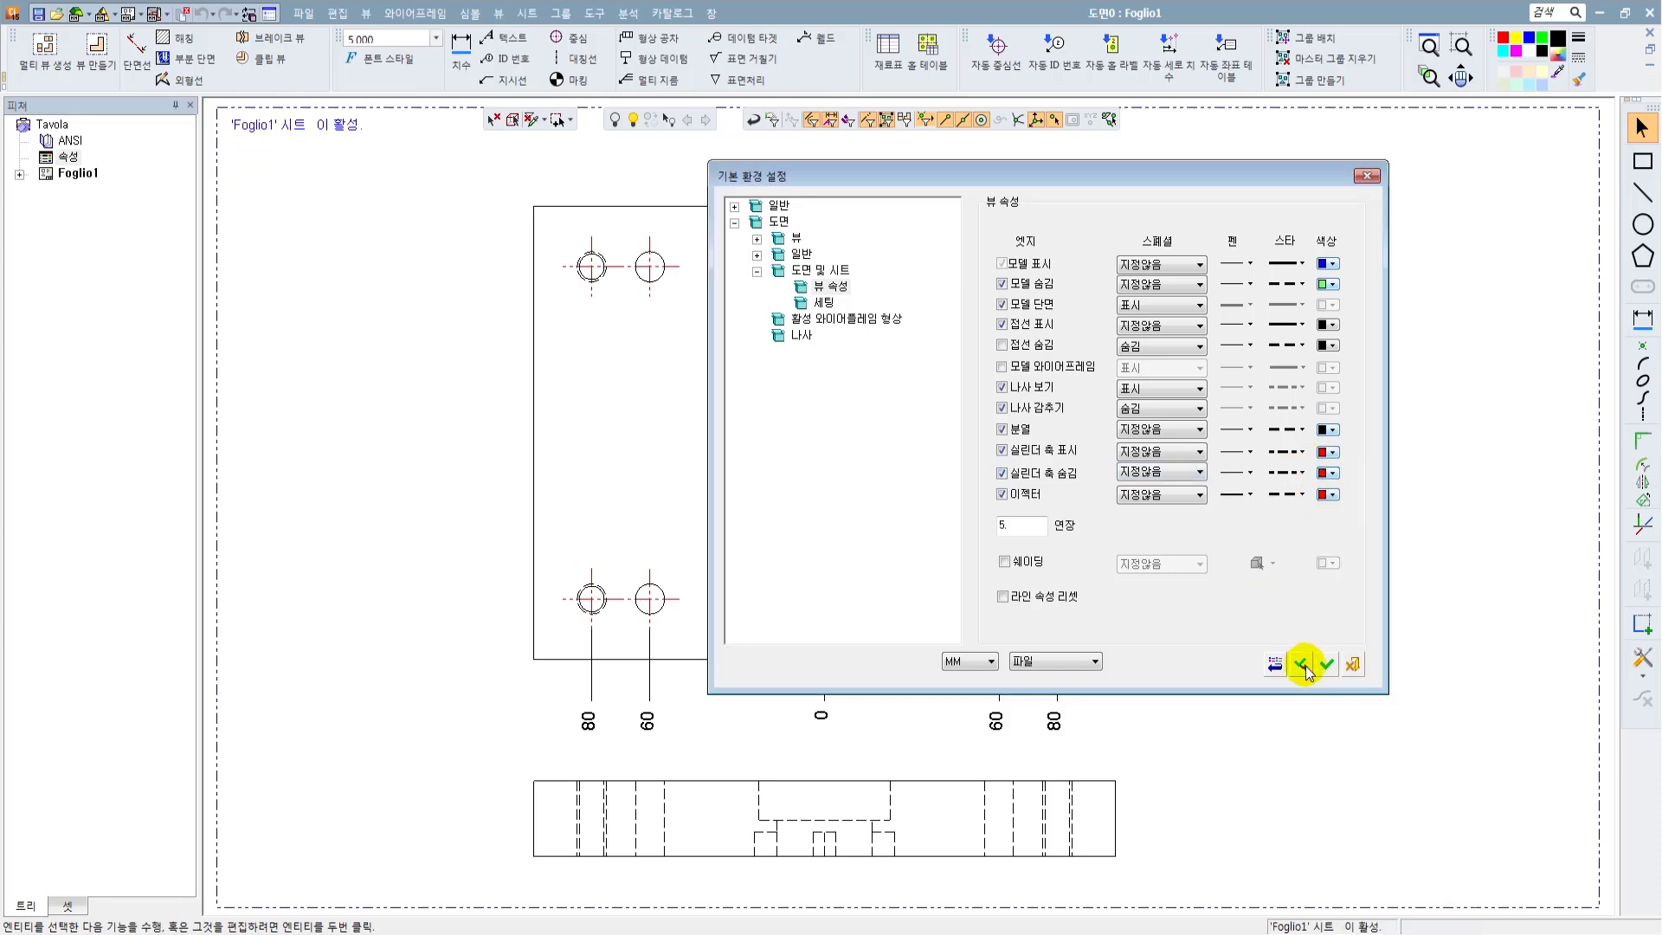
Step: Apply the view attribute preferences to the whole application (전체 어플리케이션) and close the preferences
click(1073, 661)
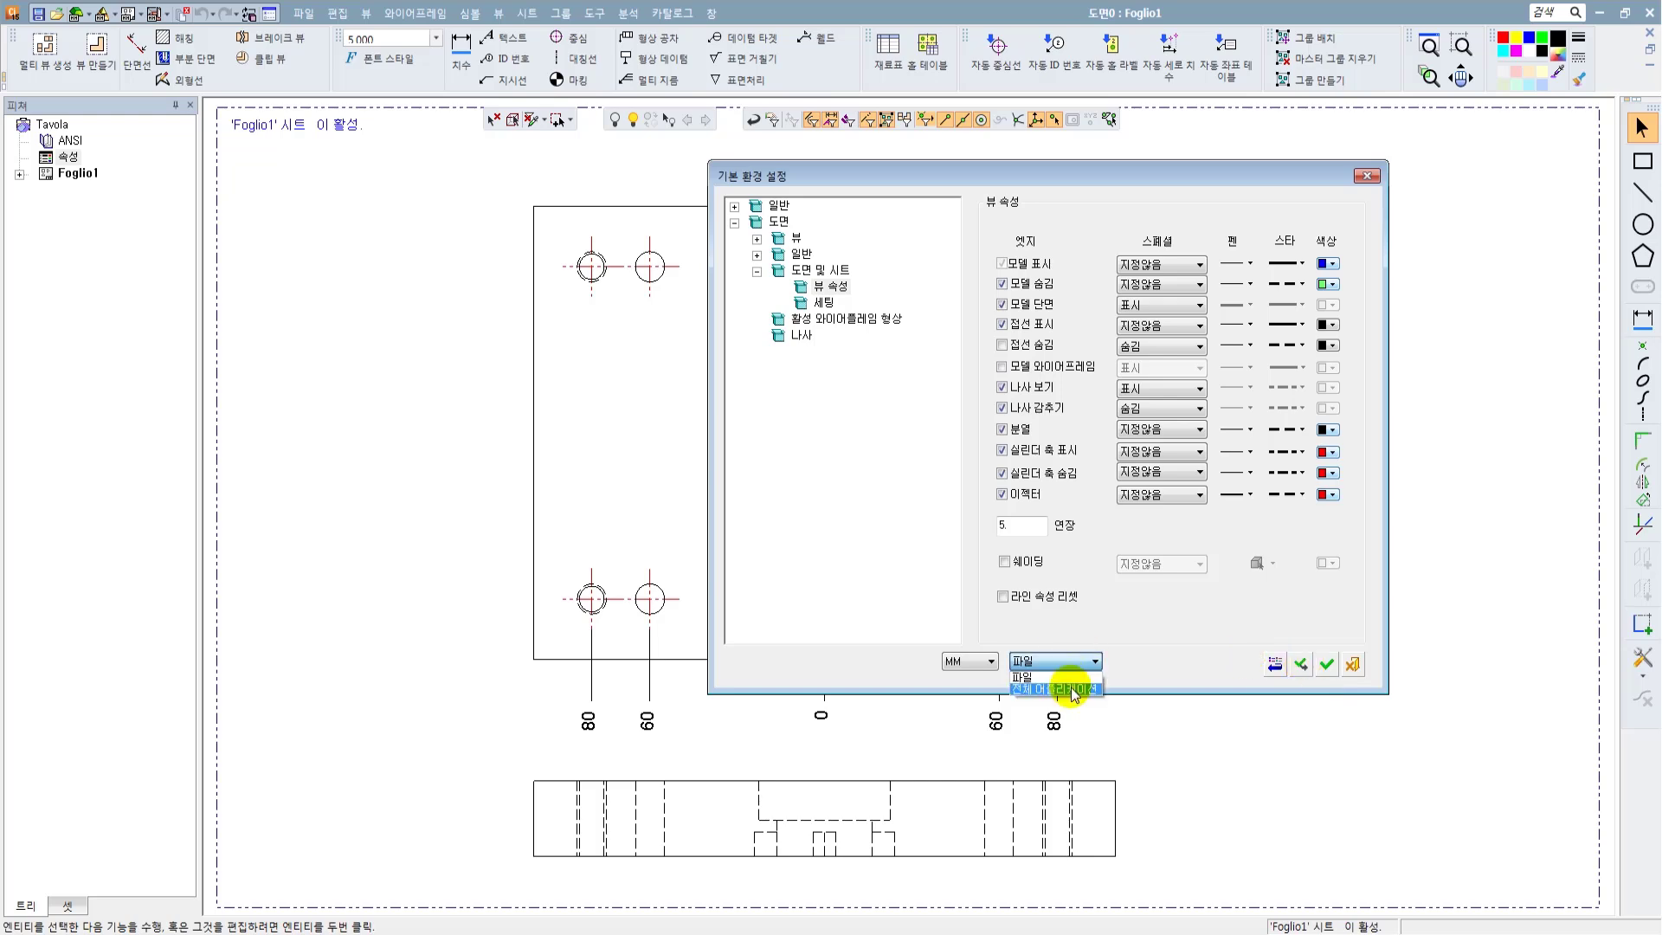
click(1071, 688)
click(1303, 664)
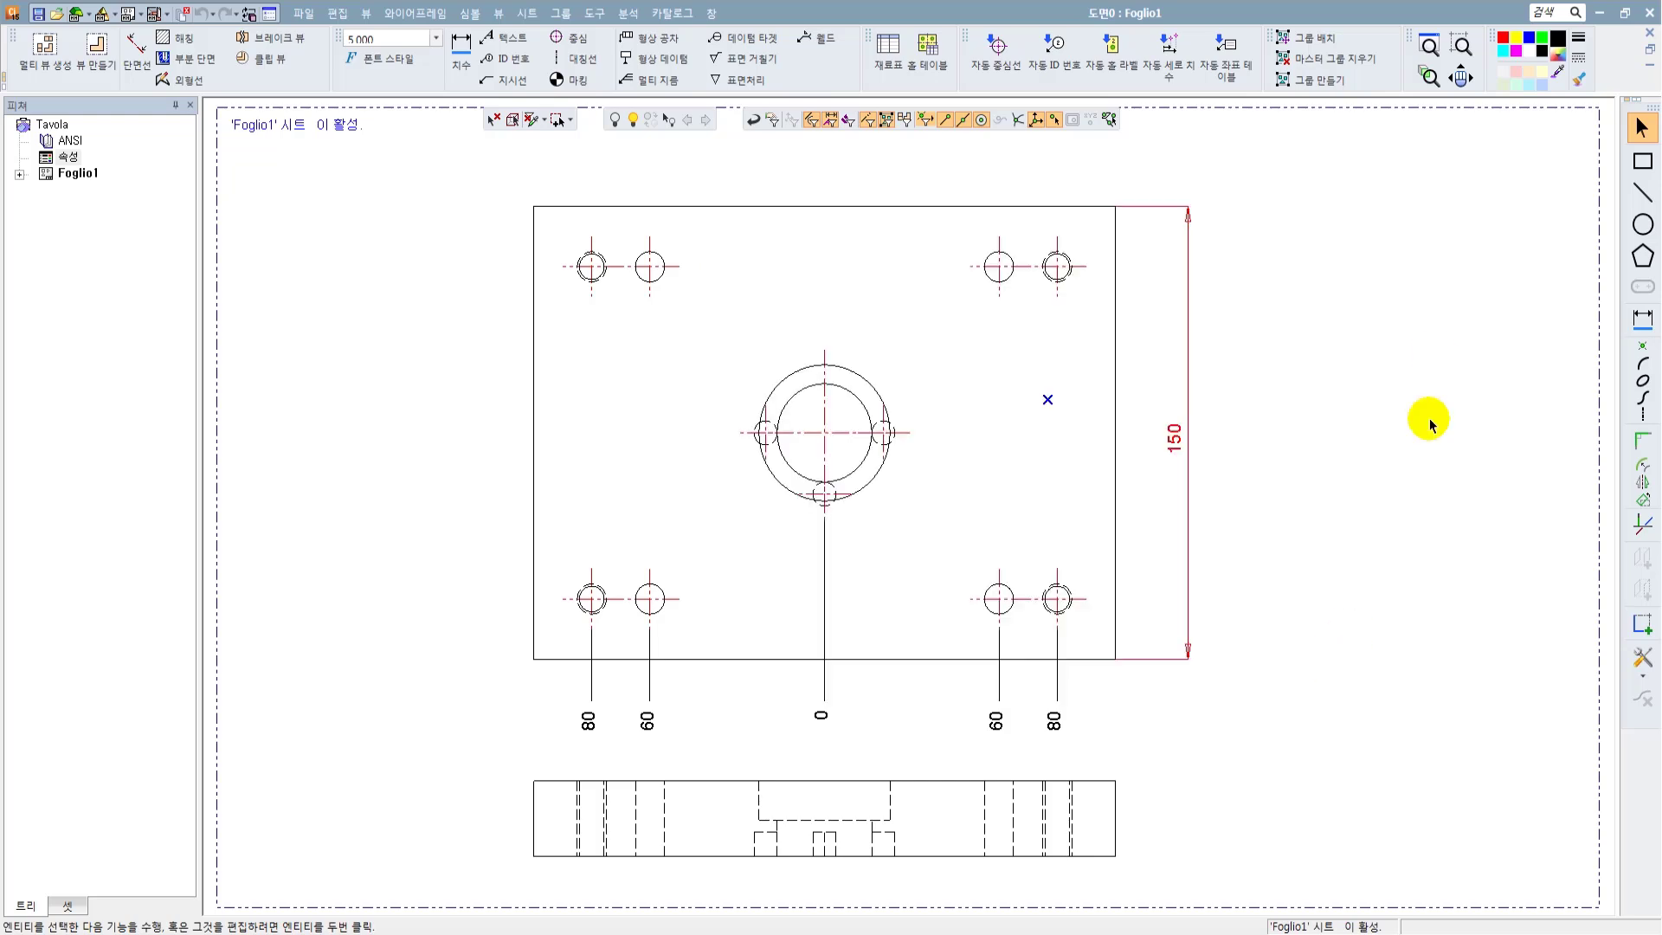
Step: Create a new mm drawing, check the edge colours in its view attributes, and close them without changes
click(303, 13)
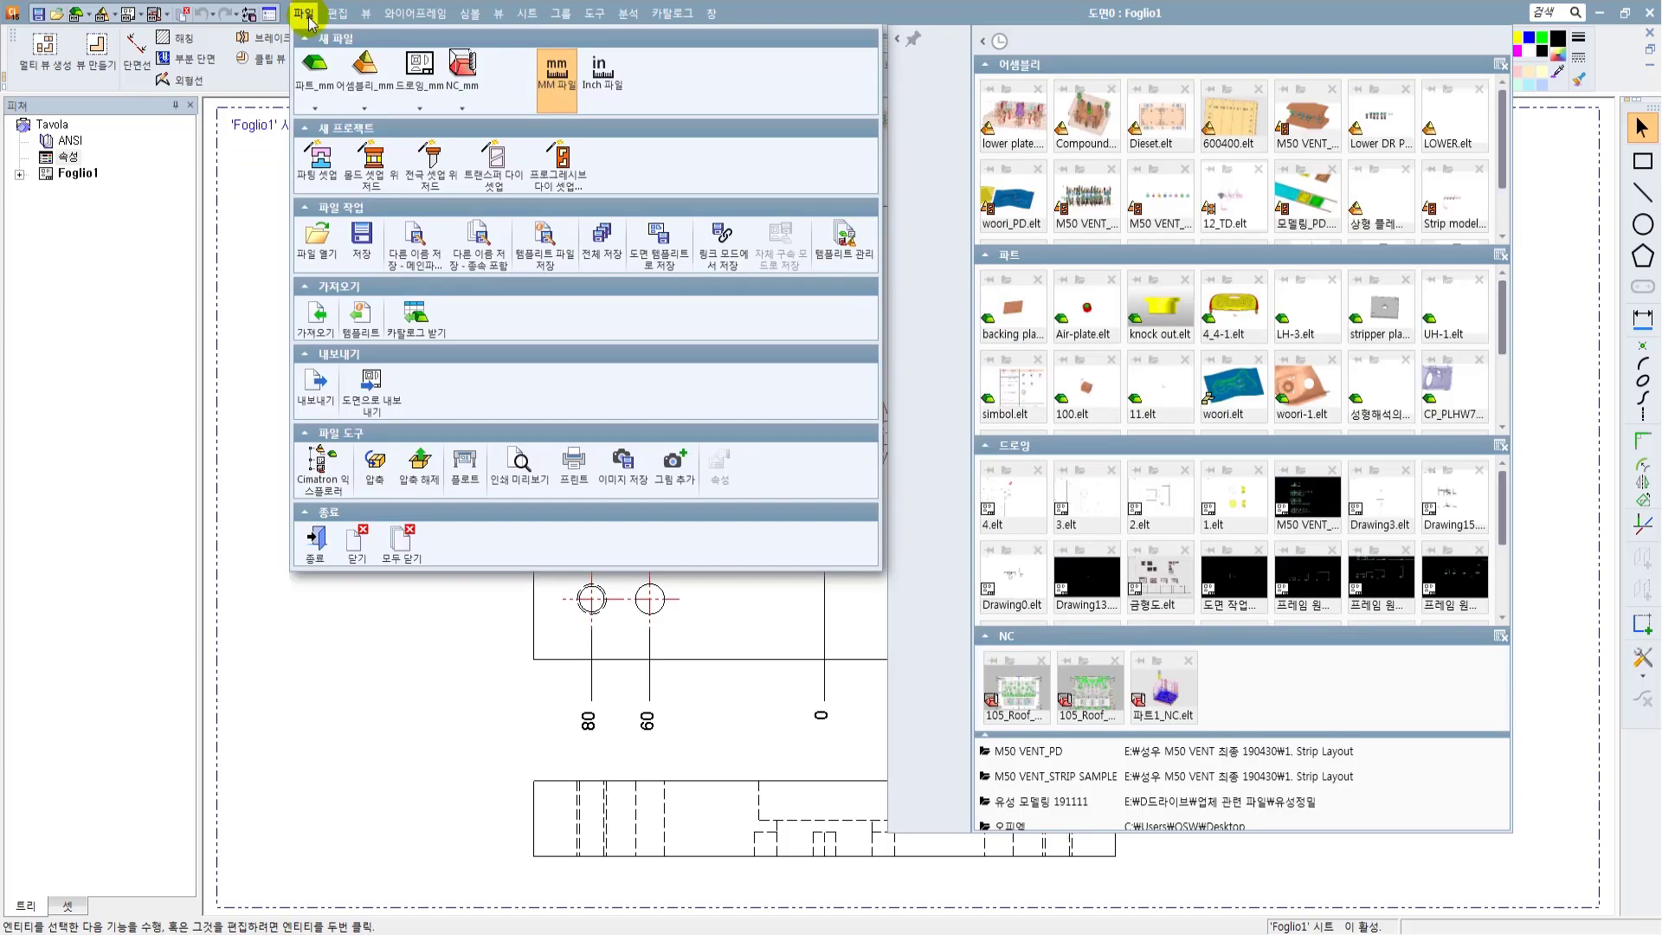
click(372, 233)
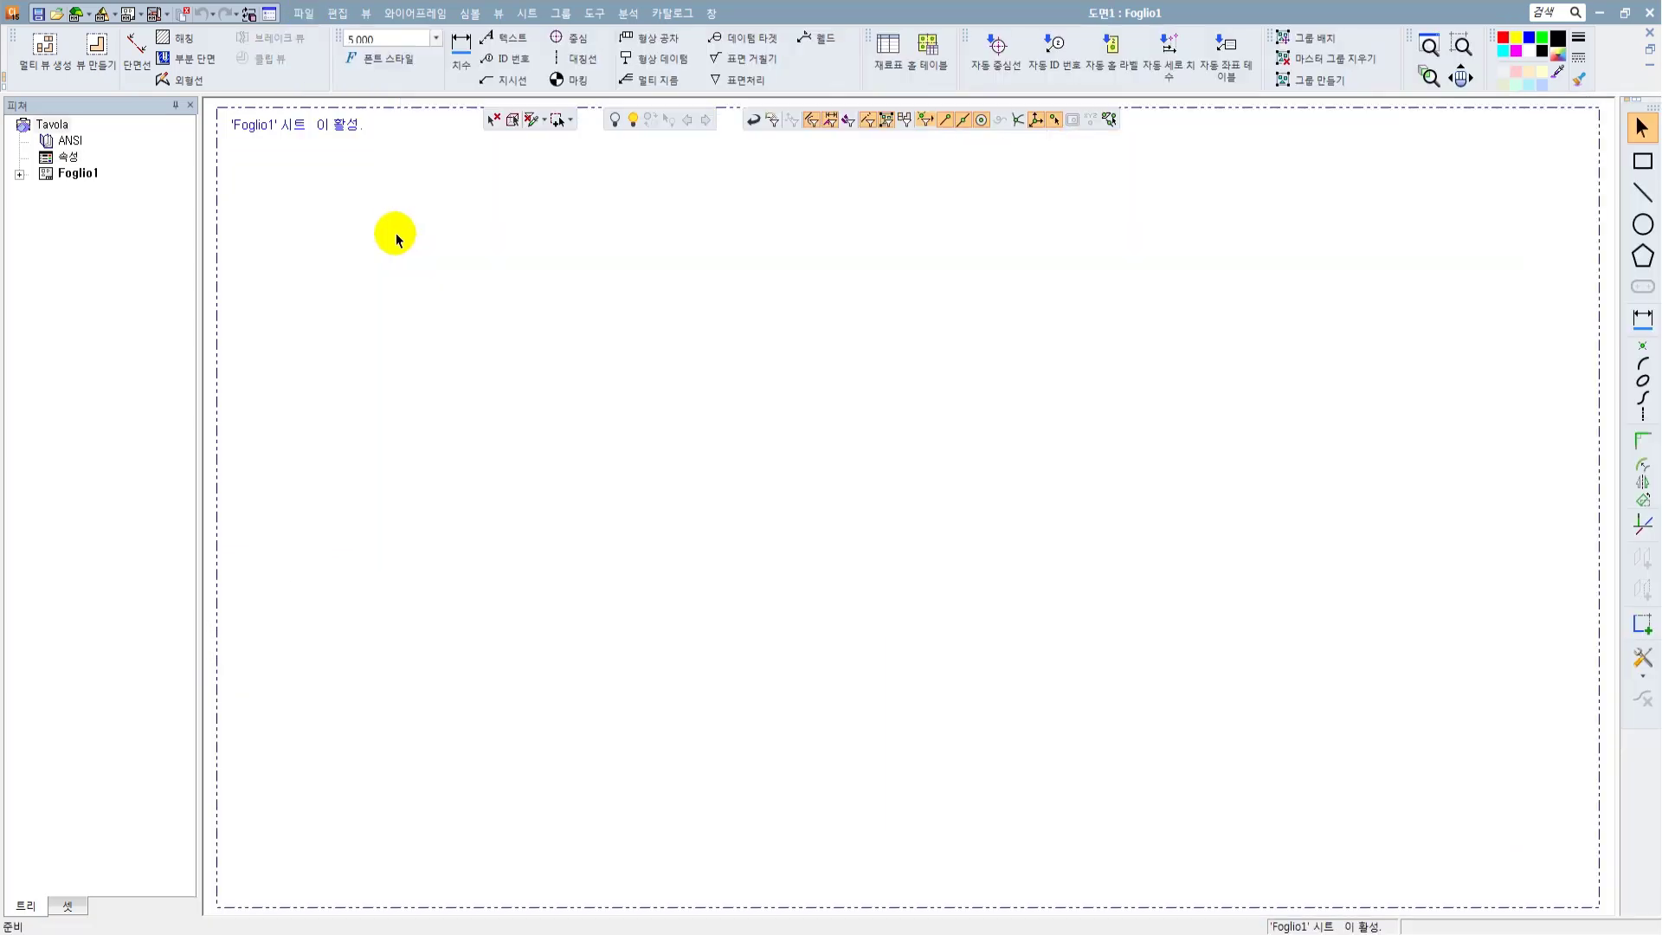
double_click(68, 159)
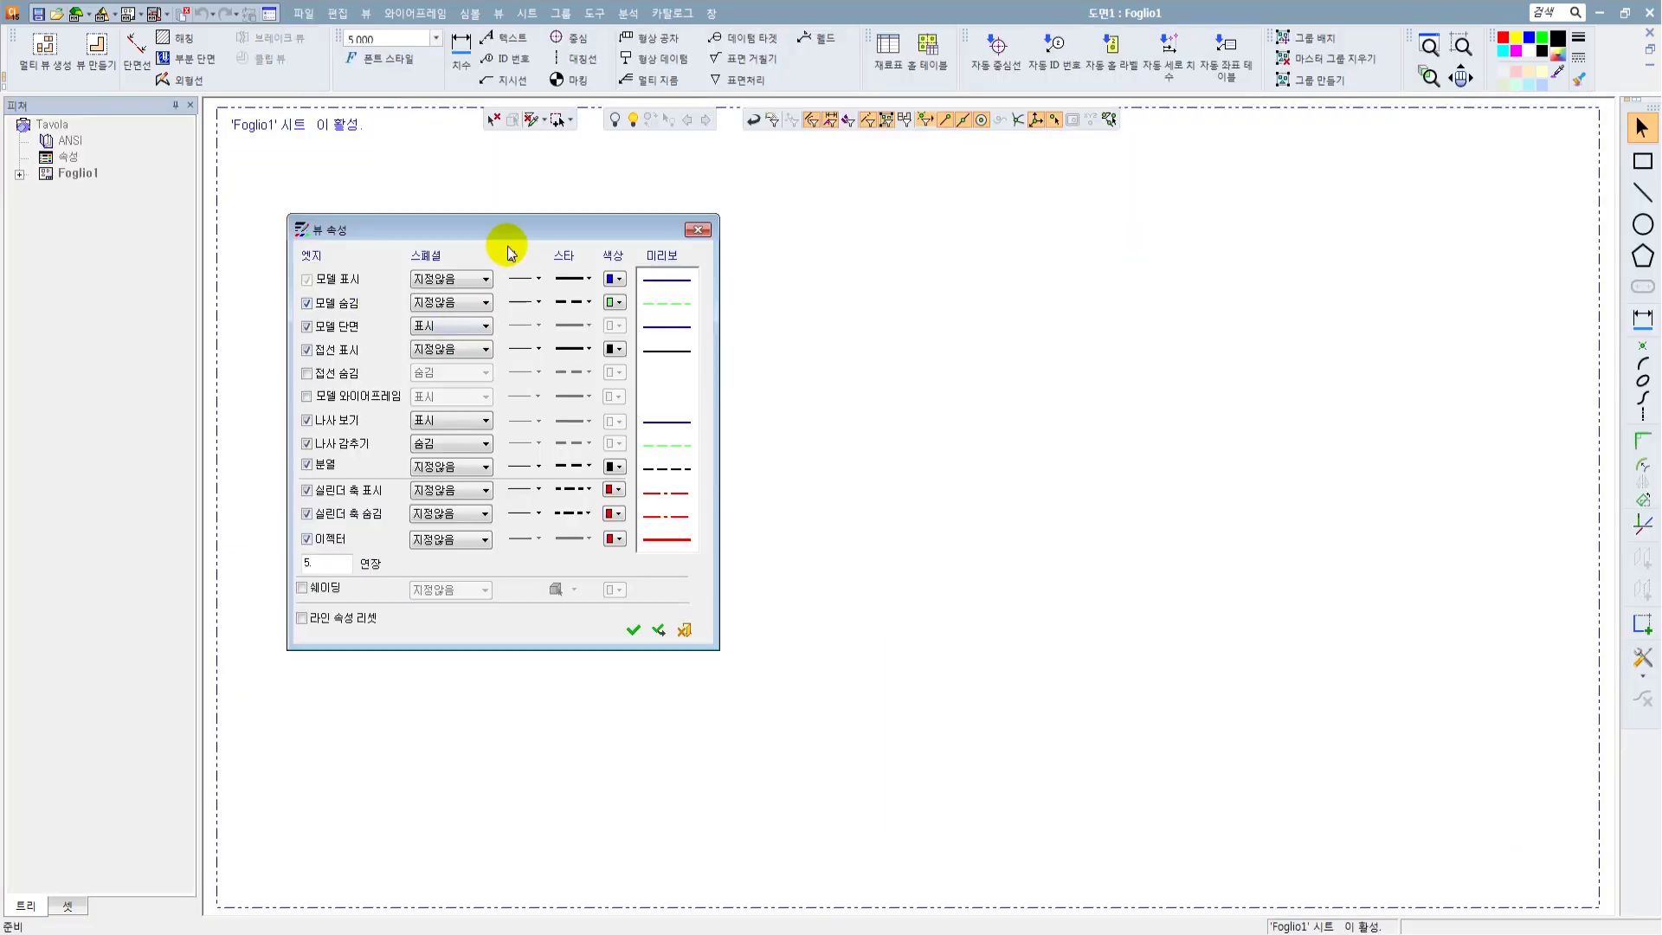
drag(497, 231, 534, 222)
click(719, 217)
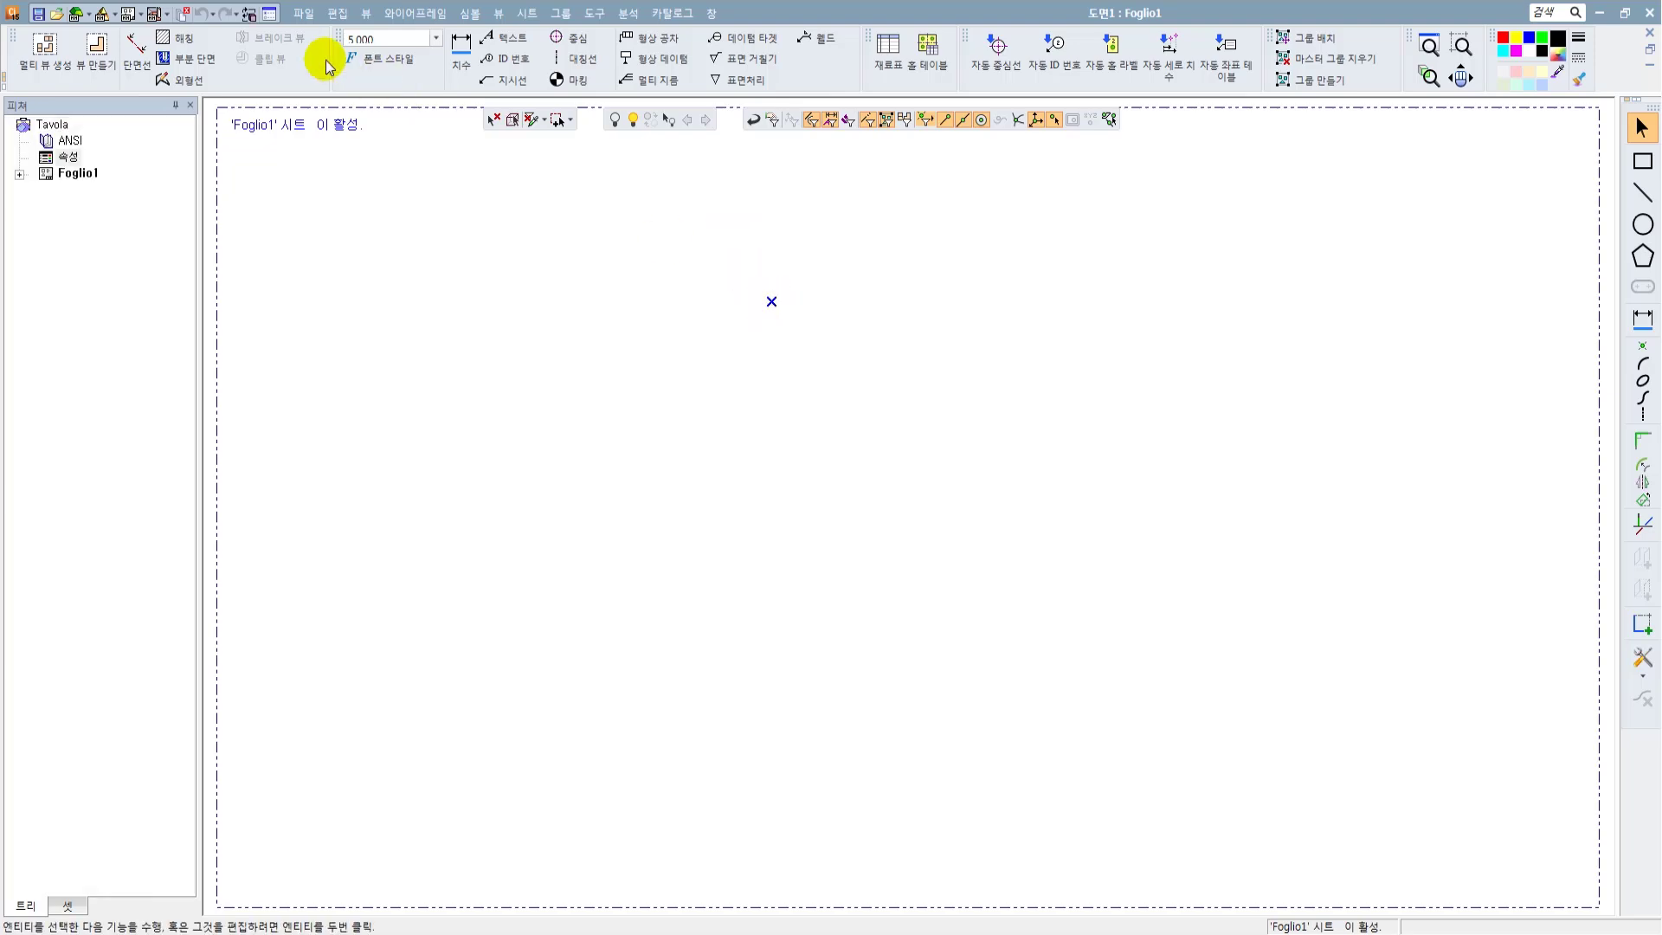
Step: Save the drawing as a personal template (내 템플릿) named 도면 표준-1
click(302, 13)
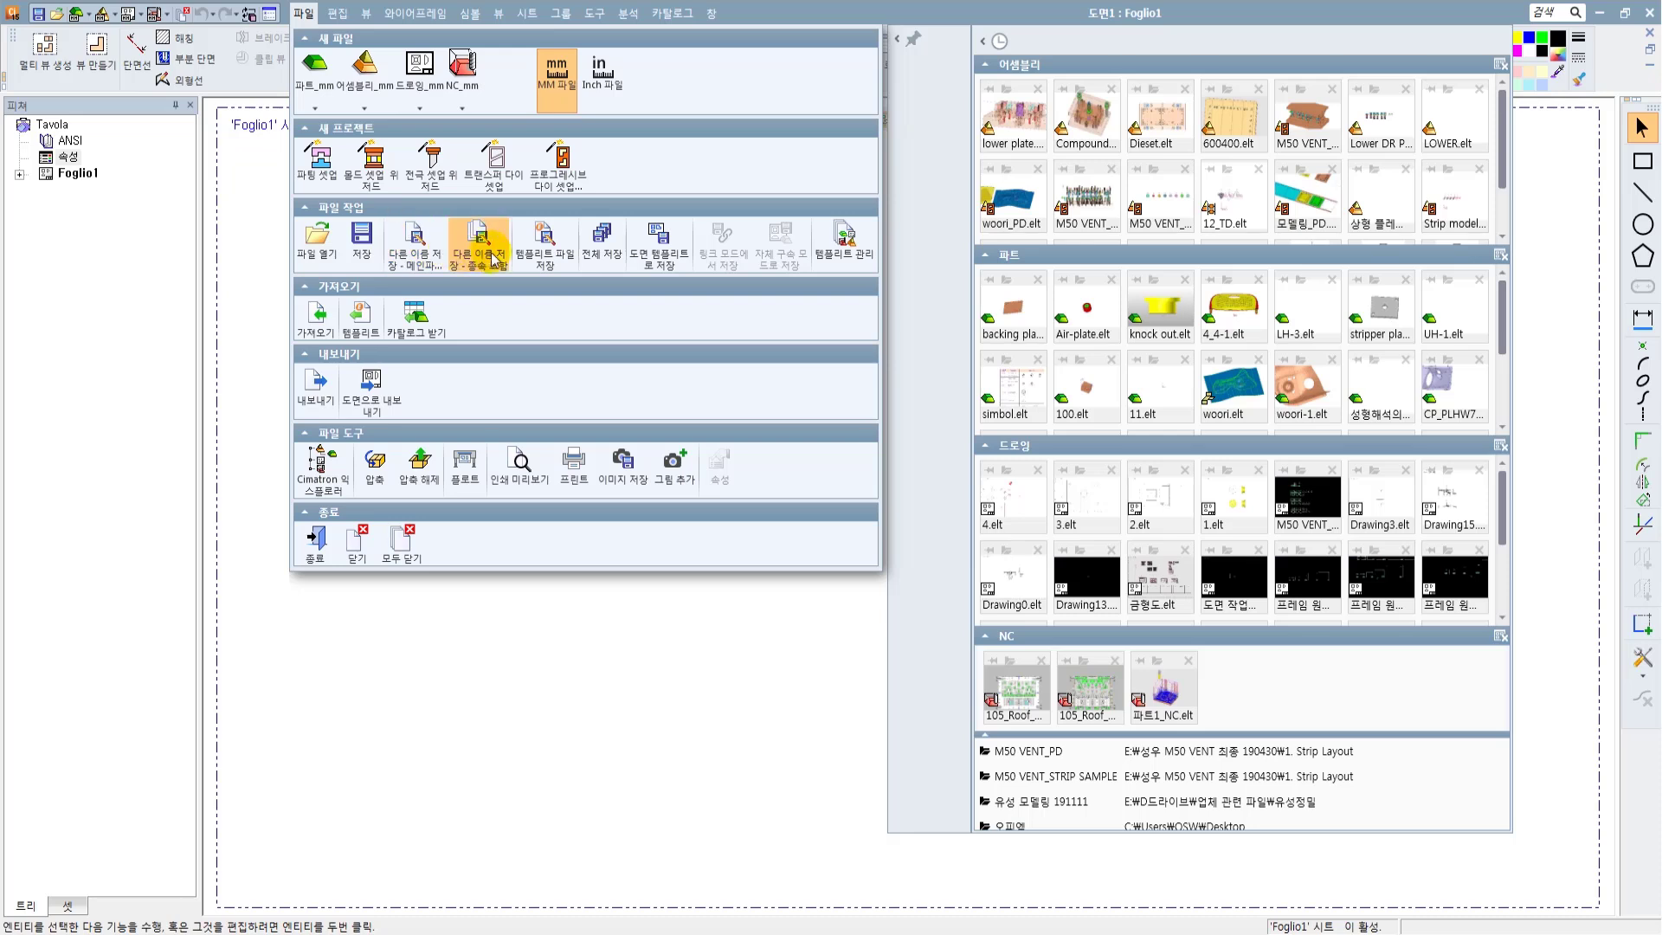
click(542, 271)
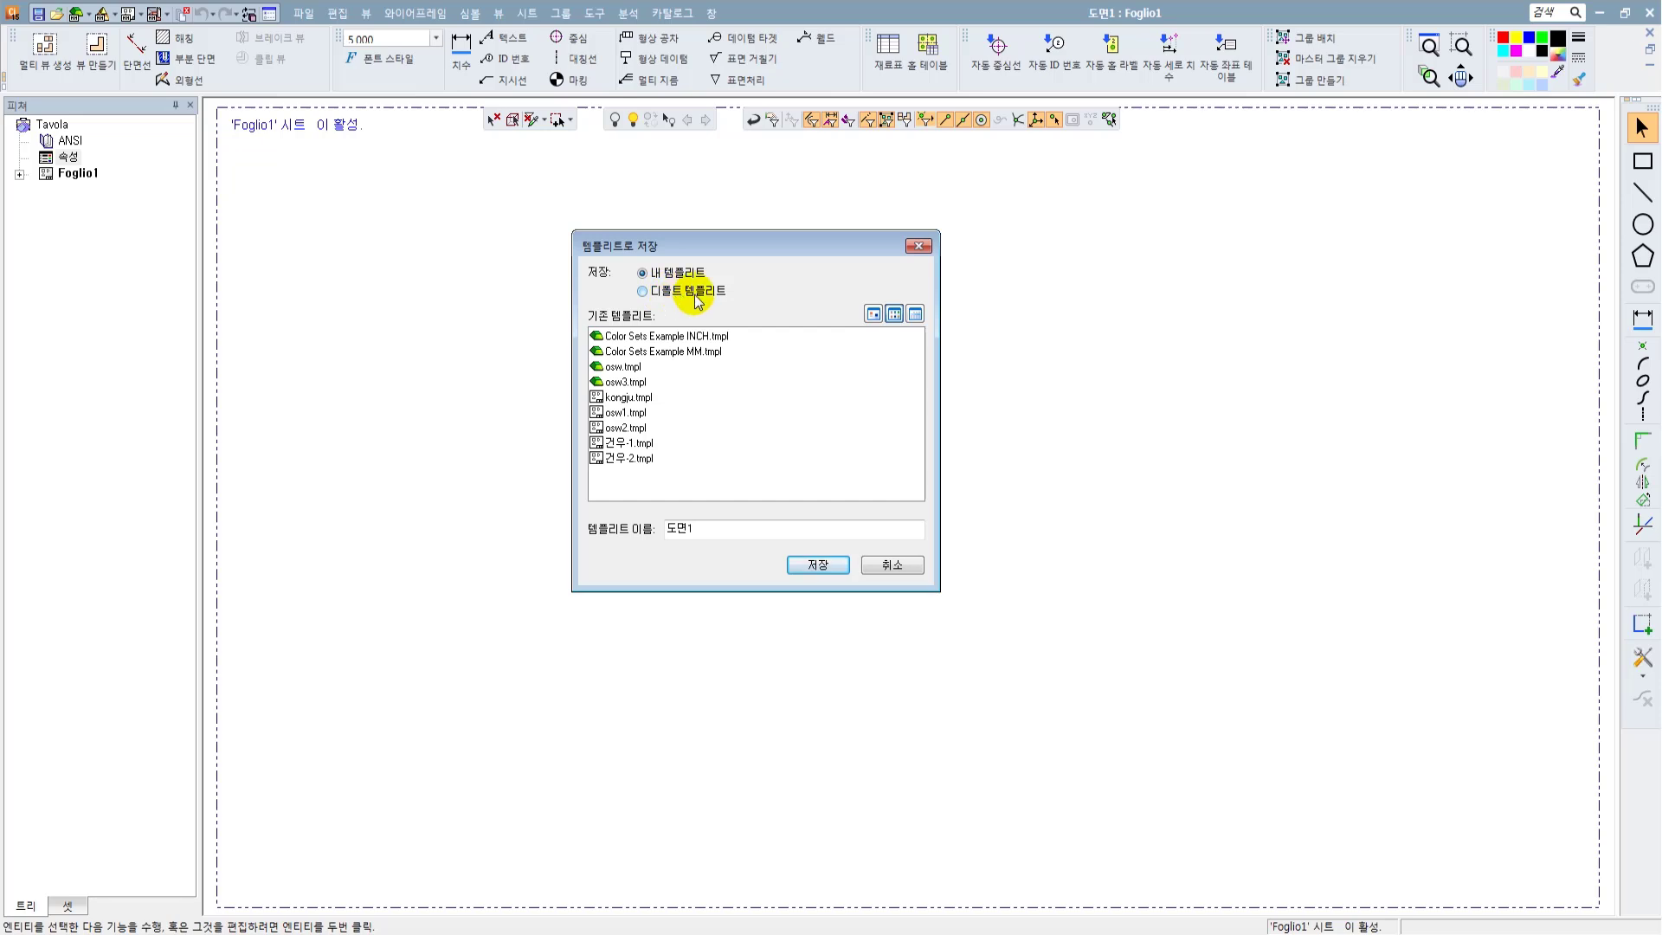
click(643, 292)
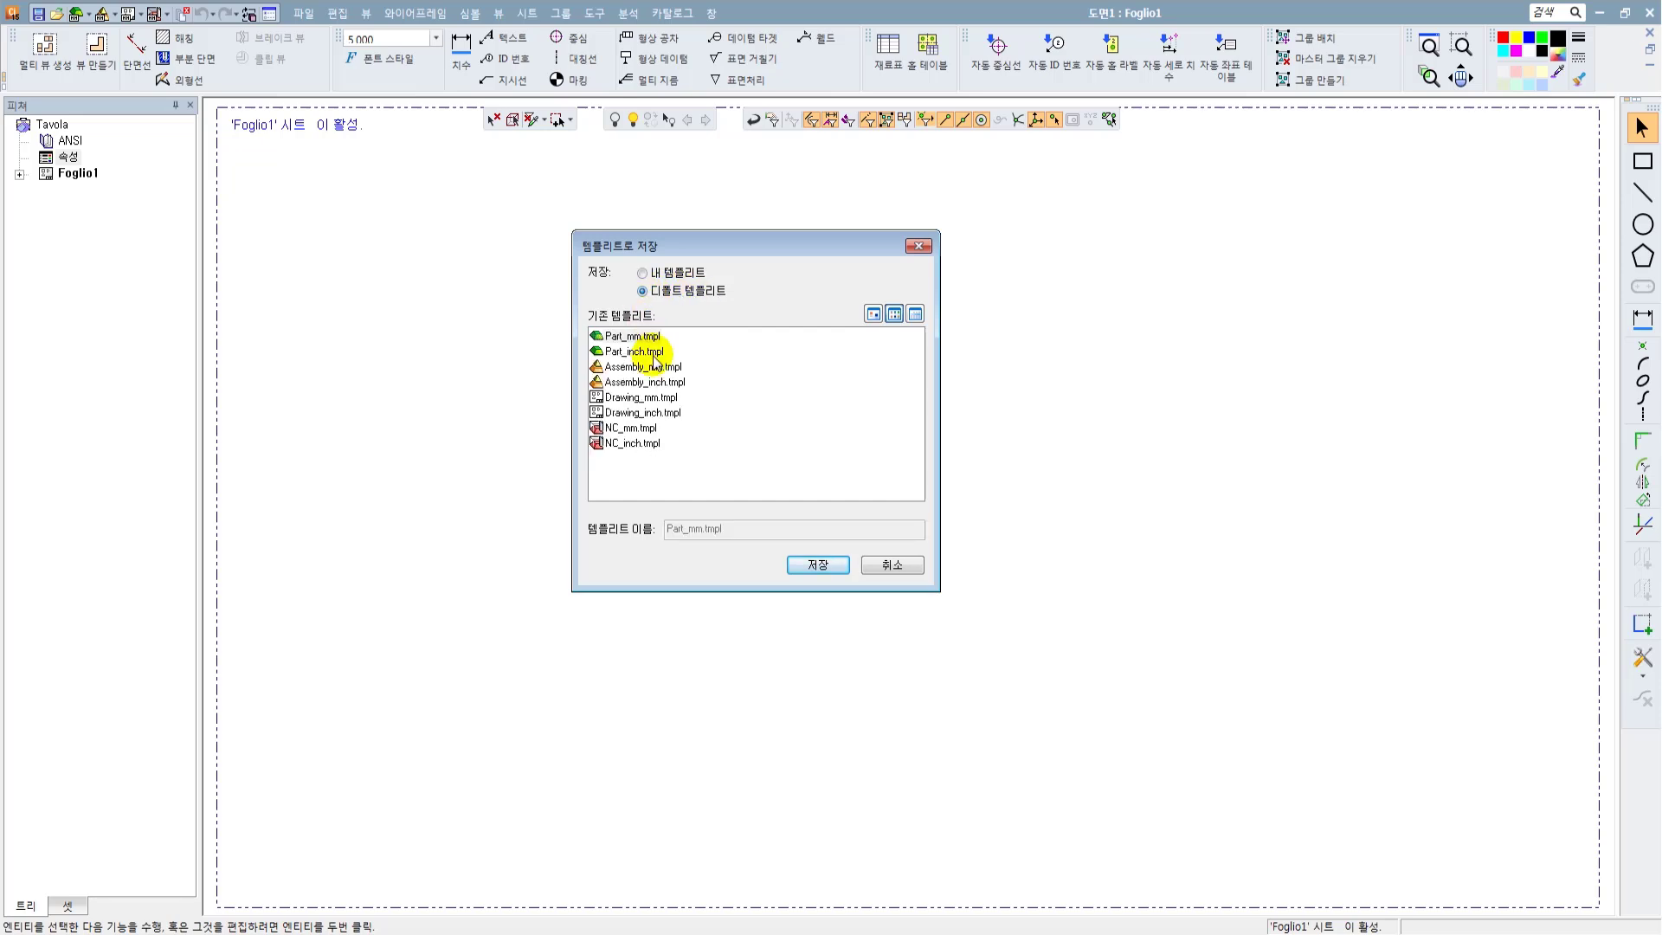
click(635, 399)
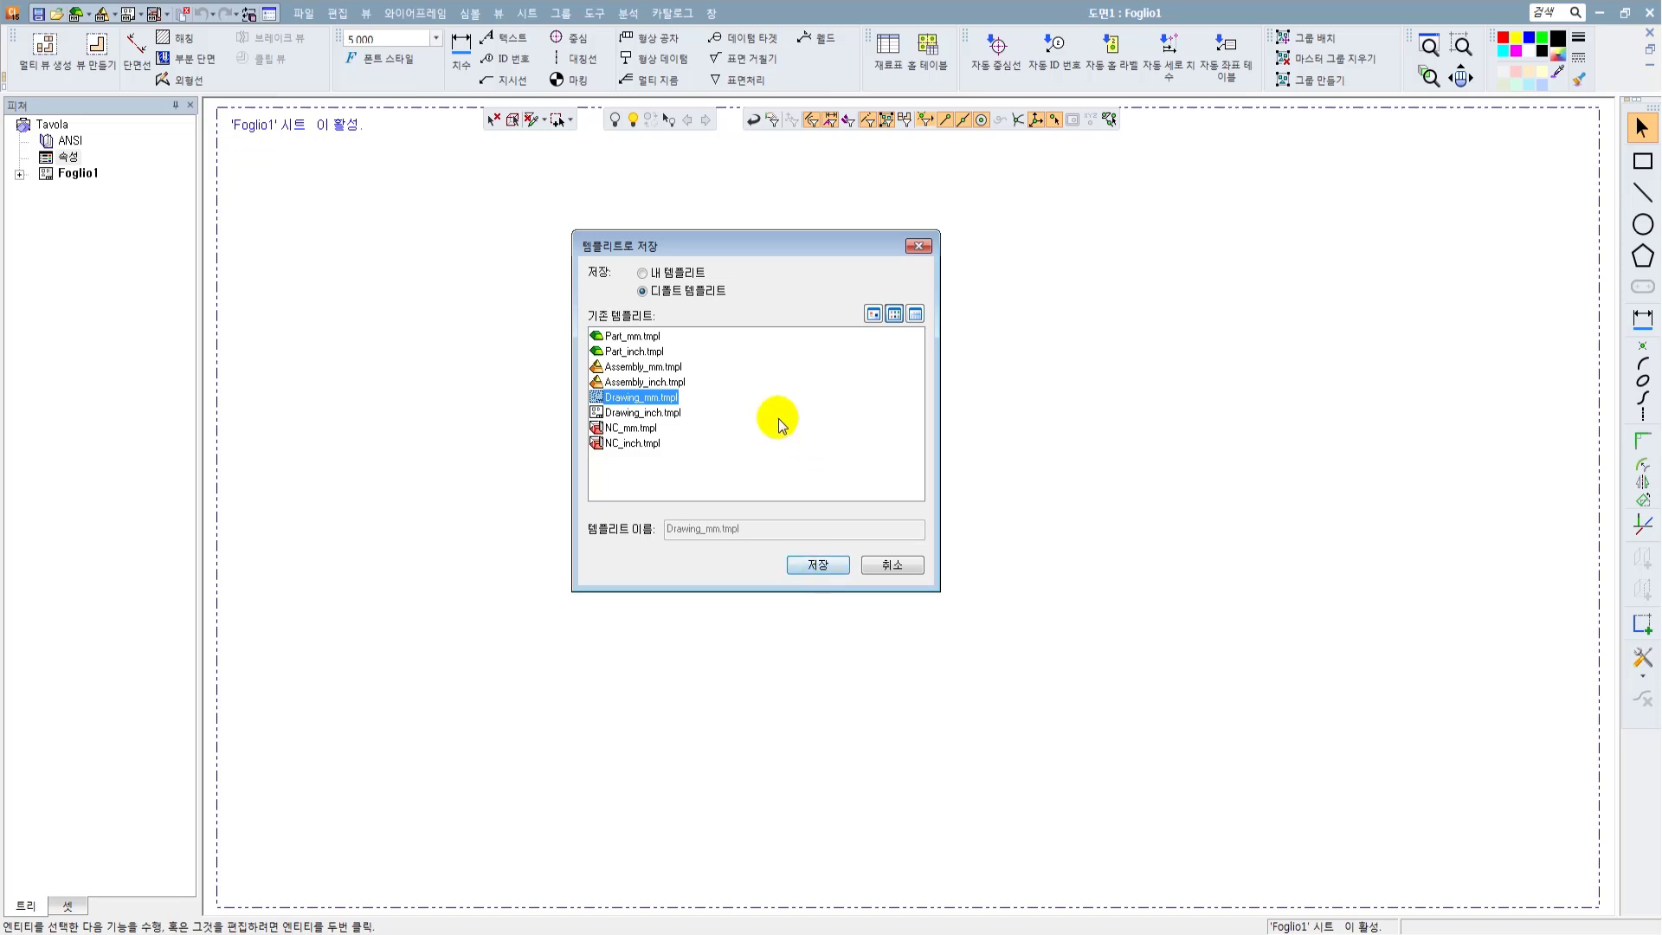
click(662, 273)
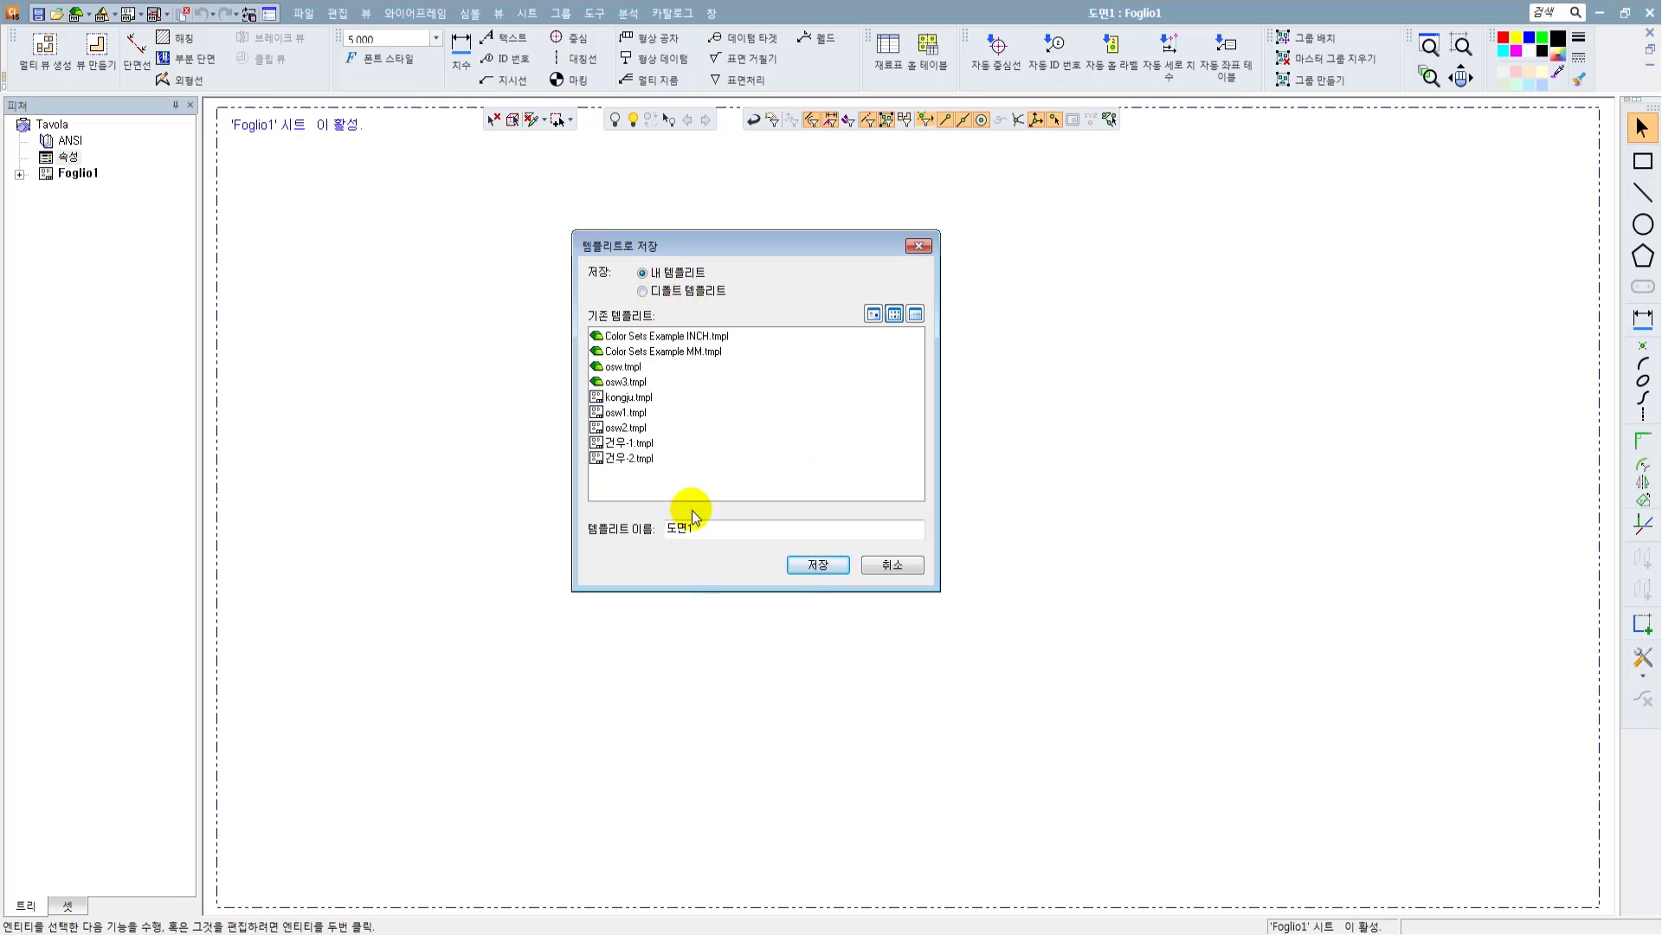
double_click(706, 527)
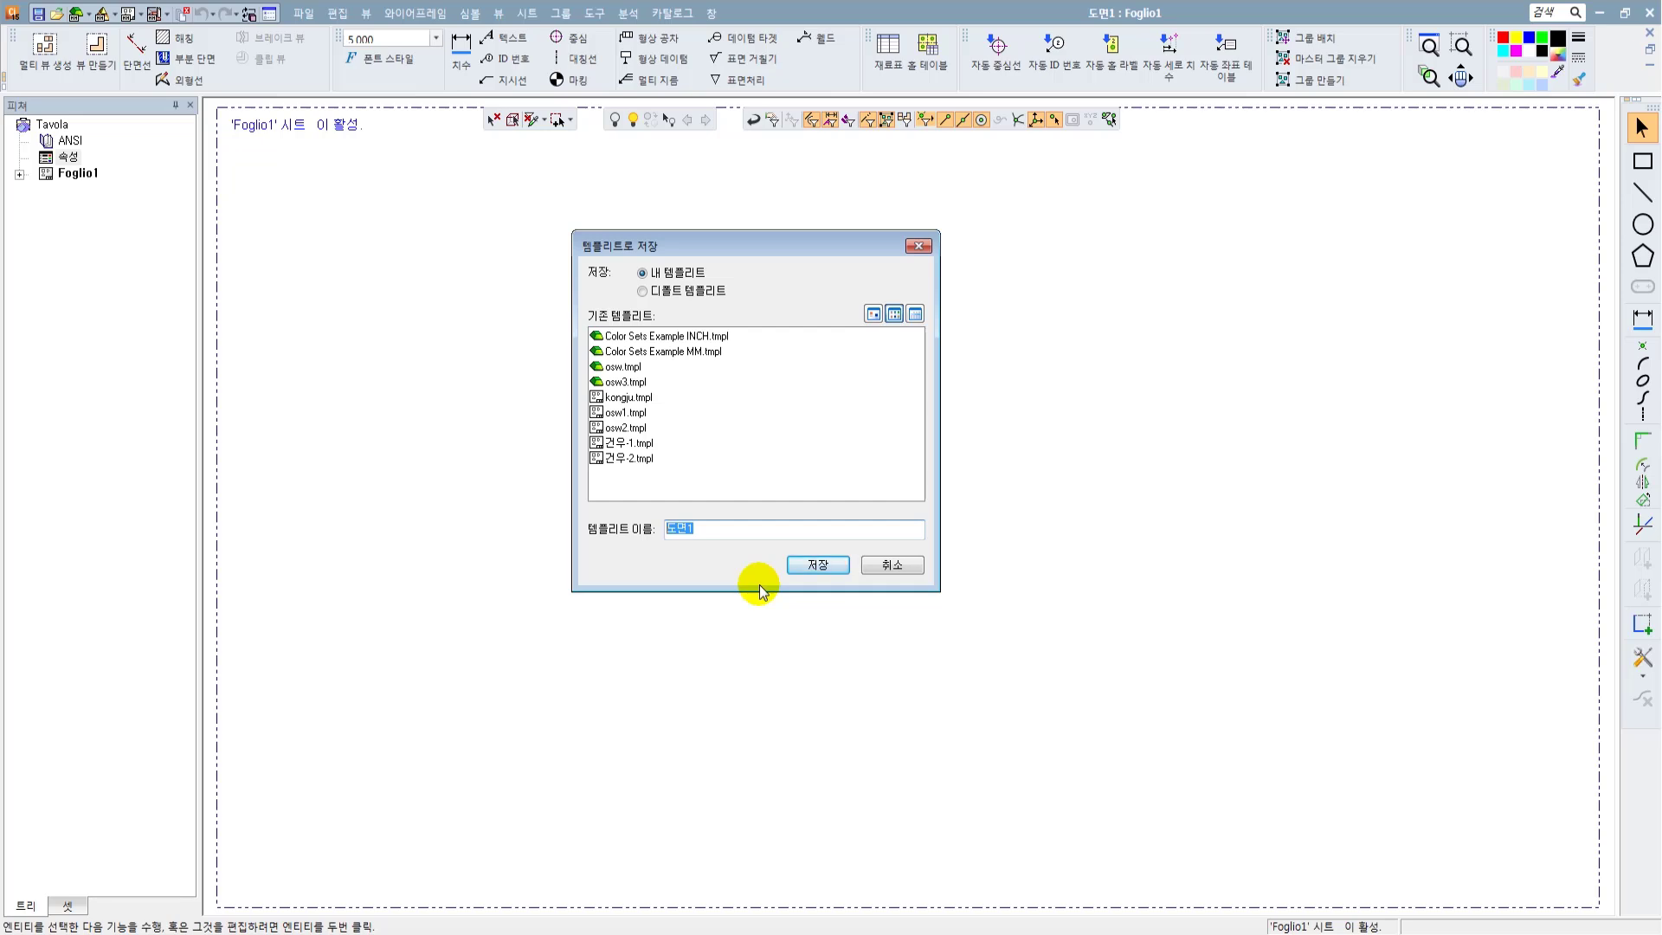
text(ㄷ)
key(BackSpace)
text(도ㅁ)
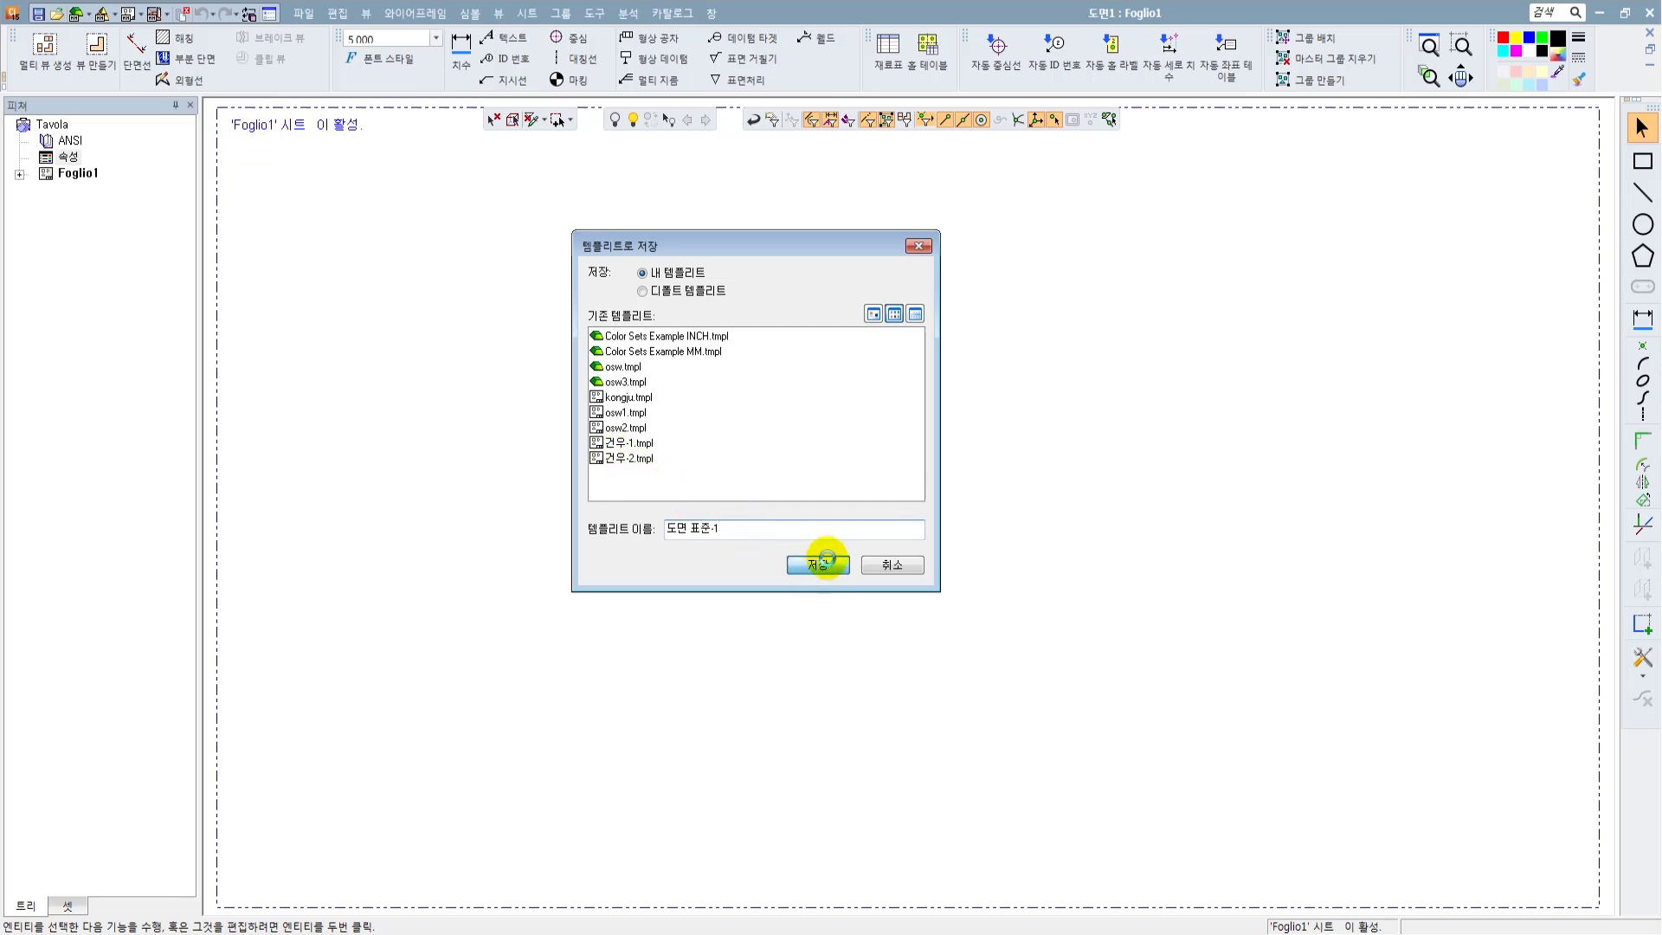
click(822, 564)
Step: In the drawing and sheet preferences' view attributes (뷰 속성), set the 모델 표시 and 모델 숨김 edge colours to black
click(595, 13)
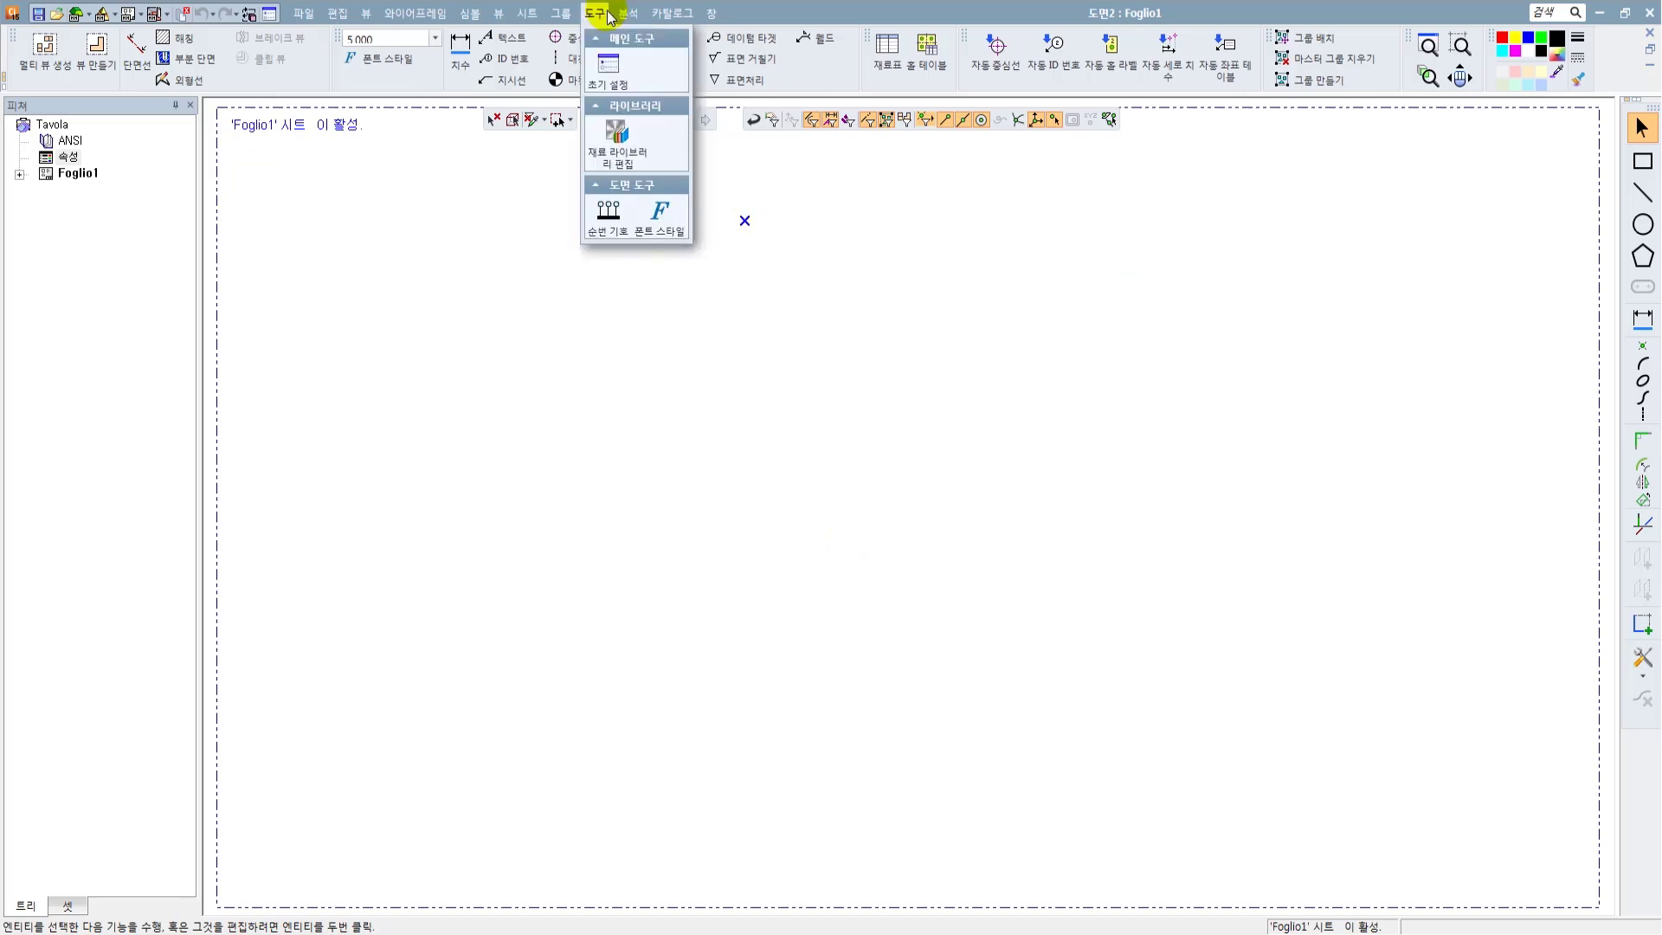
click(611, 78)
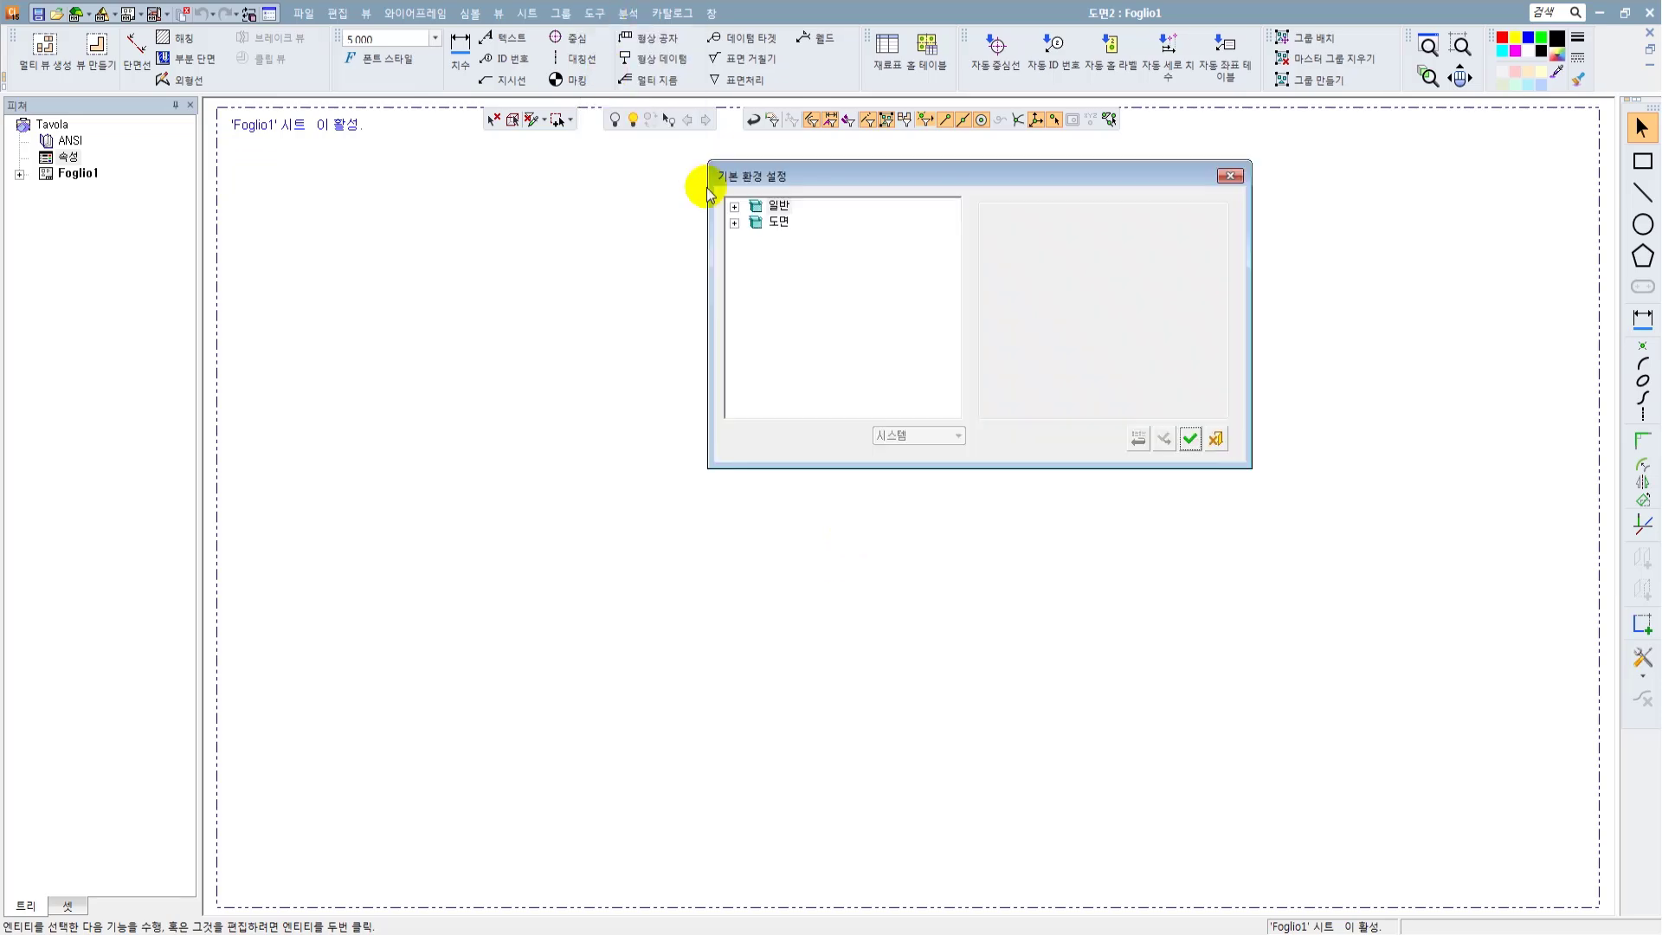
click(734, 225)
click(734, 224)
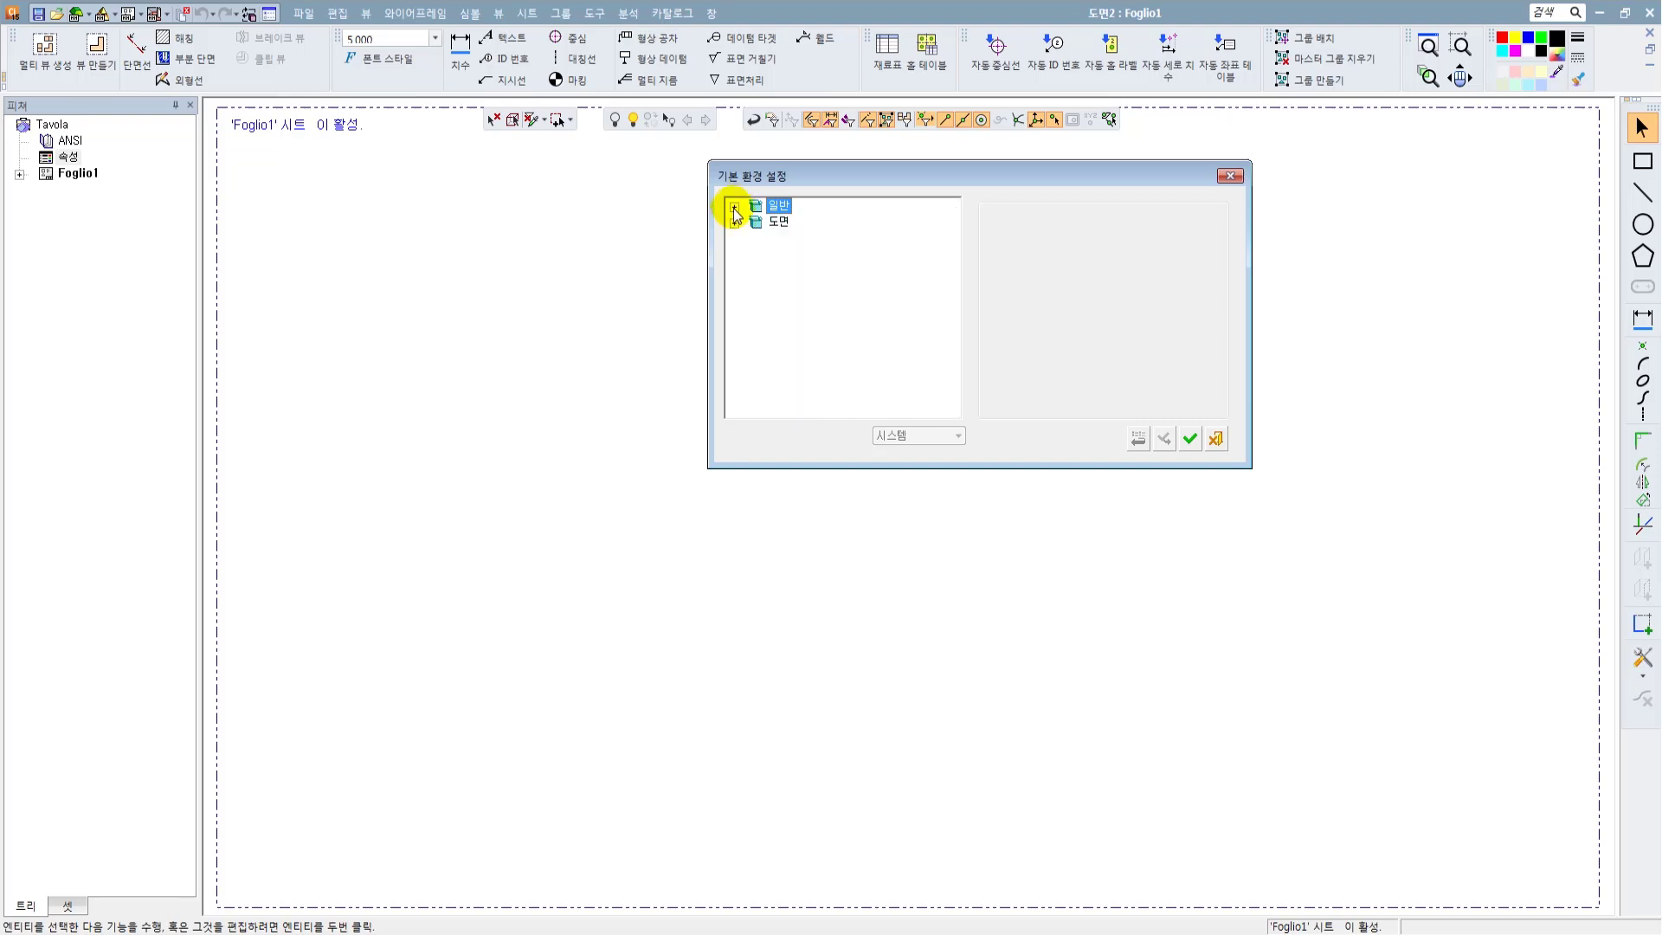
click(735, 224)
double_click(804, 270)
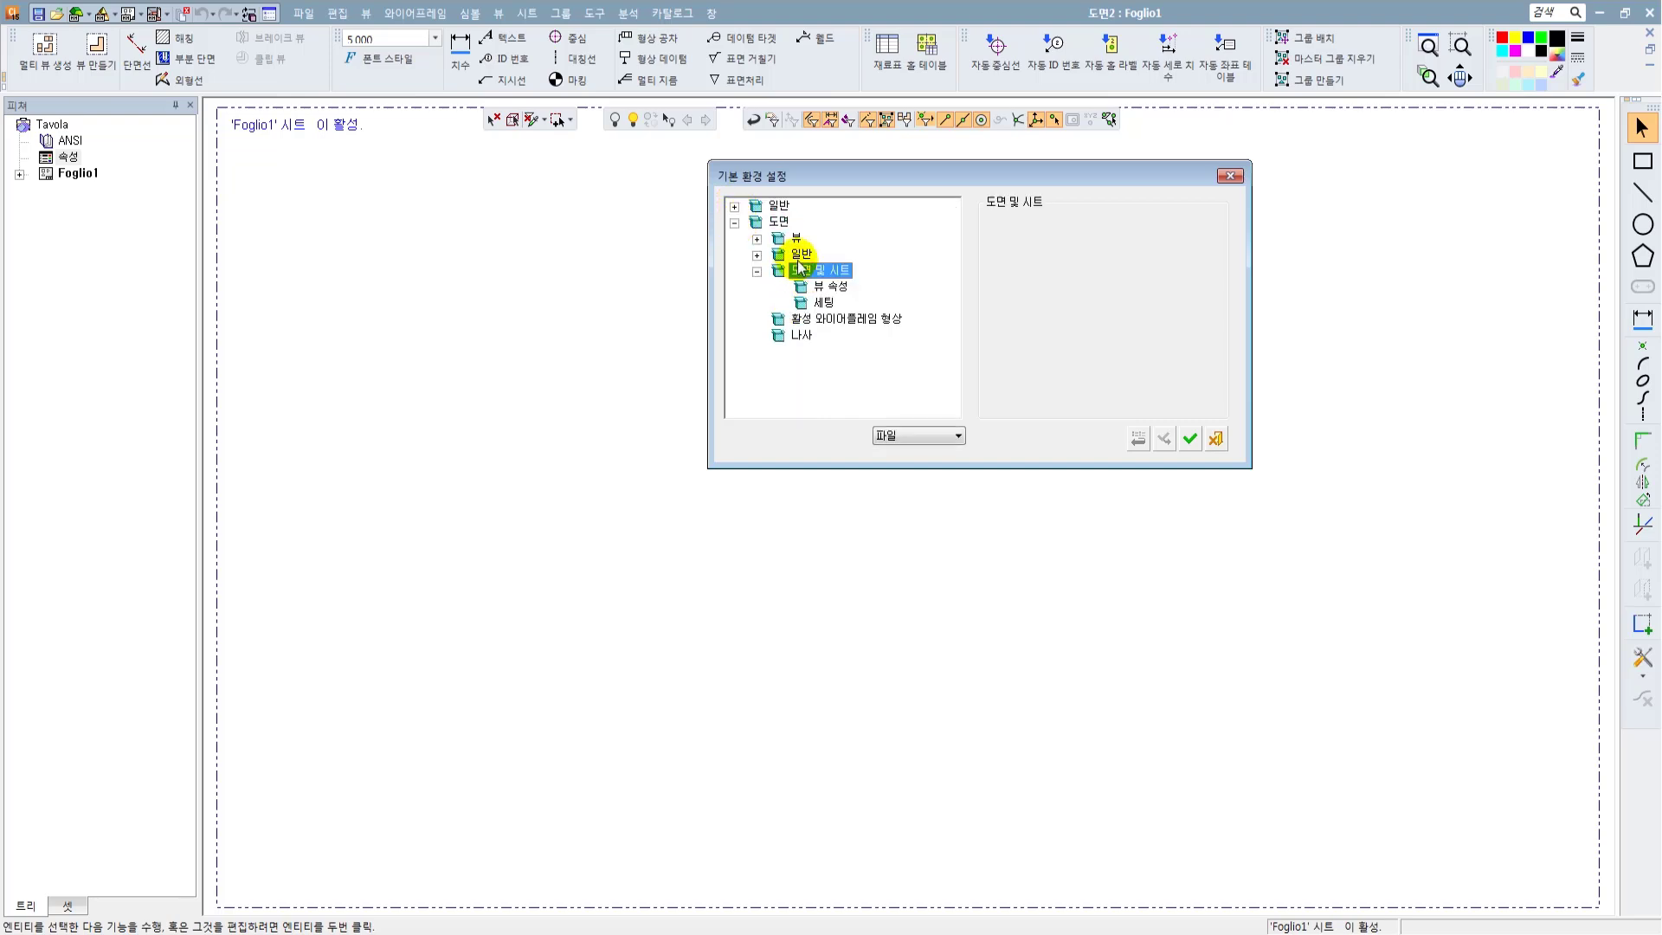
click(823, 303)
click(823, 303)
click(829, 286)
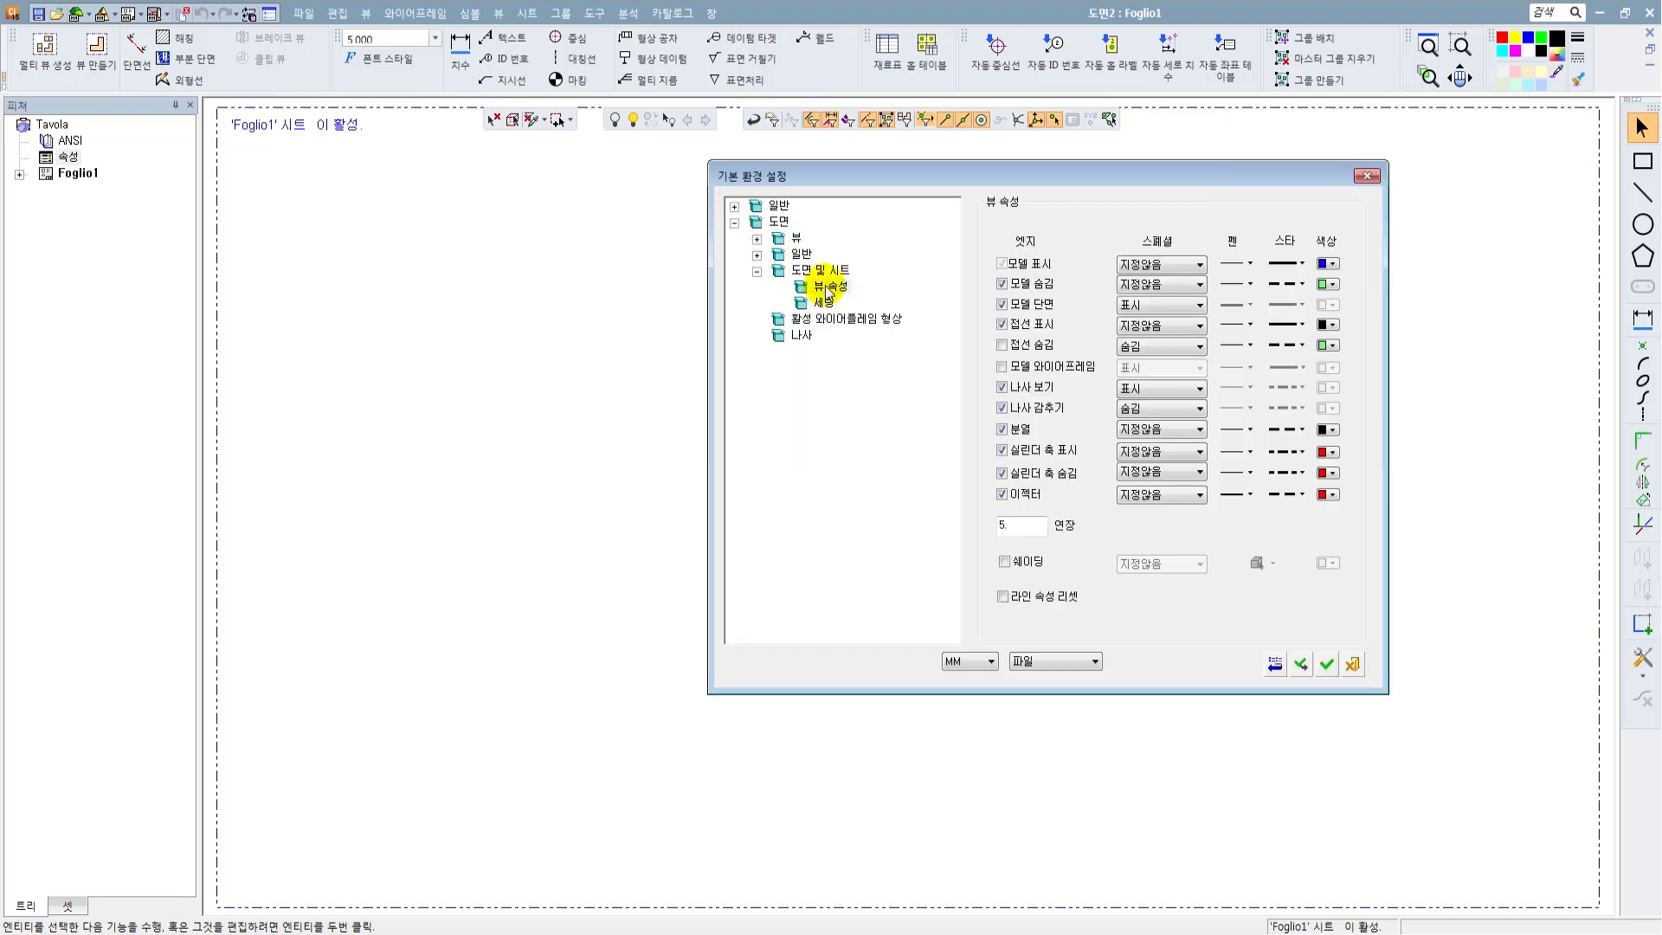
click(1333, 264)
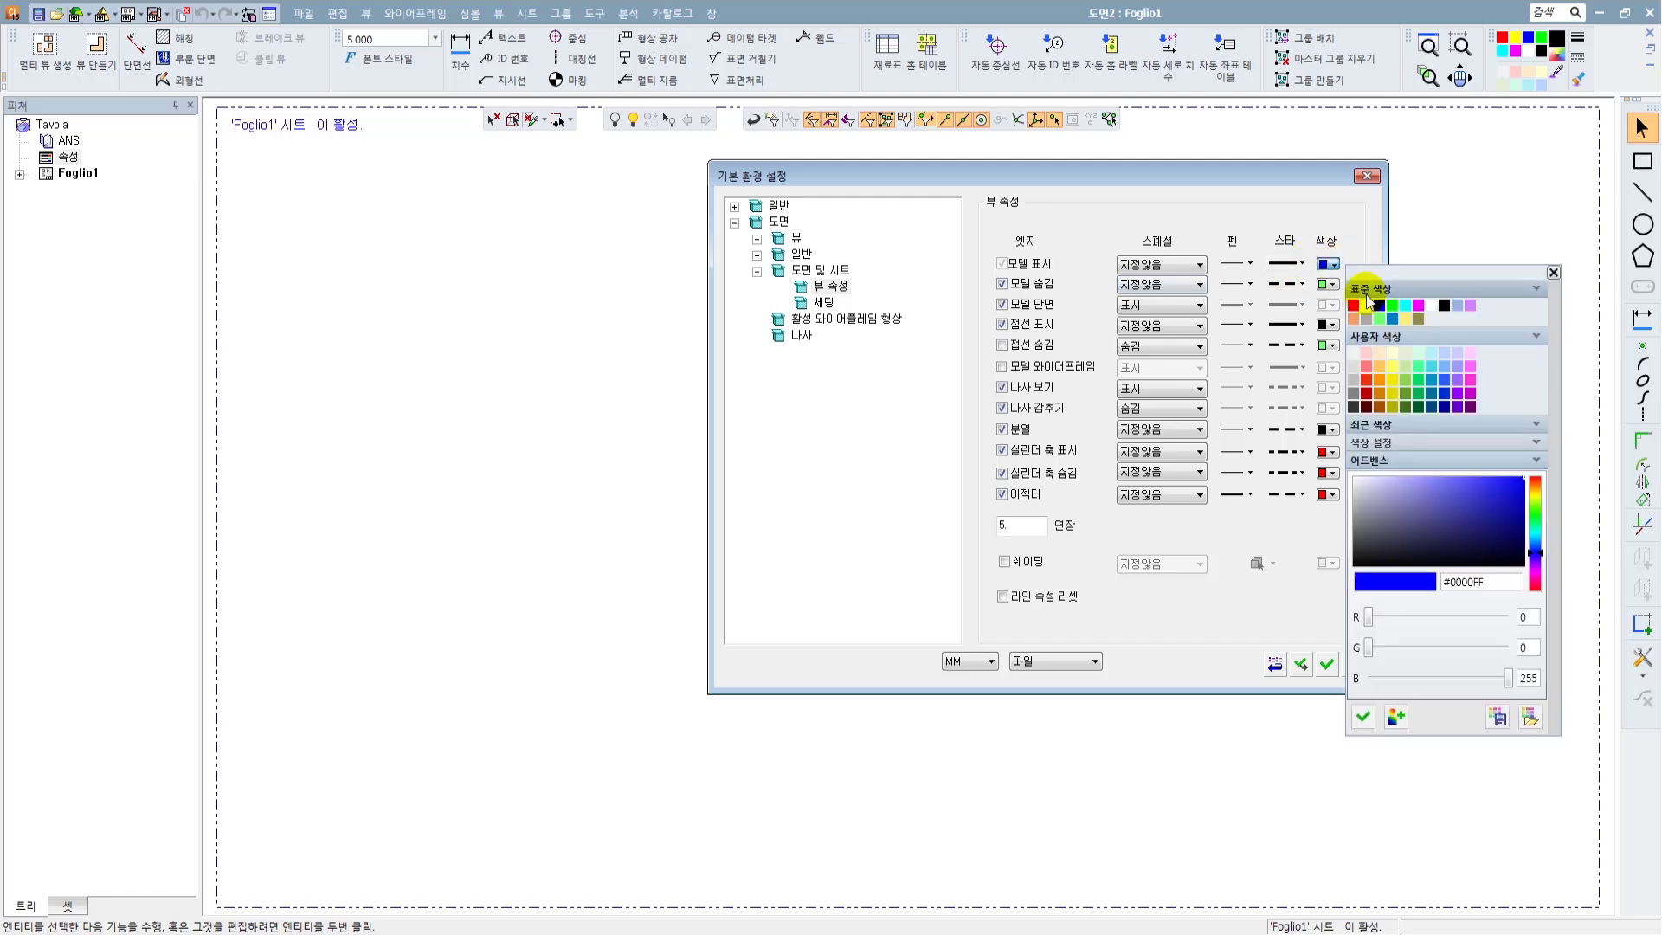
click(1443, 304)
click(1331, 284)
click(1441, 326)
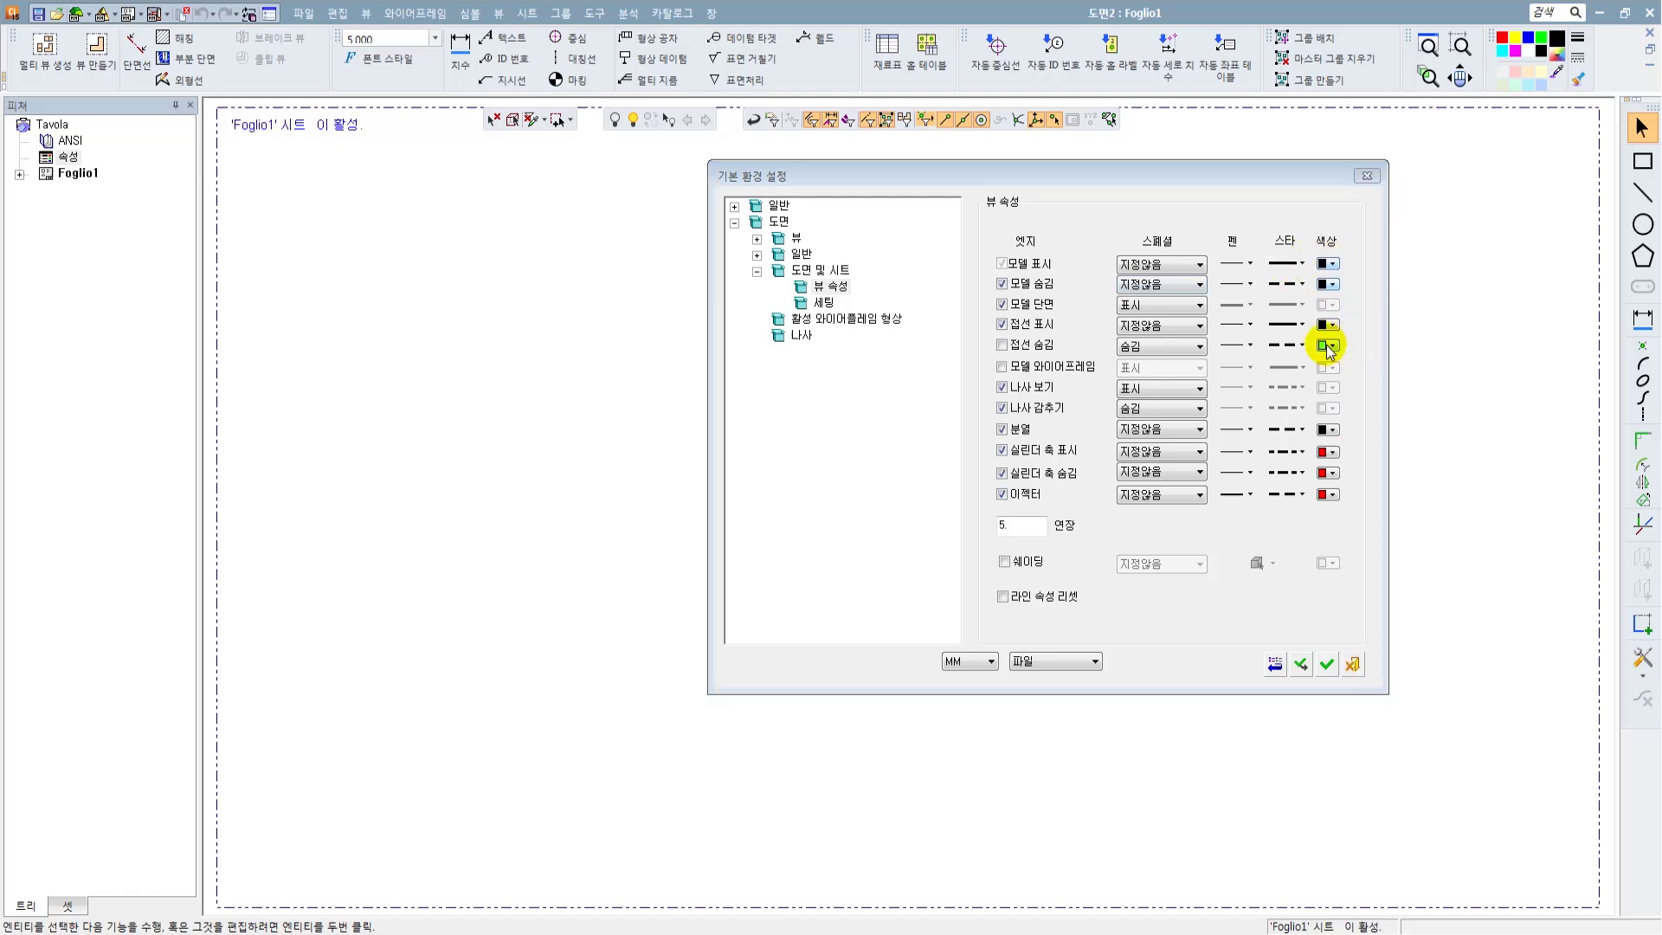
Step: Set the 접선 숨김, 실린더 축 표시, 실린더 축 숨김 and 이젝터 colours to black
click(1331, 345)
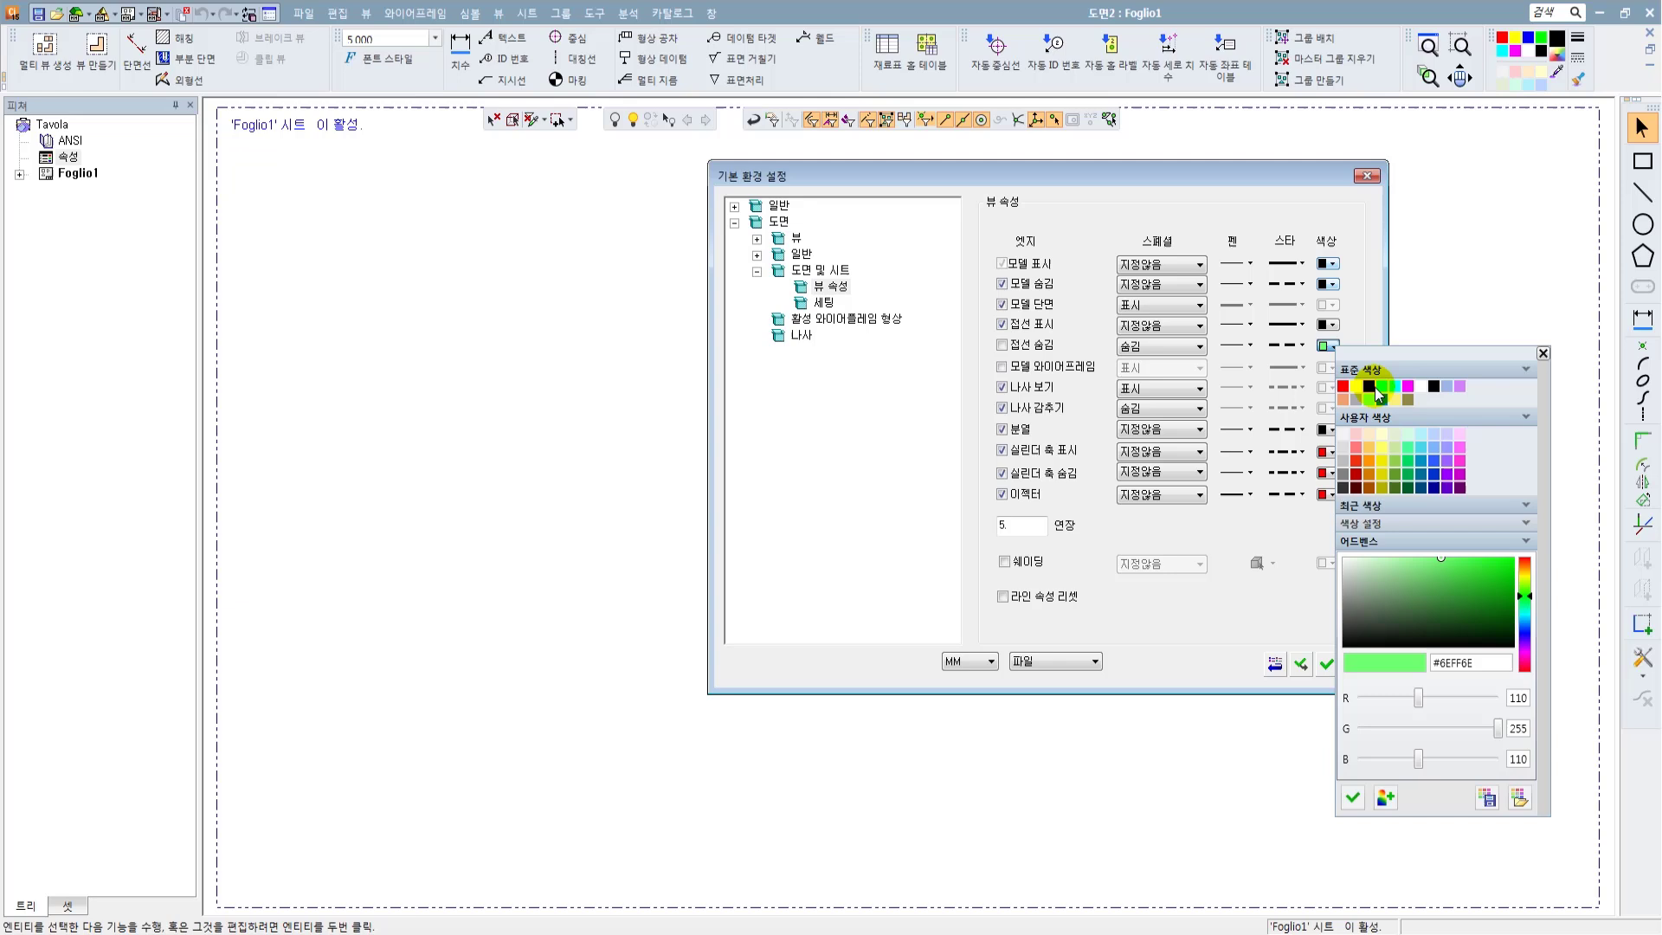
click(1433, 386)
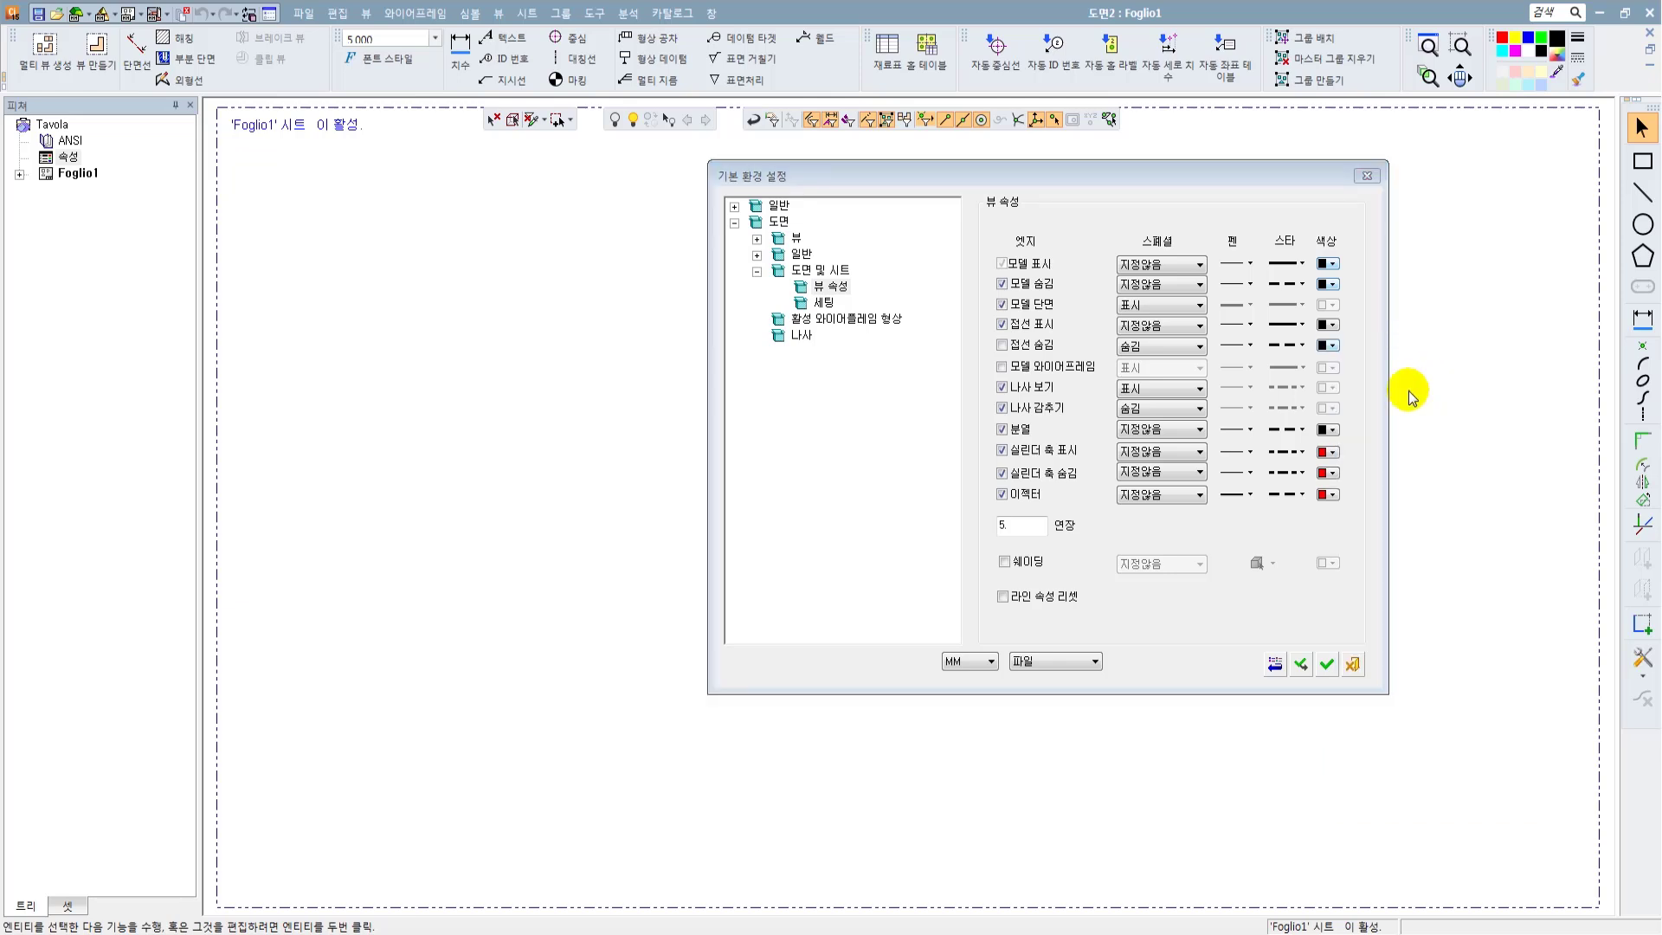
click(1331, 451)
click(1441, 492)
click(1331, 473)
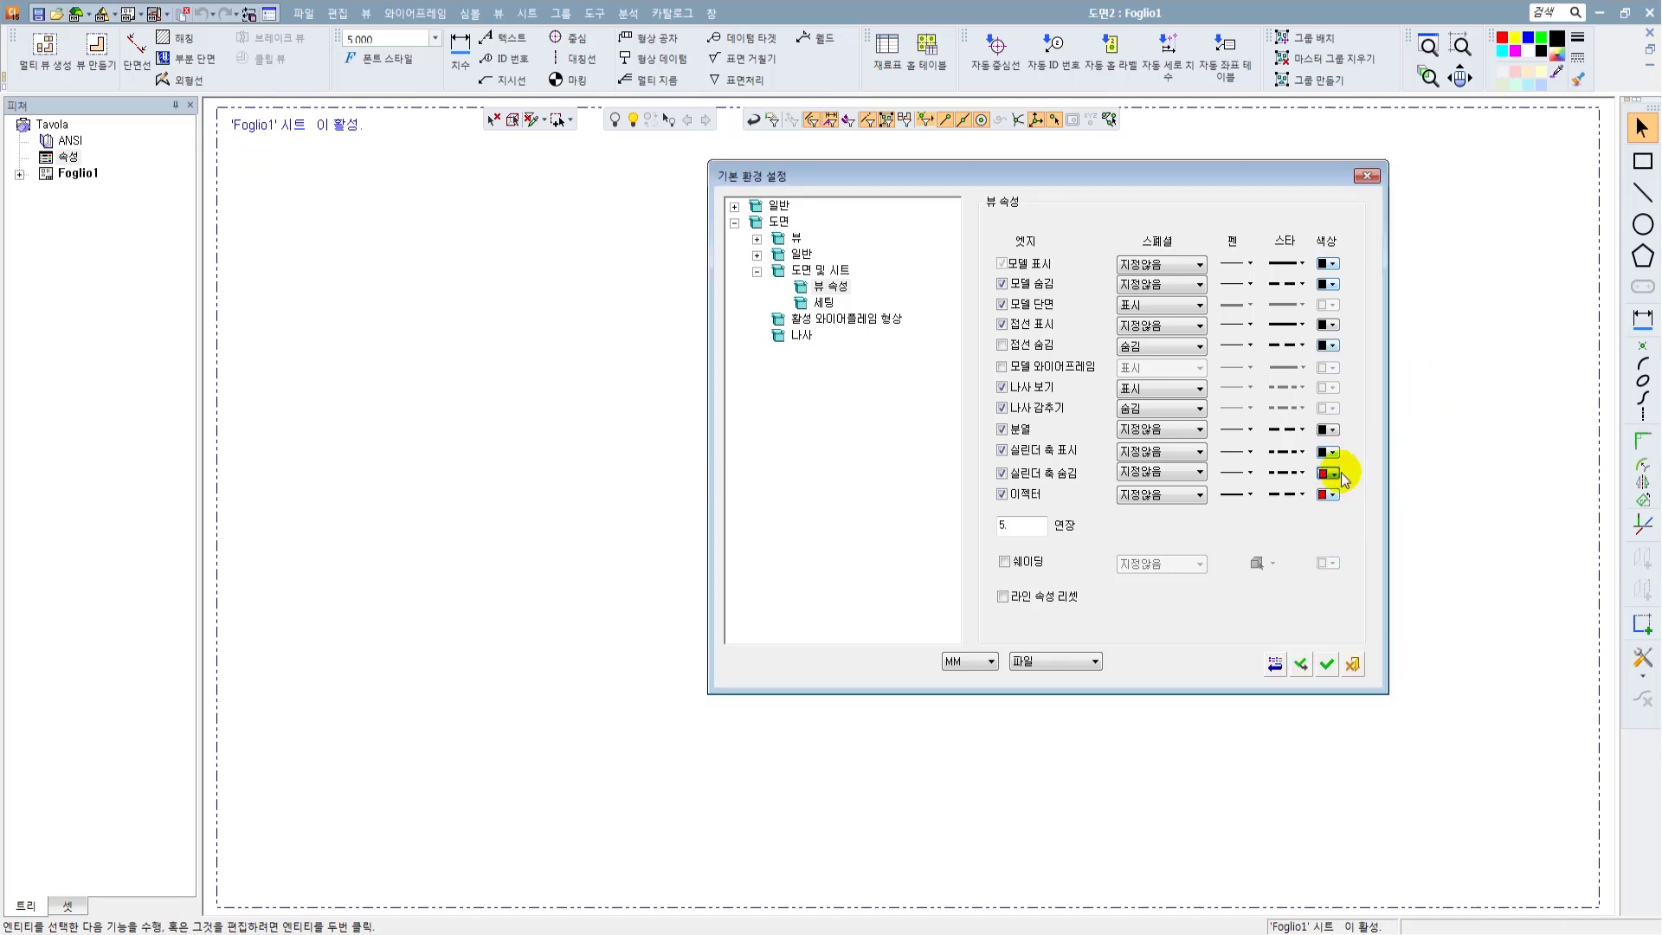
click(1438, 493)
click(1331, 495)
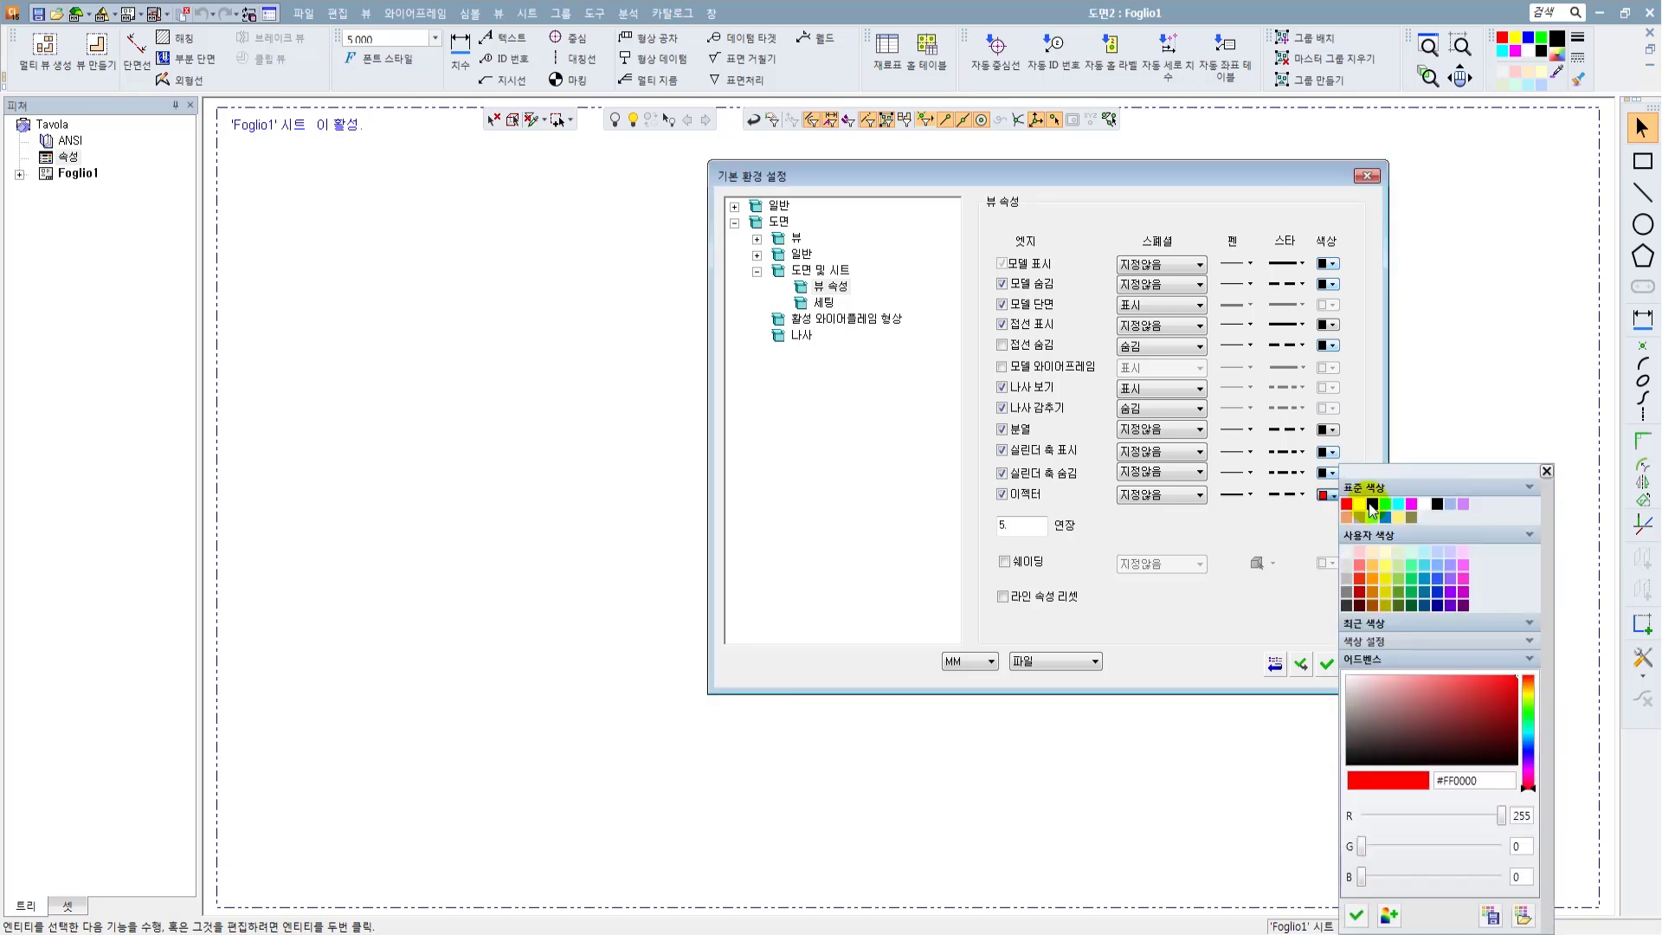
click(1437, 495)
Step: Apply the view attribute preferences to the whole application (전체 어플리케이션) and close the drawing without saving it
click(1094, 662)
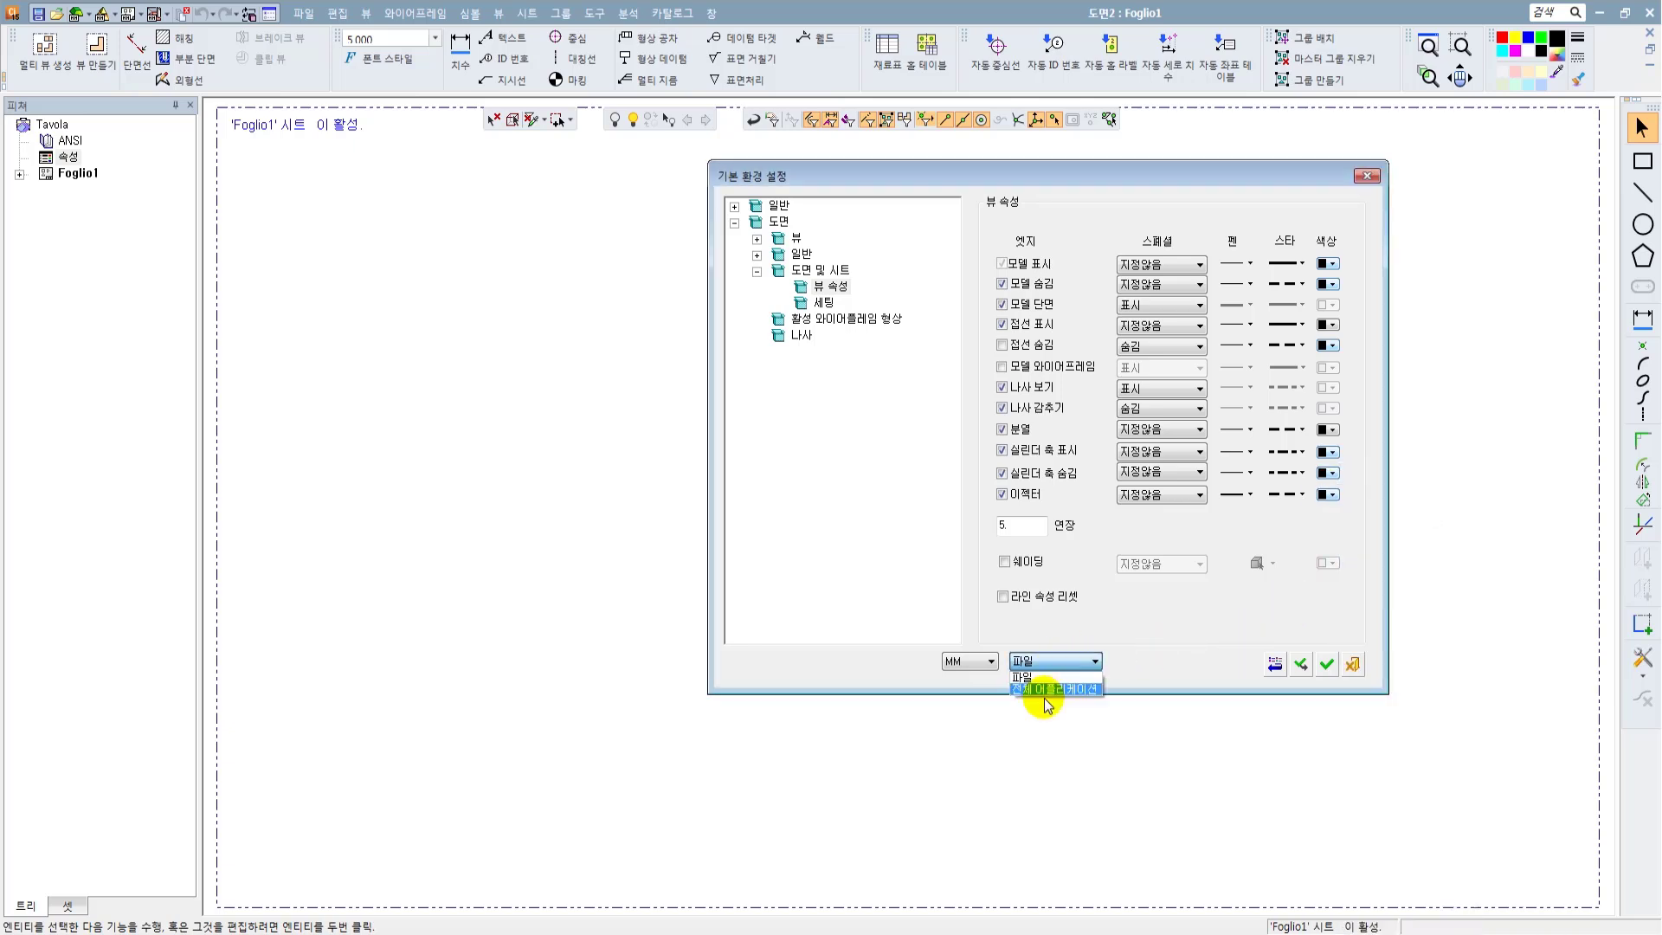
click(1047, 690)
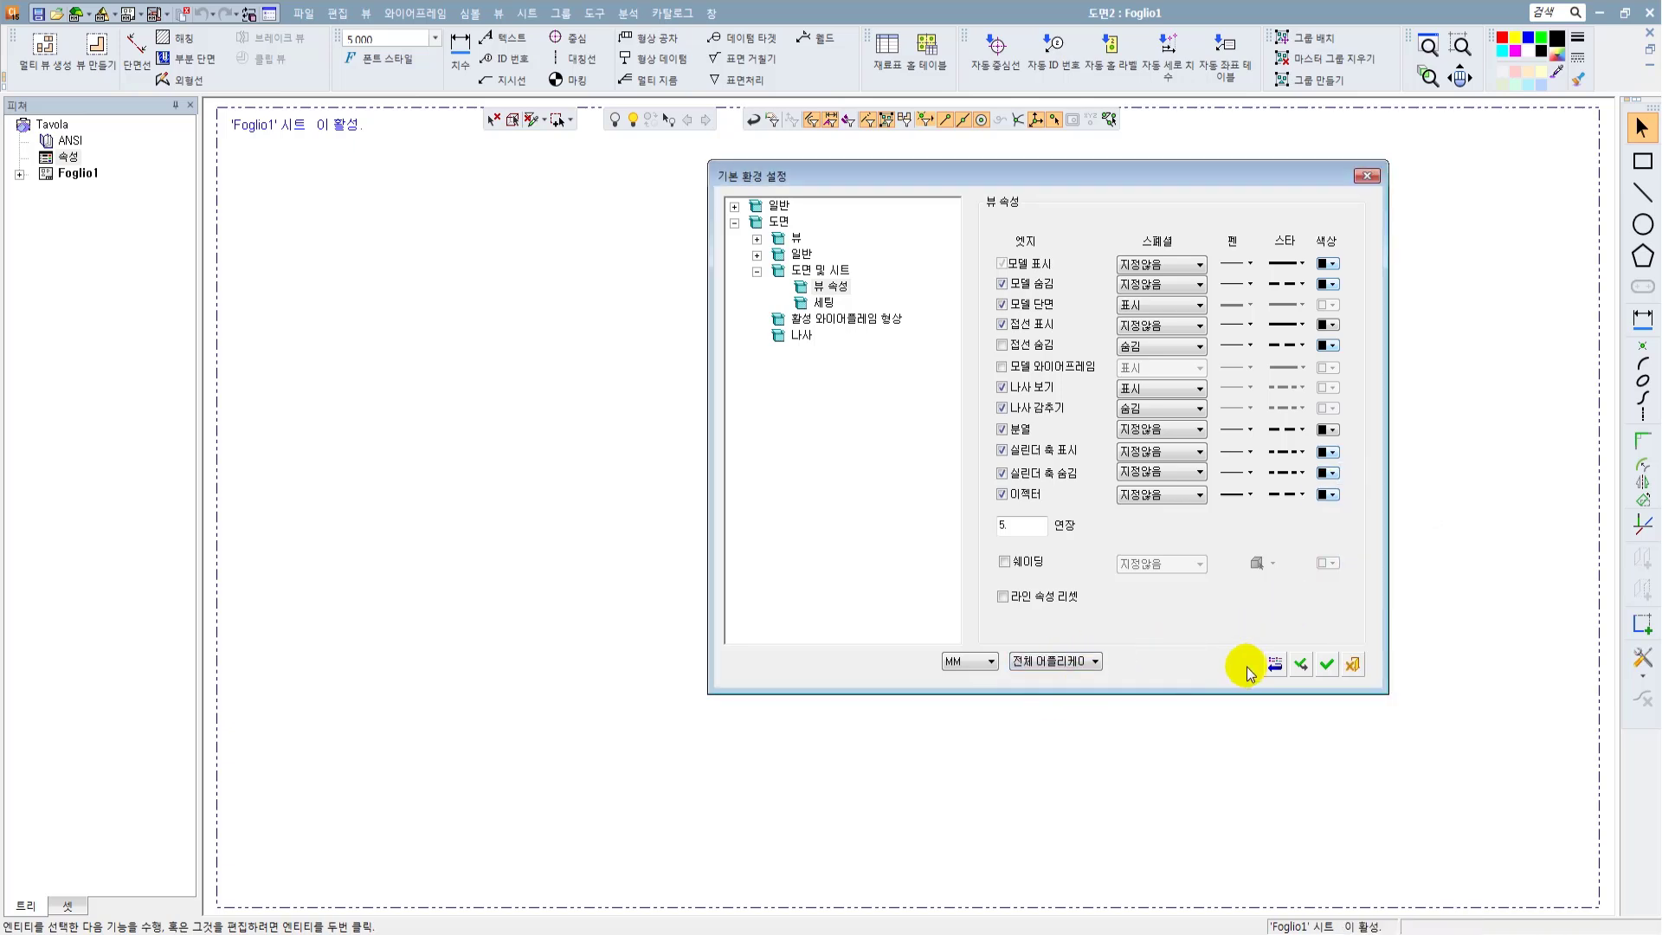
click(1326, 664)
click(1650, 38)
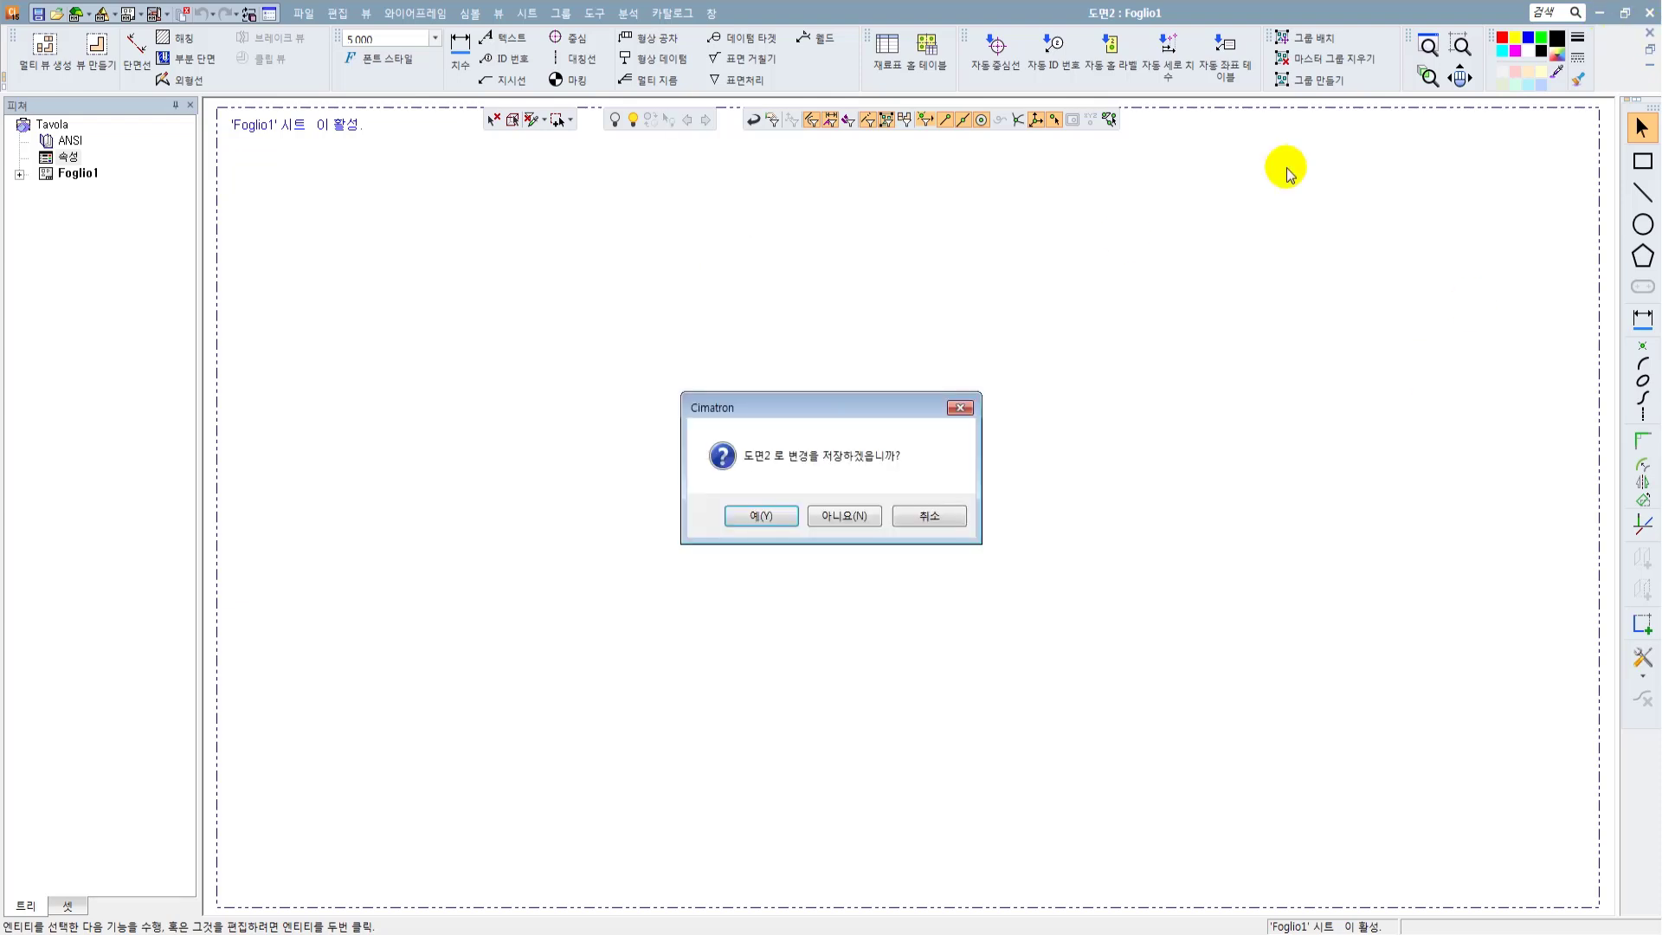
click(850, 516)
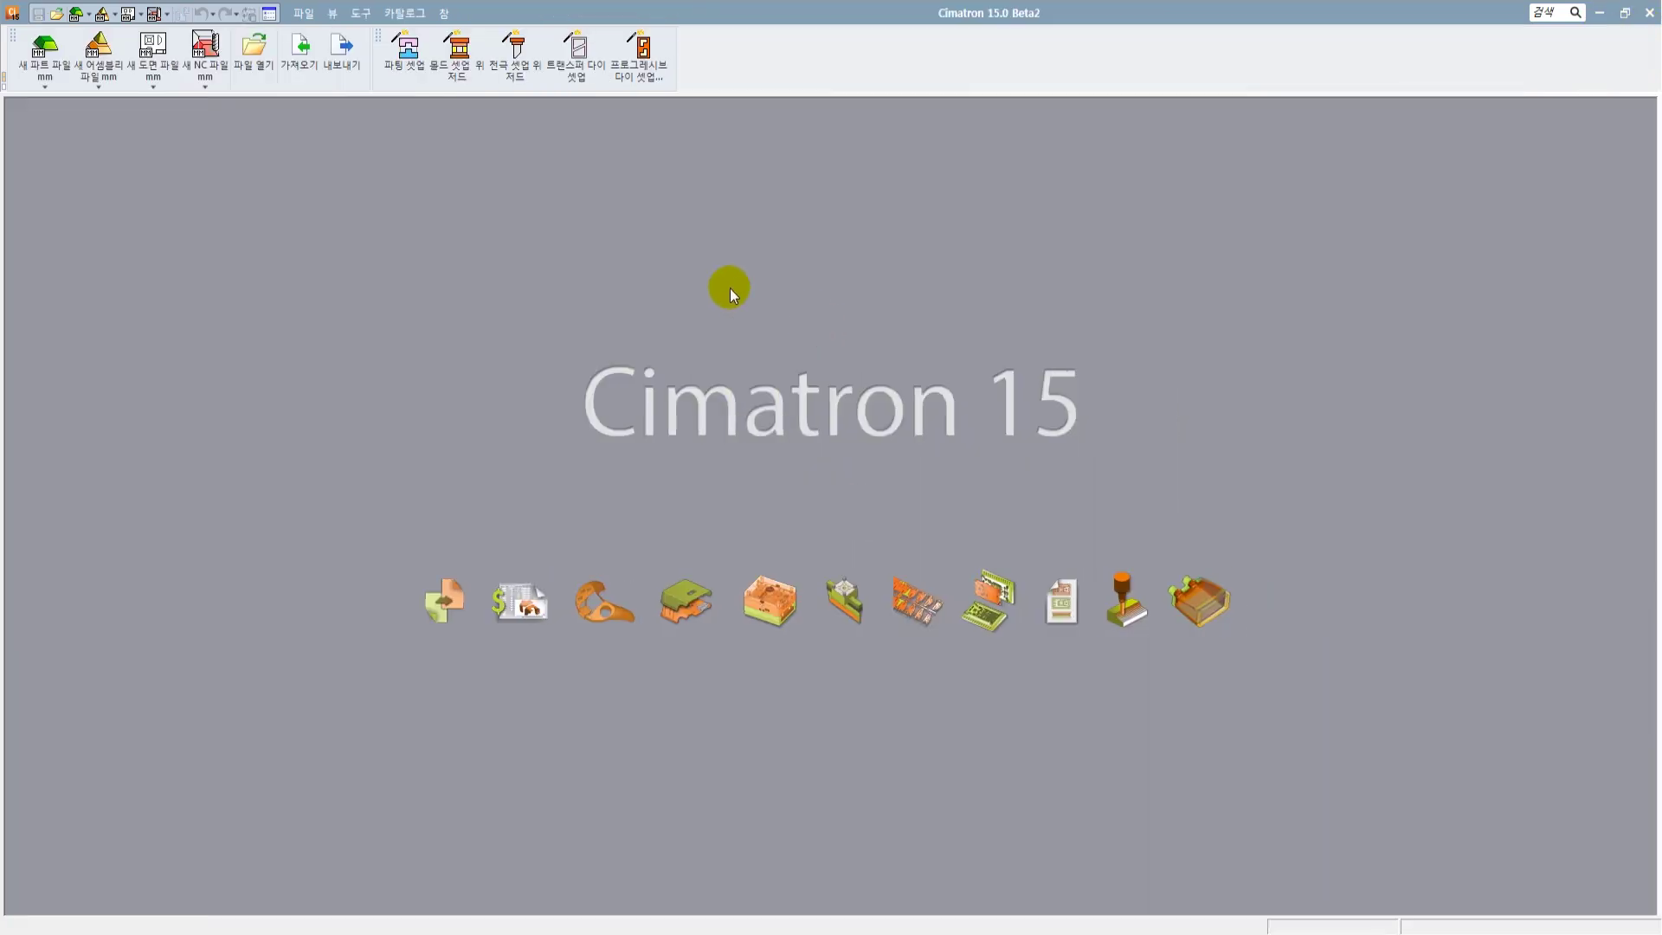
Step: Create a new mm drawing, check the edge colours in its view attributes, and close the drawing without saving
click(152, 48)
double_click(60, 155)
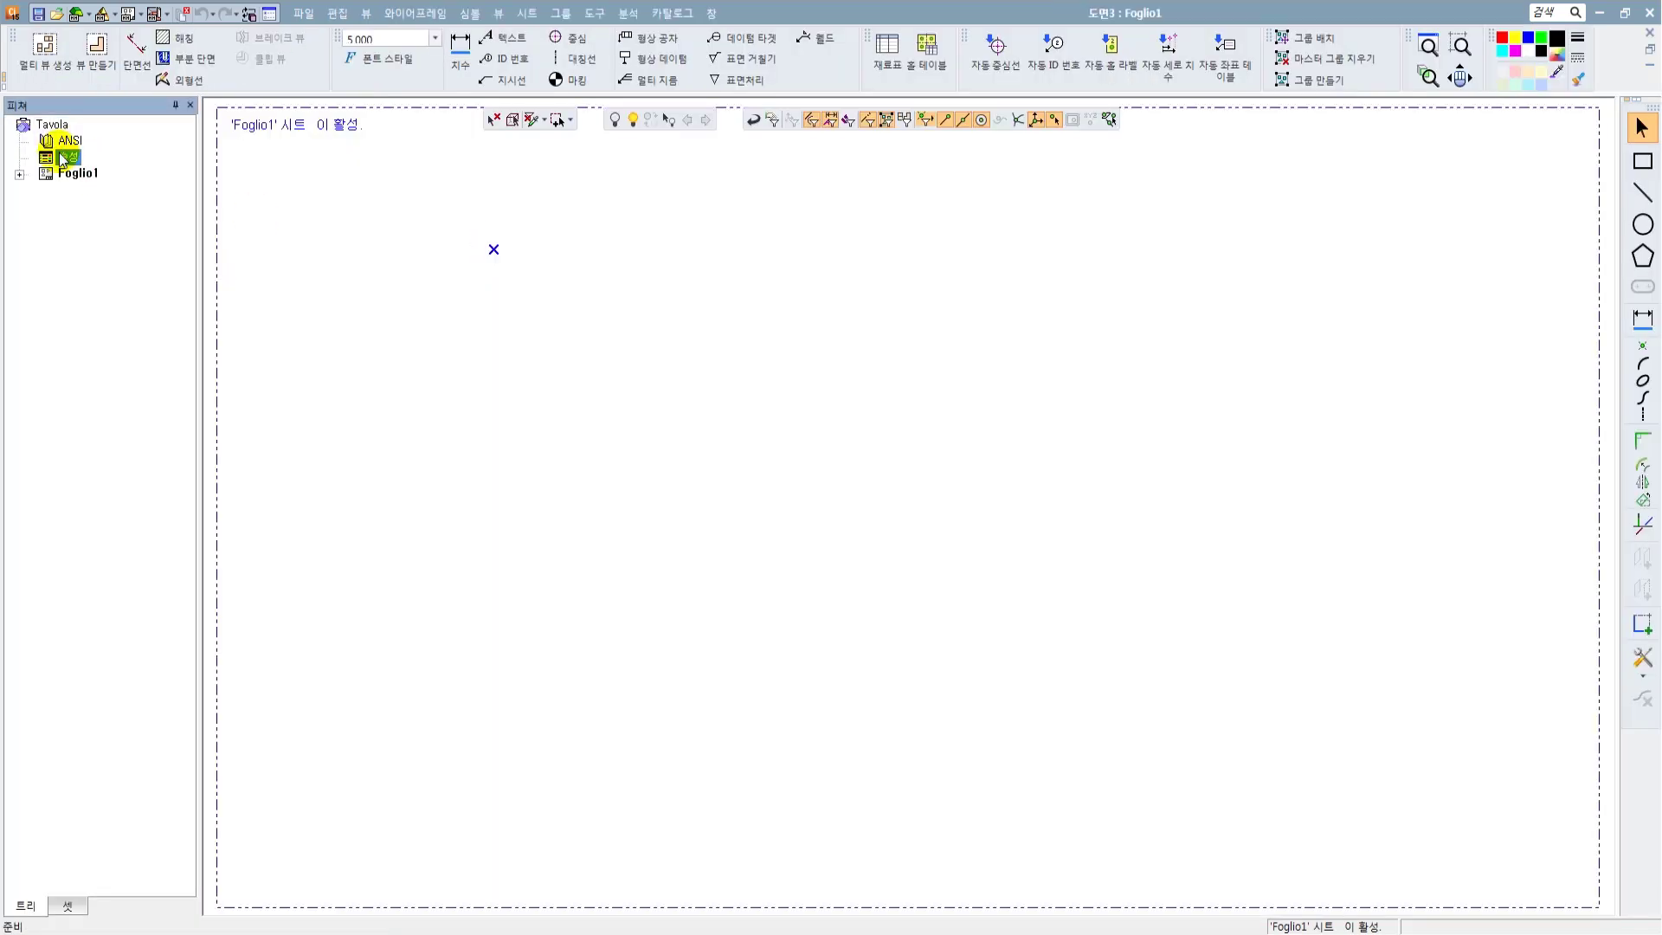
drag(555, 221, 513, 224)
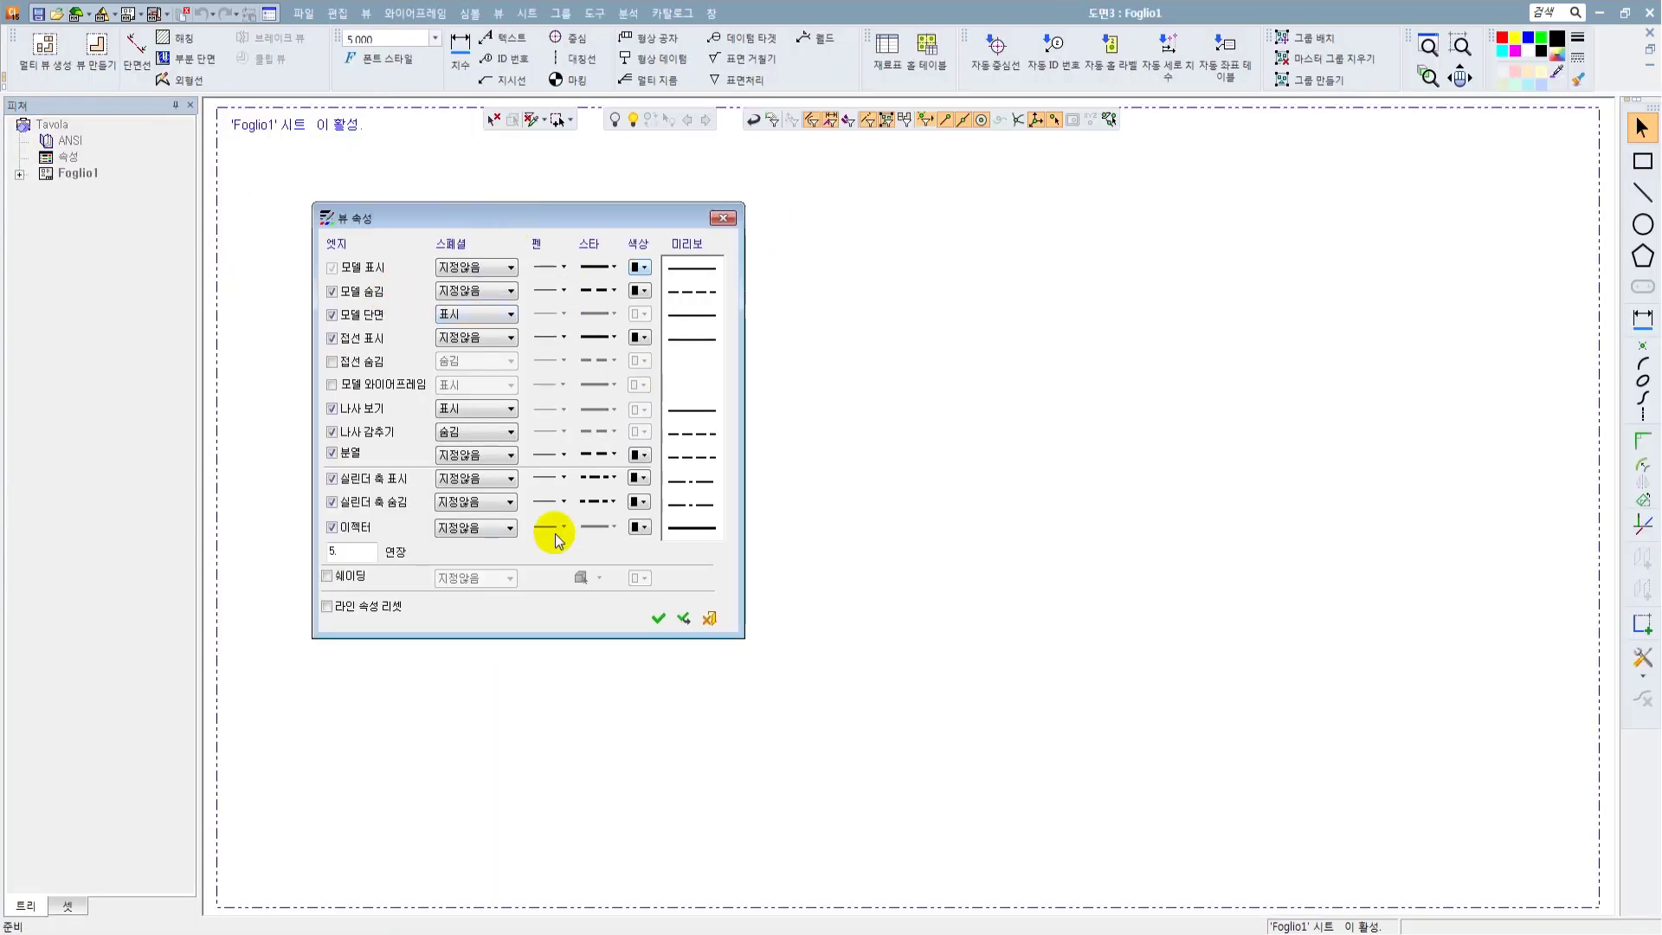
click(709, 617)
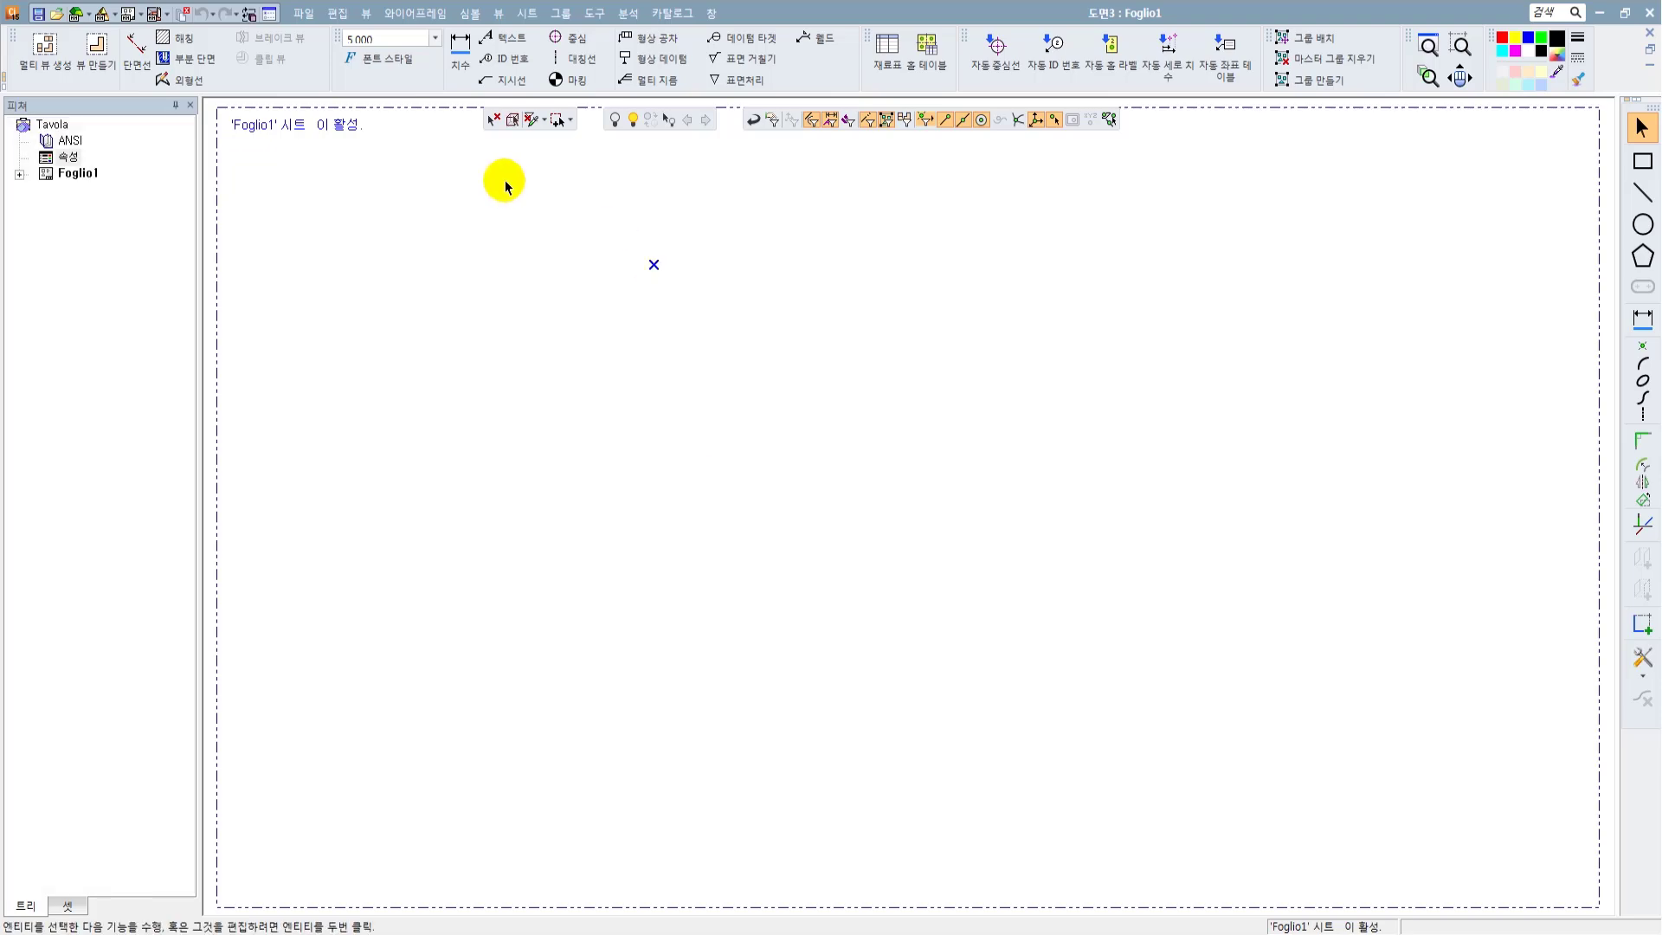
click(303, 13)
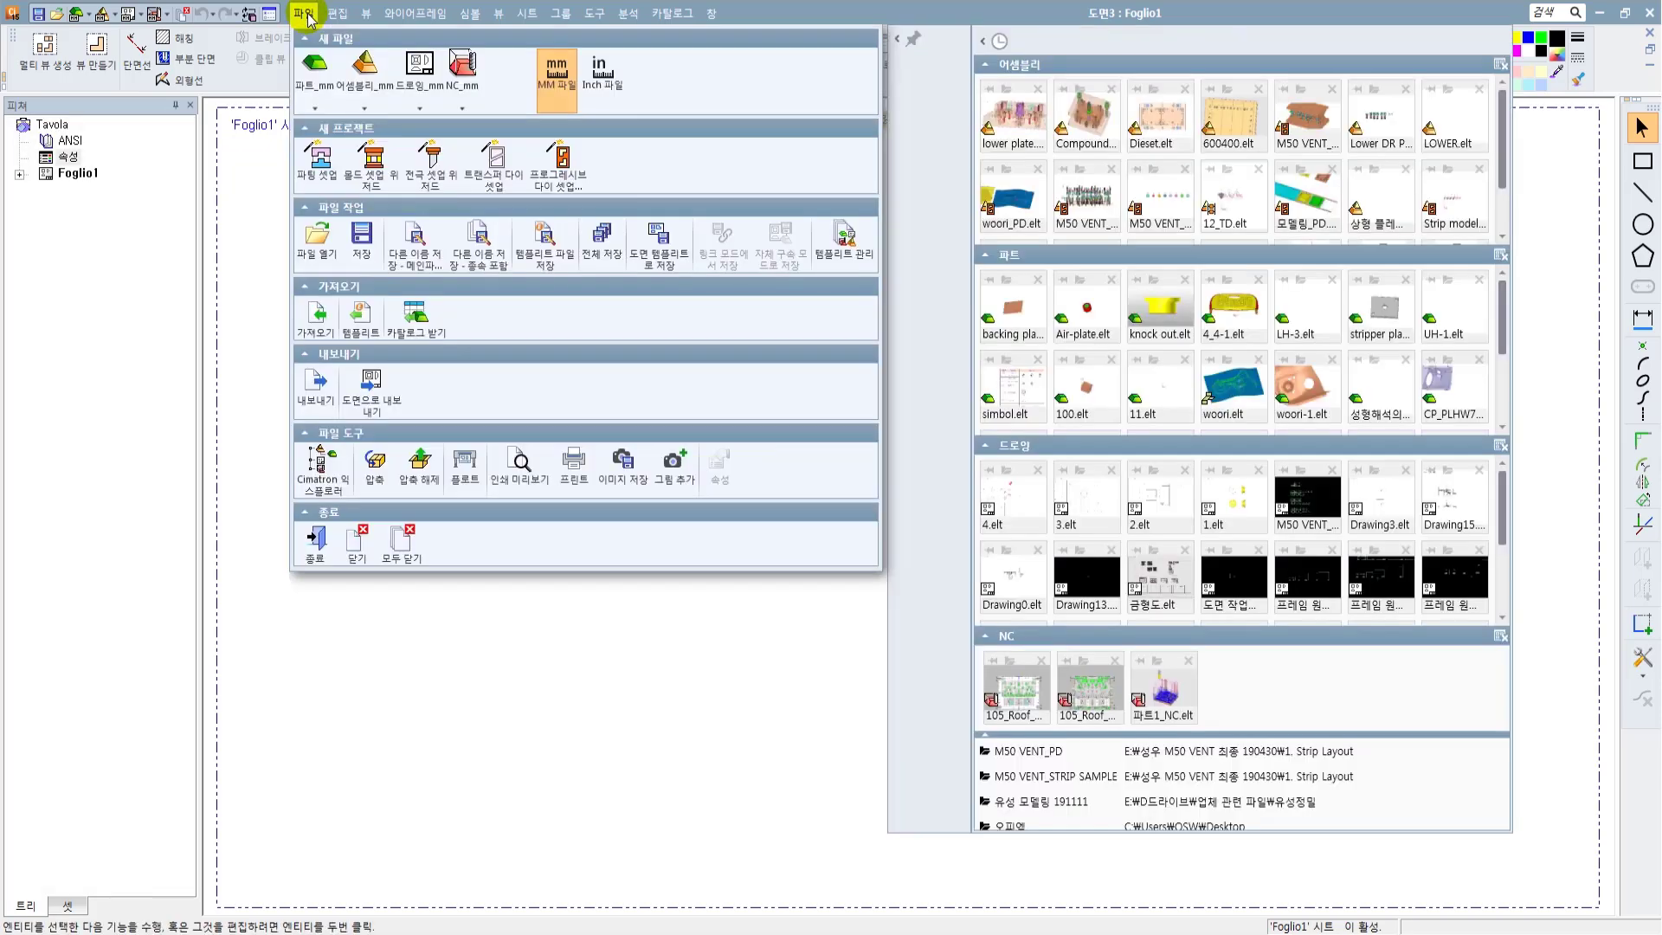
click(241, 217)
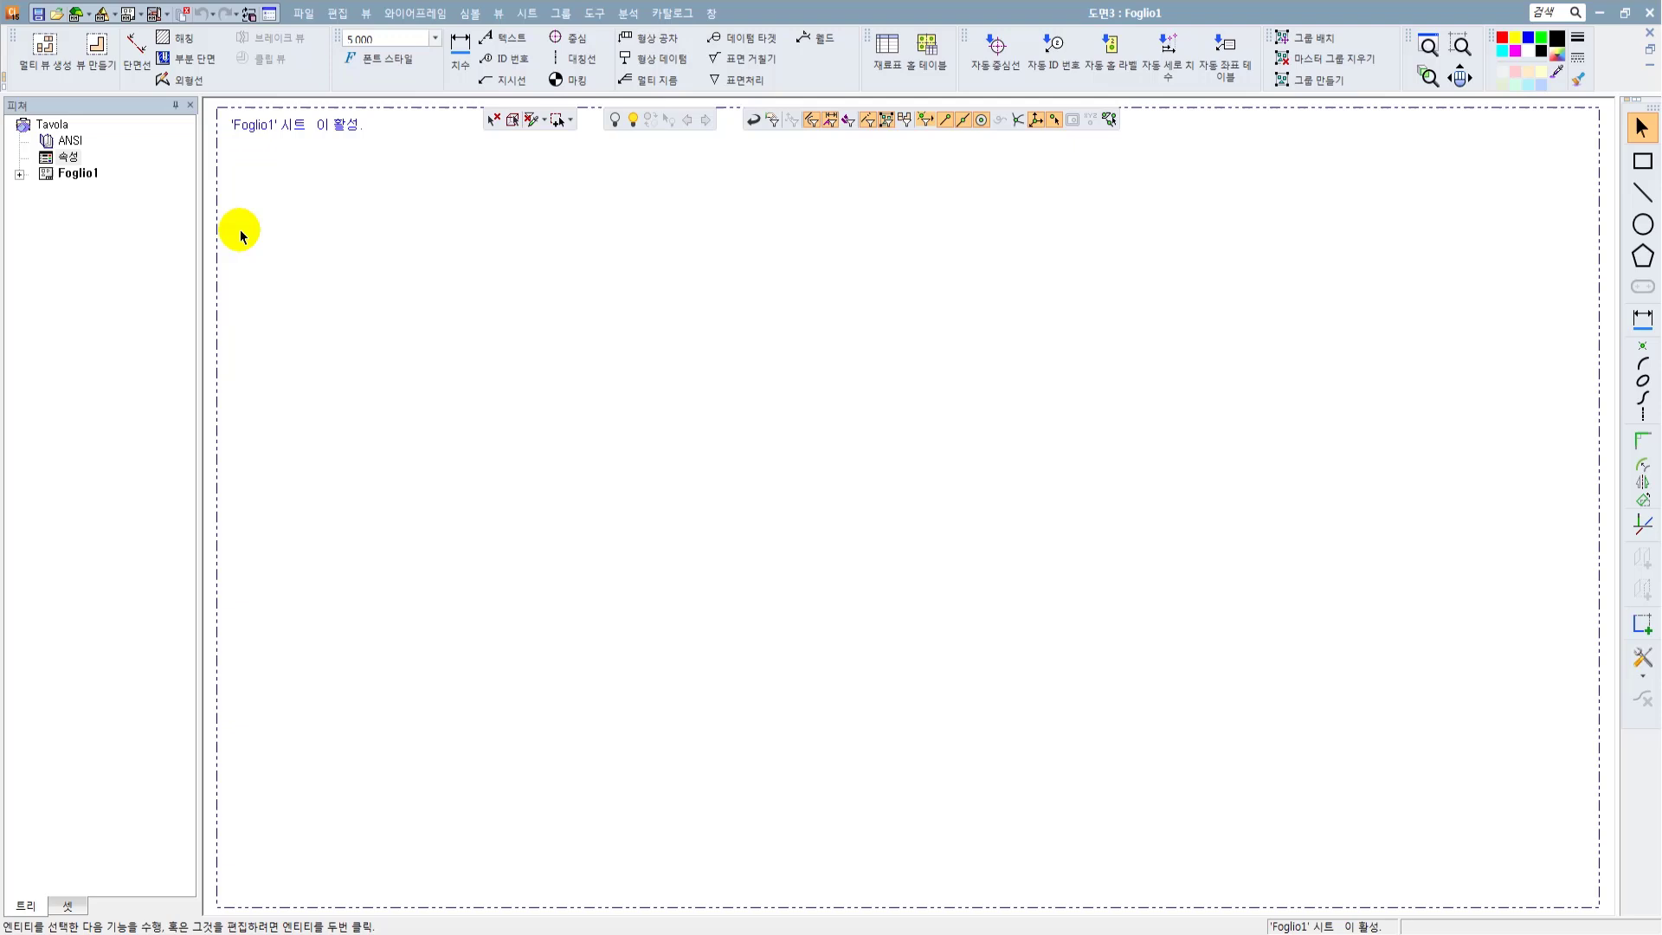
click(1644, 36)
click(856, 514)
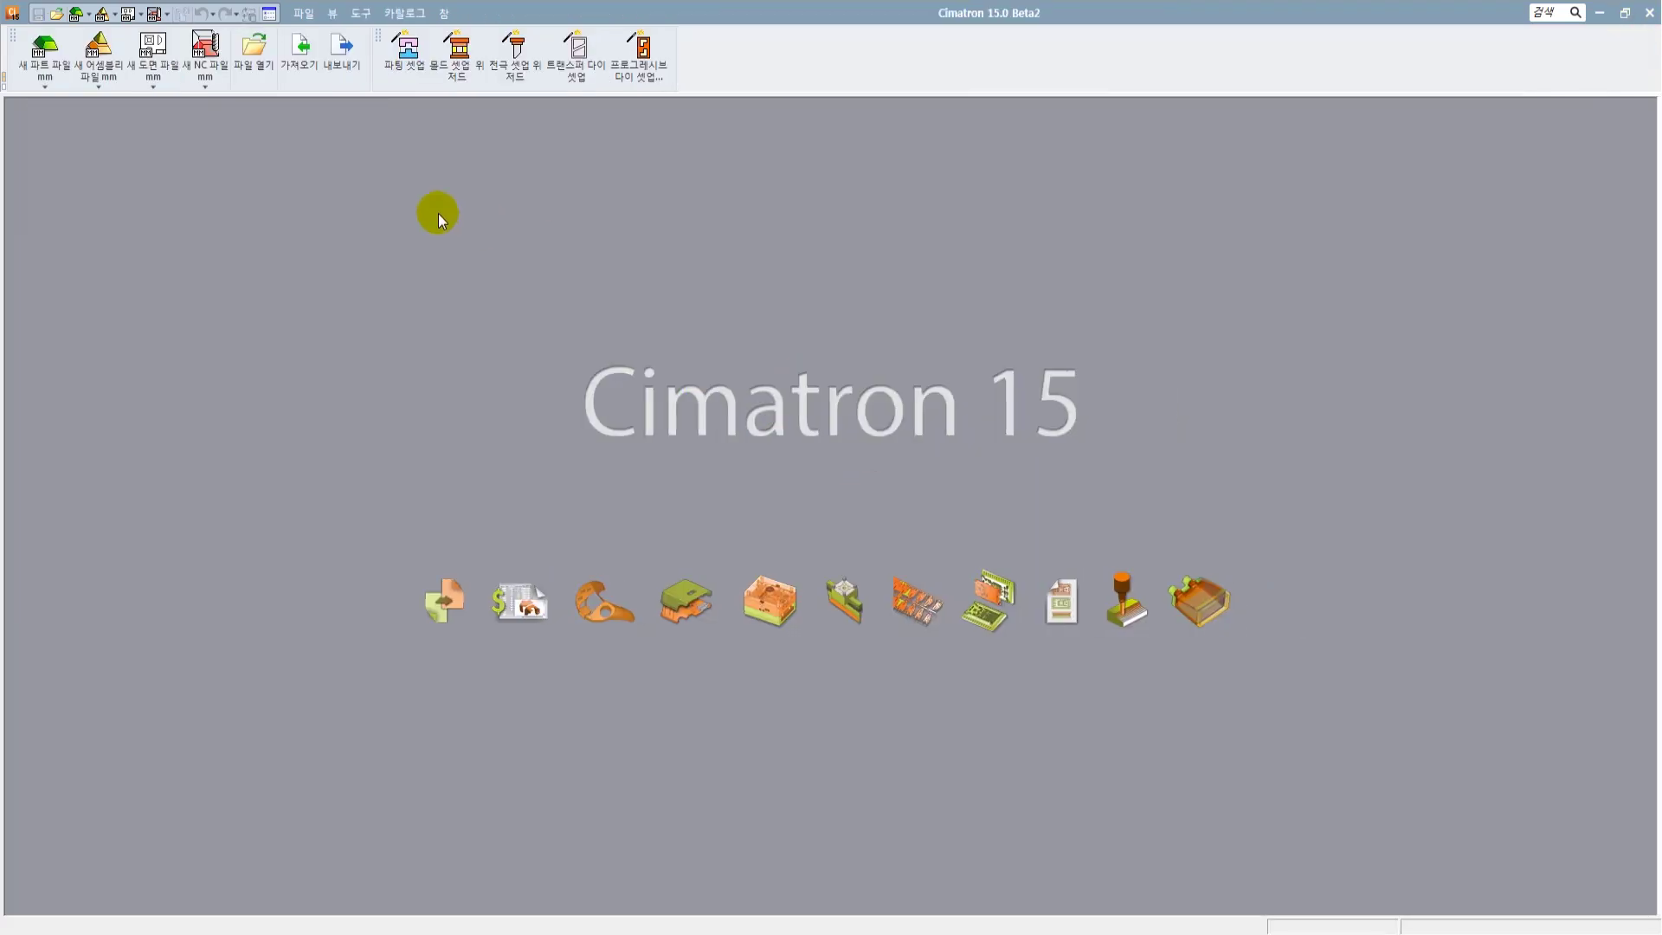
Step: Create a new drawing from the saved template 도면 표준-1
click(157, 59)
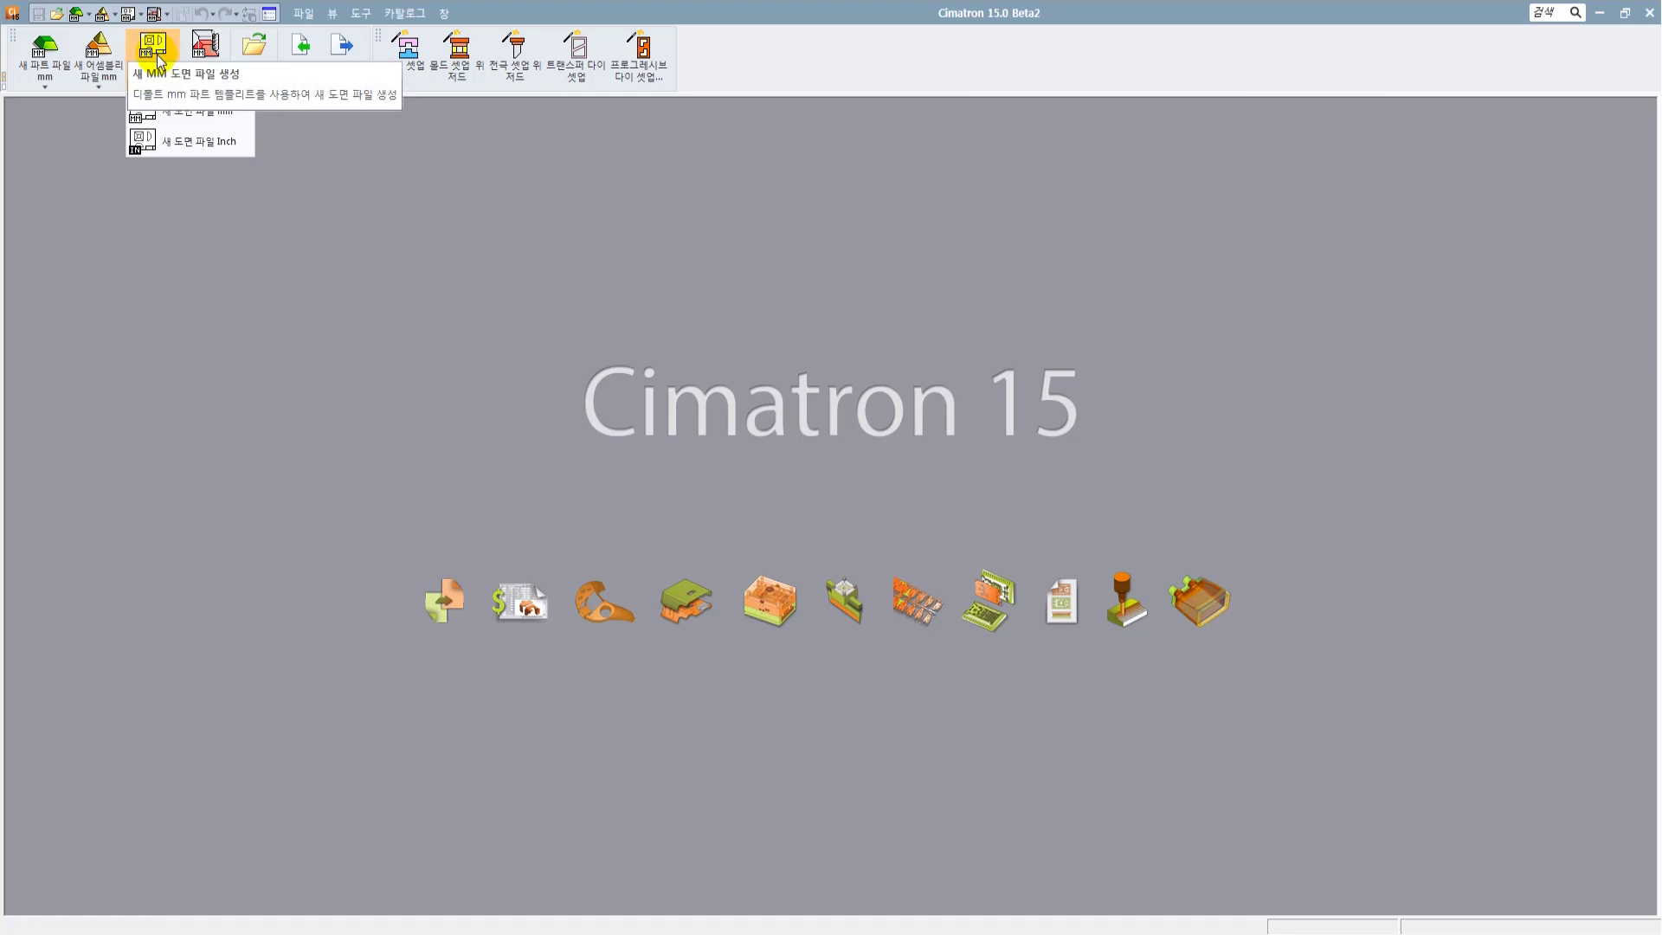
click(363, 197)
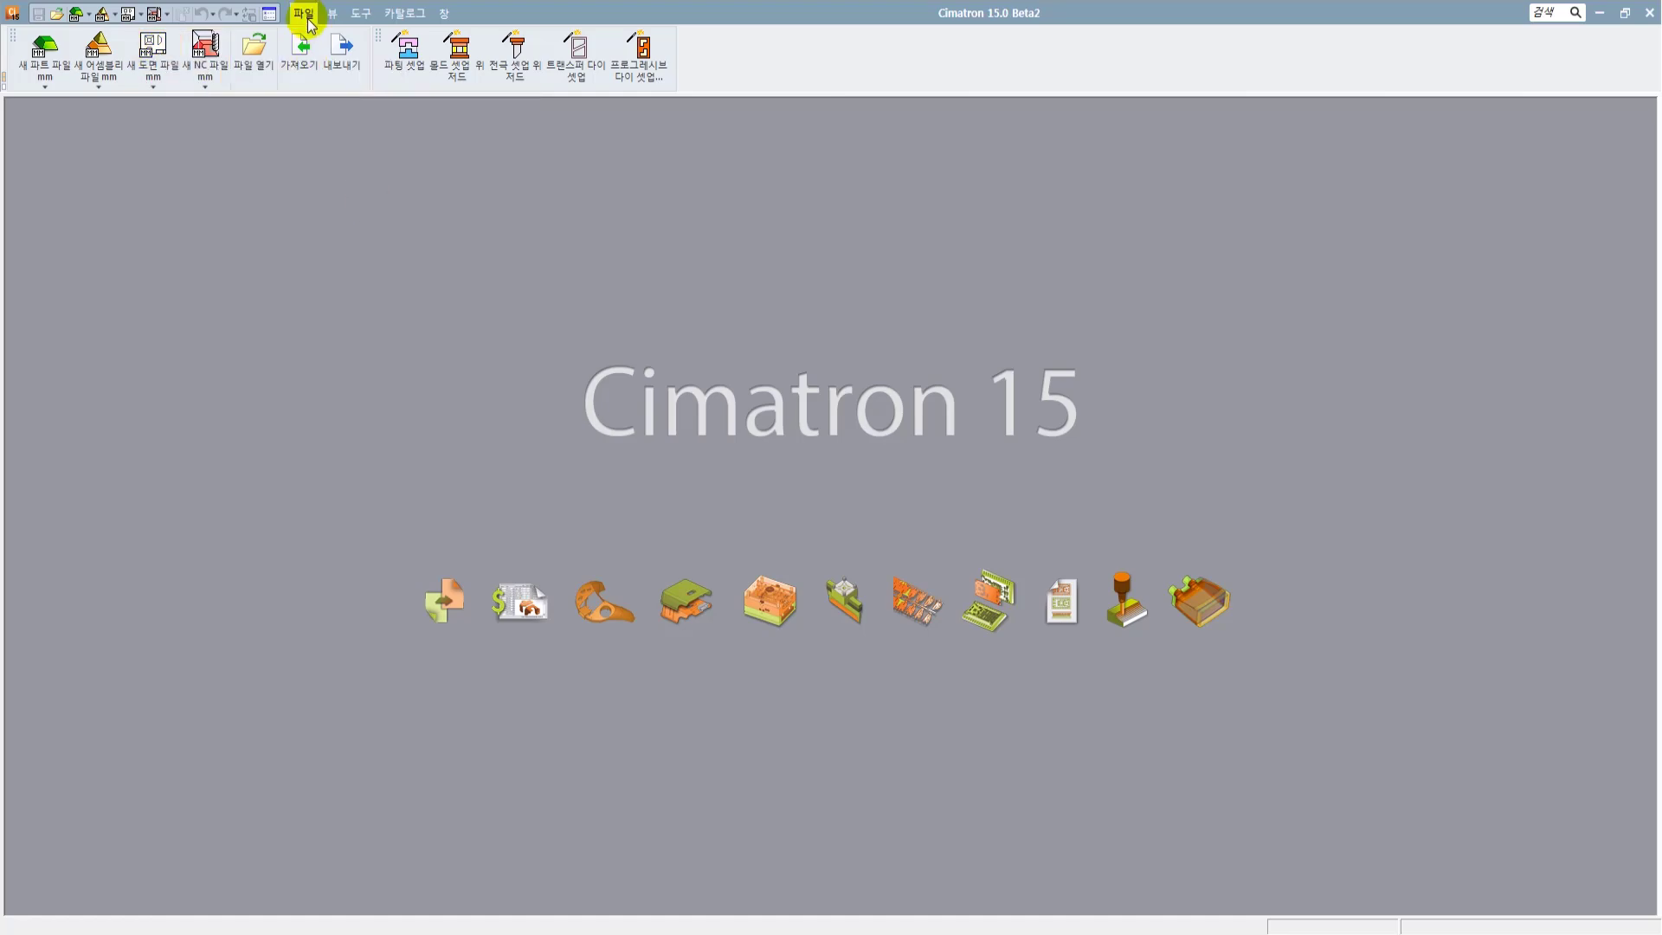
click(308, 21)
click(419, 110)
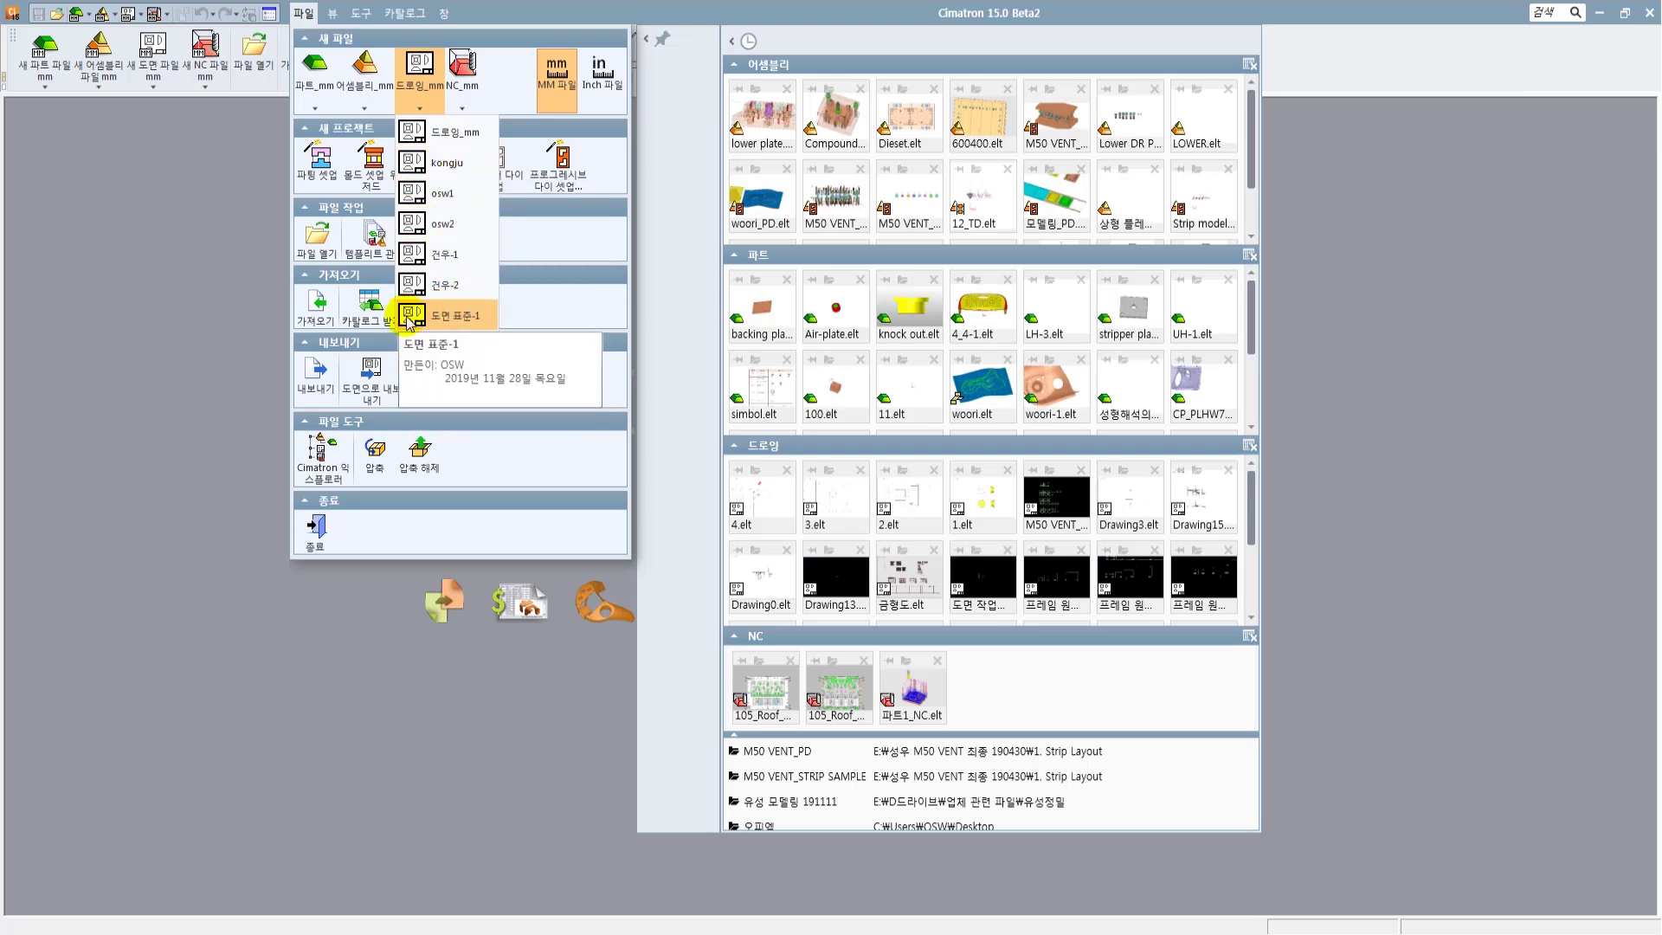
click(452, 320)
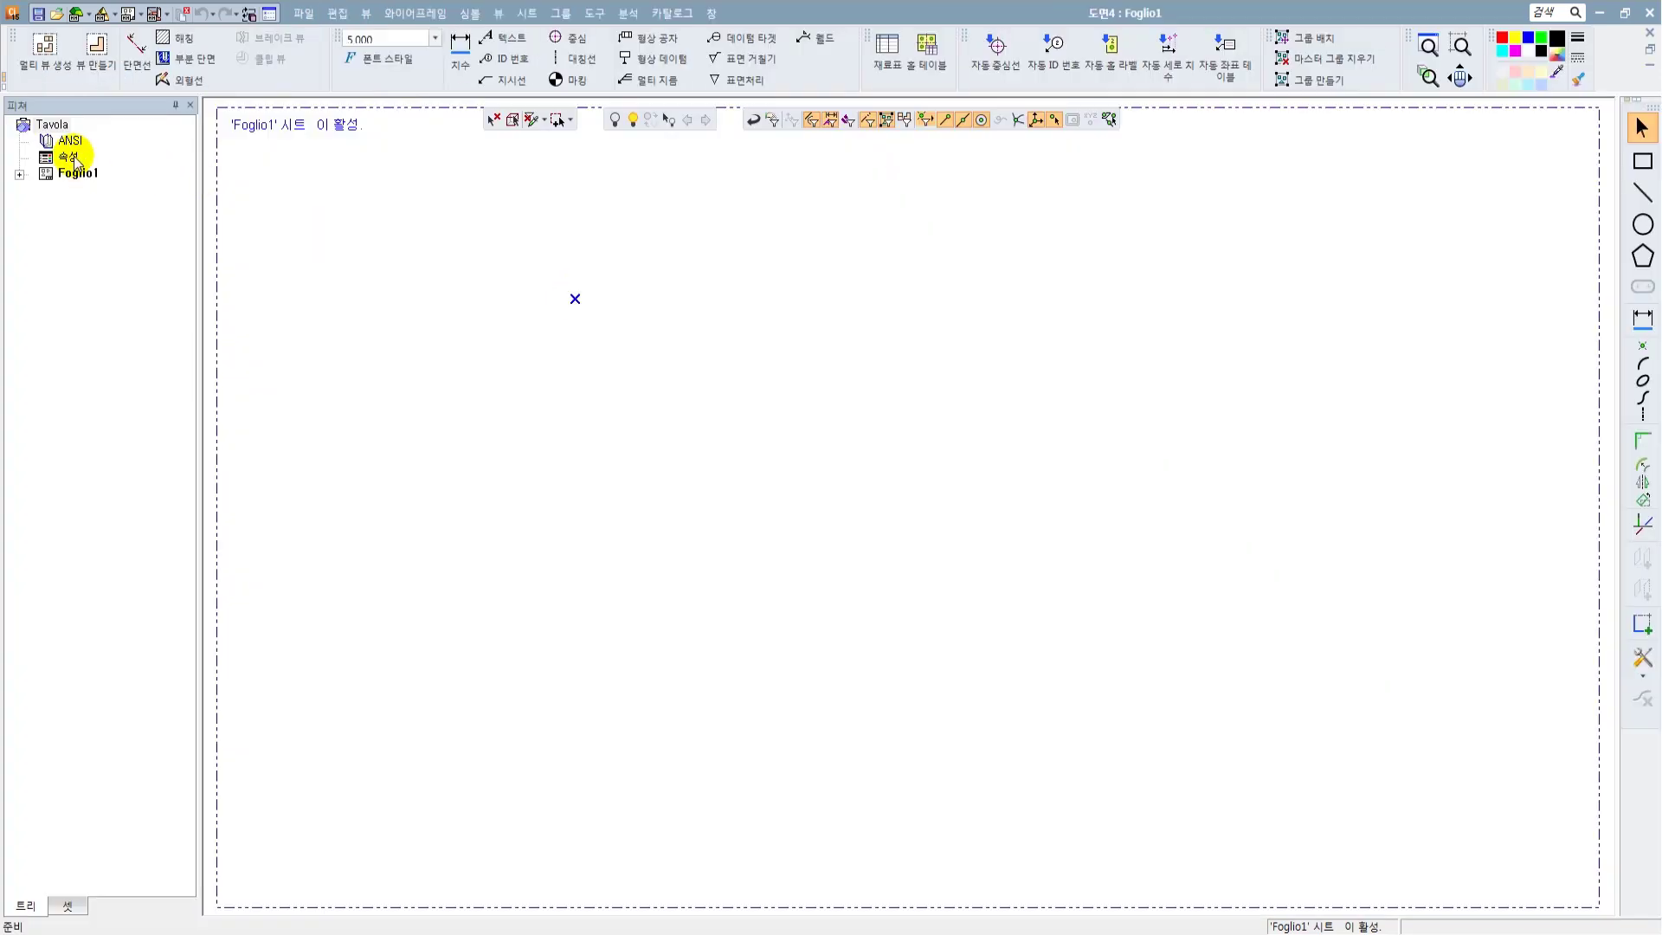
Step: Check the edge and axis colours in the template-based drawing's view attributes and close them without changes
double_click(76, 157)
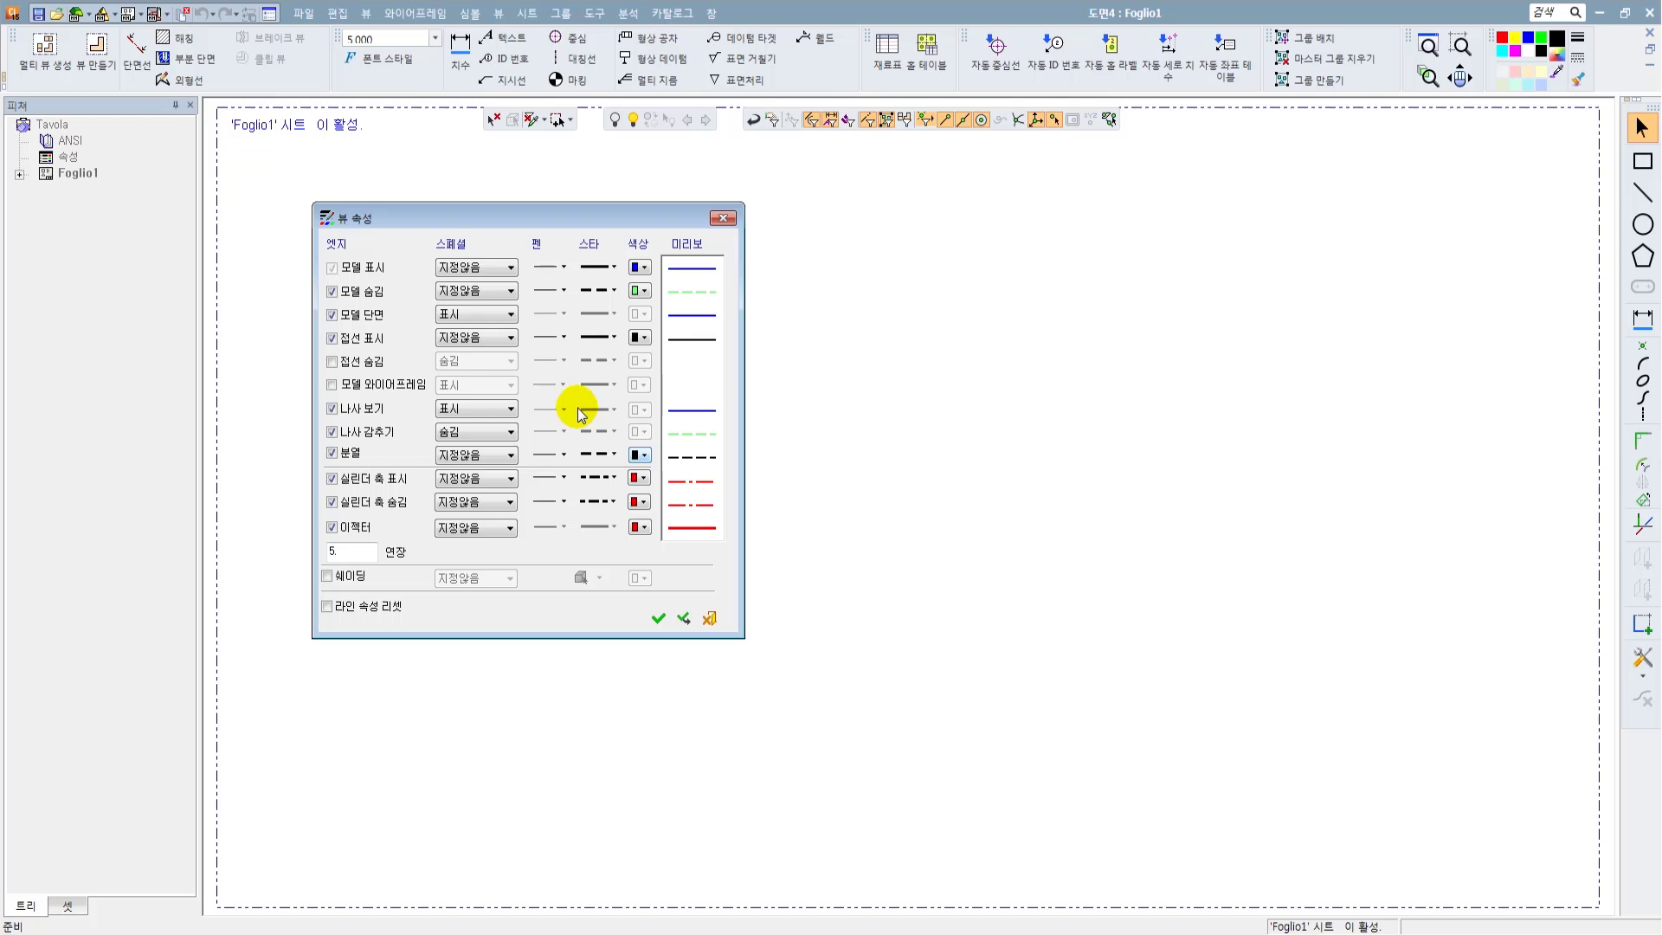
click(723, 217)
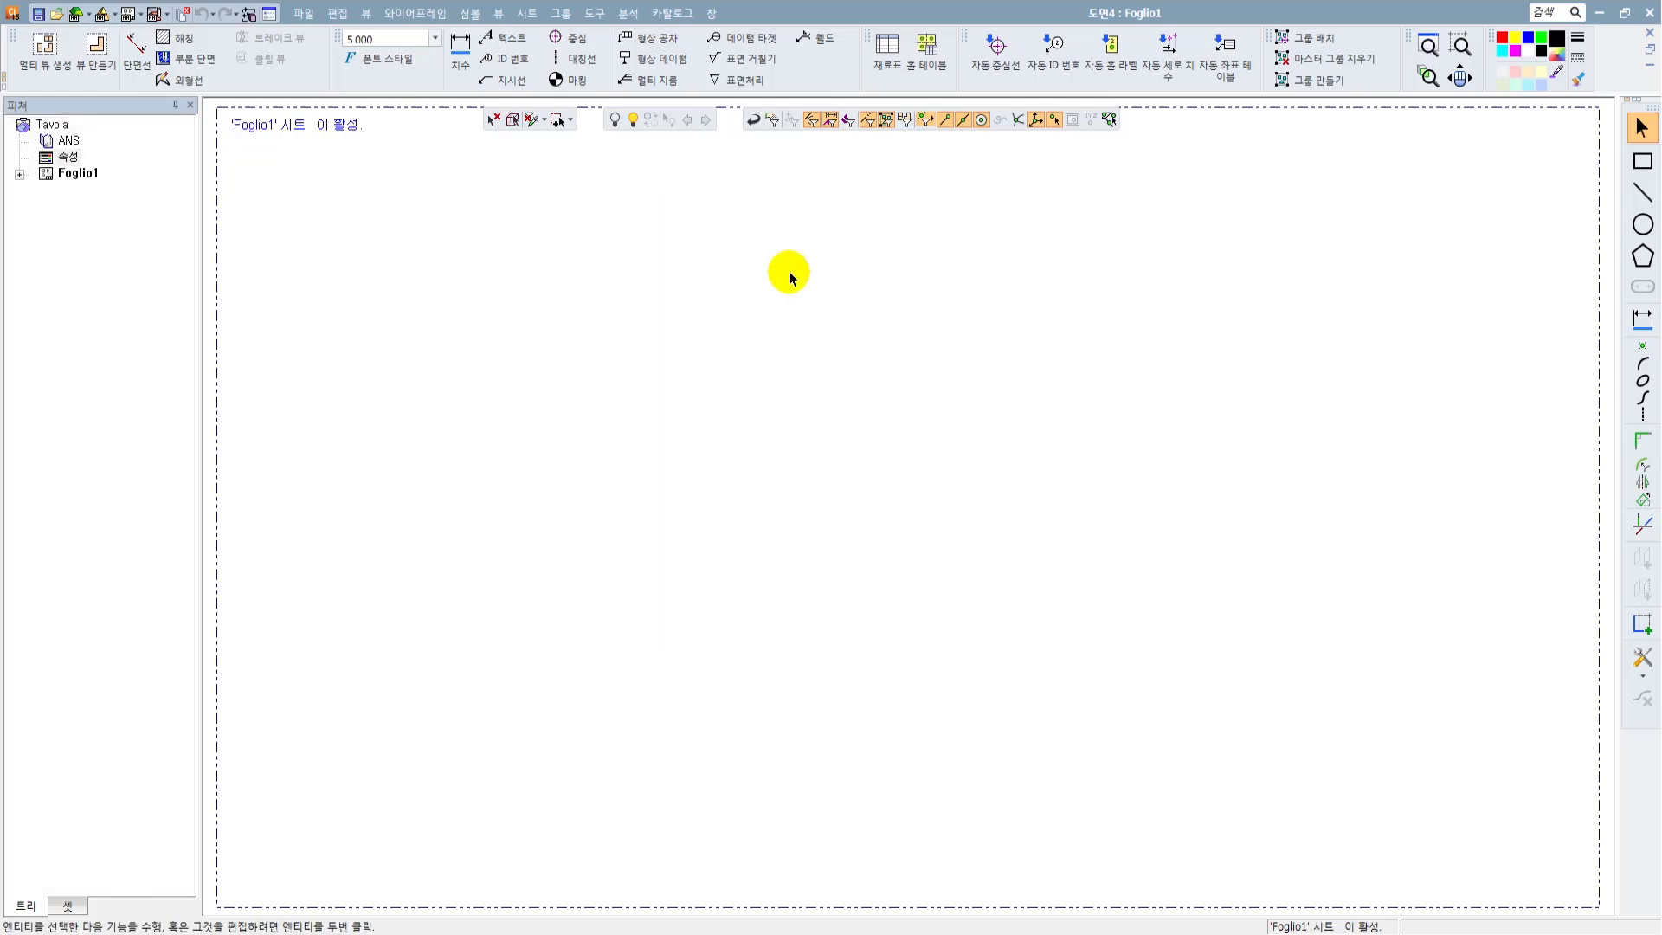
click(562, 180)
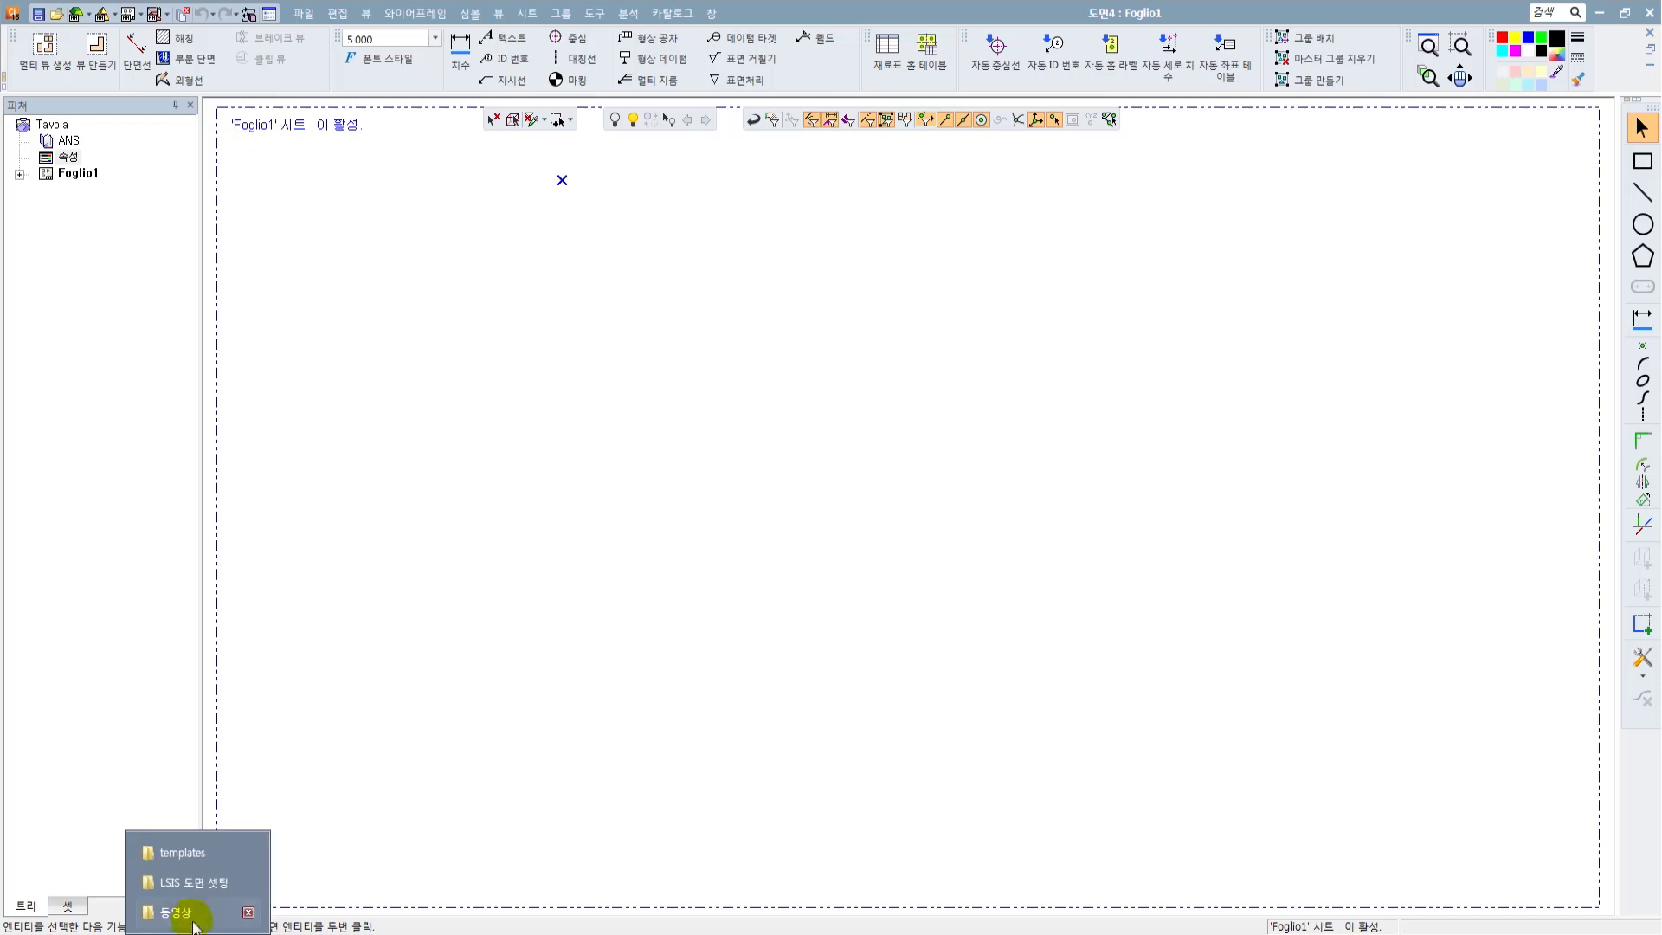
Step: Examine the template files in the Cimatron 15.0 templates folder, including 유한정밀 .dtp, 도면 표준-1.tmpl and 건우-2.tmpl
click(182, 877)
click(788, 441)
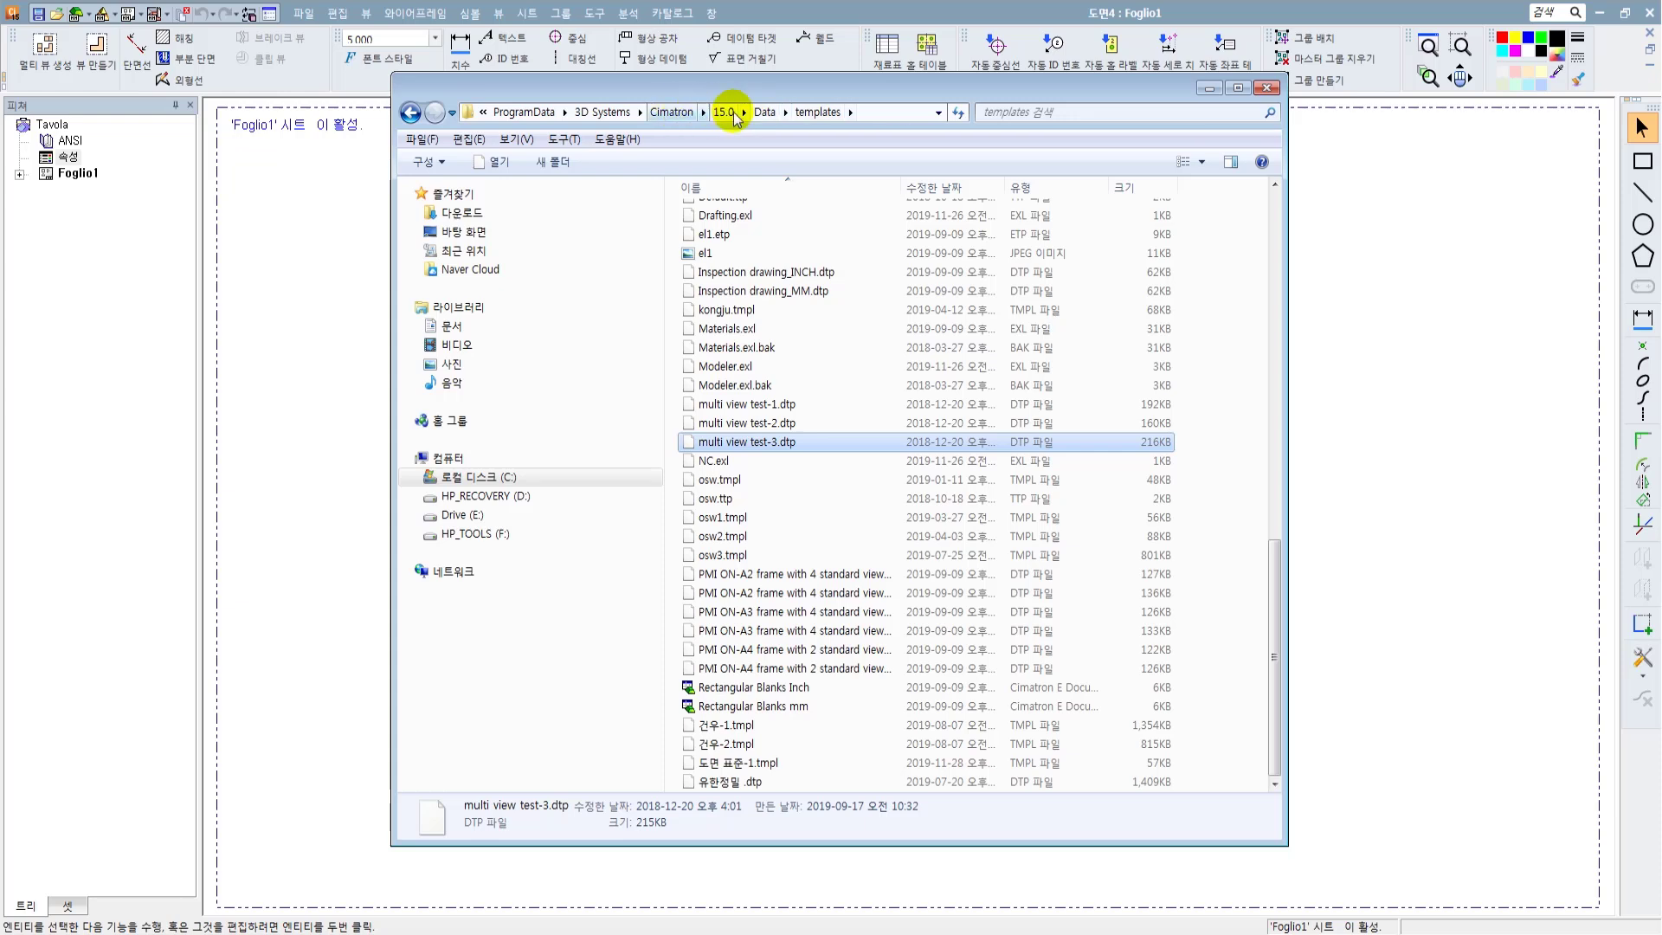
click(804, 692)
click(742, 781)
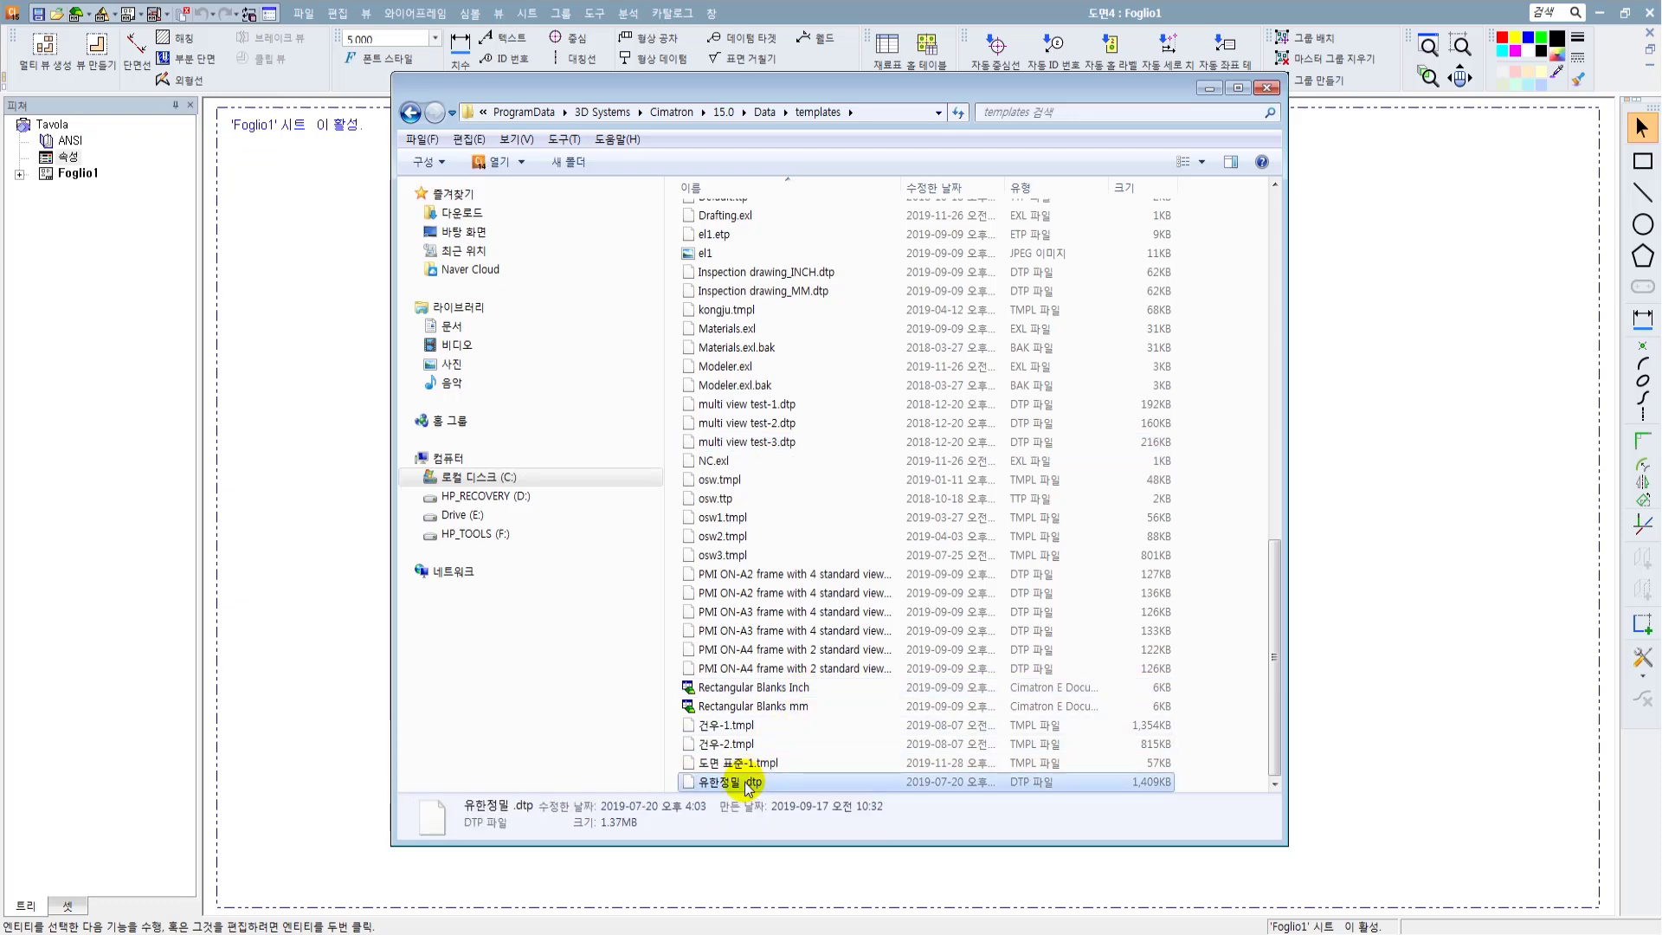
click(741, 762)
click(746, 744)
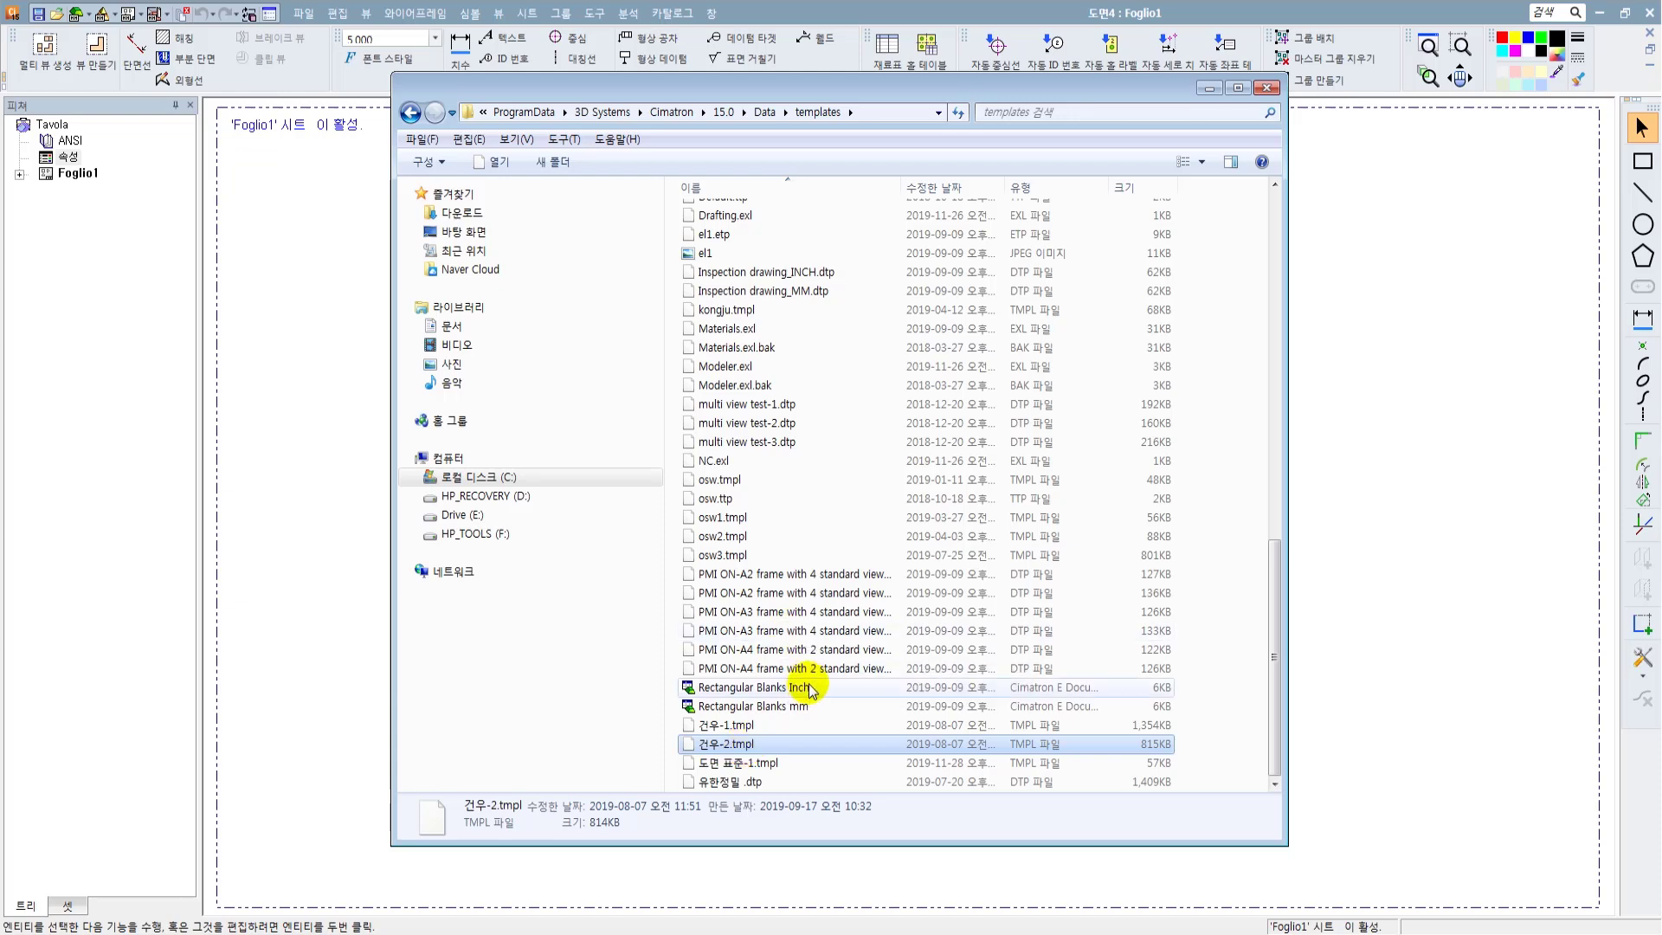
double_click(828, 537)
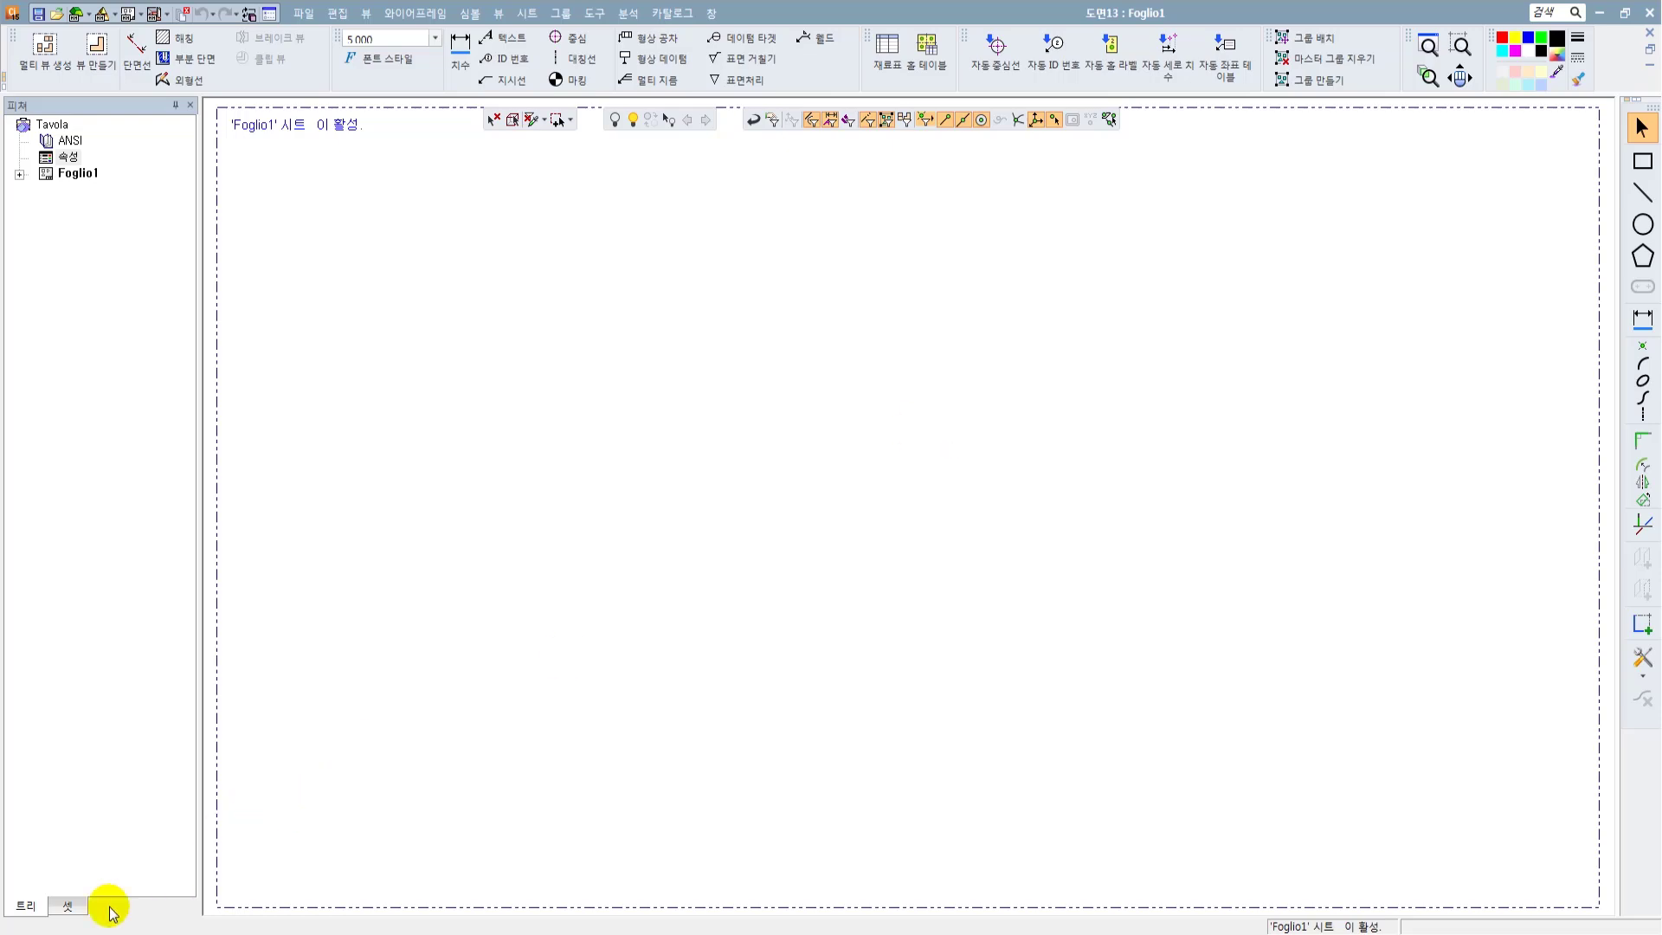
Step: Switch to the Cimatron 15.0 control panel (제어판) from the installed programs
click(21, 934)
click(87, 873)
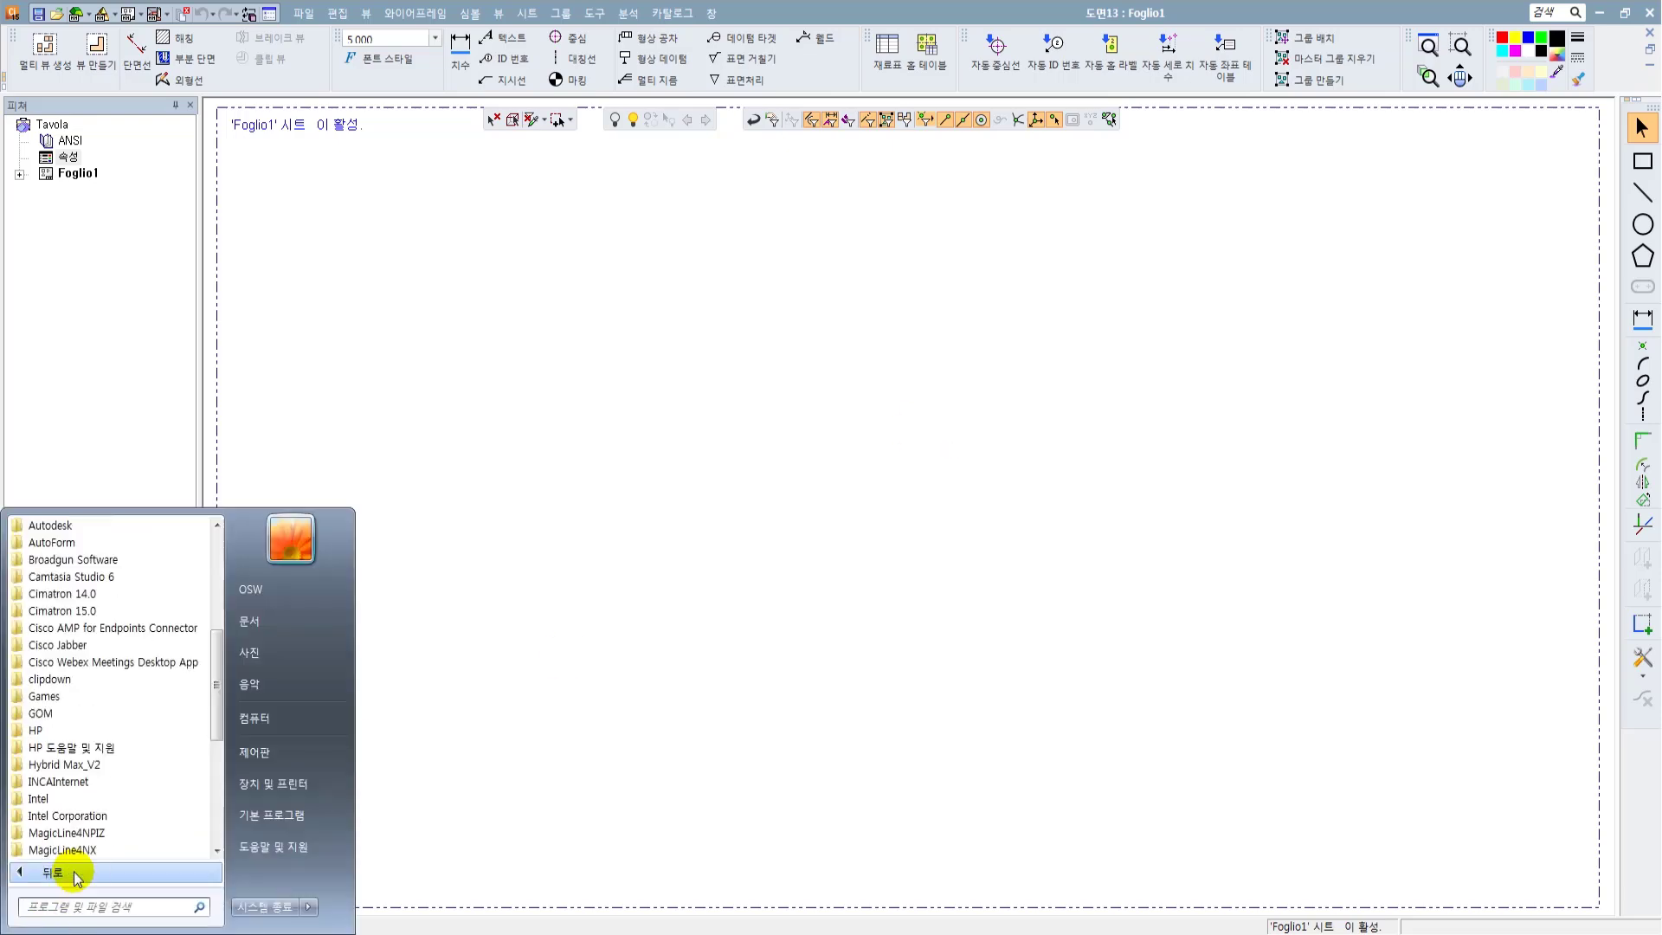
click(63, 594)
click(63, 594)
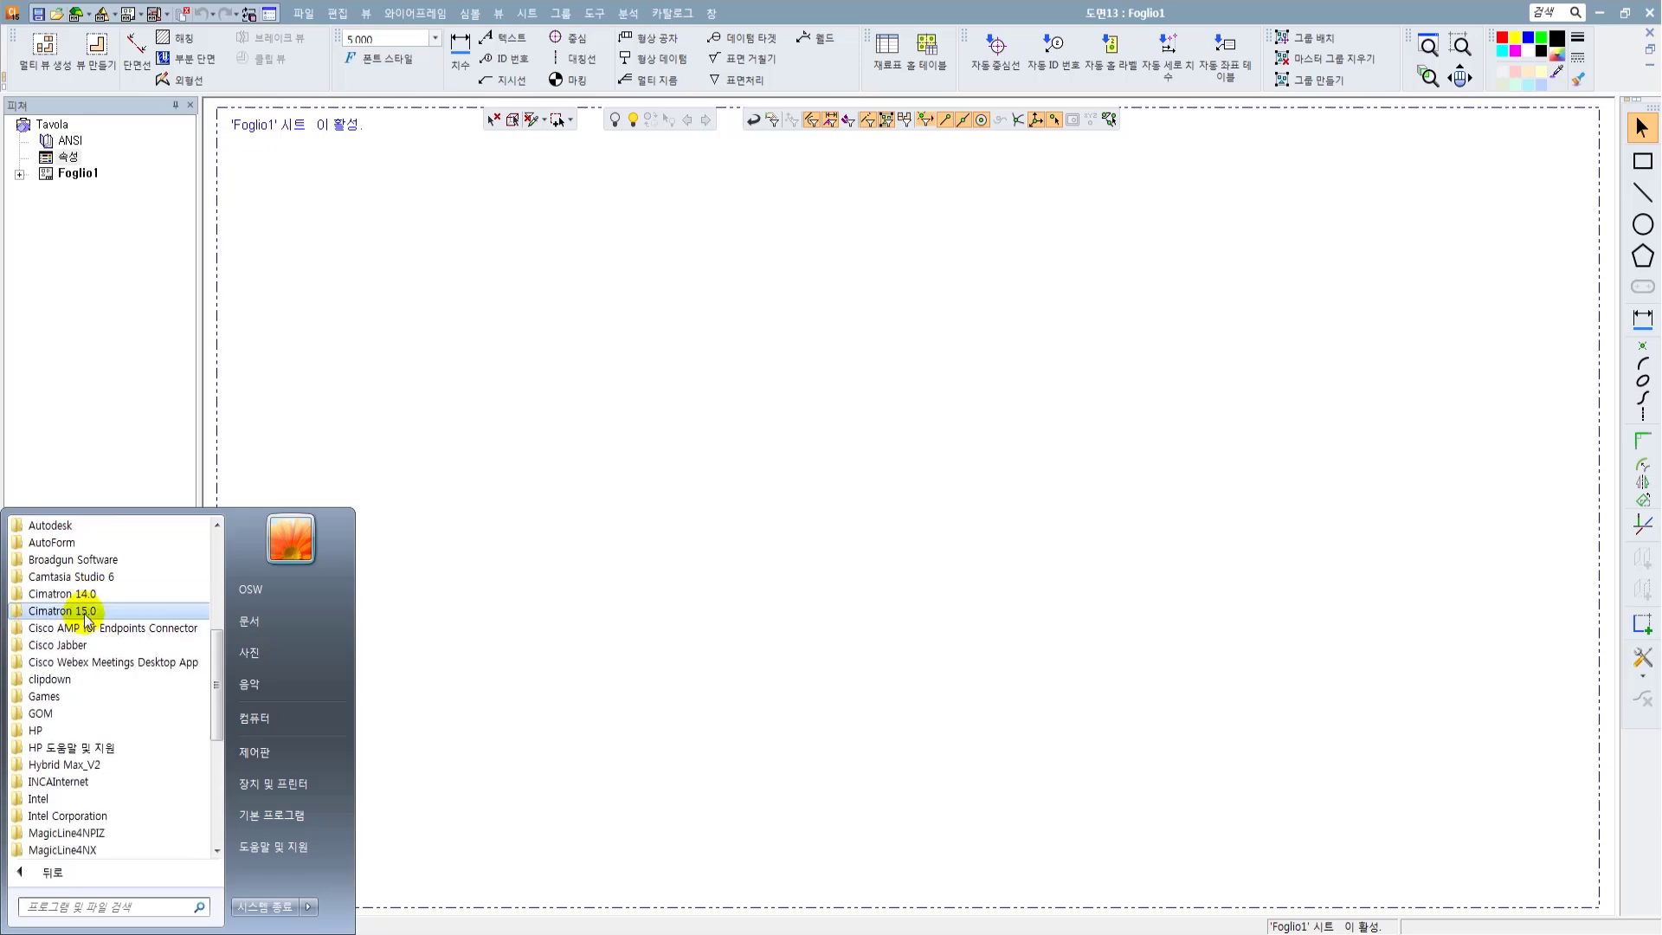
click(83, 615)
click(101, 642)
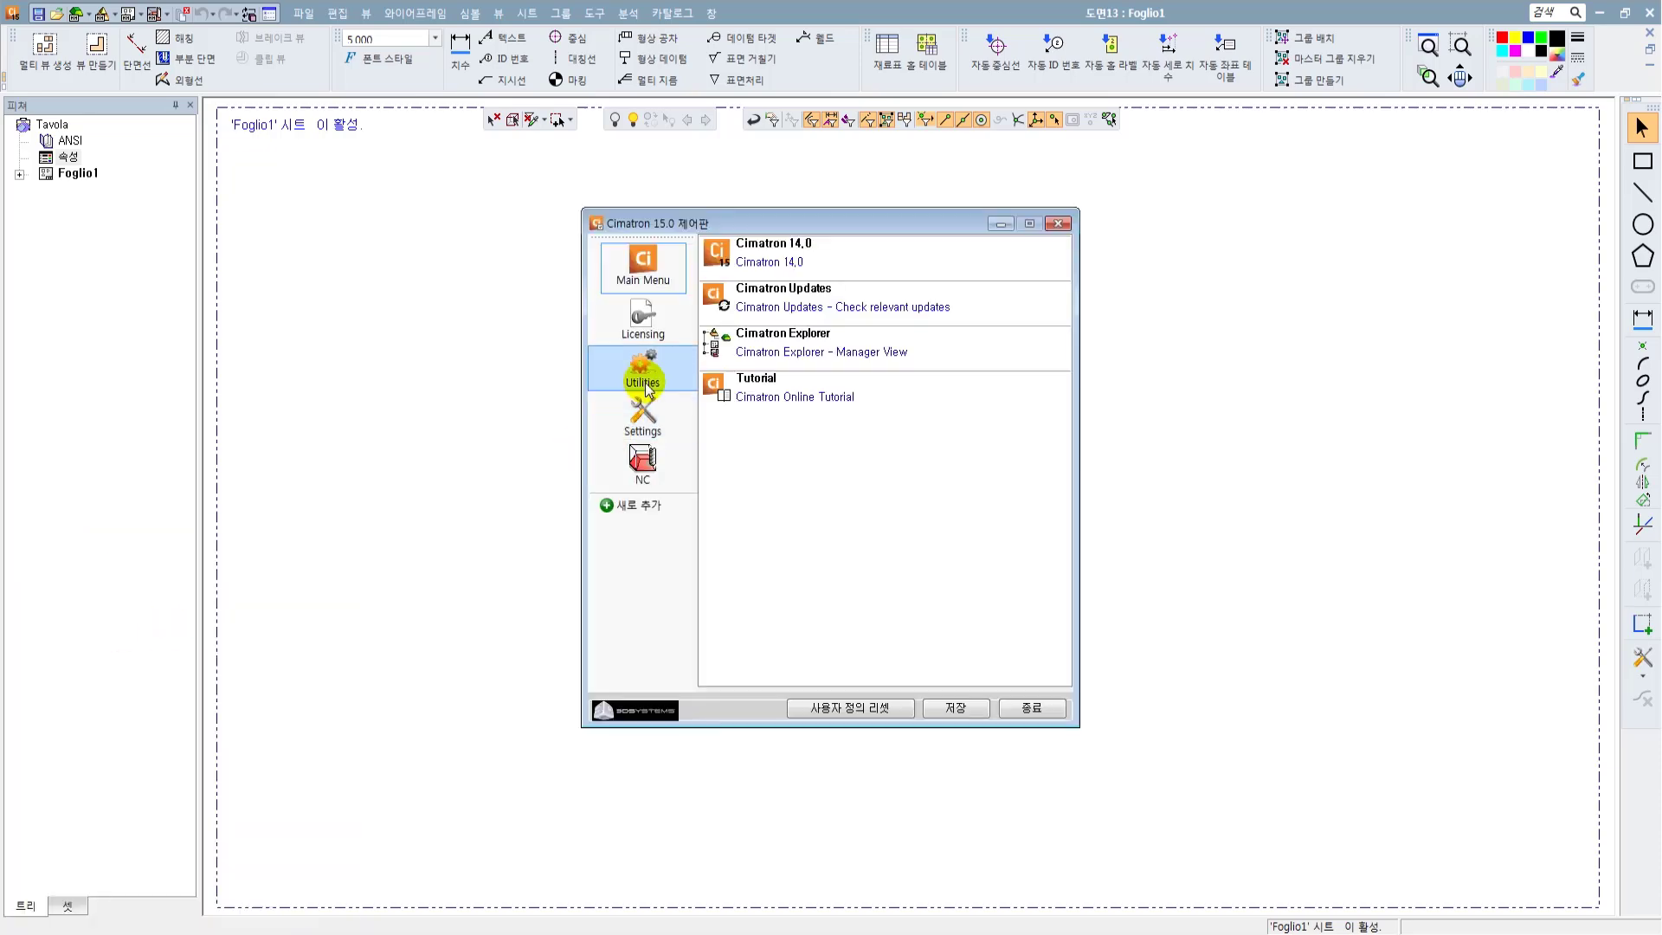
Step: Look through the licensing, utilities and settings categories, locate Drafting Standard Definition, and exit the control panel
click(636, 324)
click(642, 368)
click(642, 414)
click(724, 389)
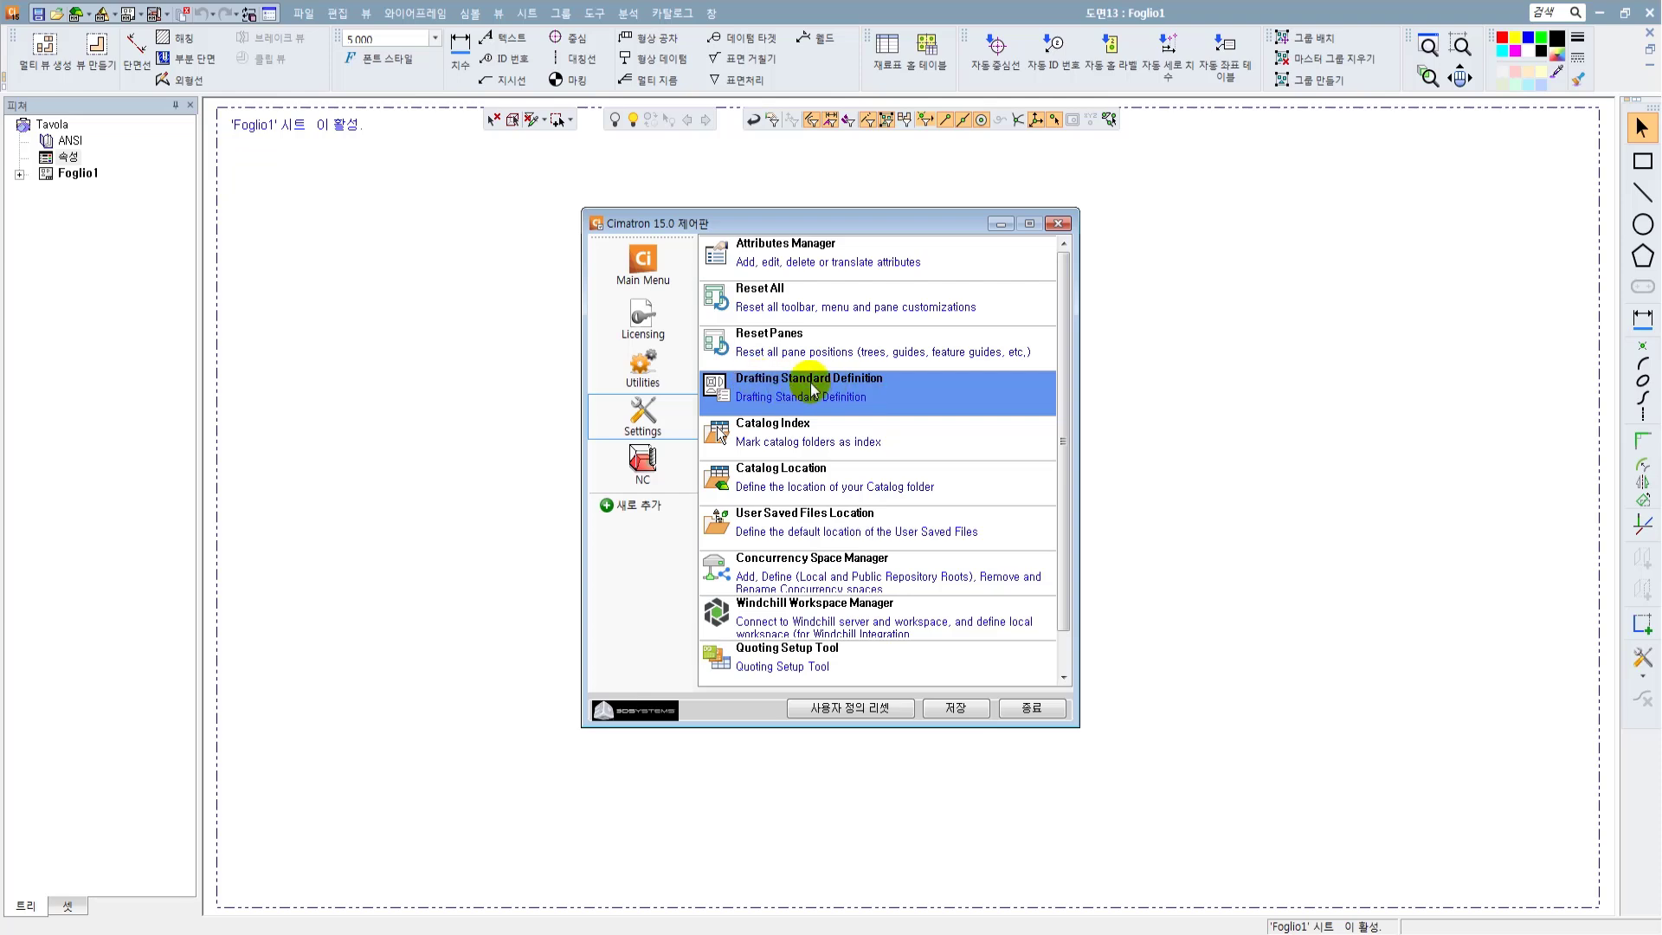
click(1032, 707)
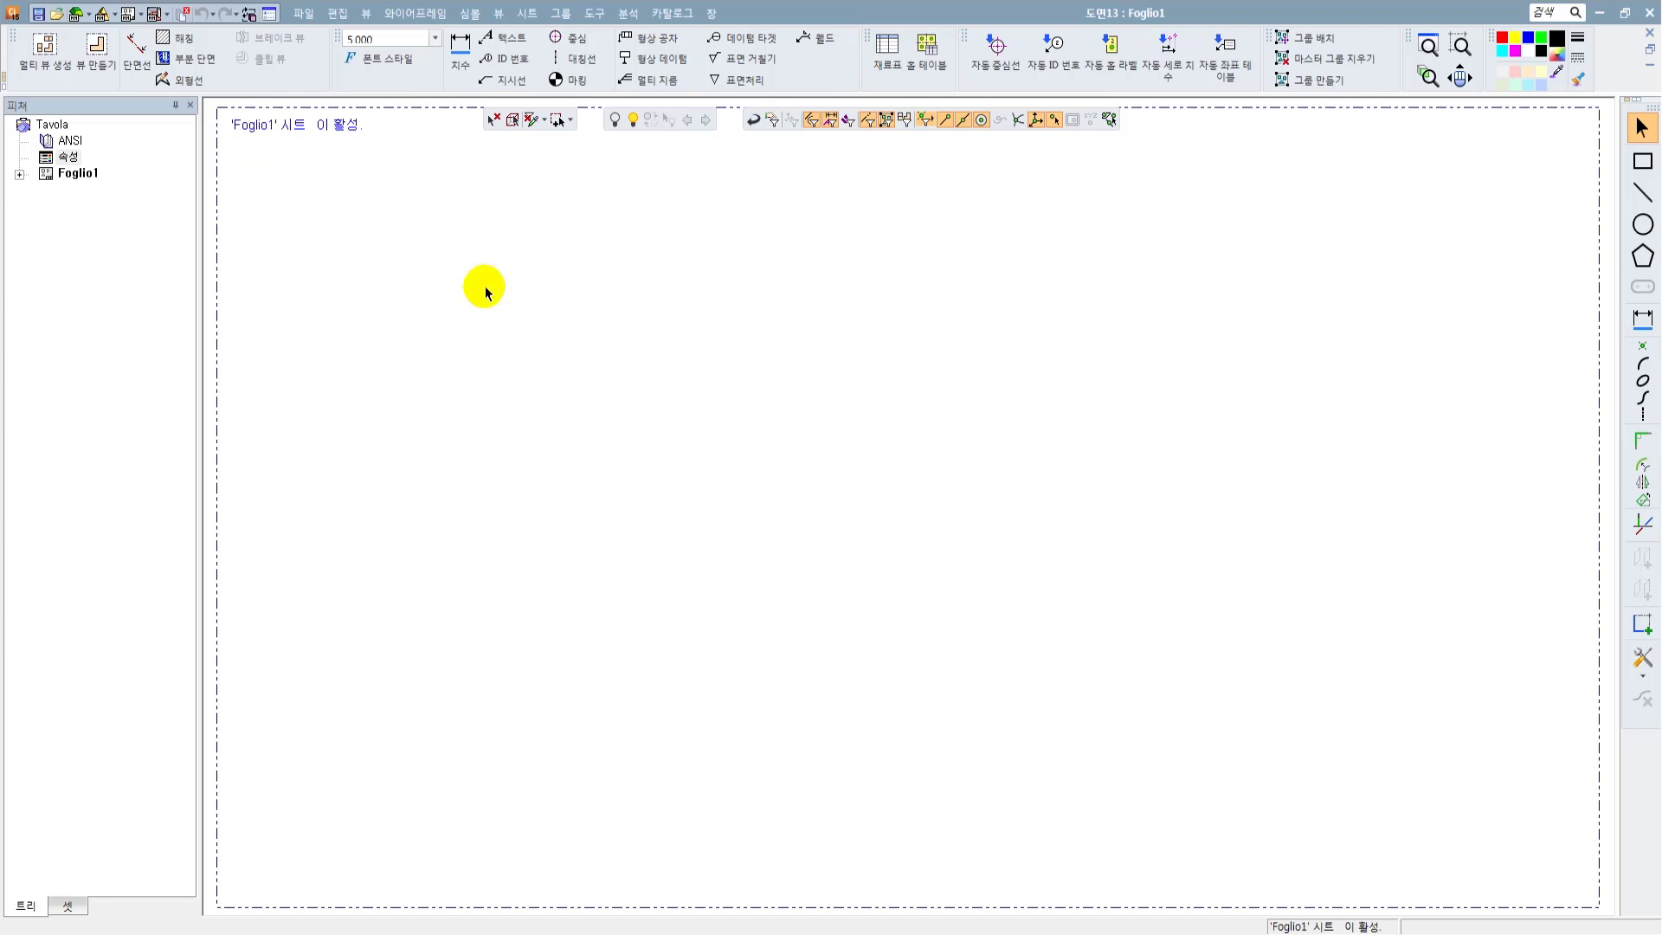
Step: Review the drawing's view attributes without changing them, and save the drawing as 5 in the 도면 저장 folder
double_click(66, 157)
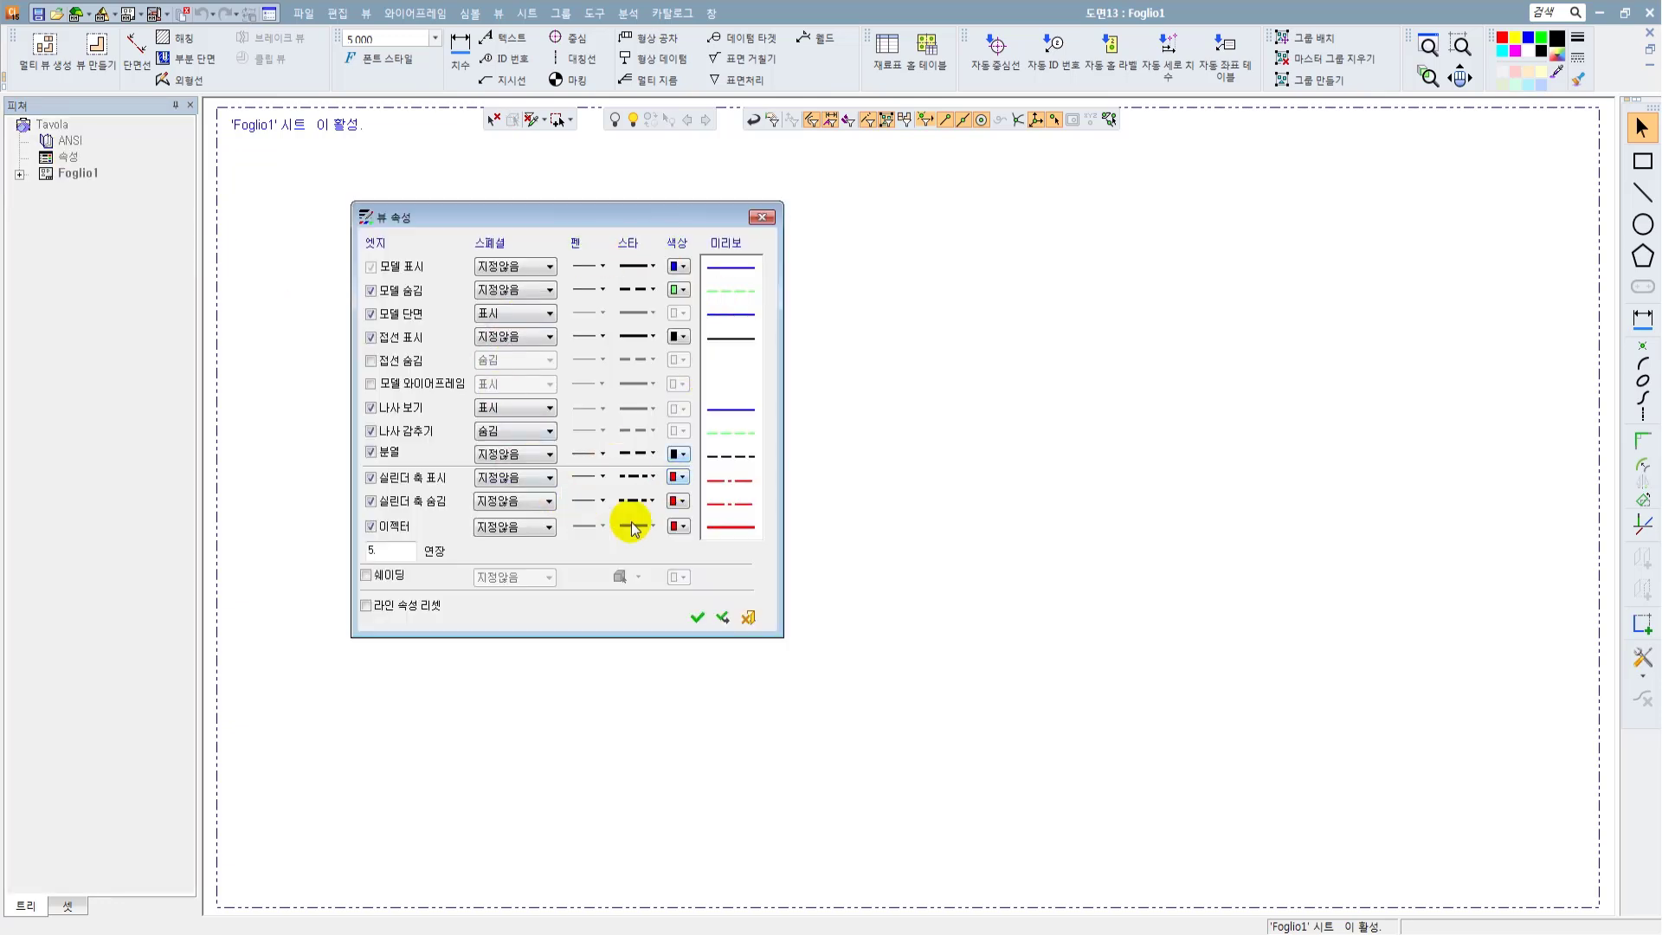
click(747, 613)
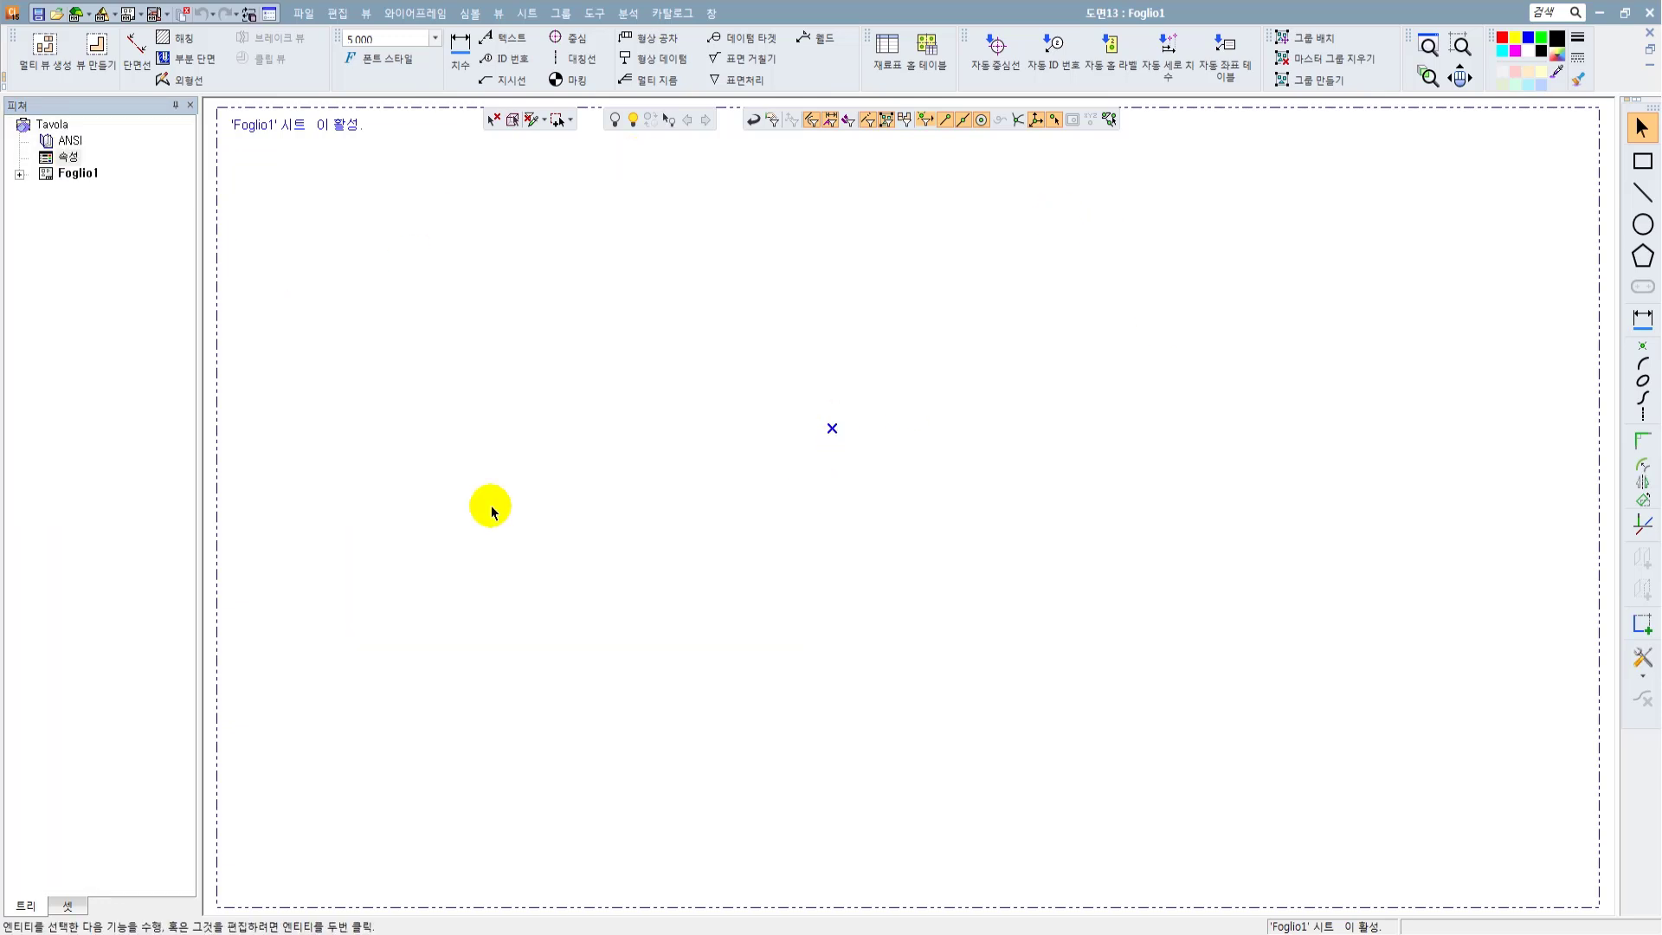
click(303, 14)
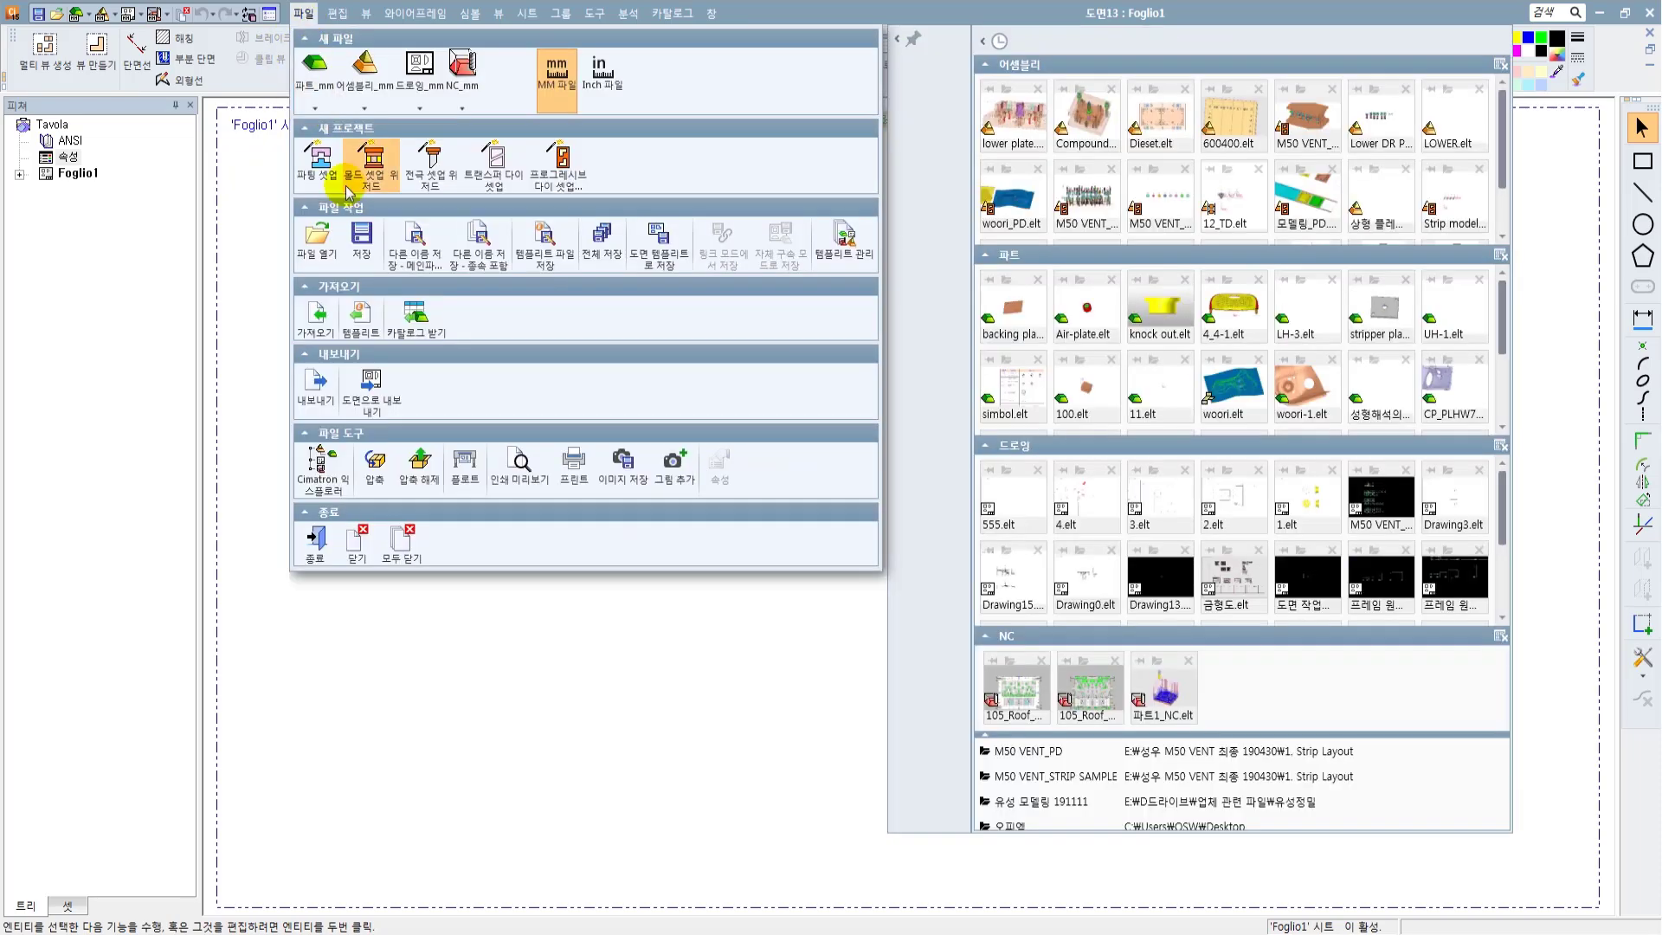
click(359, 247)
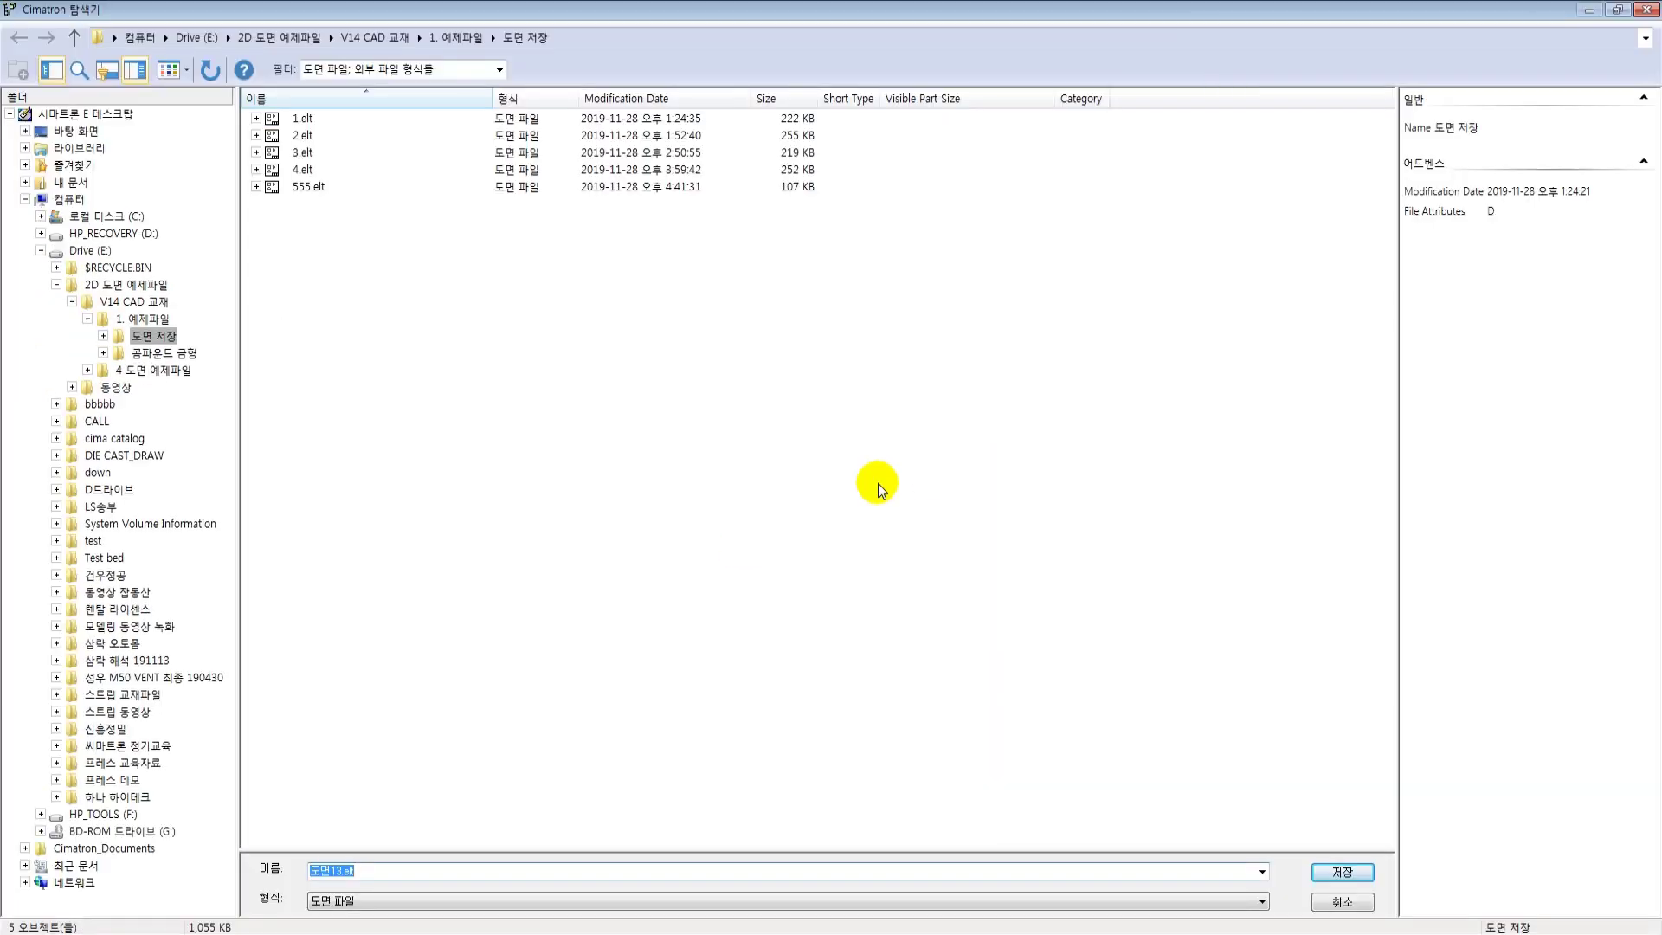
text(5)
key(Return)
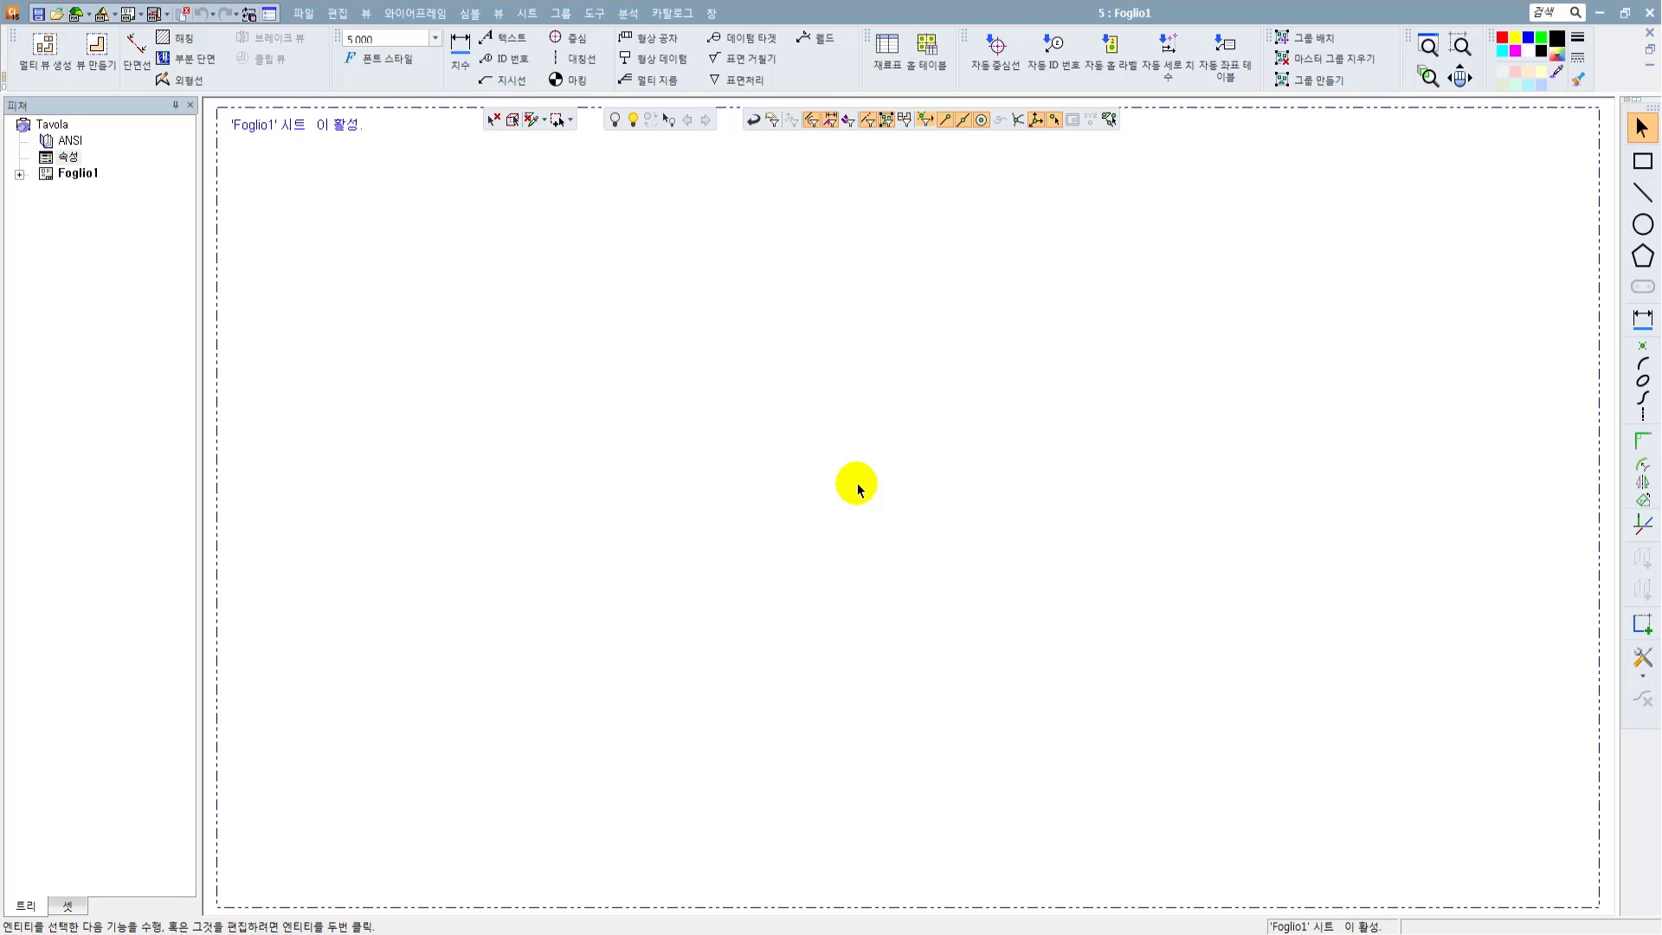
click(552, 310)
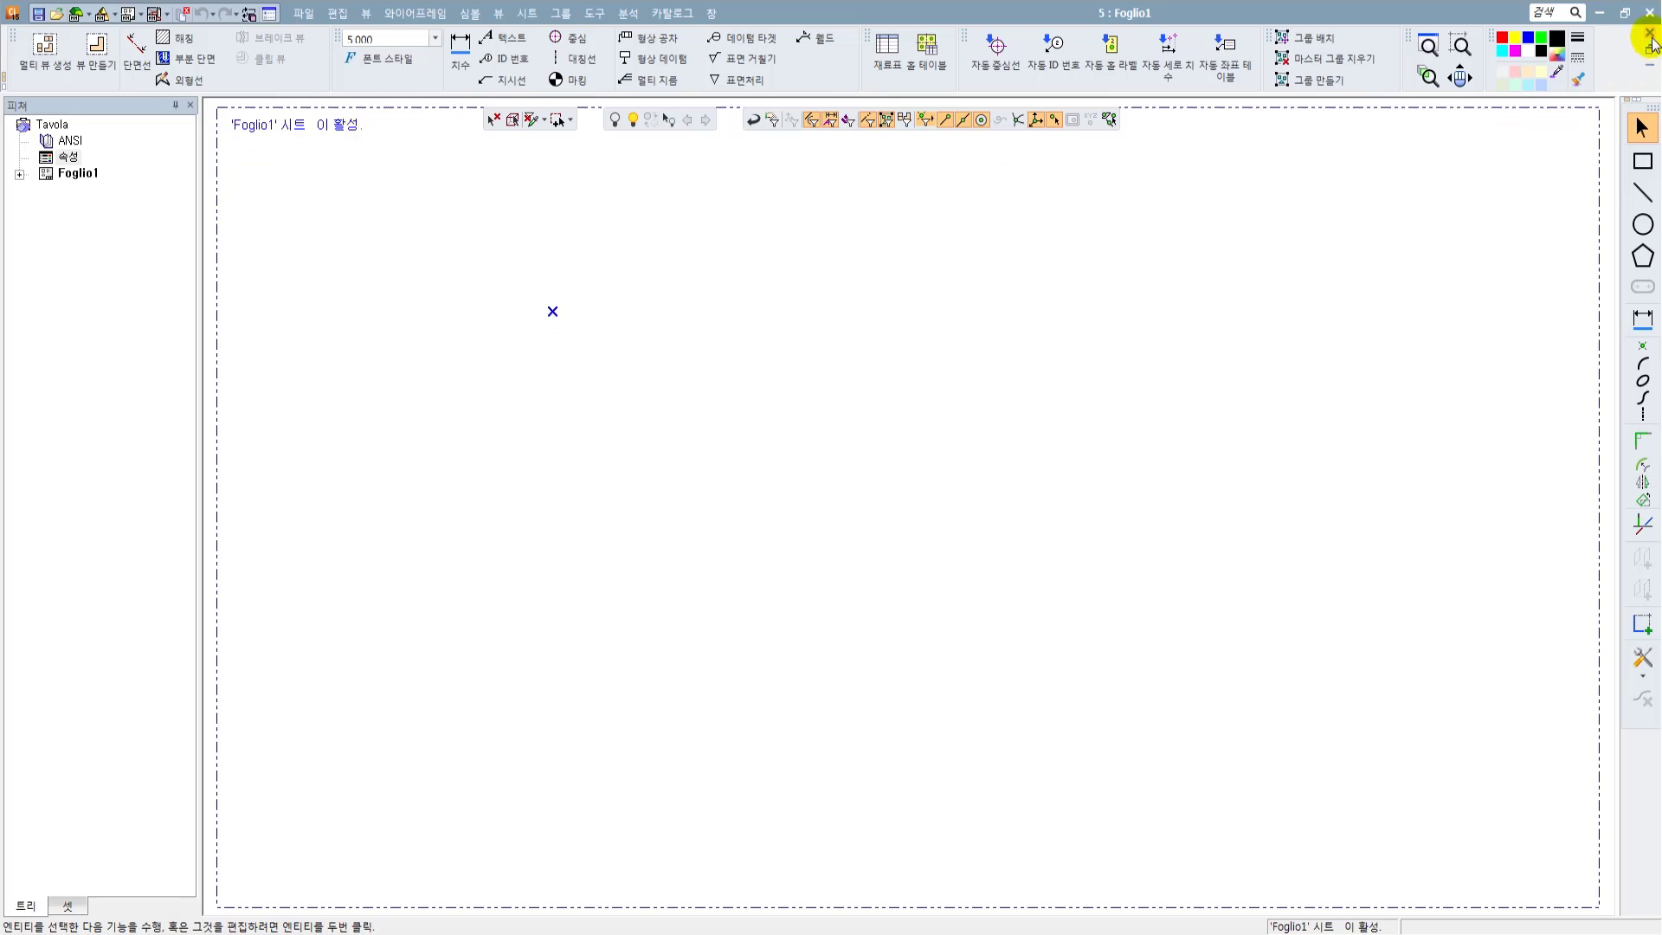